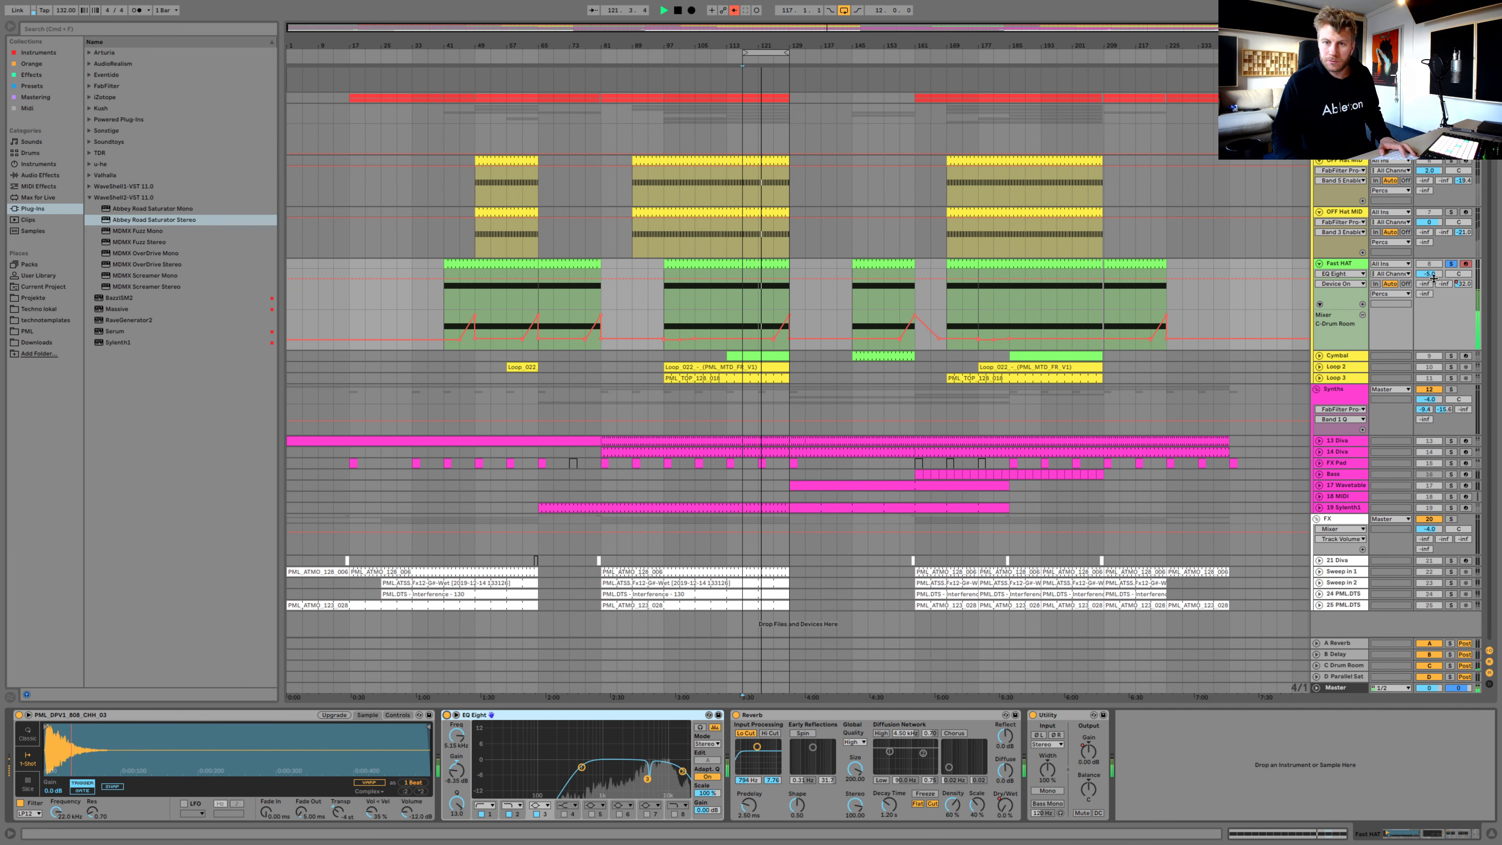
# Add a FabFilter Pro-Q 3 at the end of the Fast HAT track's device chain
pyautogui.click(1423, 302)
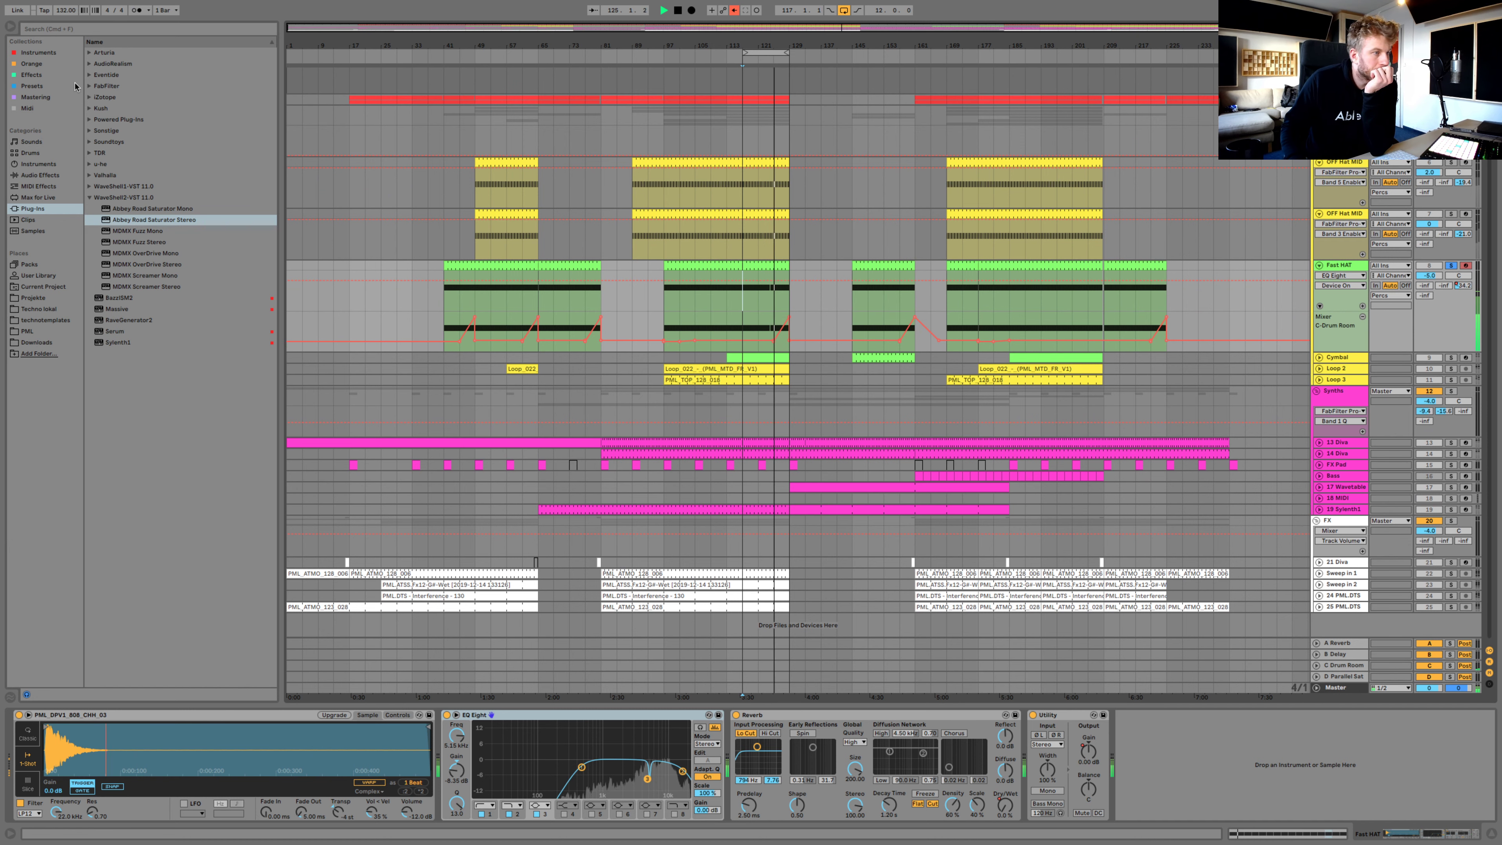
pyautogui.click(88, 86)
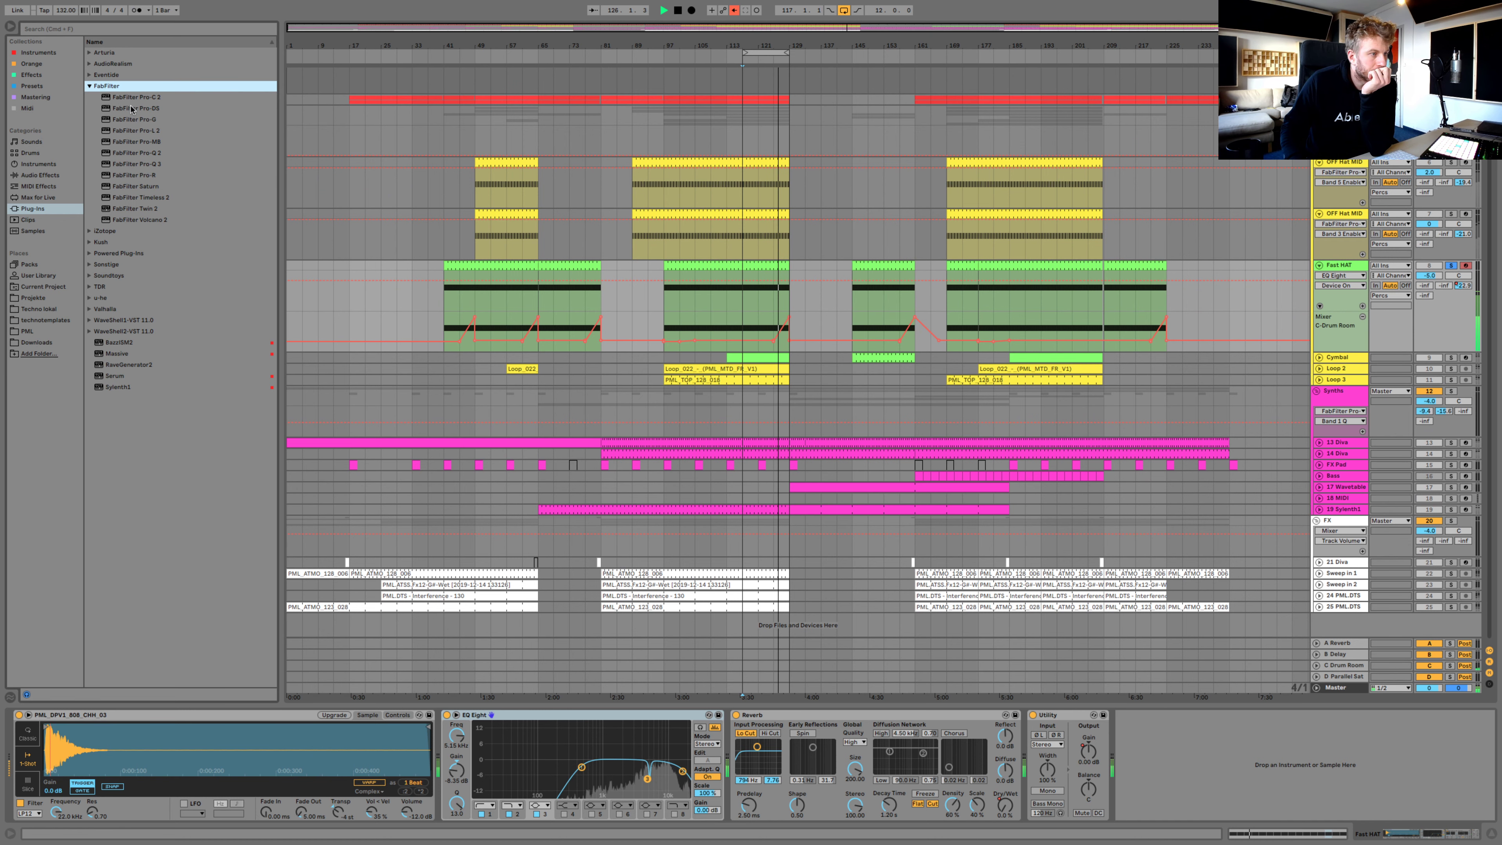
pyautogui.doubleClick(149, 163)
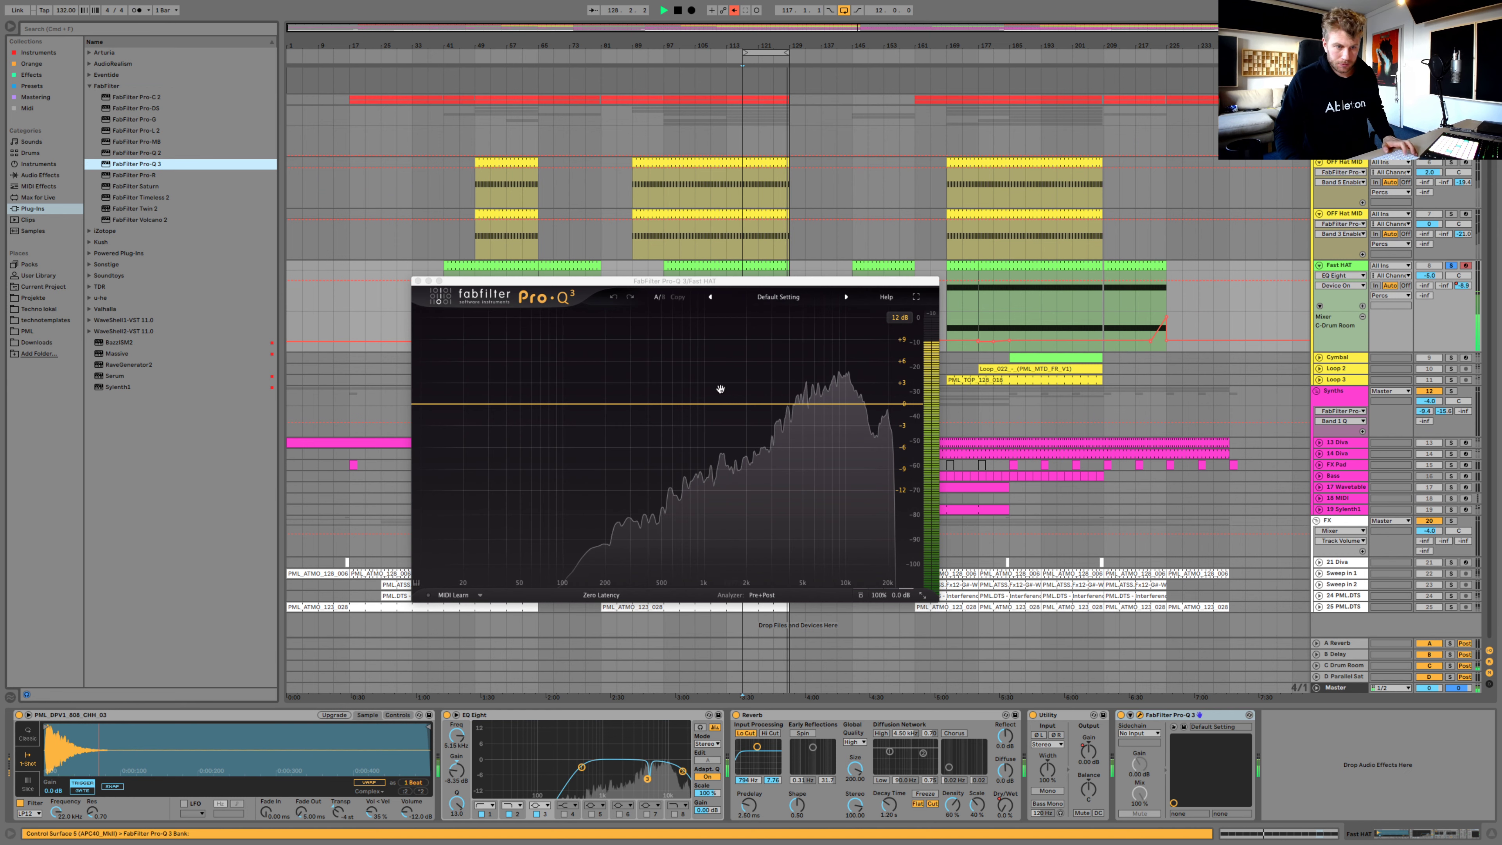
# Create a steep high shelf in Fast HAT's Pro-Q 3 at about 15.8 kHz, -6.7 dB gain and Q 6.7
pyautogui.moveTo(892, 405); pyautogui.dragTo(888, 441)
pyautogui.scroll(10, 885, 424)
pyautogui.scroll(4, 887, 425)
pyautogui.moveTo(887, 425); pyautogui.dragTo(875, 434)
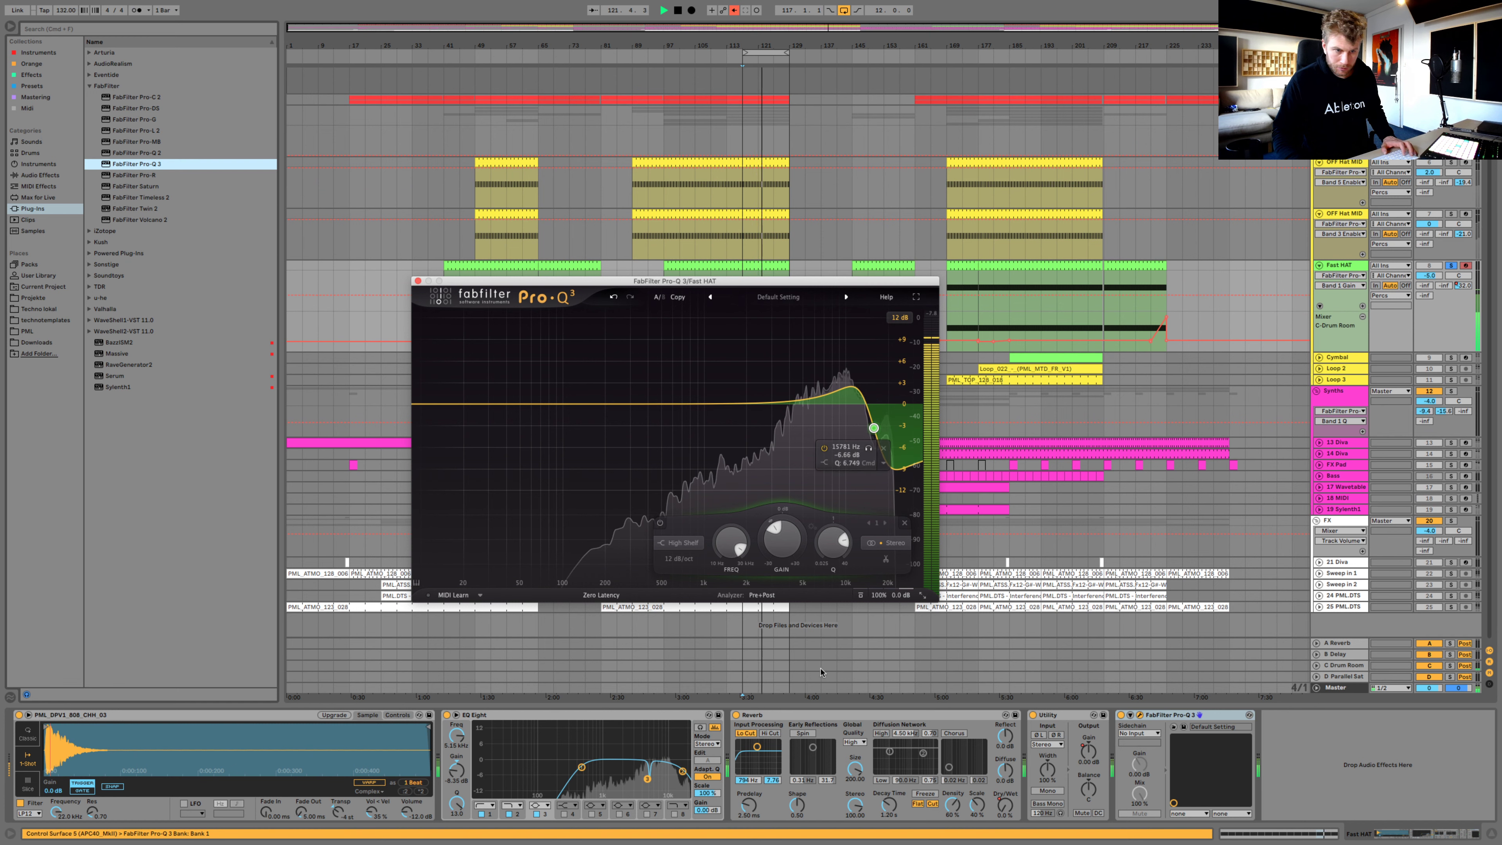
pyautogui.click(1123, 720)
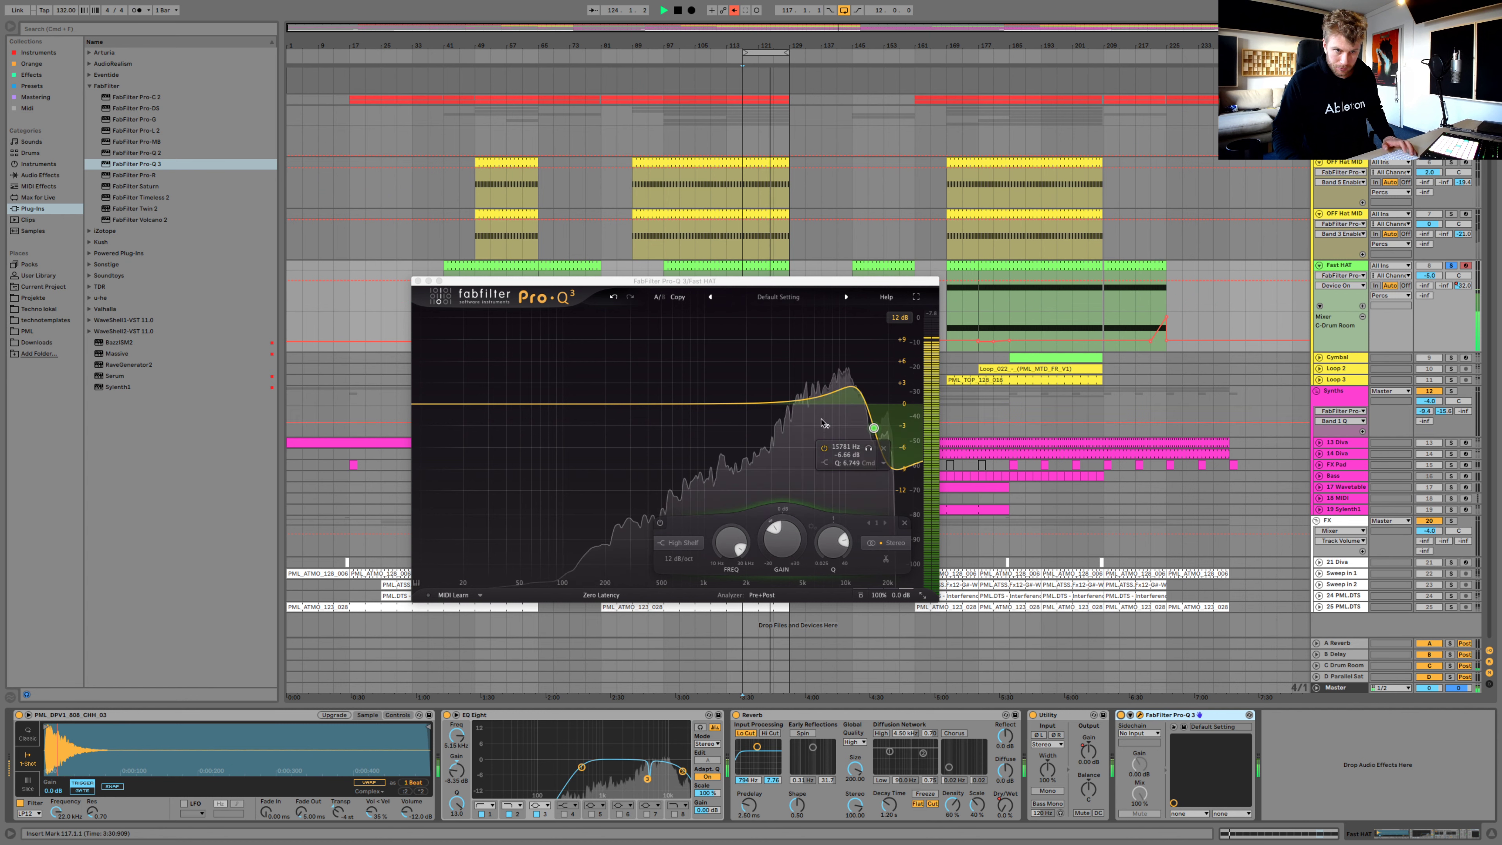
# Add a narrow bell band with Q about 7.5 to Fast HAT's EQ and sweep it around 5 kHz in solo
pyautogui.click(755, 402)
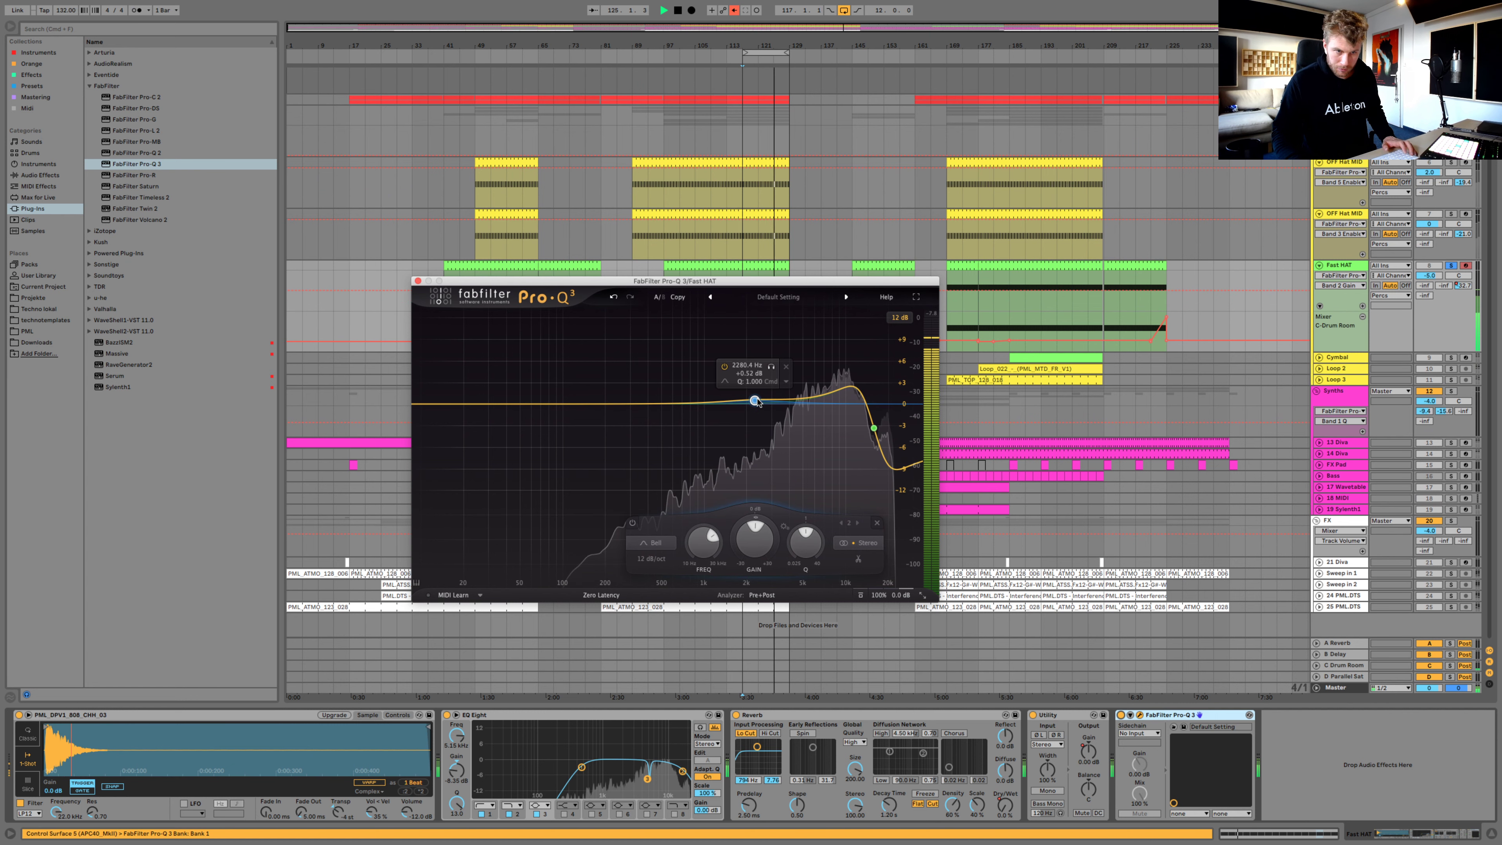
pyautogui.scroll(10, 756, 401)
pyautogui.moveTo(780, 367); pyautogui.dragTo(819, 405)
pyautogui.scroll(-2, 818, 404)
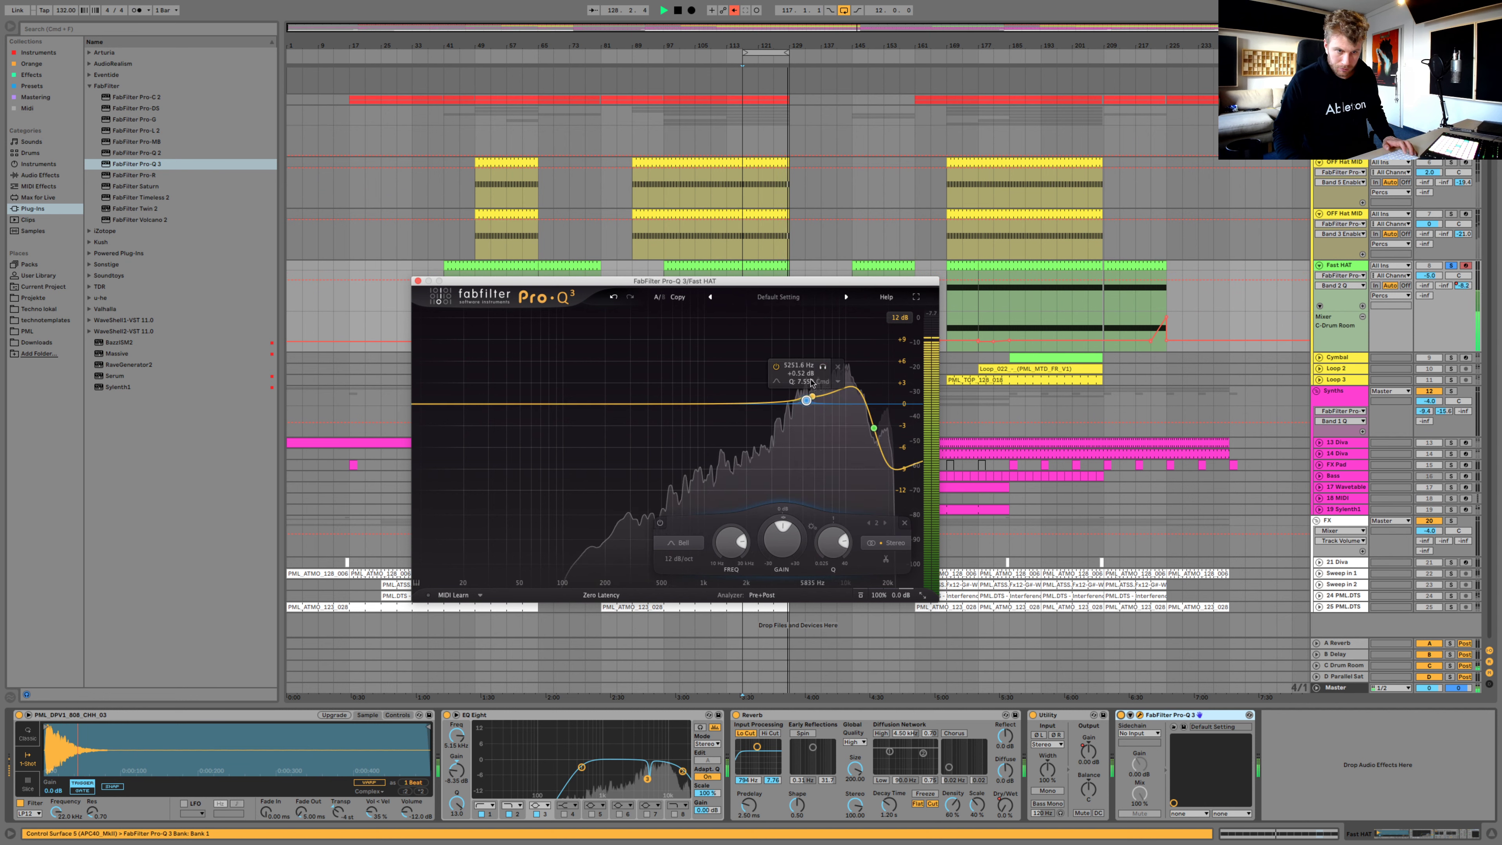
pyautogui.moveTo(823, 368)
pyautogui.mouseDown()
pyautogui.moveTo(874, 369)
pyautogui.moveTo(741, 372)
pyautogui.moveTo(875, 368)
pyautogui.moveTo(819, 368)
pyautogui.mouseUp()
pyautogui.click(771, 369)
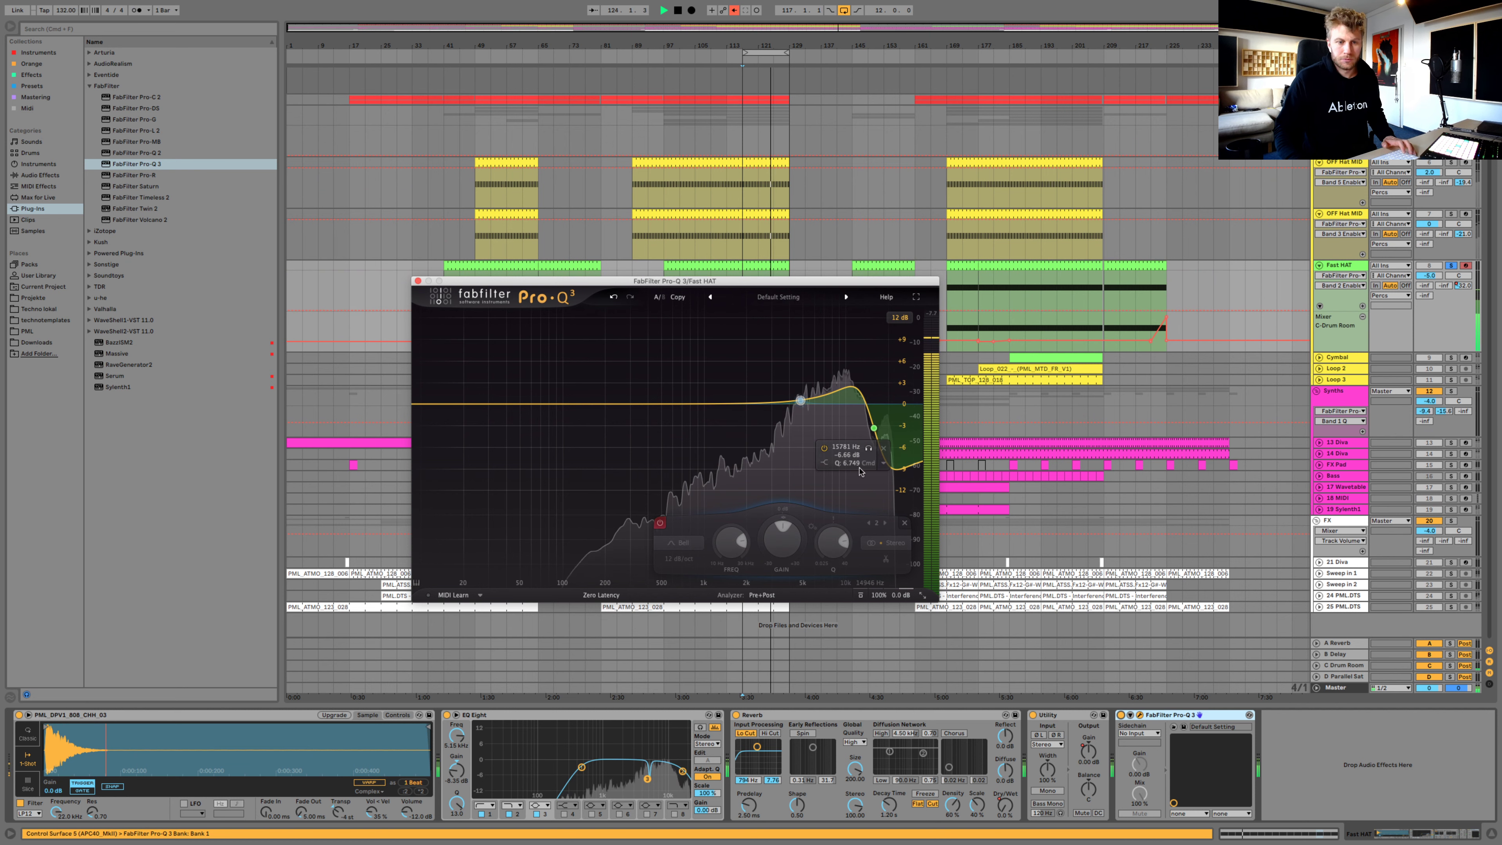
# Turn the bell band into a cut of about -1.5 dB near 5047 Hz, compare it bypassed, and close the EQ
pyautogui.moveTo(800, 403); pyautogui.dragTo(802, 414)
pyautogui.click(660, 523)
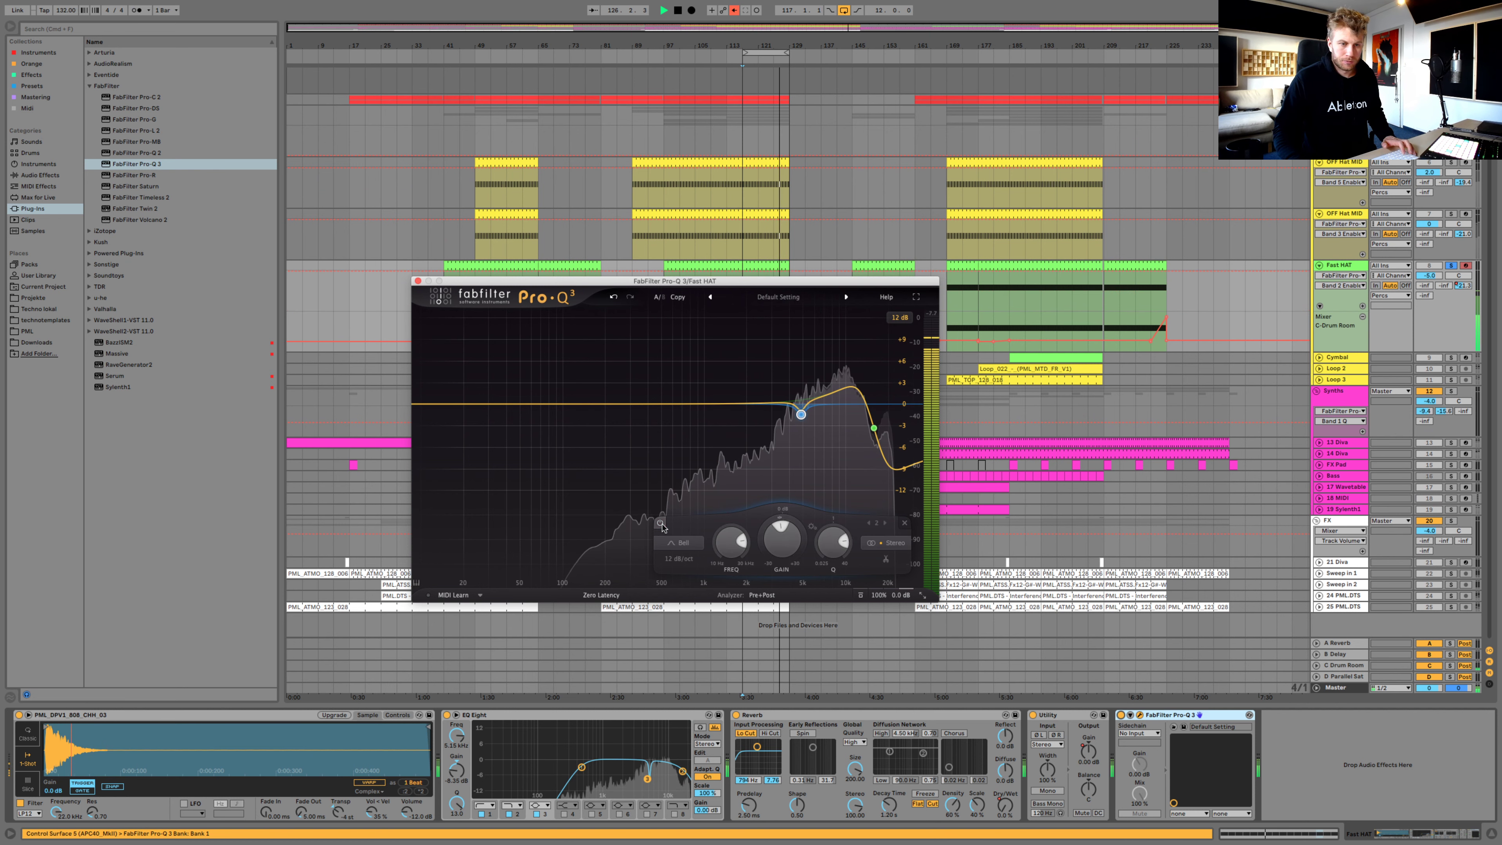
pyautogui.moveTo(801, 414); pyautogui.dragTo(804, 414)
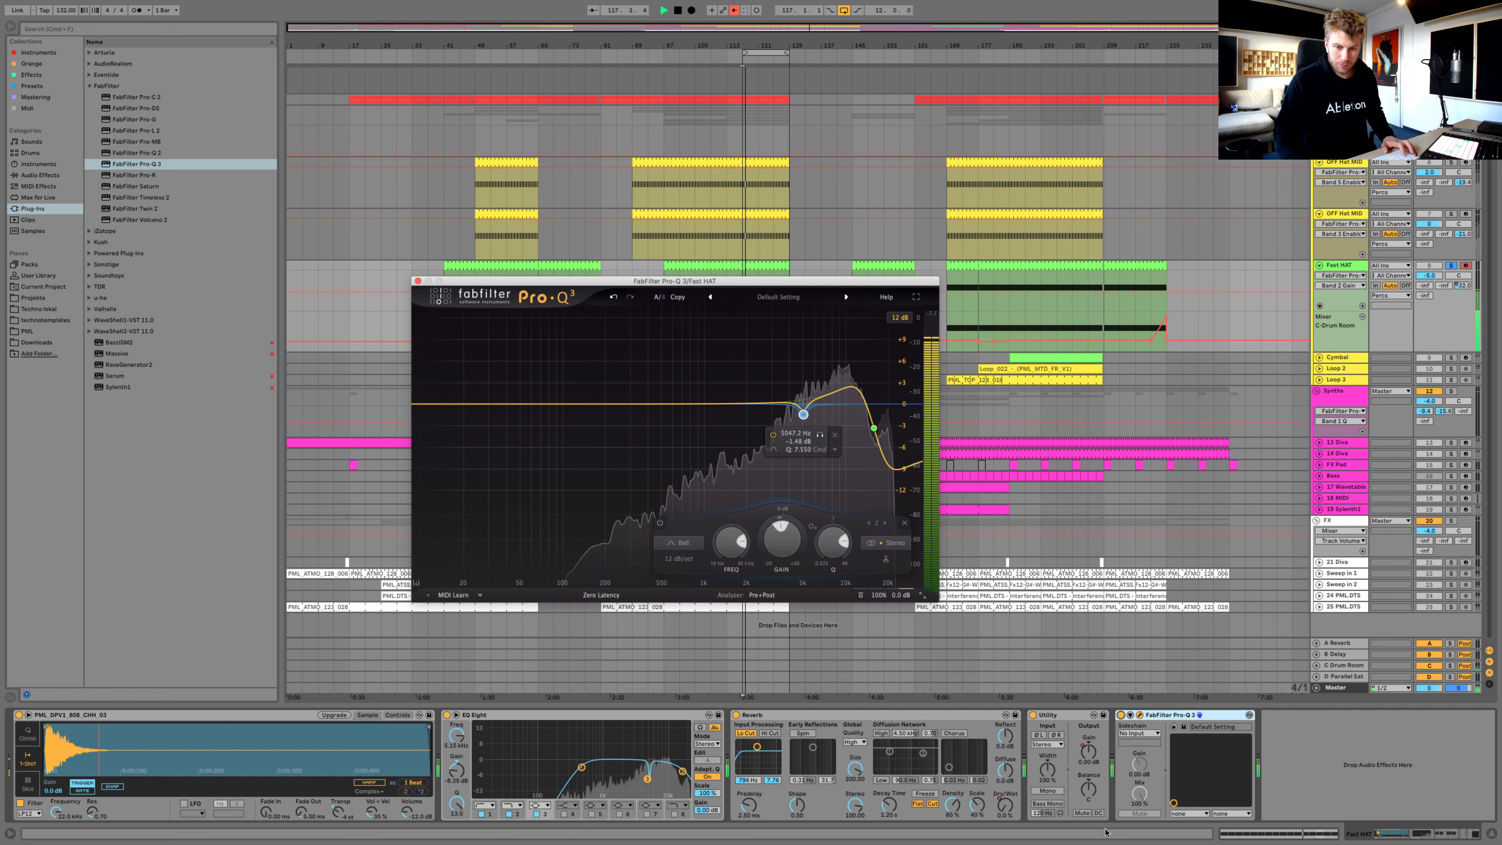
pyautogui.click(418, 280)
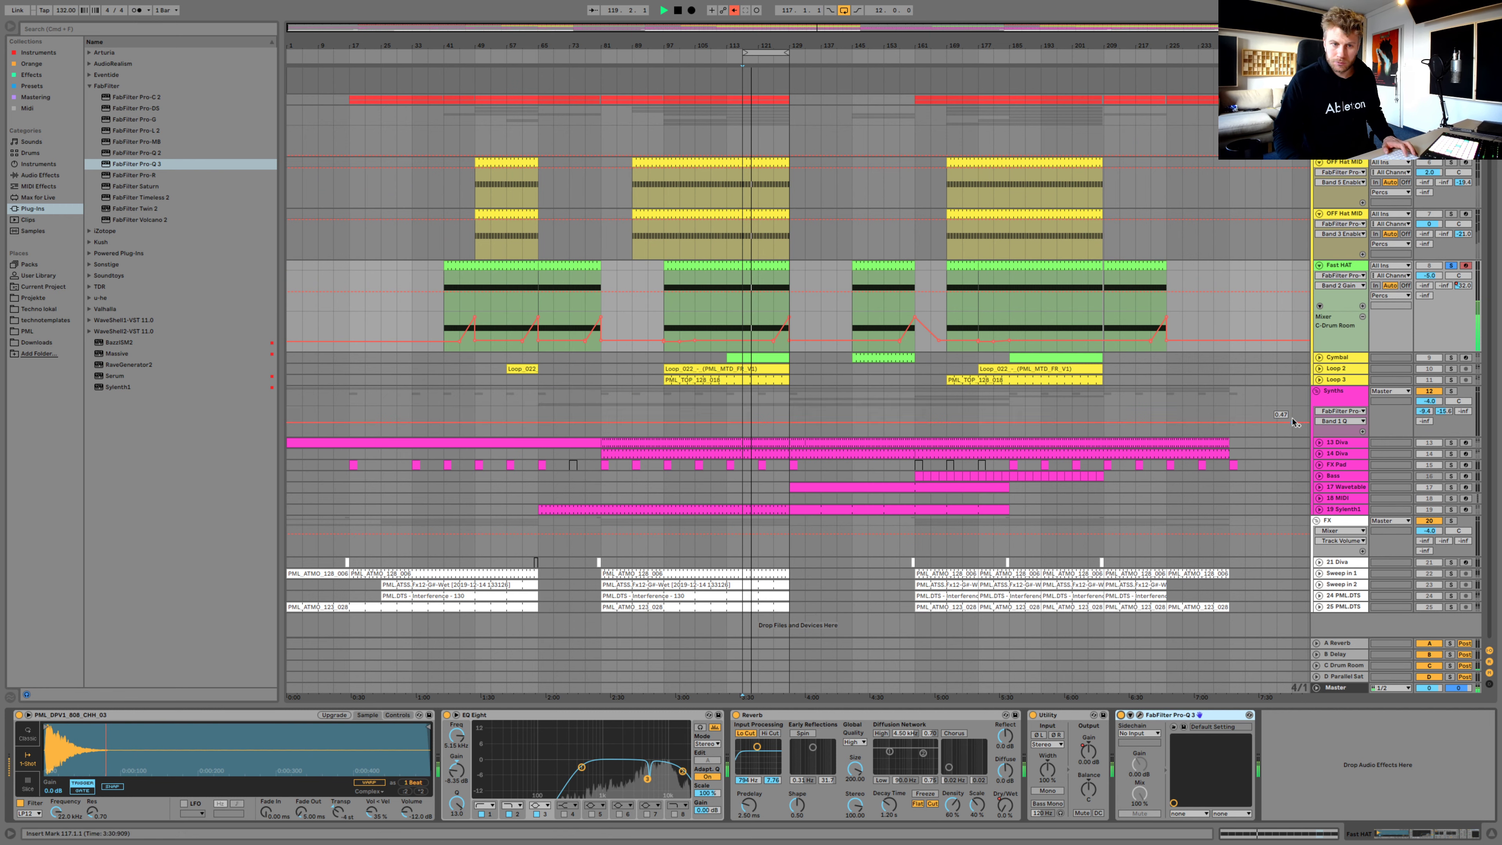
# Solo the Cymbal track and open its existing Pro-Q 3, placing the window over the arrangement
pyautogui.click(1450, 359)
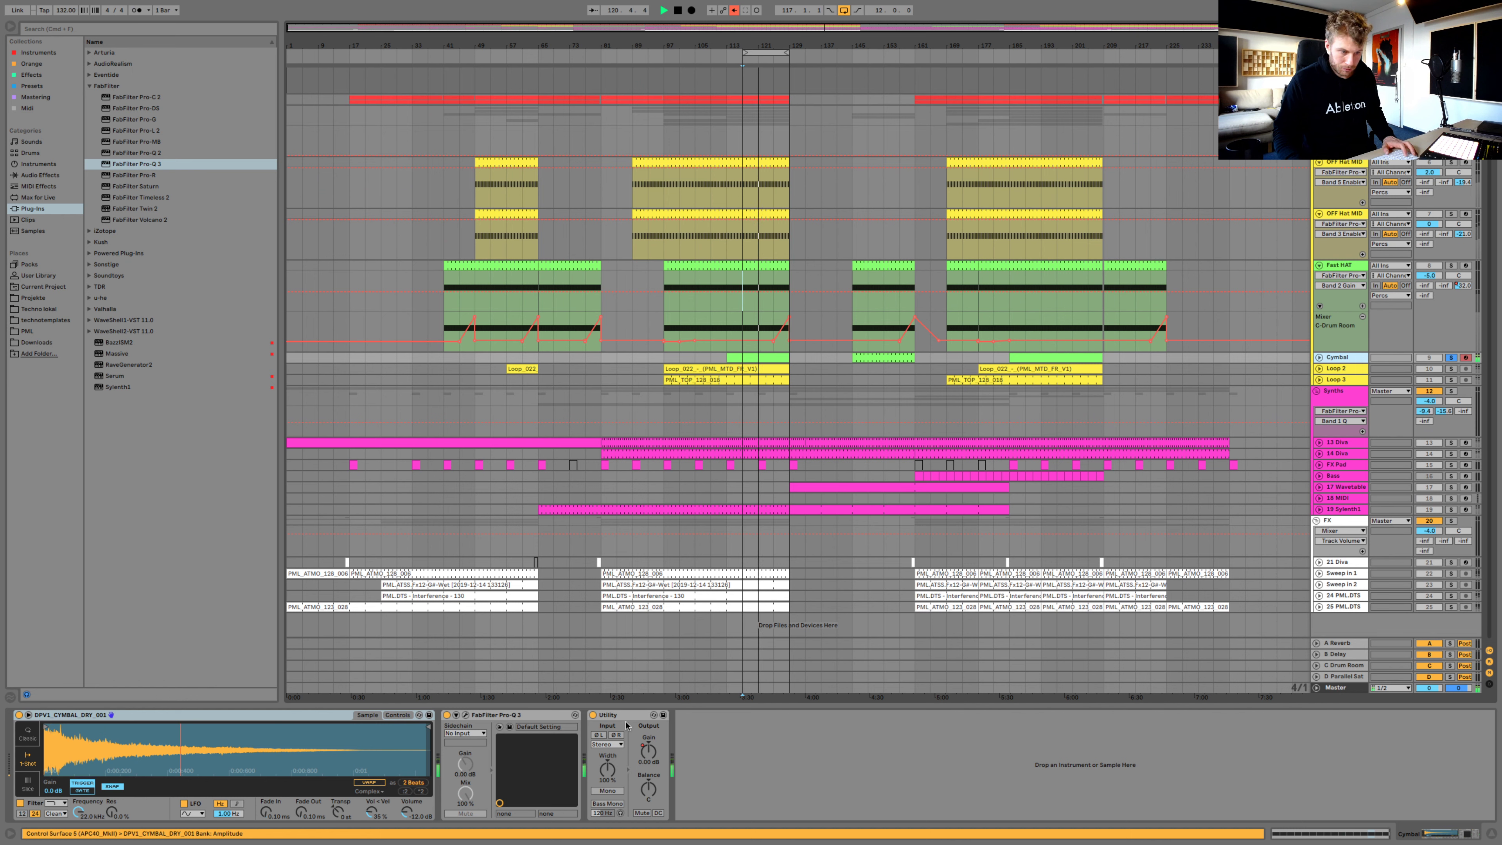
pyautogui.click(446, 715)
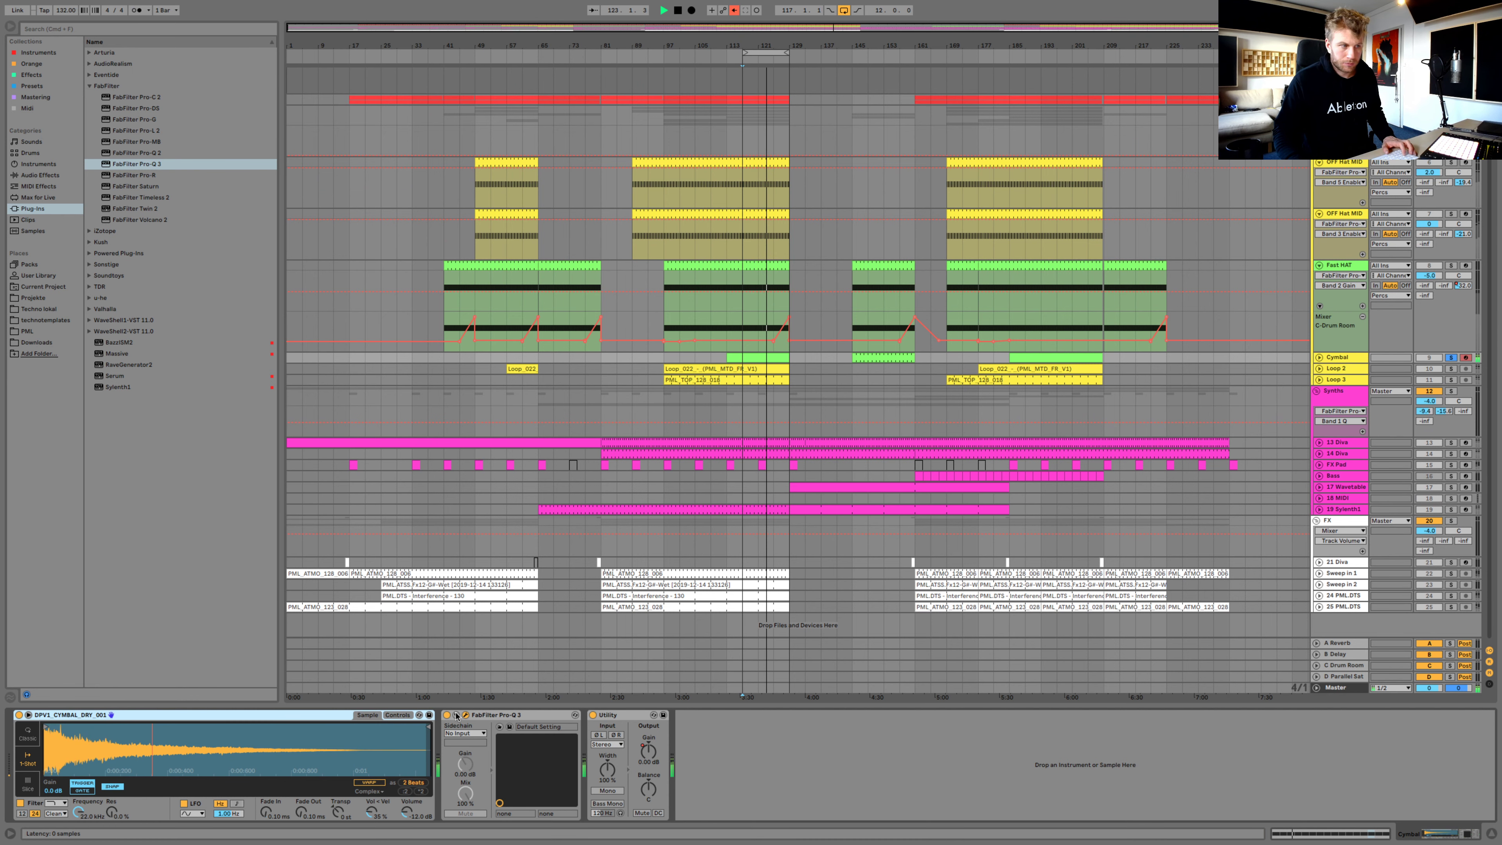
pyautogui.moveTo(2, 127); pyautogui.dragTo(665, 108)
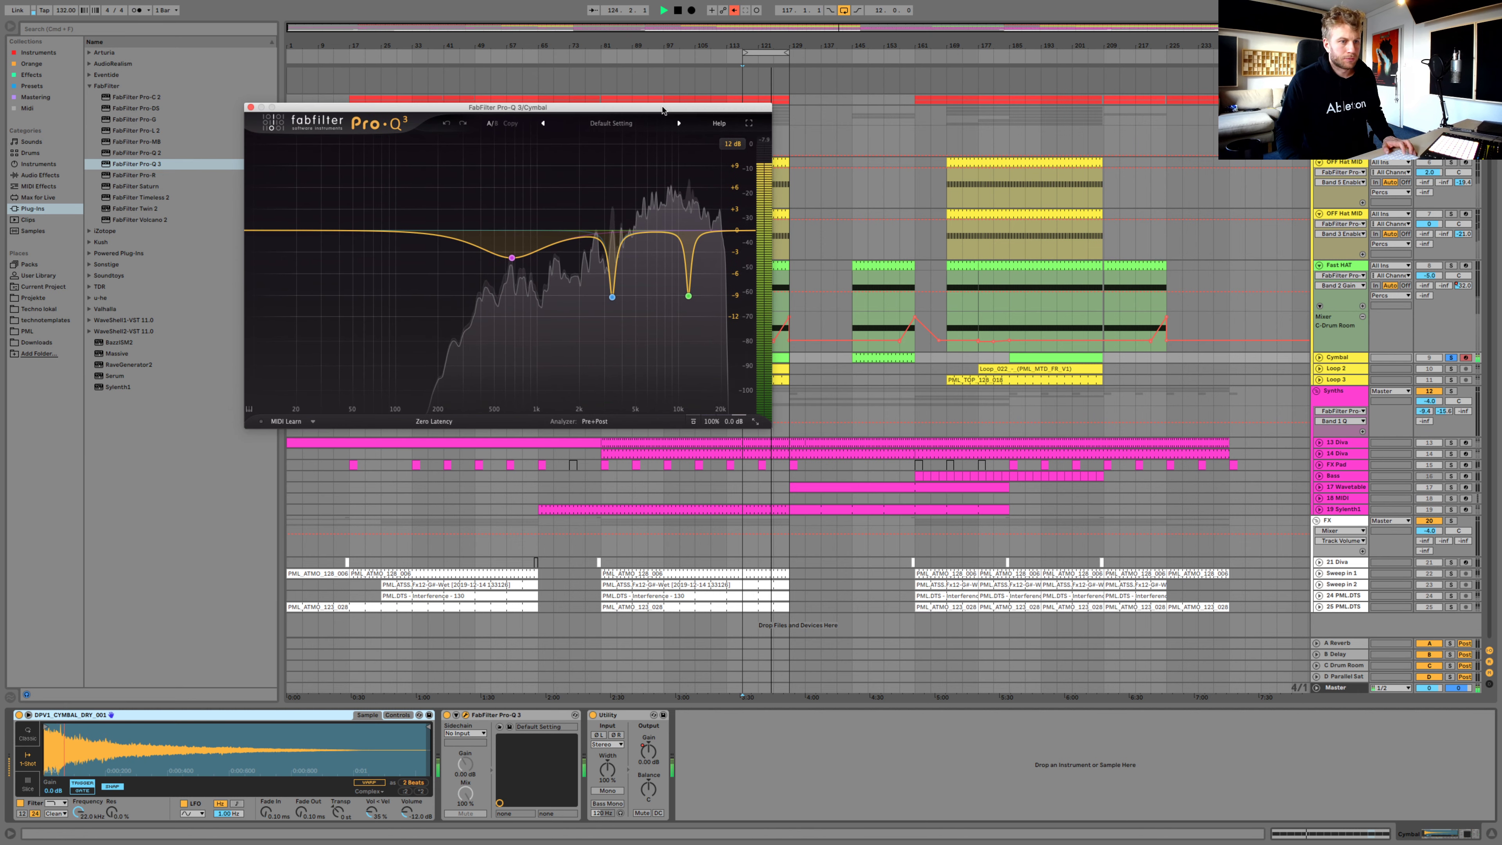
# Add a narrow bell cut of about -10.6 dB near 7 kHz in Cymbal's Pro-Q 3, keeping the 30 dB display range
pyautogui.moveTo(713, 235); pyautogui.dragTo(656, 224)
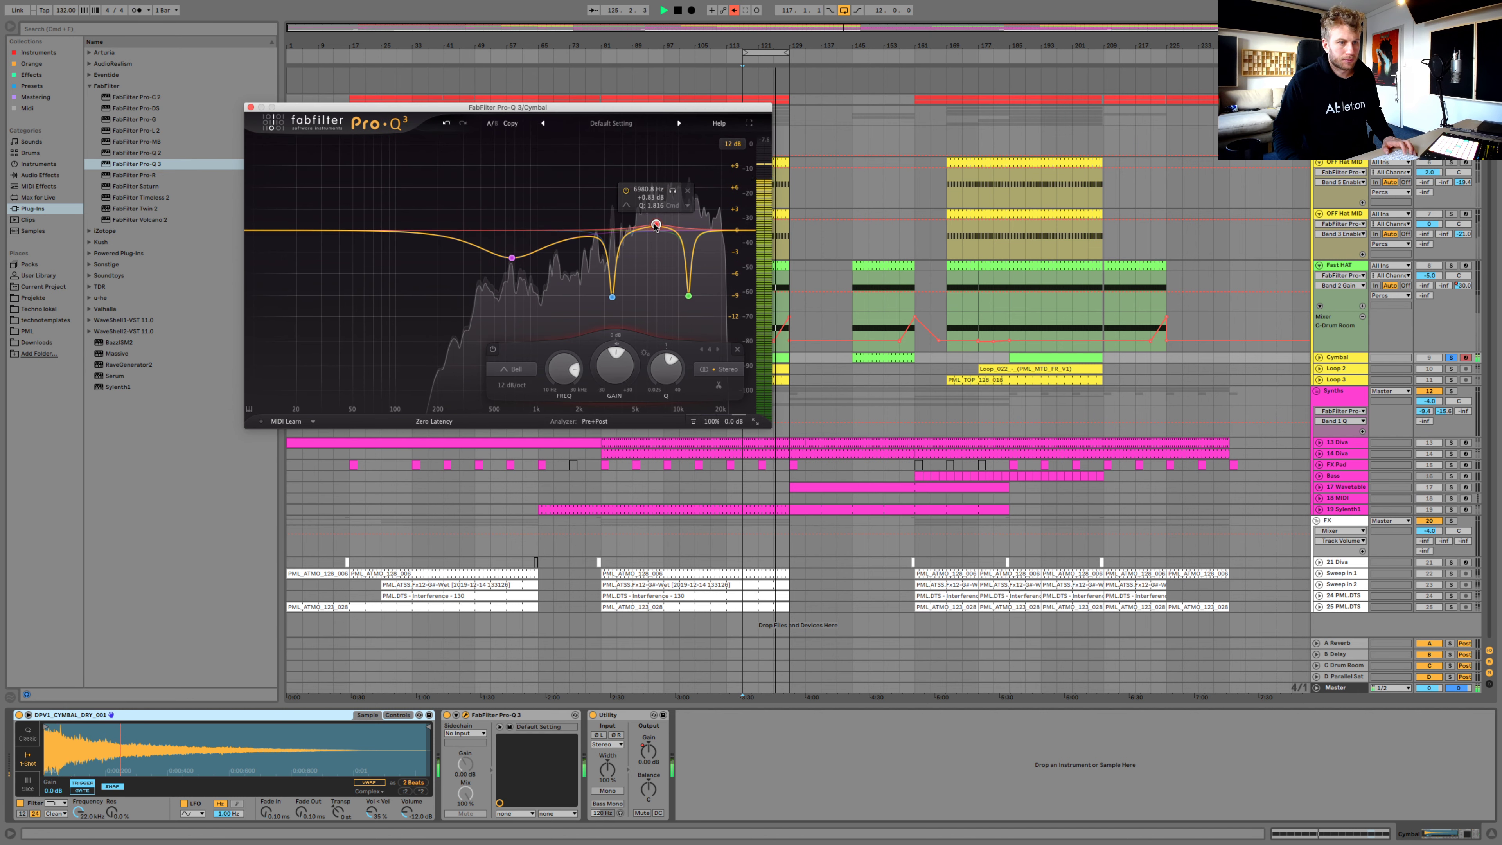
pyautogui.click(674, 192)
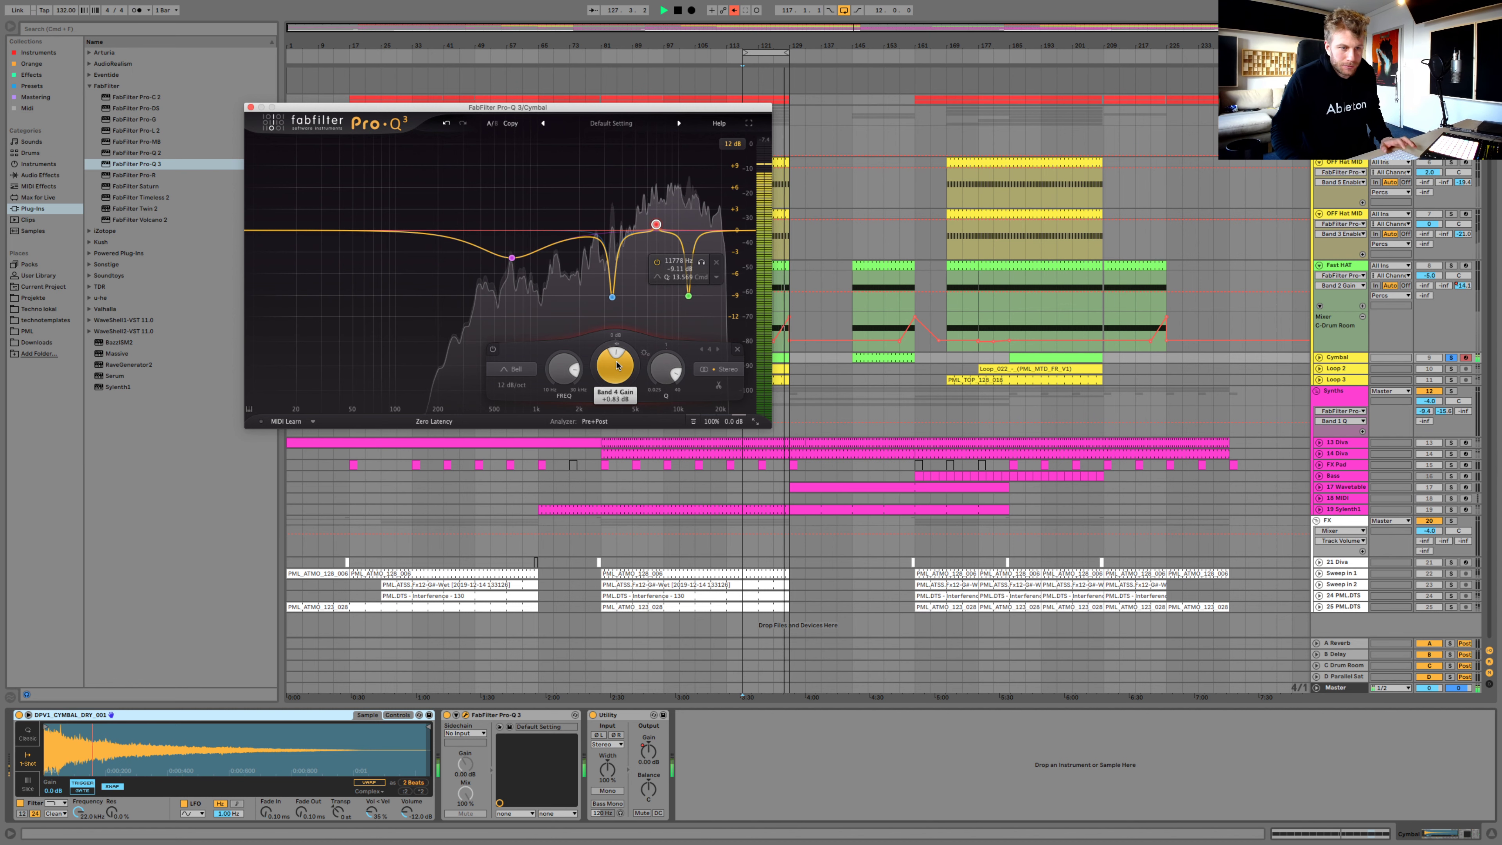
pyautogui.moveTo(619, 406); pyautogui.dragTo(622, 429)
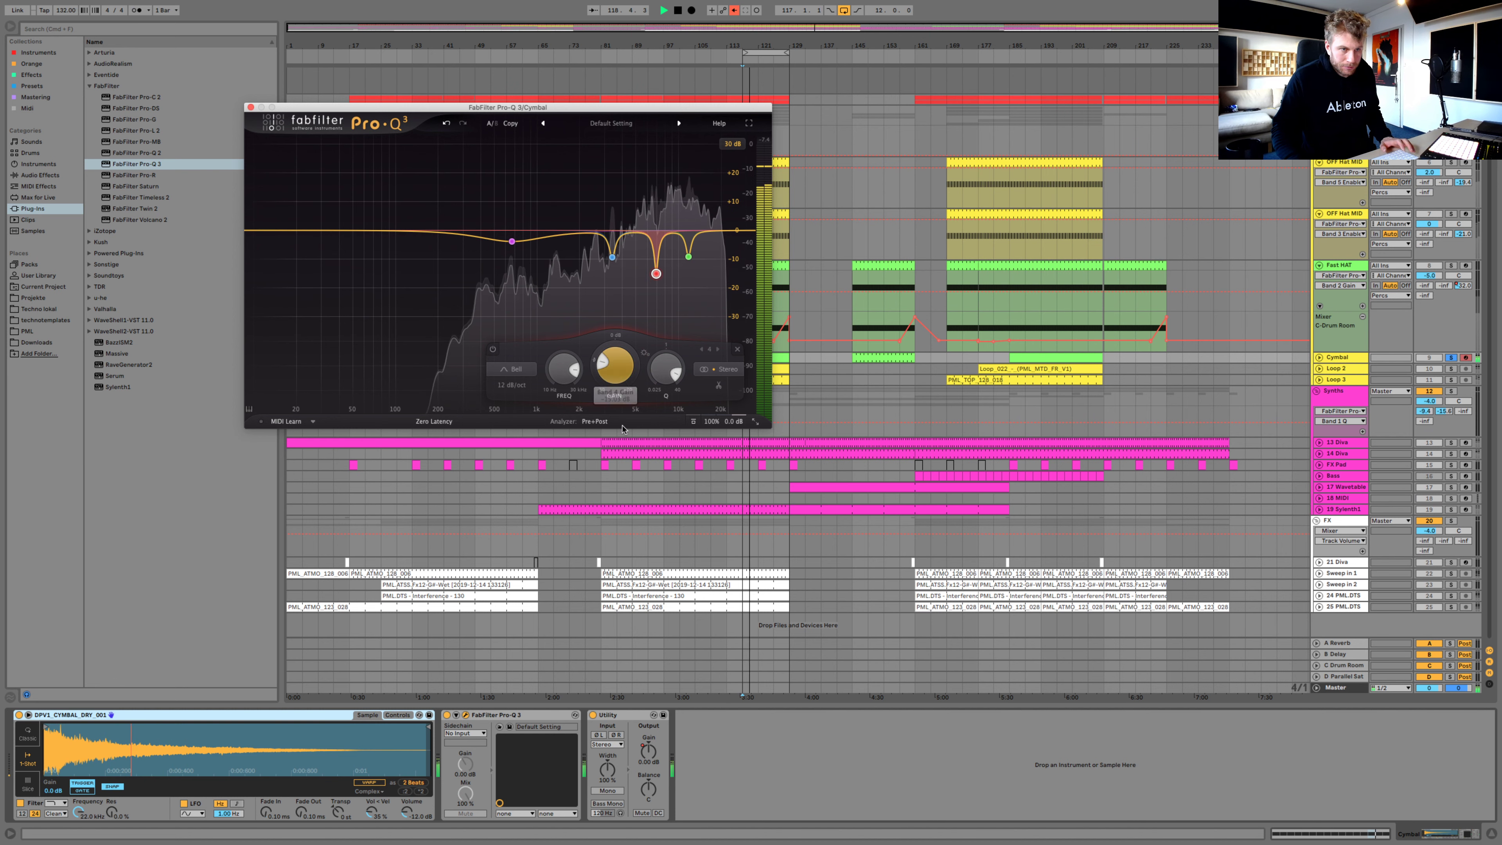
pyautogui.moveTo(615, 373); pyautogui.dragTo(613, 365)
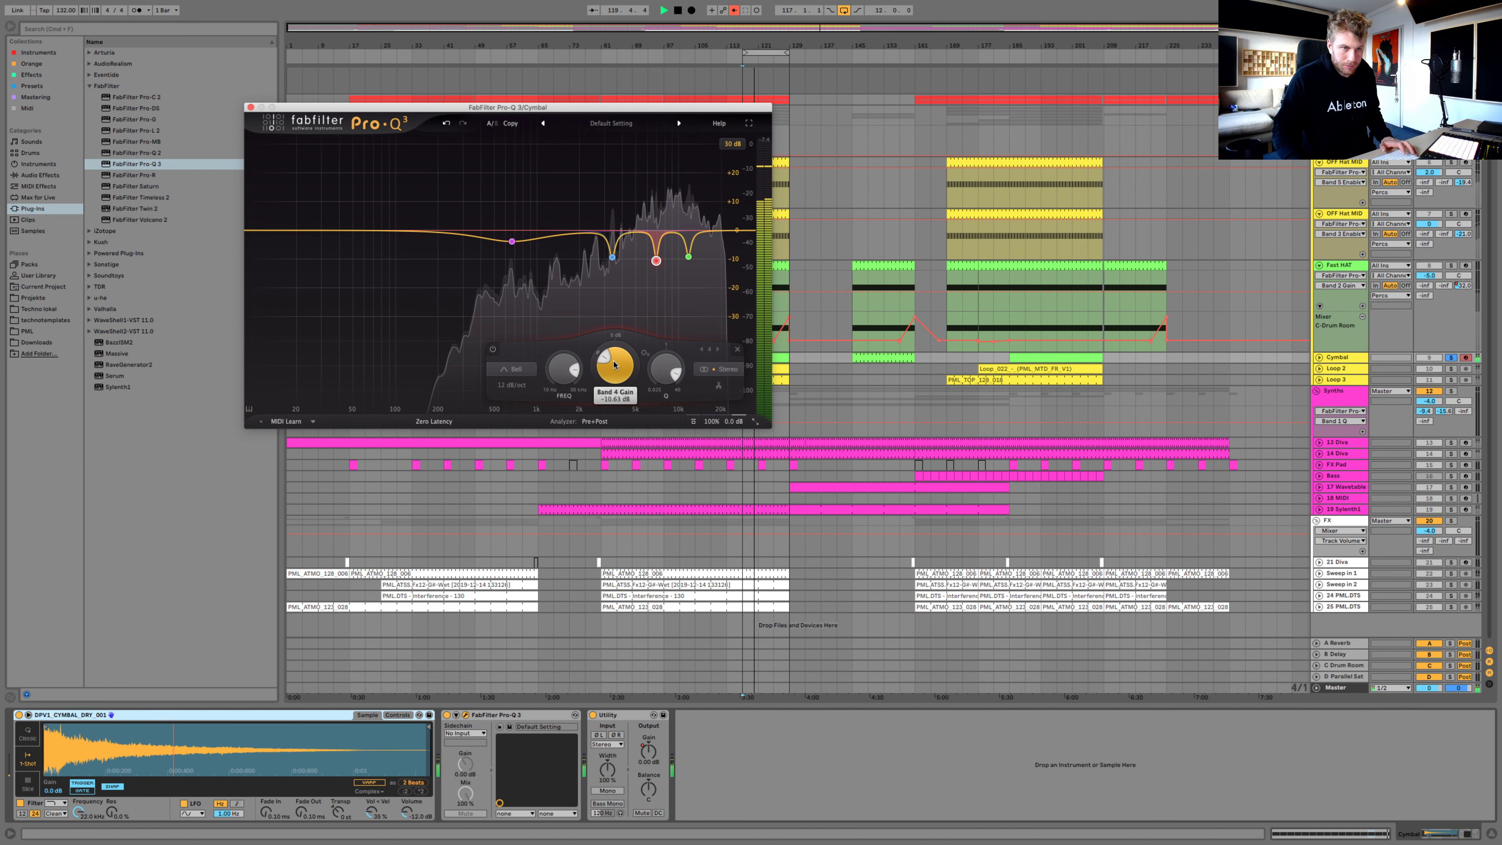
pyautogui.click(733, 144)
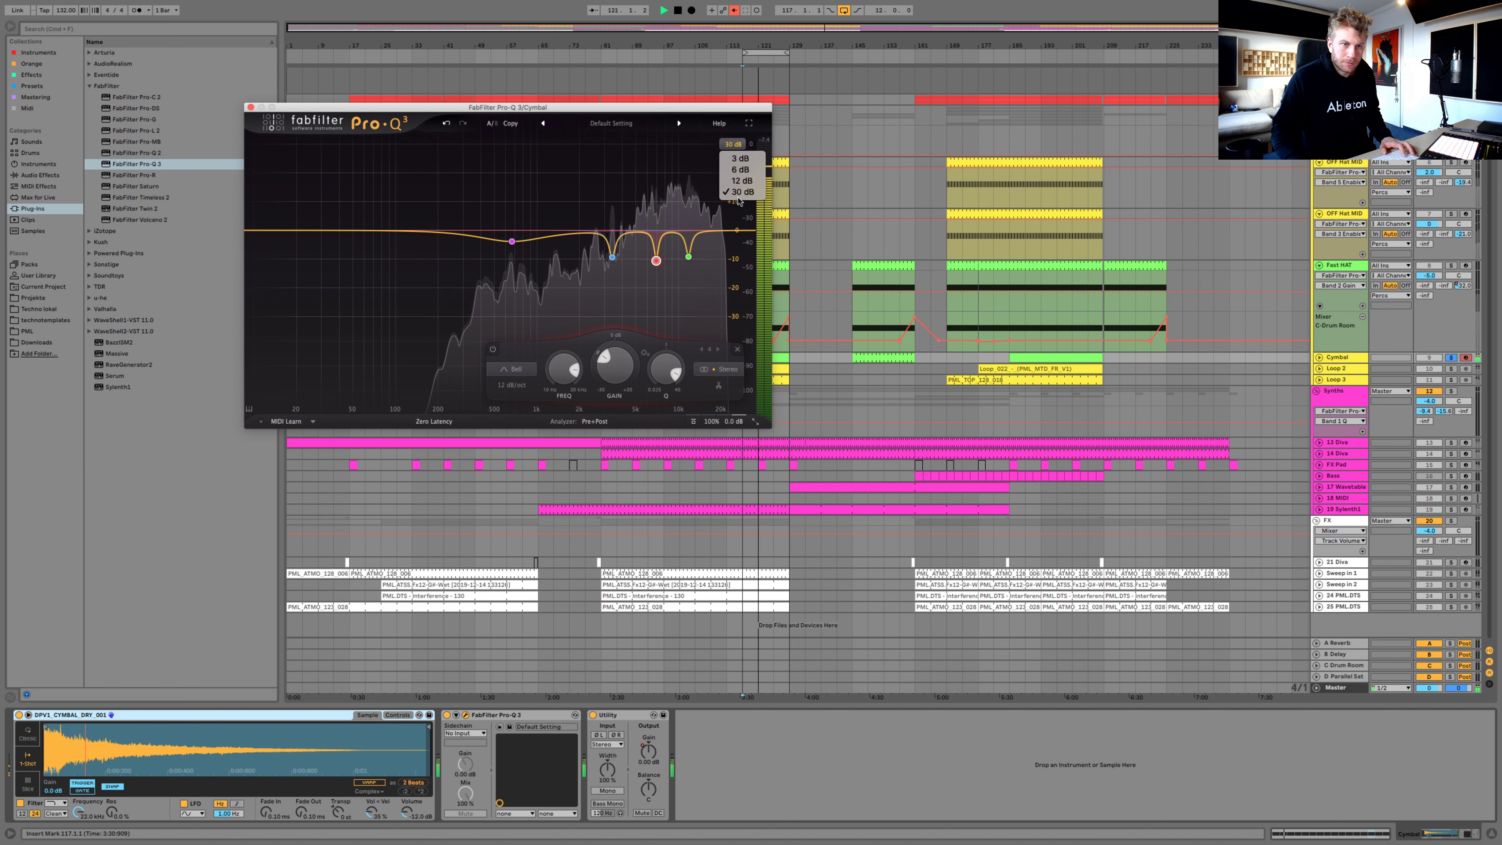
pyautogui.click(741, 192)
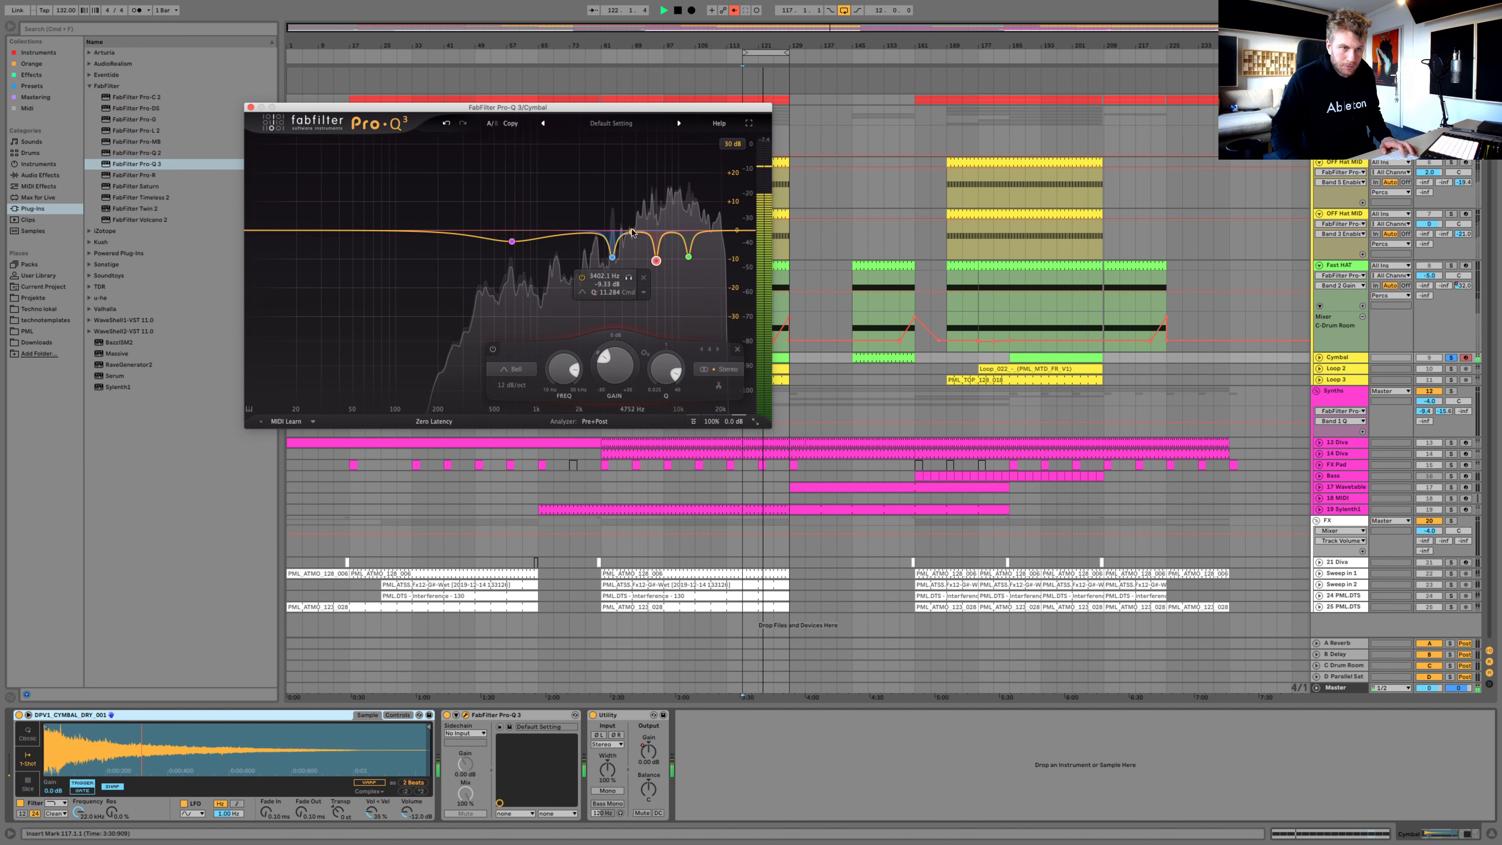
# Sweep another narrow bell to about 5.7 kHz on Cymbal with Q about 20, cut it below -10 dB, and compare with the EQ off
pyautogui.moveTo(638, 233); pyautogui.dragTo(635, 227)
pyautogui.scroll(10, 635, 227)
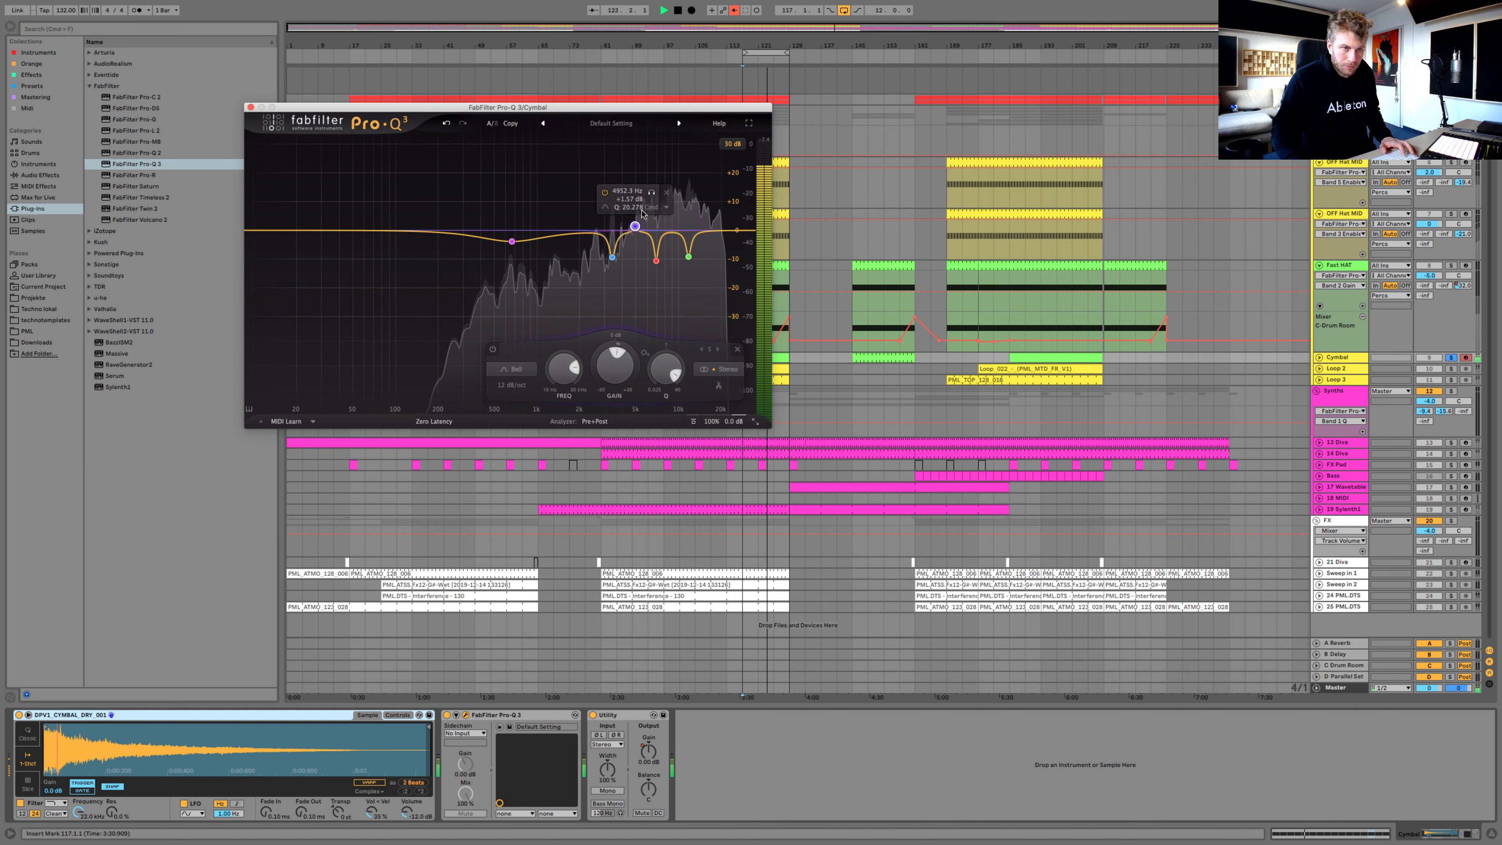
pyautogui.moveTo(653, 197)
pyautogui.mouseDown()
pyautogui.moveTo(706, 200)
pyautogui.moveTo(634, 198)
pyautogui.moveTo(665, 195)
pyautogui.mouseUp()
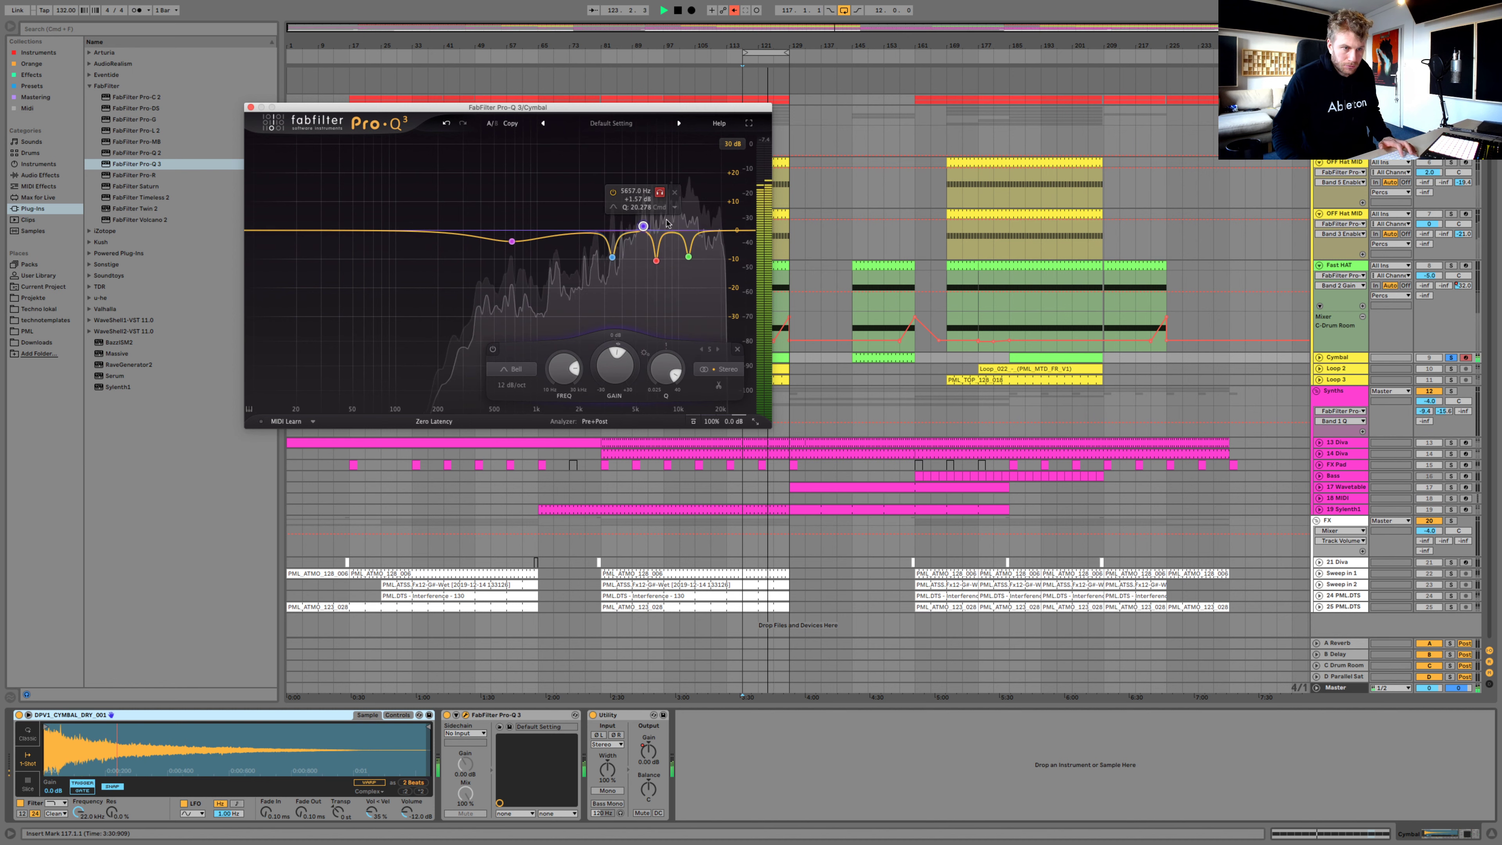
pyautogui.moveTo(615, 367); pyautogui.dragTo(617, 426)
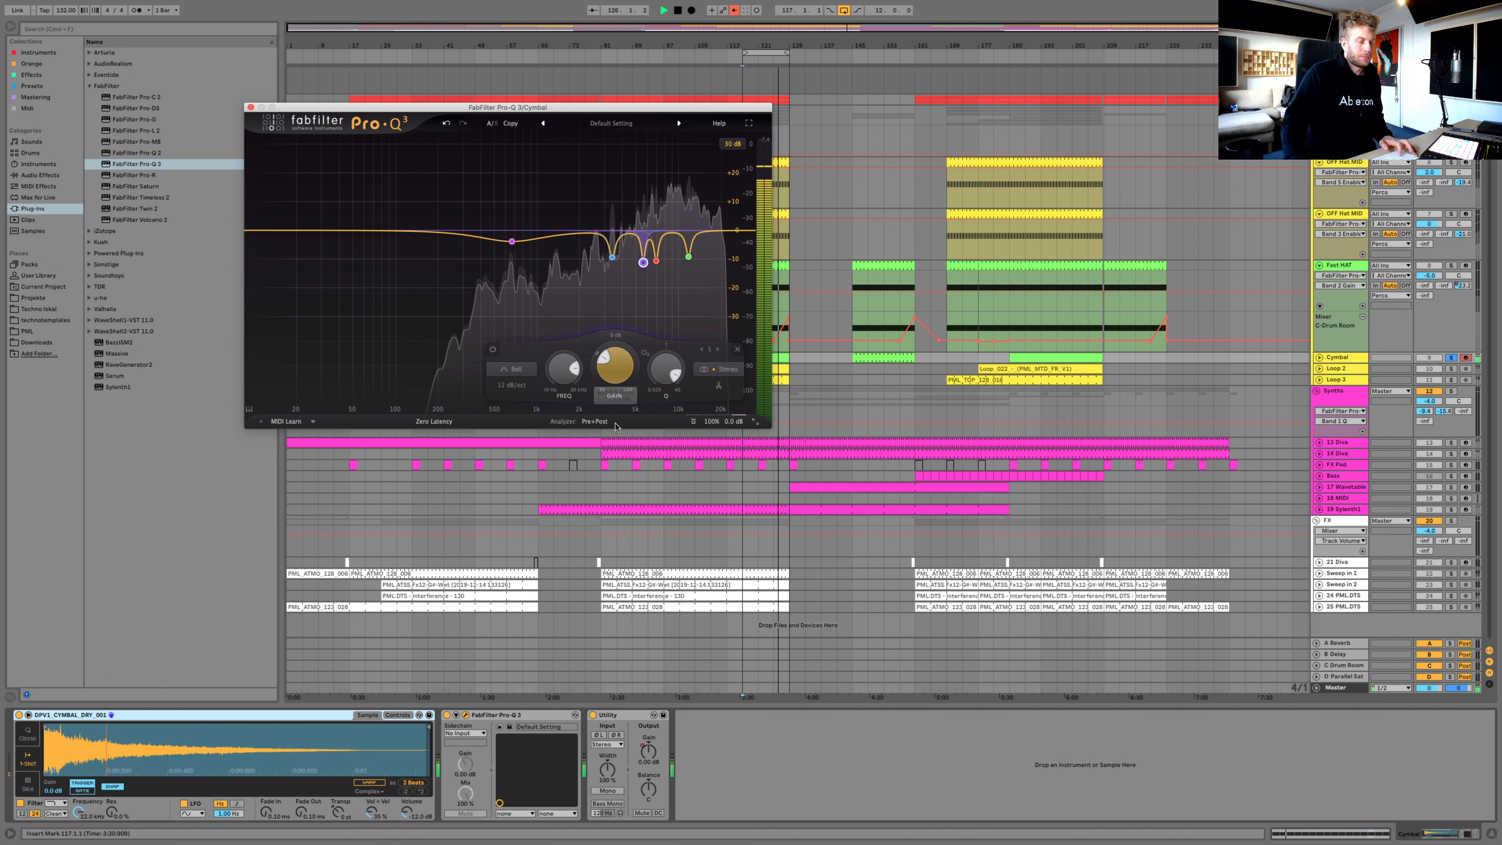
pyautogui.click(447, 715)
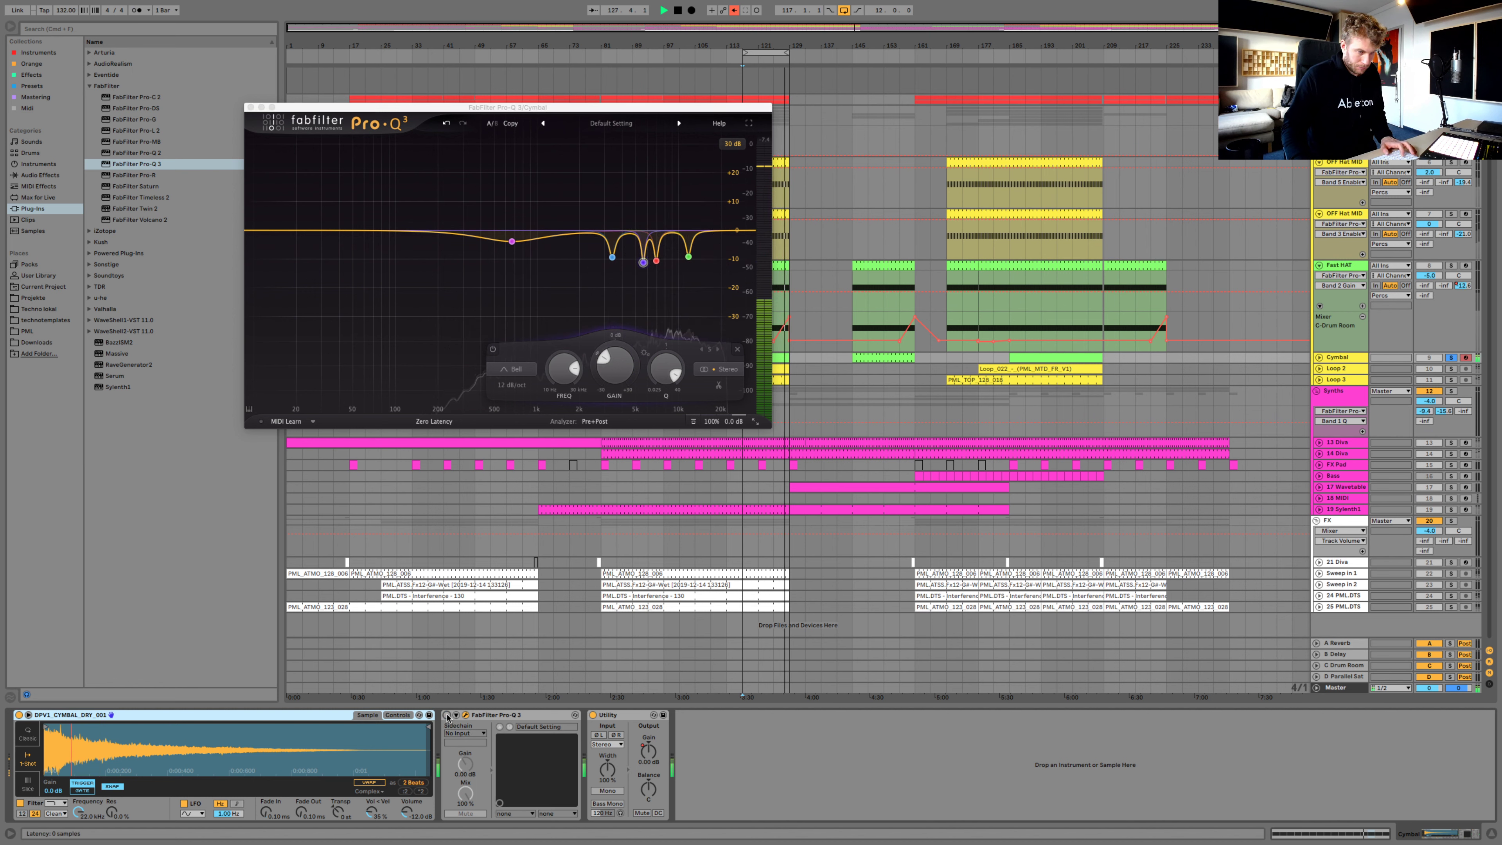
pyautogui.click(448, 714)
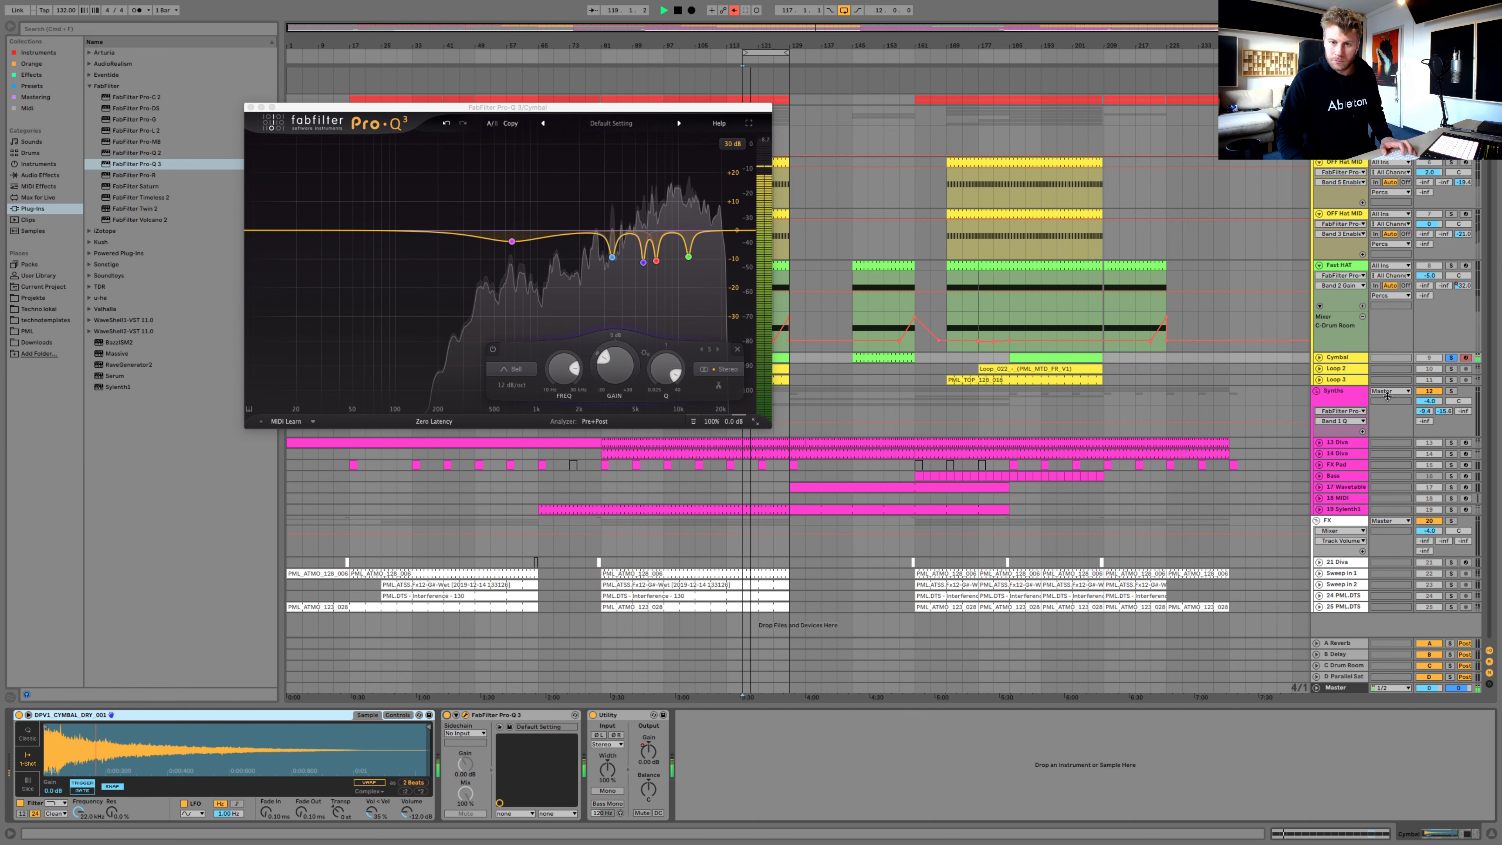
# Expand the Cymbal track and set its send to the C-Drum Room return to -14.0 dB
pyautogui.click(1320, 357)
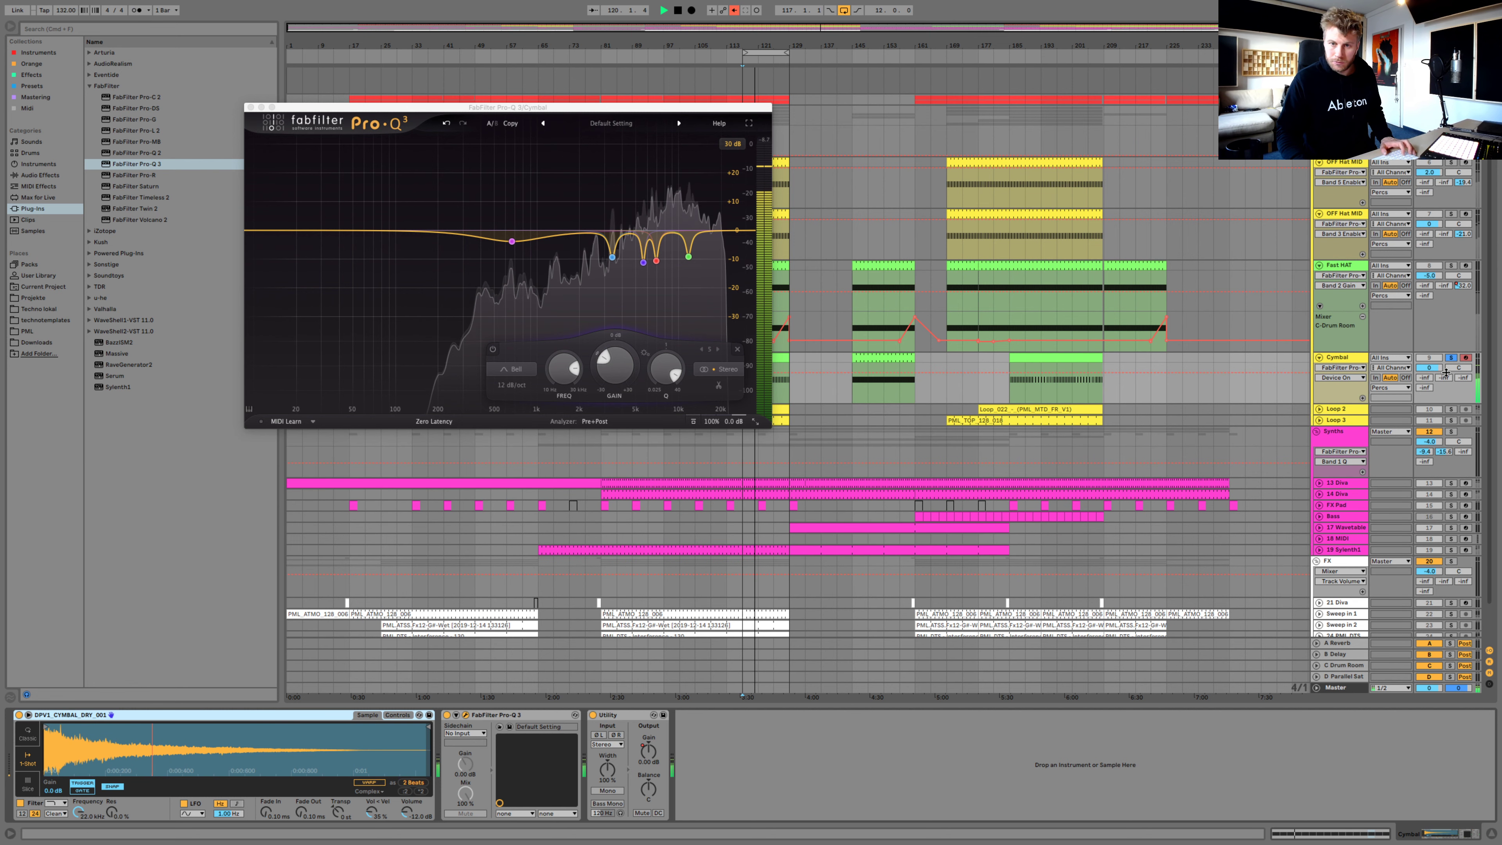
pyautogui.moveTo(1463, 377)
pyautogui.mouseDown()
pyautogui.moveTo(1463, 343)
pyautogui.moveTo(1463, 403)
pyautogui.moveTo(1463, 381)
pyautogui.mouseUp()
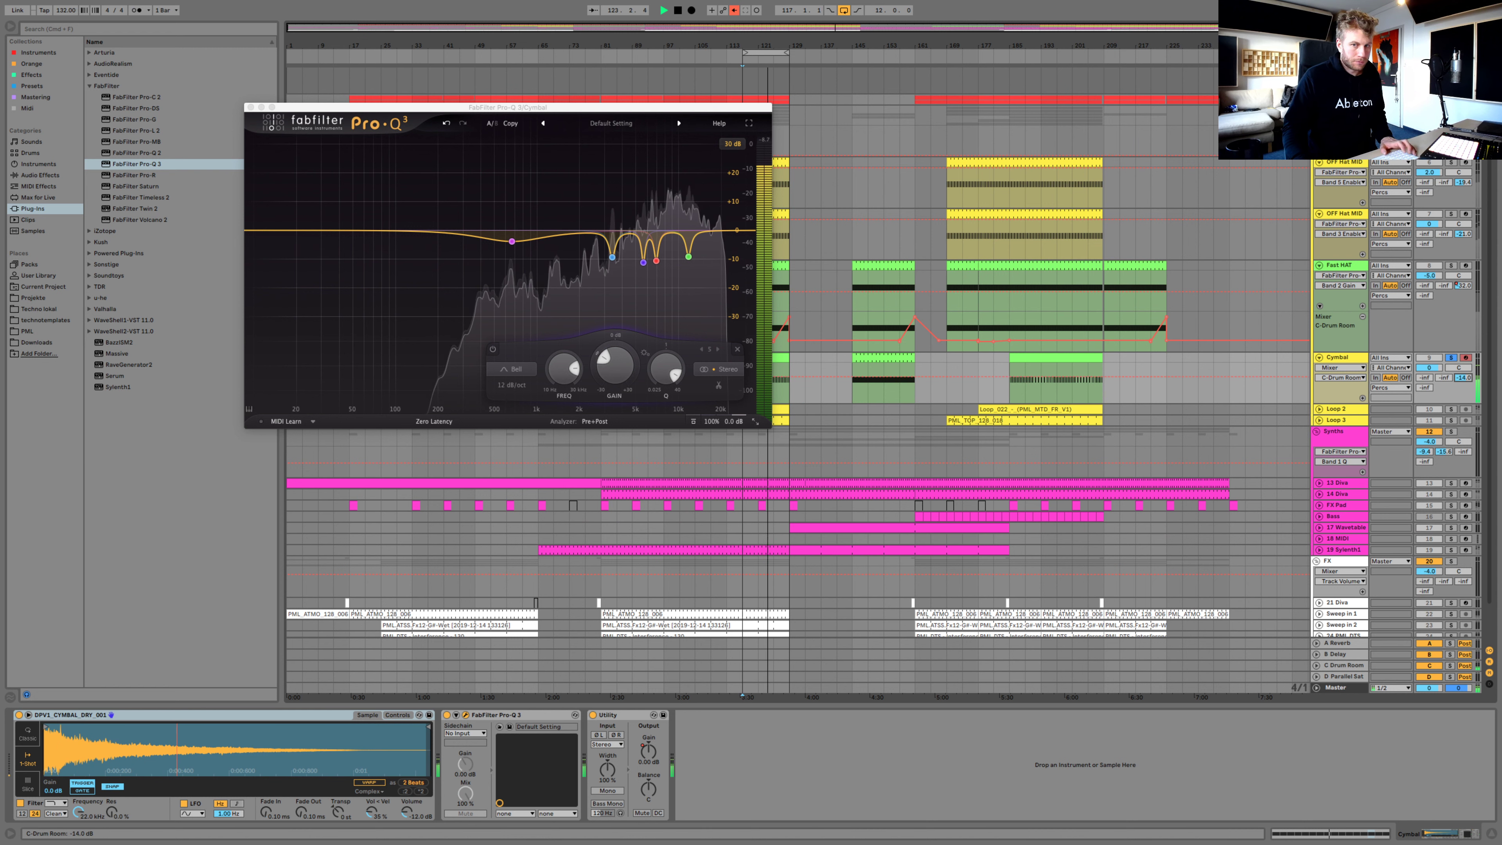
# Solo Loop 2 instead of Cymbal and open its Pro-Q 3 to compare the sound with the EQ off and on
pyautogui.click(1451, 409)
pyautogui.click(1451, 357)
pyautogui.click(1451, 409)
pyautogui.click(1338, 408)
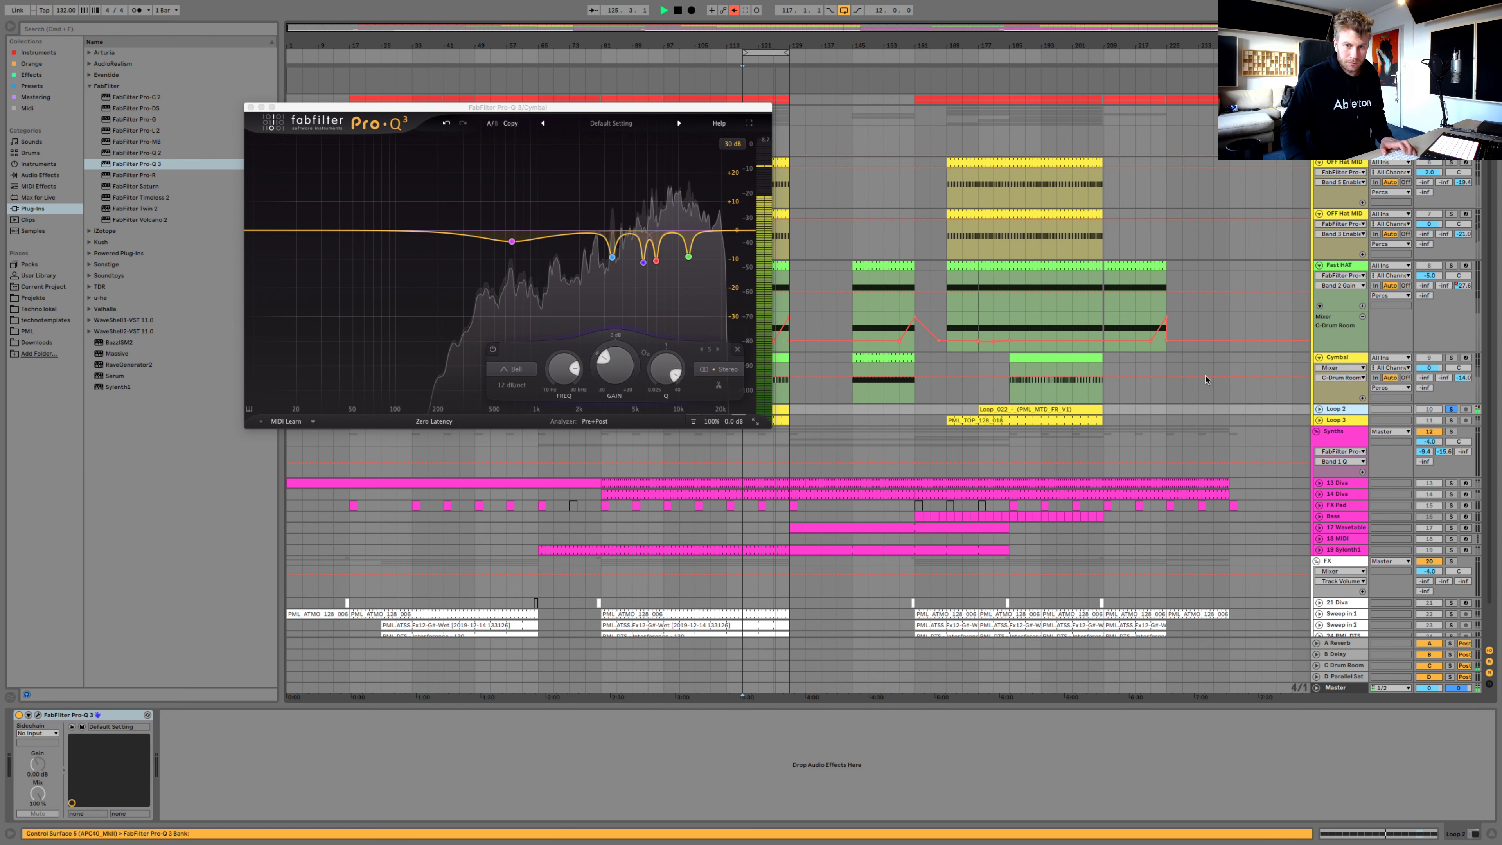
pyautogui.click(37, 715)
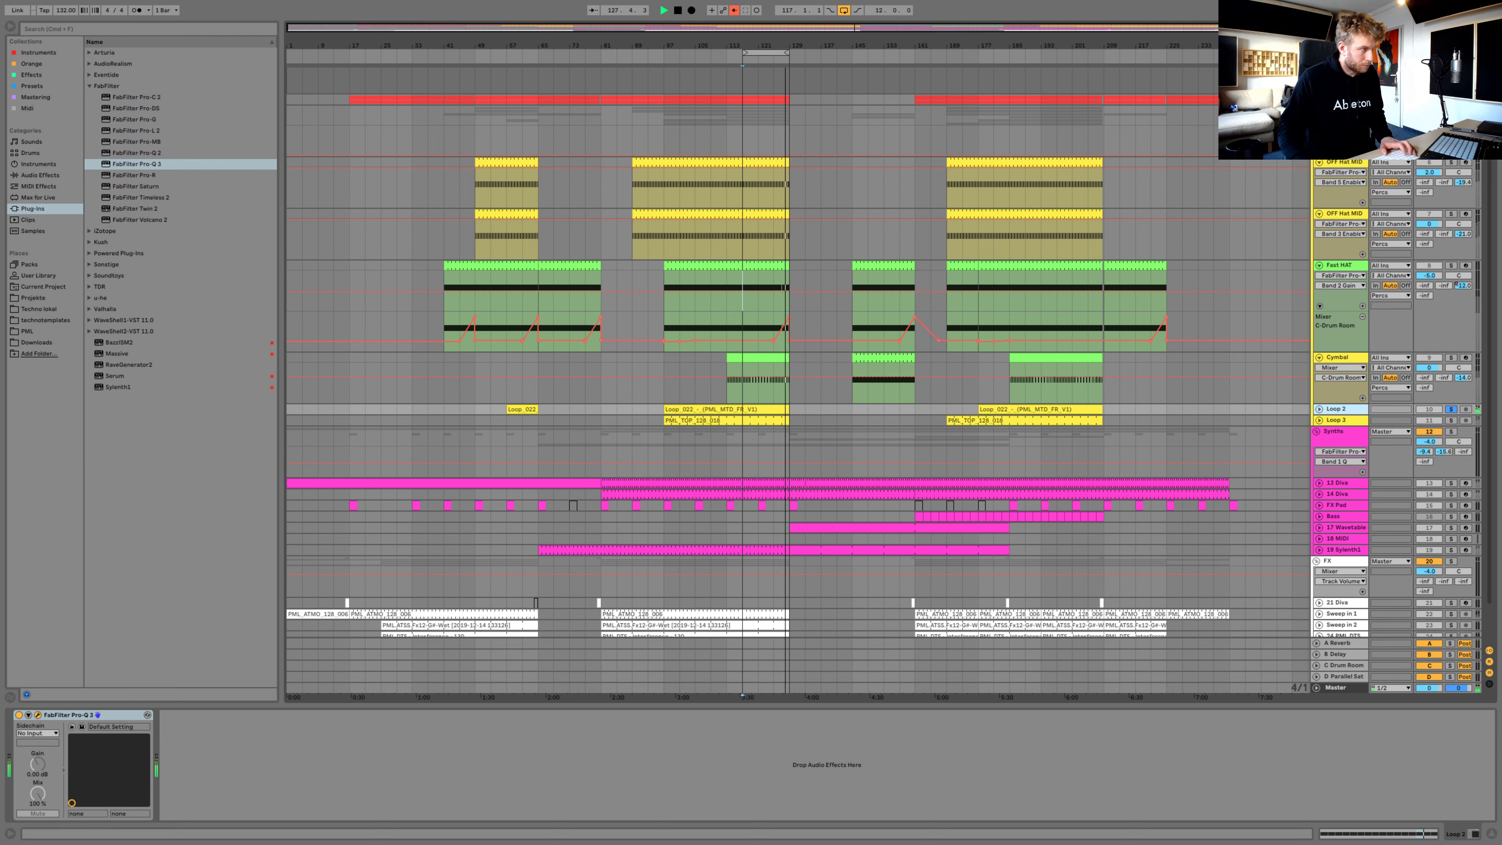
pyautogui.click(37, 715)
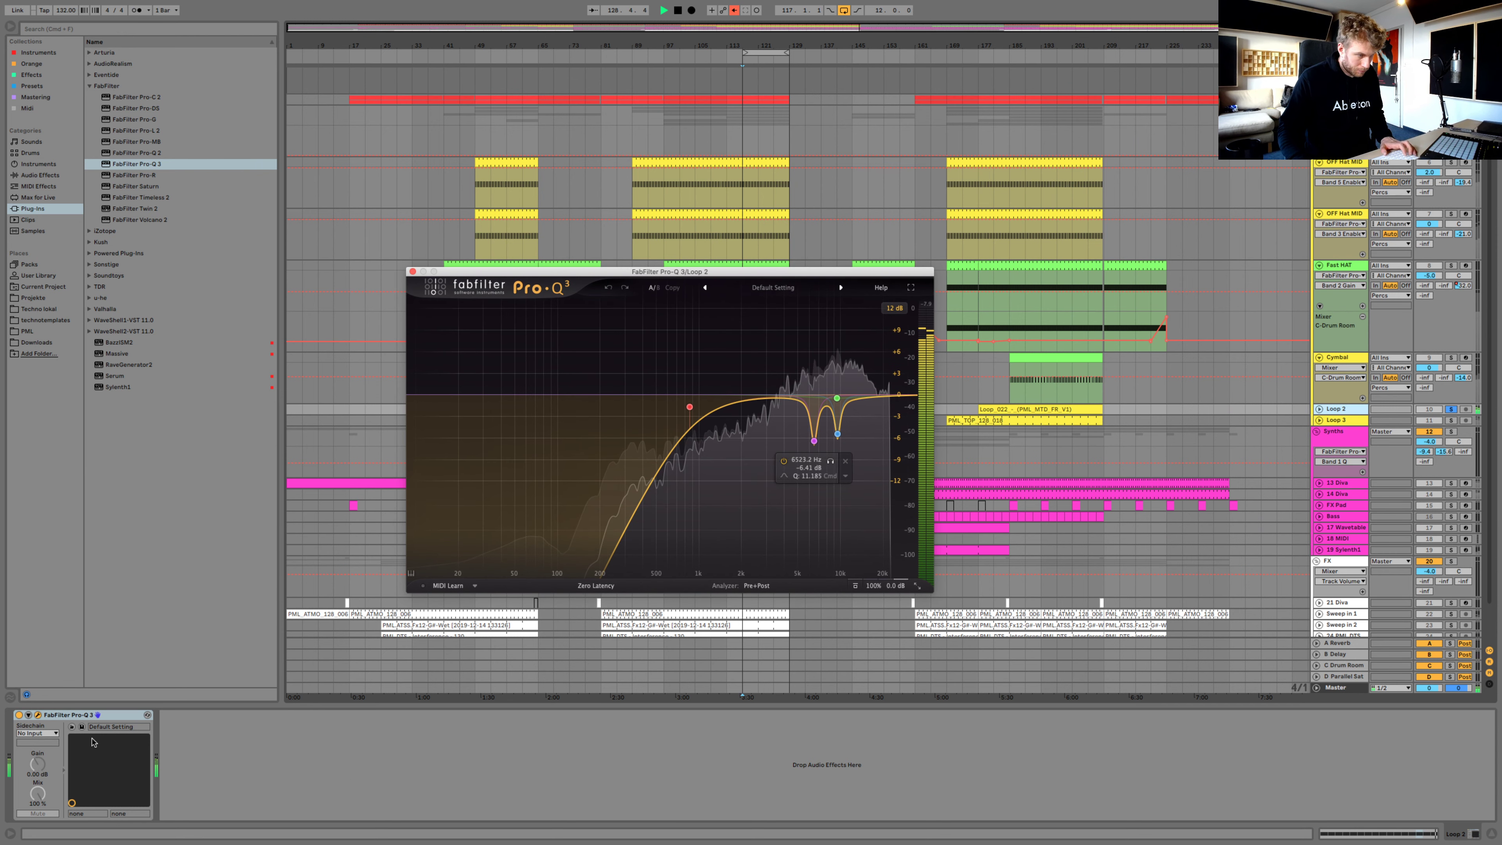
pyautogui.click(19, 714)
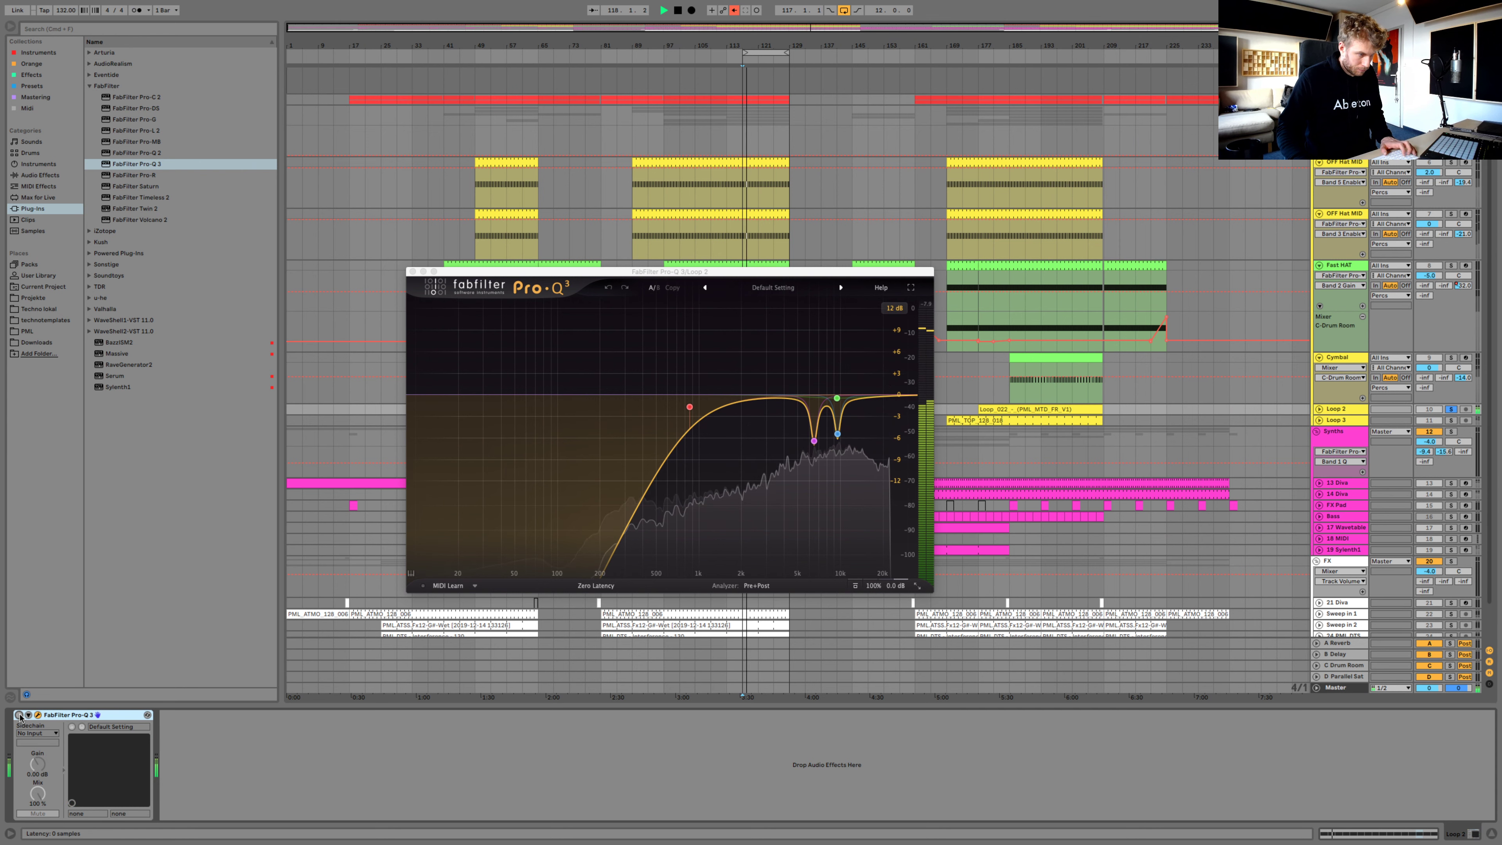
pyautogui.click(19, 715)
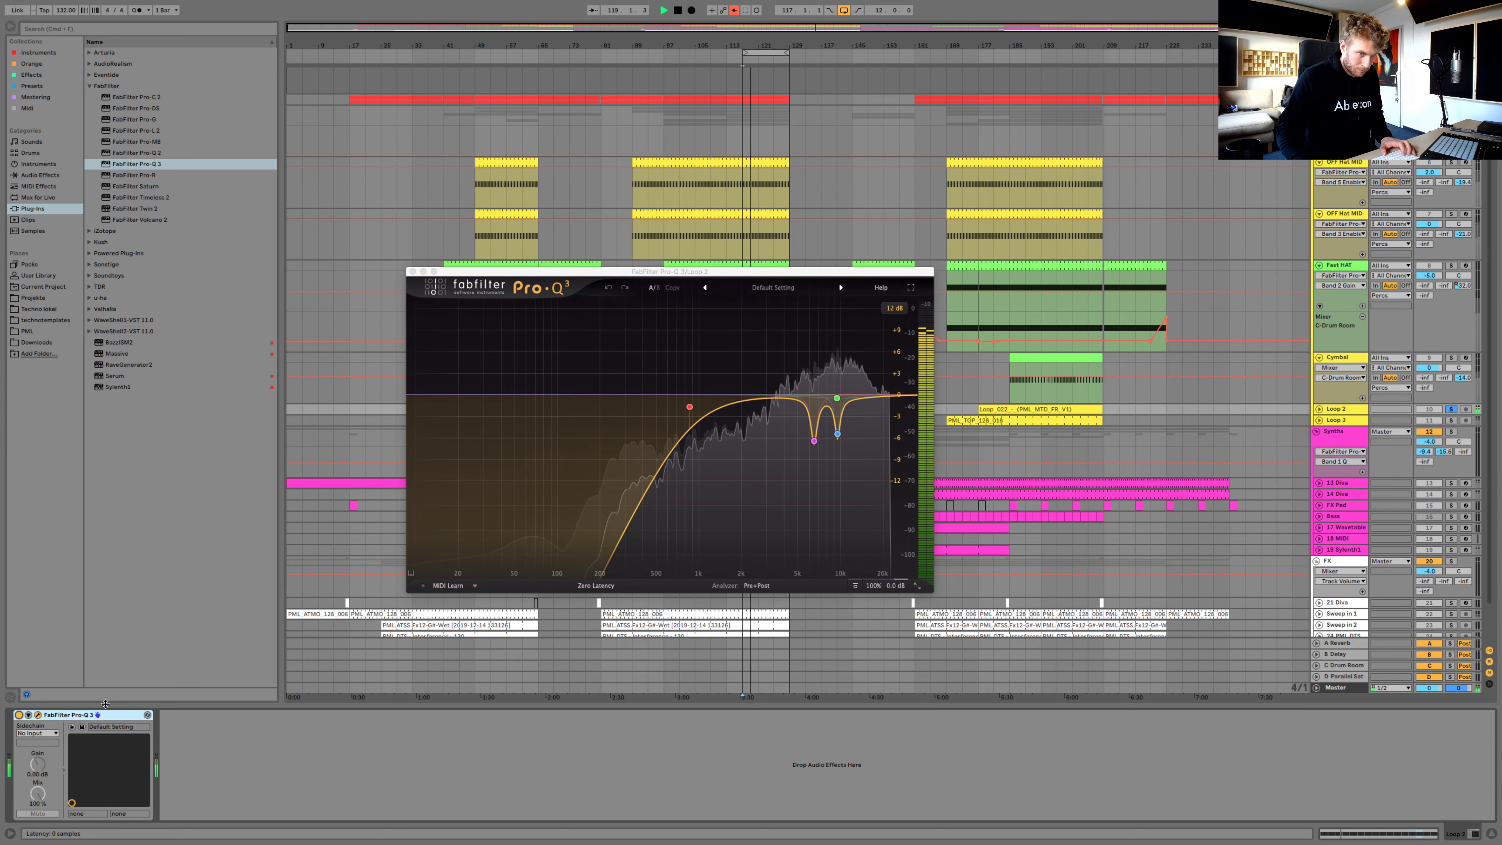
# Lower the low cut in Loop 2's EQ to just under 300 Hz and add a +1.6 dB high shelf near 7.5 kHz
pyautogui.moveTo(690, 407); pyautogui.dragTo(621, 413)
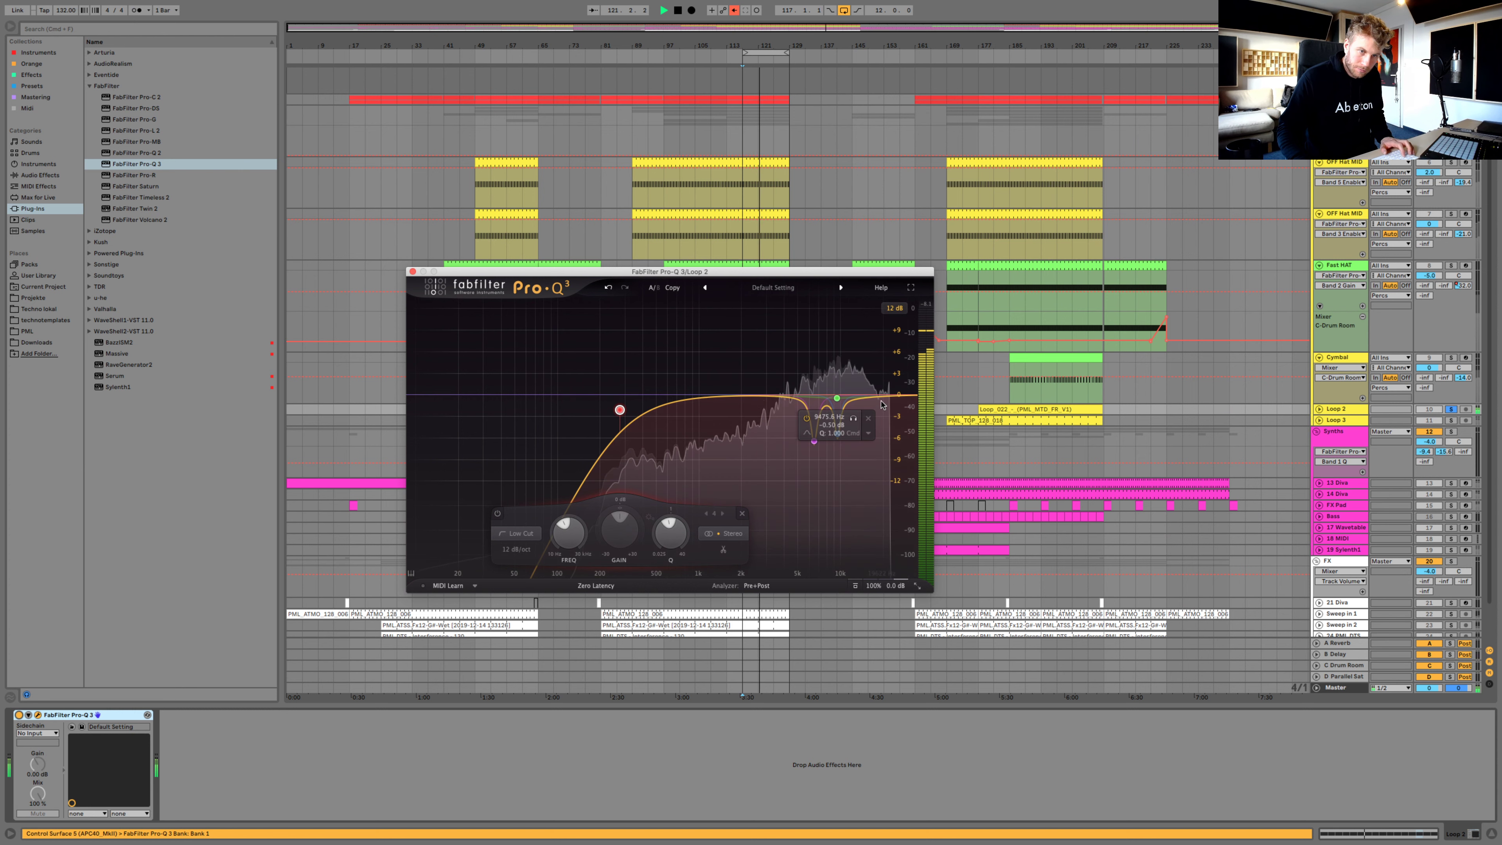
pyautogui.moveTo(882, 397); pyautogui.dragTo(822, 389)
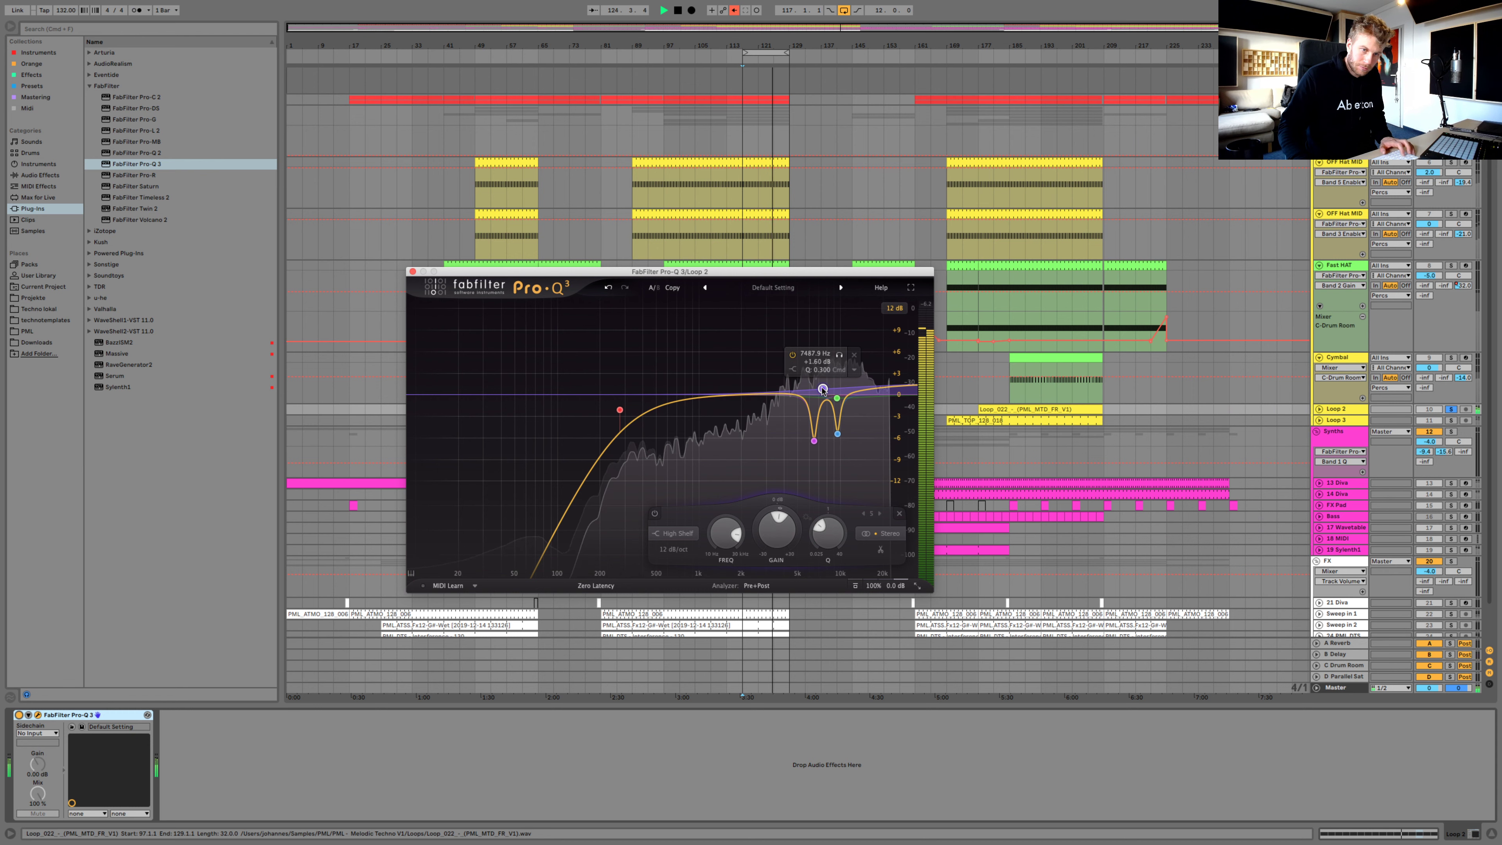
pyautogui.click(413, 271)
# Leave Loop 2's EQ and solo the upper OFF Hat MID track instead of Loop 2
pyautogui.click(39, 175)
pyautogui.click(179, 355)
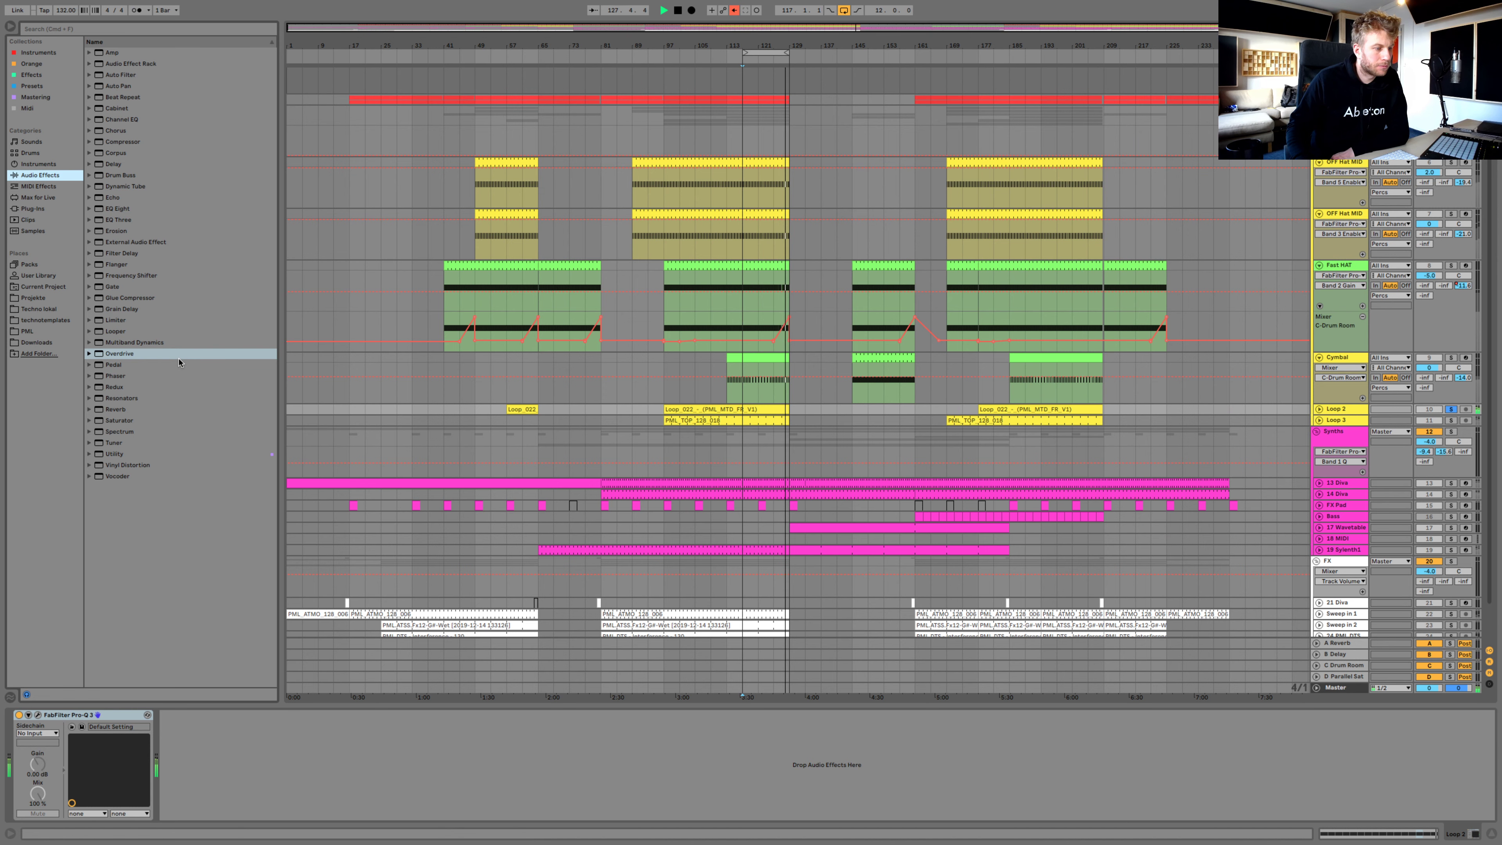
pyautogui.click(1451, 409)
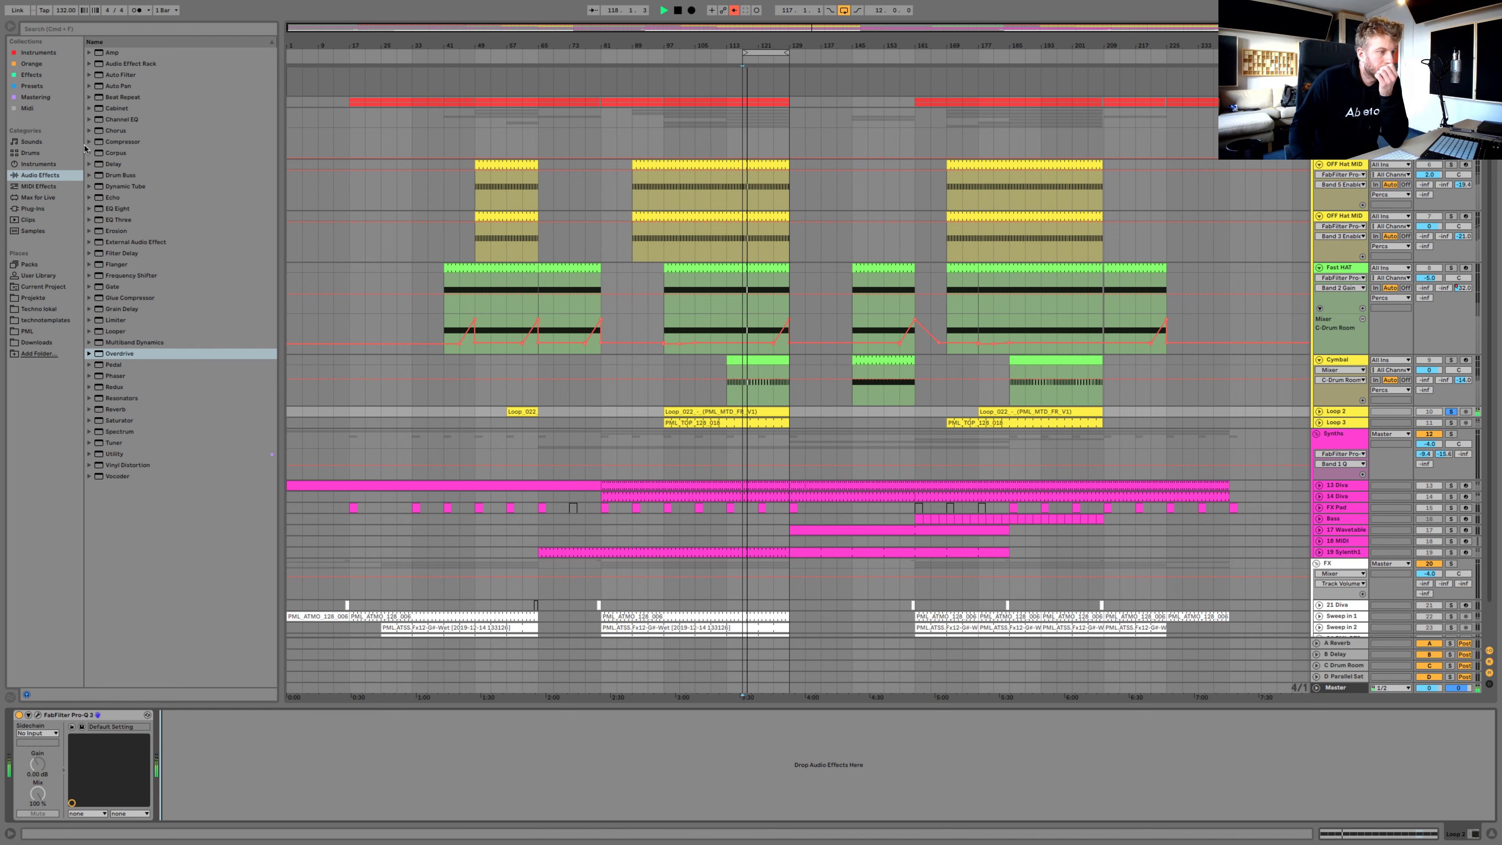
pyautogui.click(1450, 165)
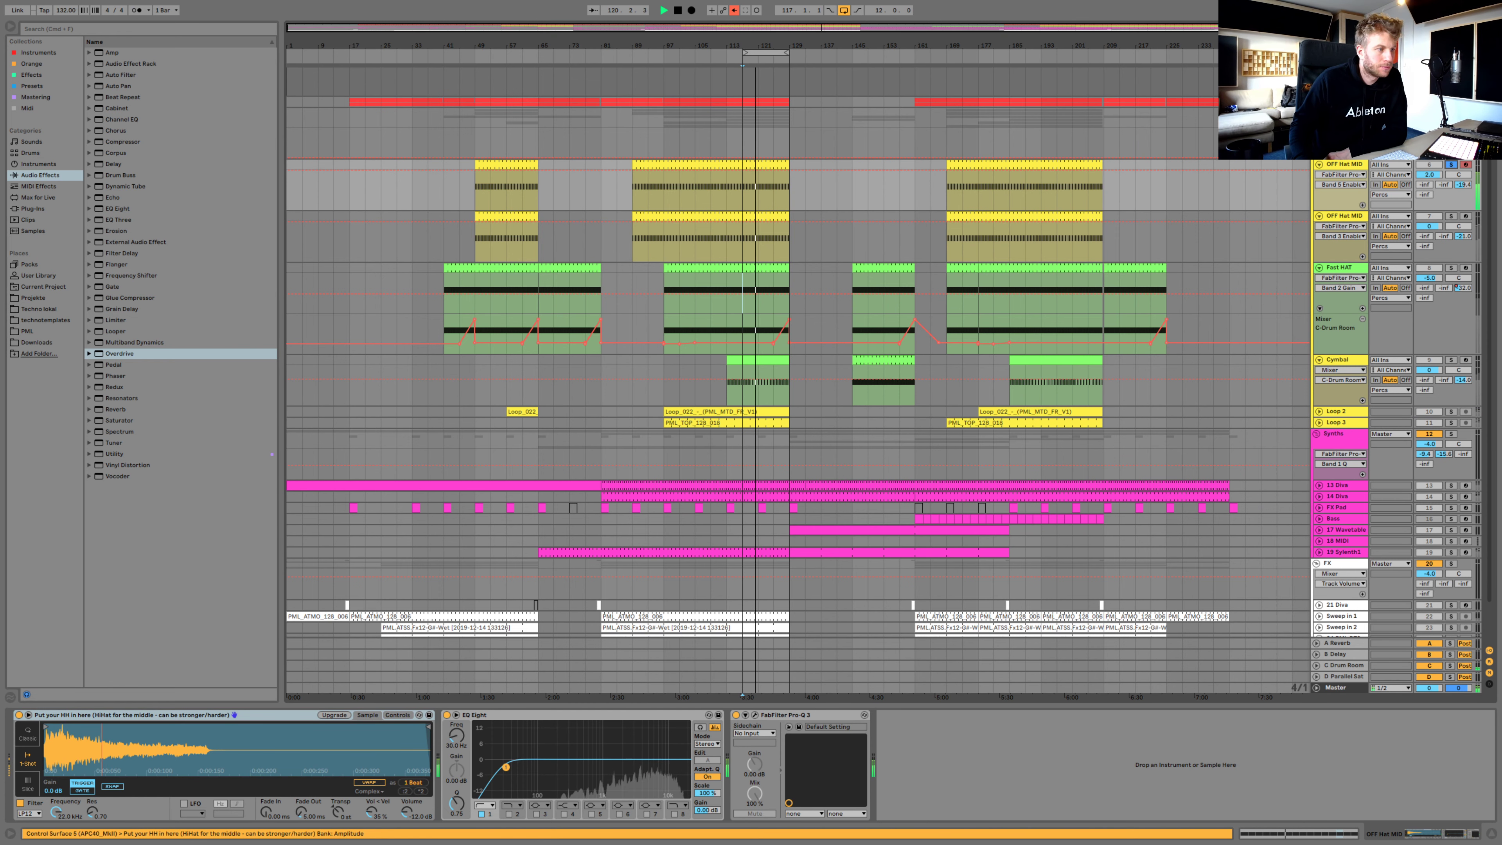
# Add the Soundtoys EchoBoy Jr. plug-in to the end of the upper OFF Hat MID track's device chain
pyautogui.click(32, 208)
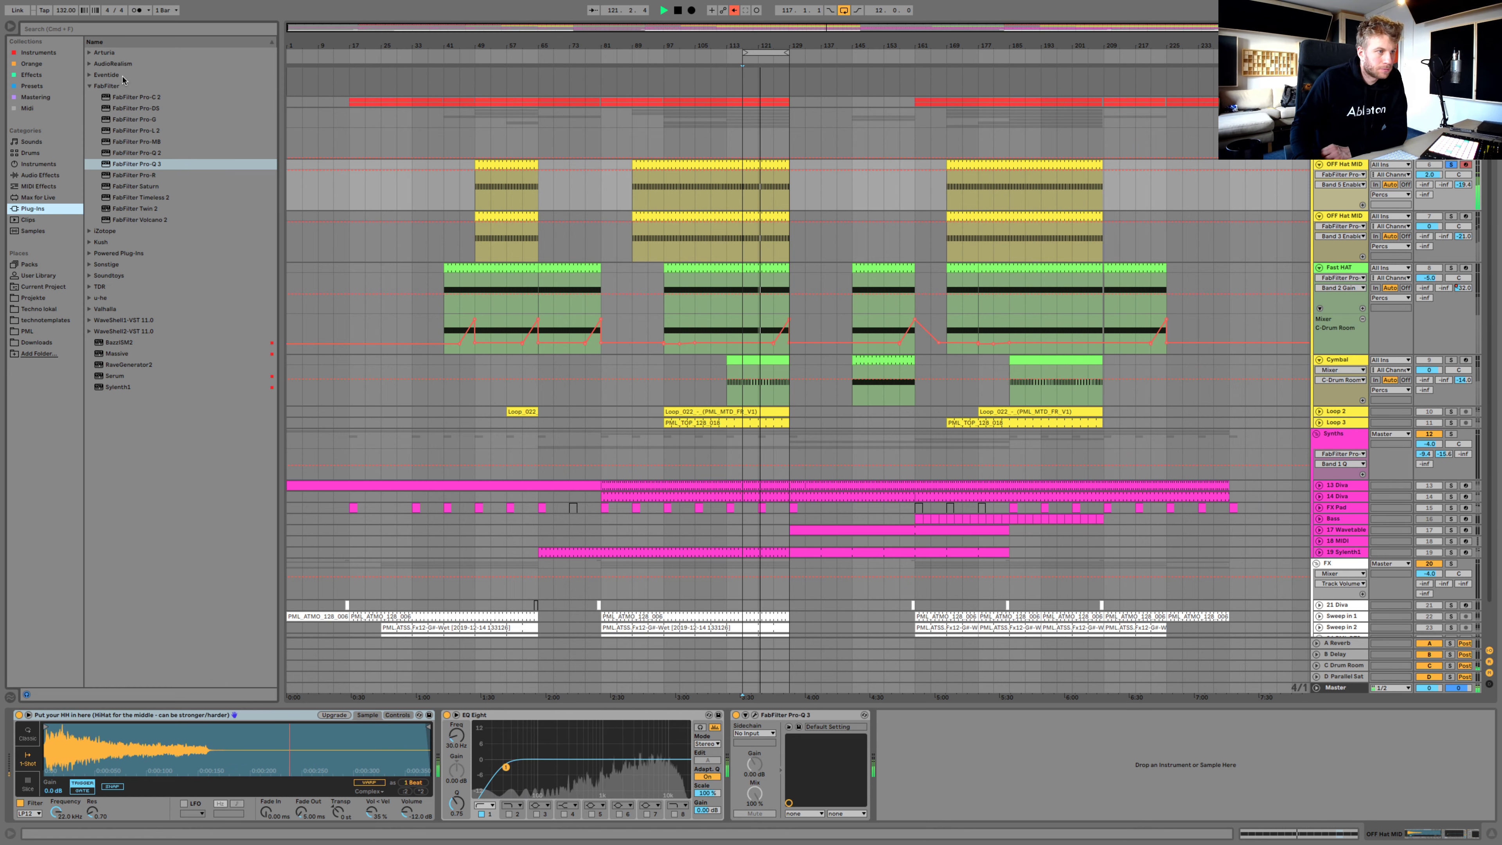
pyautogui.click(120, 268)
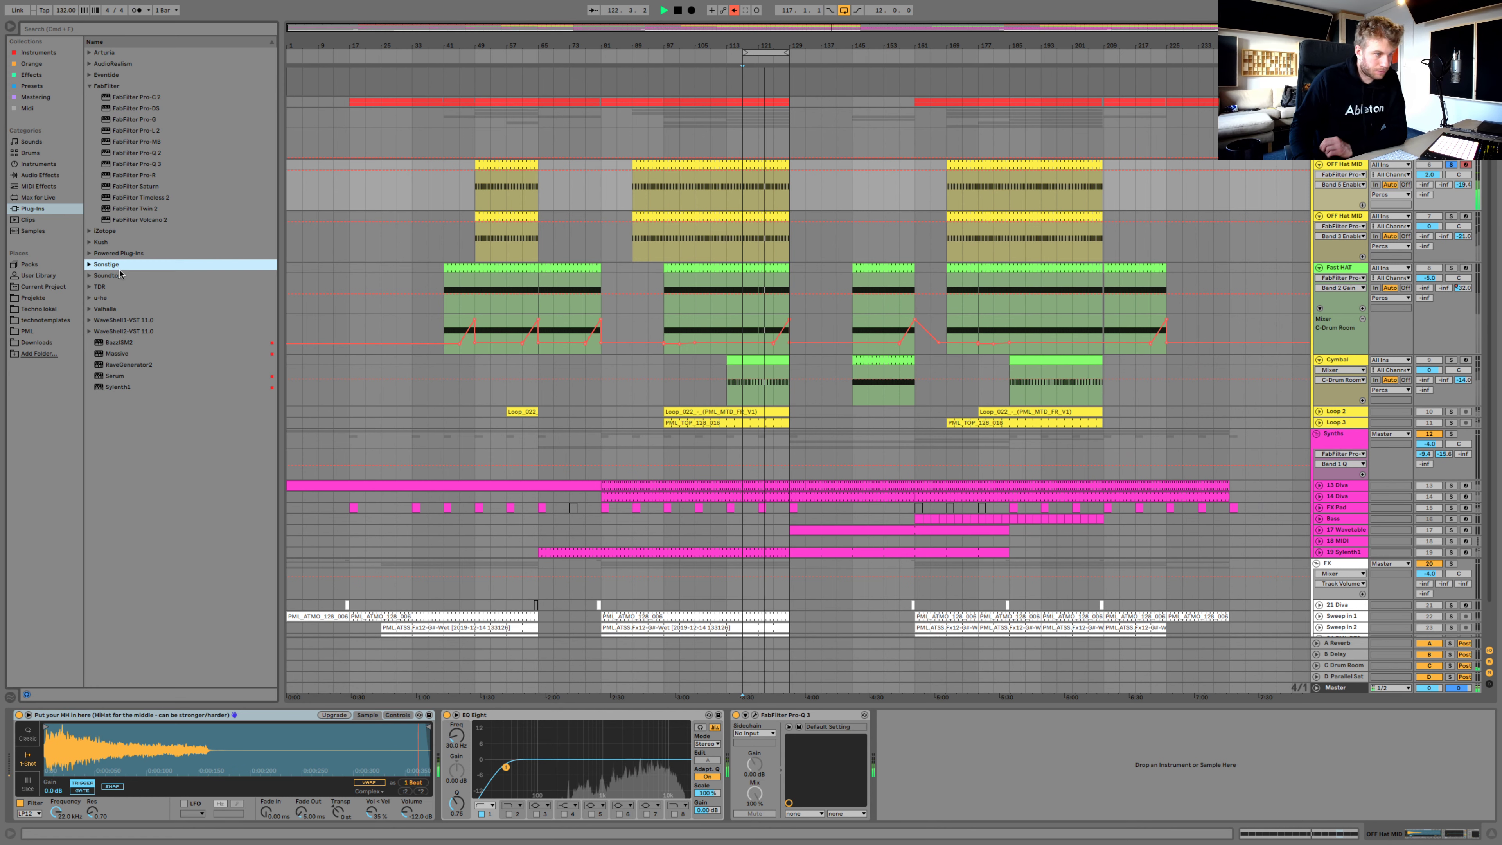
pyautogui.press('Down')
pyautogui.press('Right')
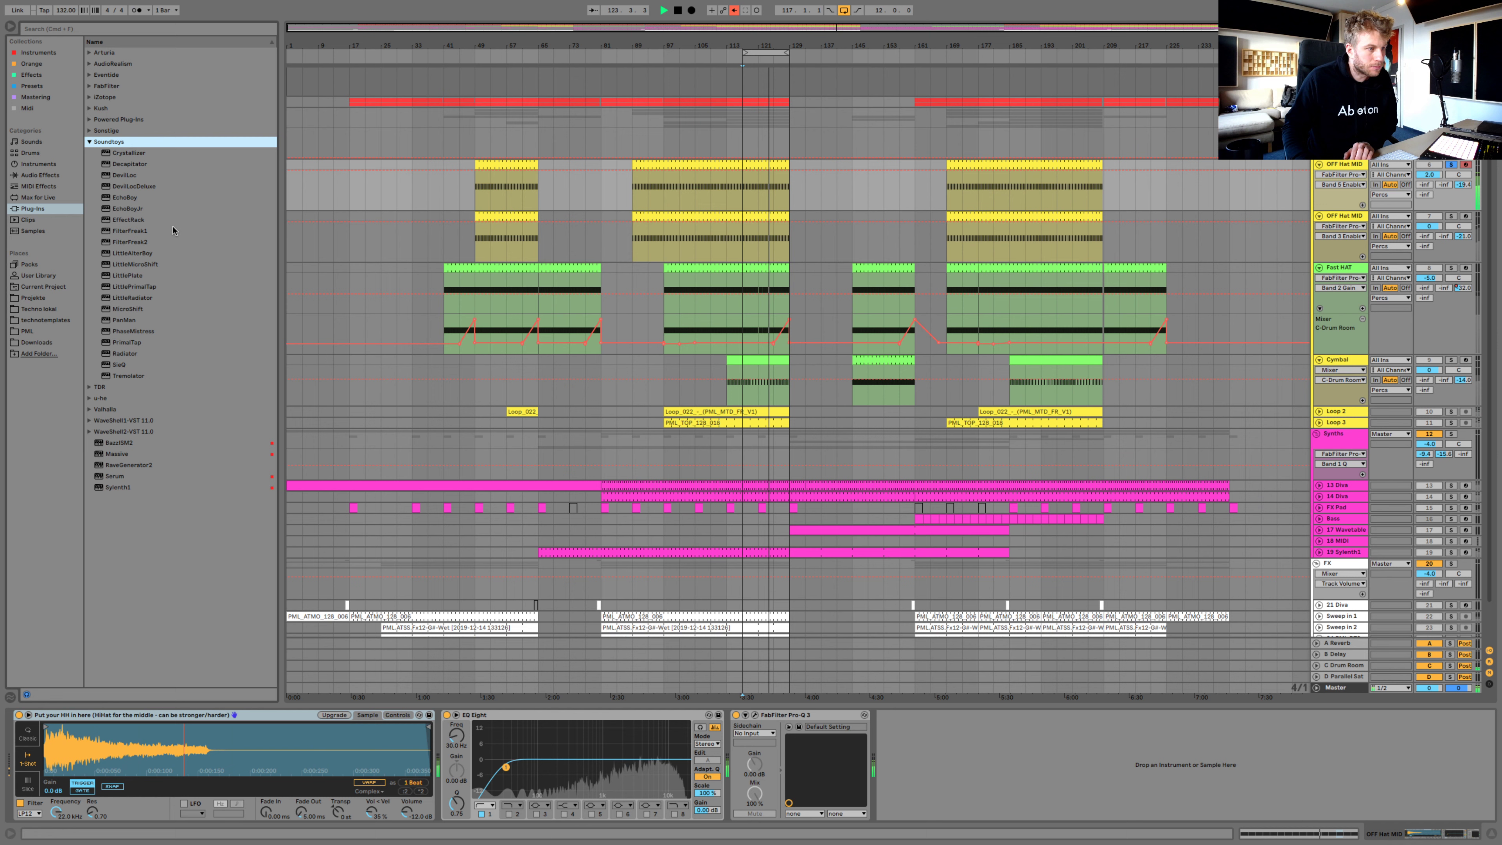
pyautogui.click(138, 209)
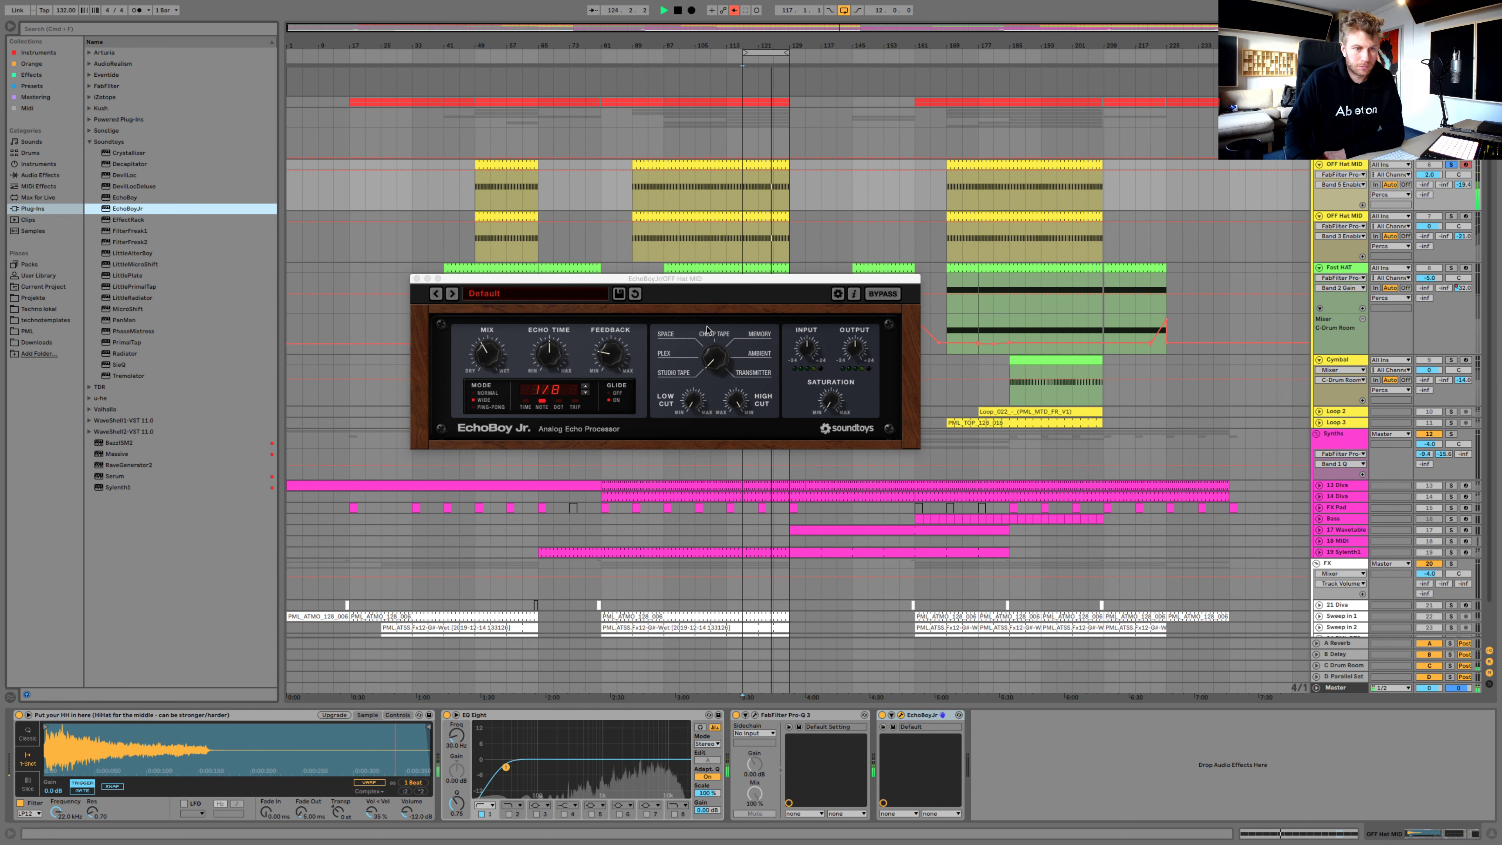
# Set EchoBoy Jr.'s echo time to 1/16, turn its mix down, and close the plug-in window
pyautogui.click(716, 362)
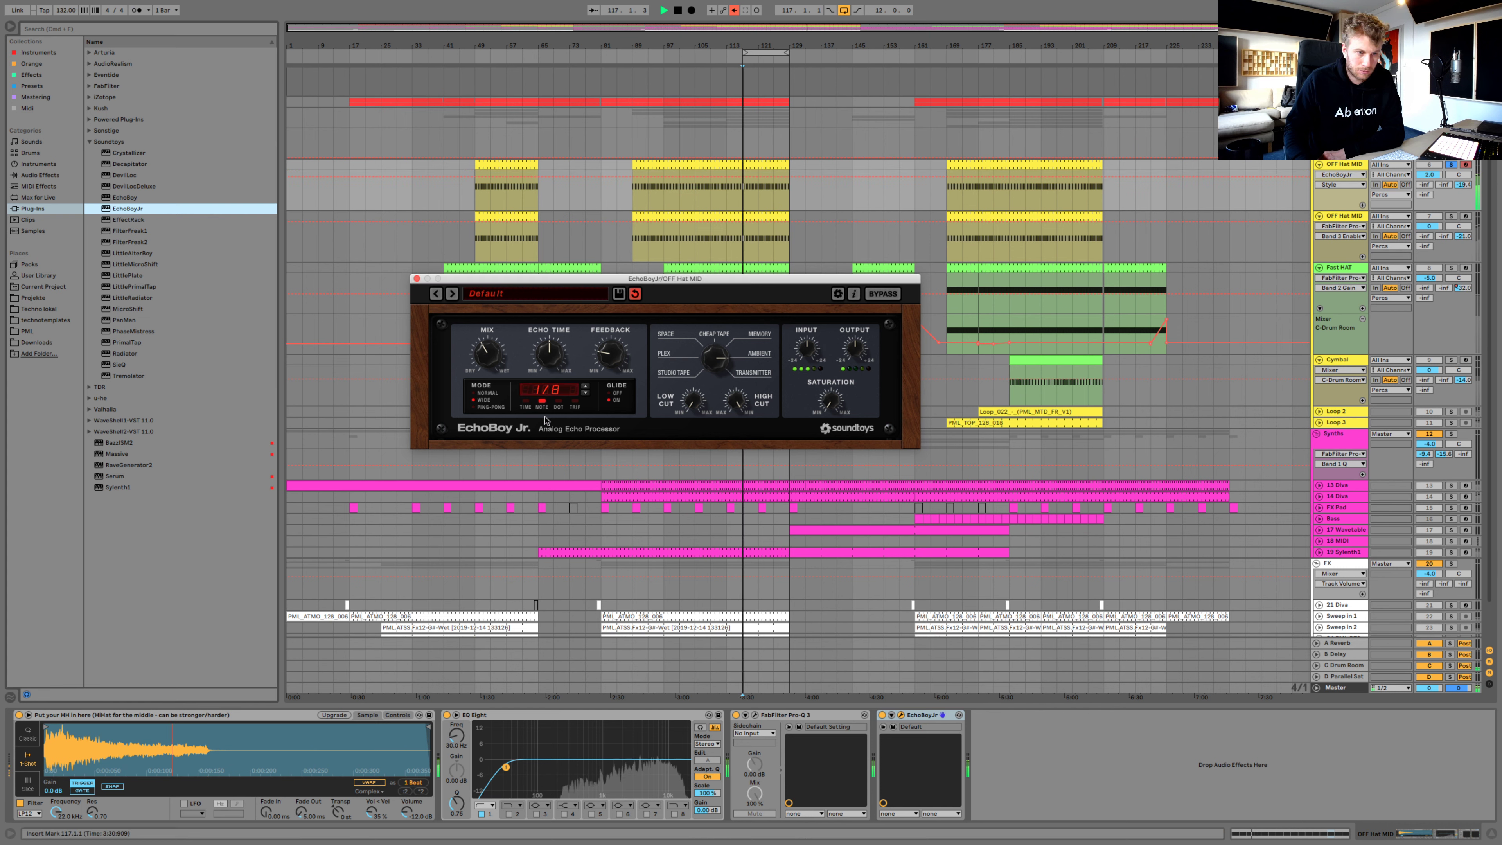
pyautogui.click(585, 392)
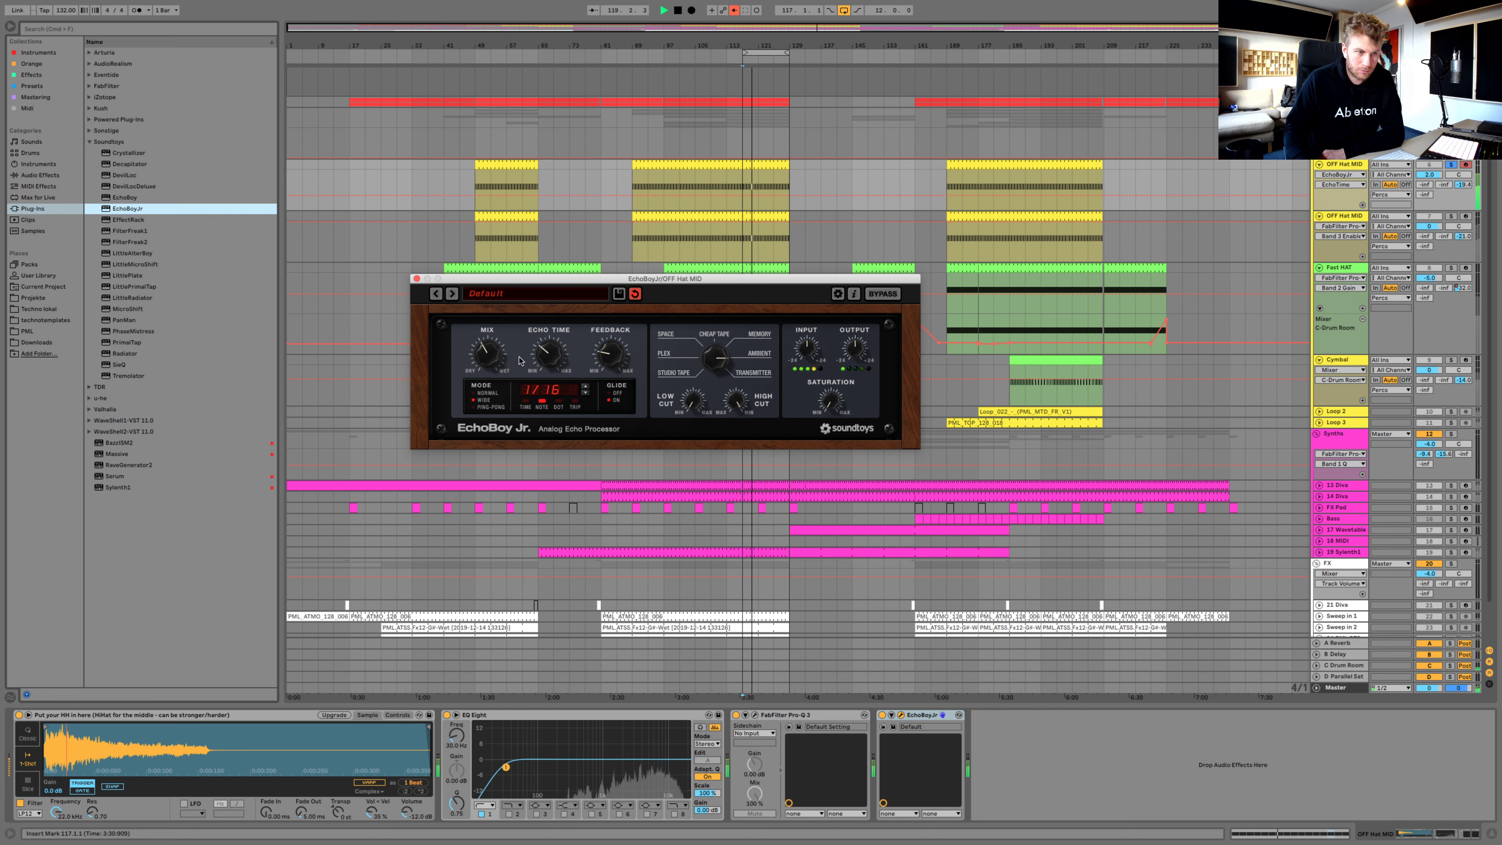
pyautogui.moveTo(484, 361); pyautogui.dragTo(489, 404)
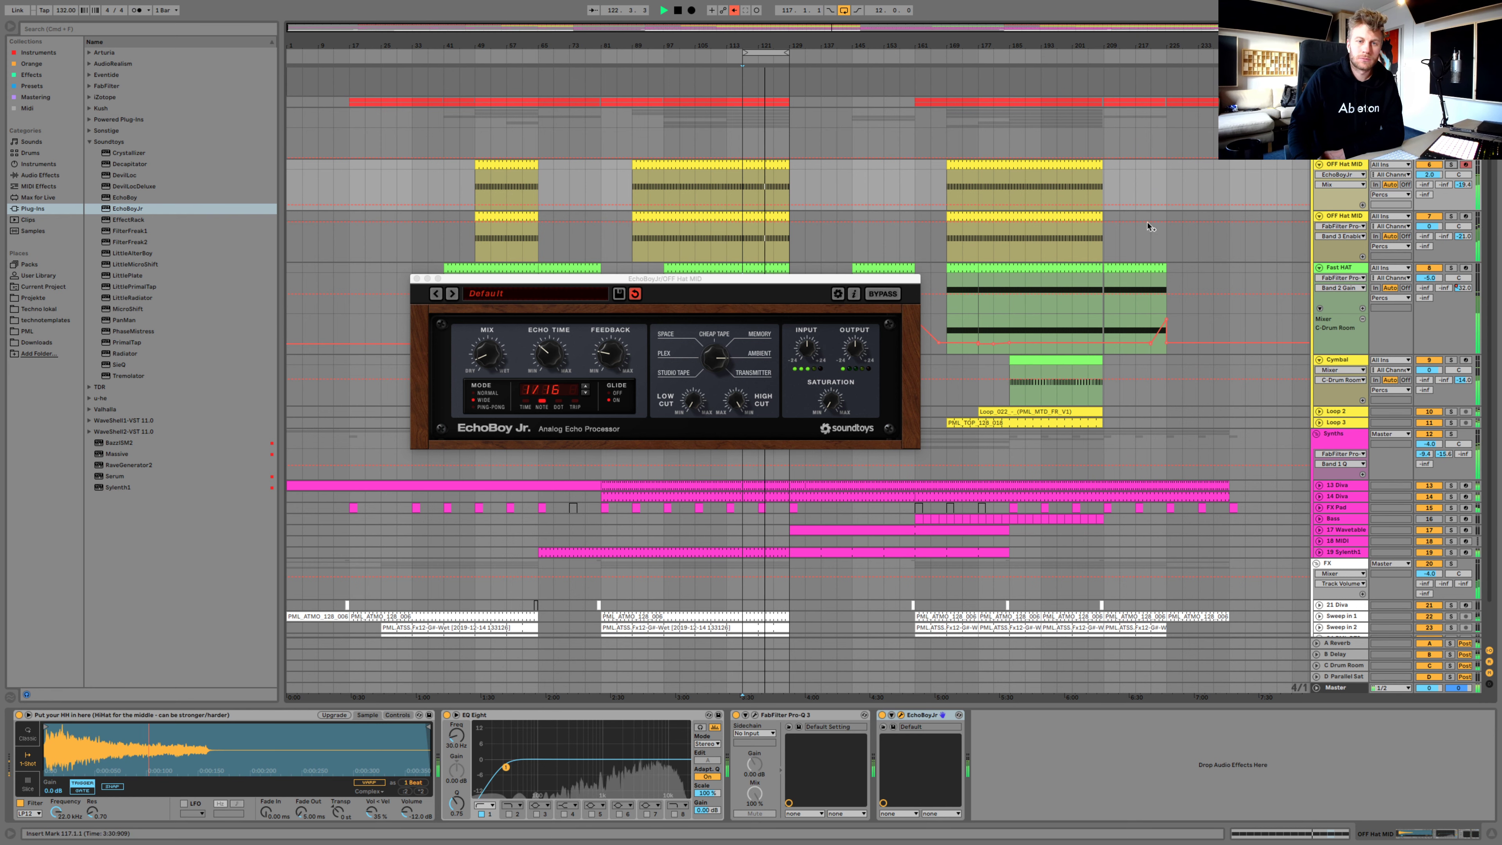
pyautogui.click(417, 278)
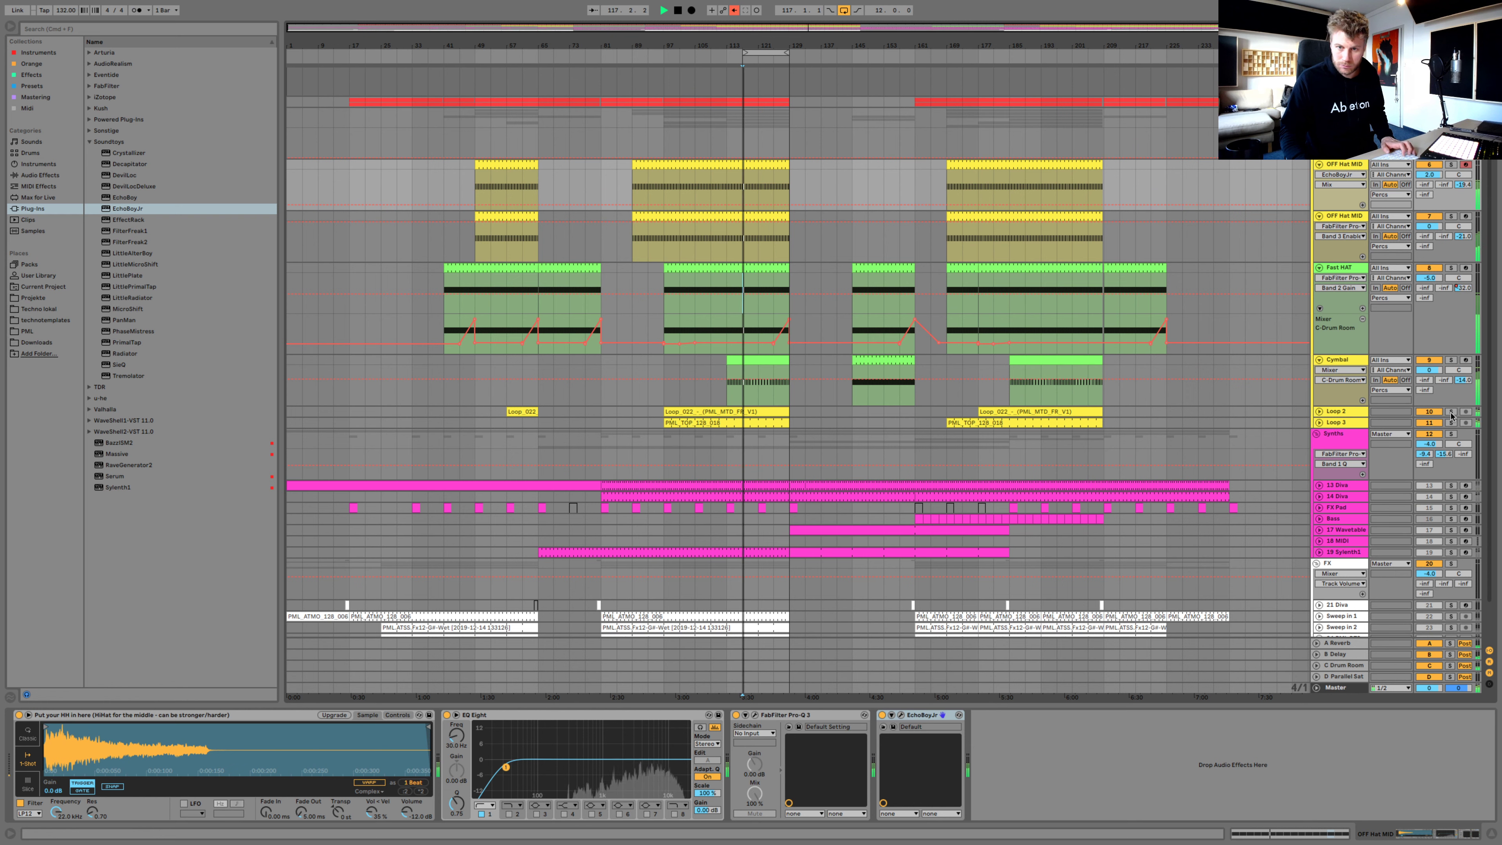
# Solo Loop 3 and unfold its track to show the device chain and waveform
pyautogui.click(1435, 414)
pyautogui.click(1451, 423)
pyautogui.click(1338, 422)
pyautogui.click(1319, 422)
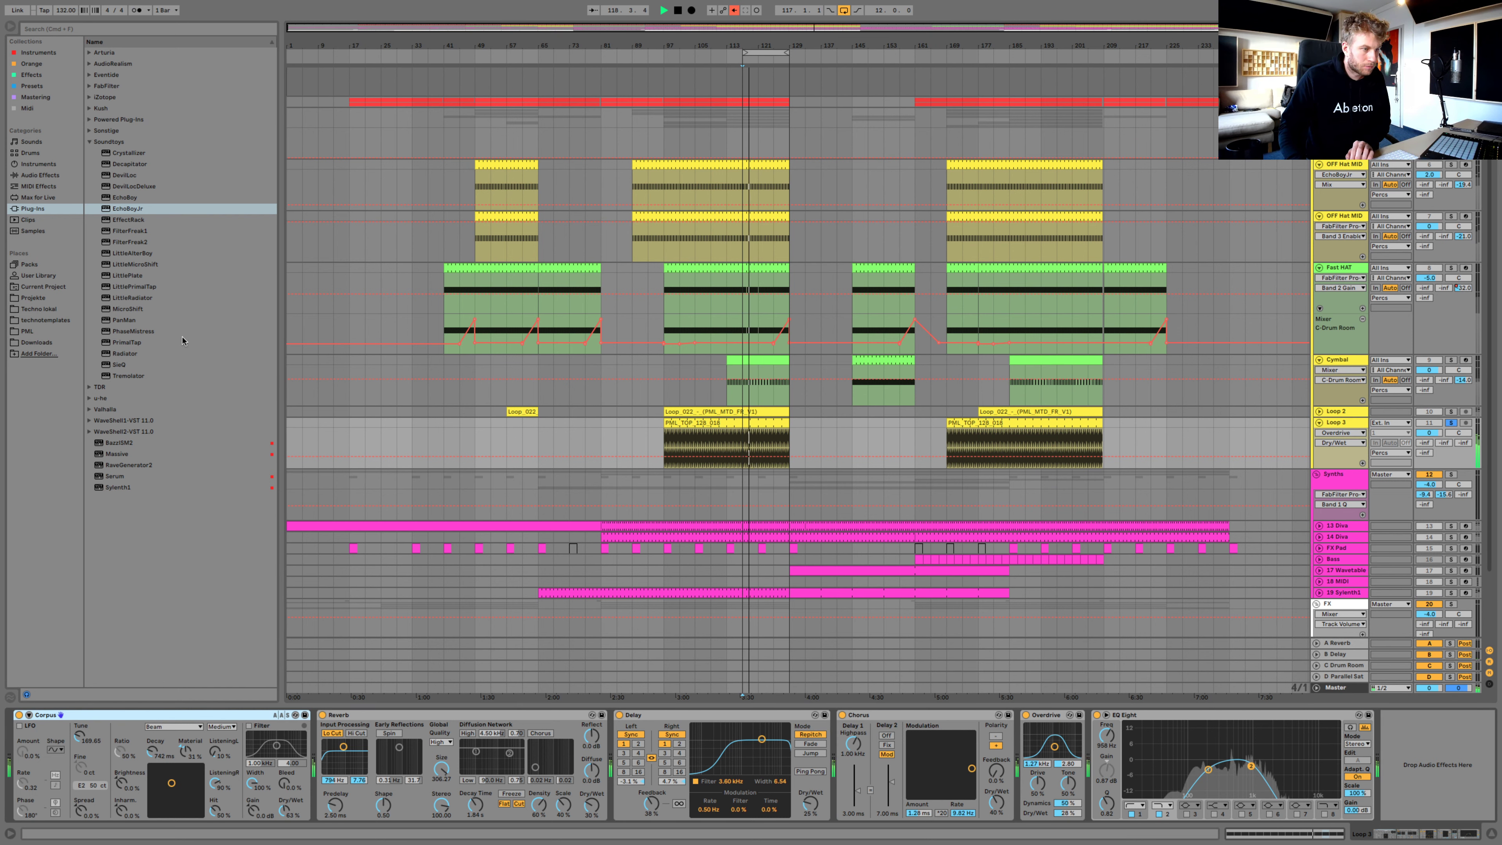
# Add the Soundtoys Radiator after EQ Eight on Loop 3 and close its window
pyautogui.click(124, 354)
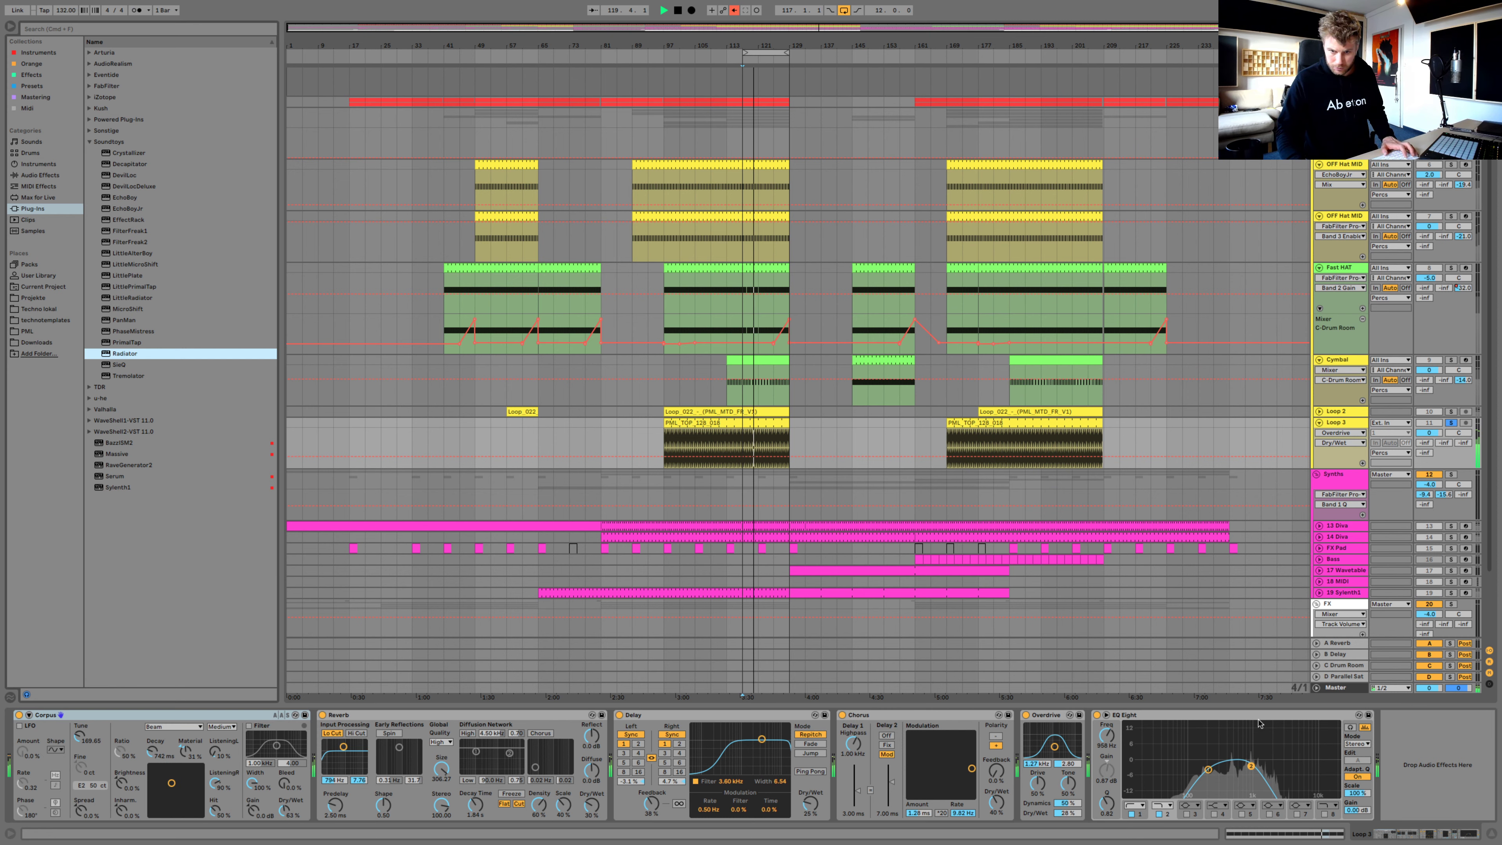
pyautogui.press('Return')
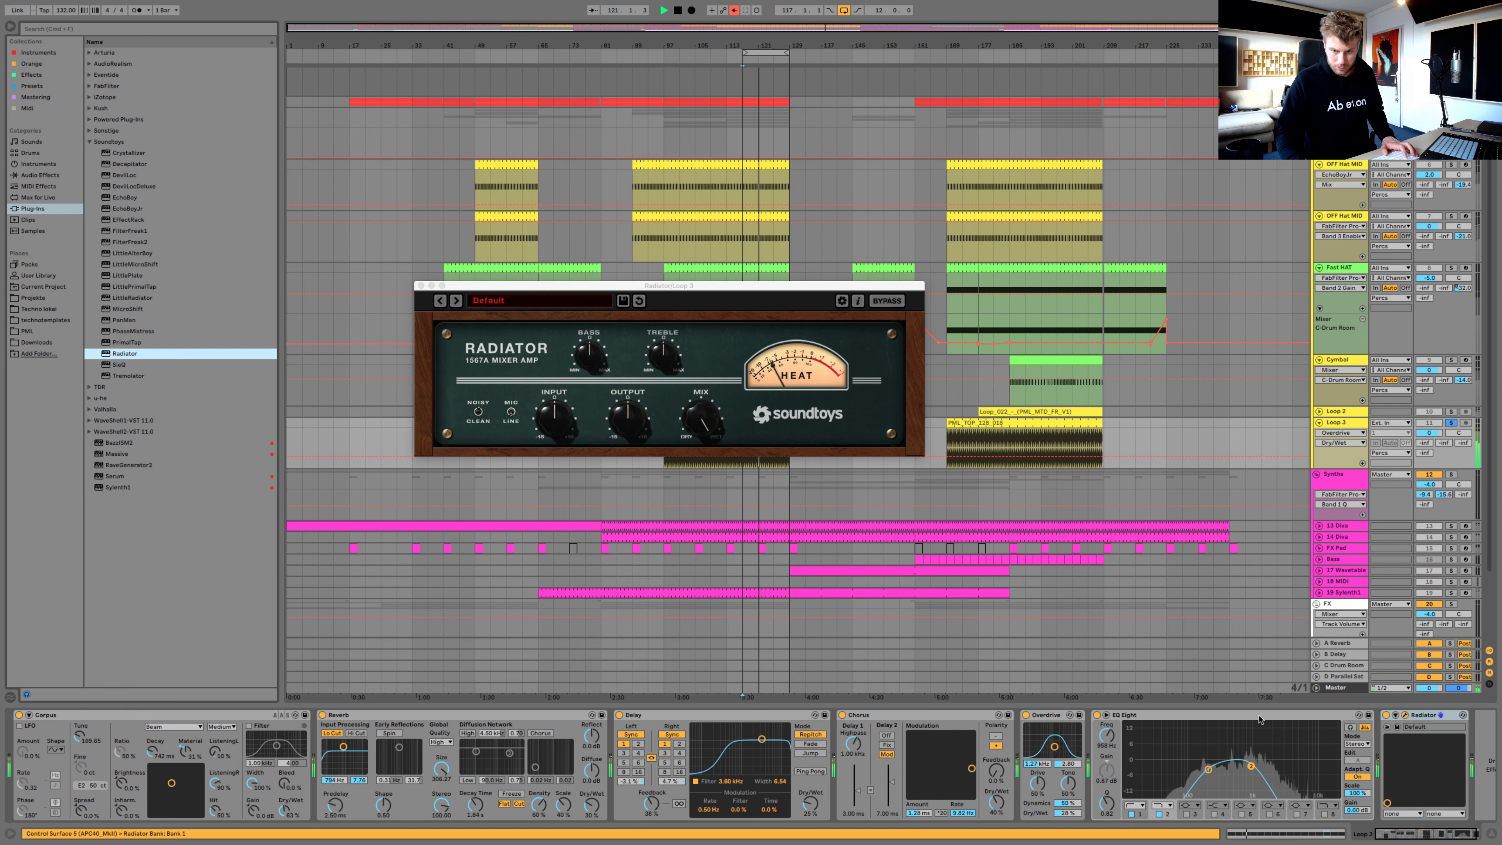
pyautogui.click(420, 287)
# Add Crystallizer to Loop 3 and try presets up to Emeralds with the mix turned down
pyautogui.click(123, 154)
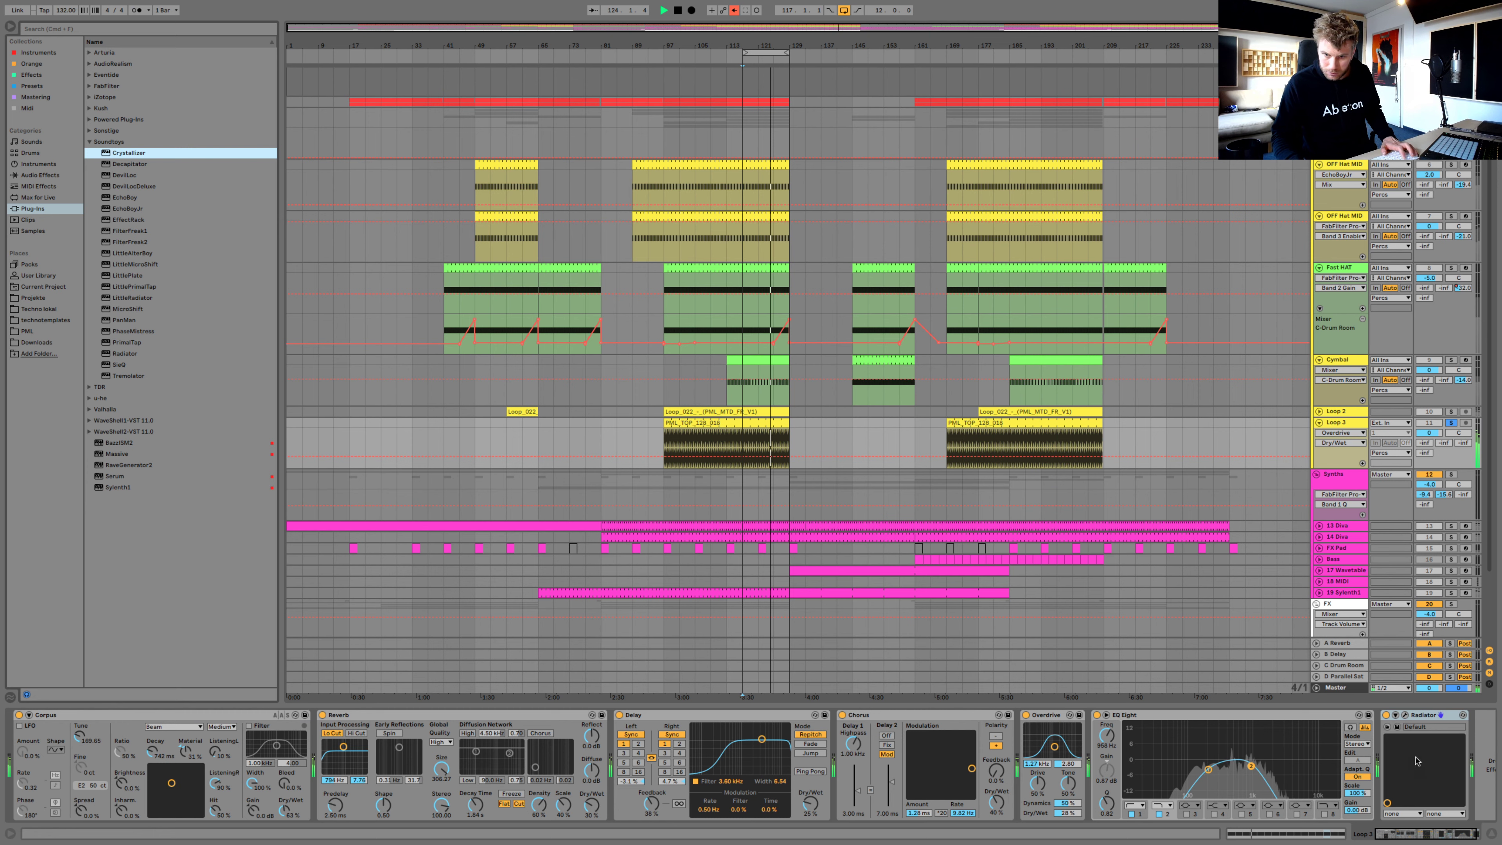
pyautogui.press('Return')
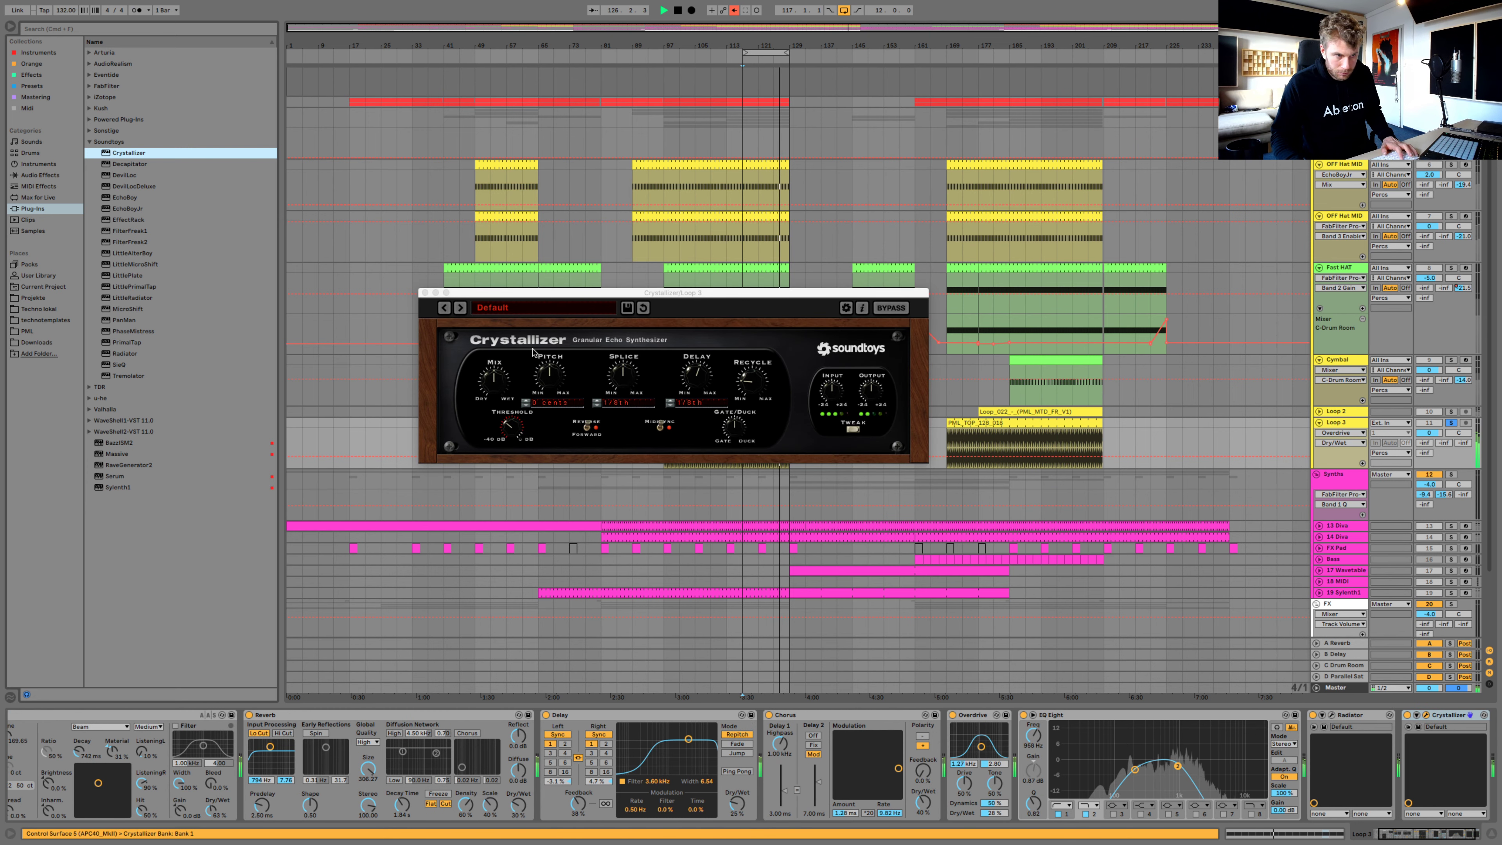
pyautogui.moveTo(501, 384); pyautogui.dragTo(510, 441)
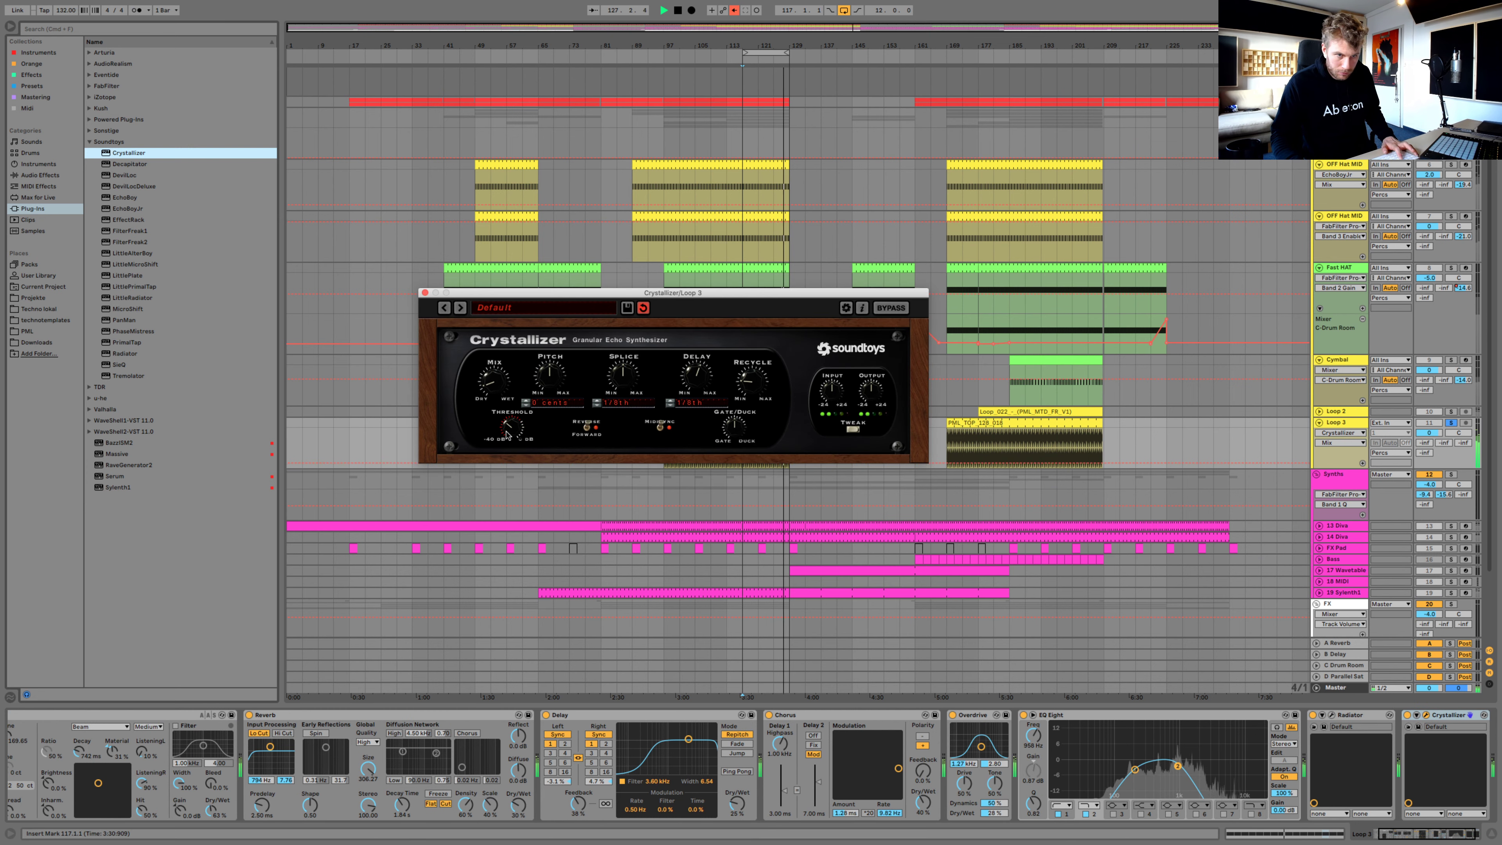
pyautogui.click(462, 308)
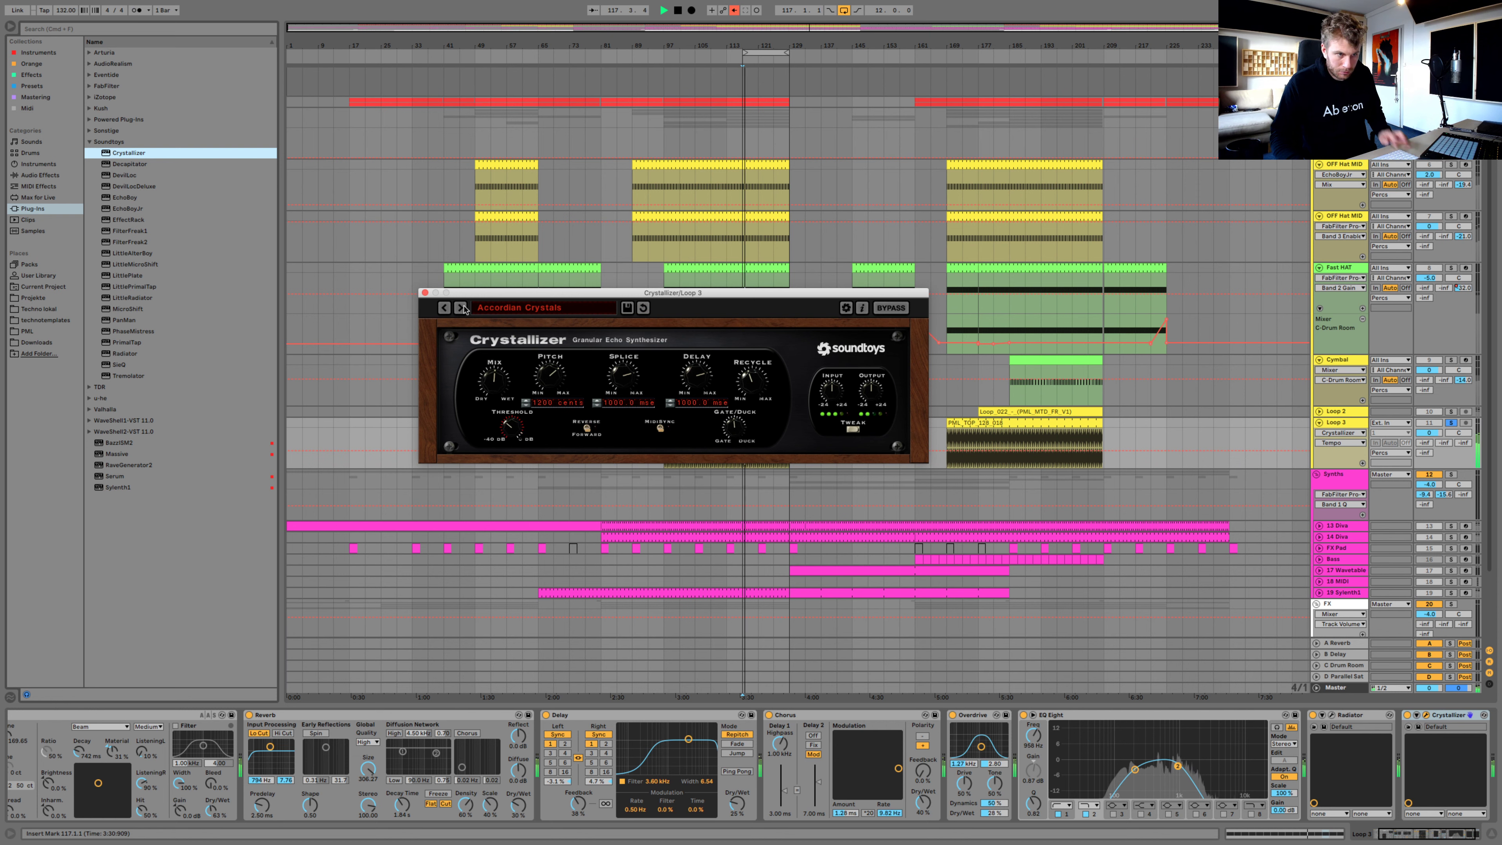
pyautogui.click(462, 308)
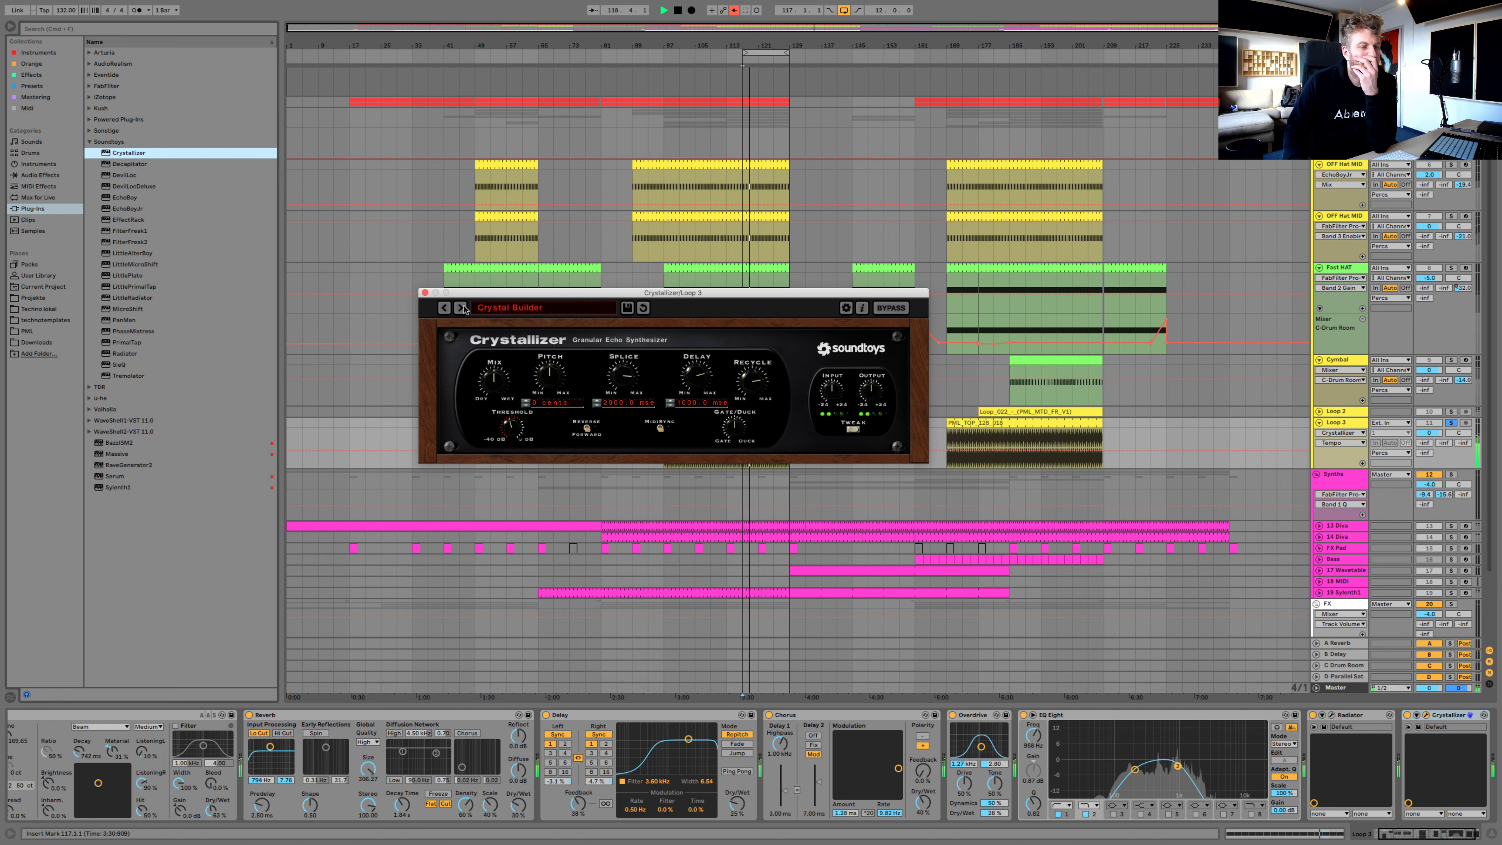
pyautogui.click(462, 308)
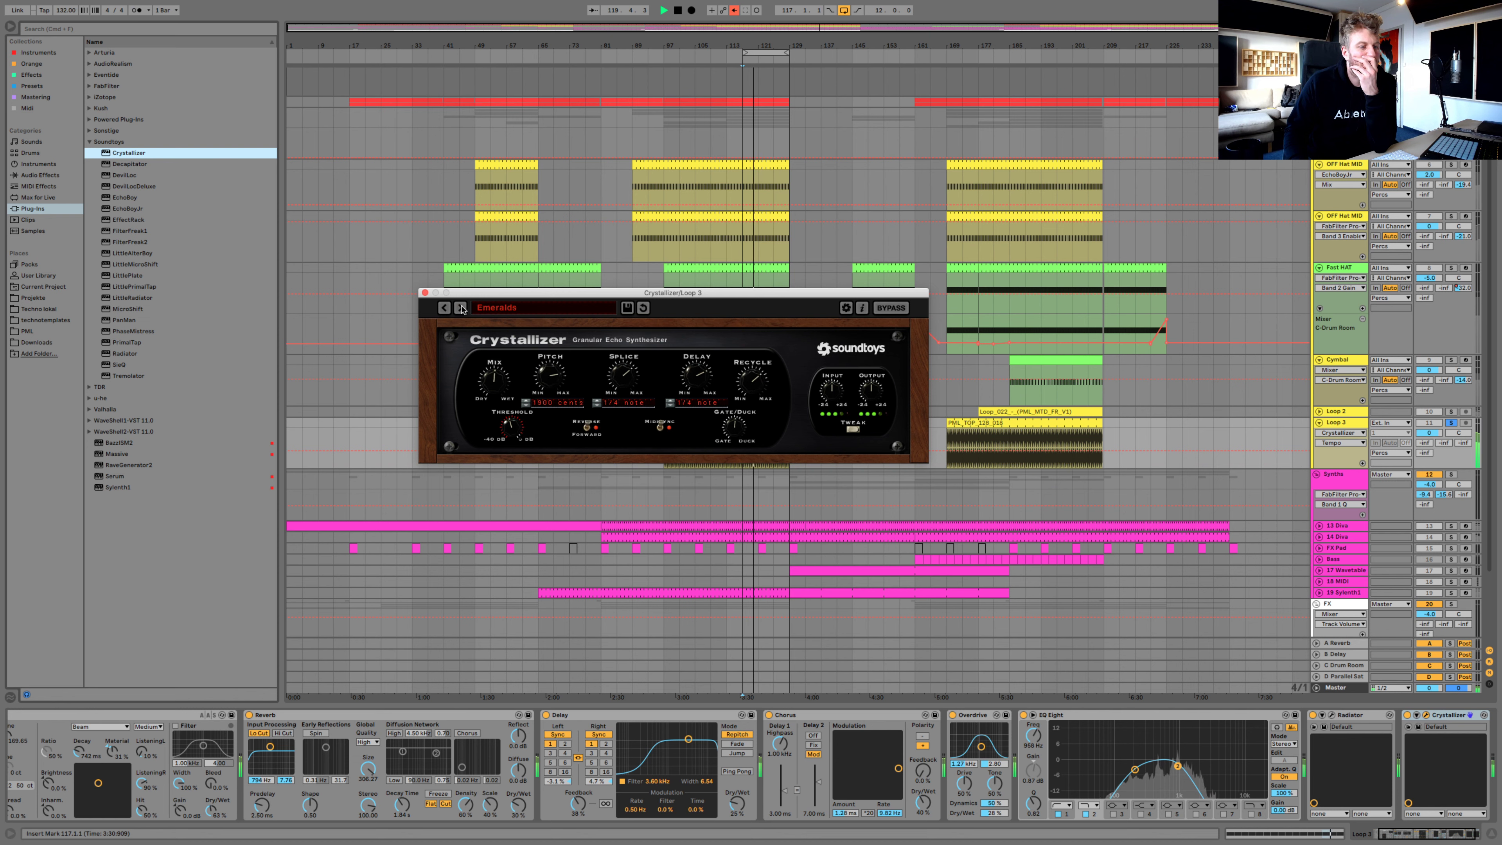
pyautogui.moveTo(488, 391); pyautogui.dragTo(516, 488)
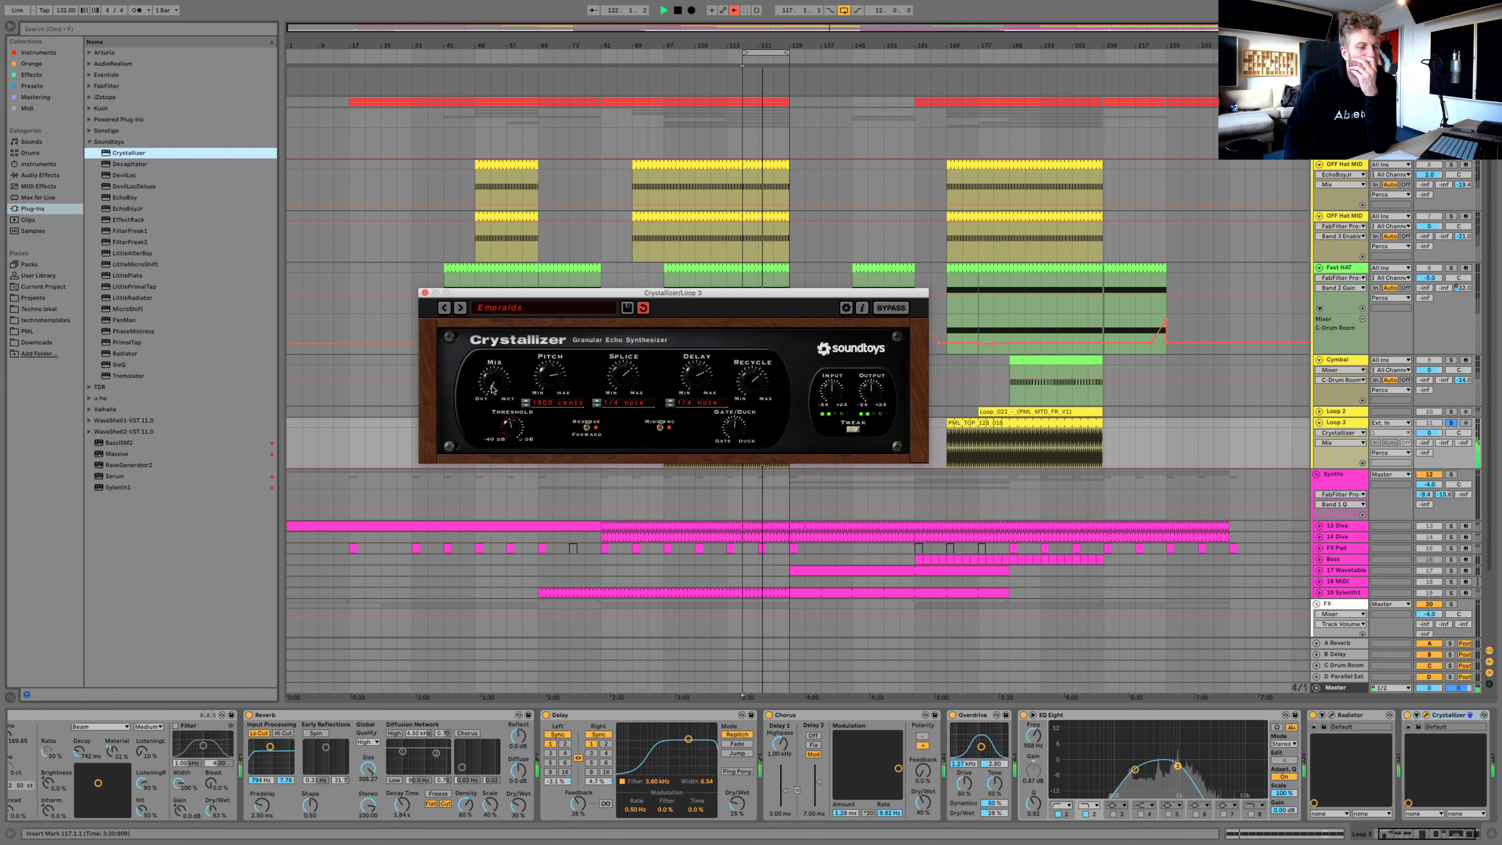
# Audition further Crystallizer presets up to Original Crystals, and delete the plug-in from Loop 3
pyautogui.click(461, 310)
pyautogui.click(460, 308)
pyautogui.click(461, 309)
pyautogui.click(461, 308)
pyautogui.click(461, 308)
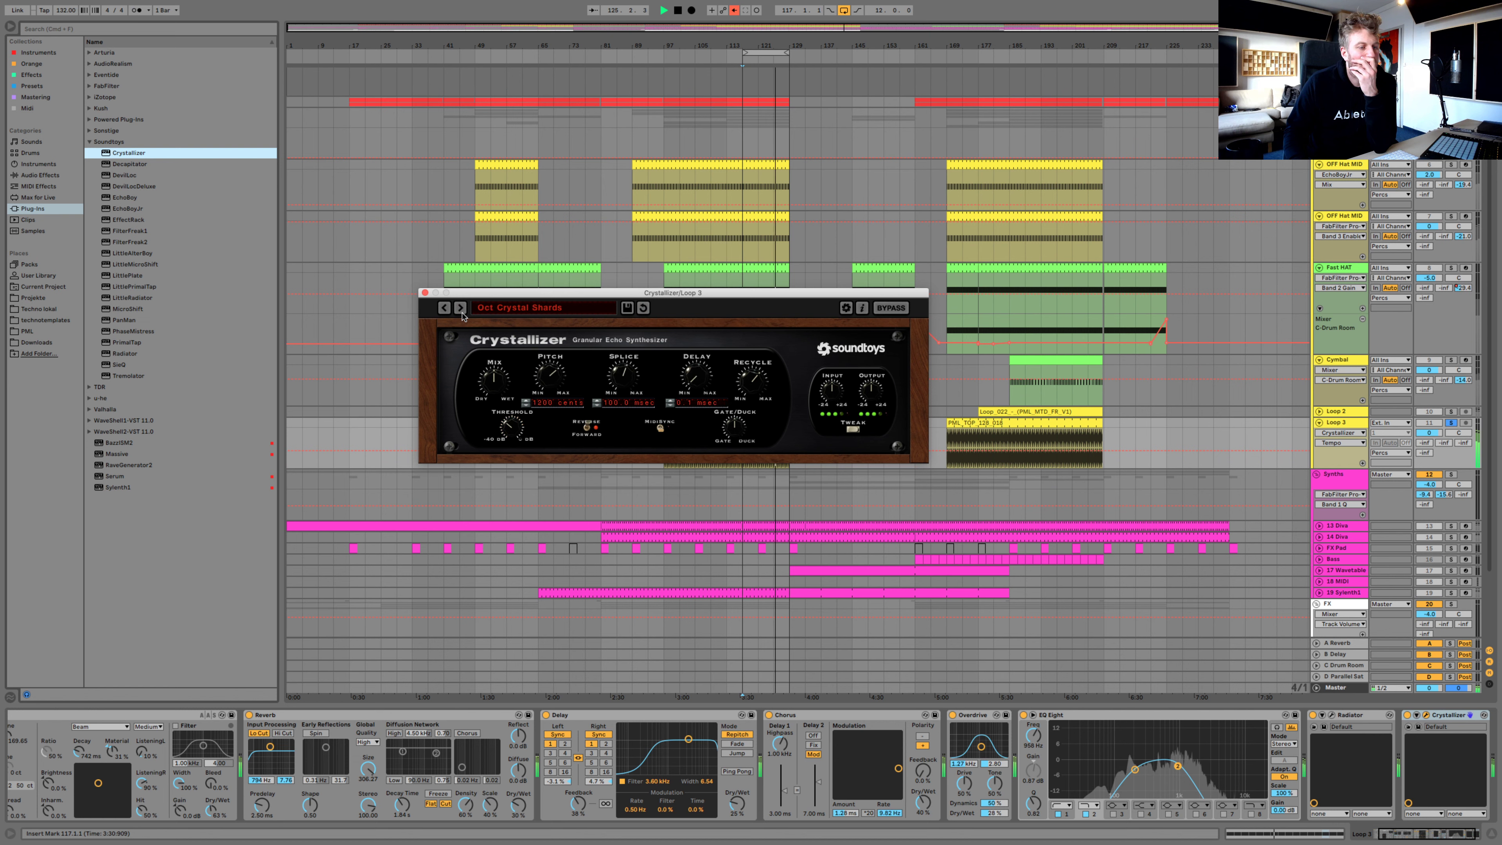
pyautogui.click(461, 308)
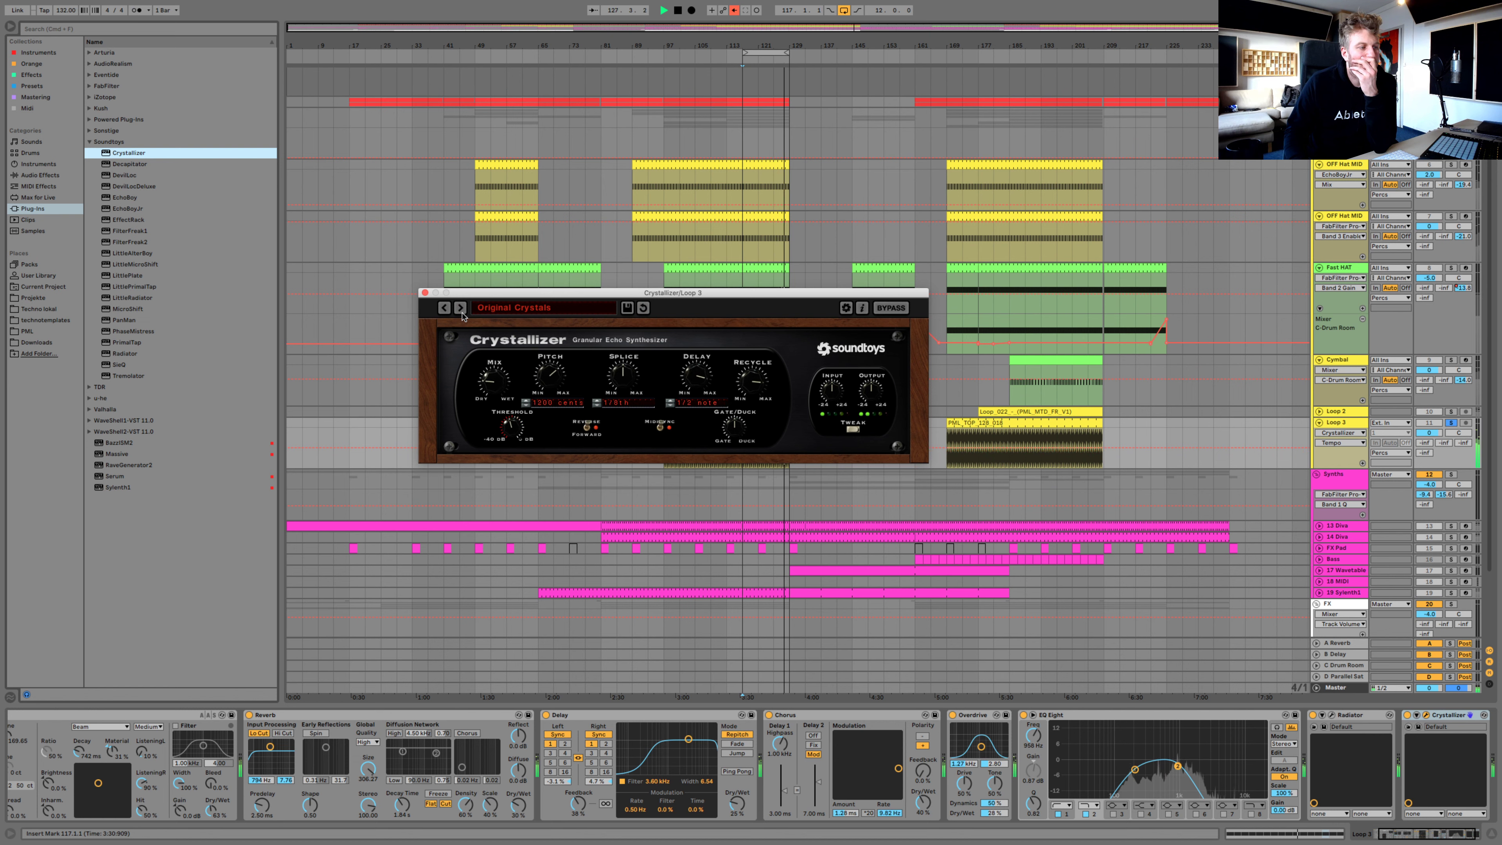
pyautogui.click(1445, 716)
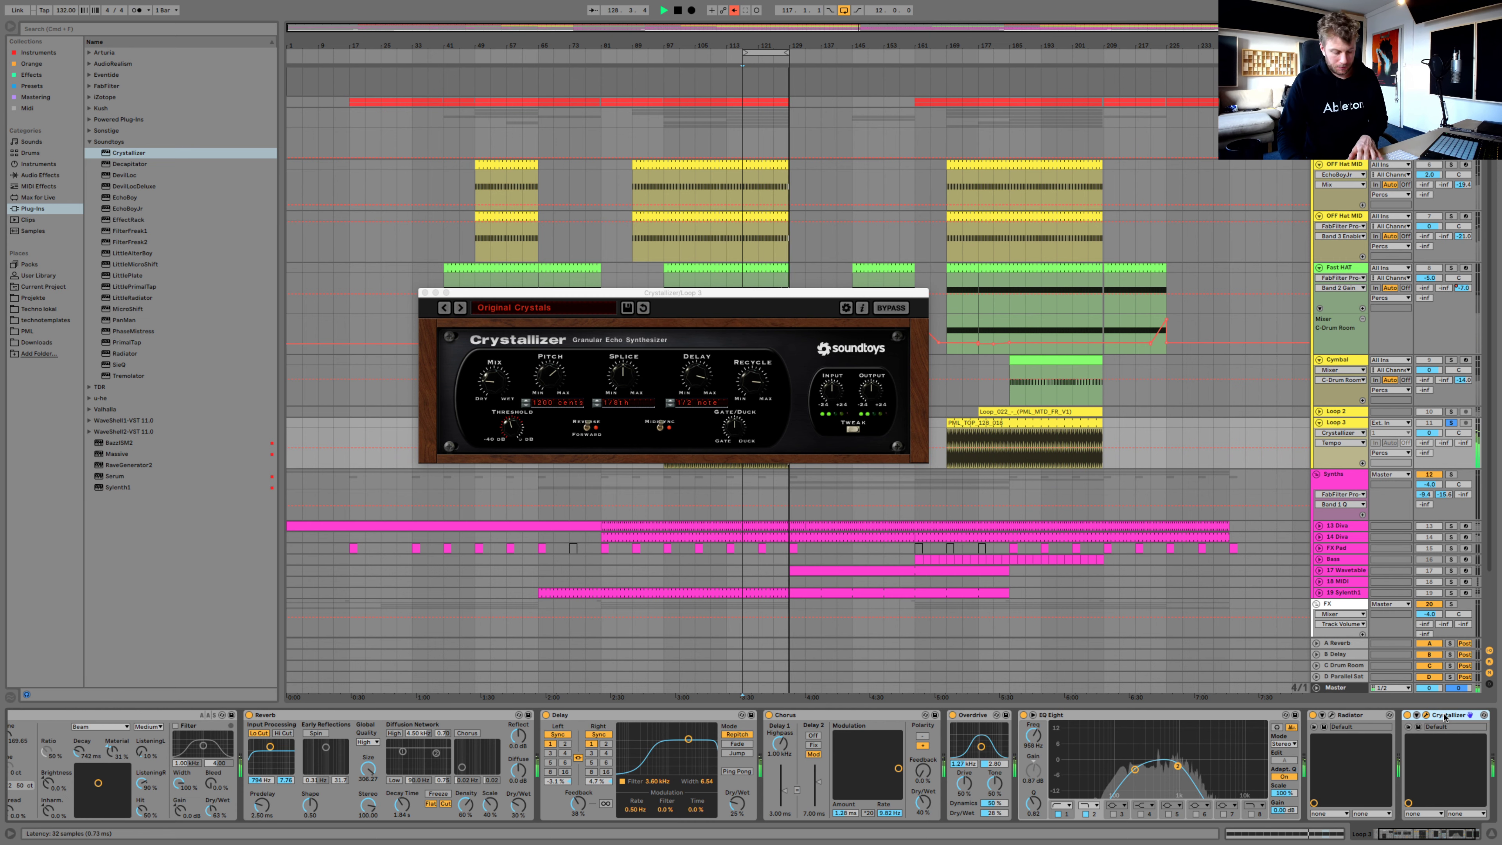
pyautogui.press('Delete')
# Add the Soundtoys DevilLoc to Loop 3 and adjust its crunch and crush amounts
pyautogui.click(121, 176)
pyautogui.press('Return')
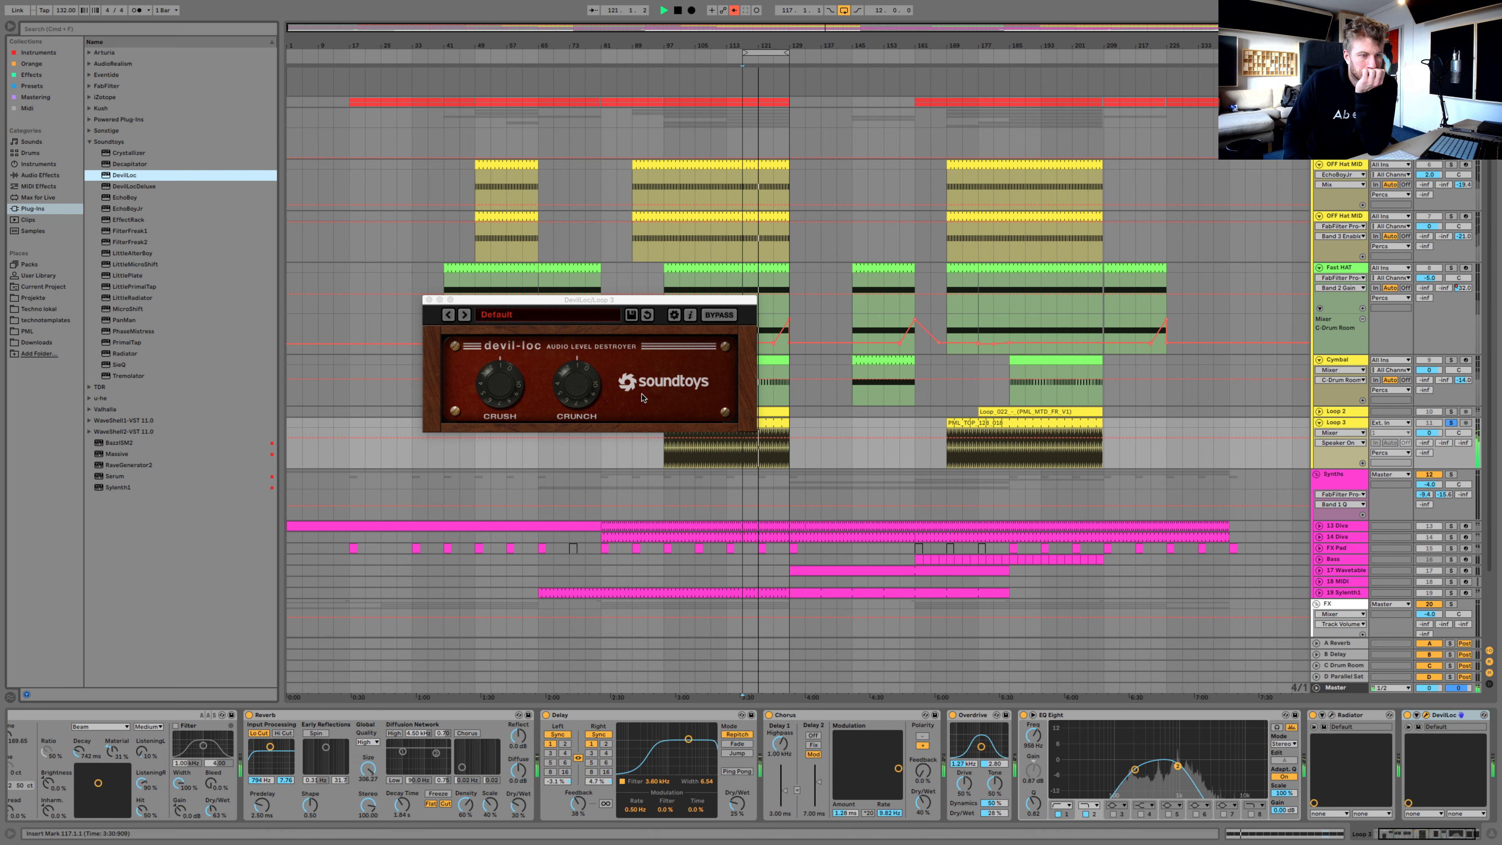
pyautogui.moveTo(582, 384); pyautogui.dragTo(593, 422)
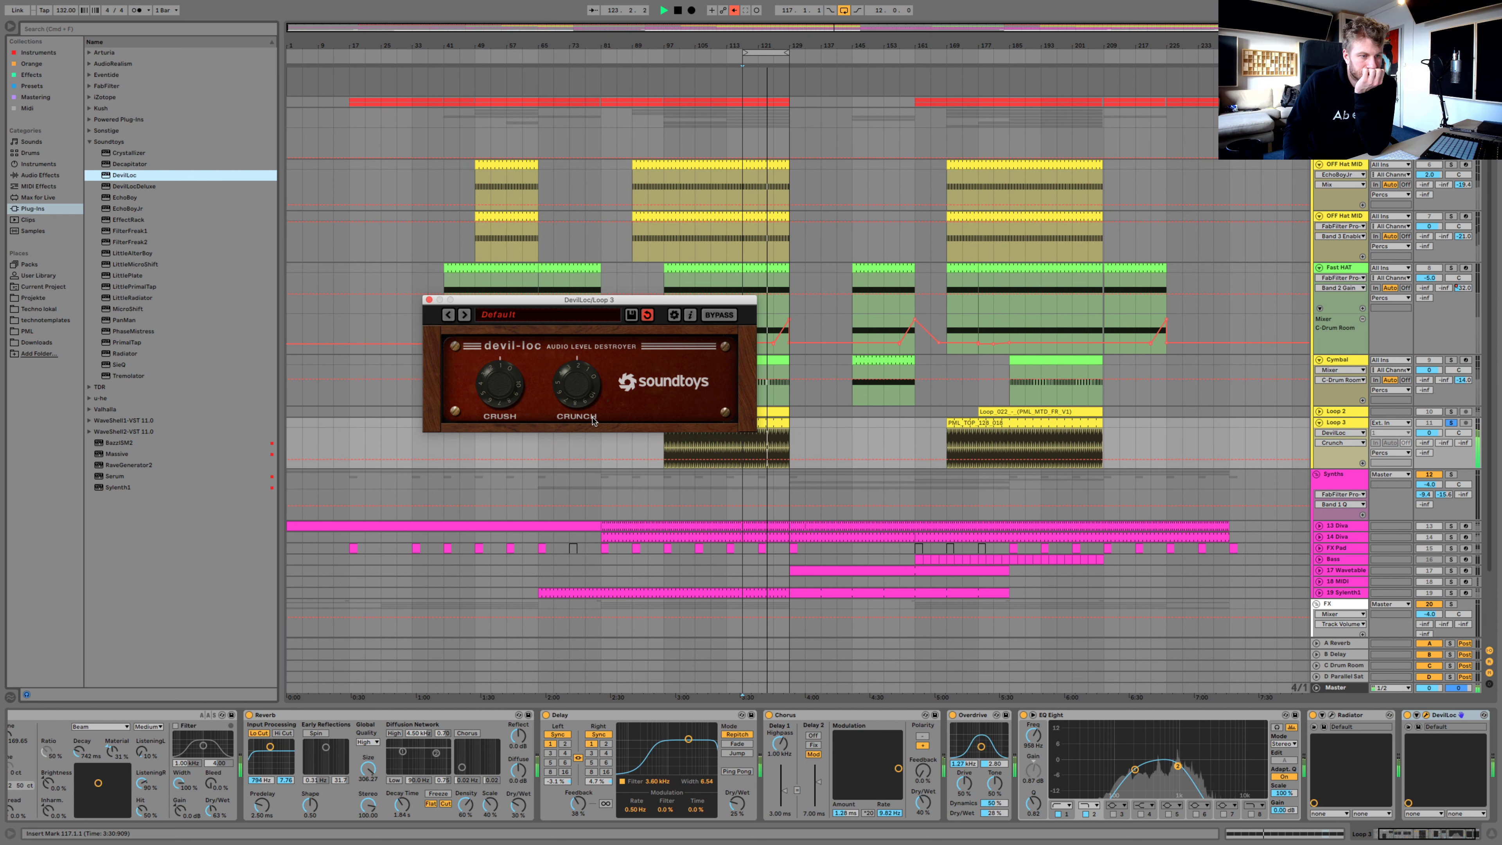
pyautogui.moveTo(502, 386); pyautogui.dragTo(501, 379)
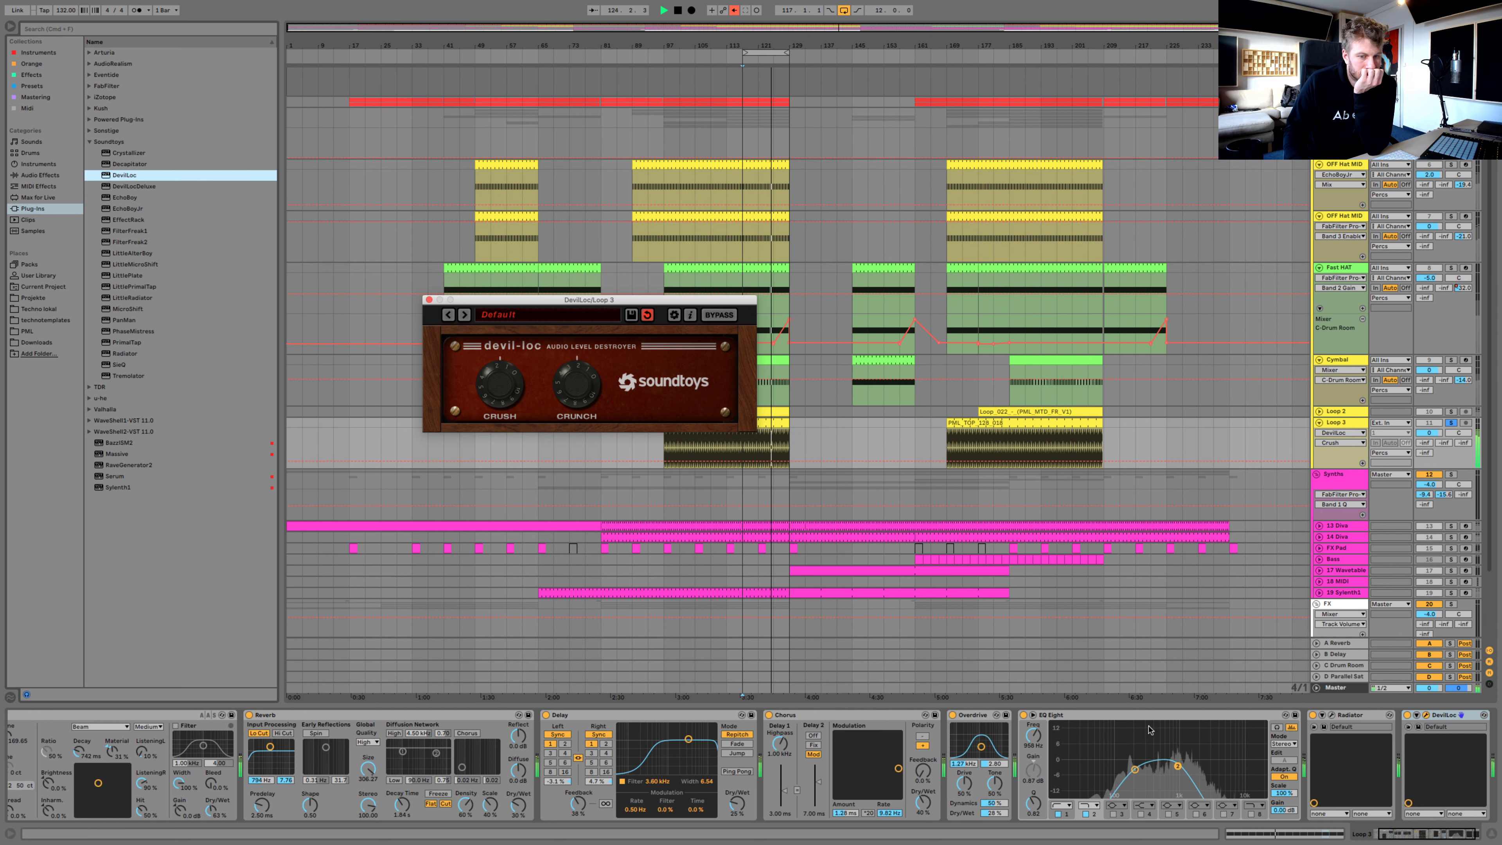
# Turn off EQ Eight on Loop 3 and add FabFilter Pro-Q 3 at the end of its chain
pyautogui.hscroll(2, 1149, 729)
pyautogui.click(966, 715)
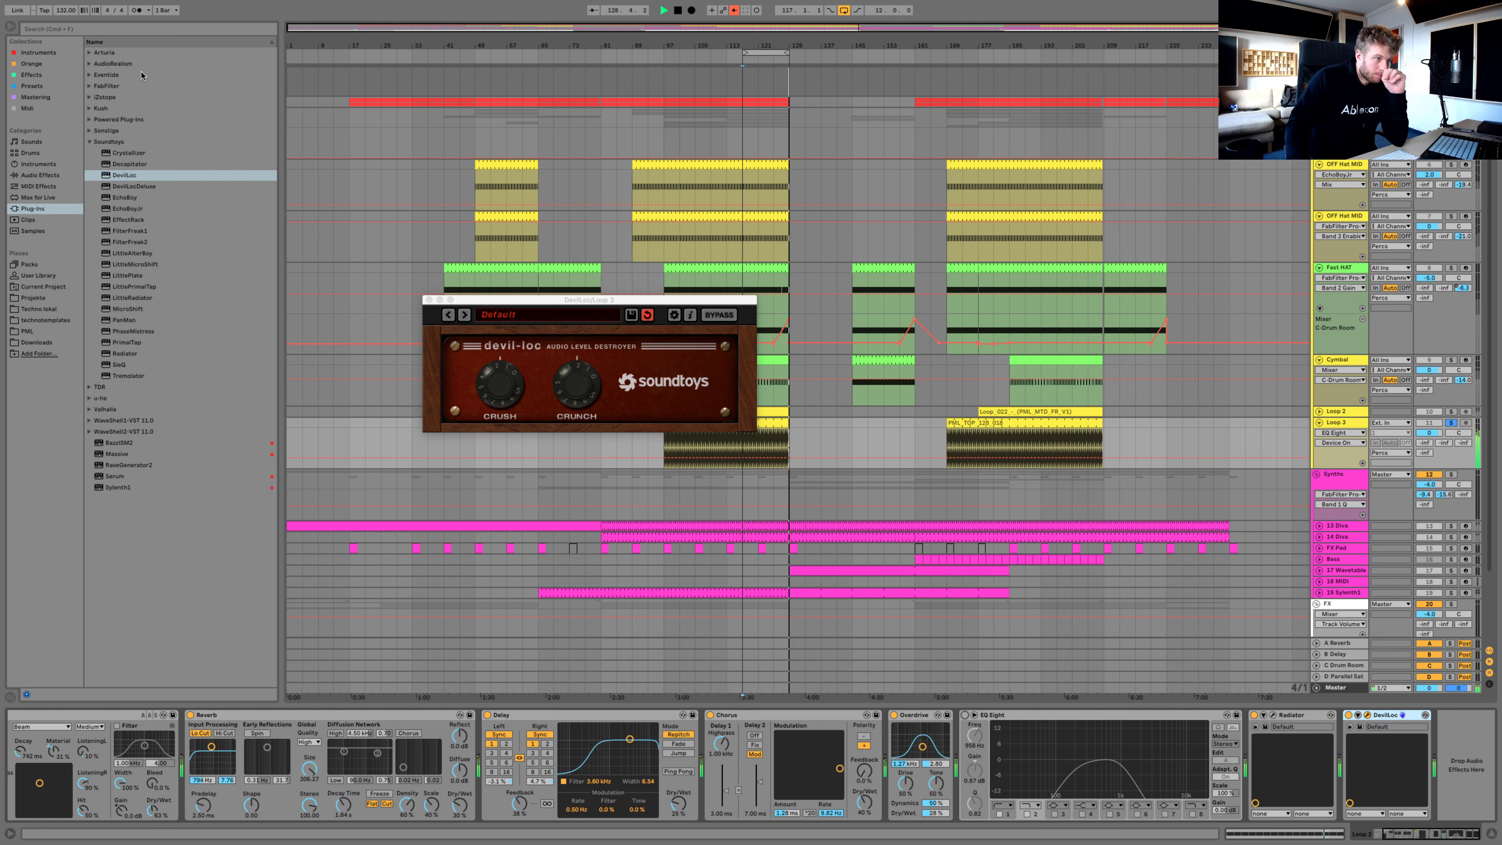
pyautogui.click(159, 87)
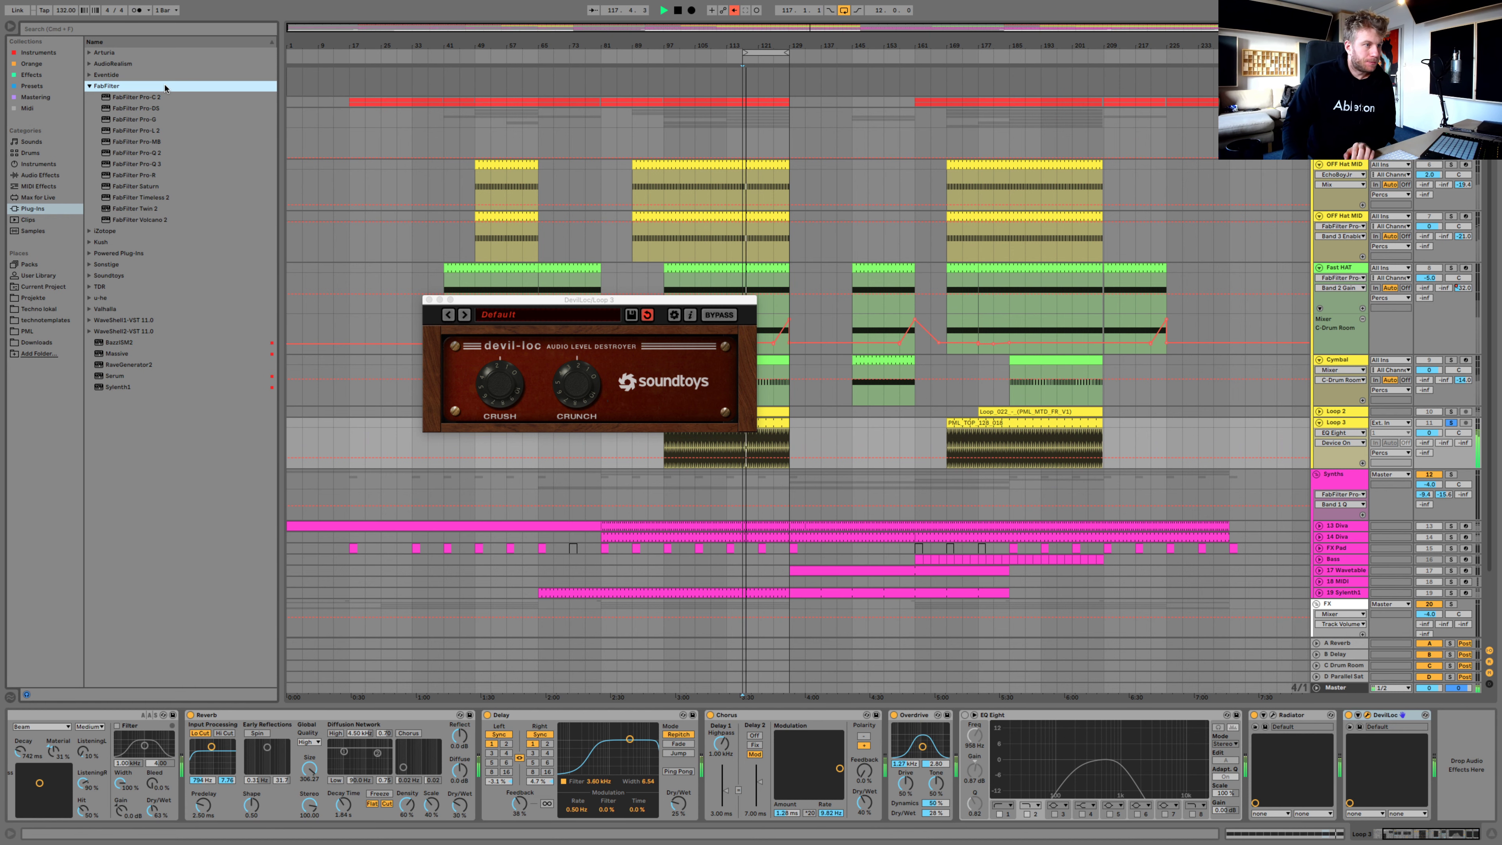
pyautogui.doubleClick(166, 163)
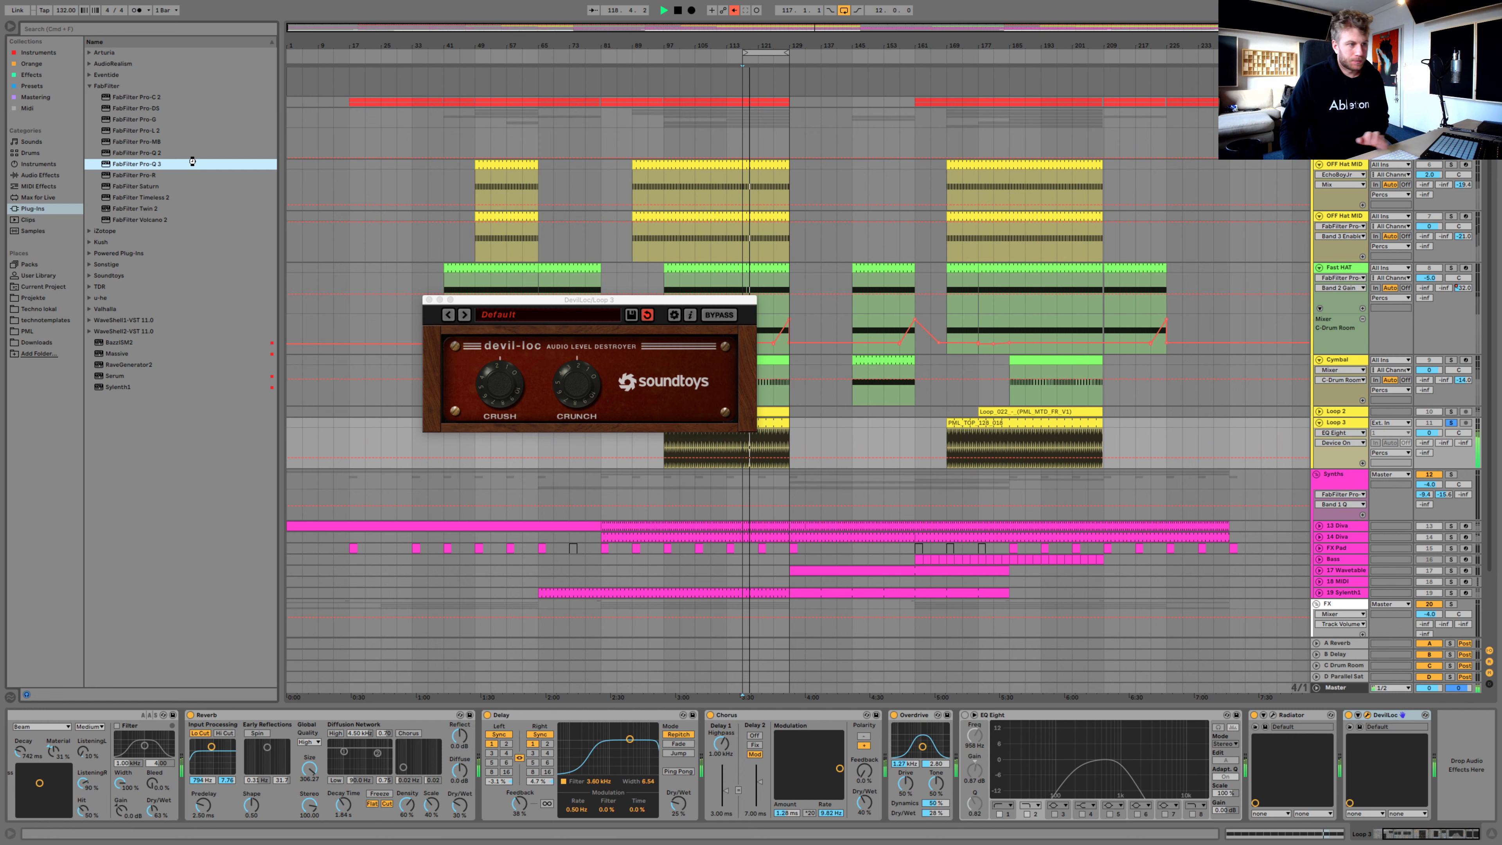
# Make narrow cuts in Loop 3's Pro-Q 3 at about 6.8 kHz (-8.8 dB), 467 Hz (-7.4 dB) and just below 1 kHz
pyautogui.moveTo(850, 429); pyautogui.dragTo(838, 493)
pyautogui.scroll(10, 840, 493)
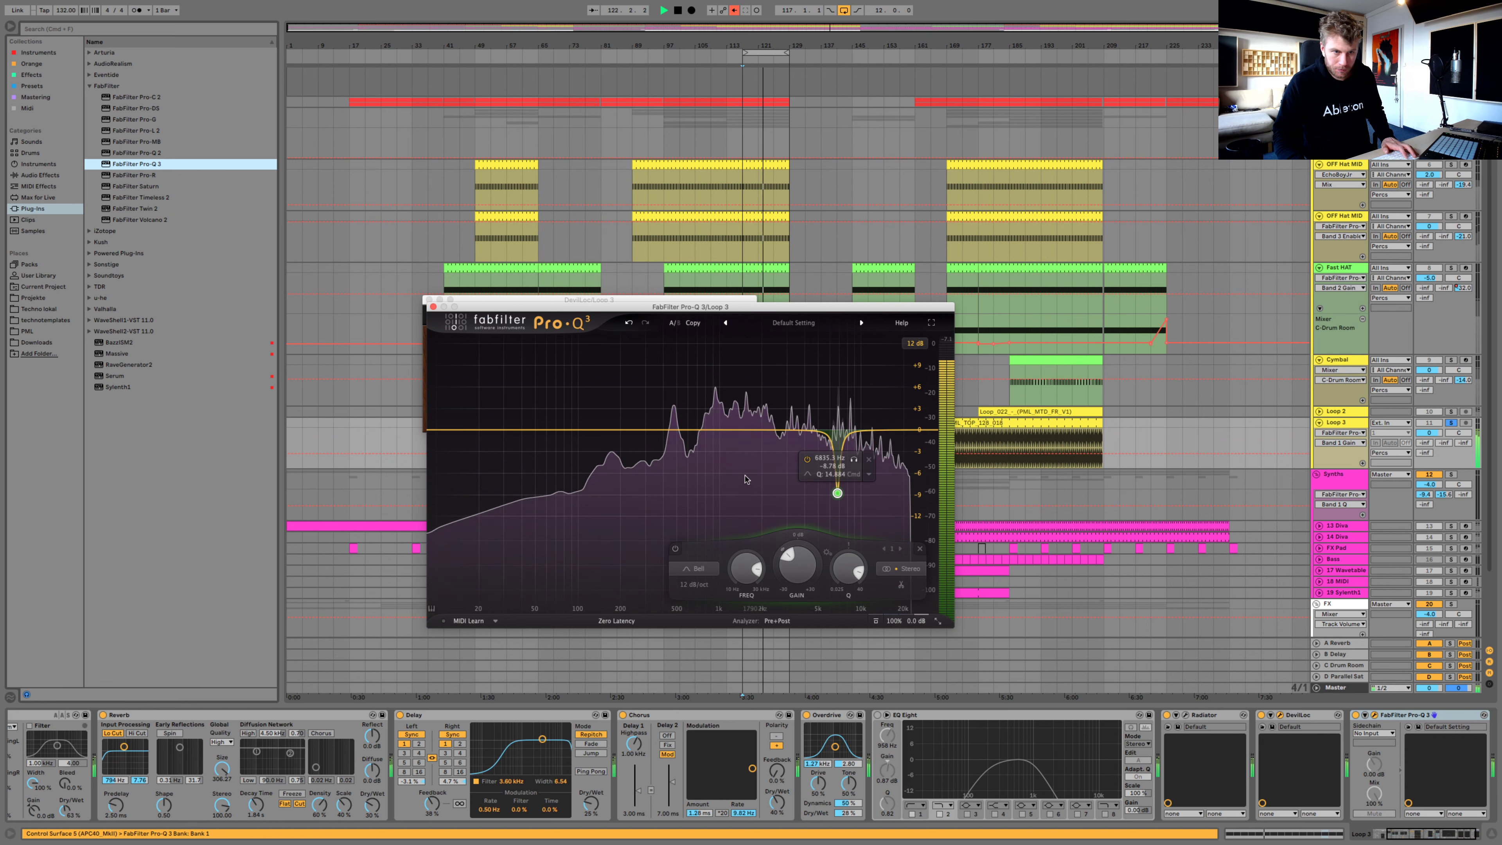
pyautogui.moveTo(674, 429); pyautogui.dragTo(674, 489)
pyautogui.scroll(10, 675, 490)
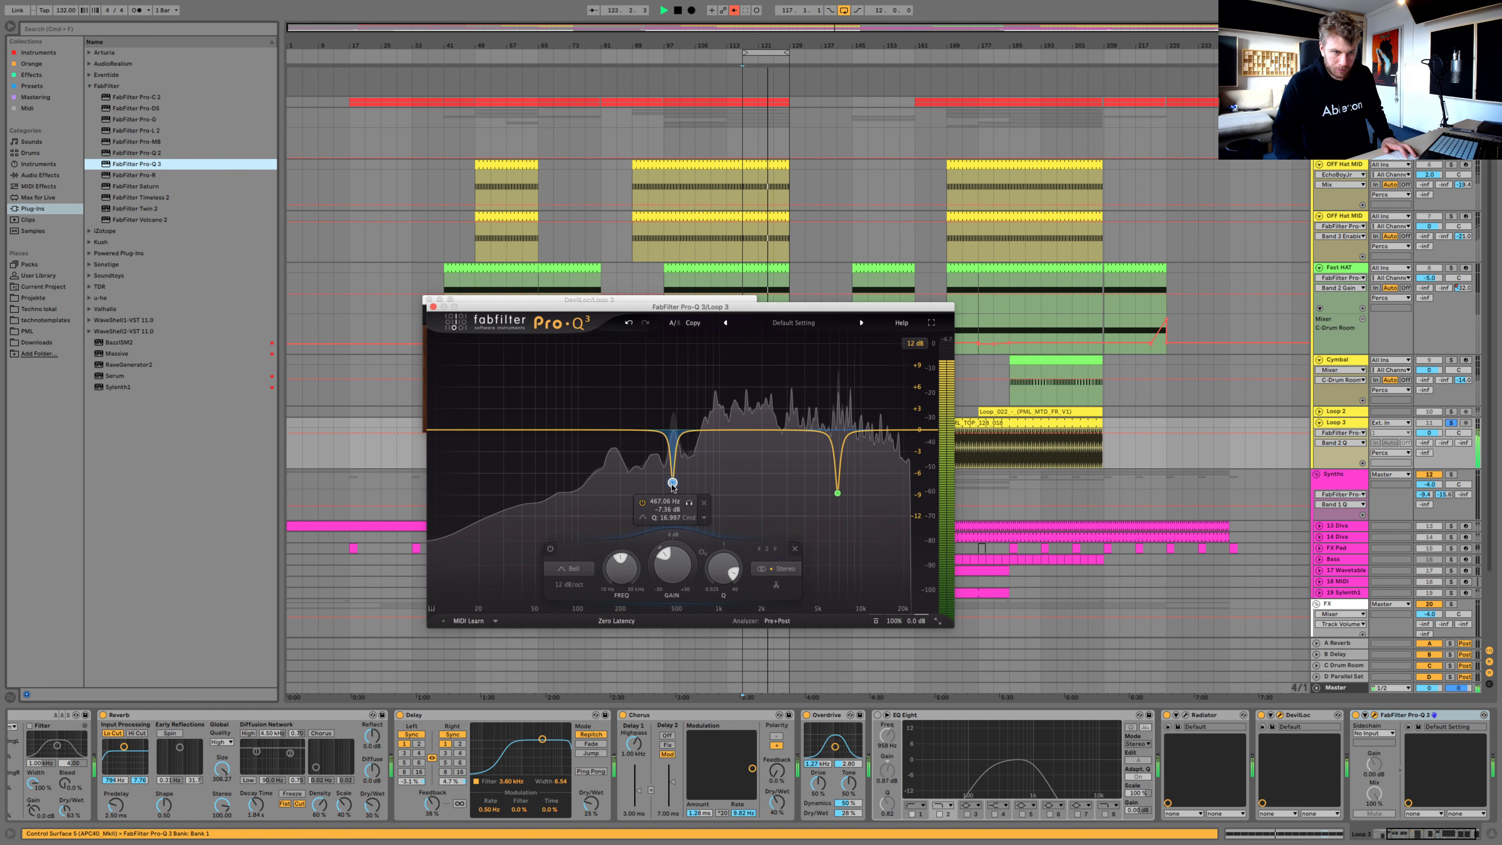
pyautogui.moveTo(718, 431); pyautogui.dragTo(716, 464)
pyautogui.scroll(8, 717, 458)
# Add a low cut near 300 Hz and an 18 dB/oct high cut at about 2.9 kHz to Loop 3's EQ
pyautogui.moveTo(443, 433); pyautogui.dragTo(645, 430)
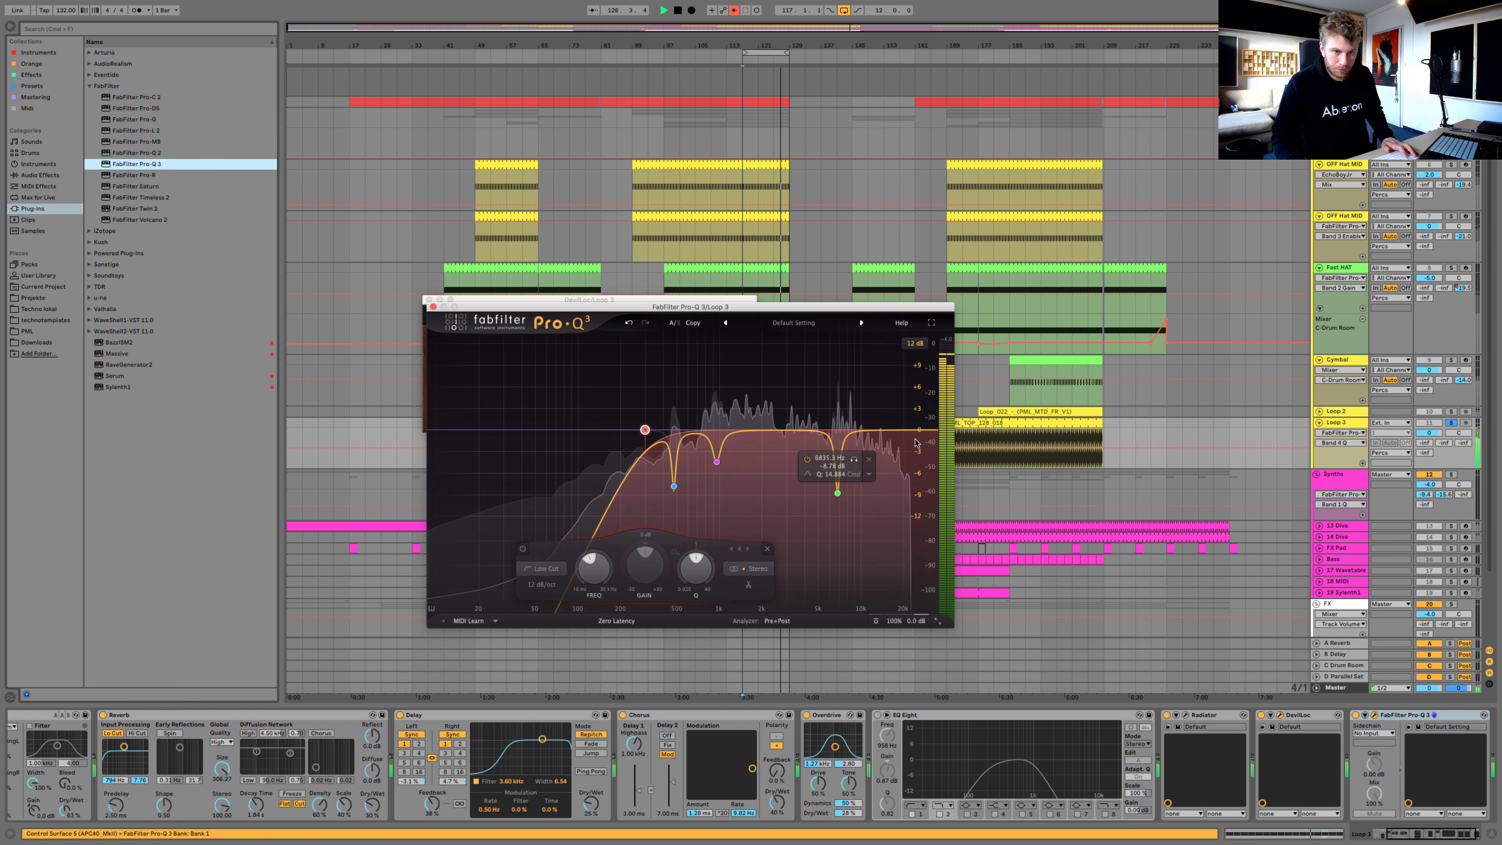
pyautogui.moveTo(916, 431); pyautogui.dragTo(786, 434)
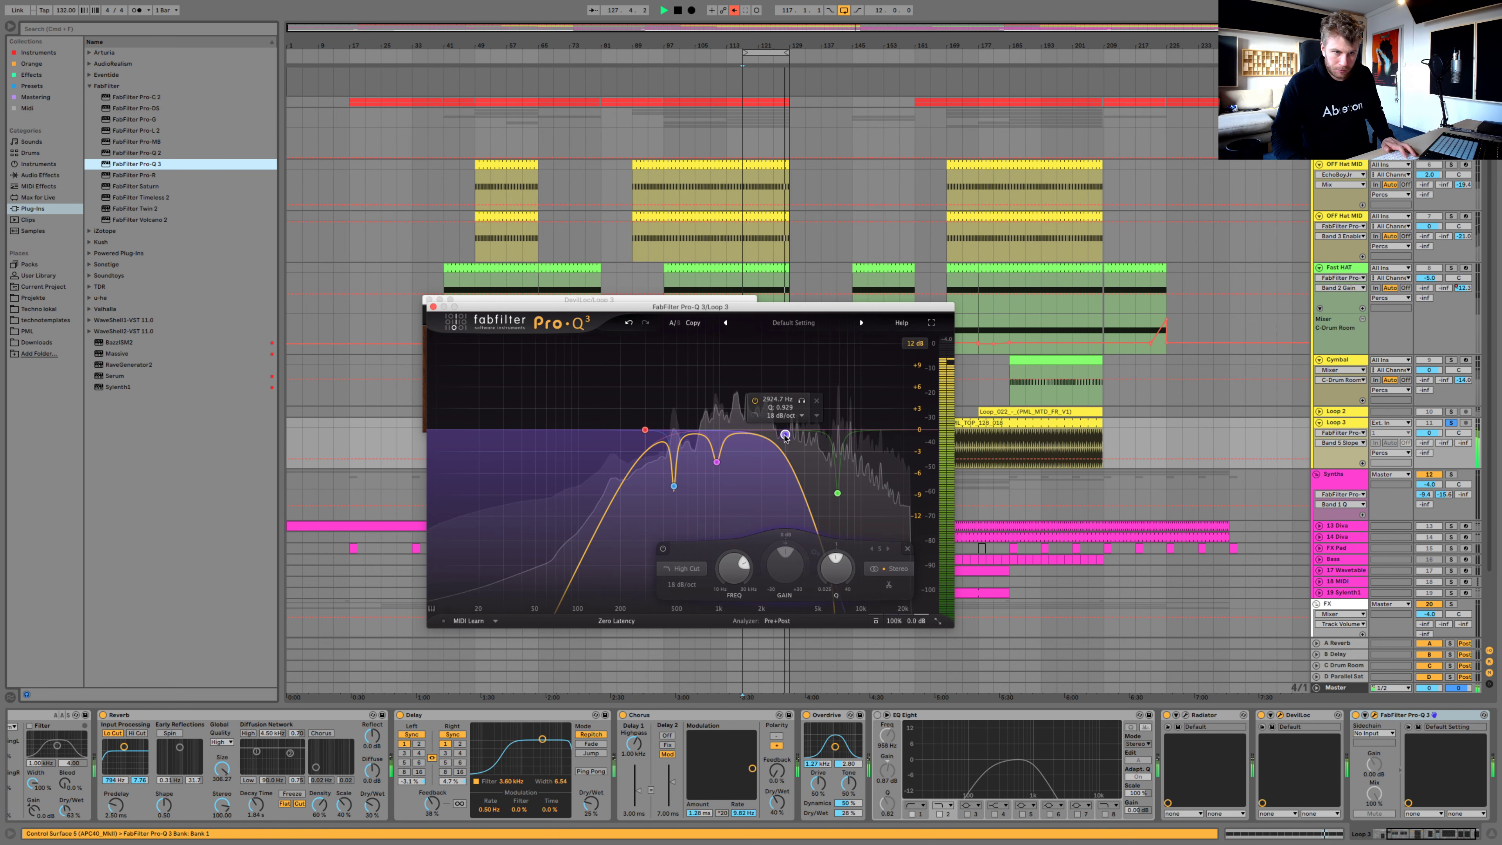
pyautogui.scroll(-1, 785, 437)
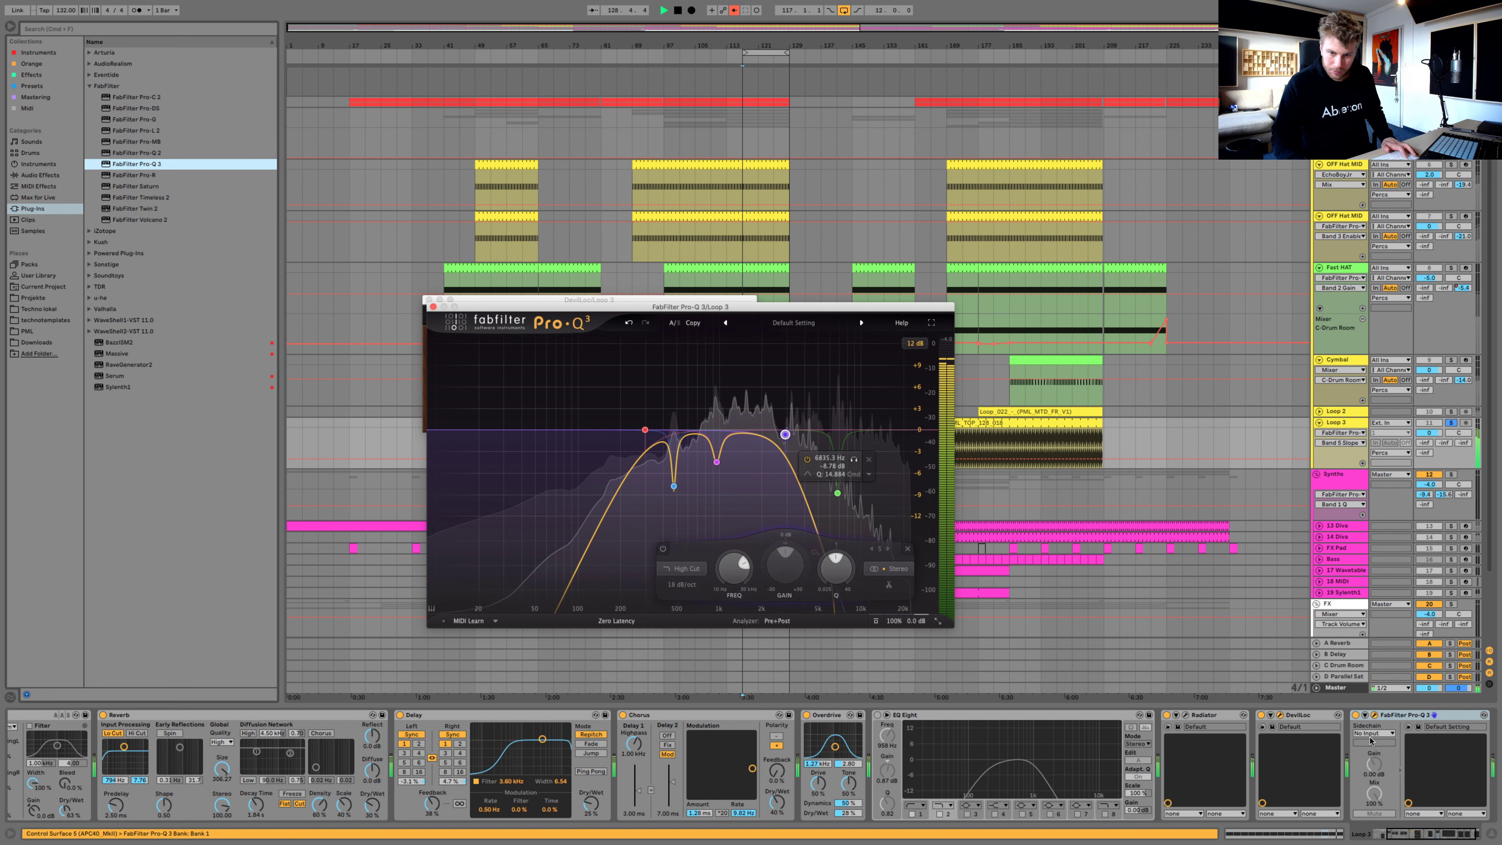
# Reopen the DevilLoc on Loop 3 and try higher and lower Crush and Crunch amounts
pyautogui.click(1290, 716)
pyautogui.click(1280, 716)
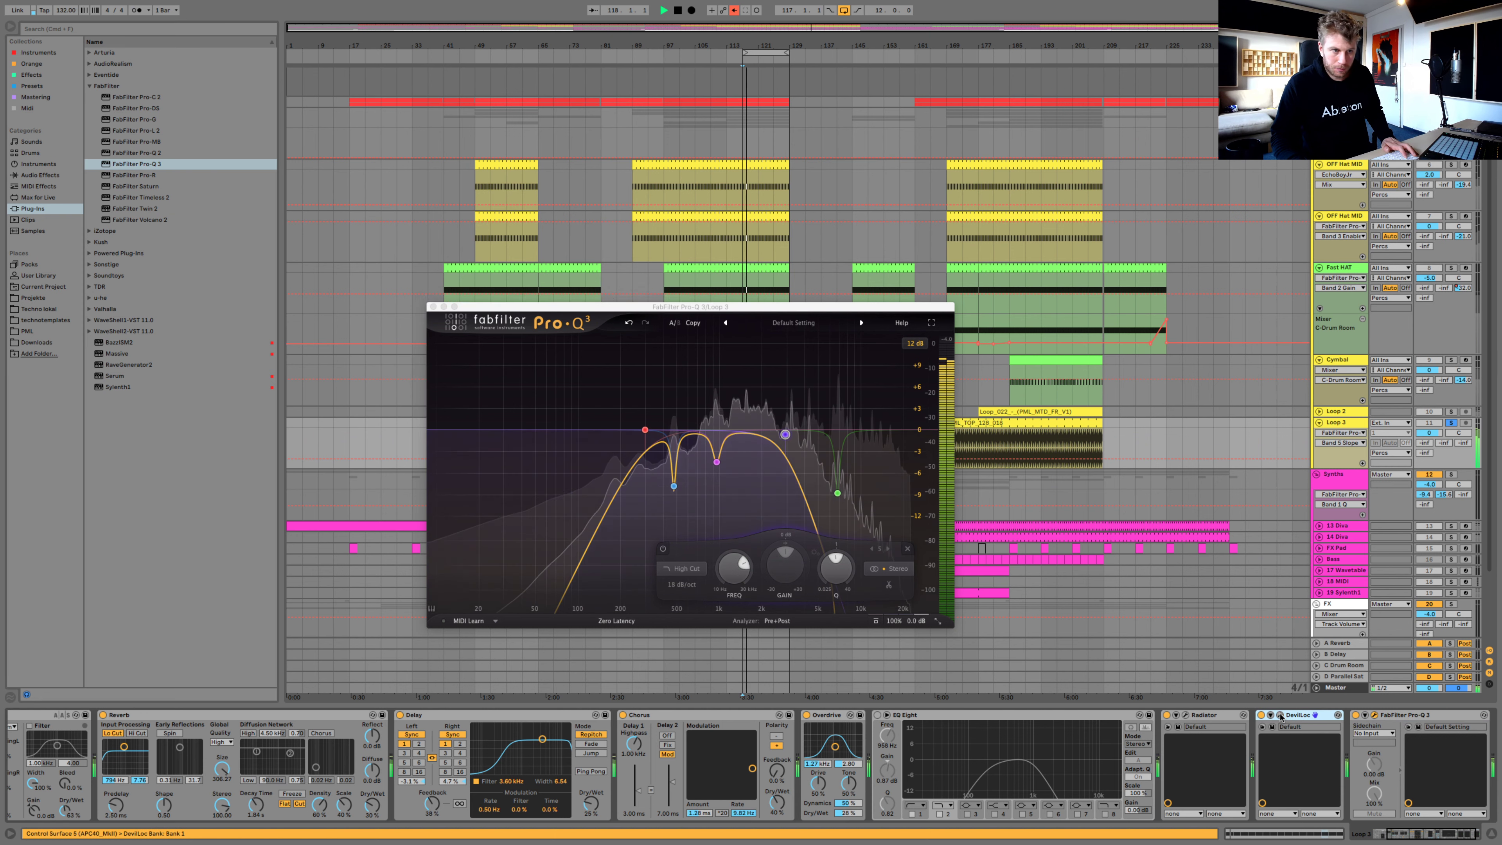
pyautogui.moveTo(501, 384); pyautogui.dragTo(505, 294)
pyautogui.moveTo(519, 379); pyautogui.dragTo(506, 266)
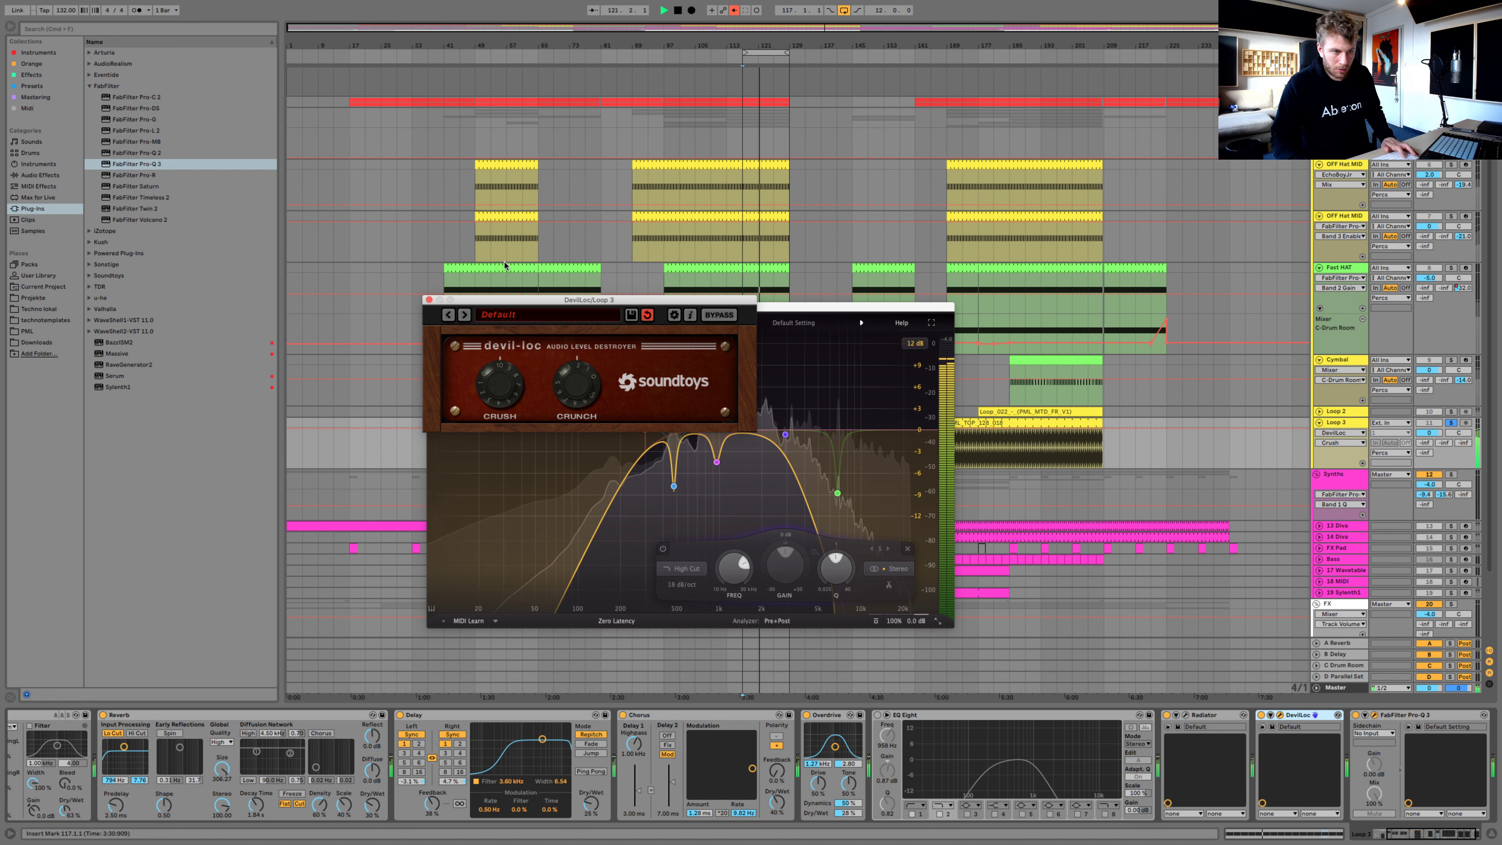
pyautogui.moveTo(504, 283); pyautogui.dragTo(505, 306)
pyautogui.moveTo(517, 382); pyautogui.dragTo(520, 425)
pyautogui.moveTo(592, 389); pyautogui.dragTo(598, 463)
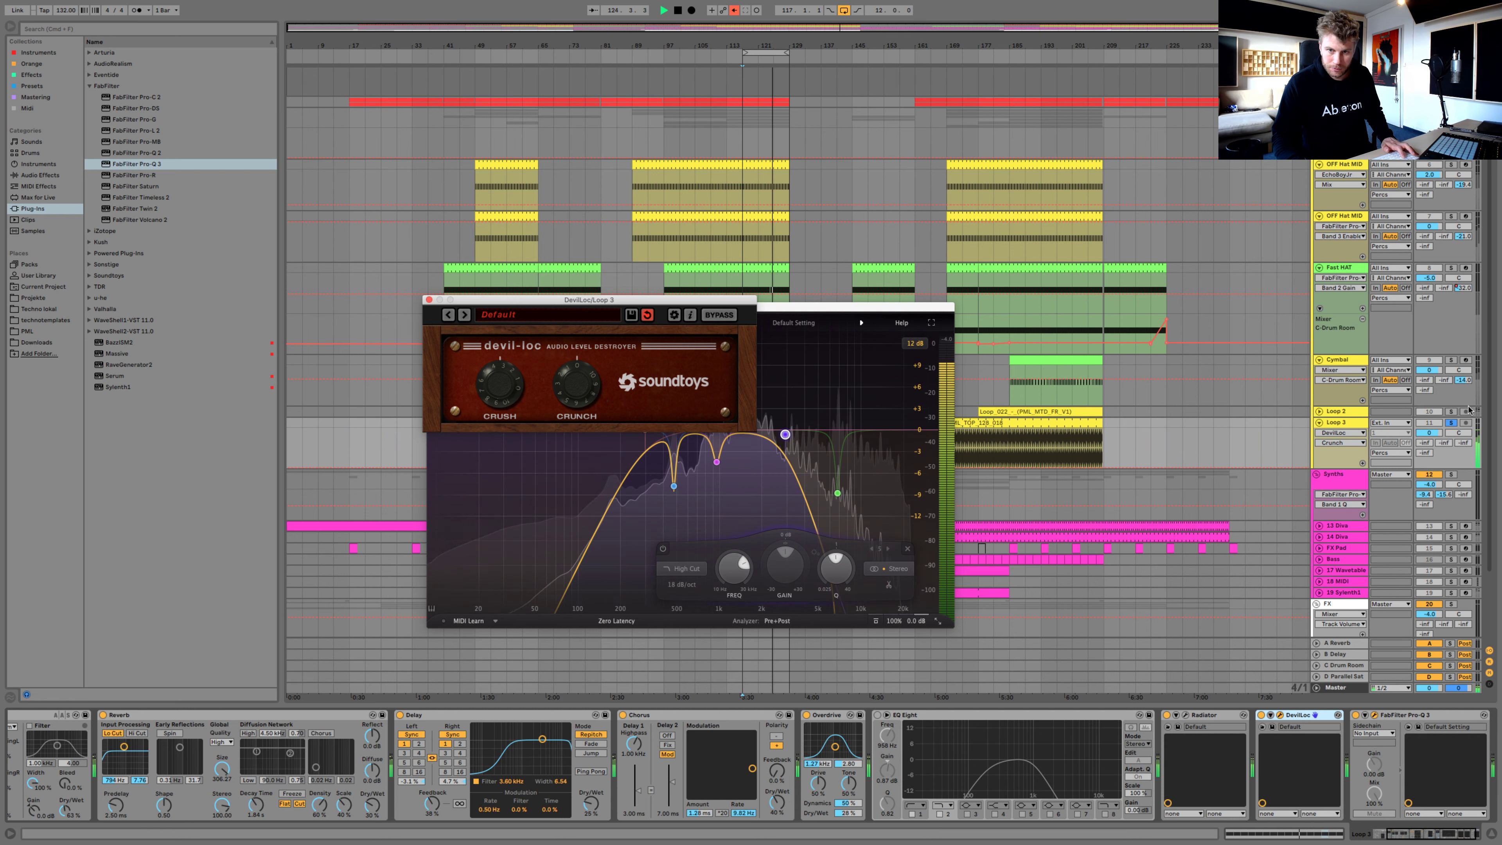
# Unsolo Loop 3 and raise its Pro-Q 3 high cut to about 7.3 kHz
pyautogui.click(1453, 423)
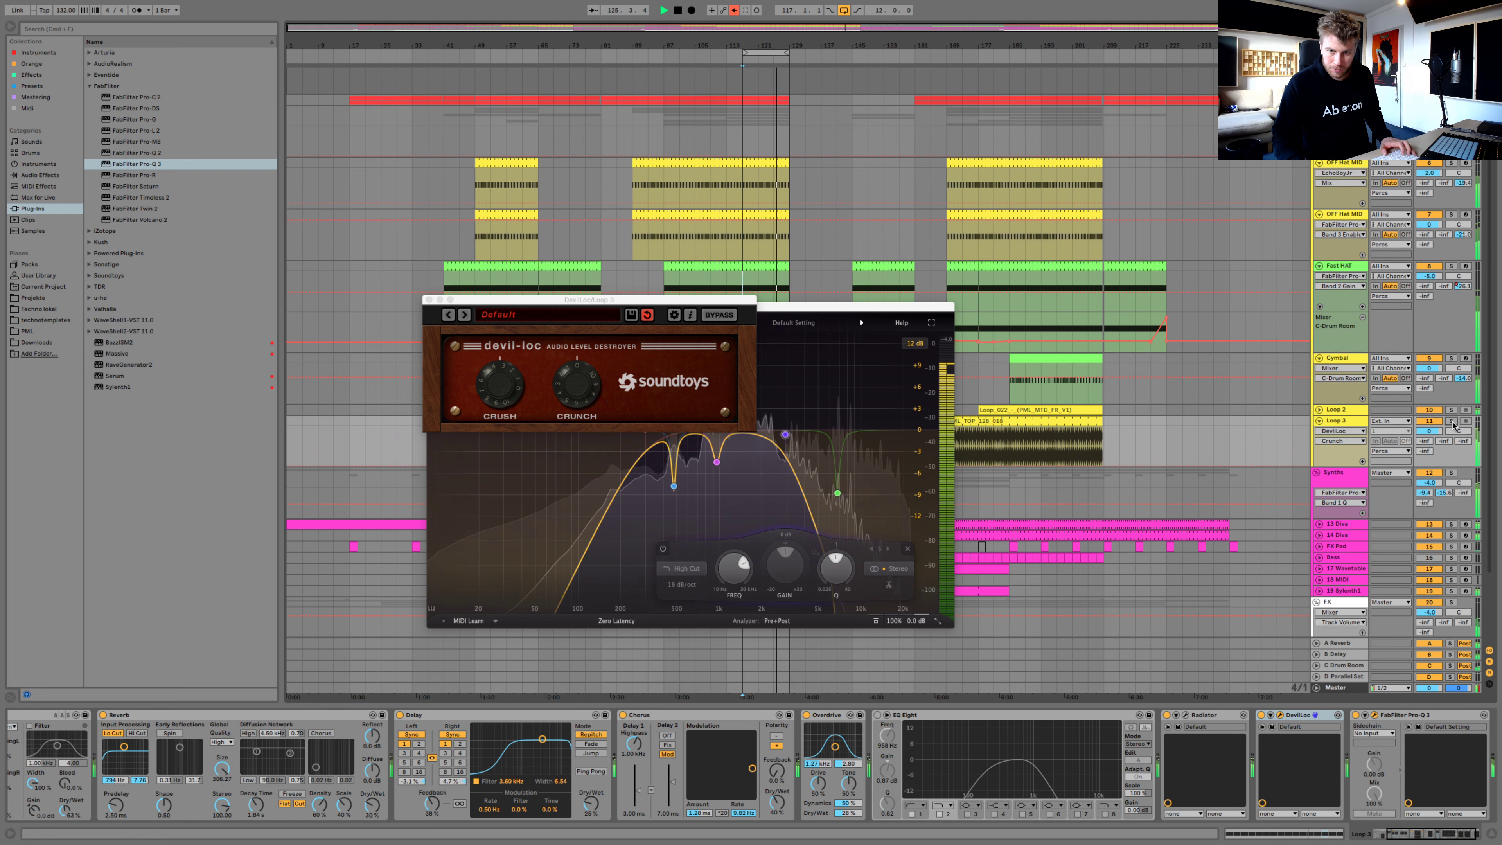
pyautogui.click(1452, 423)
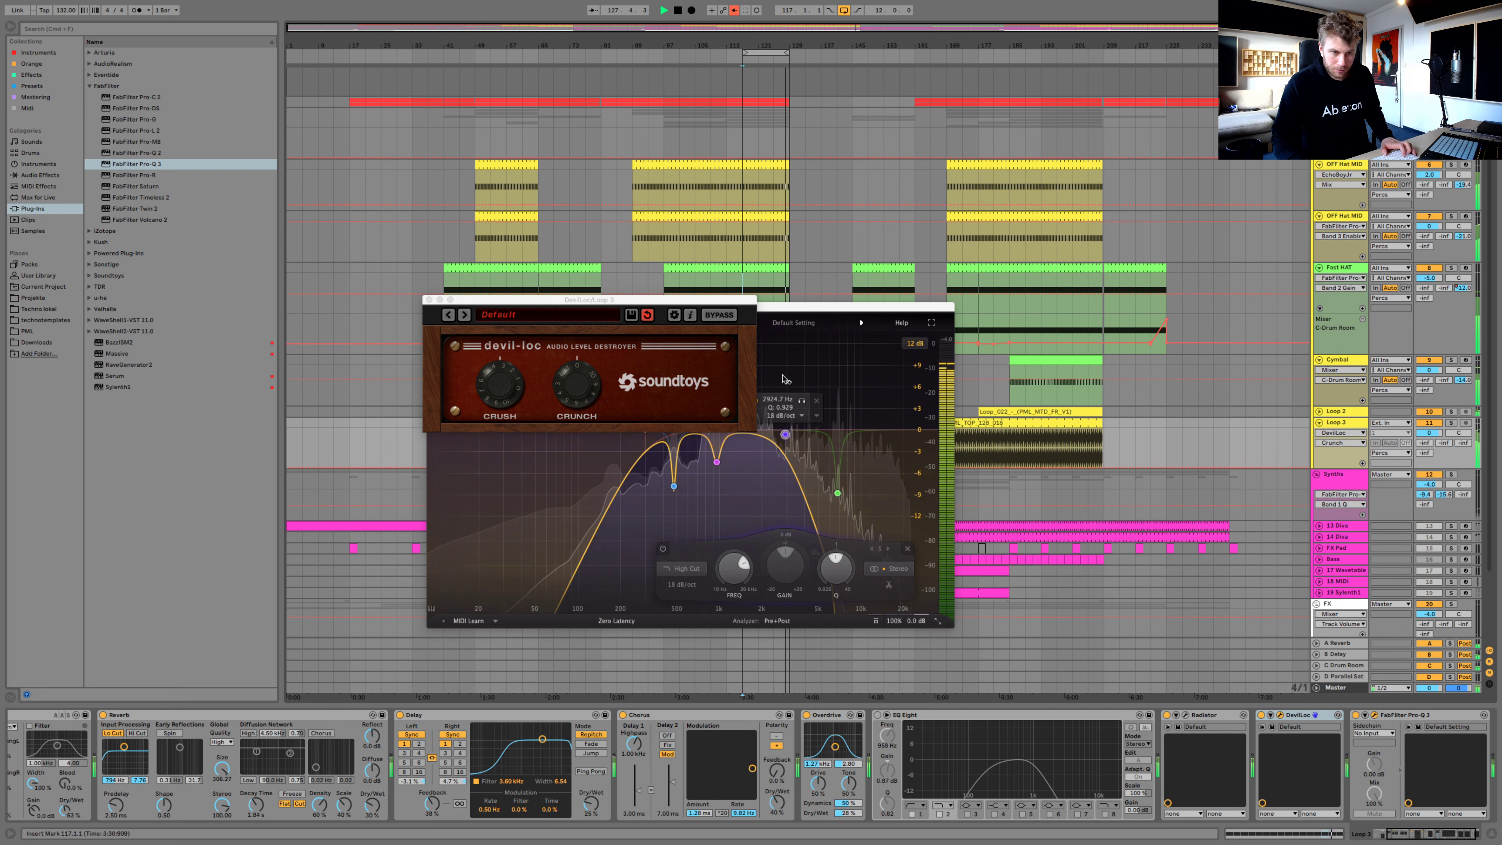
pyautogui.moveTo(786, 436); pyautogui.dragTo(841, 438)
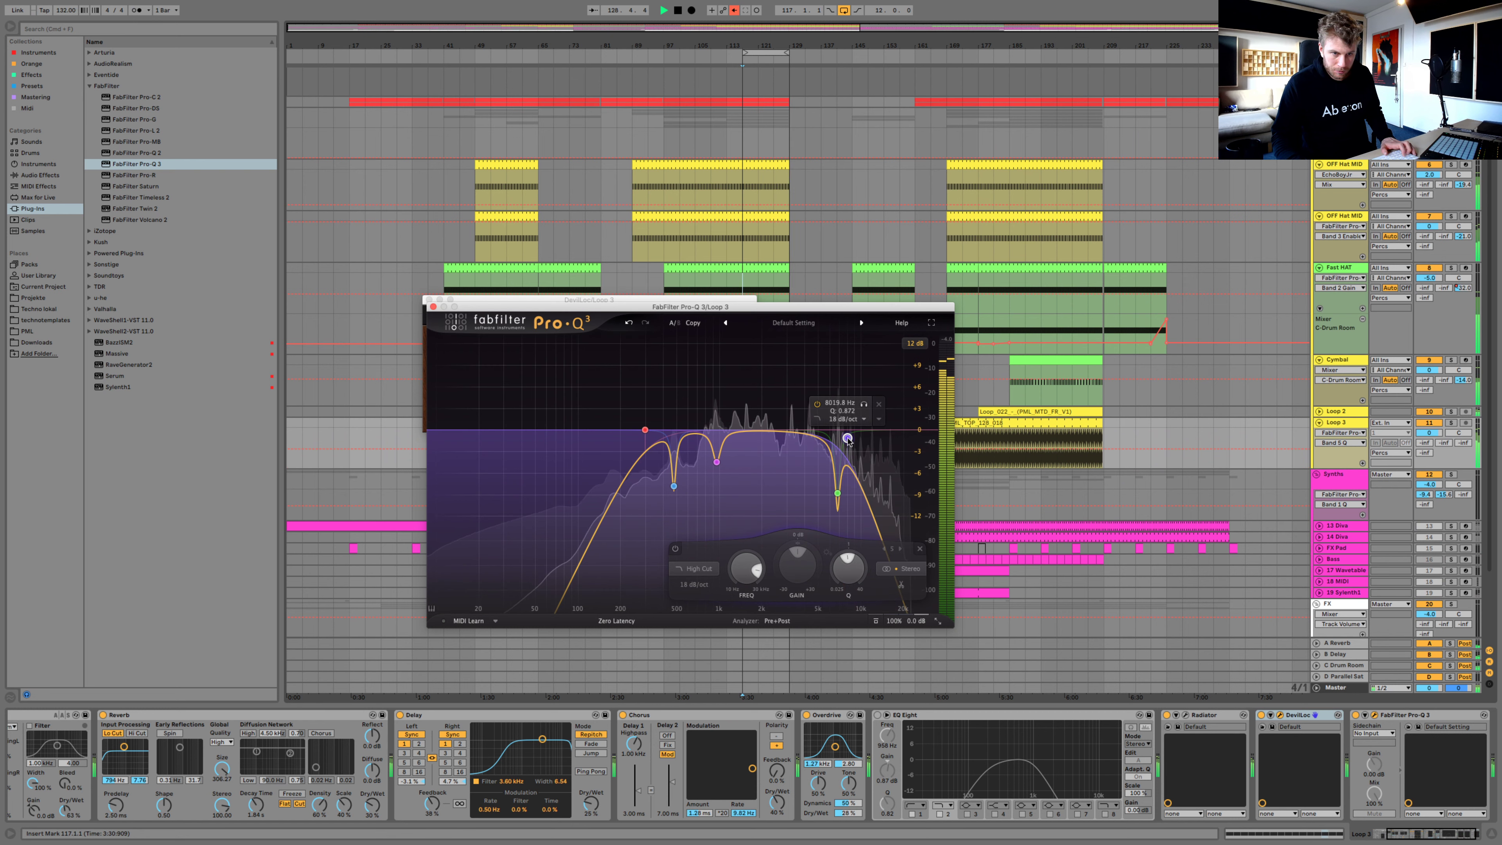
# Bypass Loop 3's DevilLoc and Radiator to compare, leave only Radiator off, and nudge the high cut up to about 7.7 kHz
pyautogui.click(1262, 716)
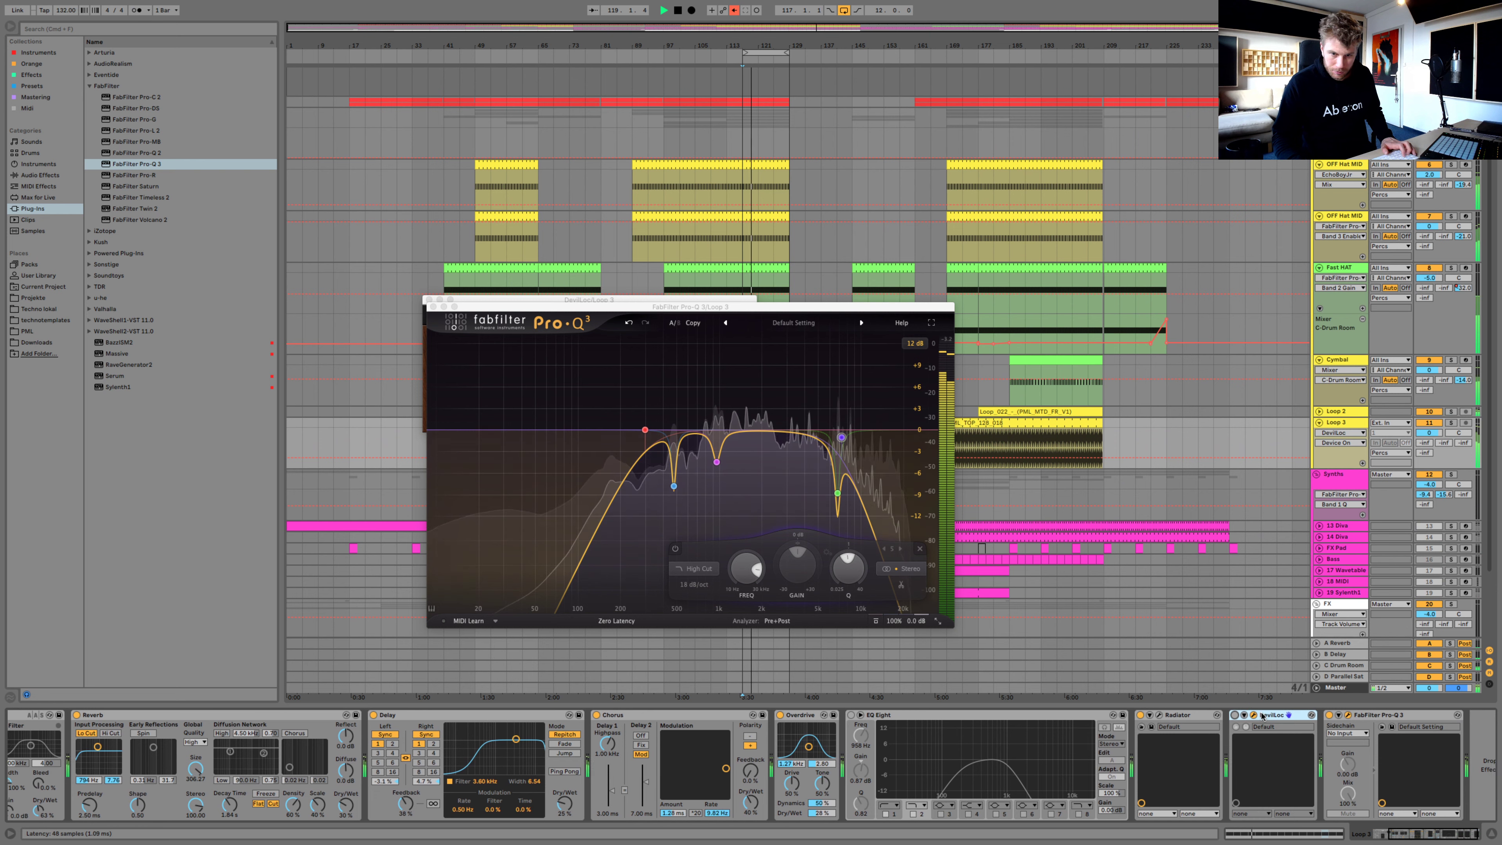
pyautogui.click(1111, 718)
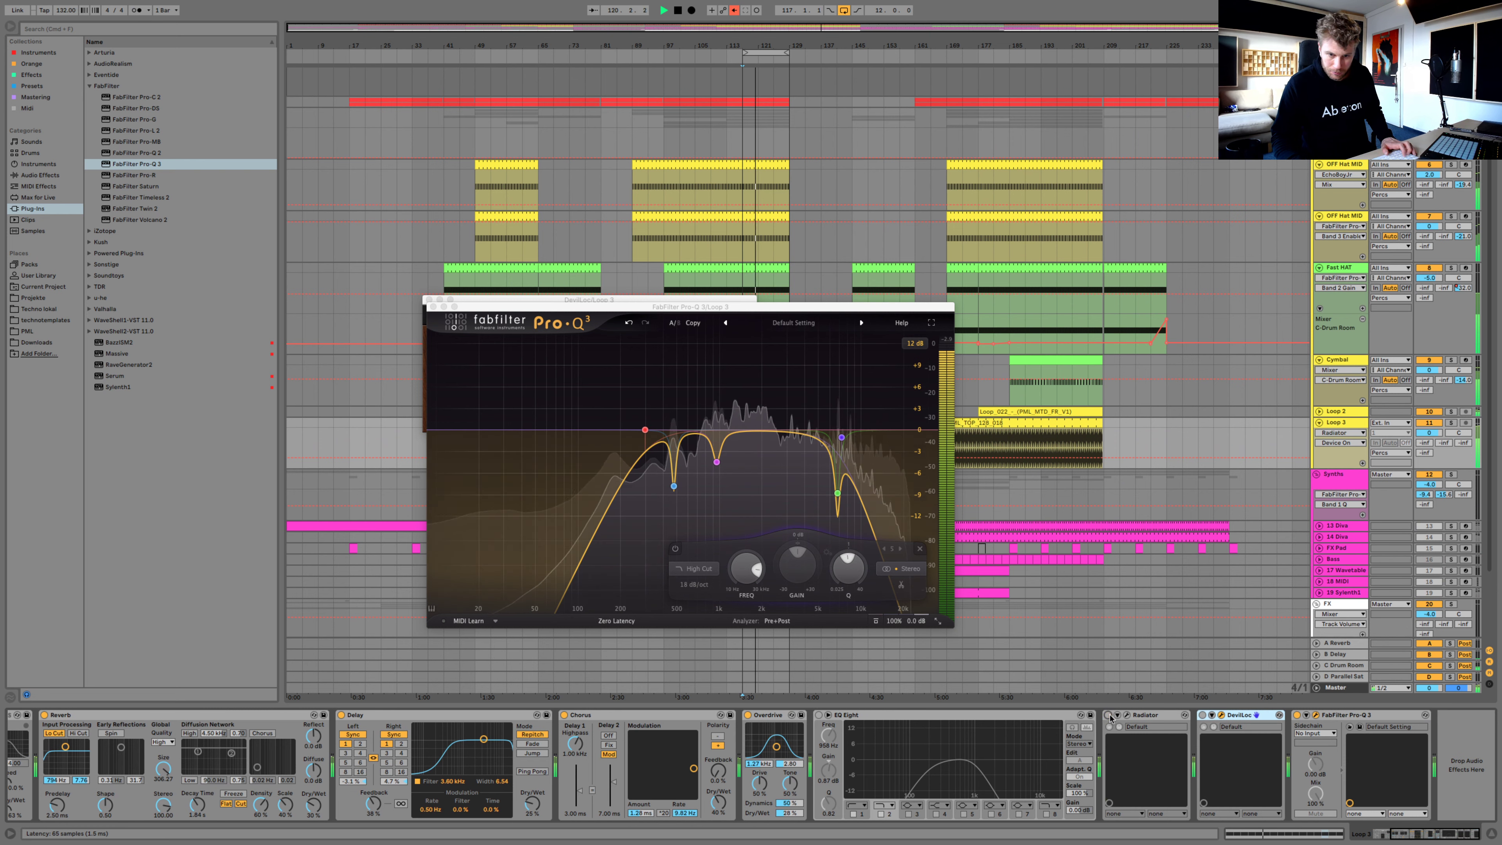
pyautogui.click(1205, 718)
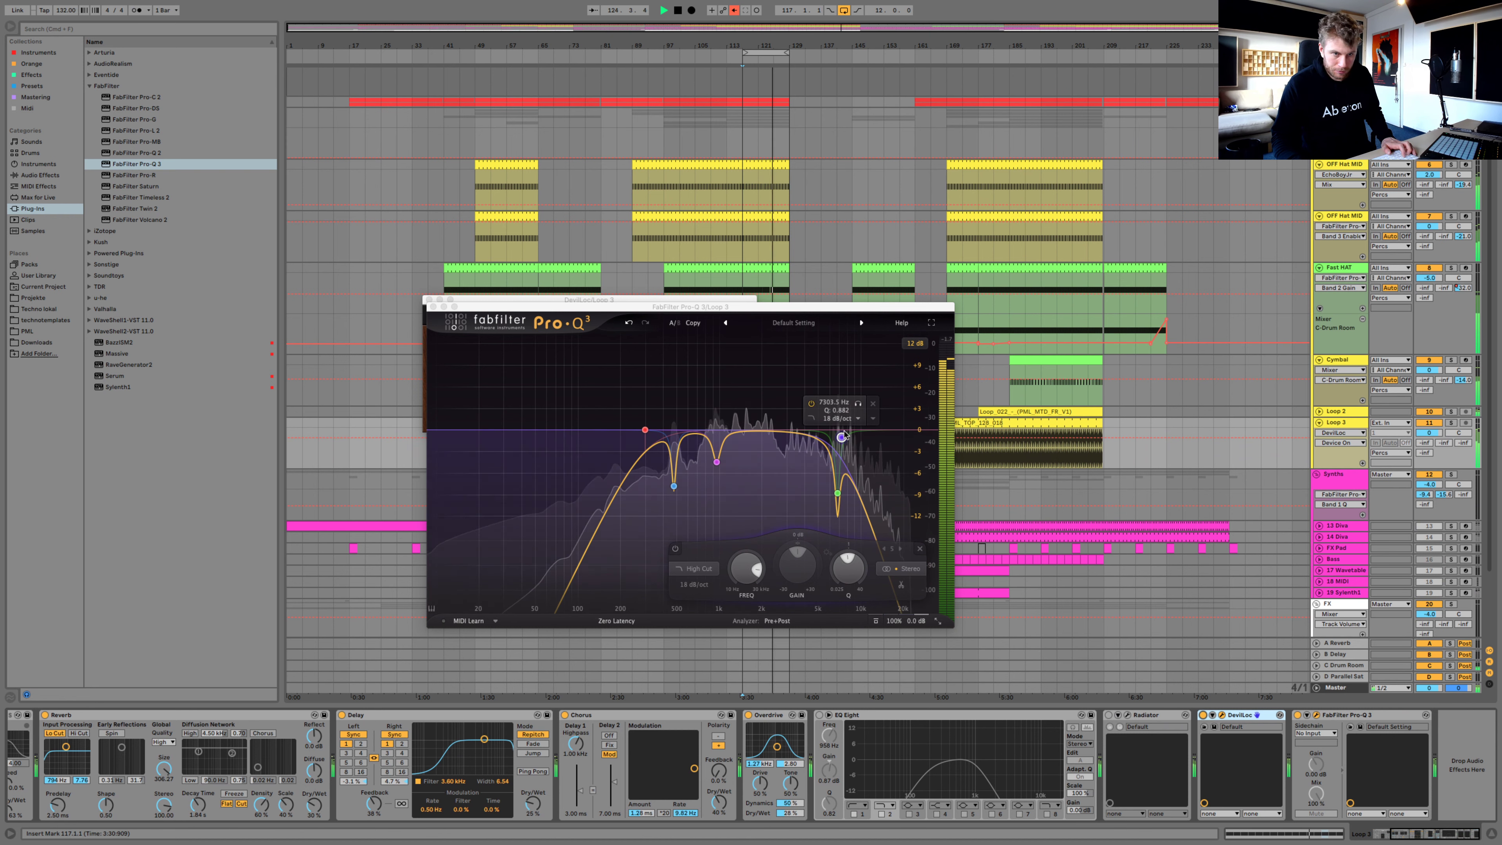
pyautogui.moveTo(842, 437)
pyautogui.mouseDown()
pyautogui.moveTo(869, 437)
pyautogui.moveTo(845, 439)
pyautogui.mouseUp()
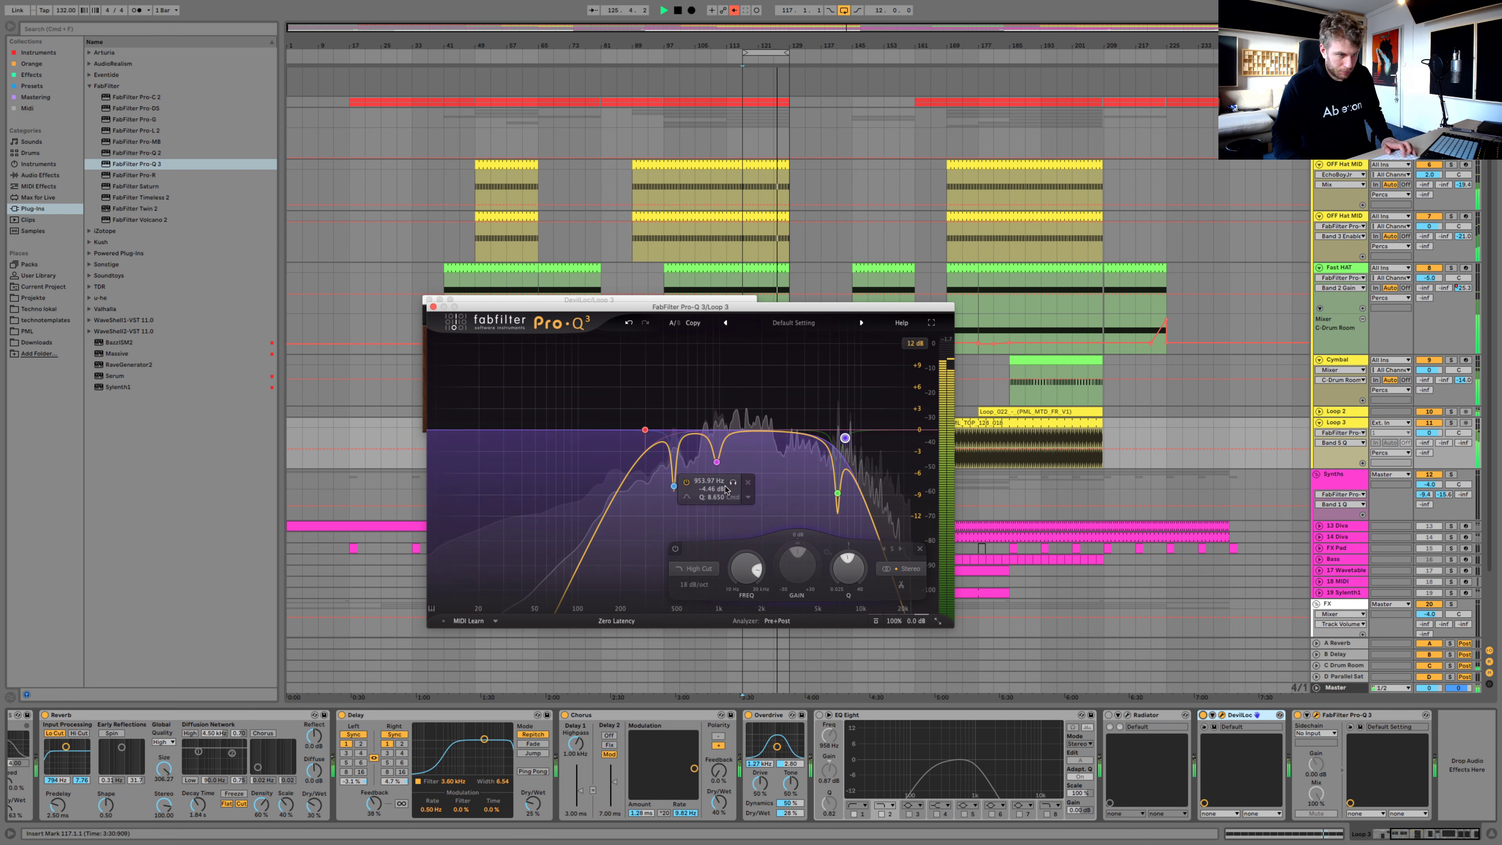
# Solo Loop 3 and show the piano keyboard in its Pro-Q 3, with the plug-in window moved clear of the clips
pyautogui.click(1018, 423)
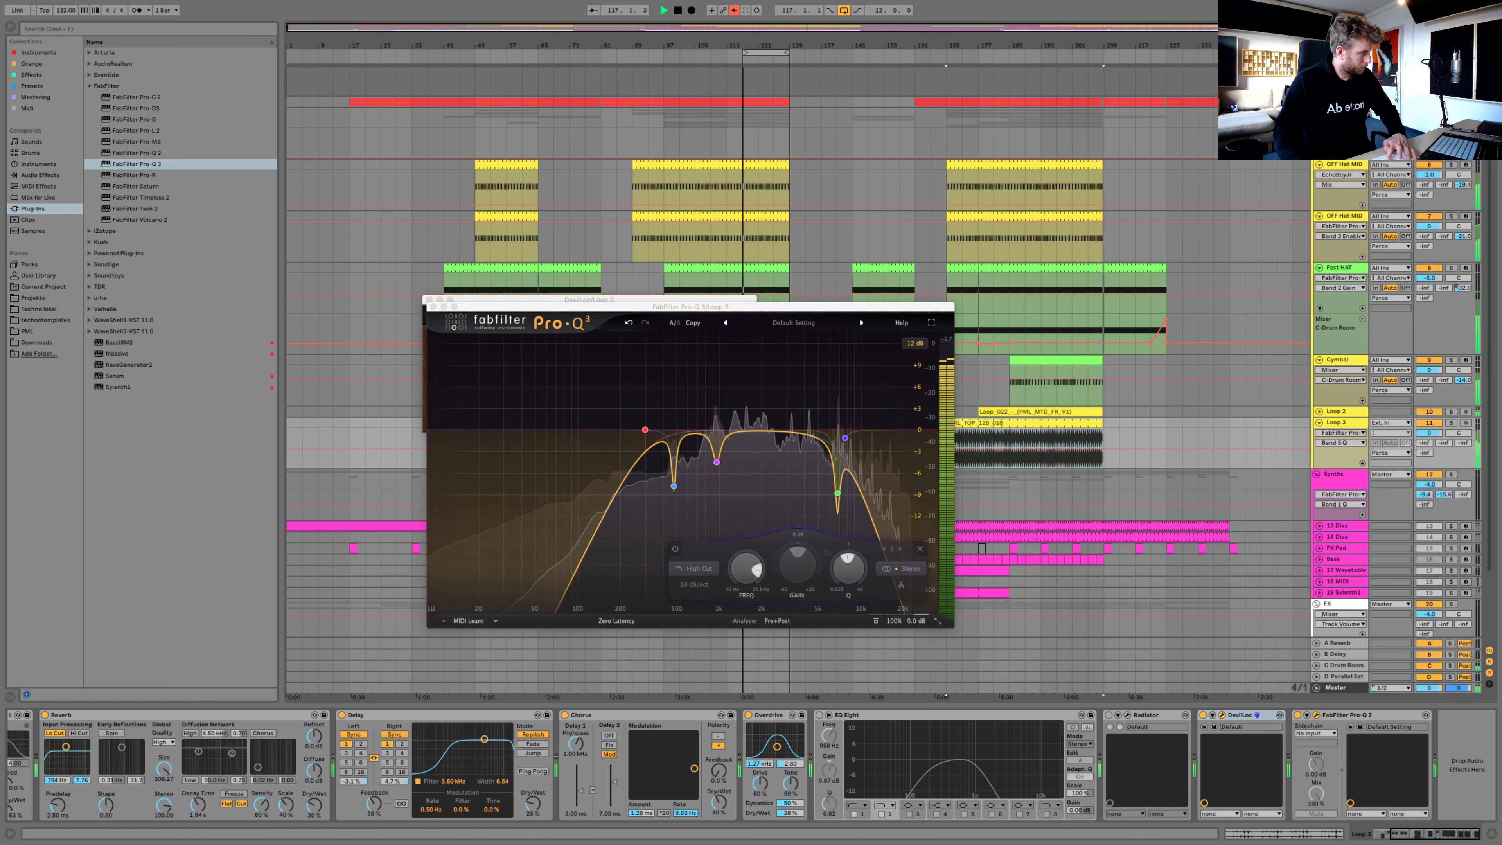
pyautogui.click(1452, 423)
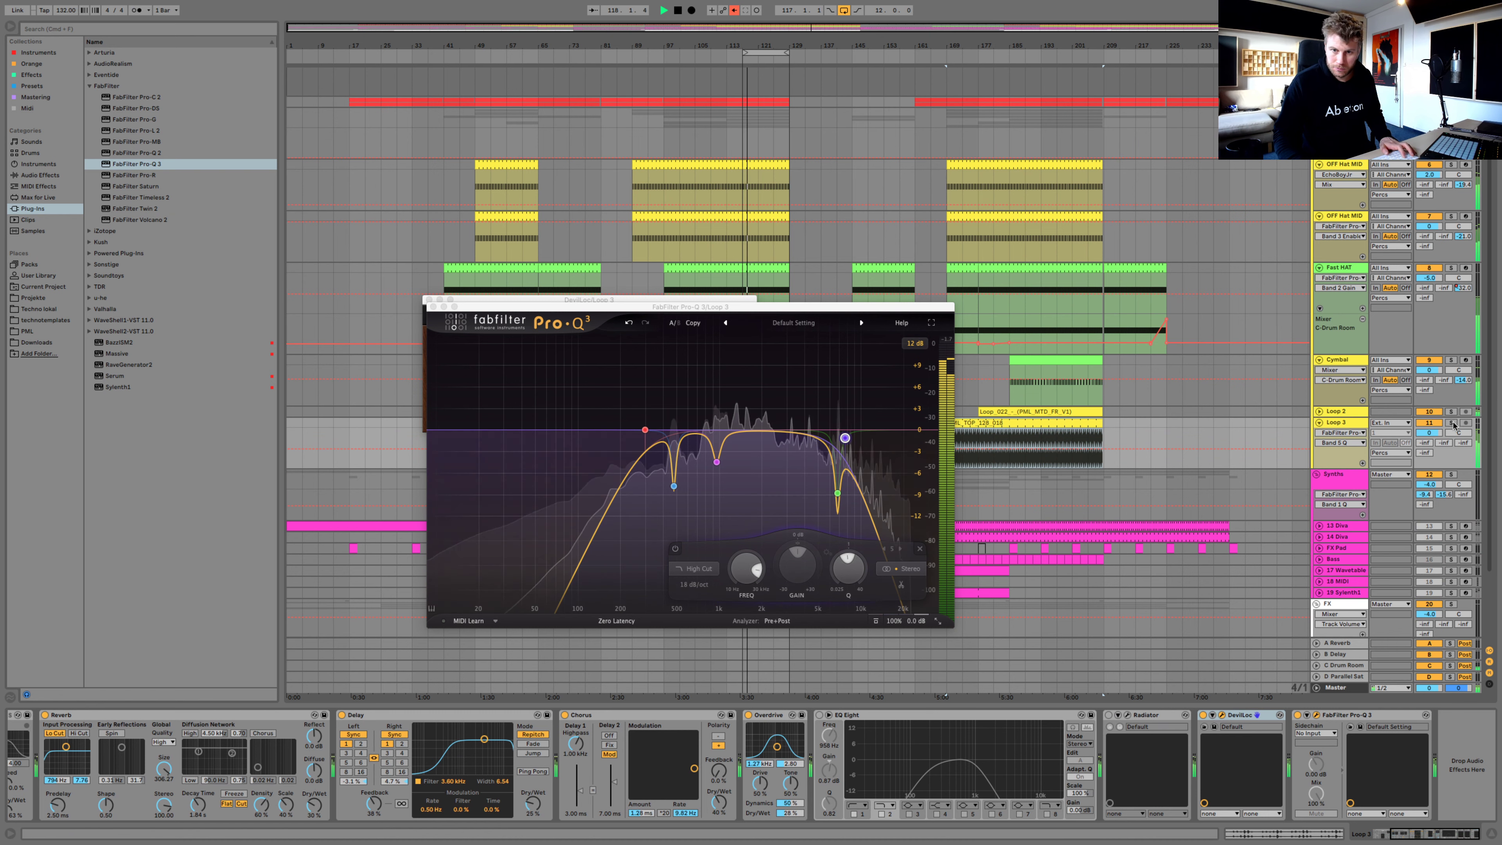
pyautogui.click(1461, 792)
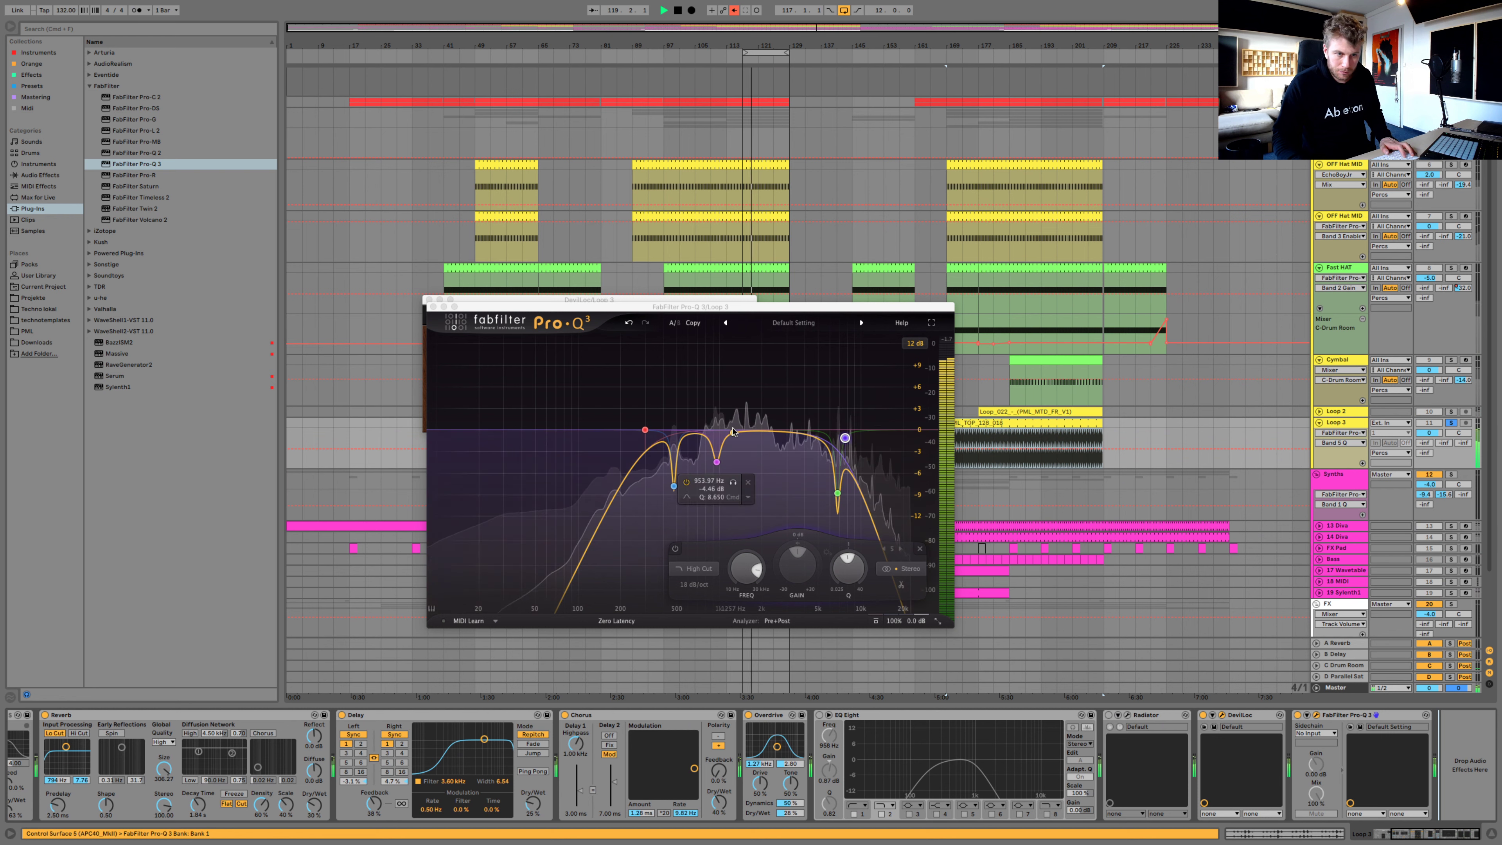
pyautogui.click(431, 609)
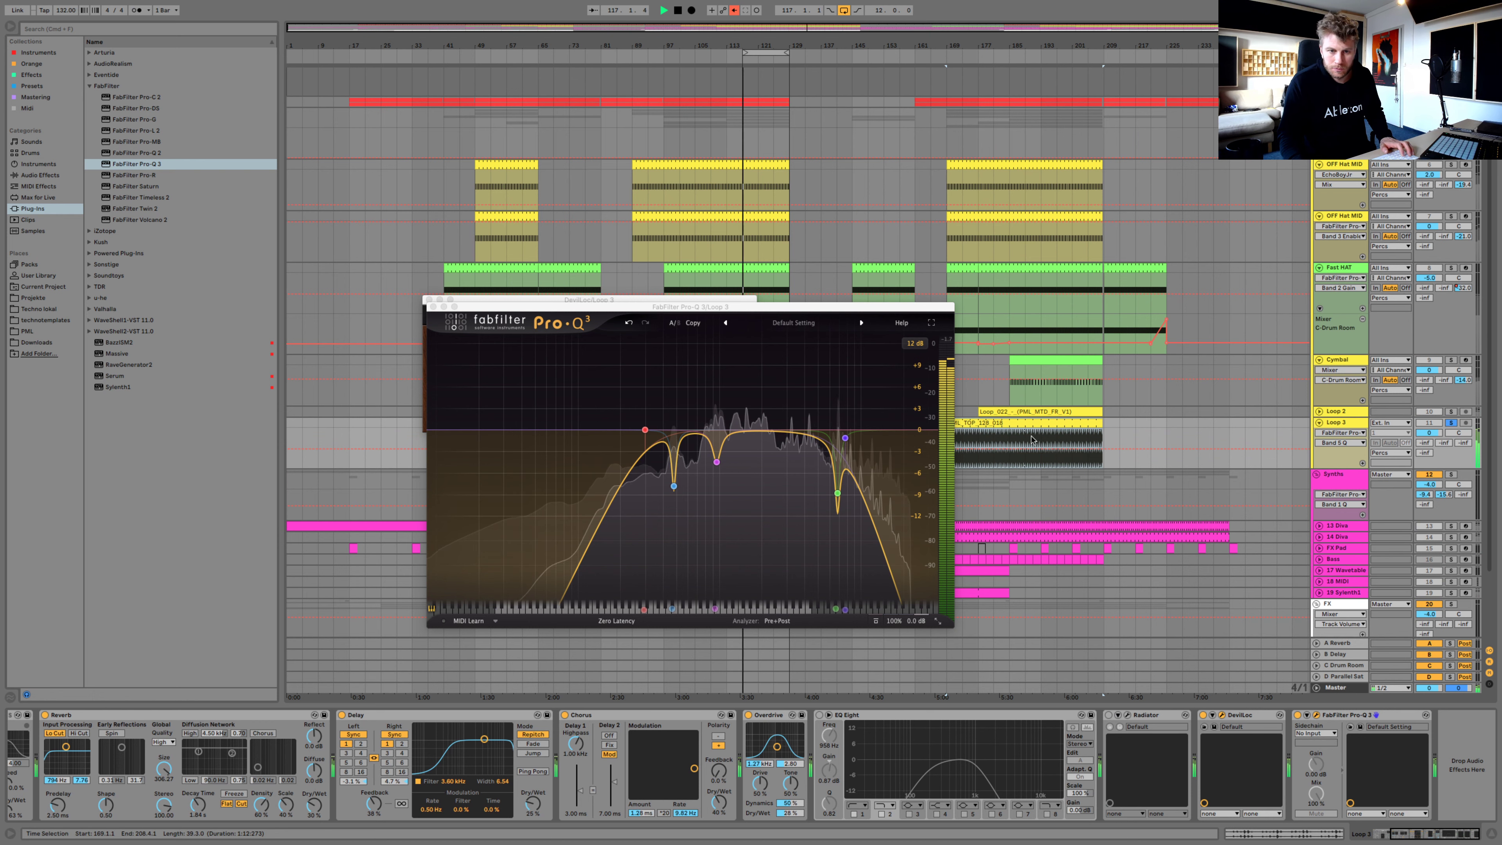
pyautogui.moveTo(785, 312); pyautogui.dragTo(401, 109)
# Select Loop 3's clips in turn and unsolo the track to hear it in the full mix
pyautogui.click(773, 423)
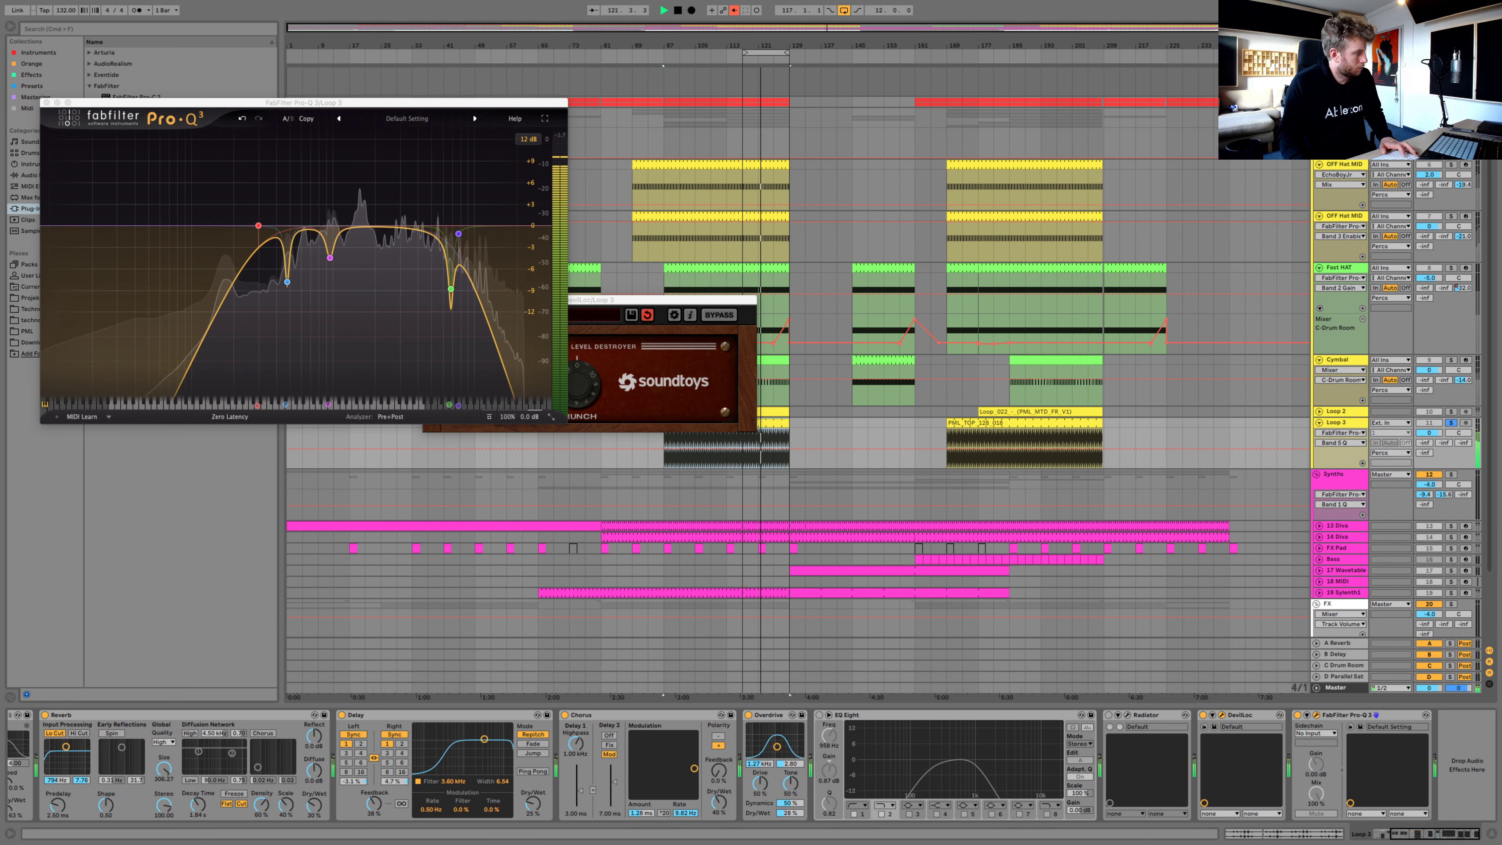
pyautogui.press('s')
pyautogui.press('s')
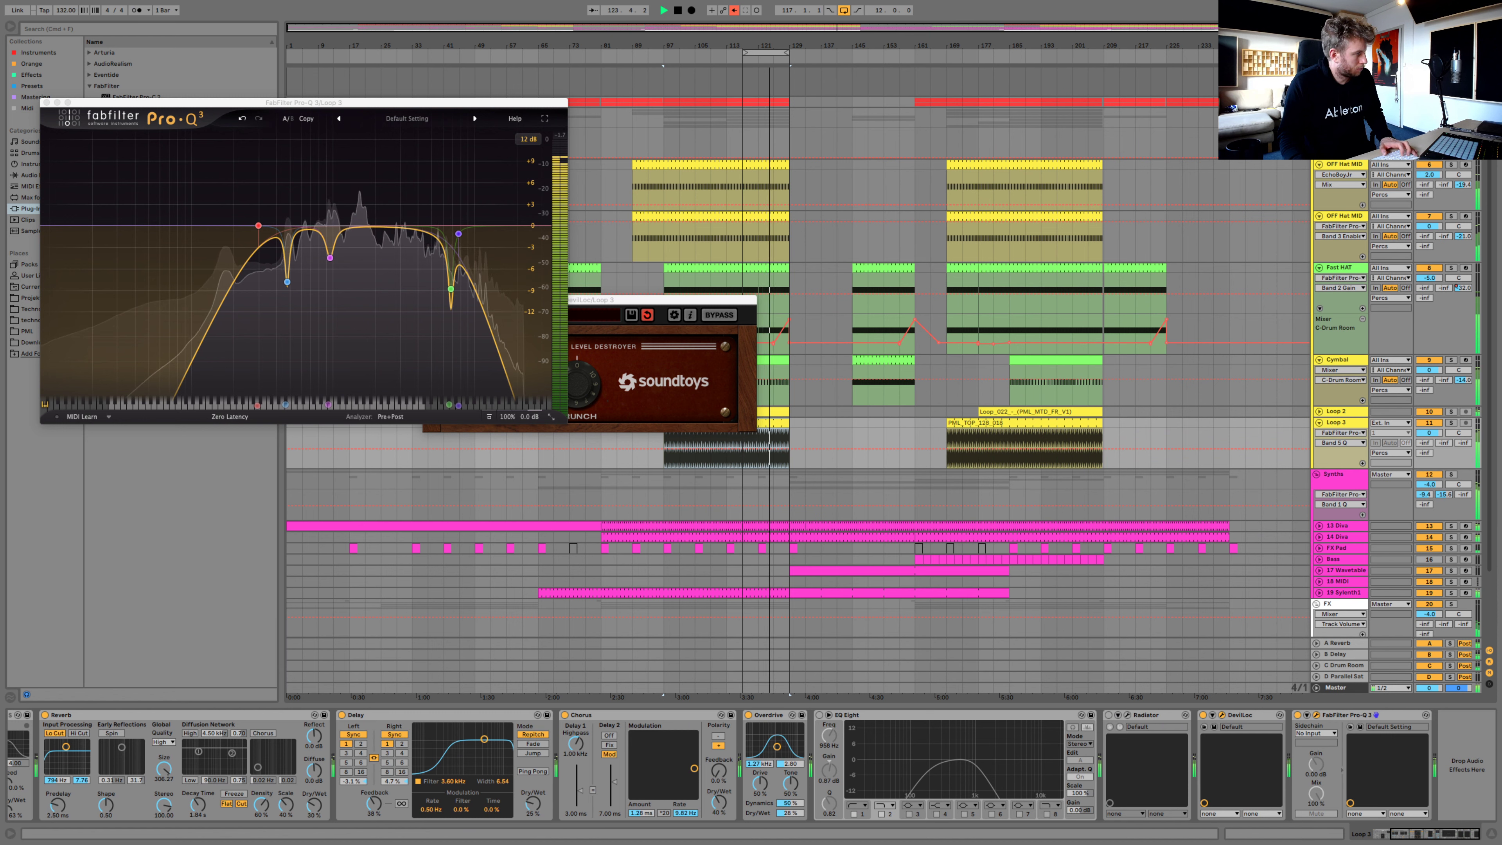
pyautogui.click(1001, 424)
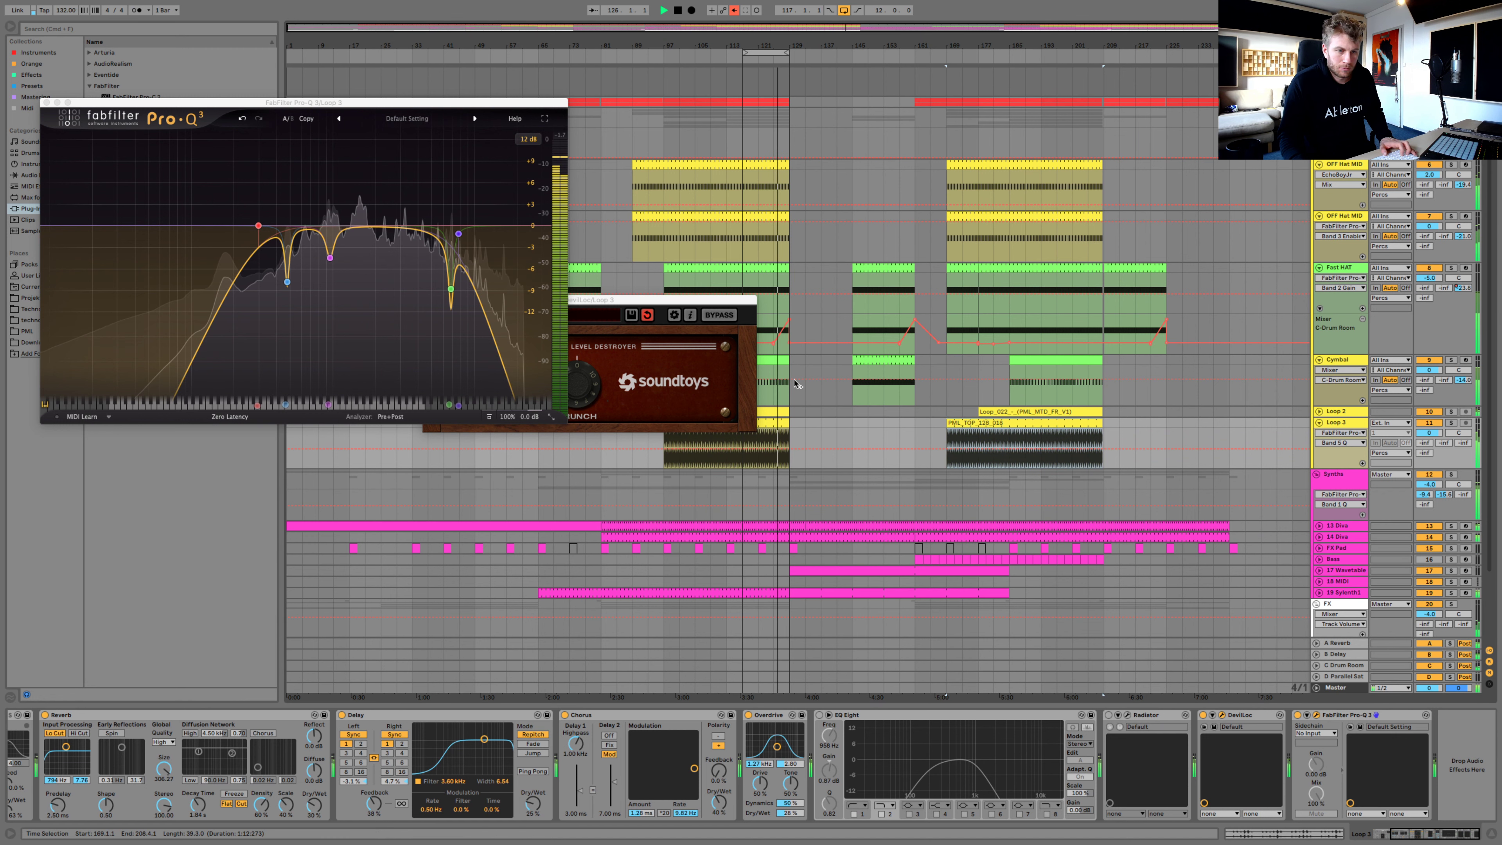
pyautogui.click(771, 436)
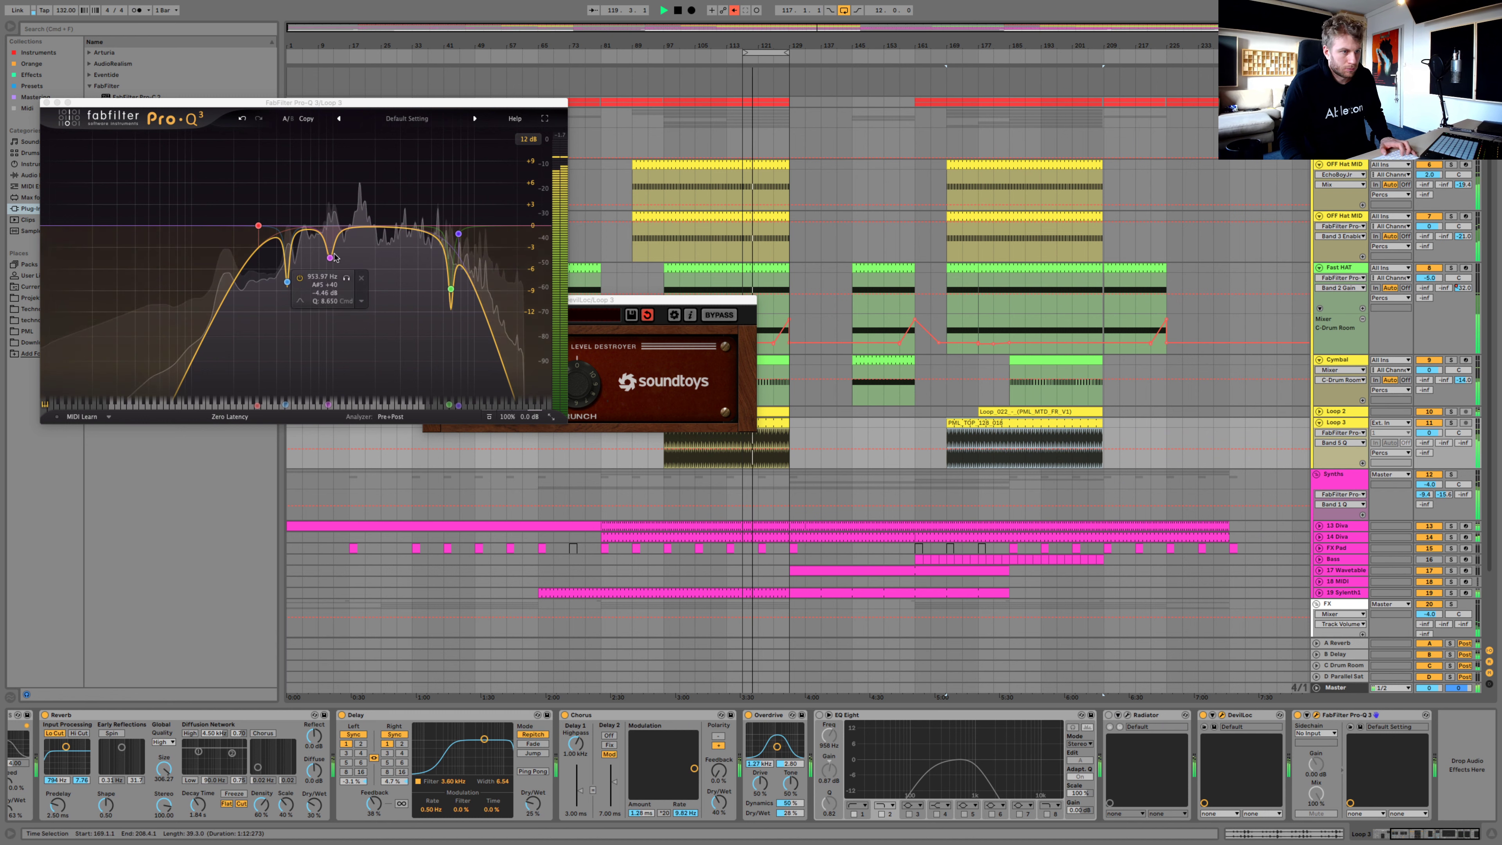
# Add a narrow cut in Loop 3's Pro-Q 3 at the peak around G6 and delete the surplus band
pyautogui.doubleClick(361, 253)
pyautogui.scroll(5, 361, 256)
pyautogui.moveTo(360, 257); pyautogui.dragTo(358, 286)
pyautogui.moveTo(358, 281); pyautogui.dragTo(360, 284)
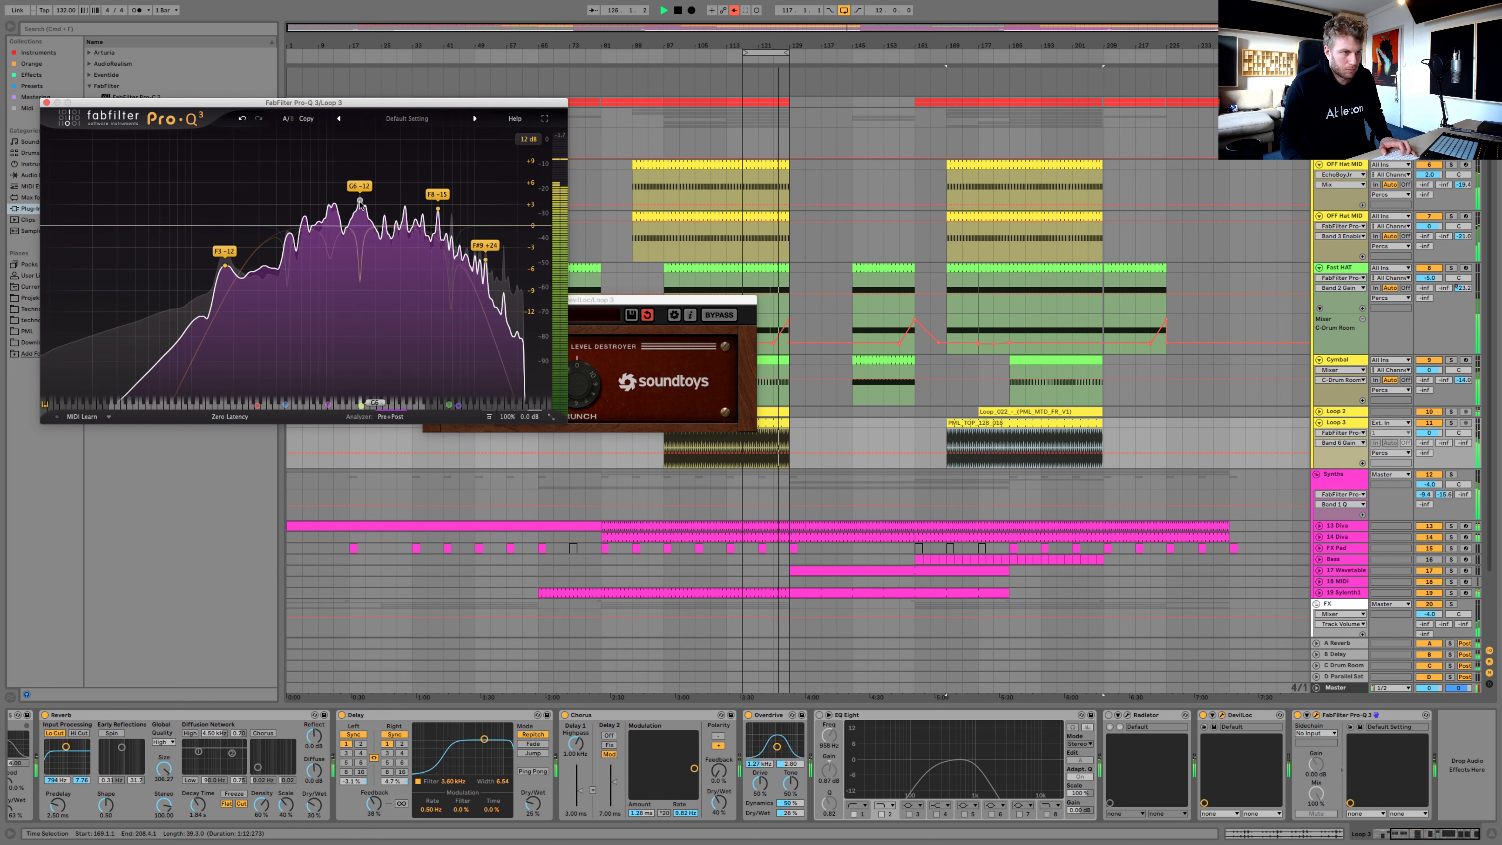
pyautogui.moveTo(360, 201); pyautogui.dragTo(361, 241)
pyautogui.press('Delete')
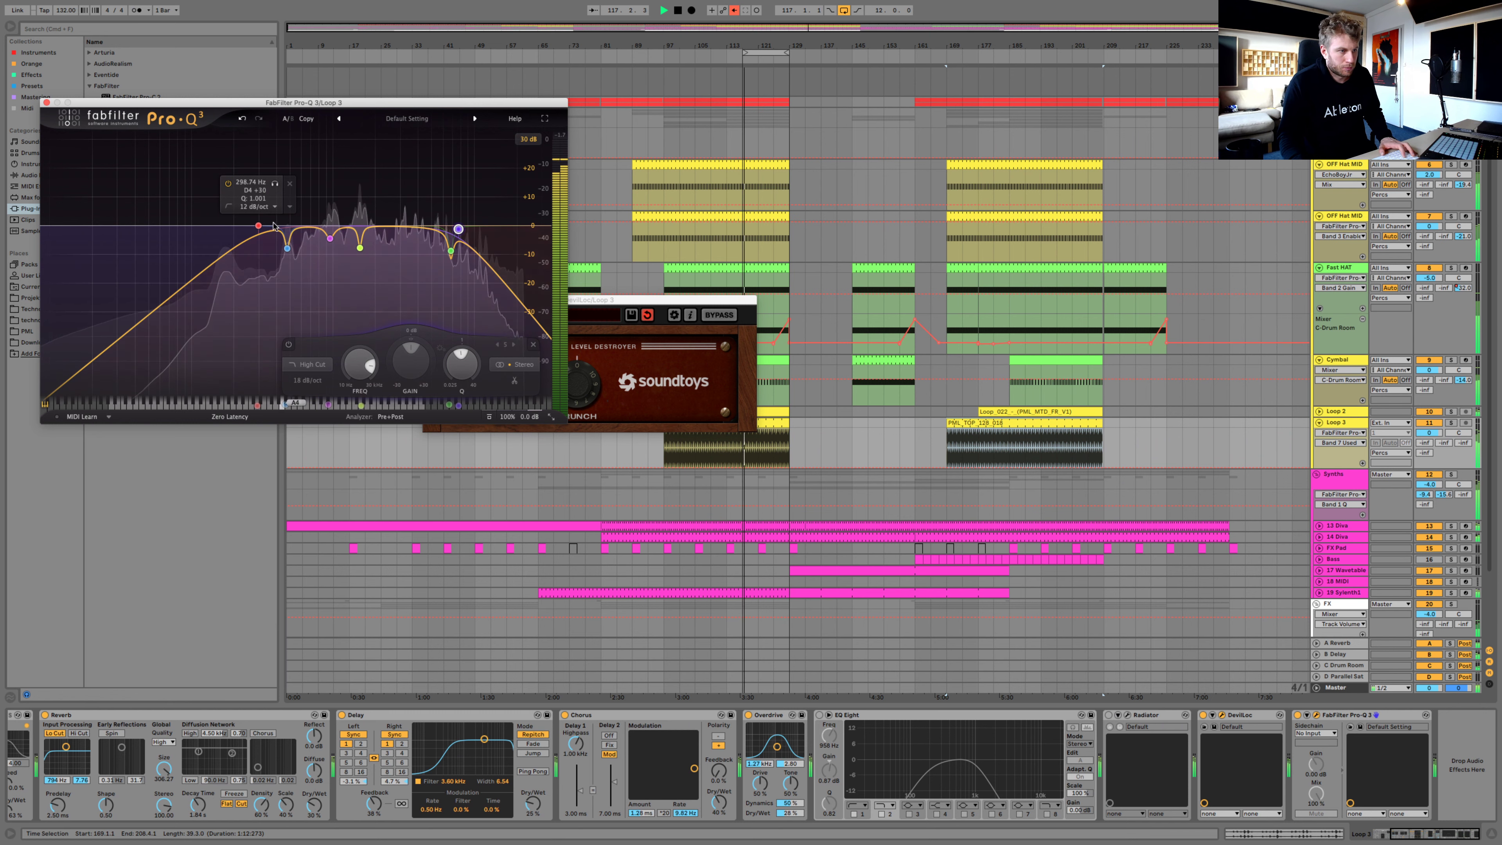
# Steepen Loop 3's low cut, set its high cut slope to 24 dB/oct and close the EQ window
pyautogui.scroll(3, 255, 207)
pyautogui.scroll(-2, 454, 208)
pyautogui.scroll(3, 454, 208)
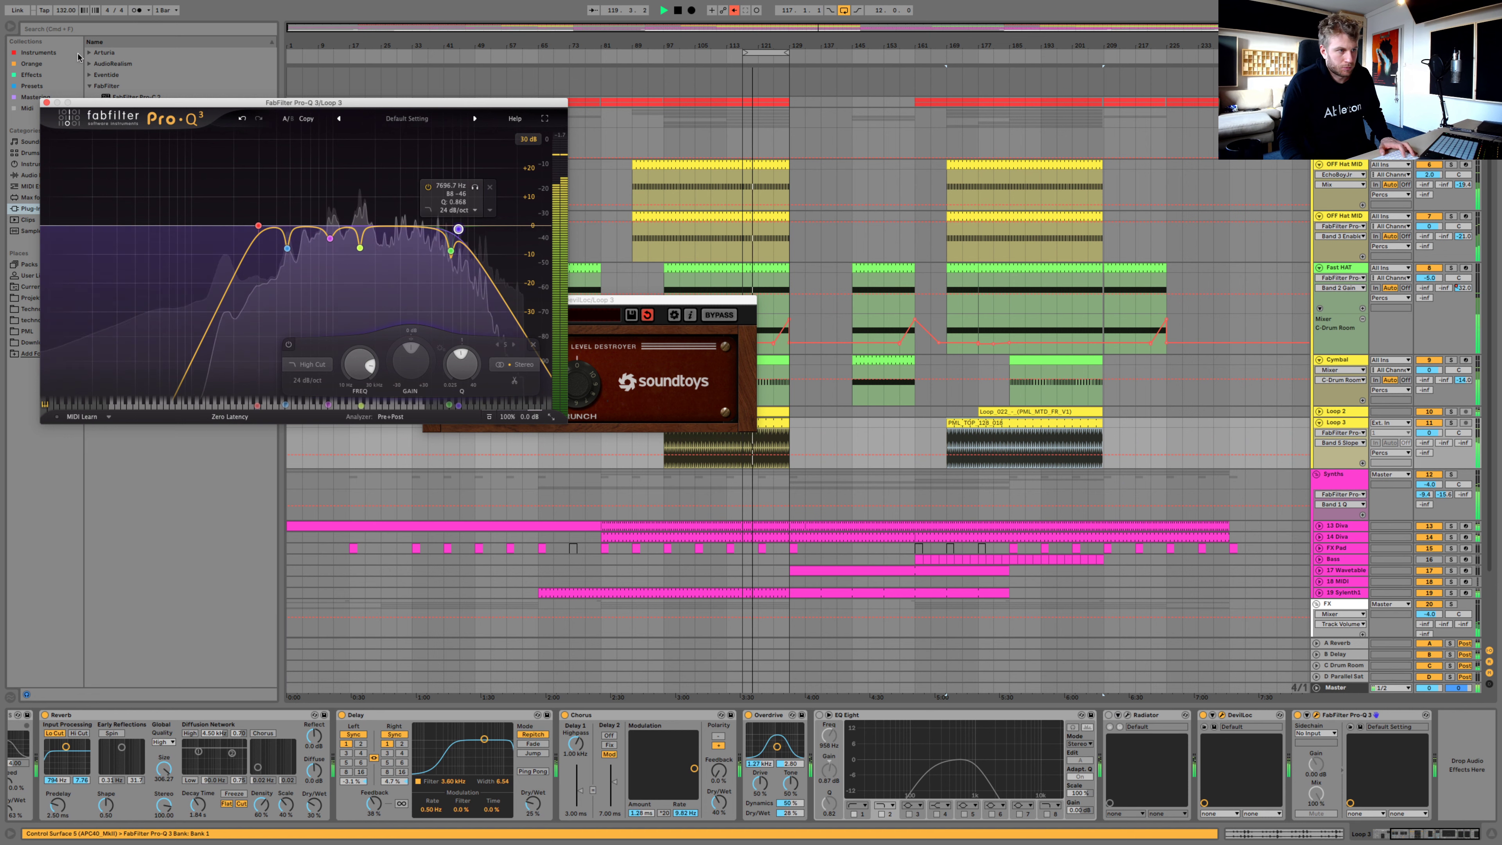
pyautogui.click(46, 102)
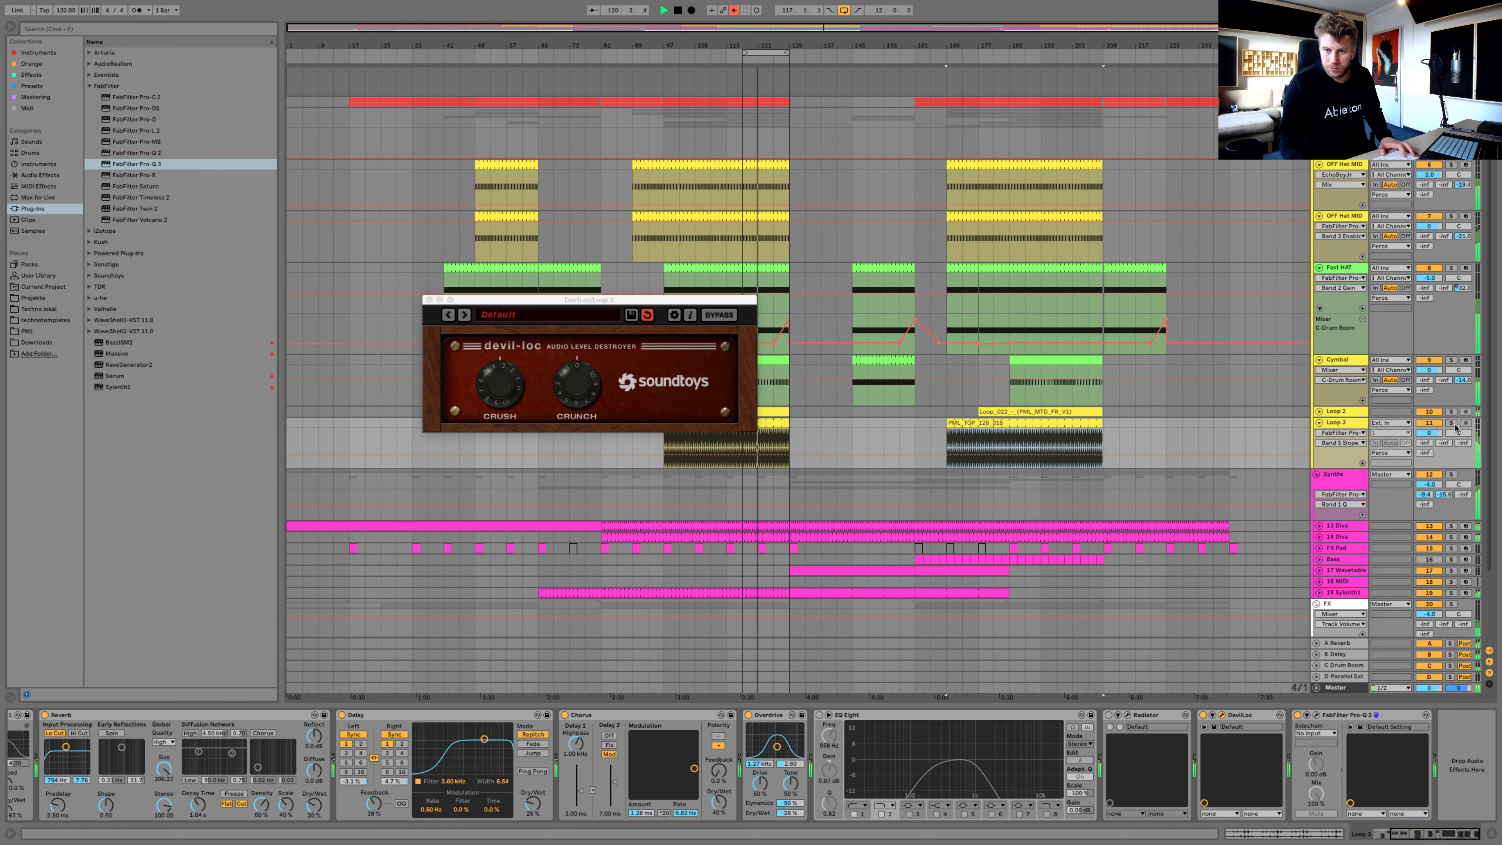
# Set Loop 3's volume to -14.0 dB and solo the Percs group, with the DevilLoc window closed
pyautogui.moveTo(1431, 433)
pyautogui.mouseDown()
pyautogui.moveTo(1430, 473)
pyautogui.moveTo(1430, 458)
pyautogui.mouseUp()
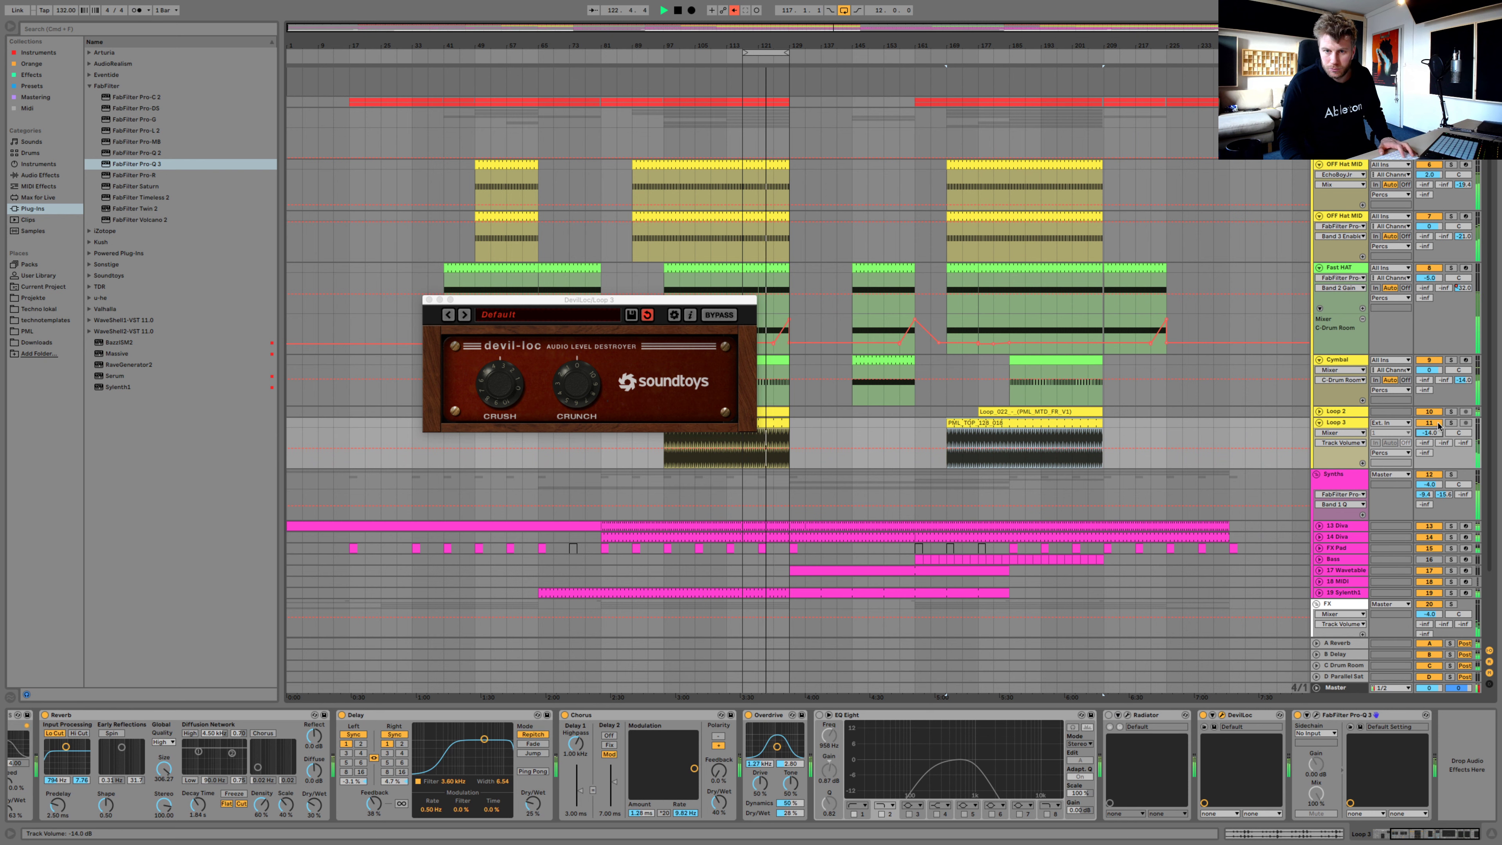
pyautogui.click(1451, 112)
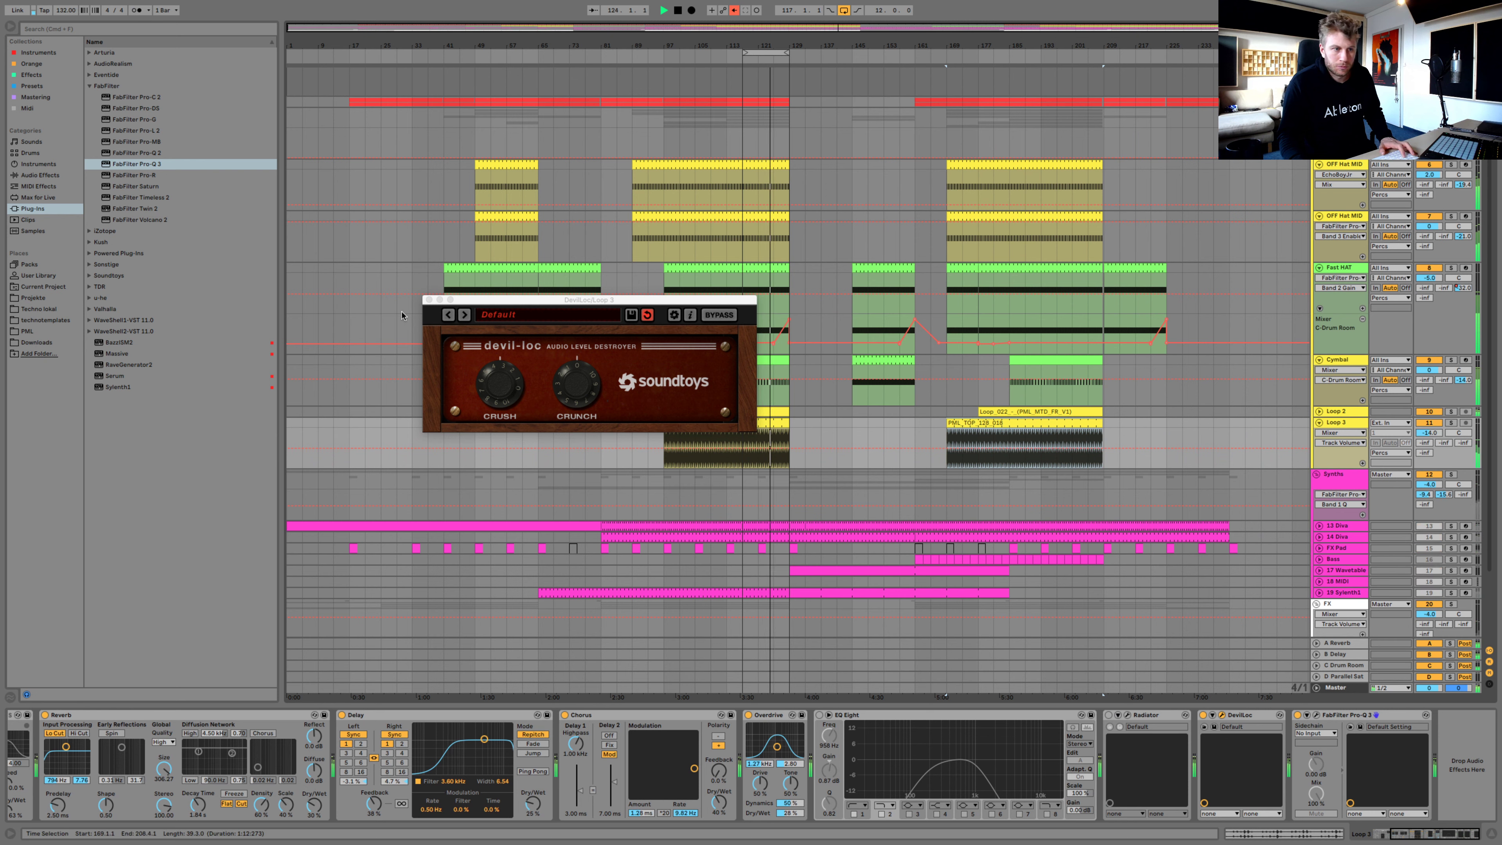
pyautogui.click(429, 300)
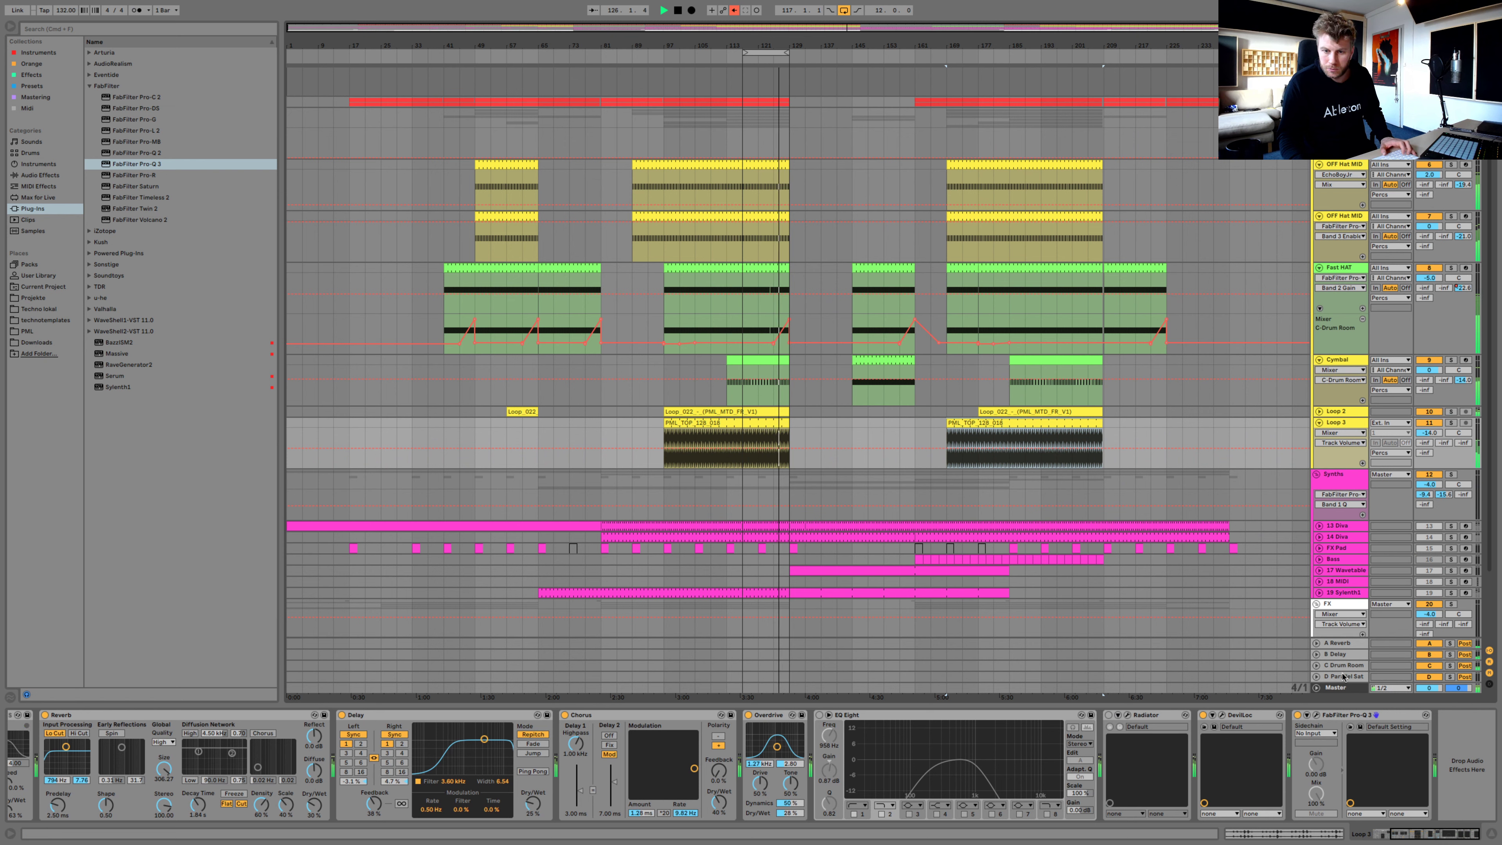
# Add the Waves Abbey Road Saturator Stereo after Hat EQ on the Percs group
pyautogui.click(1338, 112)
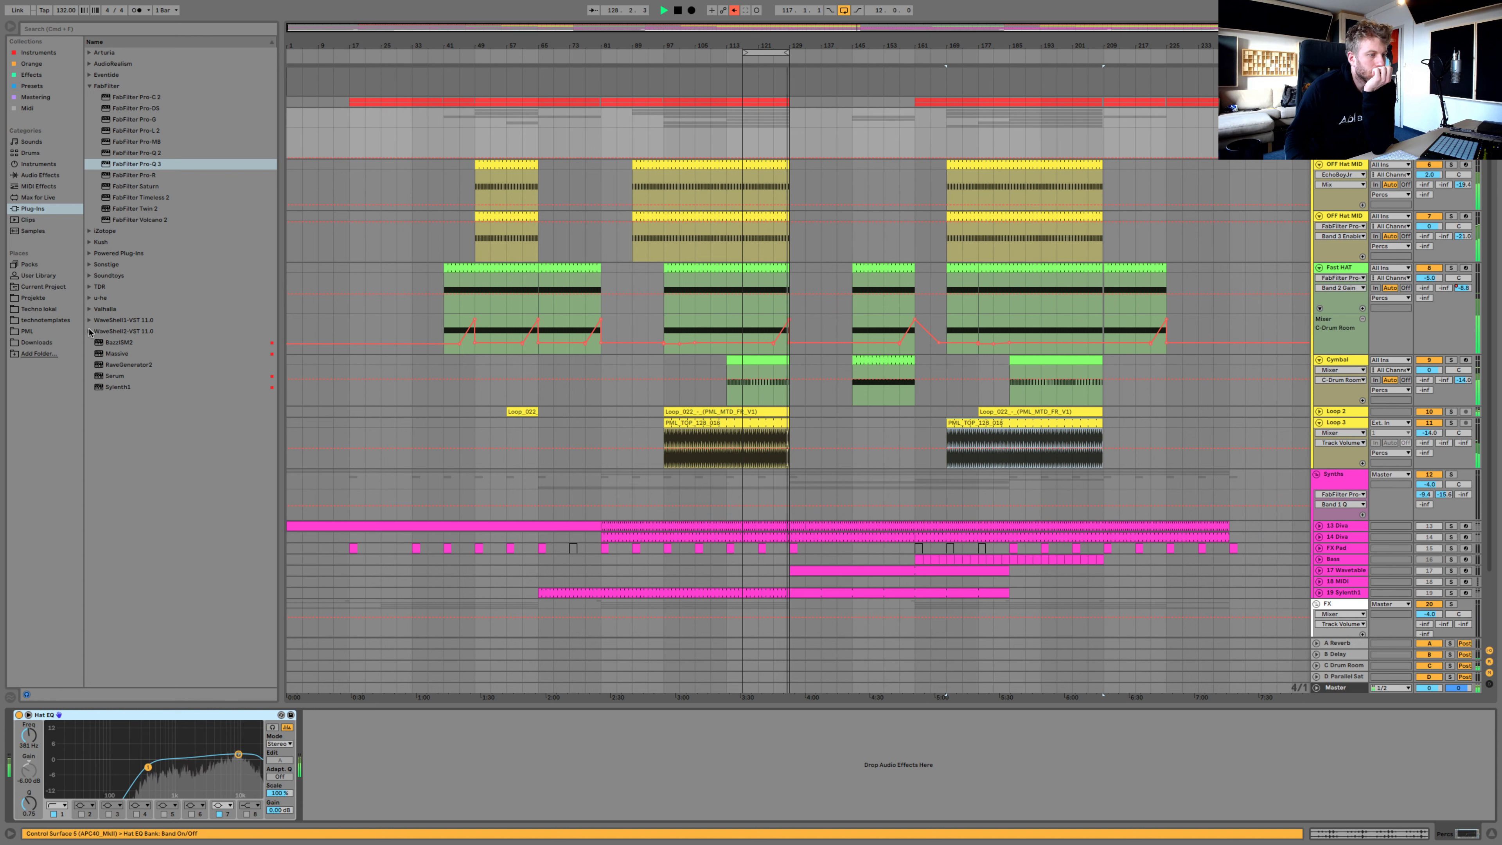
pyautogui.click(146, 331)
pyautogui.press('Down')
pyautogui.press('Down')
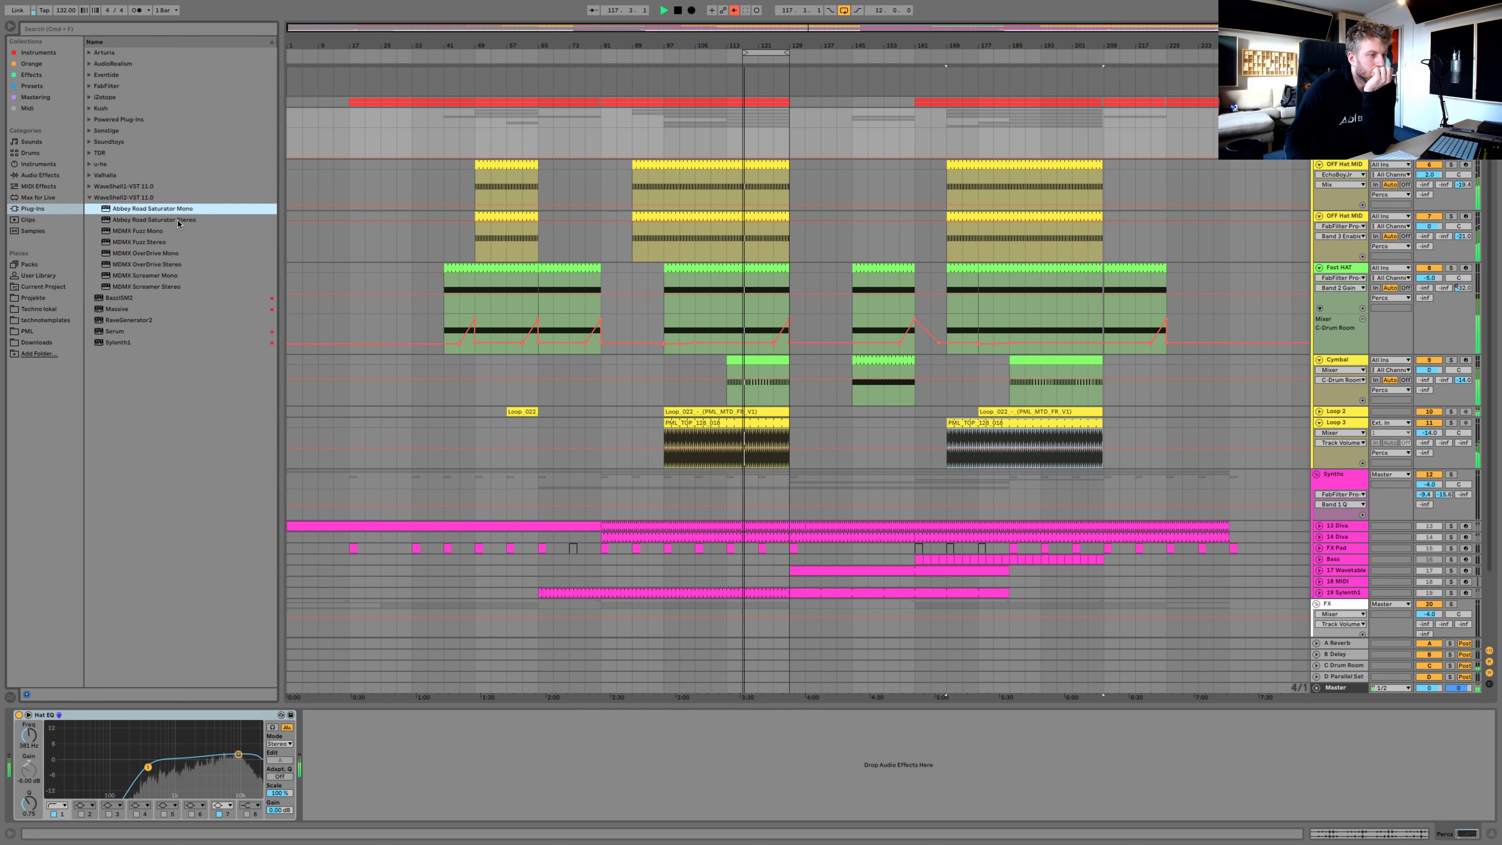
pyautogui.press('Return')
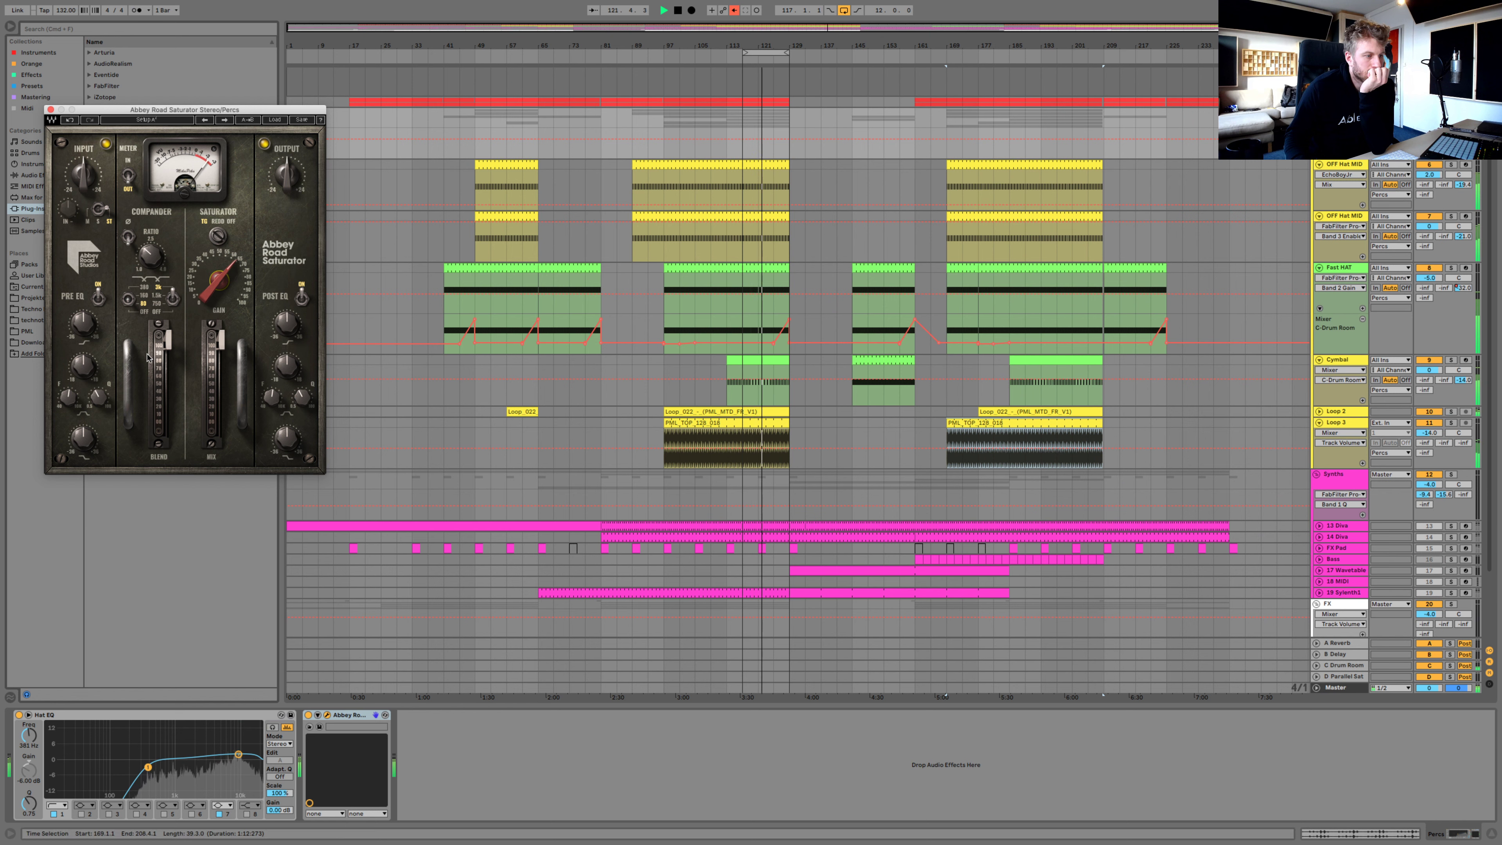
# Set the Abbey Road Saturator's Mix to about 25, comparing it with the device bypassed, and close its window
pyautogui.moveTo(220, 342); pyautogui.dragTo(220, 424)
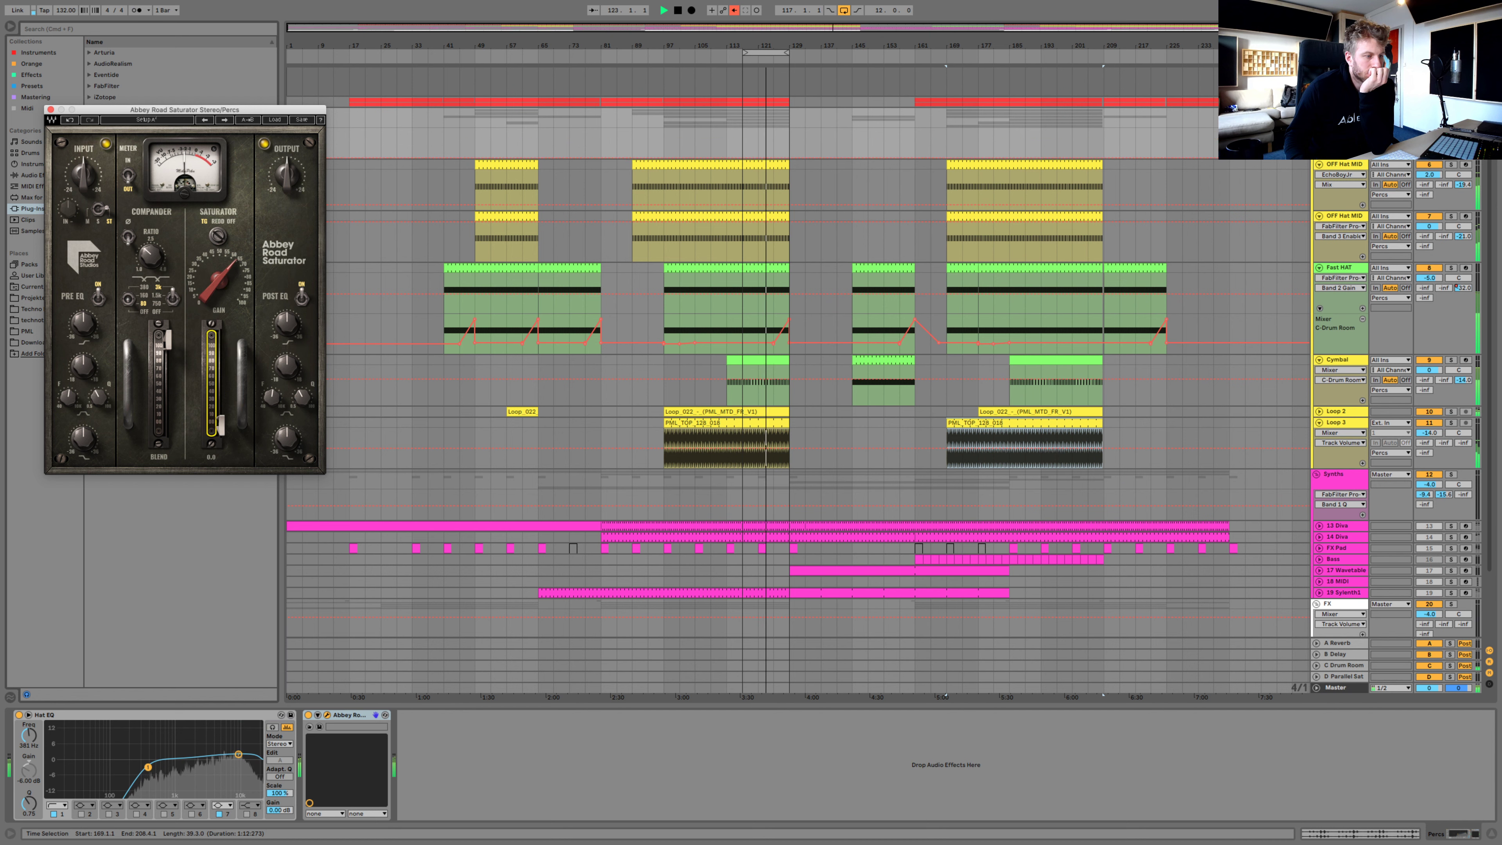
pyautogui.click(309, 715)
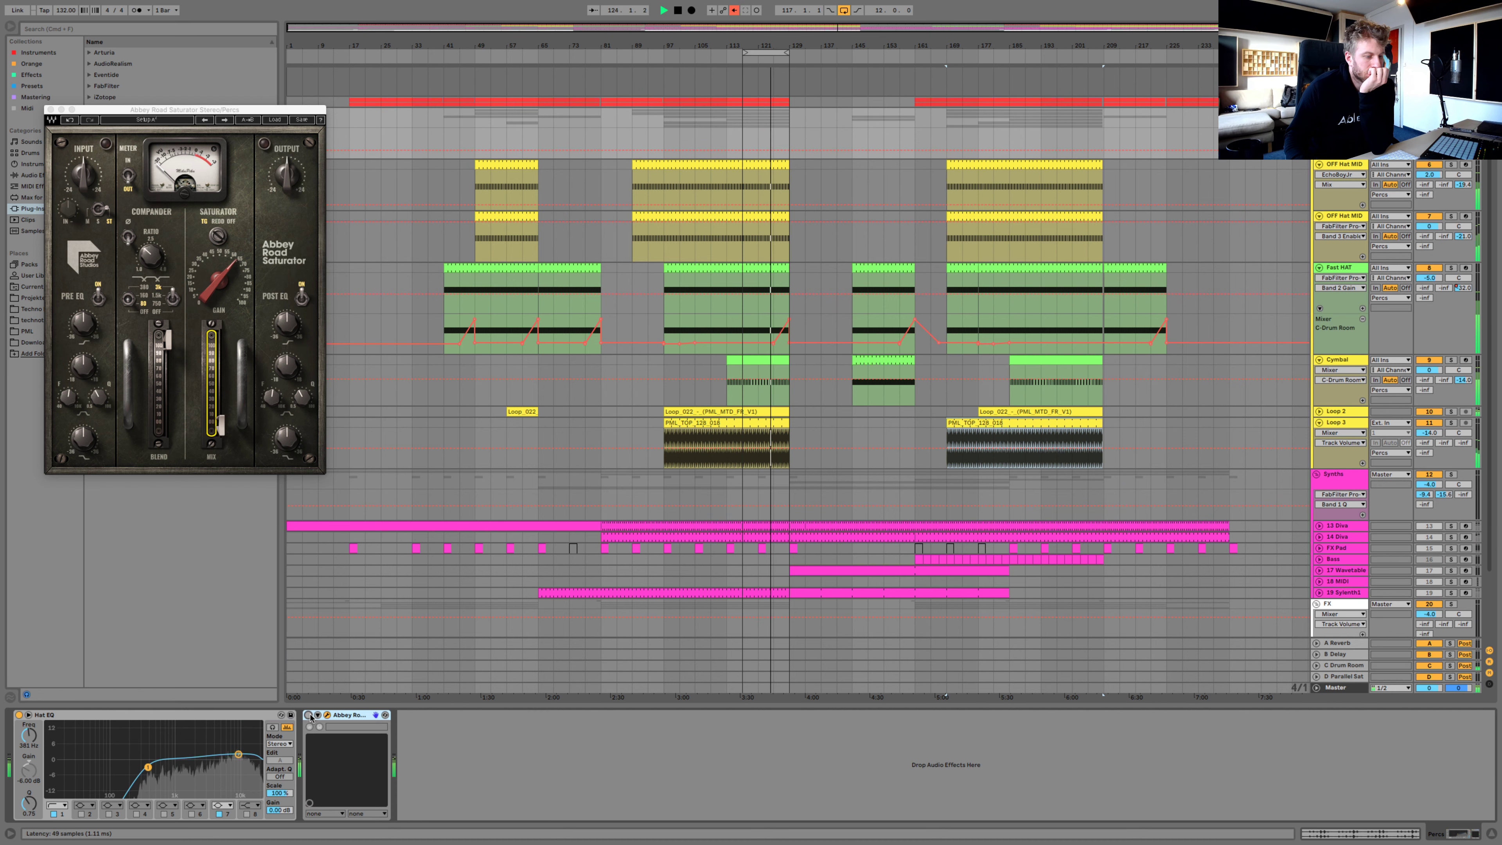
pyautogui.click(308, 715)
pyautogui.moveTo(220, 425); pyautogui.dragTo(221, 404)
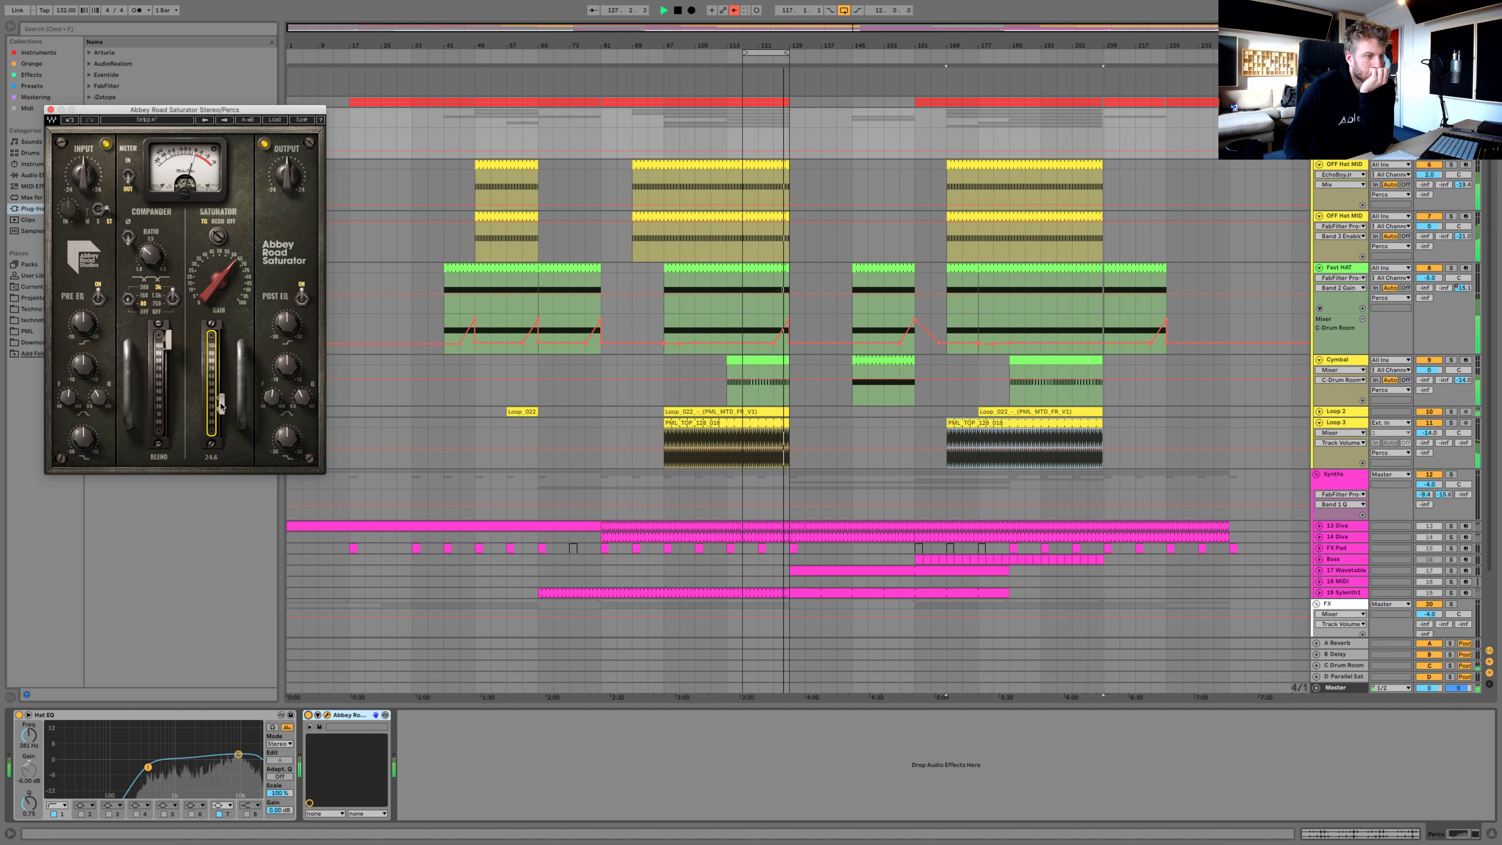
pyautogui.click(50, 110)
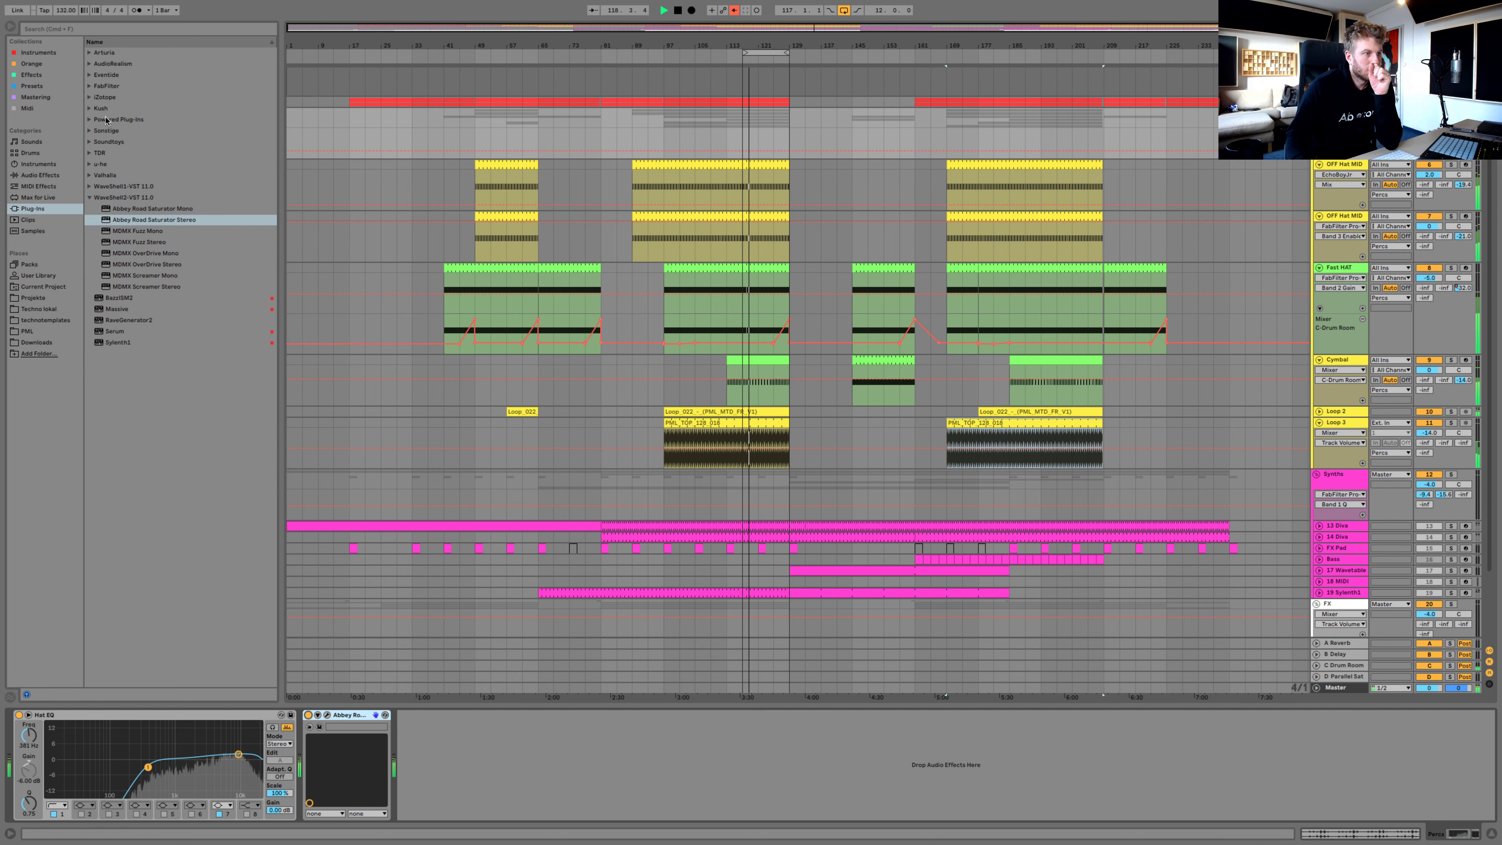
# Add FabFilter Pro-Q 3 after the saturator on the Percs group and create a bell dip of about -2 dB near 17.4 kHz
pyautogui.click(102, 87)
pyautogui.click(90, 86)
pyautogui.click(155, 165)
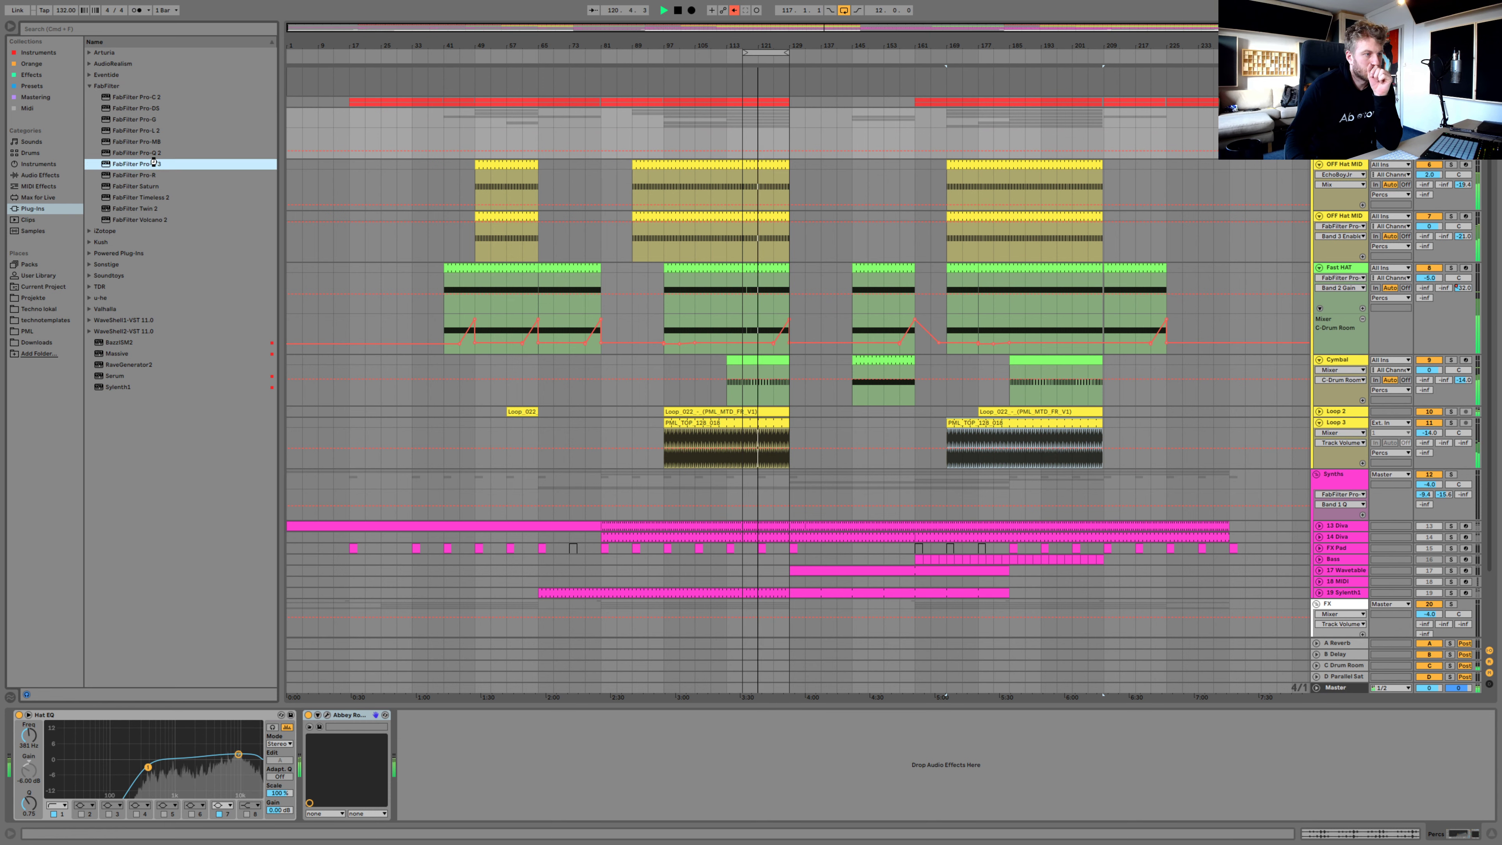
pyautogui.doubleClick(151, 164)
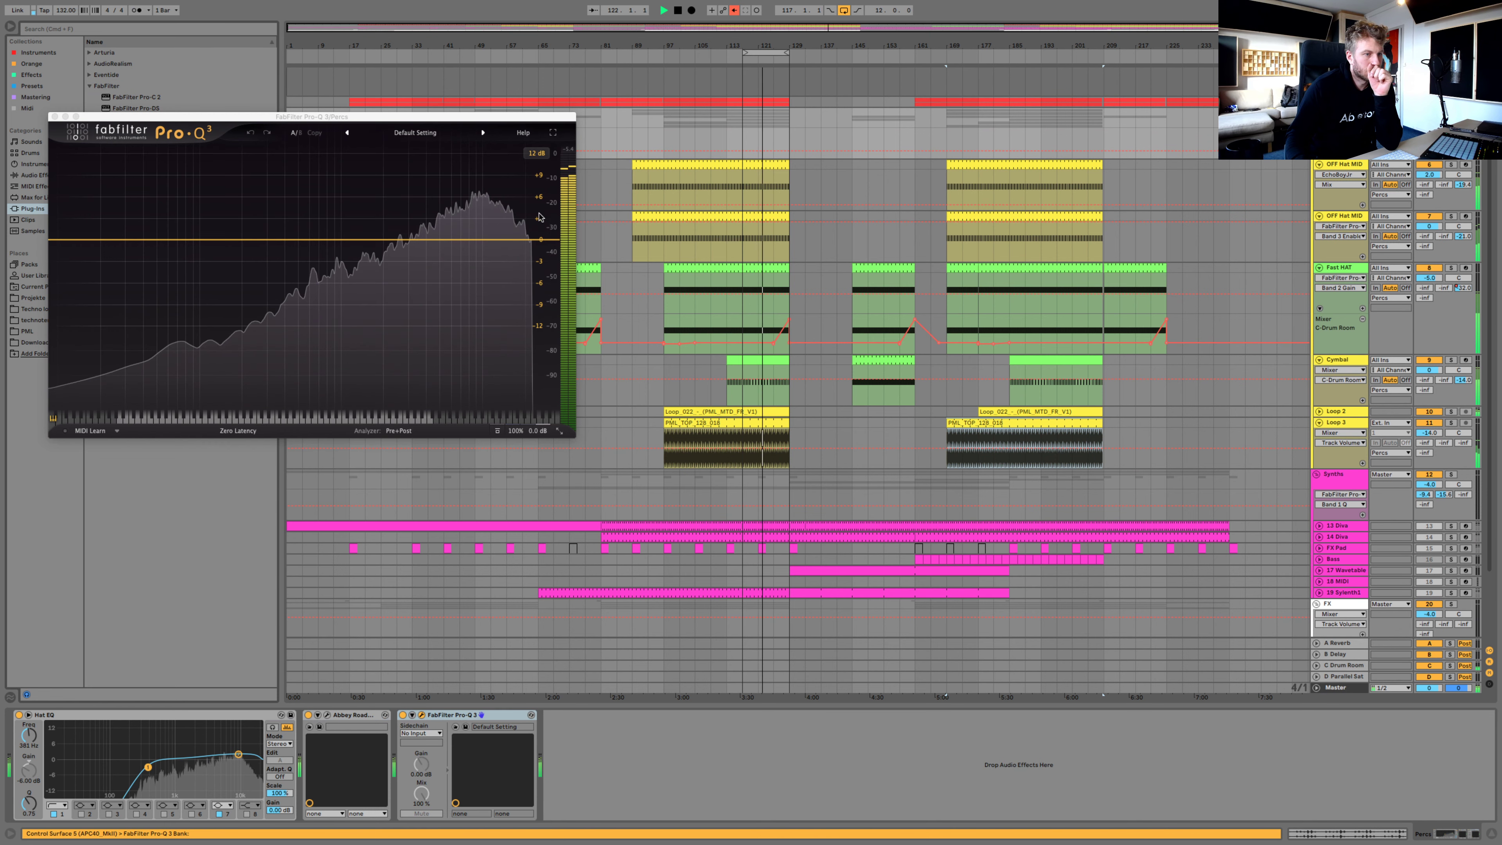
pyautogui.moveTo(479, 242); pyautogui.dragTo(517, 254)
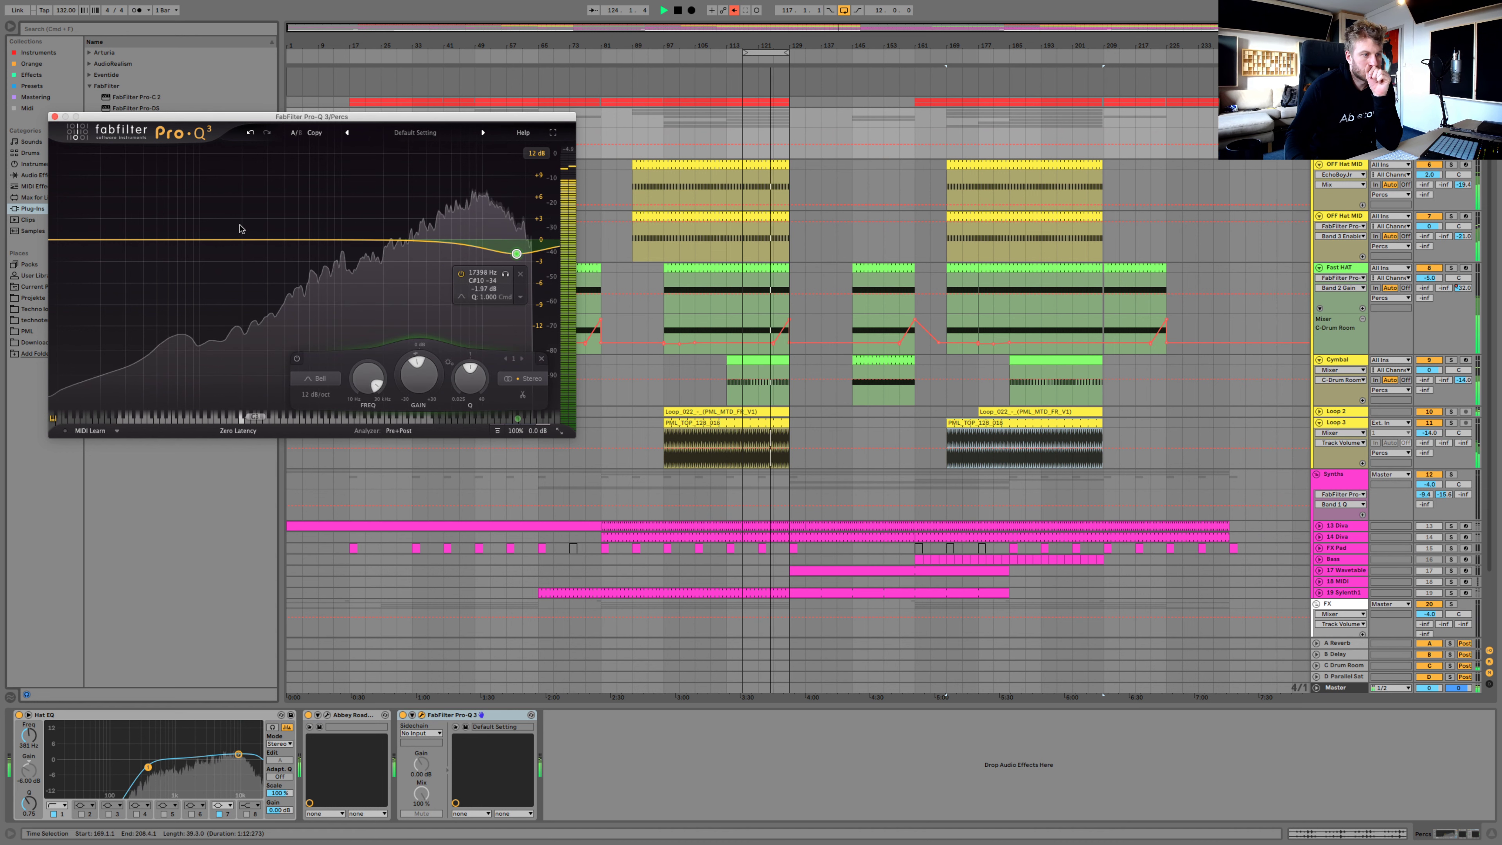
# Add a bell dip of about -6 dB near 787 Hz in the Percs Pro-Q 3, compare the saturator bypassed, and close the EQ window
pyautogui.moveTo(408, 241); pyautogui.dragTo(325, 356)
pyautogui.moveTo(327, 285)
pyautogui.mouseDown()
pyautogui.moveTo(325, 333)
pyautogui.moveTo(328, 258)
pyautogui.mouseUp()
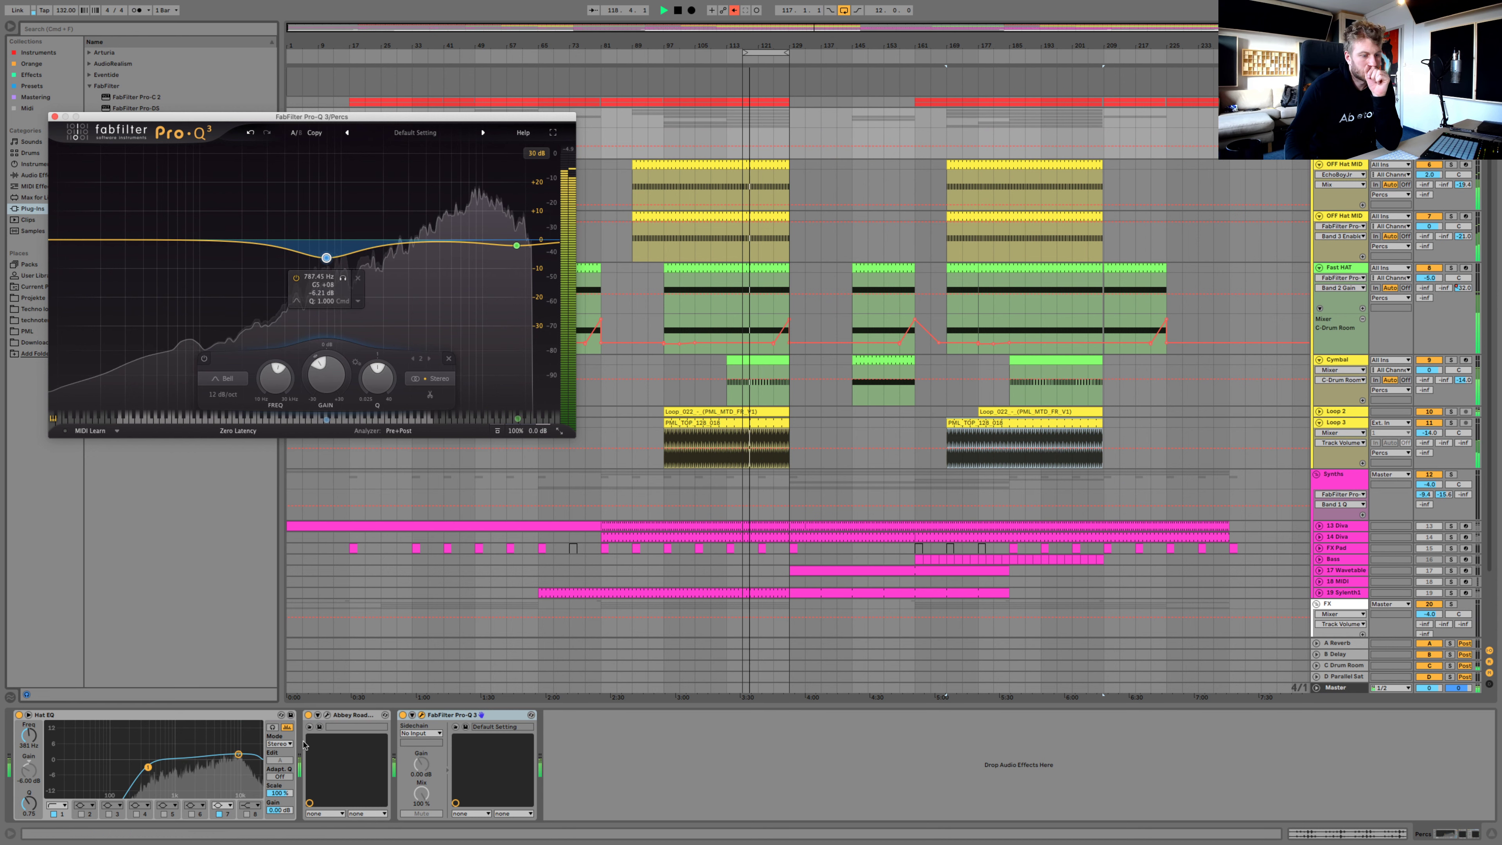
pyautogui.click(308, 715)
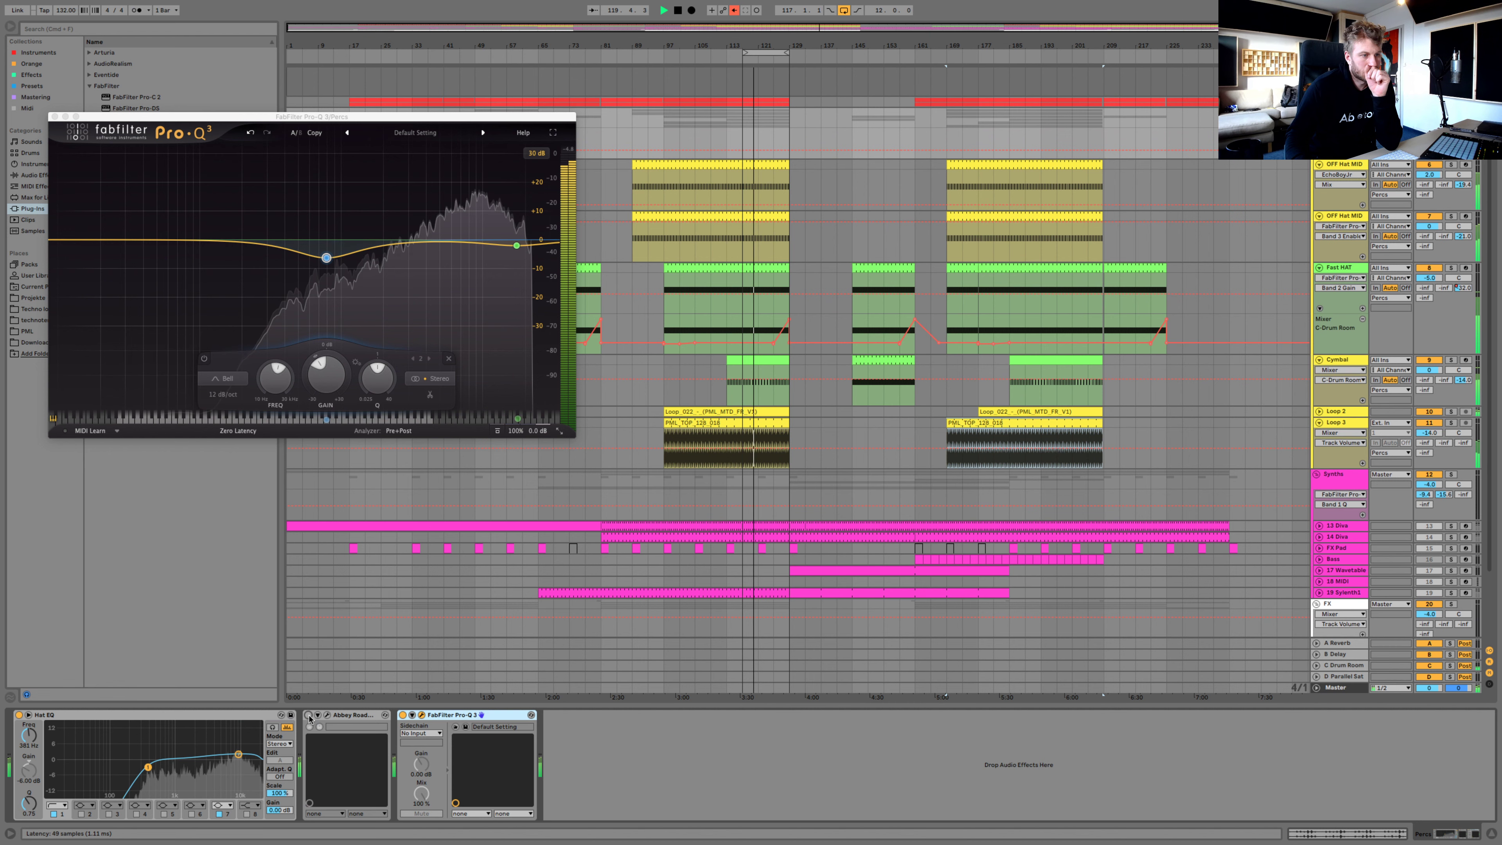
pyautogui.click(308, 716)
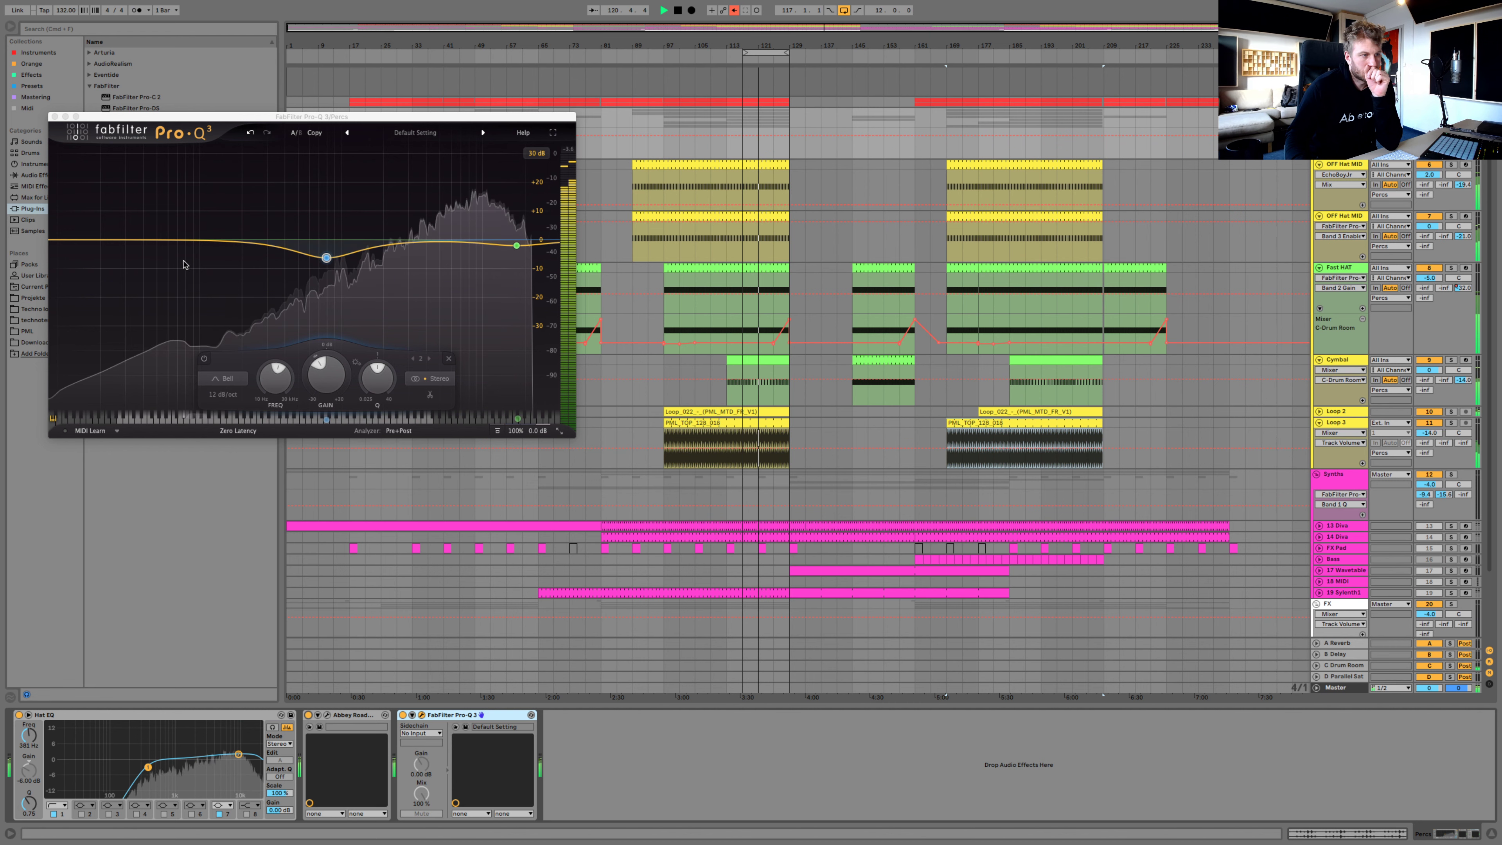
pyautogui.click(54, 117)
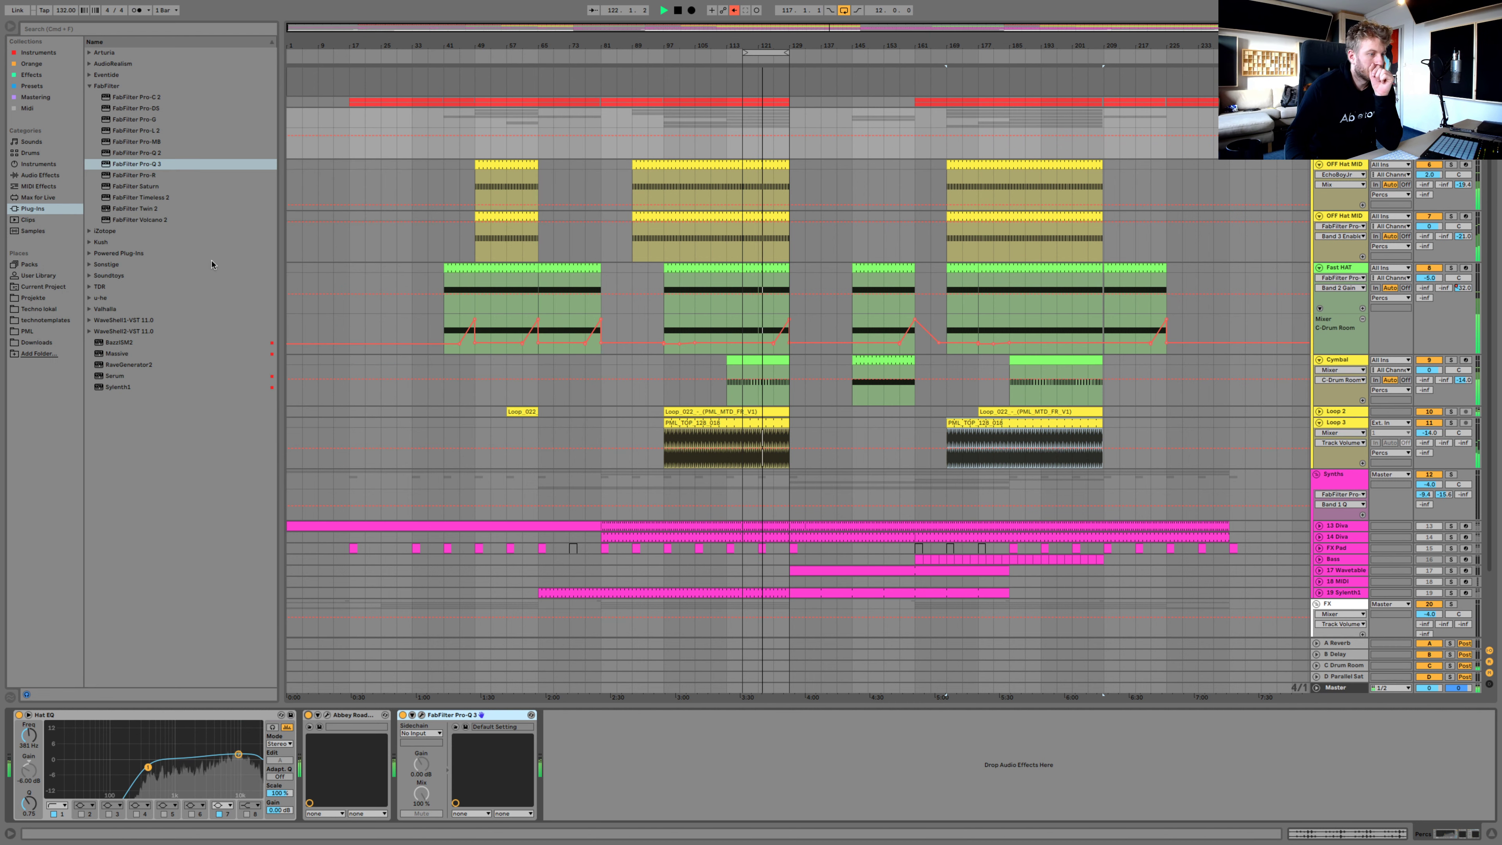
# Reopen the Abbey Road Saturator, set the saturation amount to about 77 with Mix fully up, and bring Mix down to about 36
pyautogui.click(328, 717)
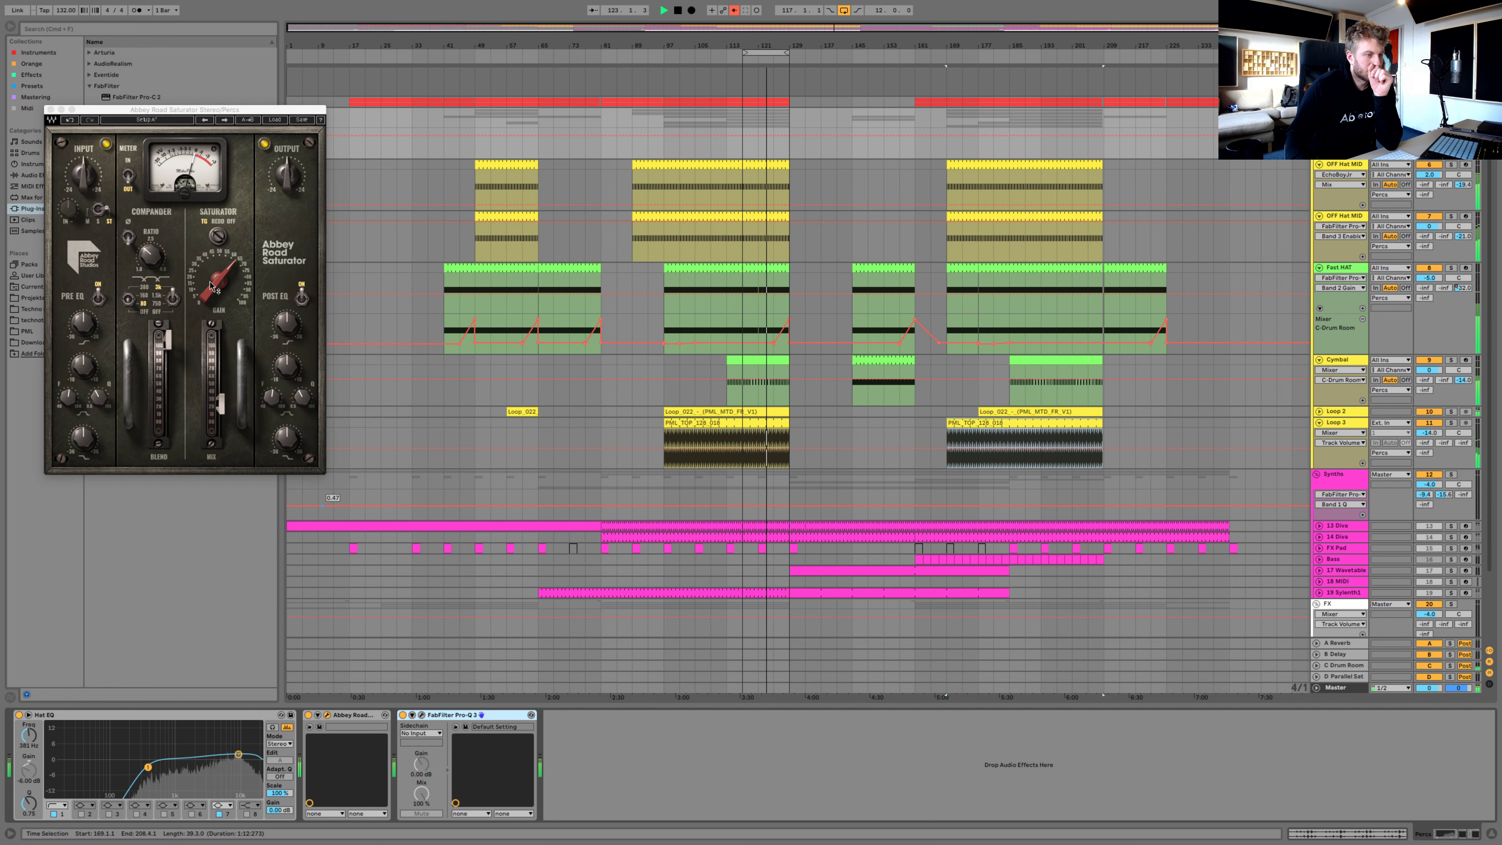
pyautogui.moveTo(221, 376); pyautogui.dragTo(221, 340)
pyautogui.moveTo(218, 288)
pyautogui.mouseDown()
pyautogui.moveTo(217, 264)
pyautogui.moveTo(218, 307)
pyautogui.moveTo(203, 288)
pyautogui.mouseUp()
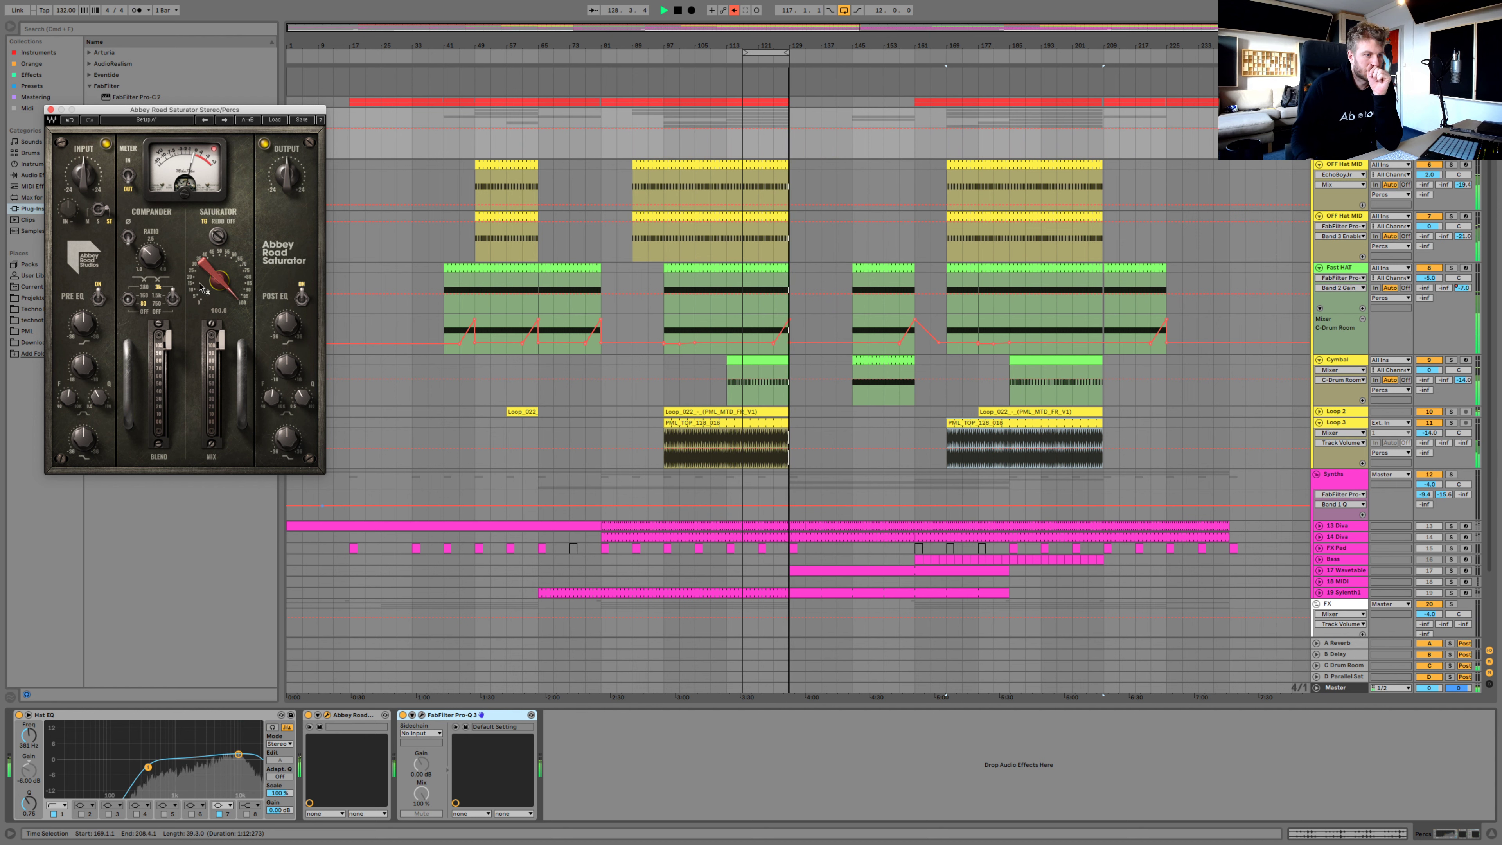
pyautogui.moveTo(204, 289); pyautogui.dragTo(203, 288)
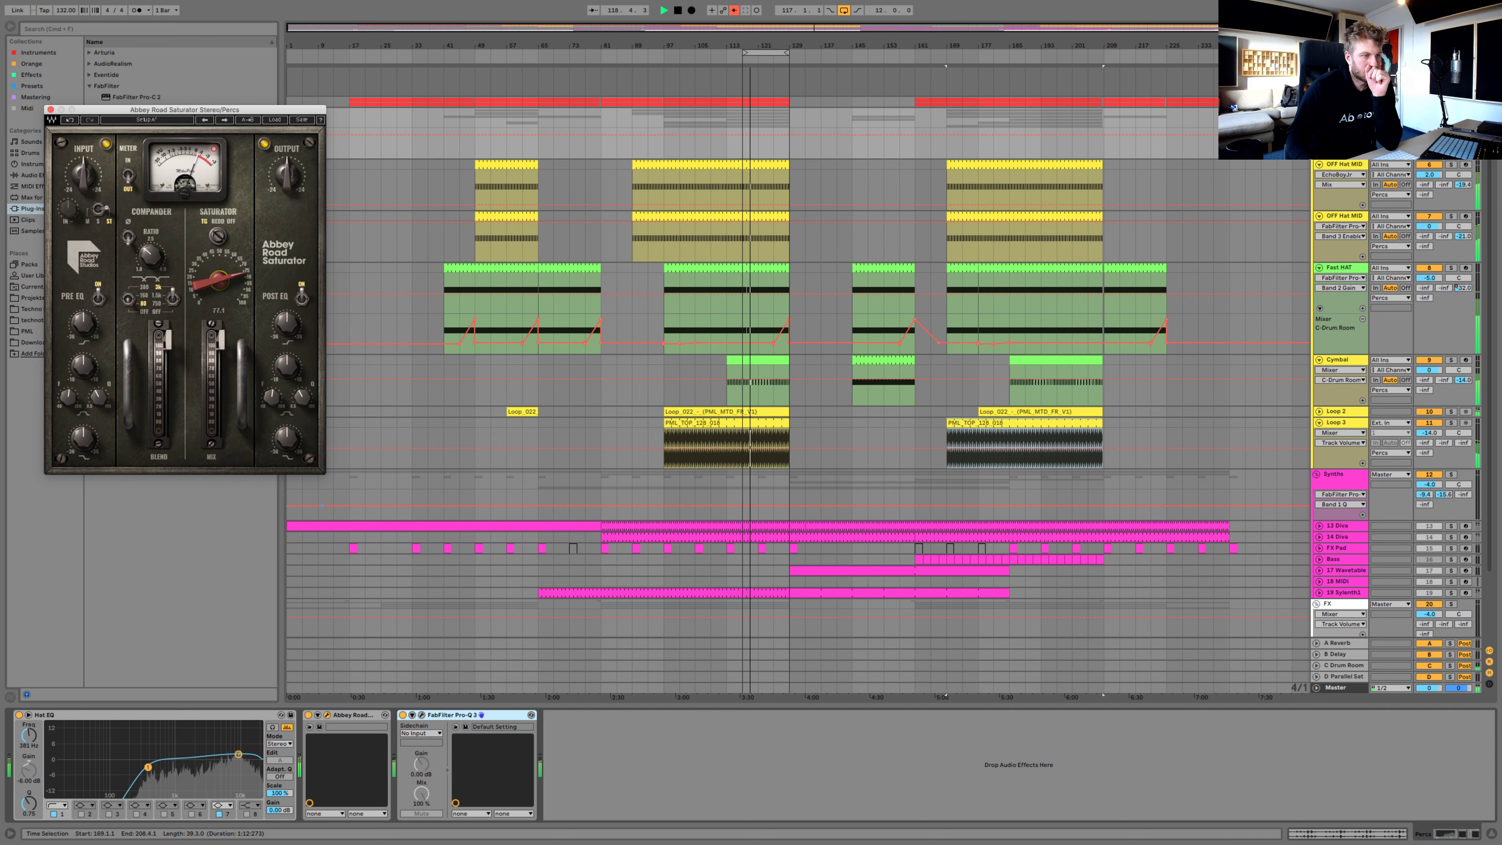
pyautogui.moveTo(223, 349); pyautogui.dragTo(220, 394)
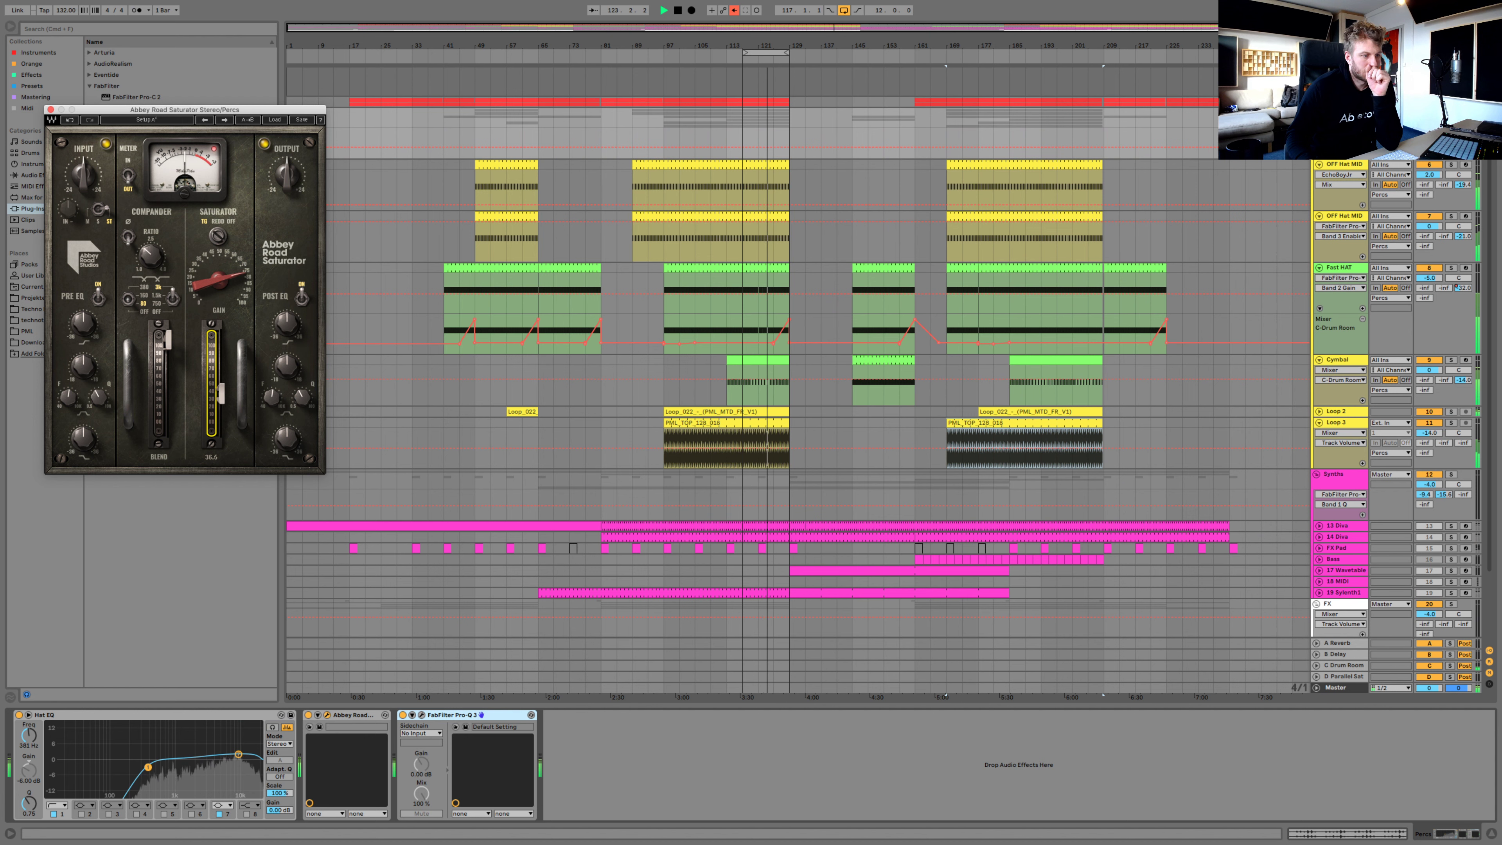
# Try Hat EQ after the Abbey Road Saturator in the Percs chain, undo the move, and deactivate Hat EQ
pyautogui.moveTo(224, 716); pyautogui.dragTo(421, 715)
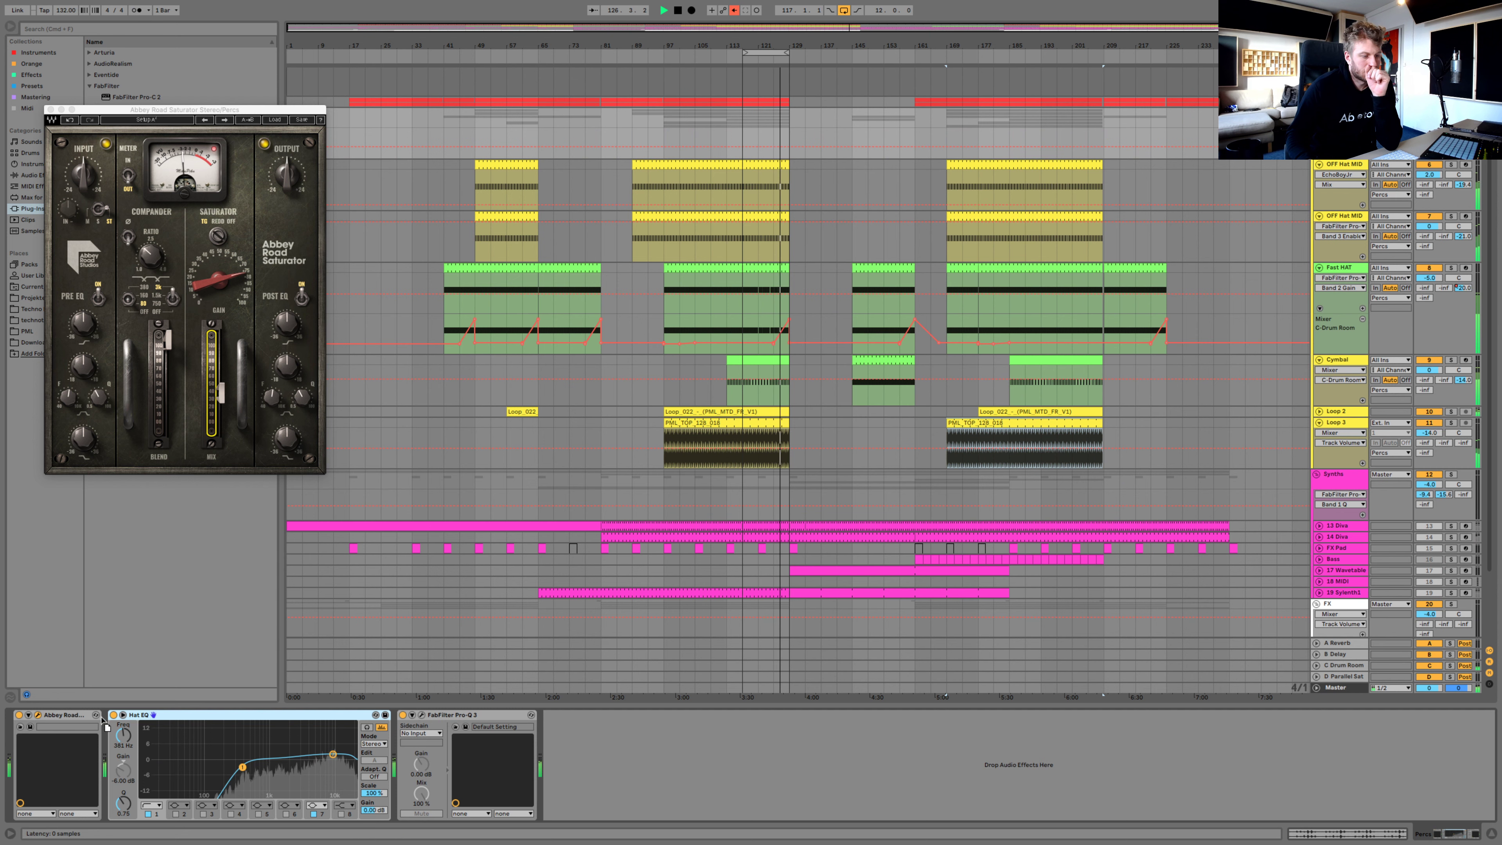
pyautogui.press('super+z')
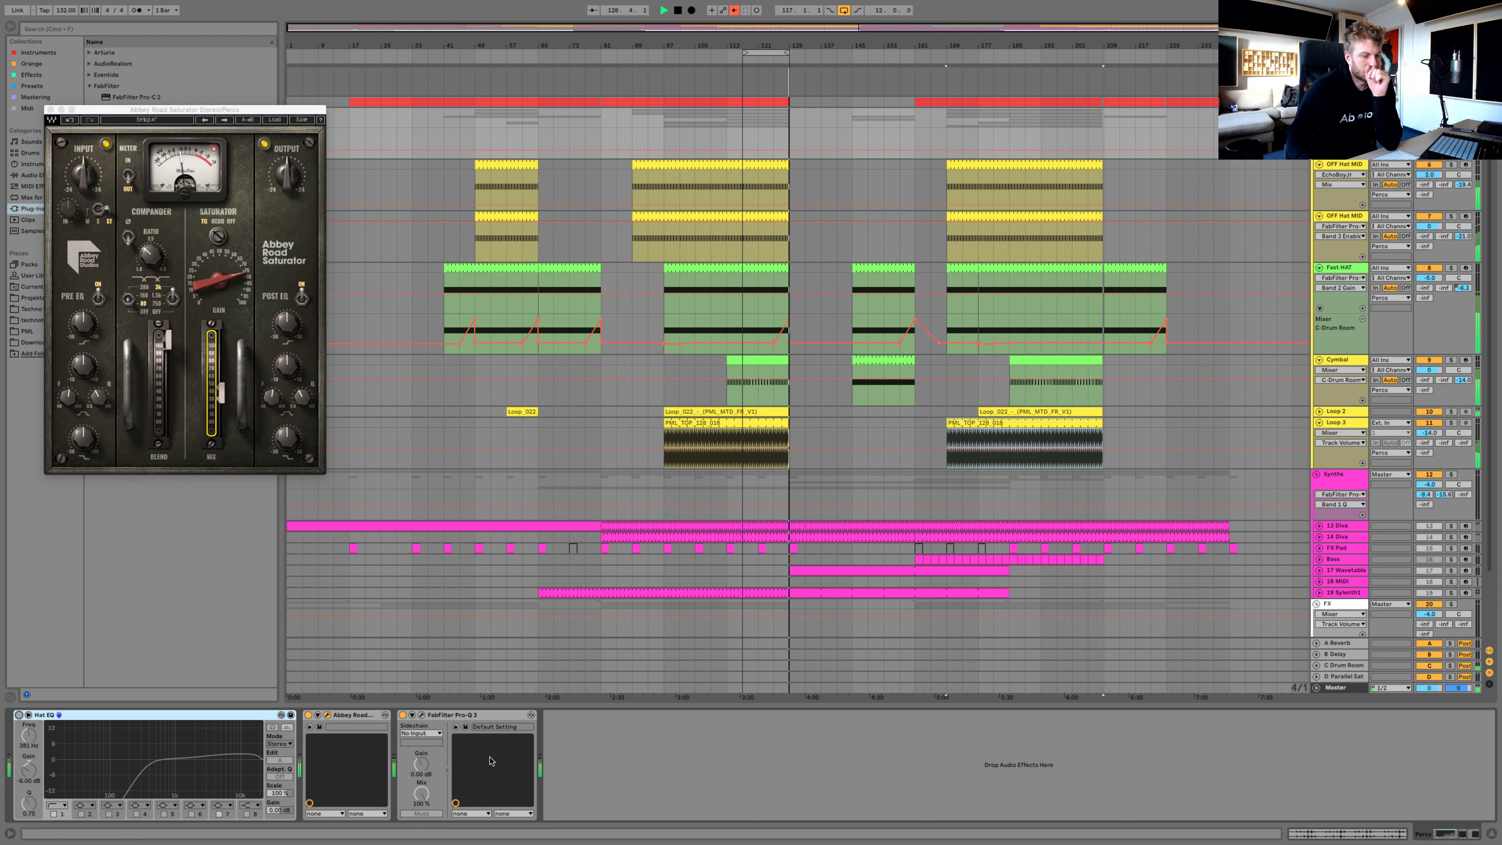
# Add a 24 dB/oct low cut near 255 Hz in the Percs Pro-Q 3 and close both plug-in windows
pyautogui.click(423, 716)
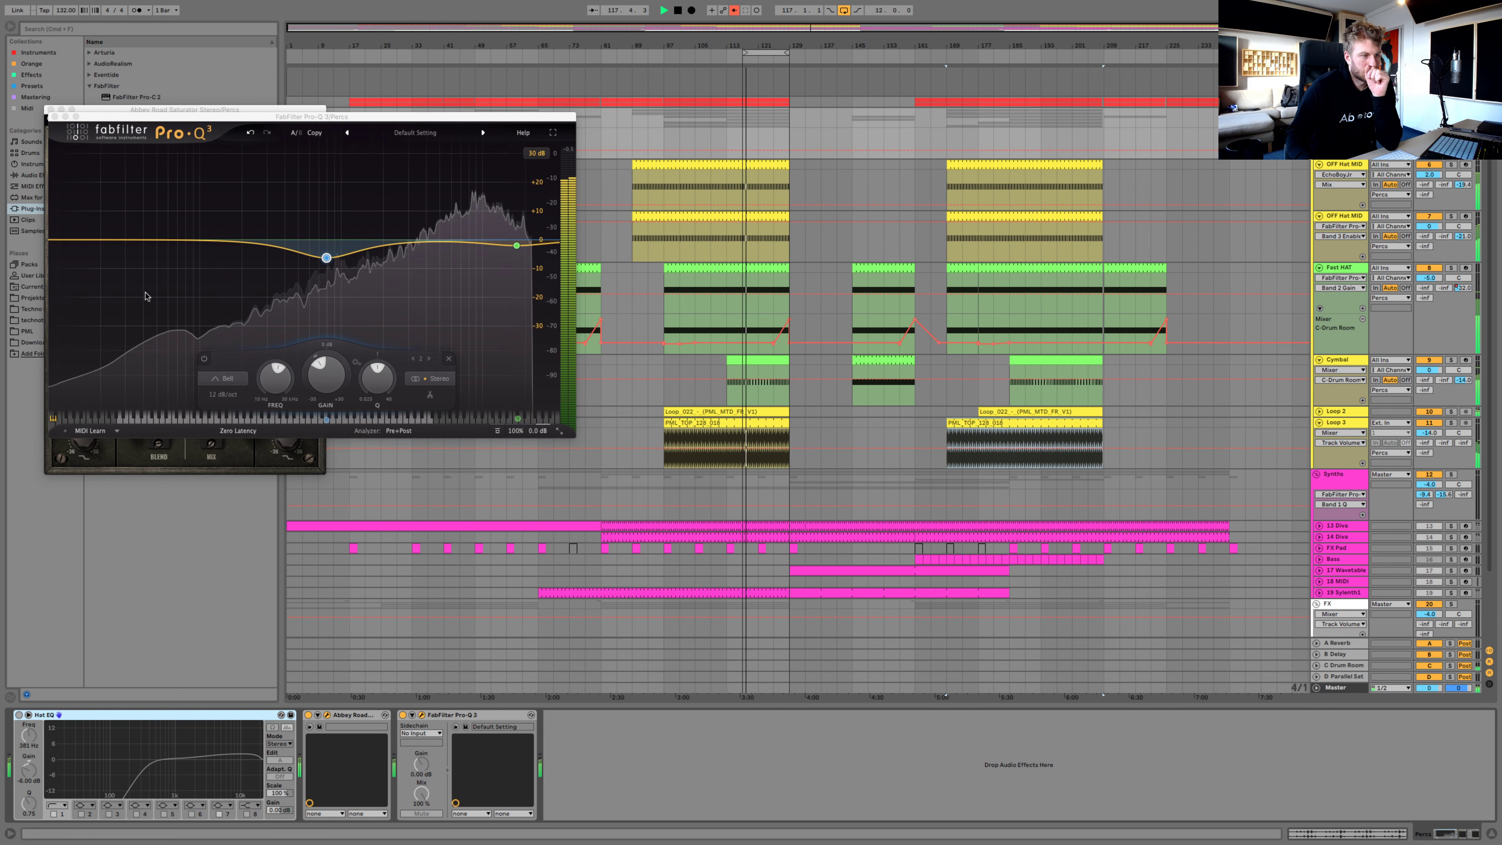
pyautogui.doubleClick(114, 240)
pyautogui.moveTo(91, 243); pyautogui.dragTo(67, 241)
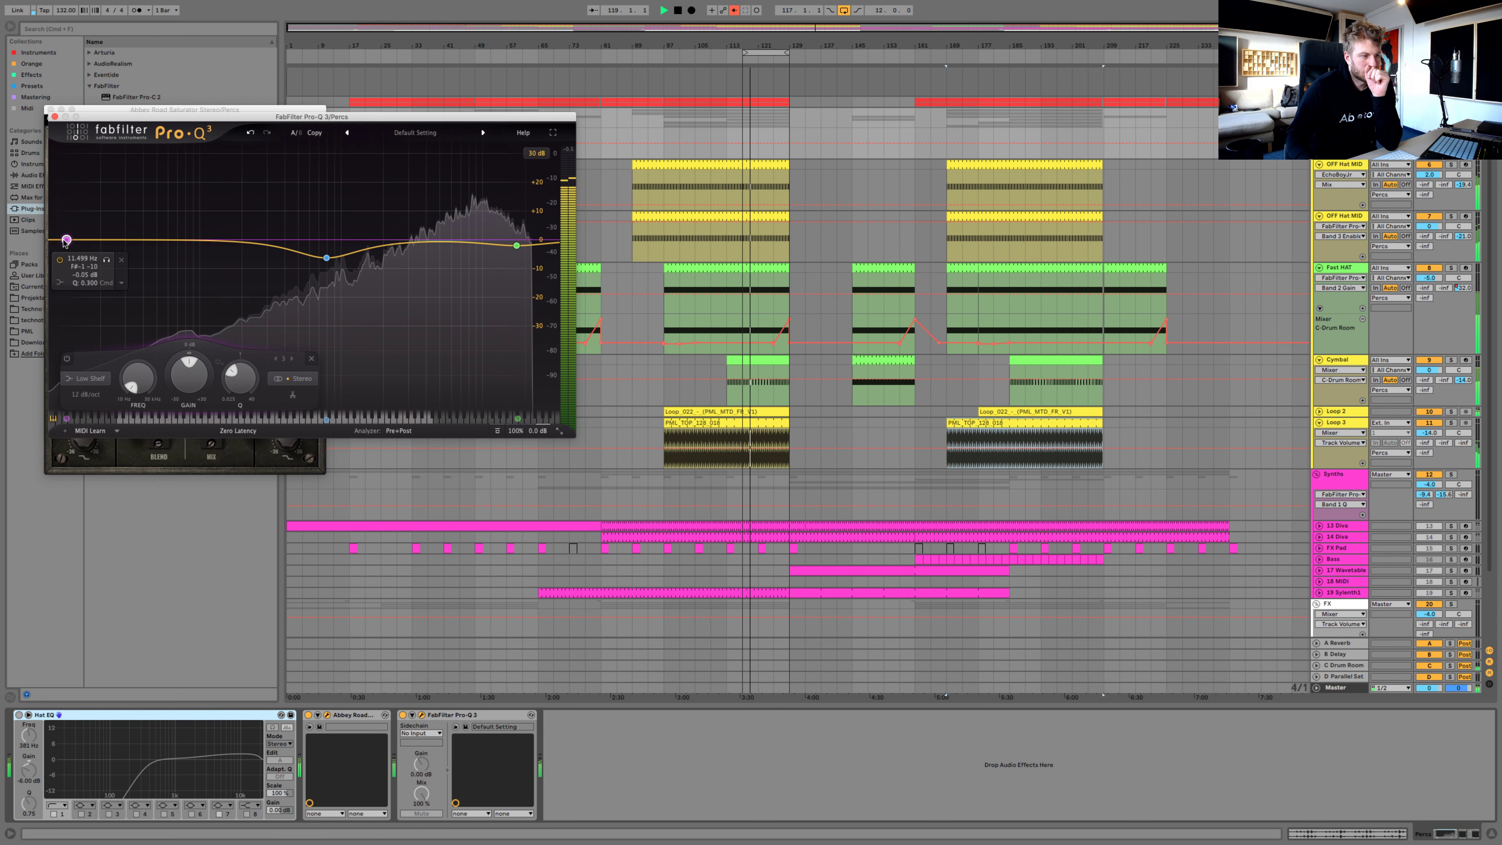
pyautogui.scroll(1, 84, 380)
pyautogui.scroll(-2, 84, 380)
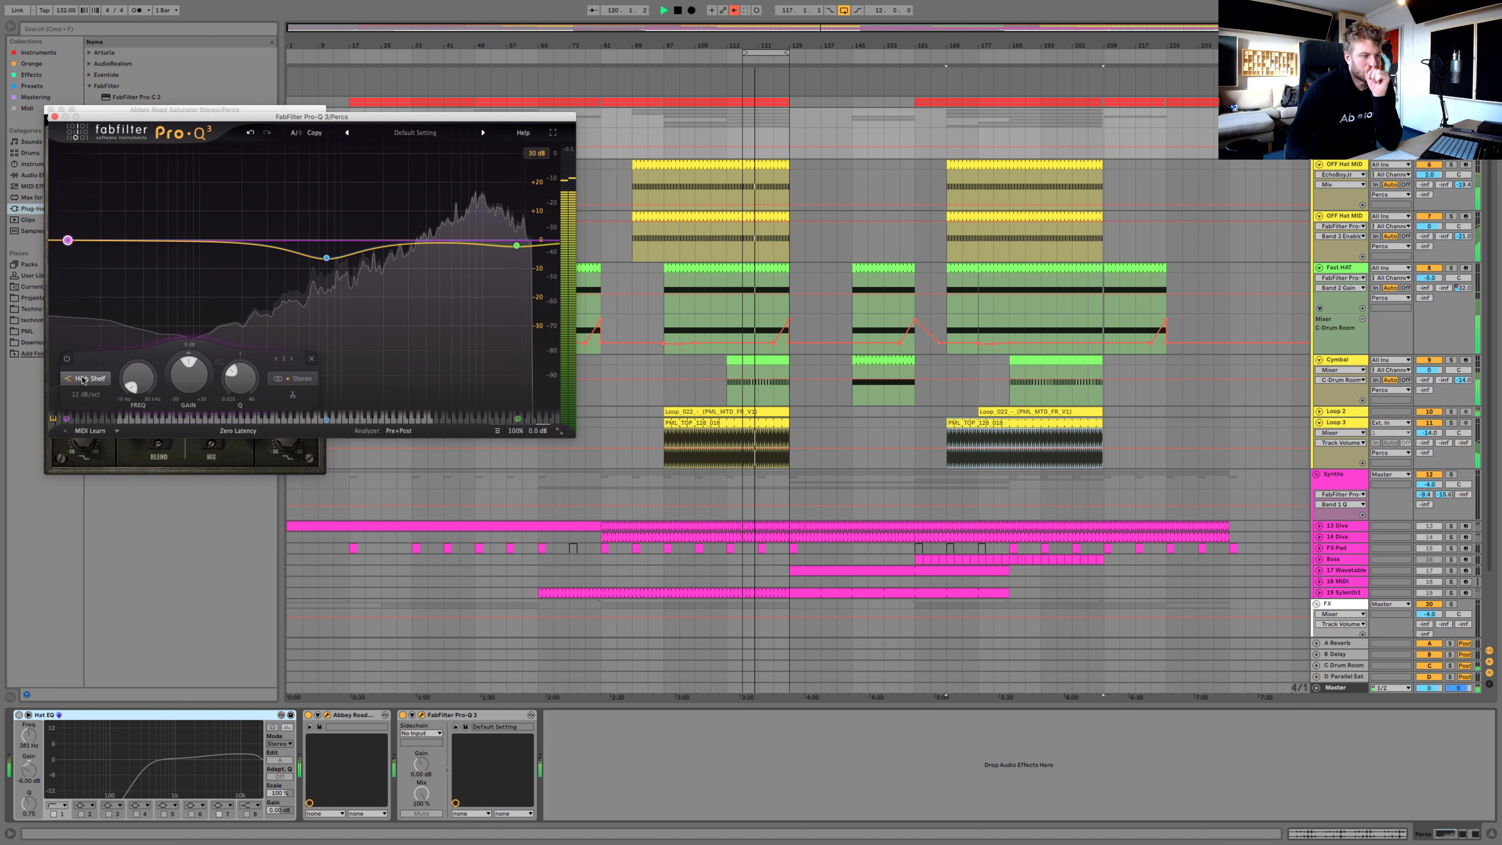
pyautogui.moveTo(66, 273); pyautogui.dragTo(256, 248)
pyautogui.scroll(3, 220, 270)
pyautogui.scroll(-1, 219, 270)
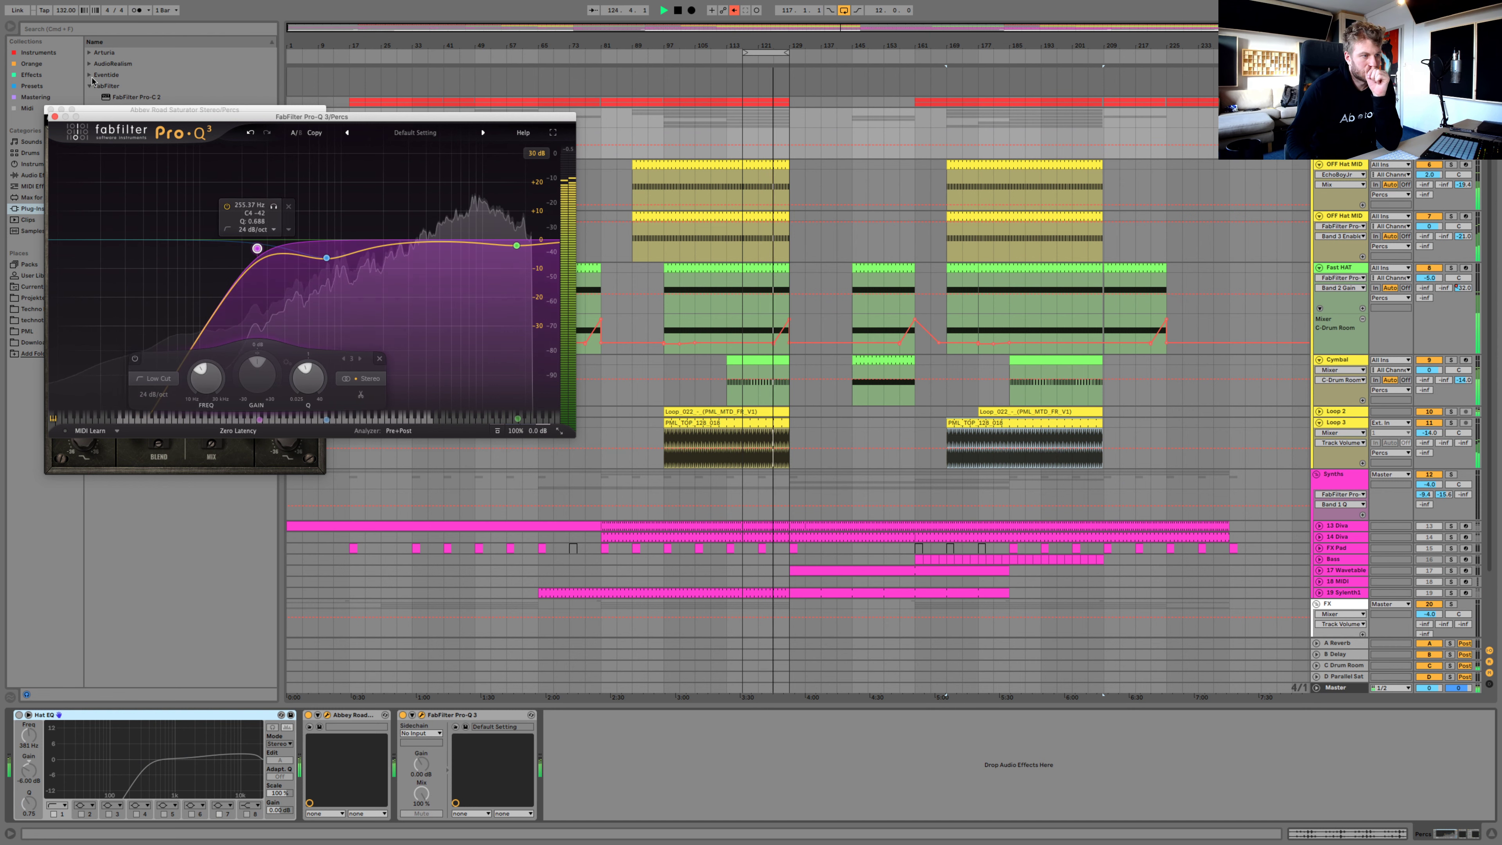
pyautogui.click(54, 117)
pyautogui.click(52, 110)
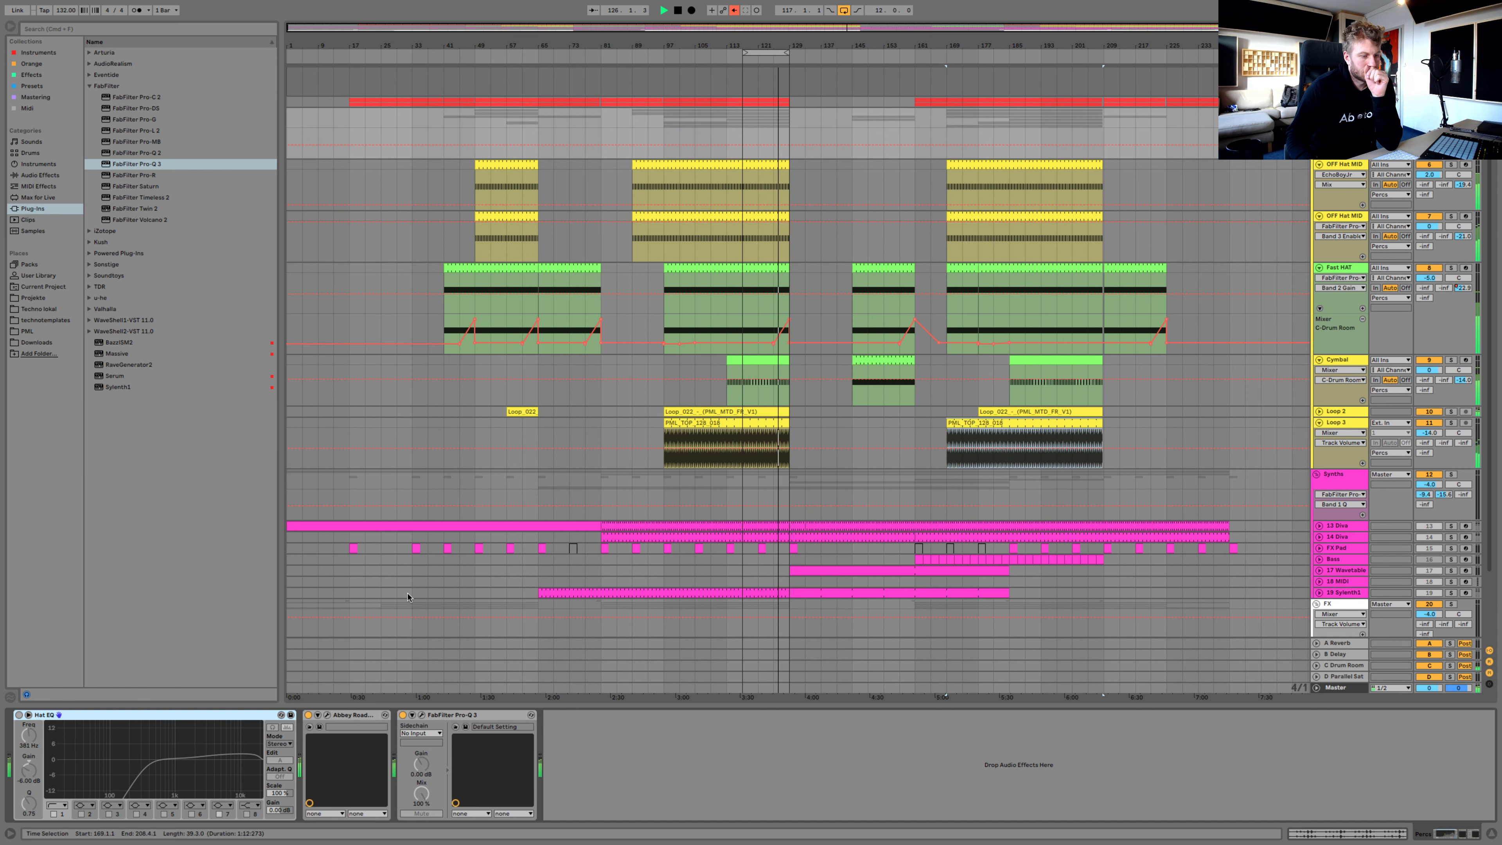
# In the Abbey Road Saturator, raise Mix to slightly above 50, reduce the saturation amount and Blend a little, and close its window
pyautogui.click(329, 716)
pyautogui.moveTo(225, 400); pyautogui.dragTo(222, 367)
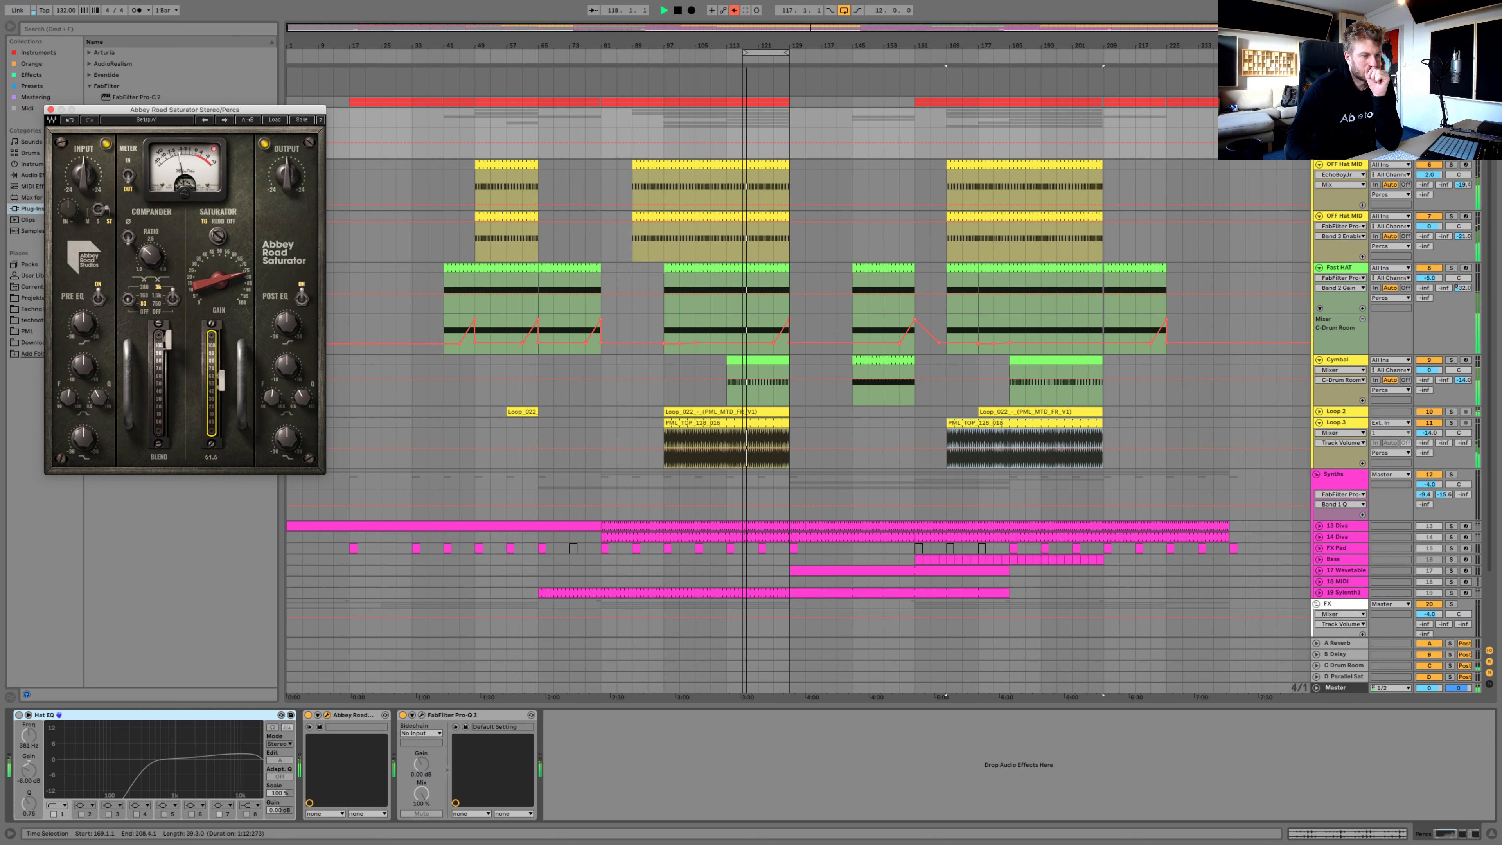
pyautogui.moveTo(202, 302); pyautogui.dragTo(202, 252)
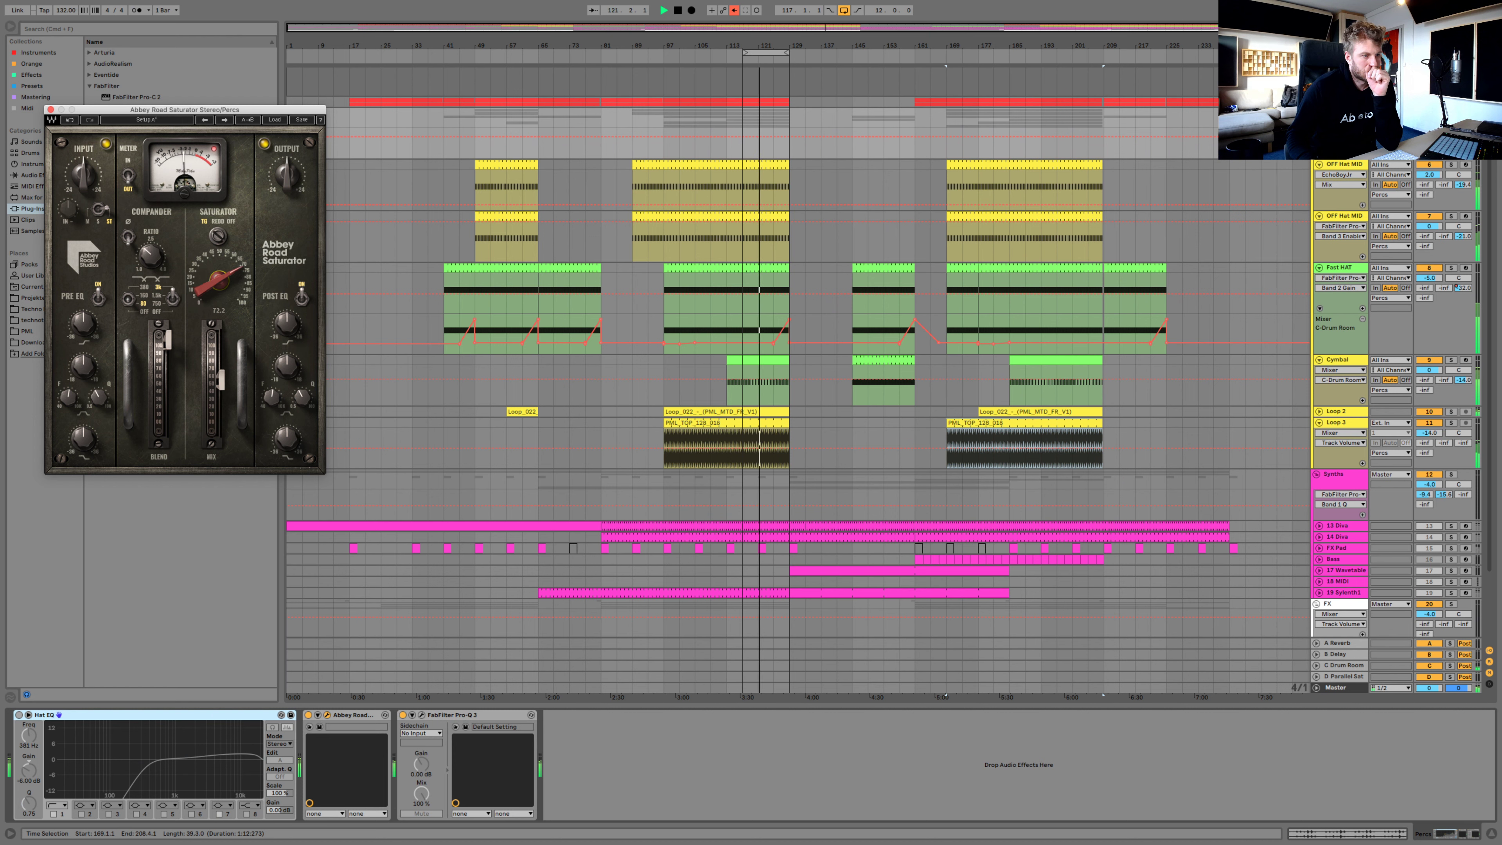
pyautogui.moveTo(173, 330)
pyautogui.mouseDown()
pyautogui.moveTo(173, 414)
pyautogui.moveTo(168, 350)
pyautogui.mouseUp()
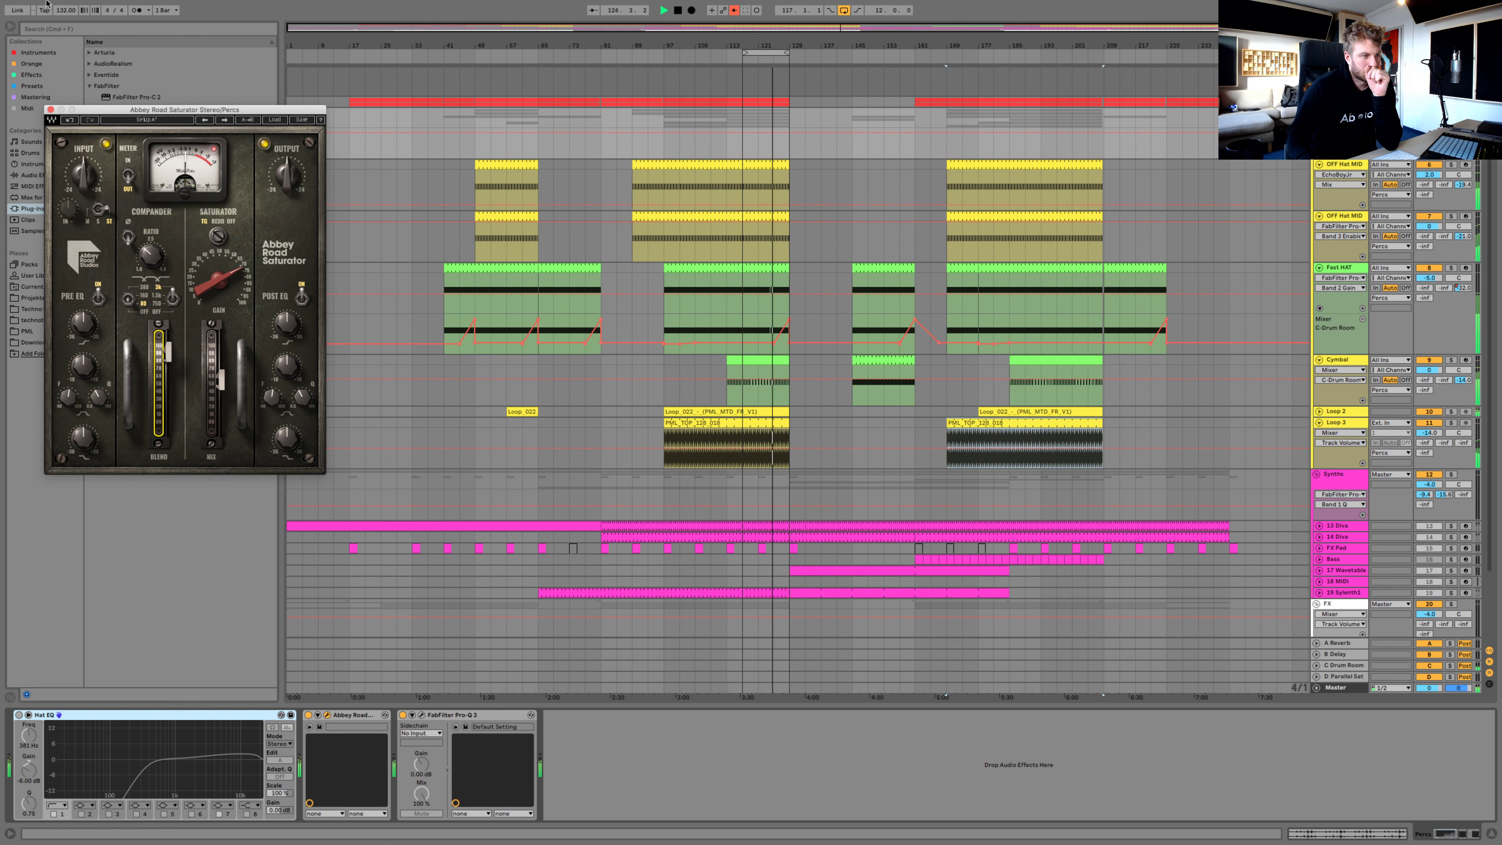
pyautogui.click(51, 109)
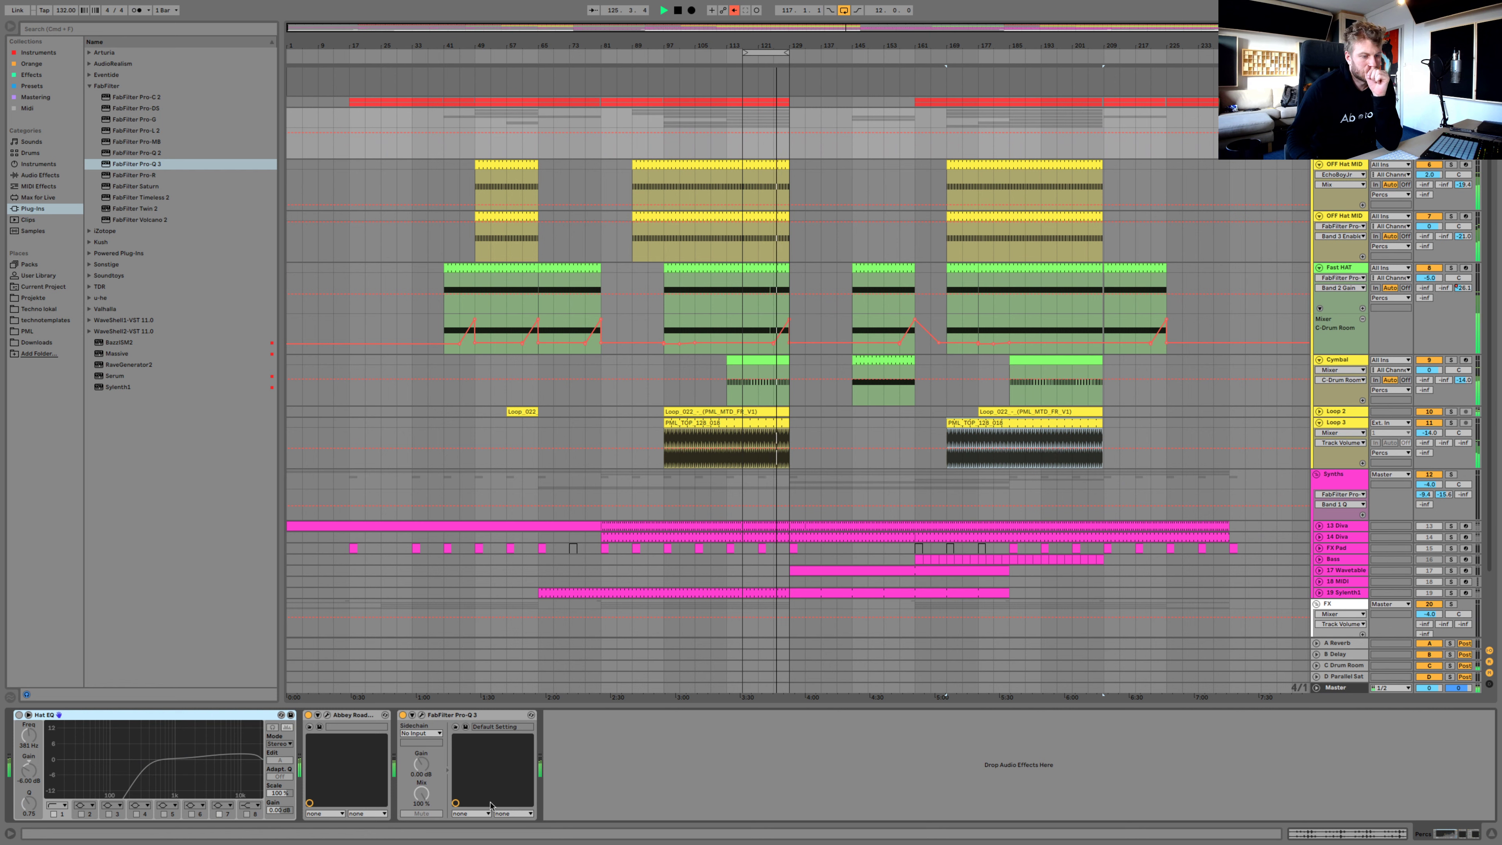
# Lower the Abbey Road Saturator's Mix to about 24 and raise Blend slightly, comparing the sound with the device bypassed
pyautogui.click(309, 716)
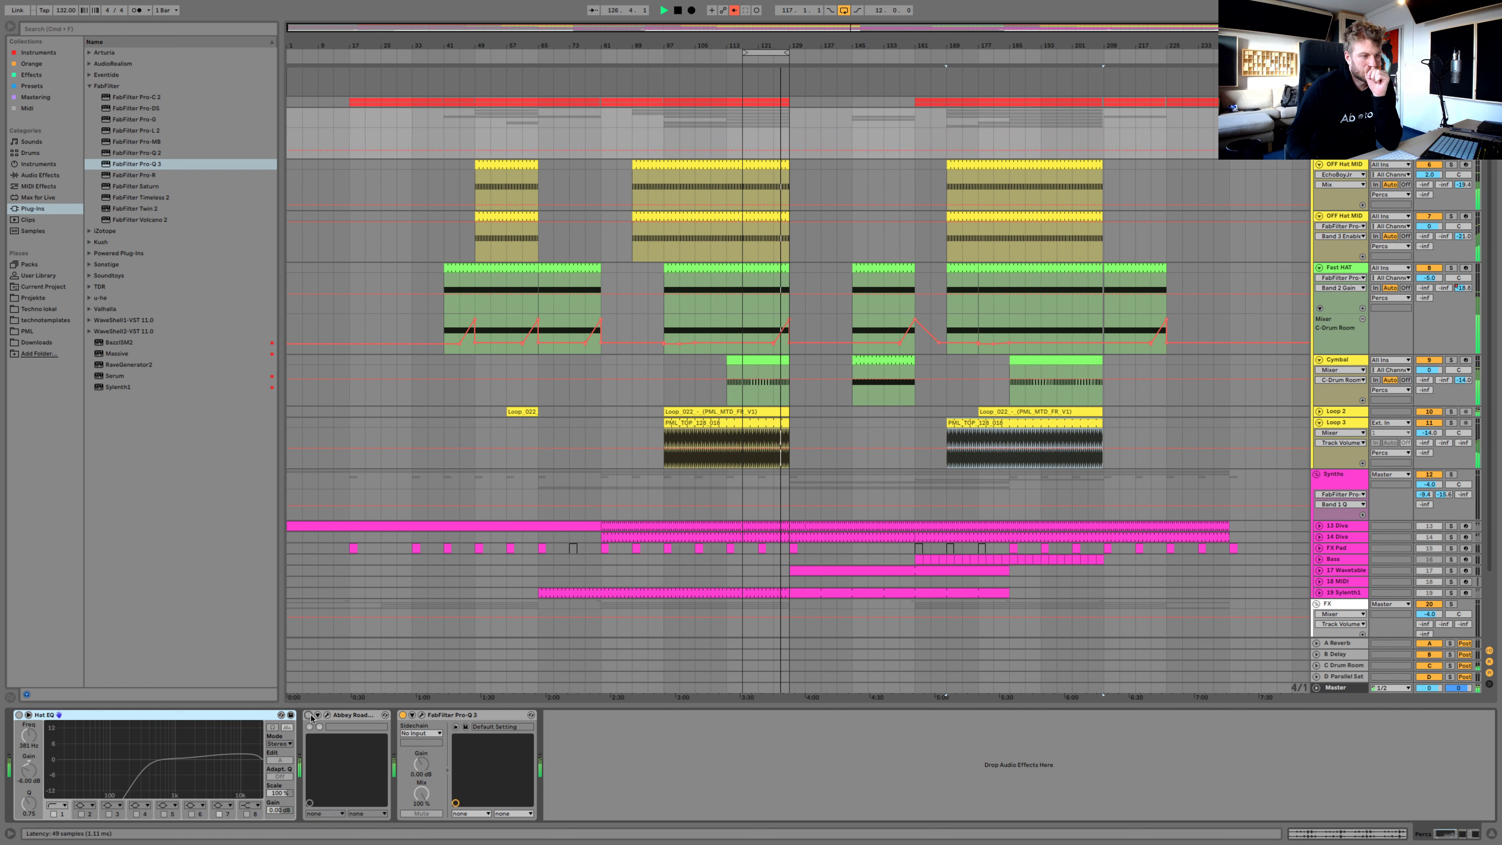
pyautogui.click(310, 715)
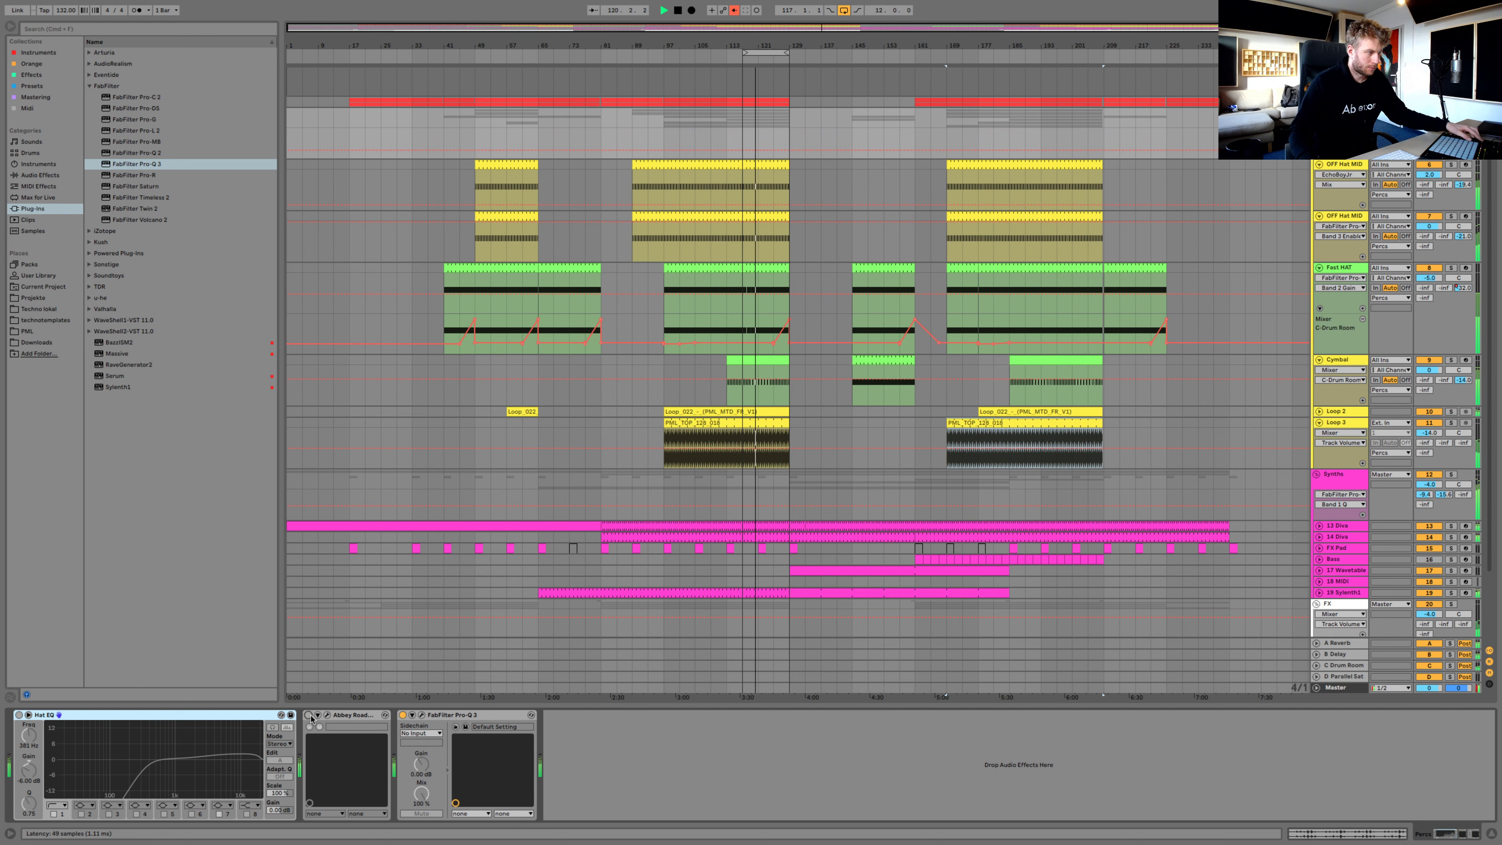
pyautogui.click(310, 717)
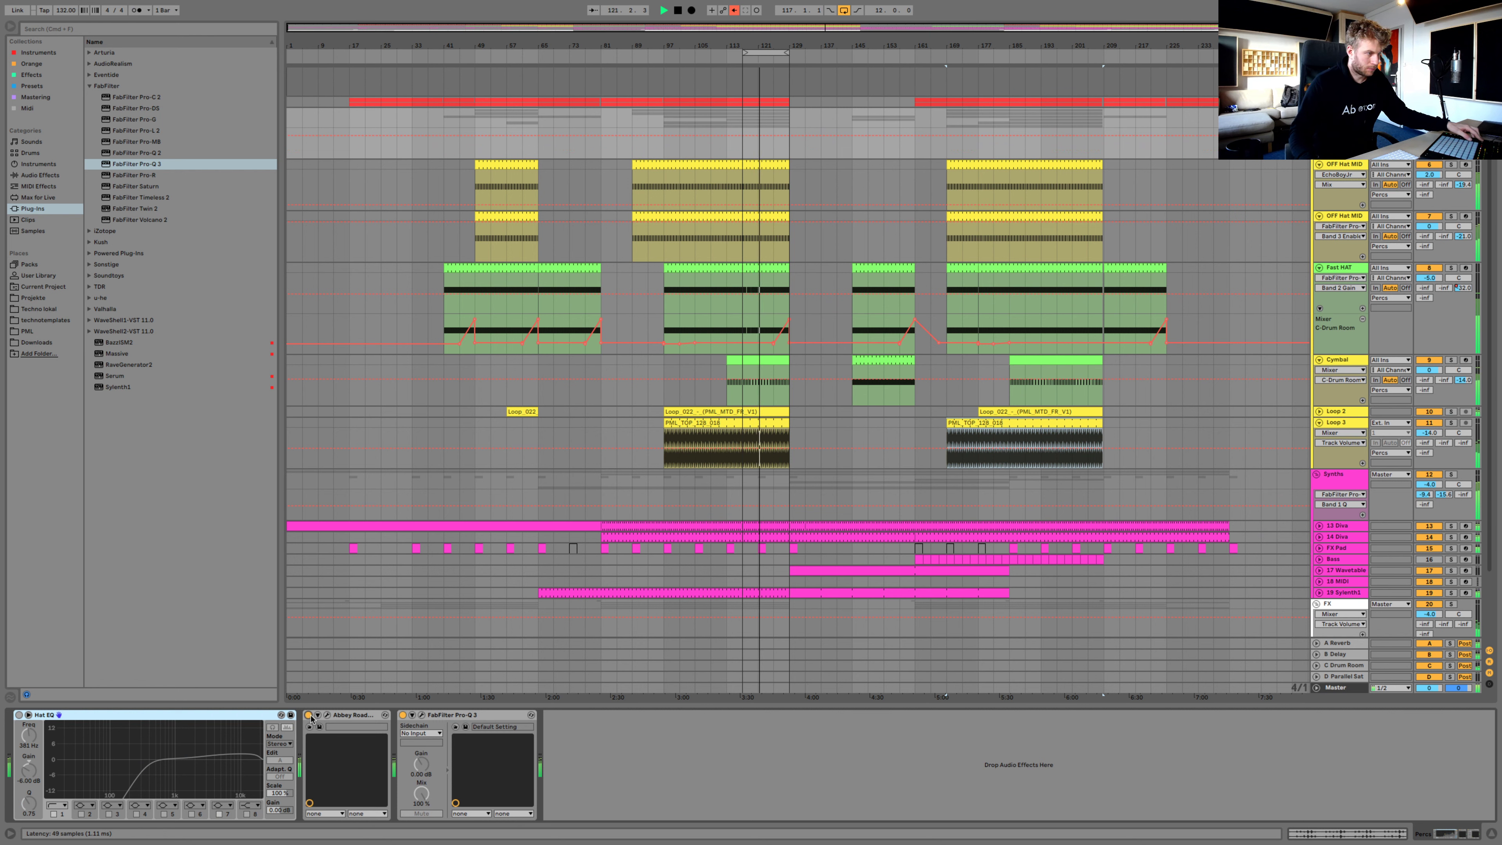
pyautogui.click(327, 714)
pyautogui.moveTo(222, 390); pyautogui.dragTo(222, 404)
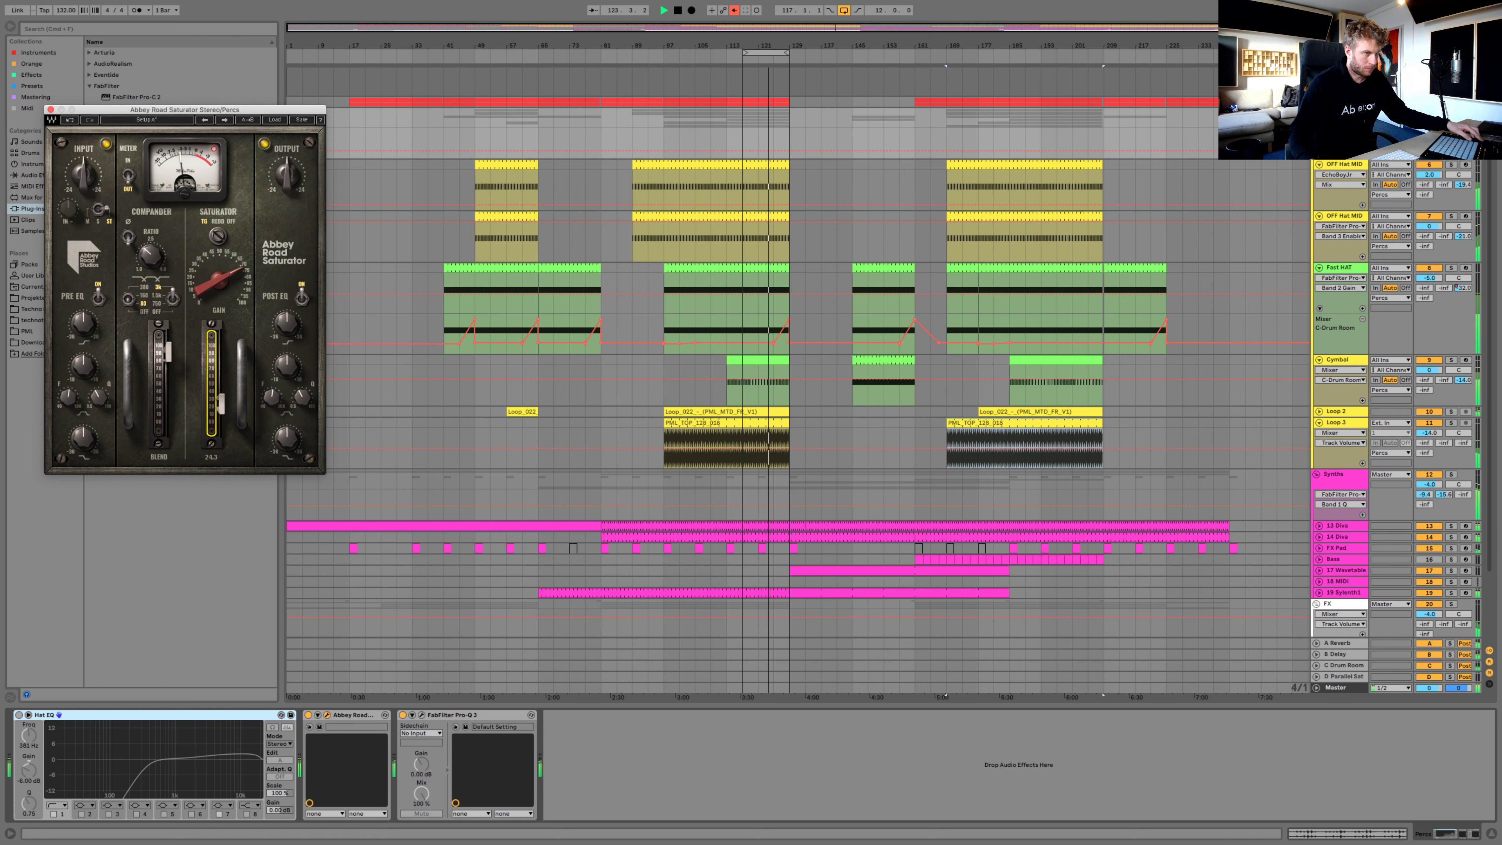
pyautogui.moveTo(168, 352); pyautogui.dragTo(168, 340)
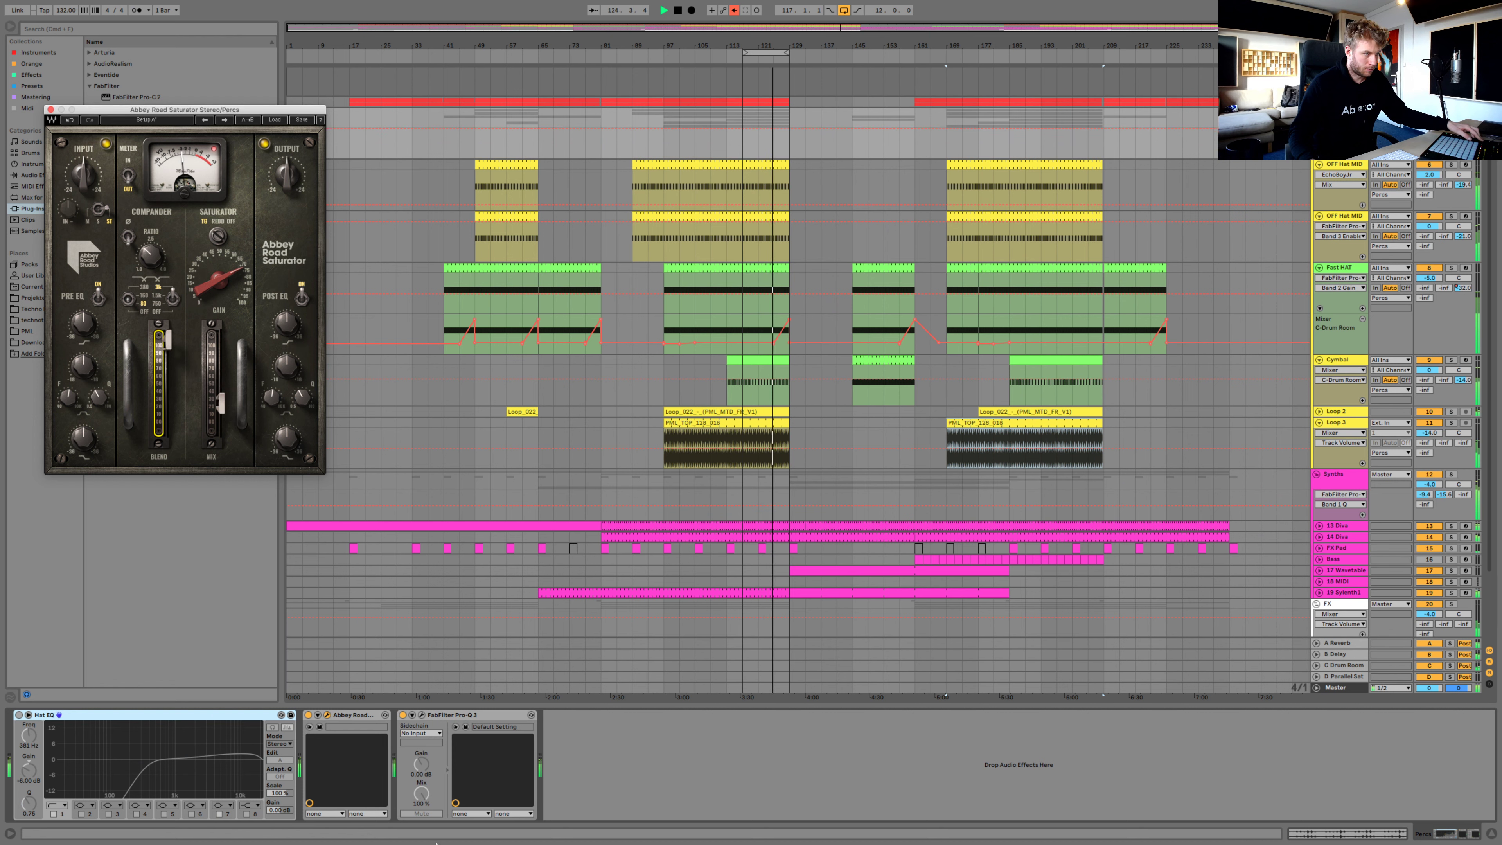
pyautogui.click(308, 715)
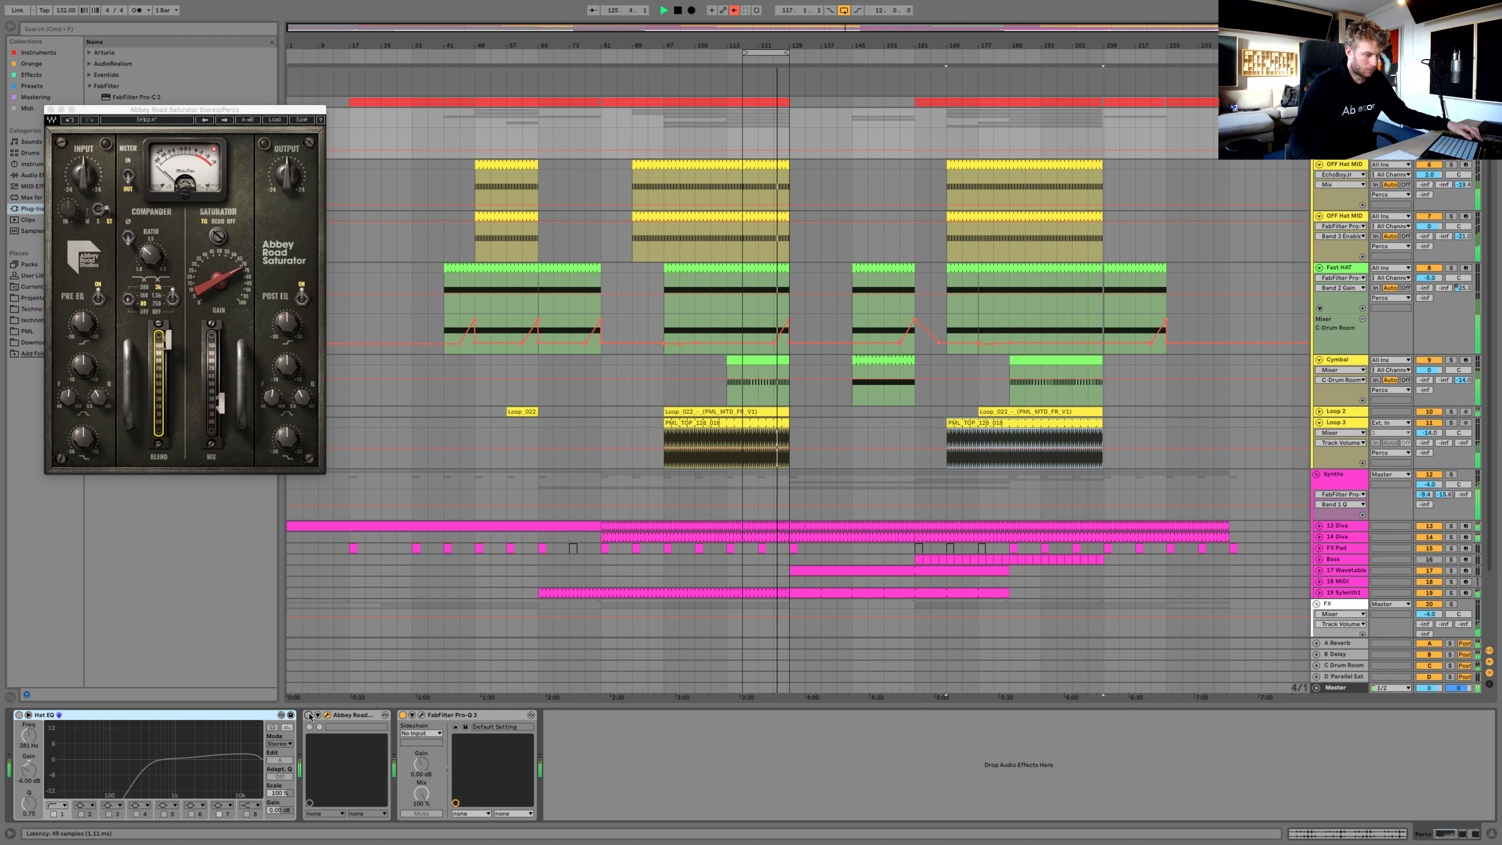
pyautogui.click(308, 715)
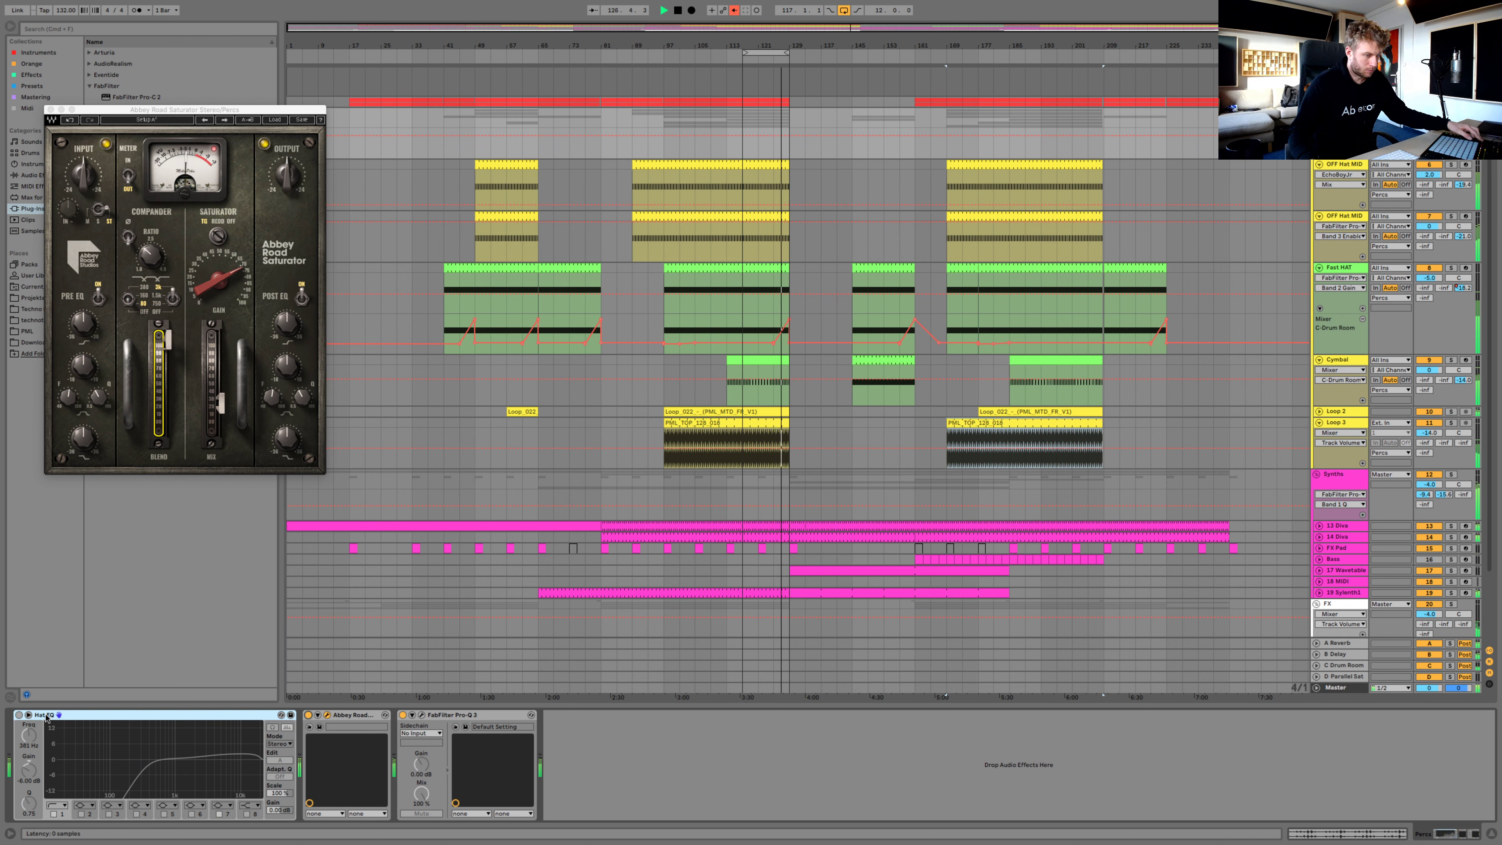
# Reactivate Hat EQ on the Percs group and slightly lower the gain of its high band near 10.2 kHz
pyautogui.click(19, 715)
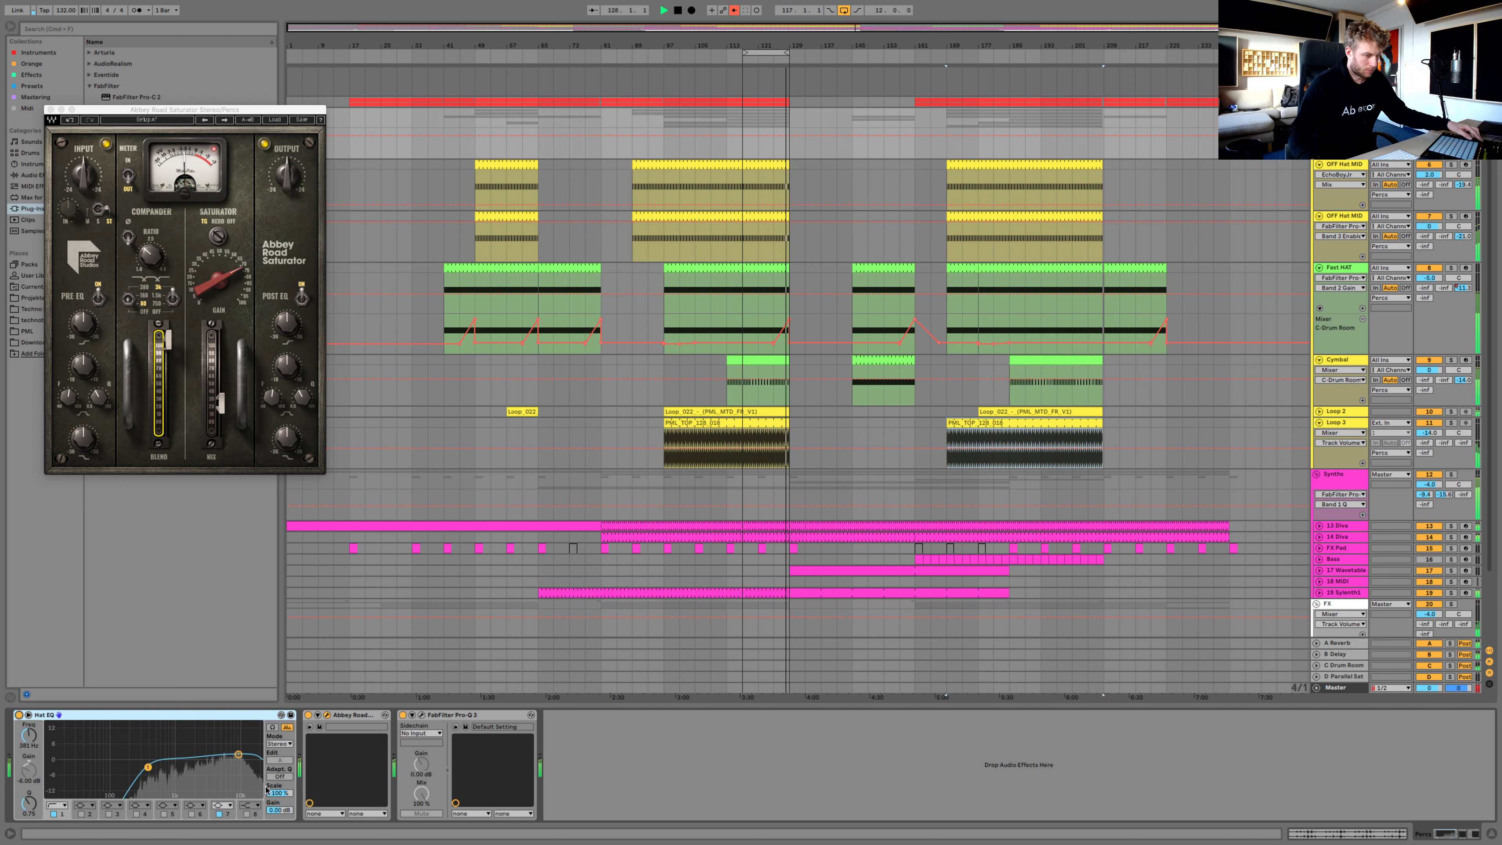
pyautogui.moveTo(239, 754); pyautogui.dragTo(238, 756)
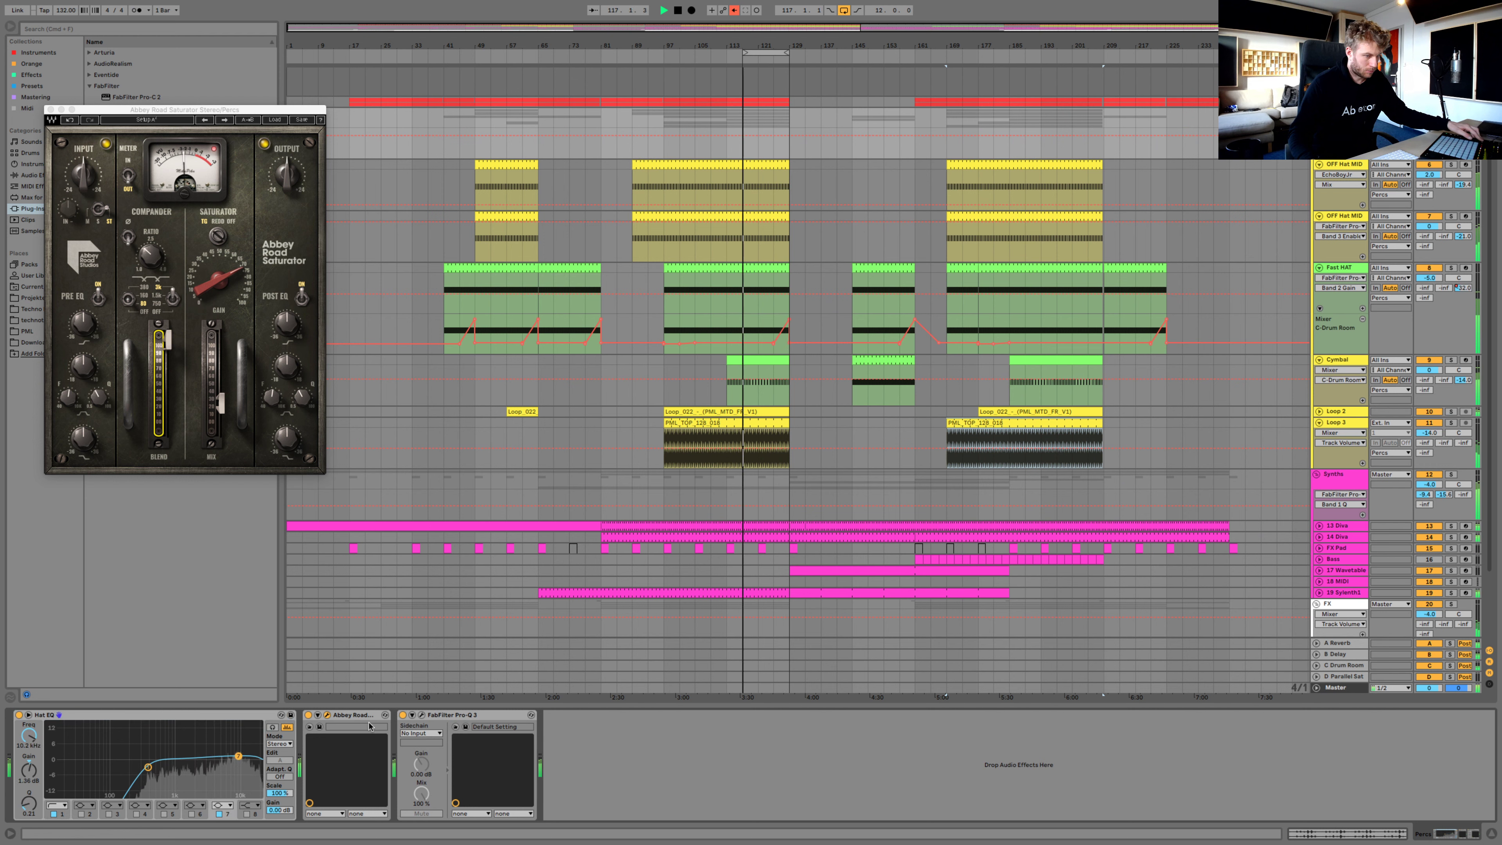
# In the Percs Pro-Q 3, move the low cut lower, reduce the 791 Hz dip to about -1.6 dB, and shift the high dip to about 16.5 kHz
pyautogui.click(403, 716)
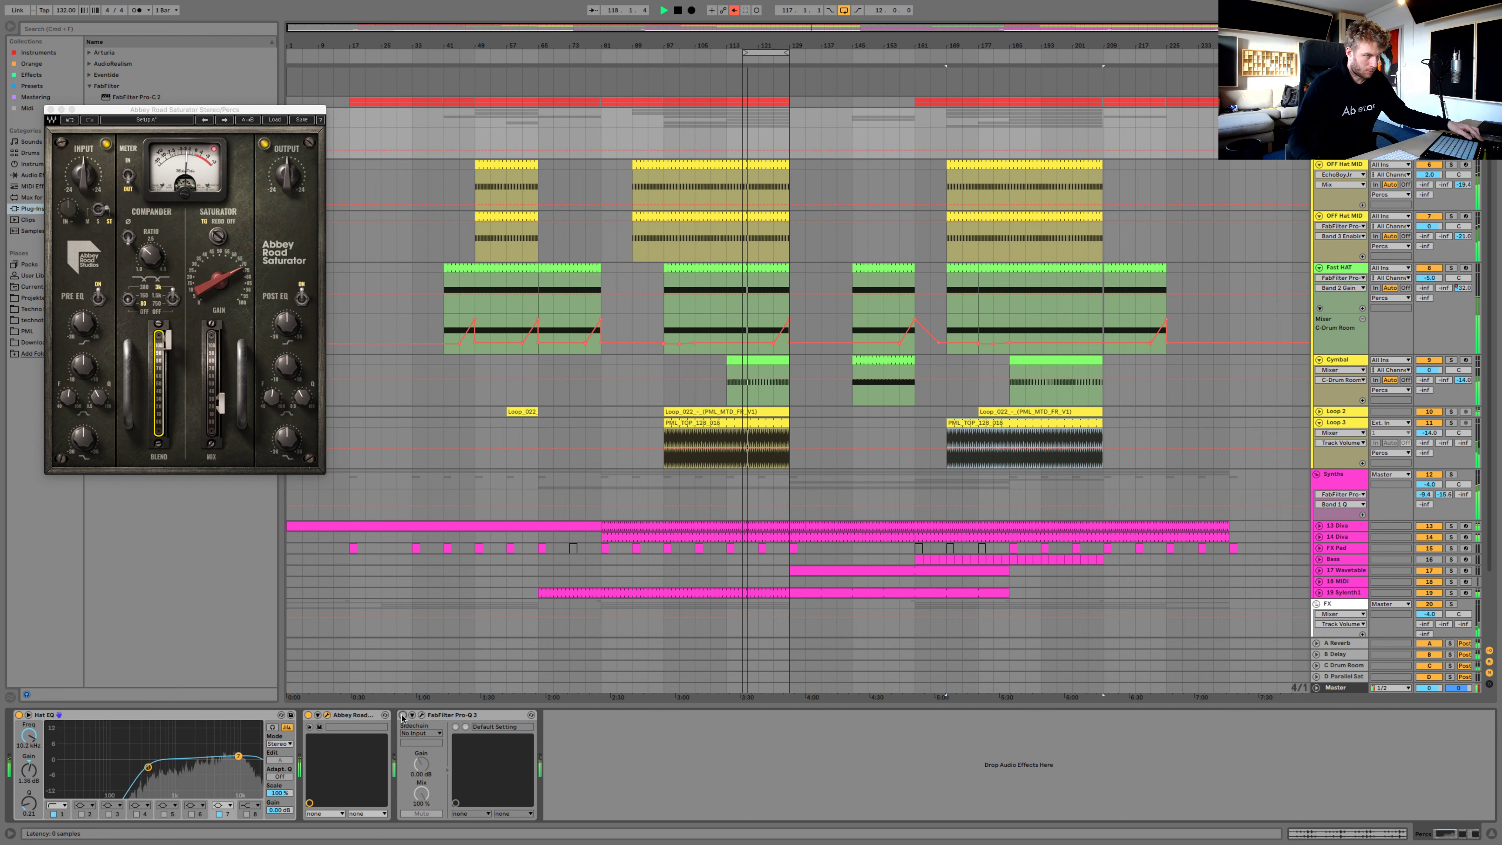
pyautogui.click(403, 715)
pyautogui.click(421, 714)
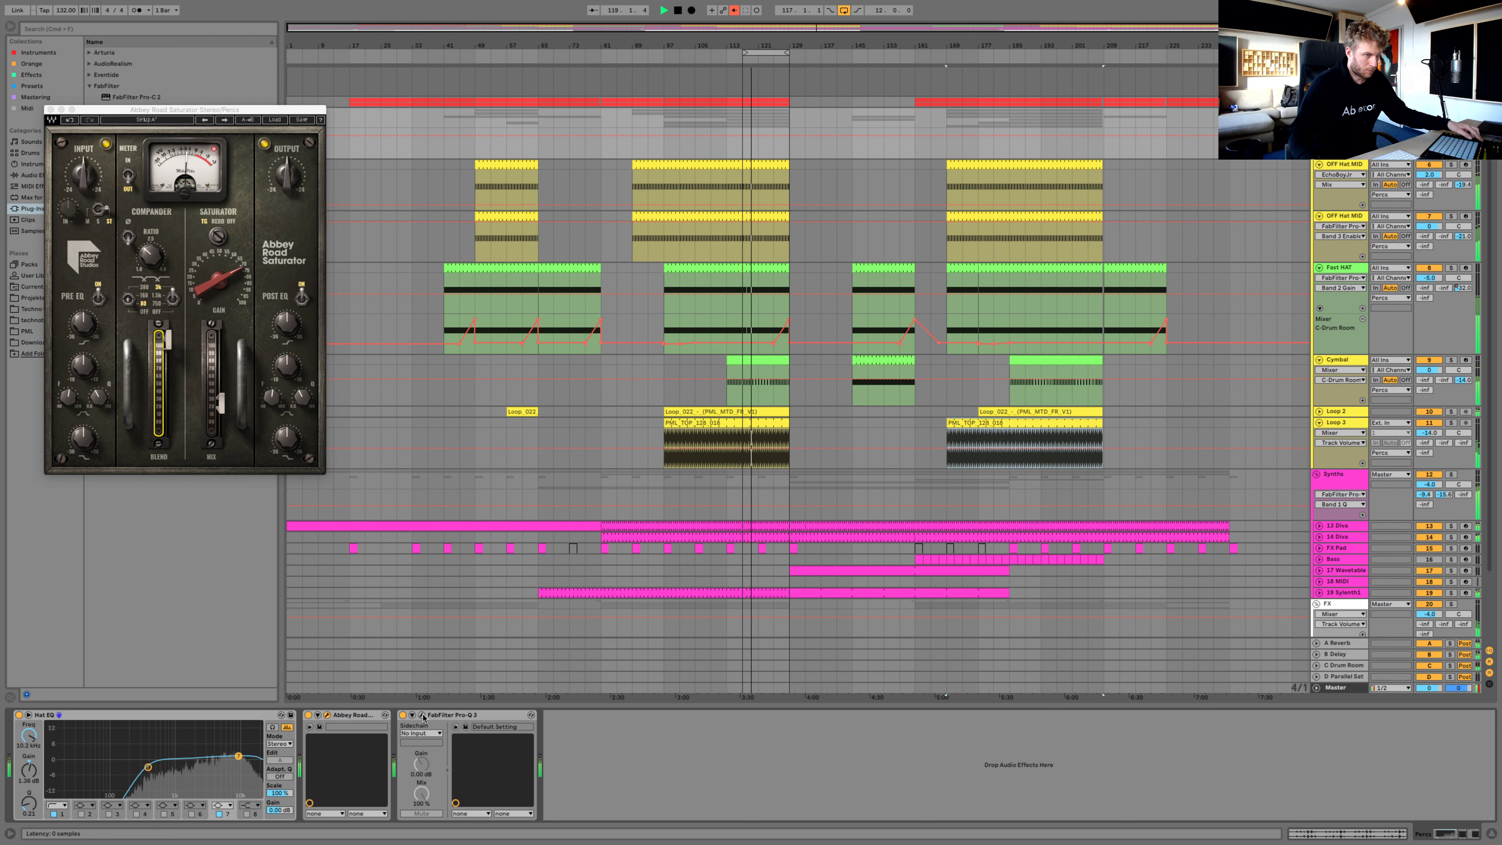
pyautogui.moveTo(256, 248); pyautogui.dragTo(195, 255)
pyautogui.moveTo(326, 258); pyautogui.dragTo(326, 244)
pyautogui.moveTo(515, 244); pyautogui.dragTo(512, 245)
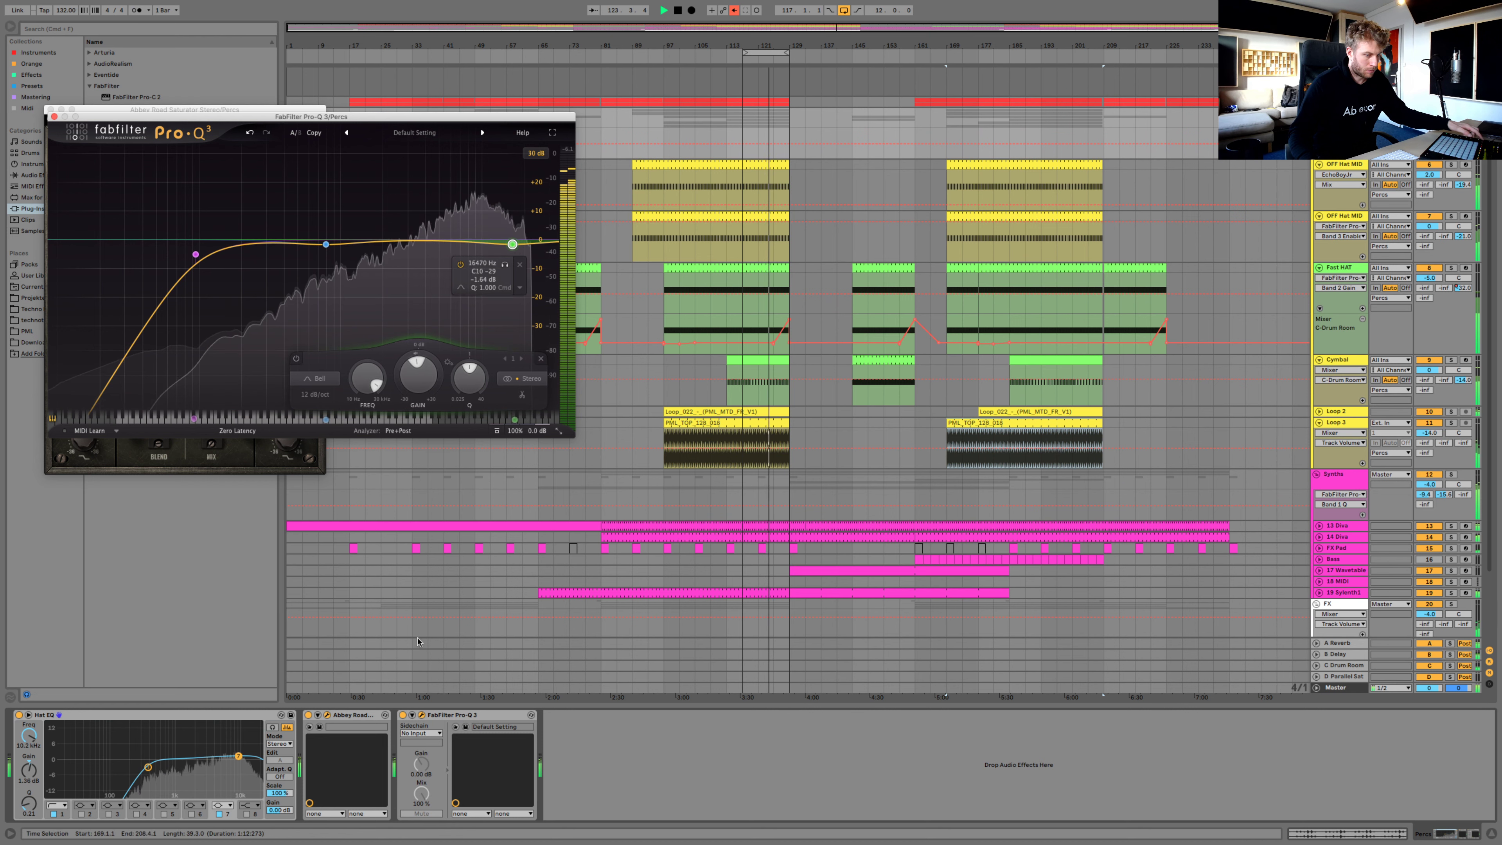
pyautogui.click(401, 715)
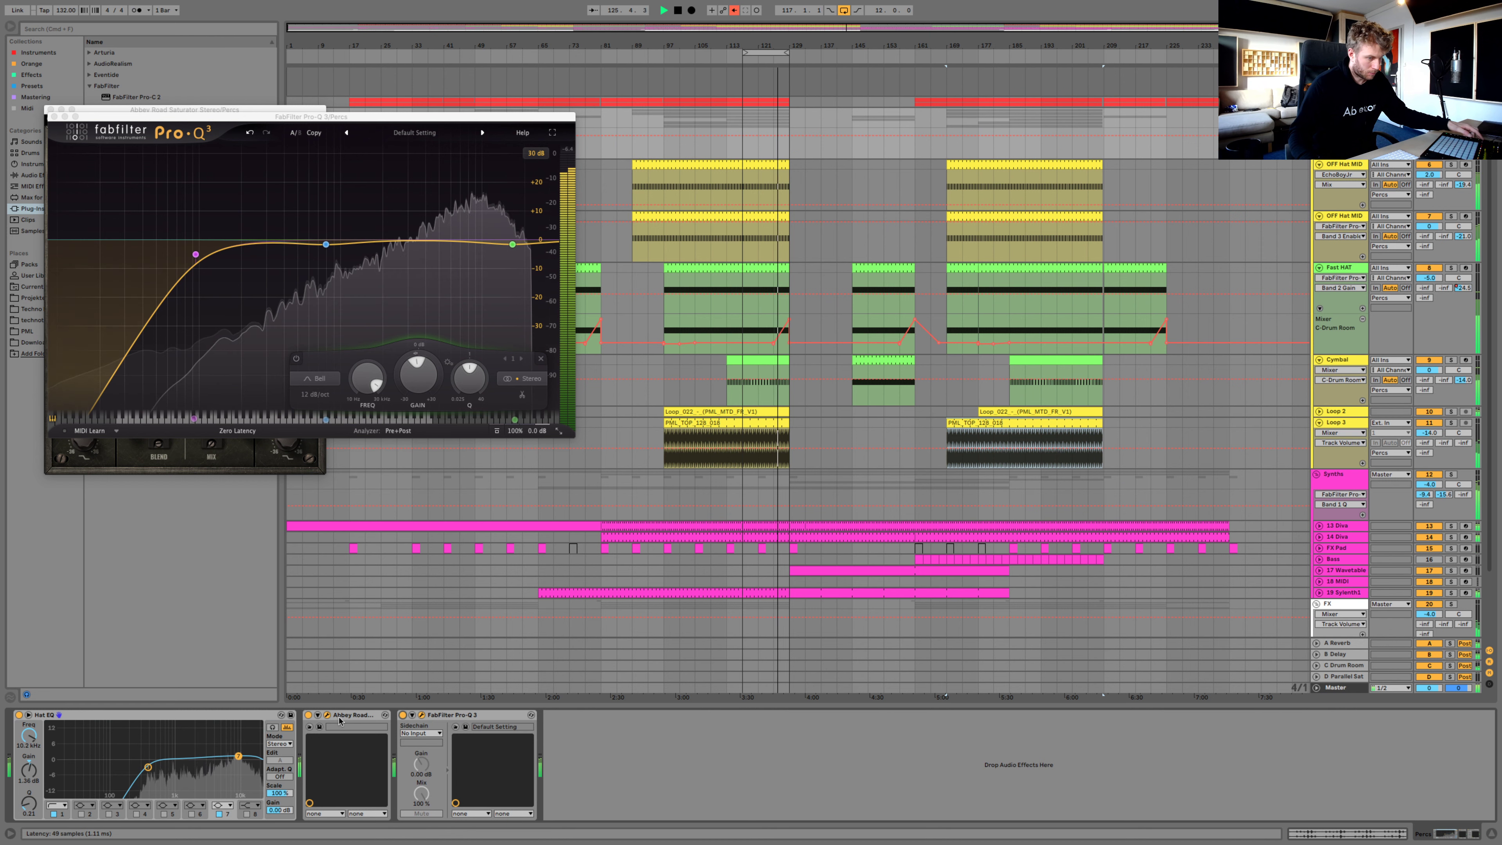
# Lower Hat EQ's low-cut frequency to about 147 Hz with the saturator bypassed, and turn the saturator back on
pyautogui.click(308, 715)
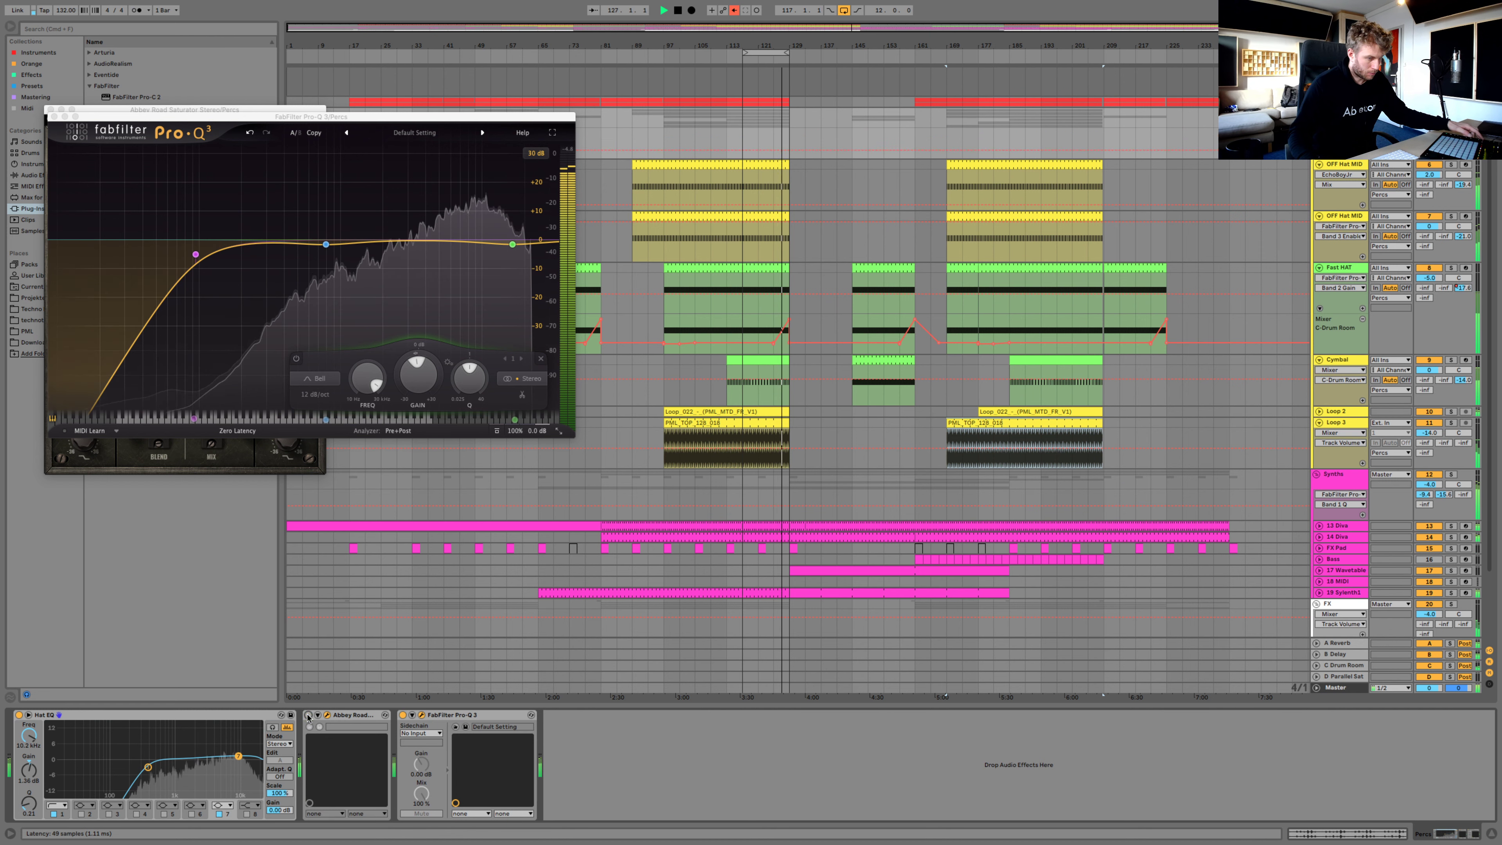
pyautogui.moveTo(147, 767); pyautogui.dragTo(122, 768)
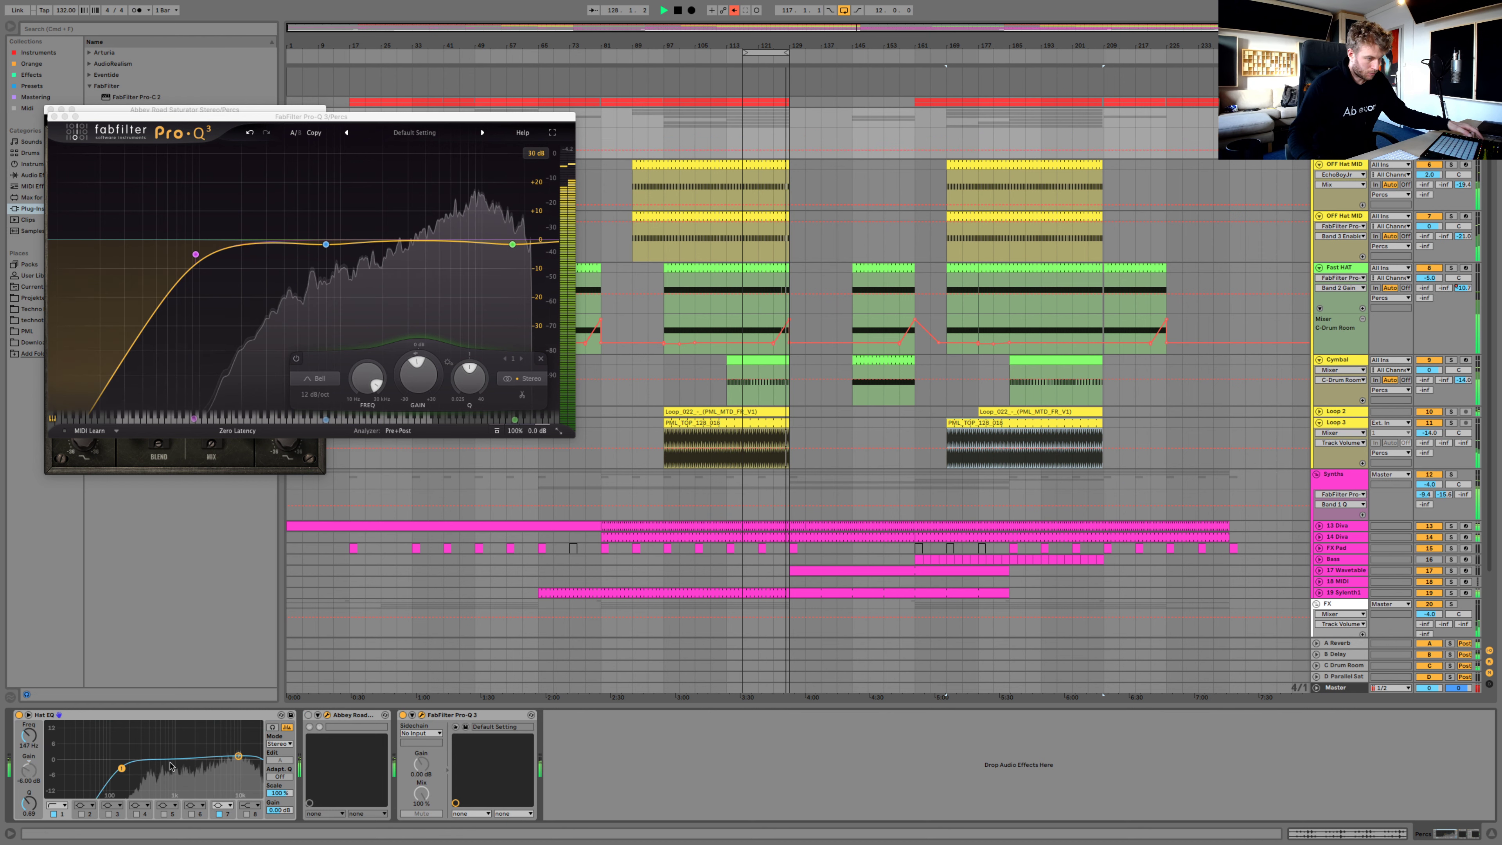
pyautogui.click(309, 715)
pyautogui.scroll(-2, 680, 308)
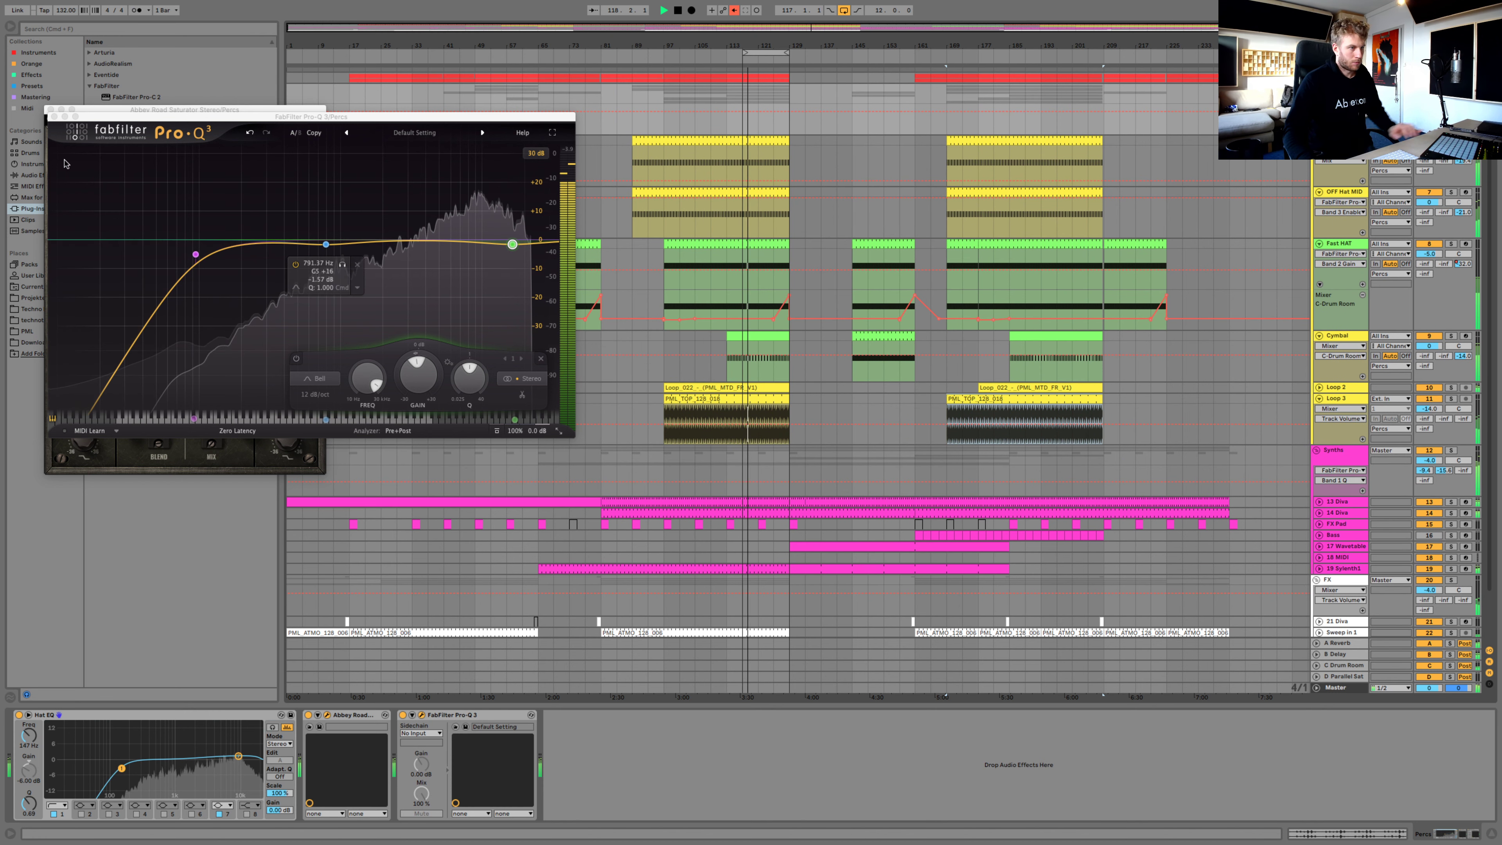
# Close the Abbey Road Saturator and Pro-Q 3 windows and collapse the Fast HAT track and the Percs group
pyautogui.click(52, 117)
pyautogui.click(51, 110)
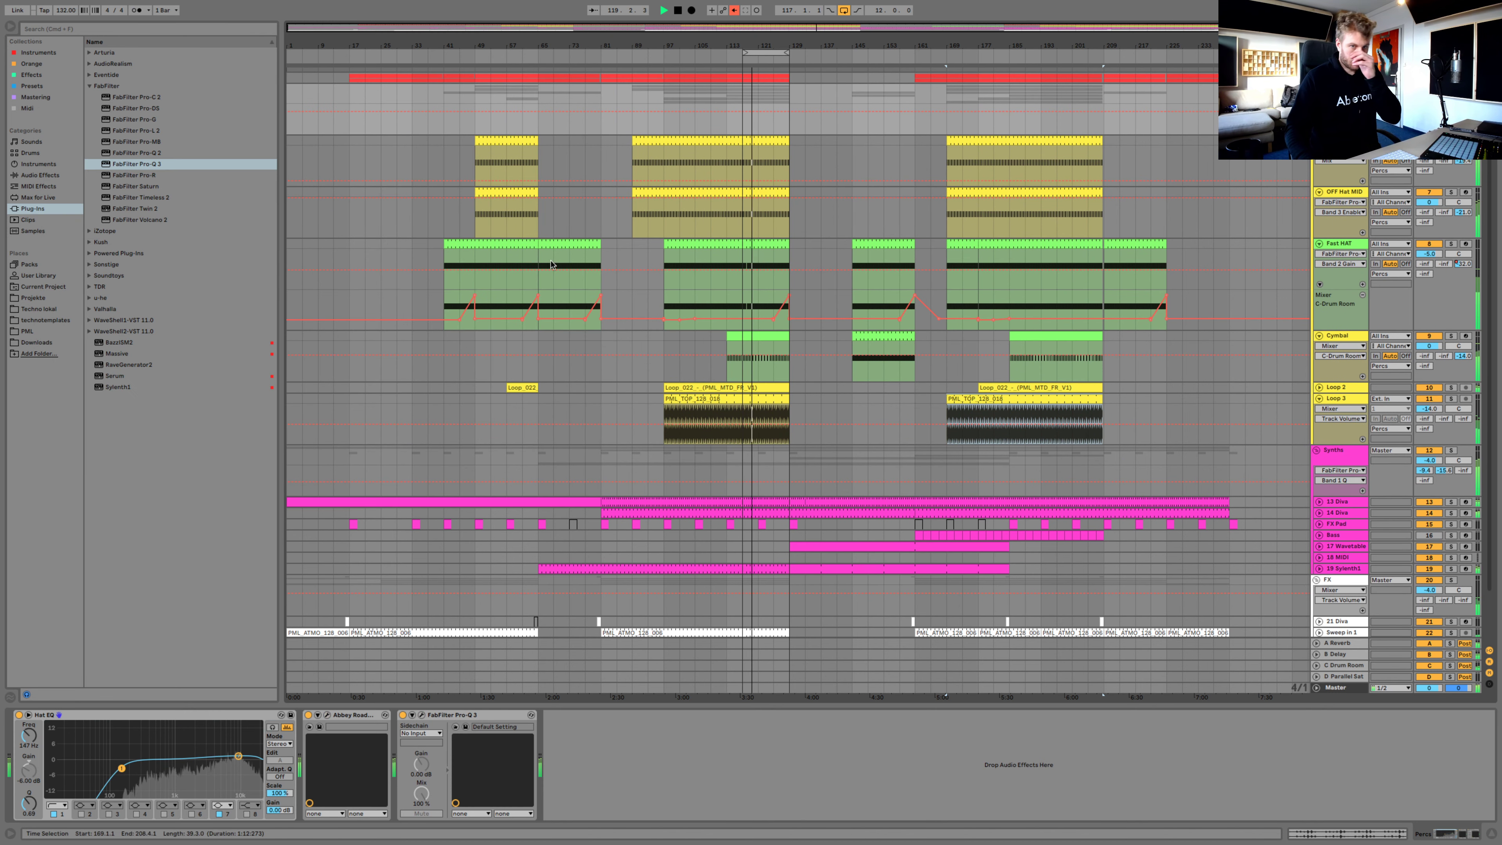
pyautogui.click(1319, 244)
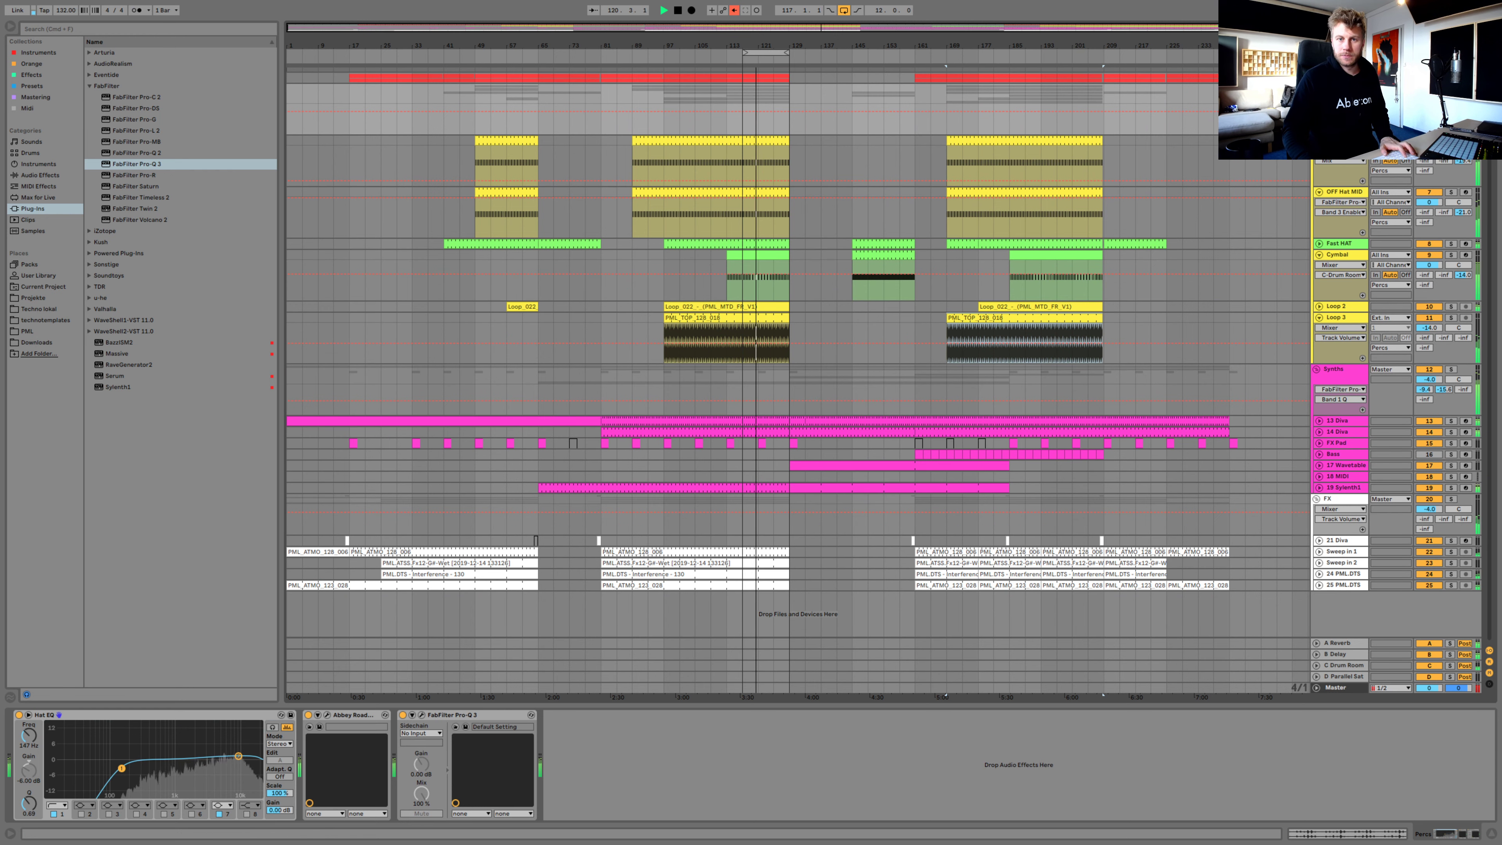
pyautogui.click(1316, 88)
# Expand the red kick and bass group and briefly audition the D Parallel Saturation return in solo
pyautogui.click(1450, 125)
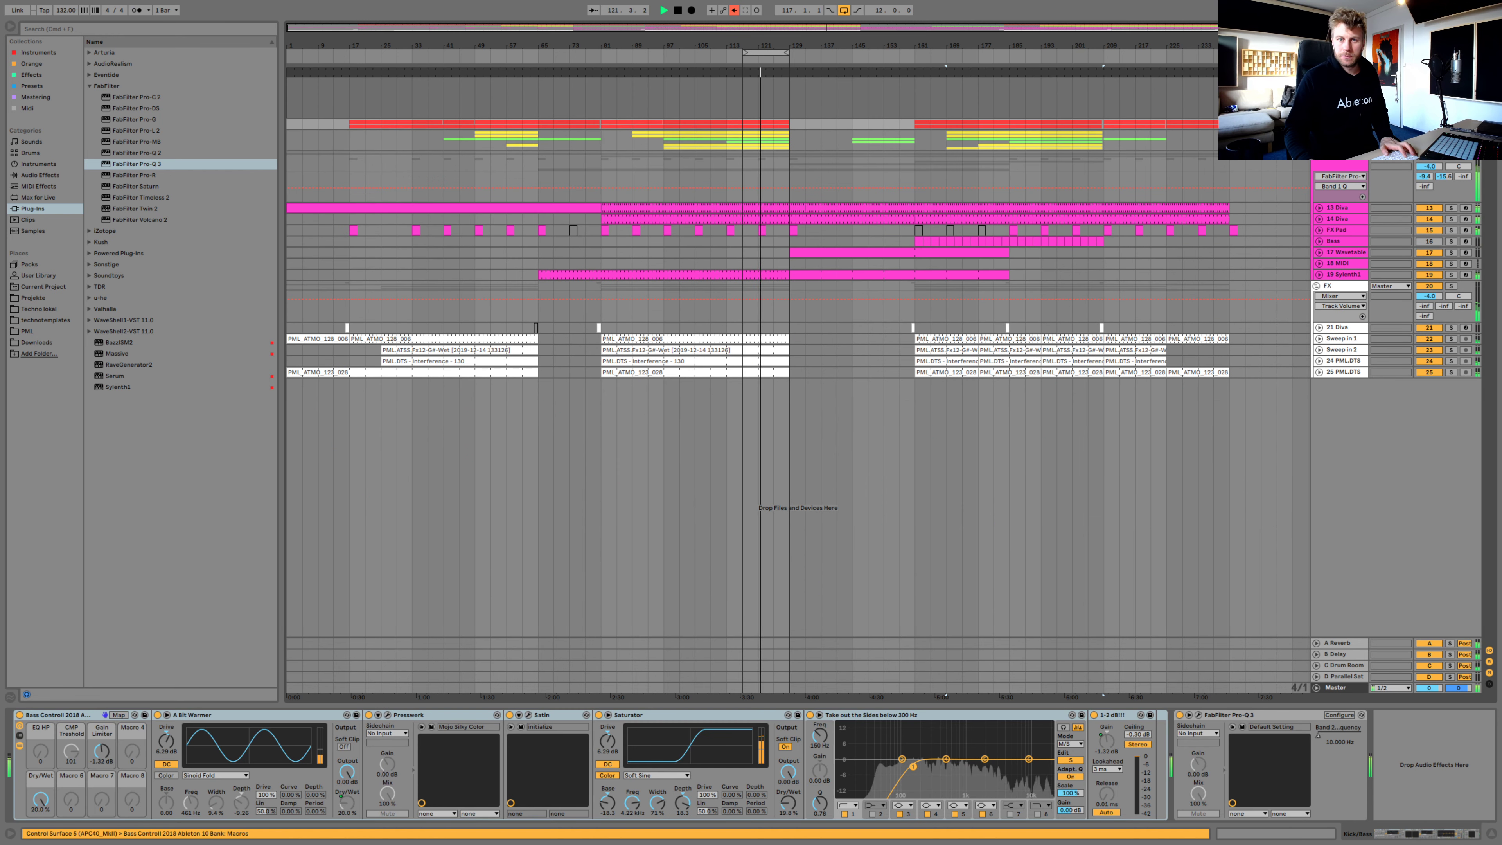
pyautogui.click(1316, 124)
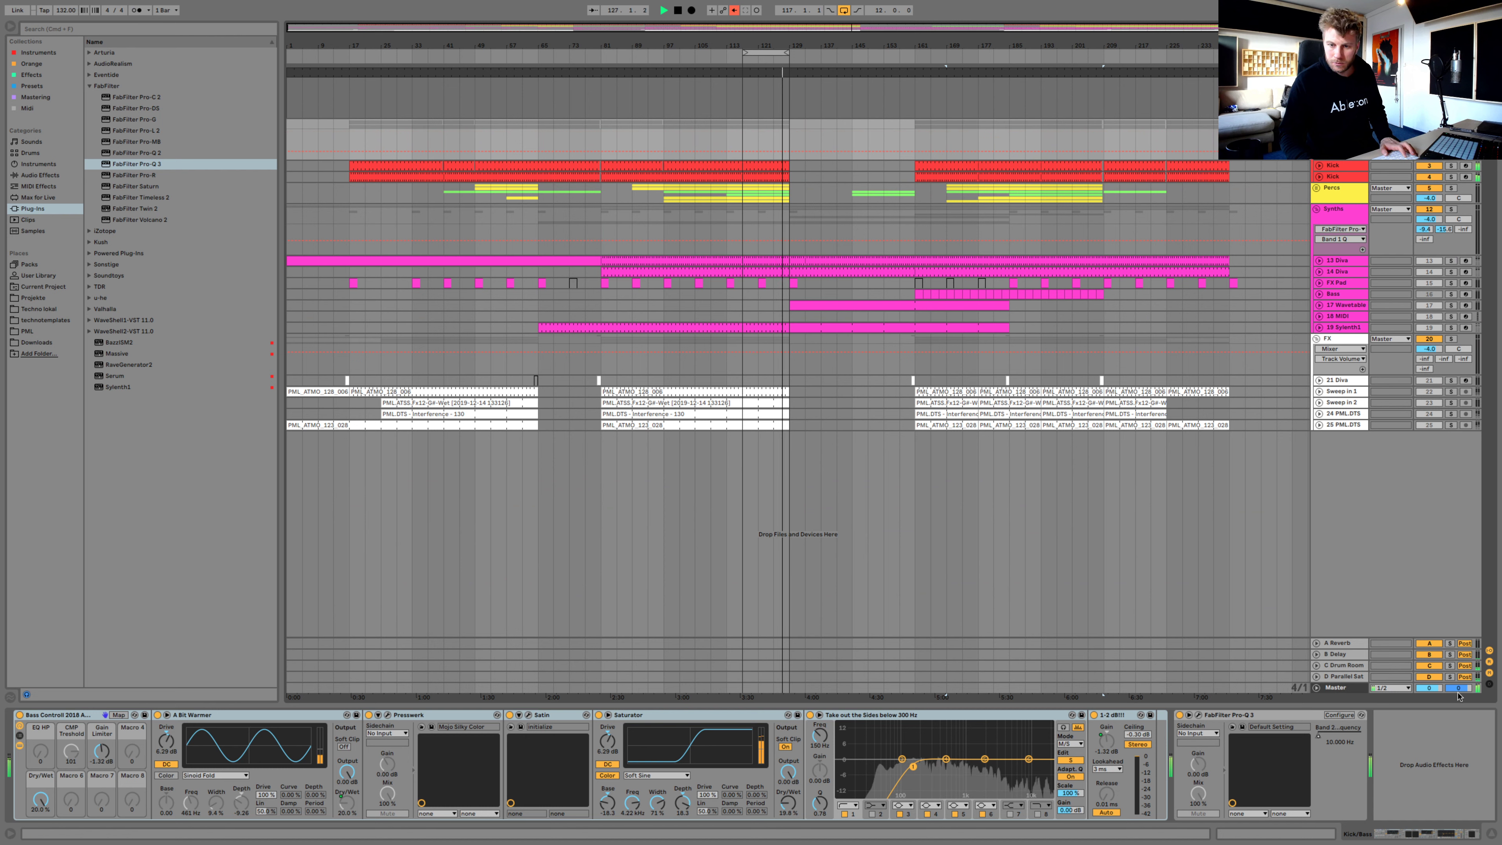
pyautogui.click(1450, 676)
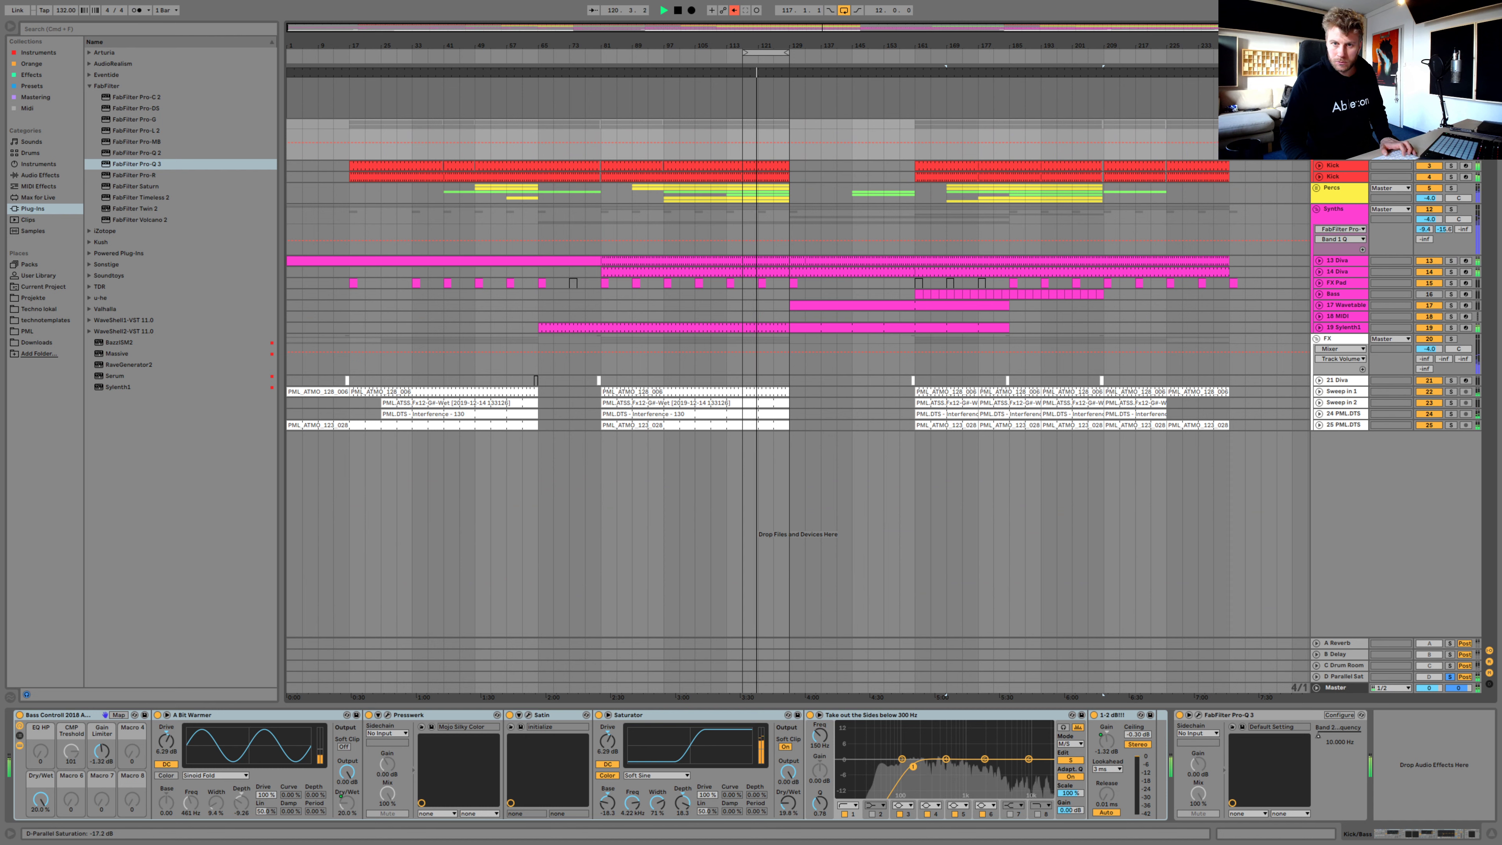
pyautogui.click(1451, 675)
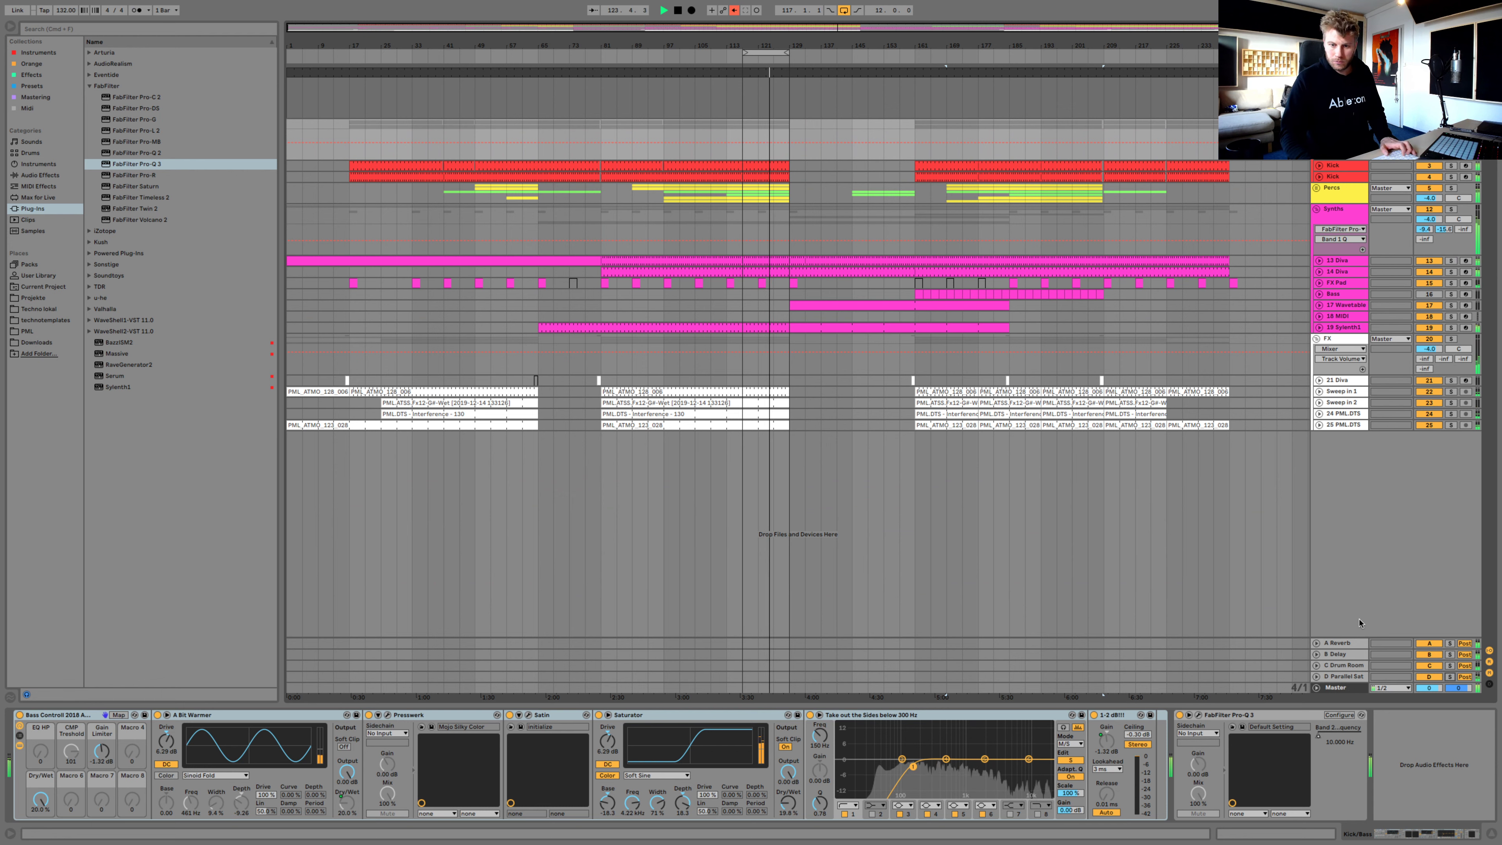
# Solo the FX group and raise its D Parallel Saturation send to about -23 dB
pyautogui.click(1340, 667)
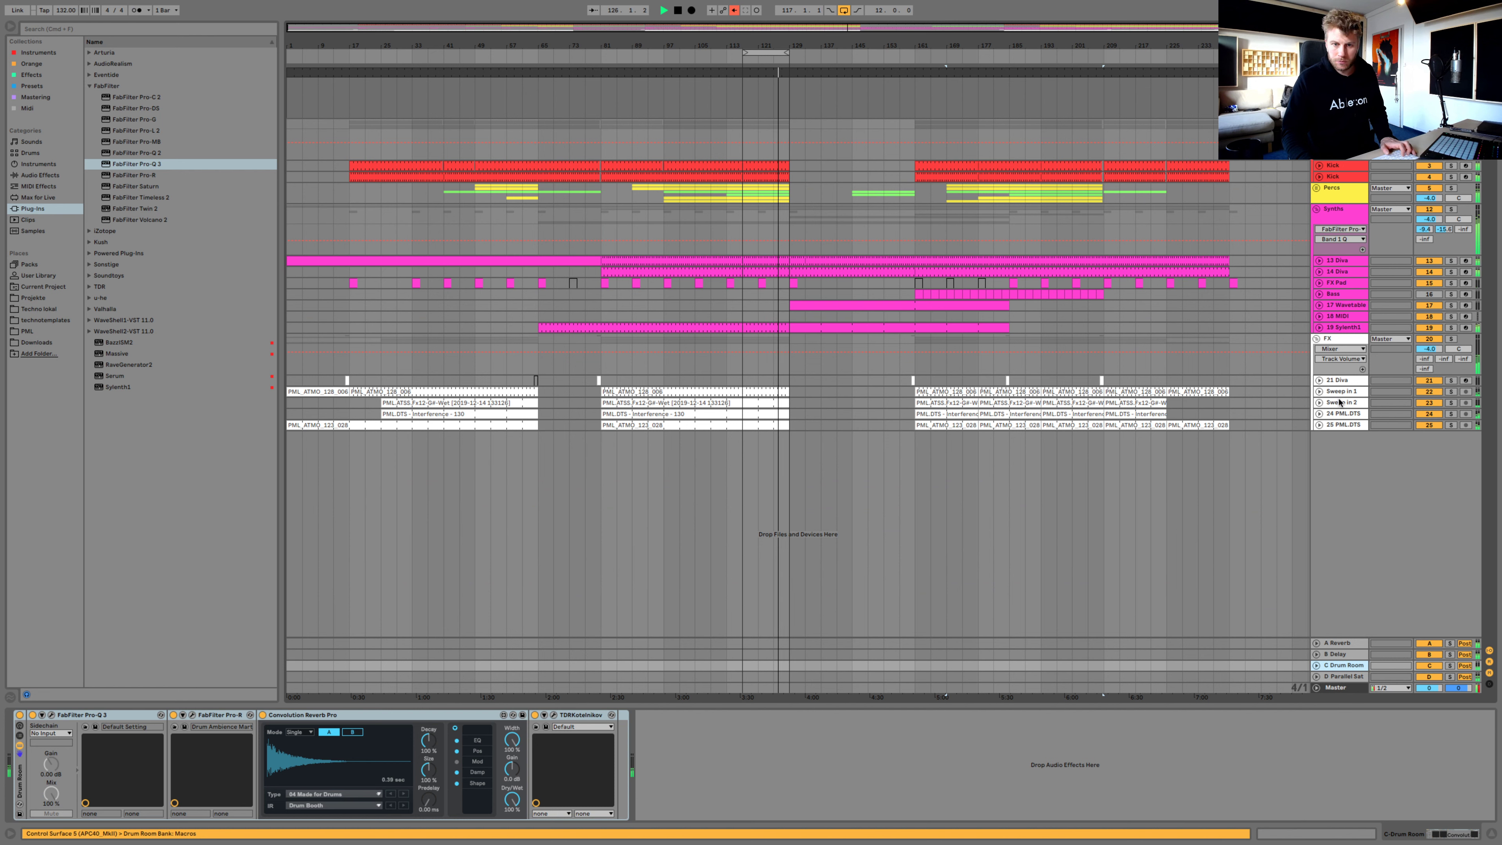
pyautogui.click(1344, 343)
pyautogui.click(1450, 338)
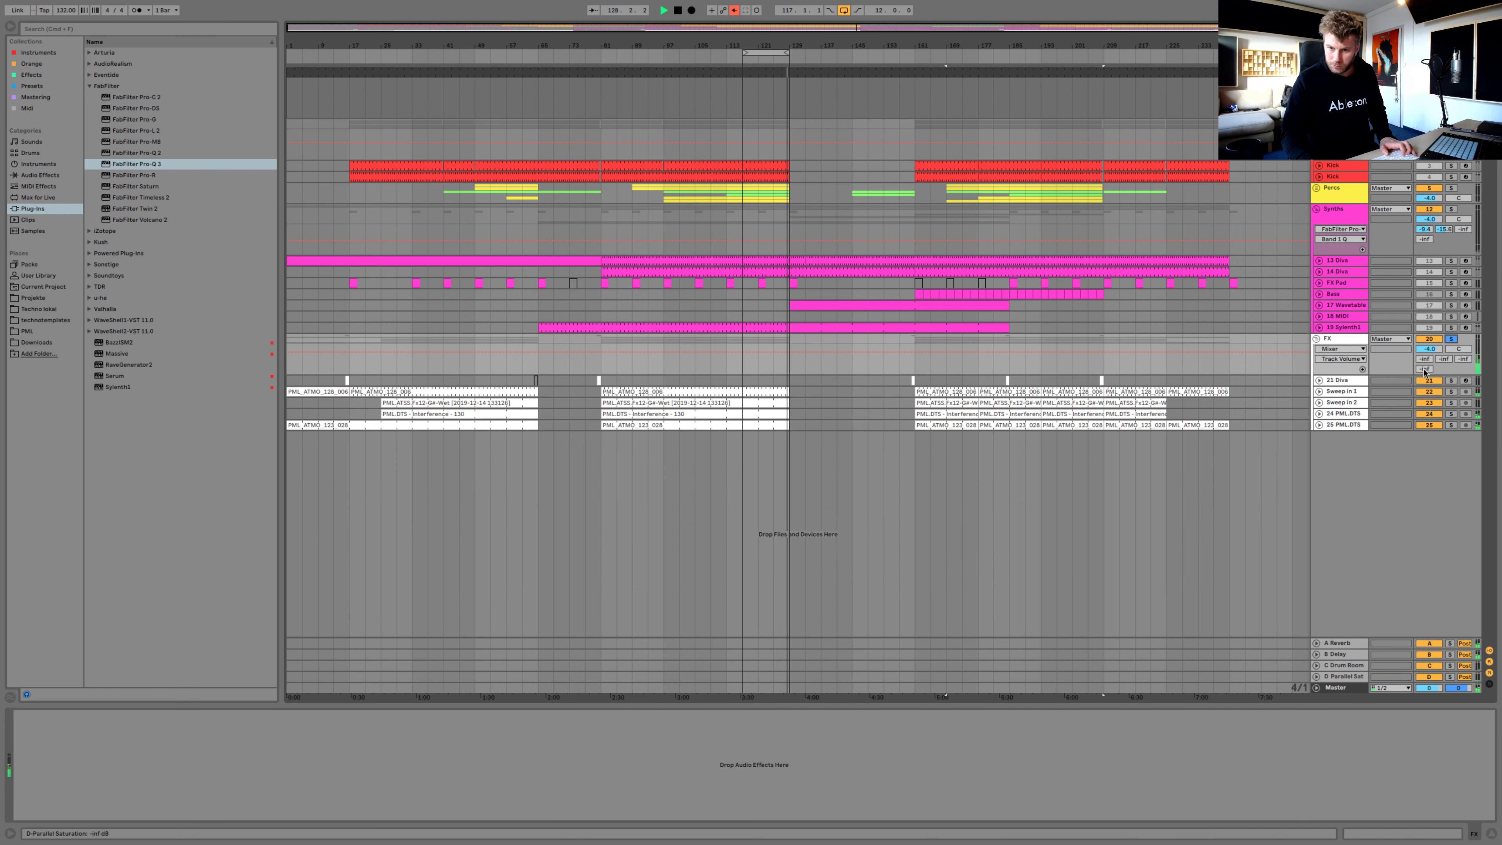
pyautogui.moveTo(1424, 369)
pyautogui.mouseDown()
pyautogui.moveTo(1424, 337)
pyautogui.moveTo(1424, 390)
pyautogui.moveTo(1424, 371)
pyautogui.mouseUp()
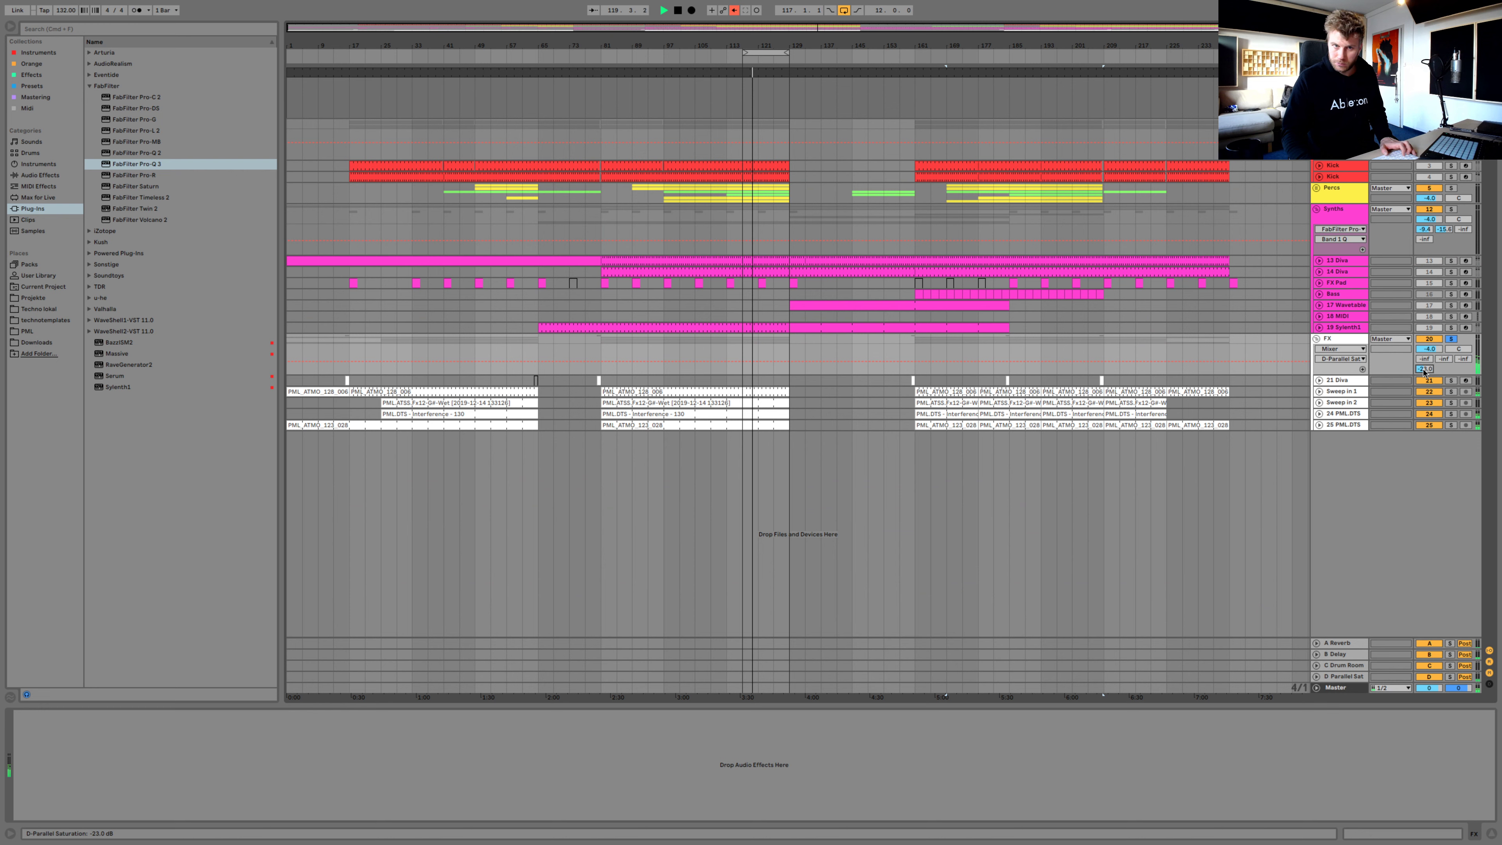
# Expand the Percs group, solo Loop 3, and raise its C Drum Room send
pyautogui.click(1317, 189)
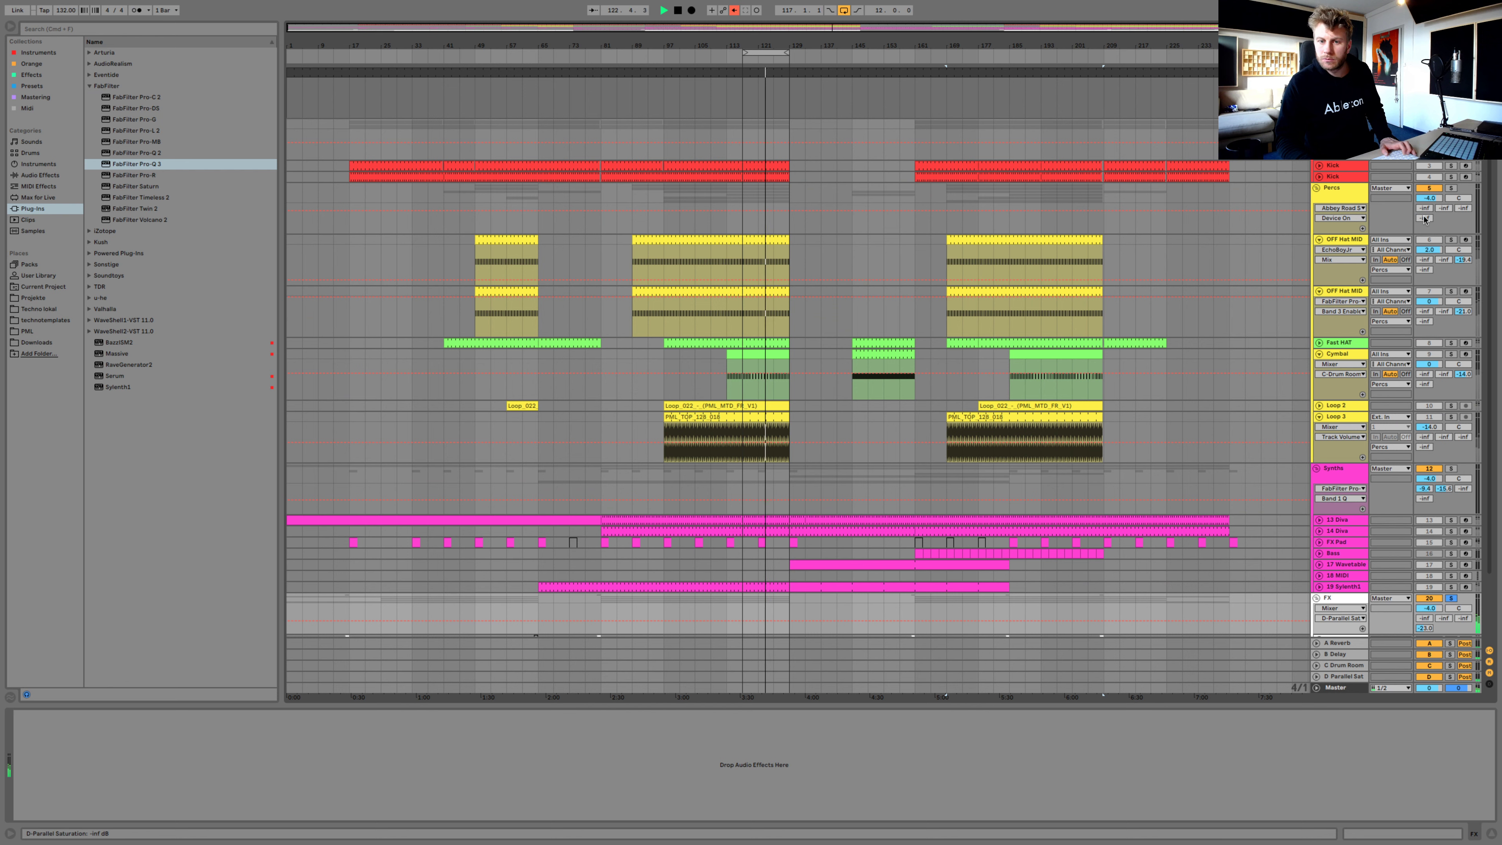
pyautogui.click(1450, 417)
pyautogui.click(1425, 448)
pyautogui.moveTo(1463, 438); pyautogui.dragTo(1463, 398)
# Expand and solo Loop 2, raise its Drum Room and Parallel Saturation sends, trim its volume slightly, and unsolo it
pyautogui.click(1319, 407)
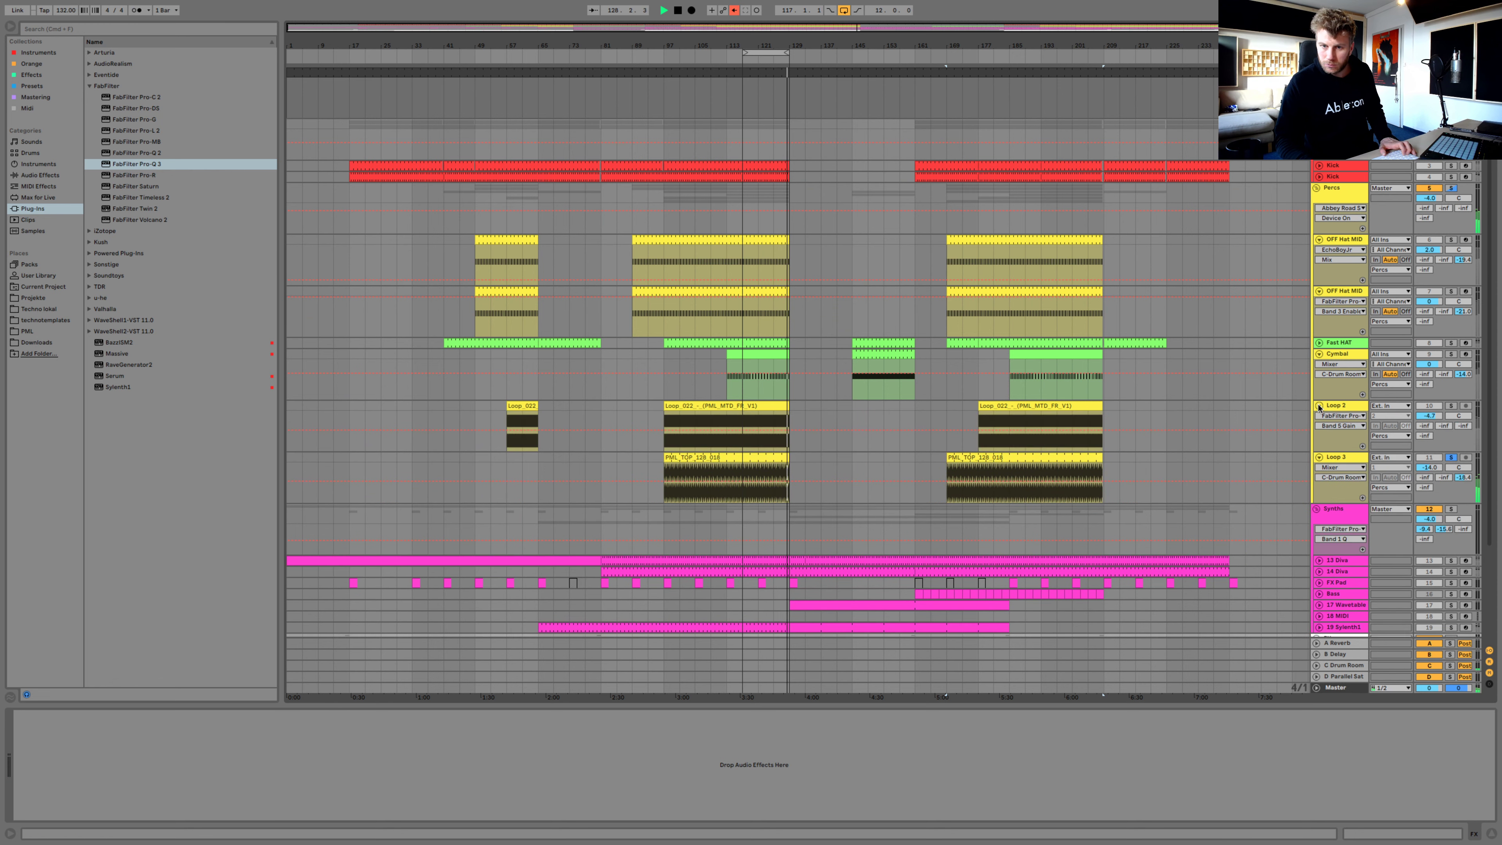
pyautogui.click(1450, 406)
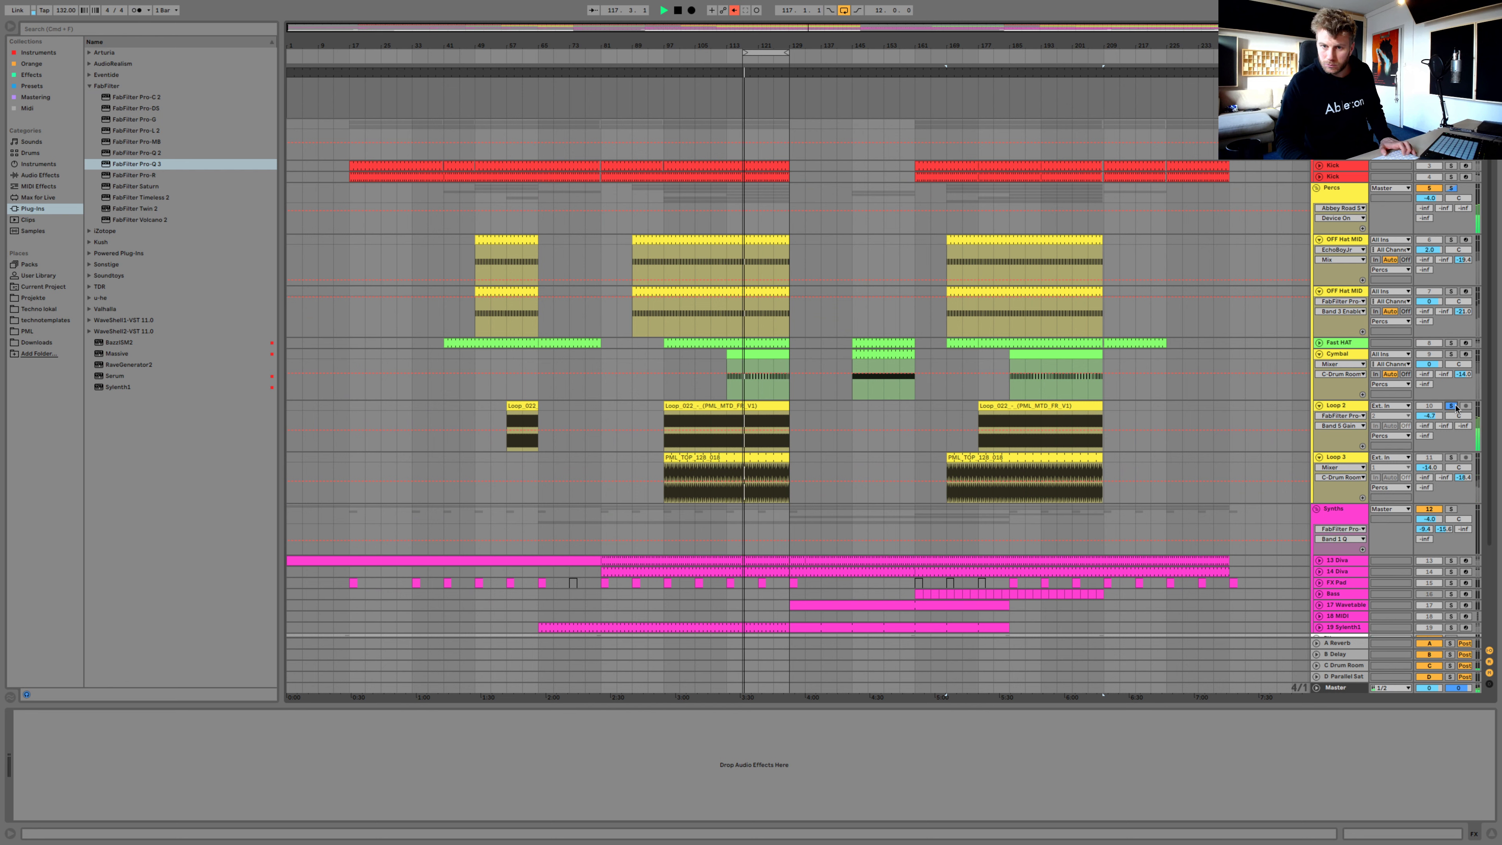
pyautogui.moveTo(1463, 426); pyautogui.dragTo(1429, 420)
pyautogui.click(1436, 434)
pyautogui.click(1451, 406)
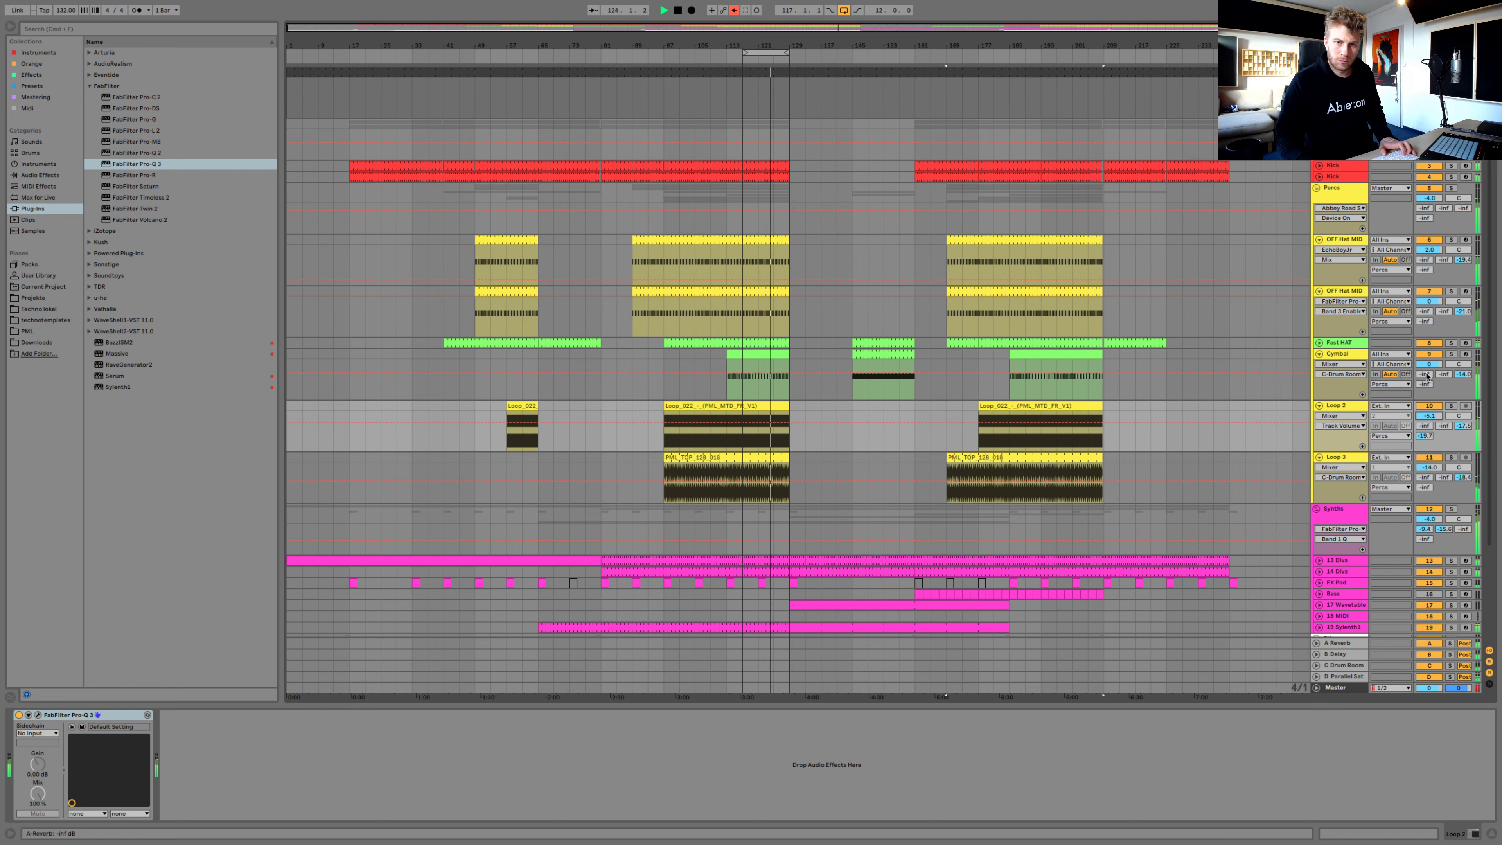
# Set a subtle D Parallel Saturation send on the soloed Percs group, then unsolo and collapse the group
pyautogui.click(1332, 194)
pyautogui.press('s')
pyautogui.moveTo(1428, 220)
pyautogui.mouseDown()
pyautogui.moveTo(1429, 195)
pyautogui.moveTo(1428, 219)
pyautogui.mouseUp()
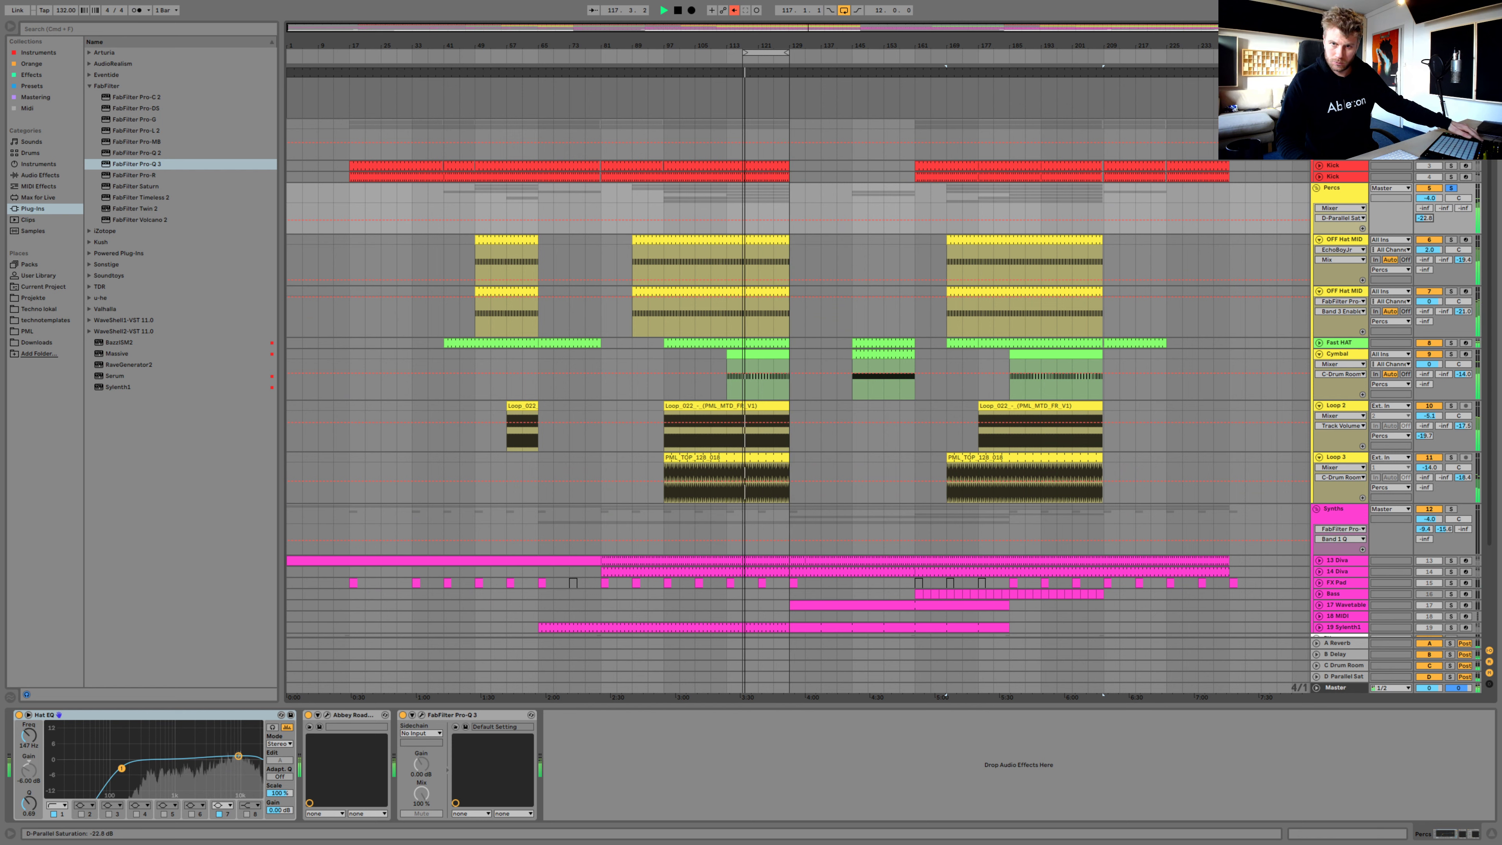
pyautogui.moveTo(1425, 218); pyautogui.dragTo(1425, 225)
pyautogui.click(1451, 187)
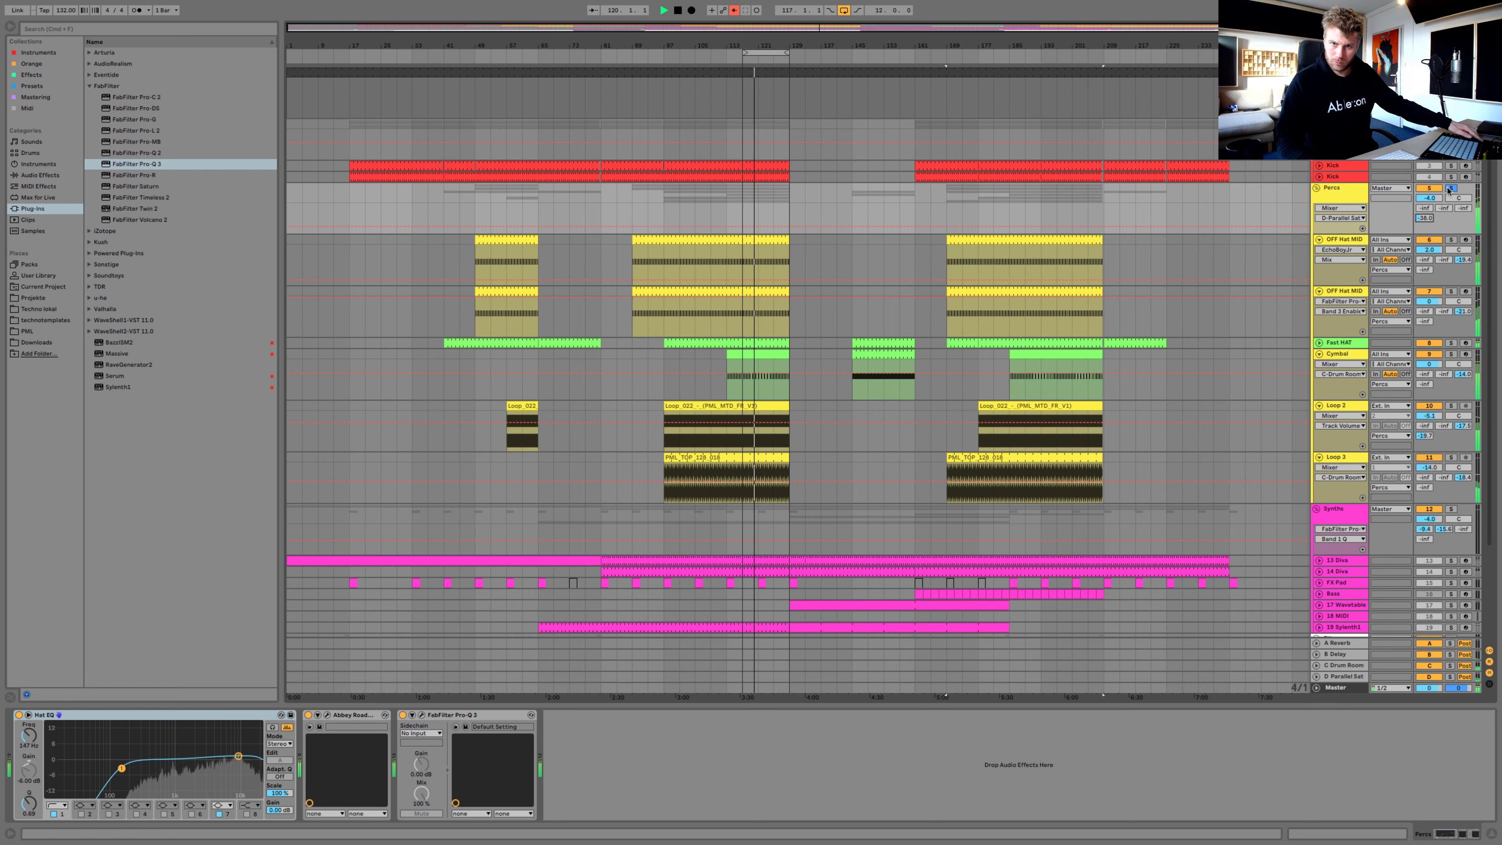
pyautogui.click(1317, 189)
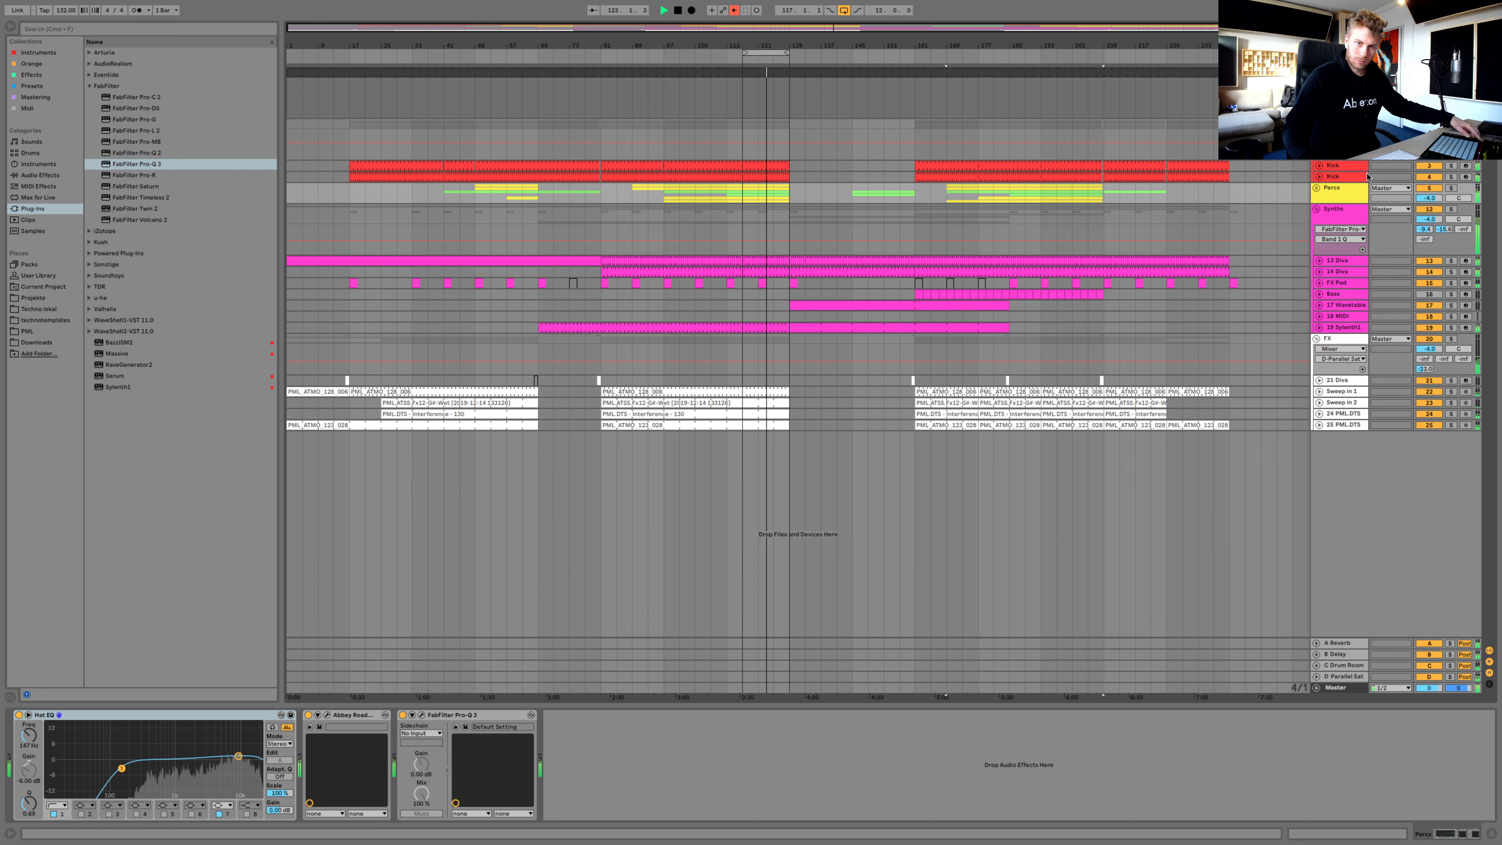
pyautogui.scroll(-3, 1318, 163)
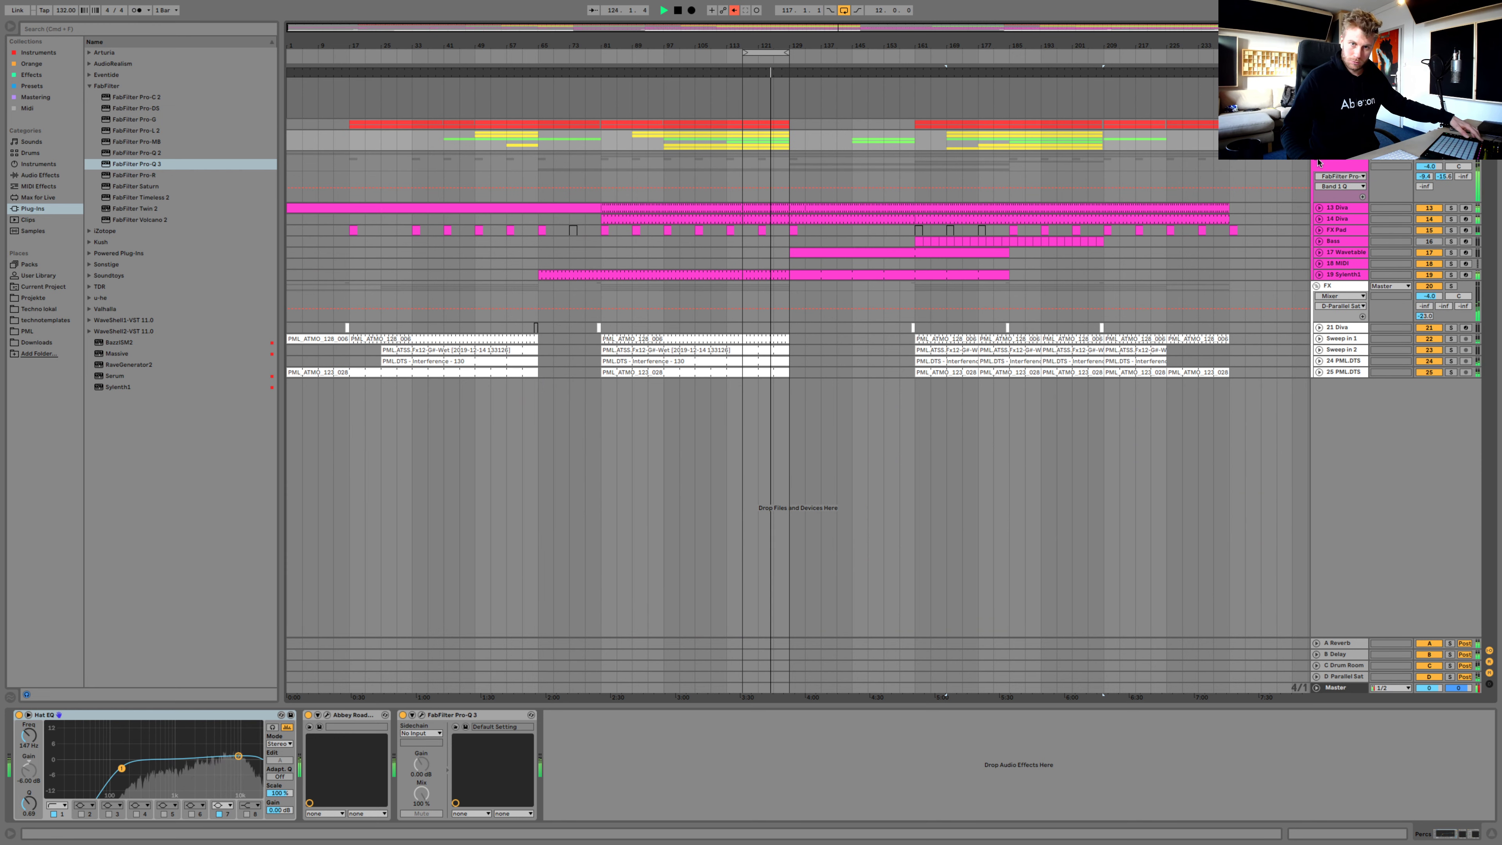
pyautogui.click(1318, 158)
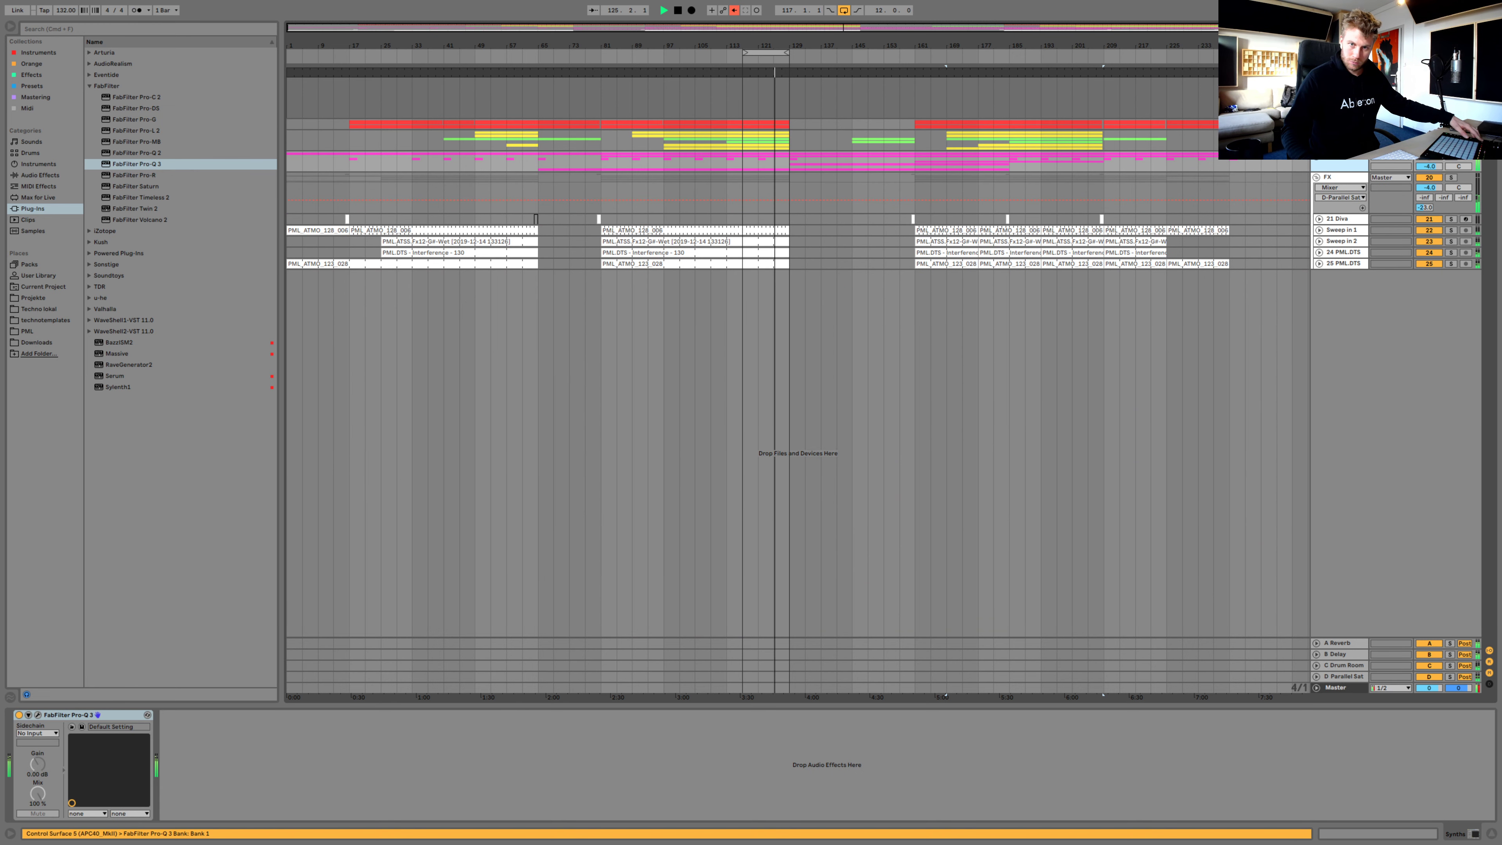
pyautogui.click(1317, 158)
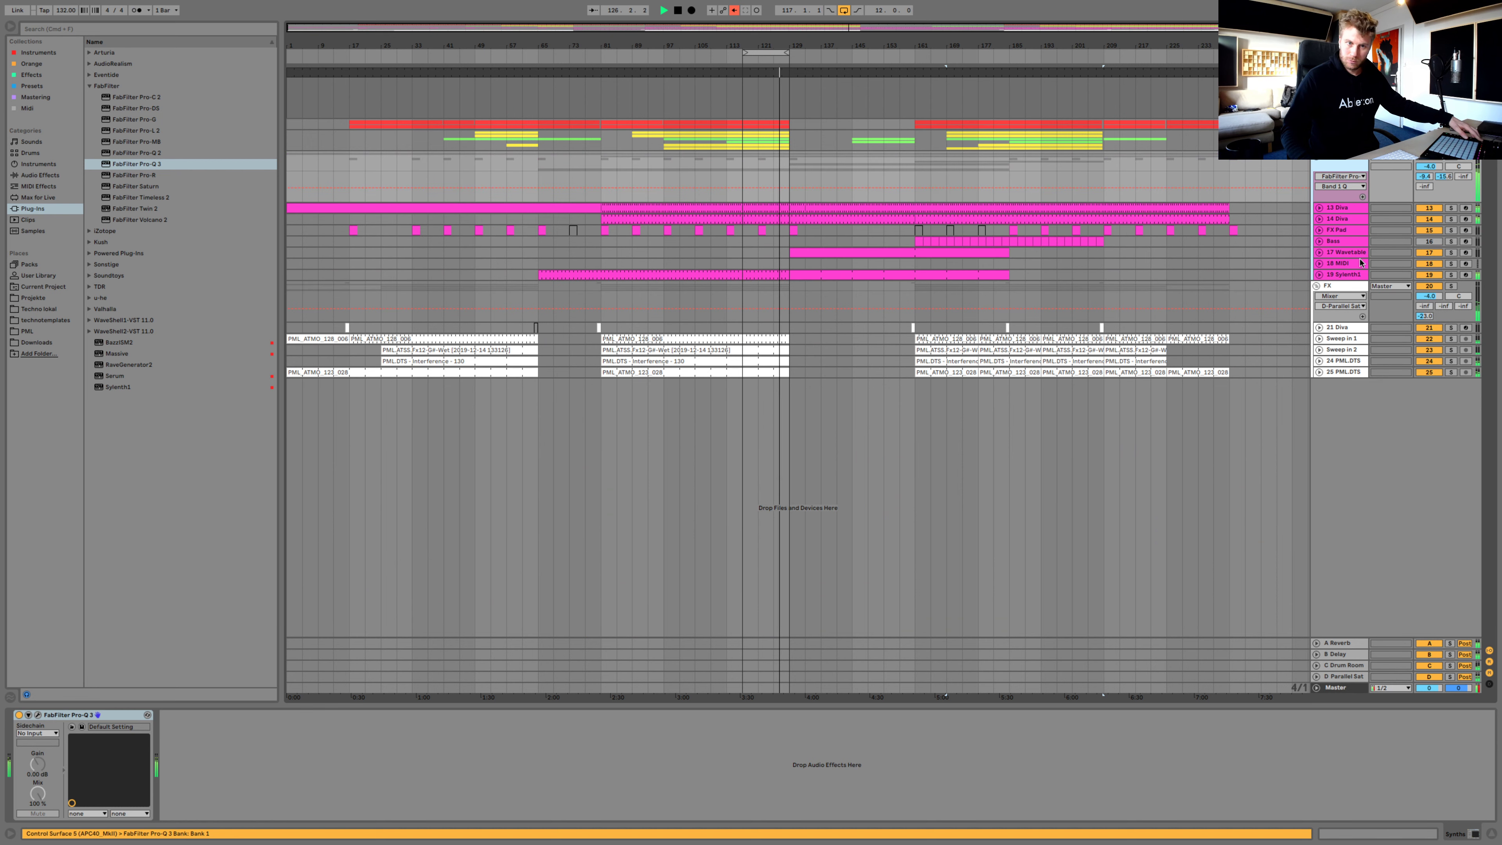
pyautogui.click(1353, 275)
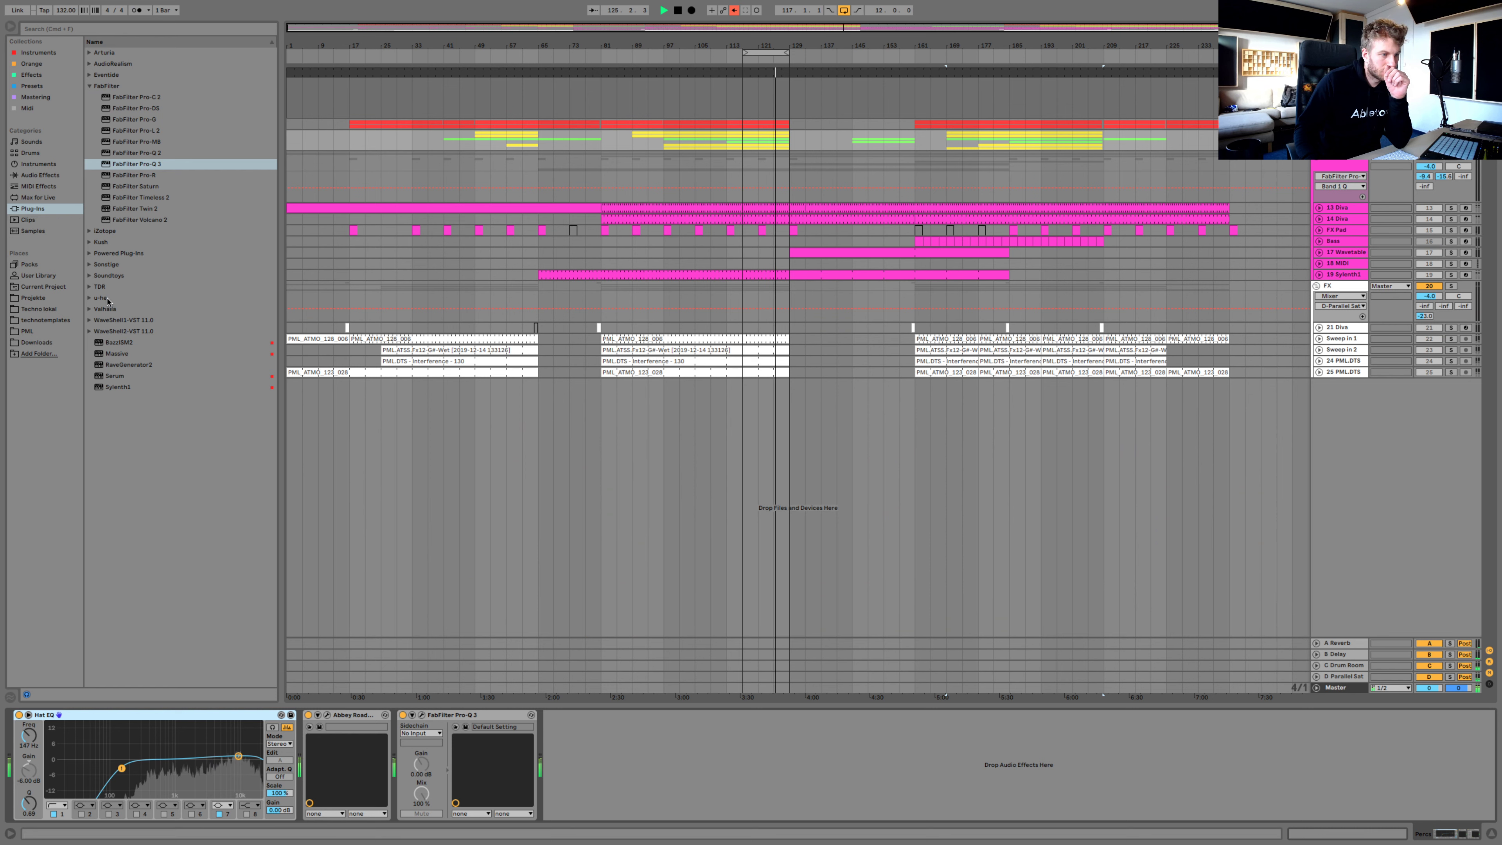
# Try the MJUC compressor on the Percs group with Compress at 14.8, then stop playback and delete the device
pyautogui.click(116, 266)
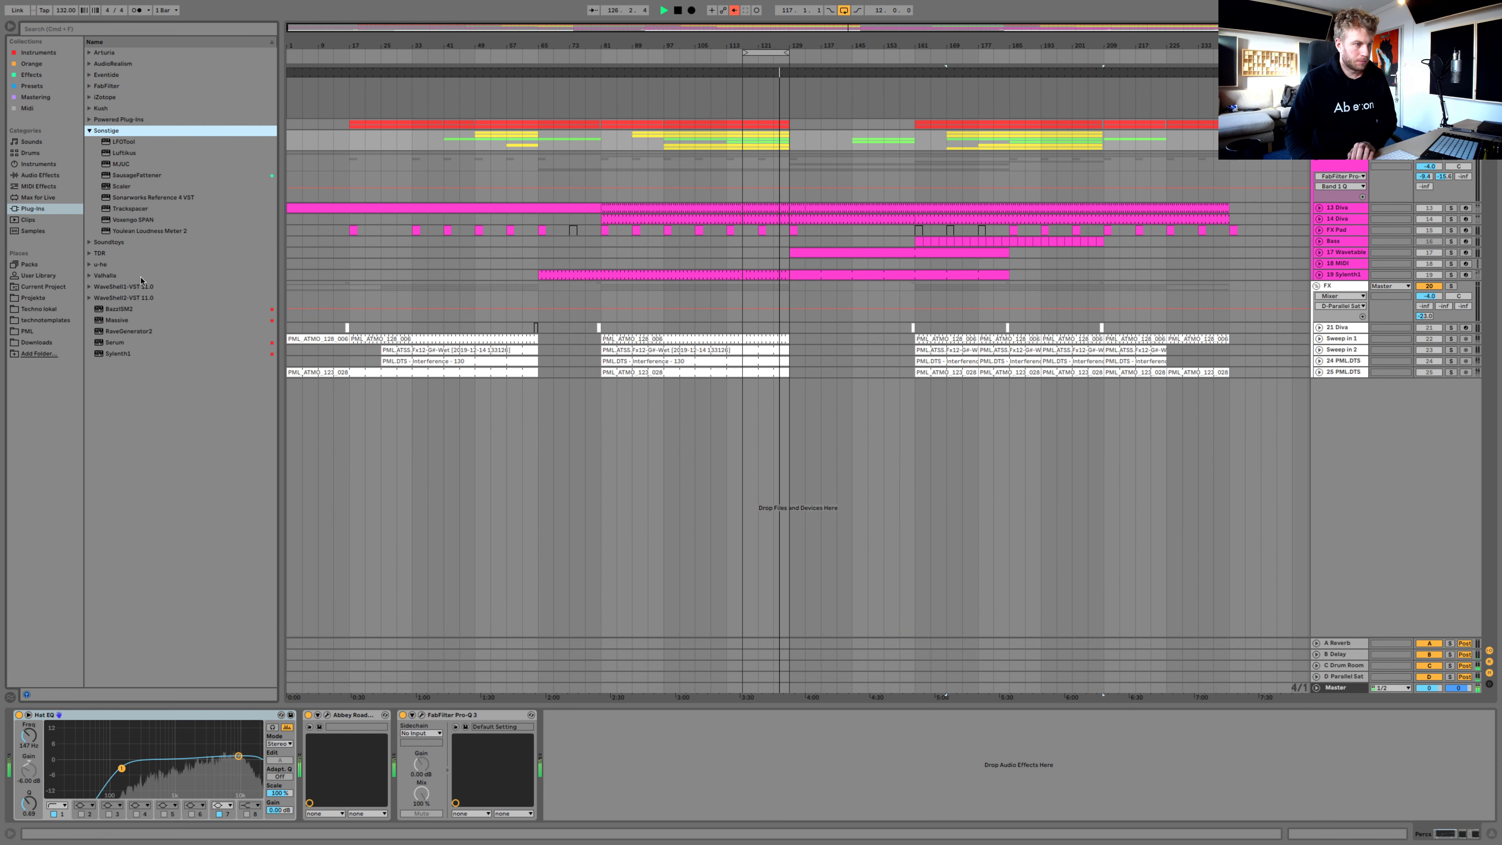
pyautogui.press('Down')
pyautogui.press('Down')
pyautogui.press('Down')
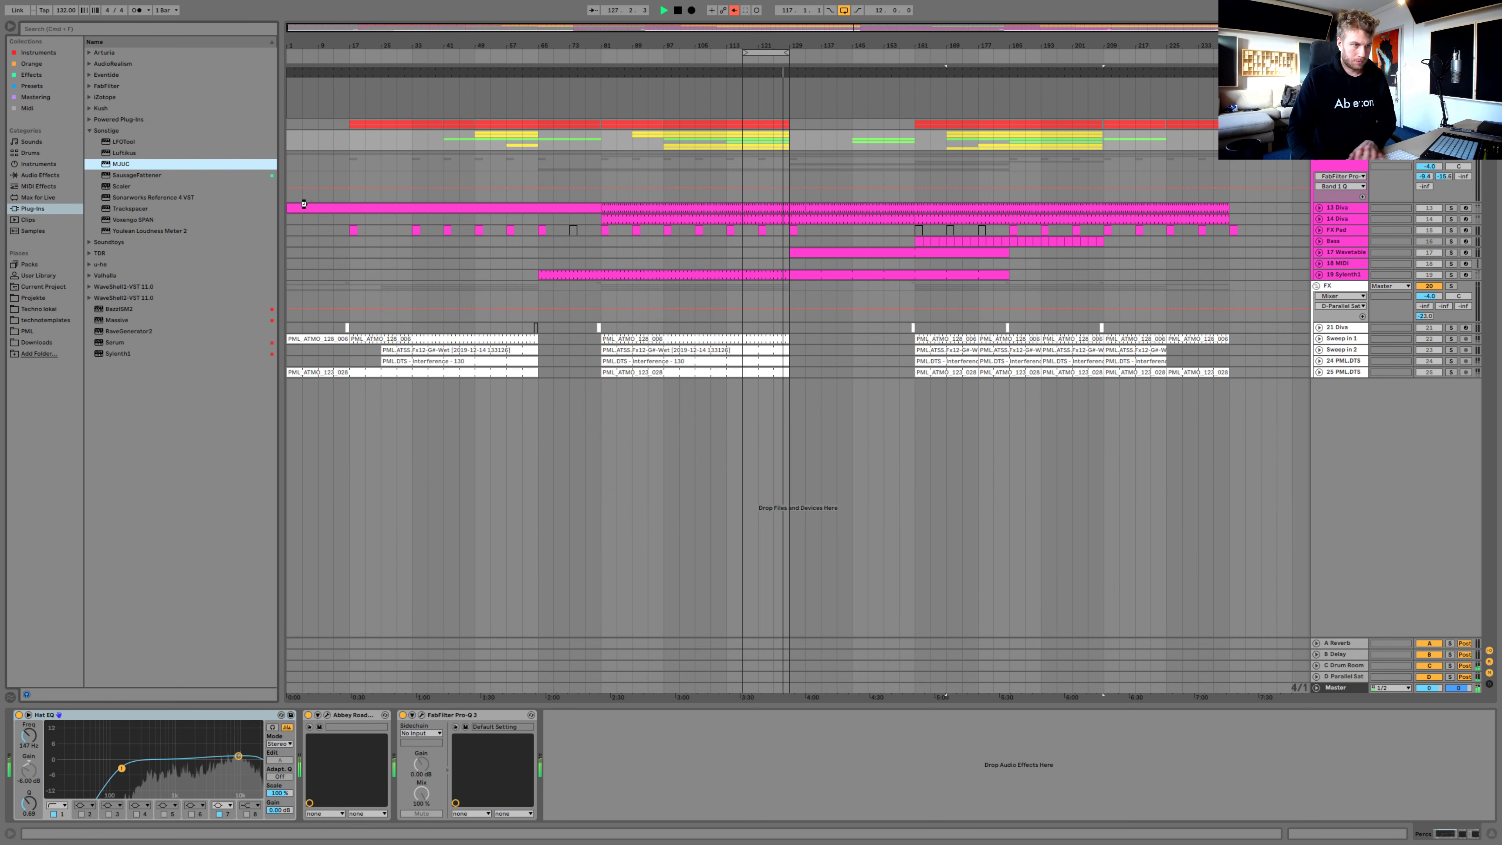
pyautogui.press('Return')
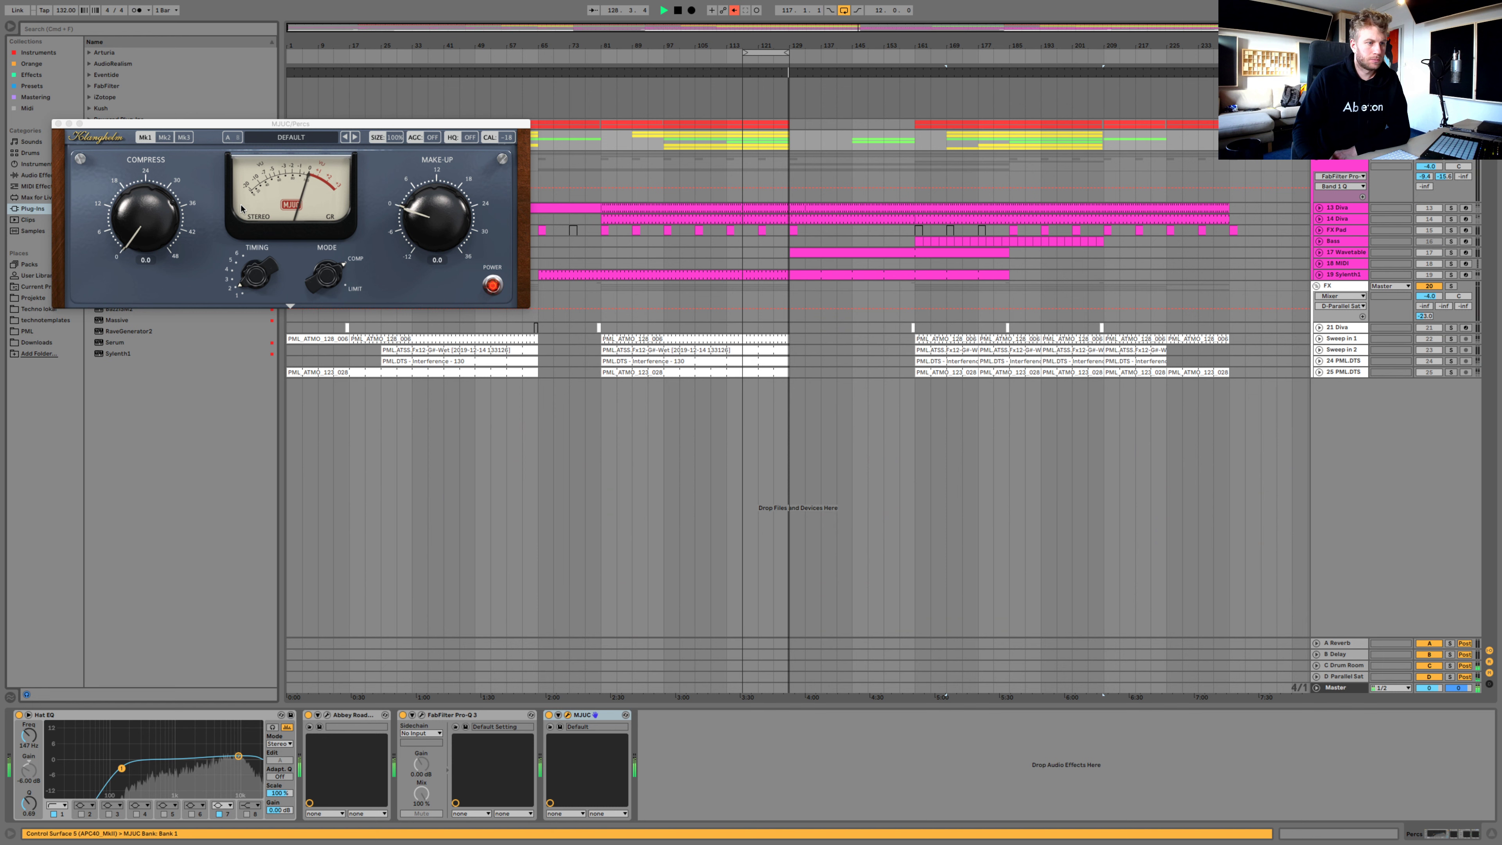
pyautogui.moveTo(155, 226); pyautogui.dragTo(149, 188)
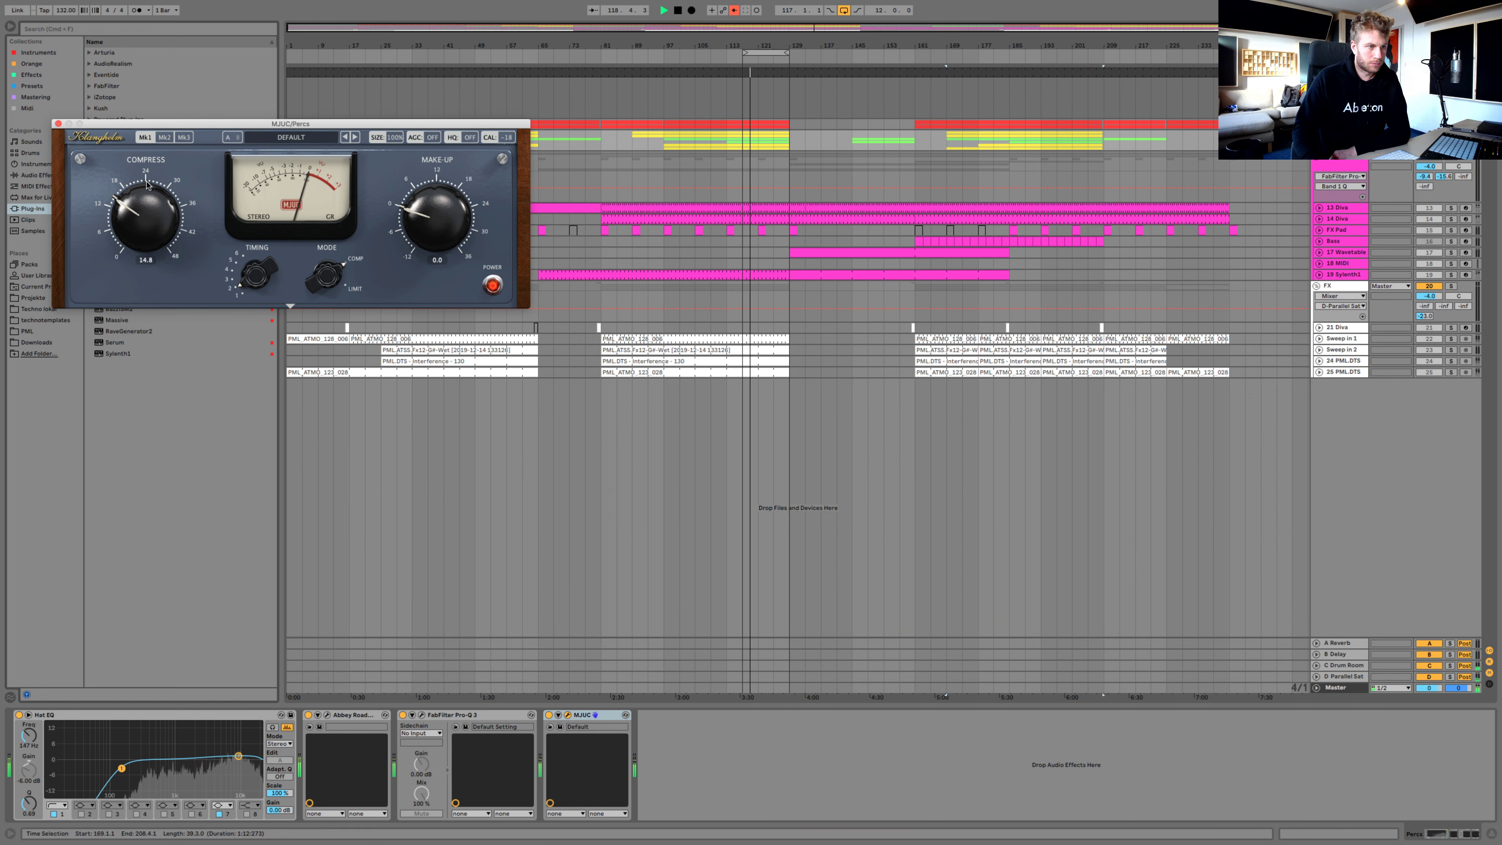
pyautogui.press('space')
pyautogui.click(594, 716)
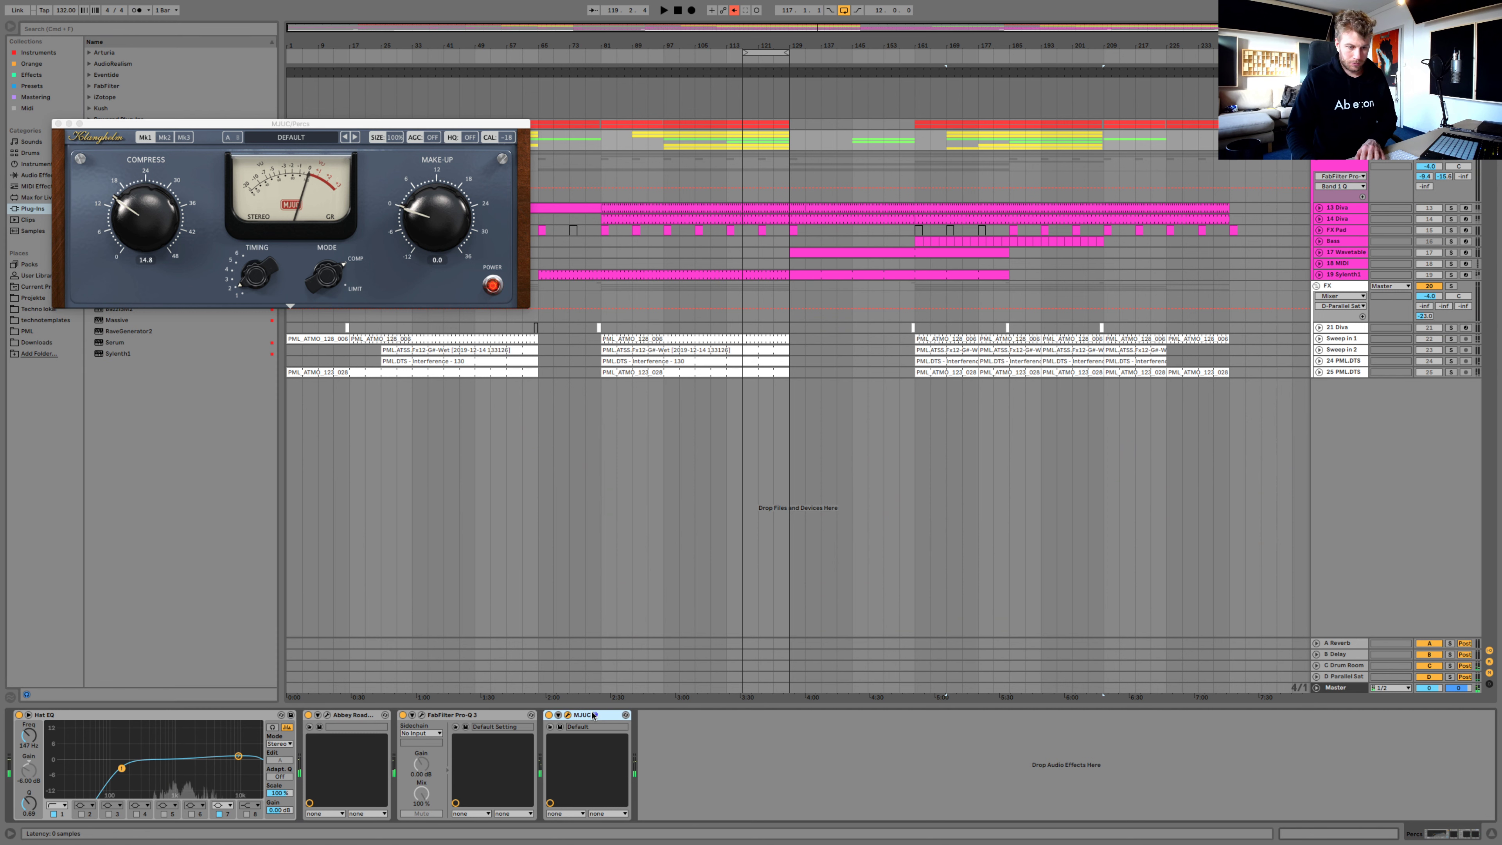
pyautogui.press('Delete')
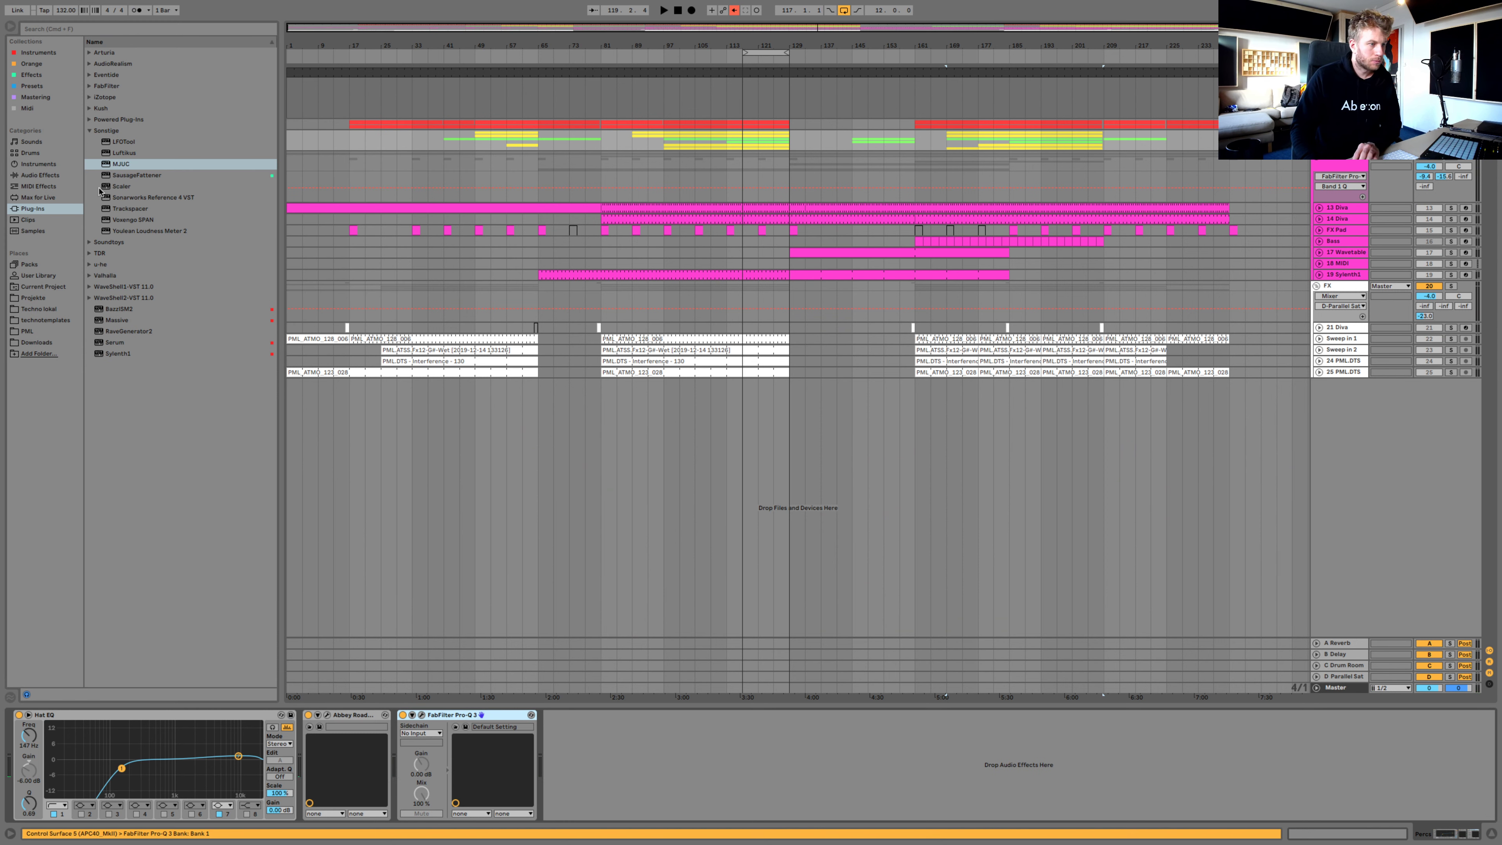
# Add a Glue Compressor to the end of the Percs chain, adjusting attack, threshold to about -22.5 dB and makeup to about 4.2 dB
pyautogui.click(38, 175)
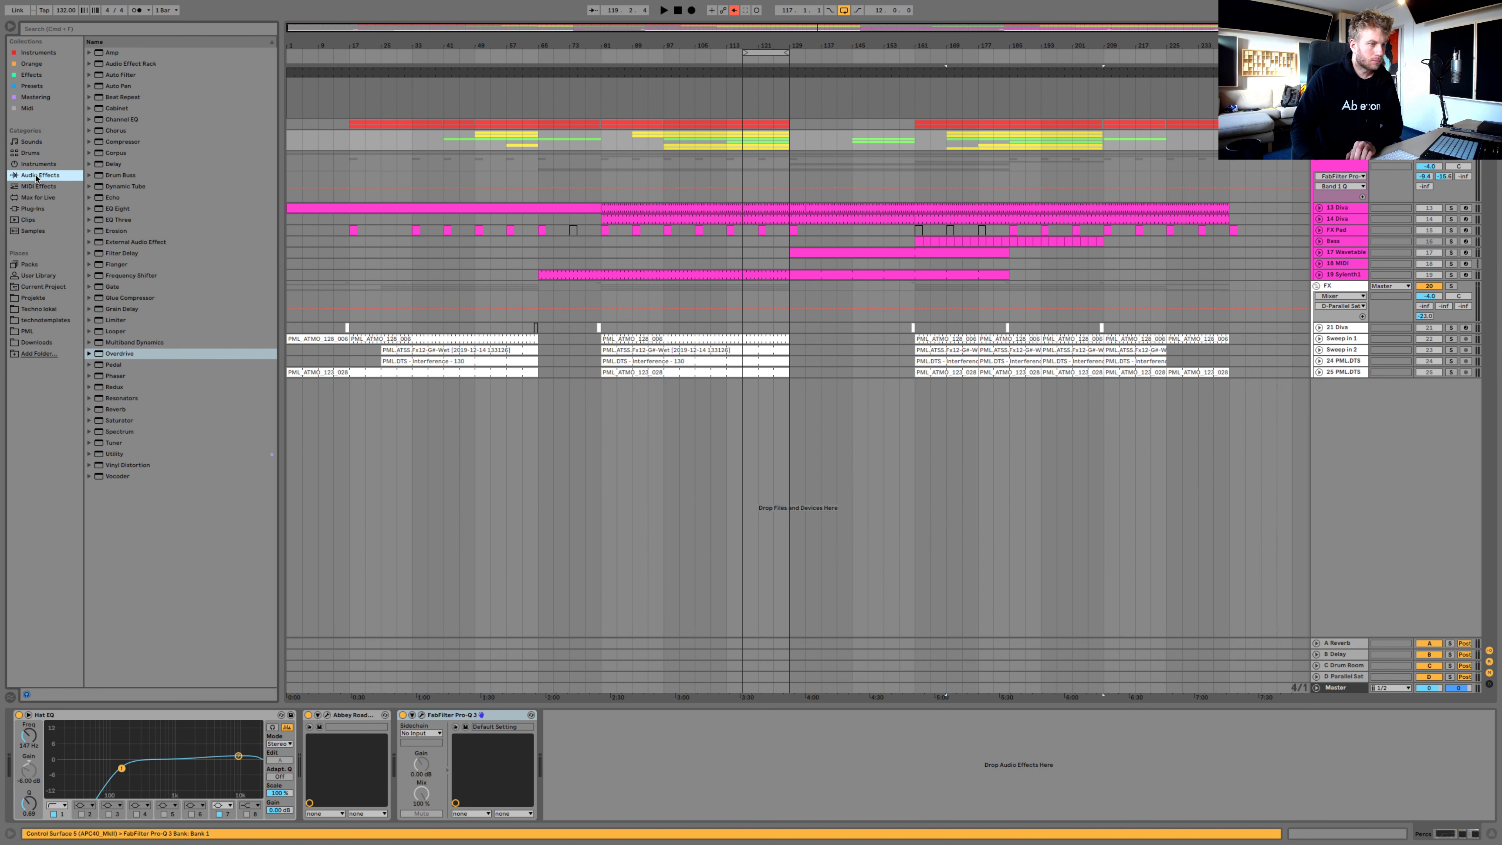
pyautogui.click(131, 177)
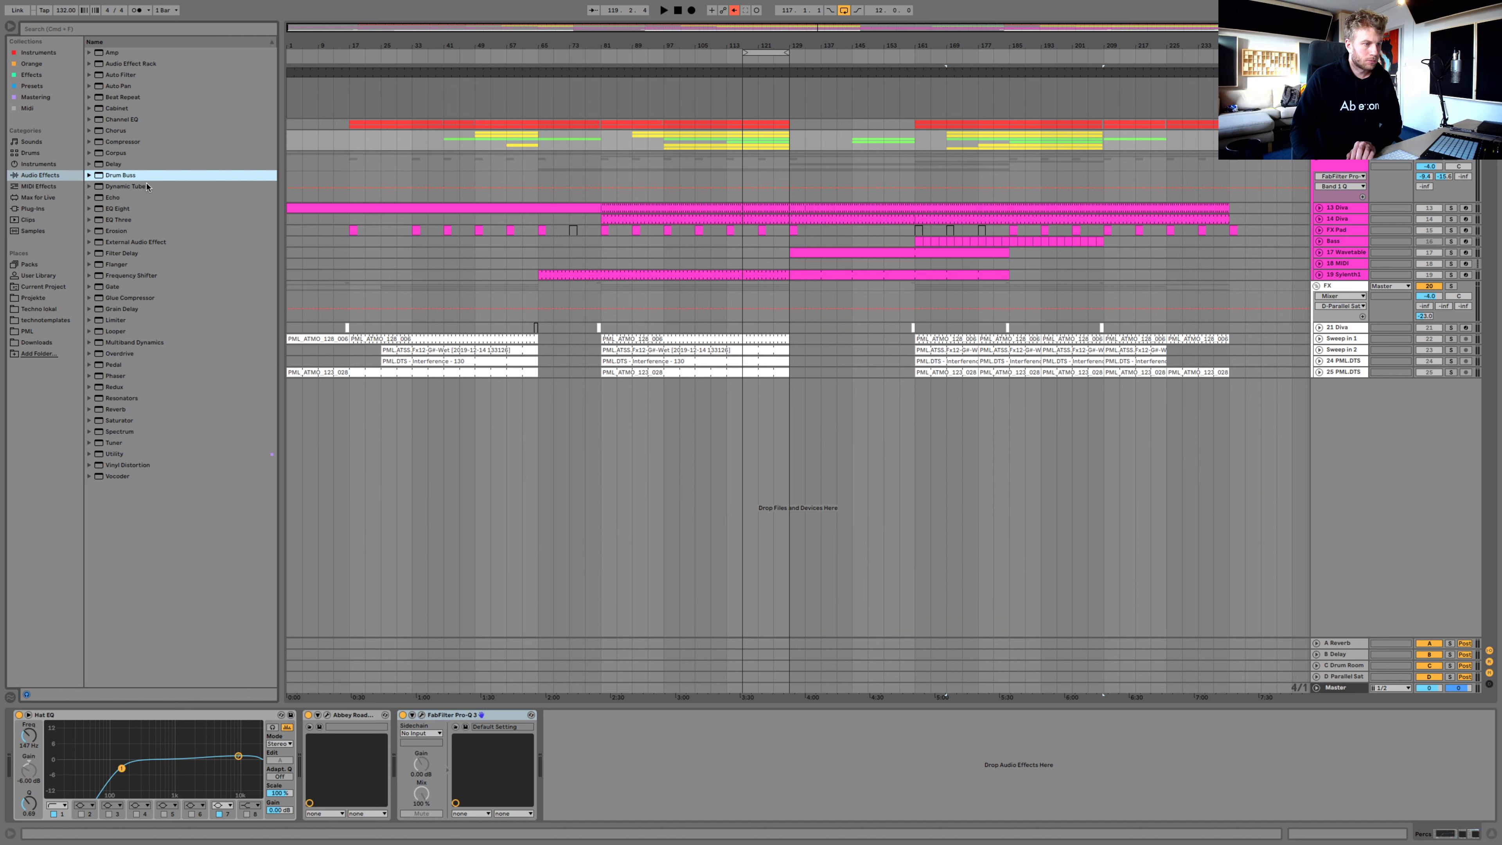
pyautogui.click(126, 299)
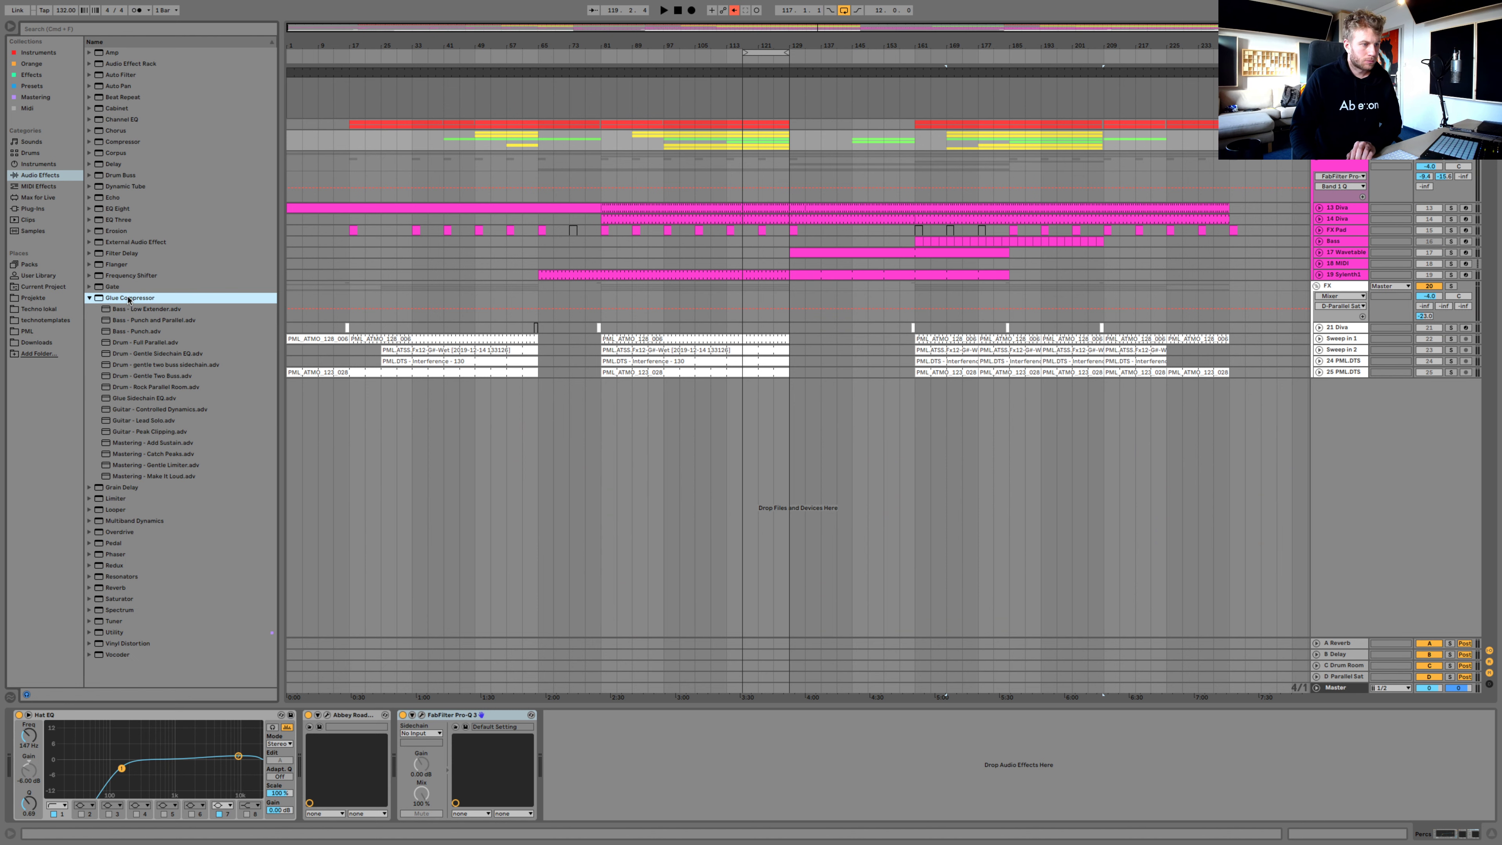
pyautogui.press('space')
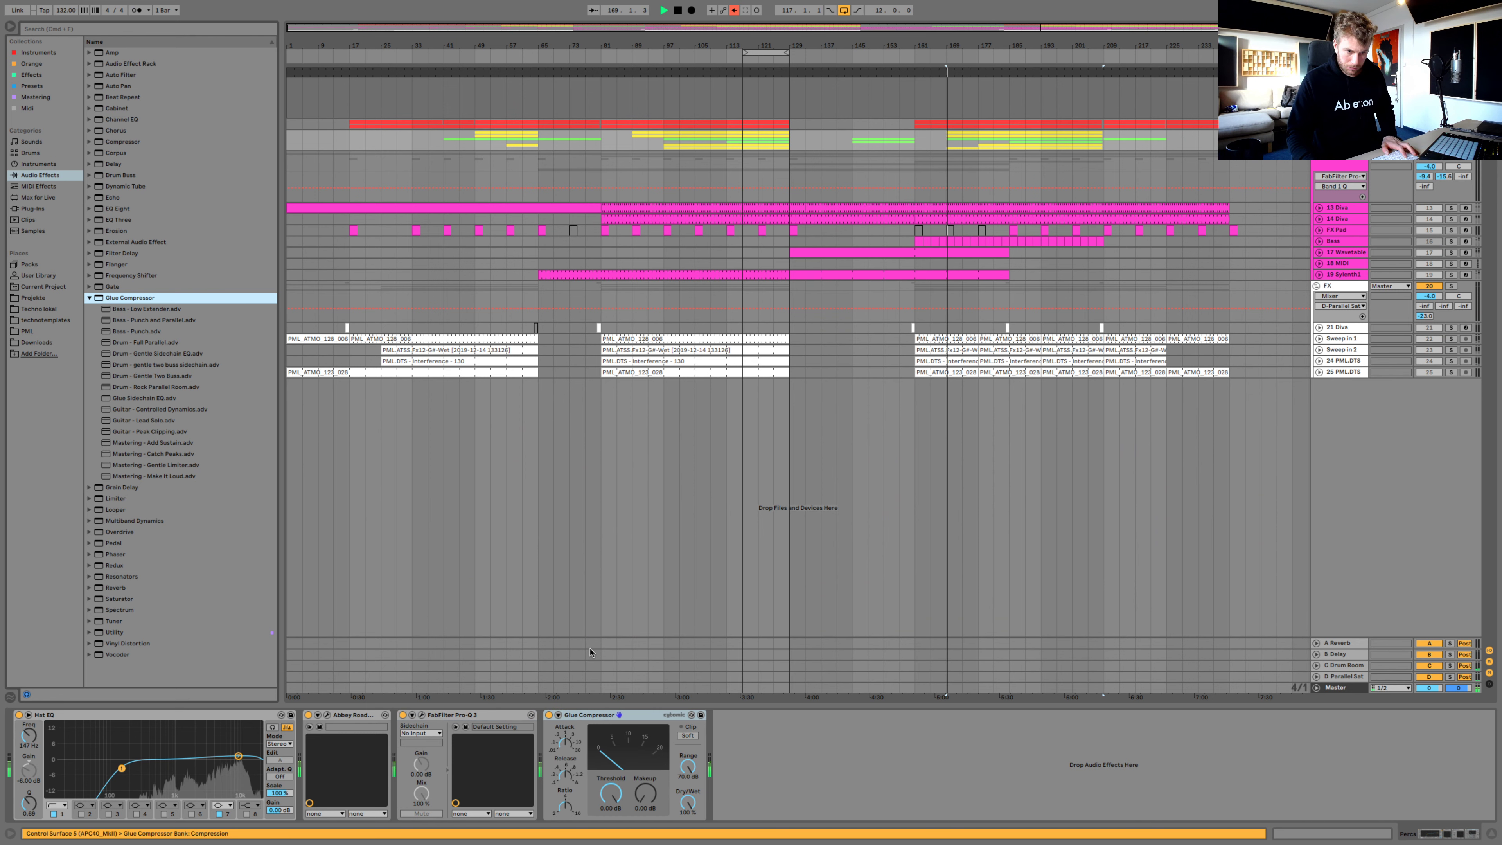
pyautogui.moveTo(561, 745); pyautogui.dragTo(611, 826)
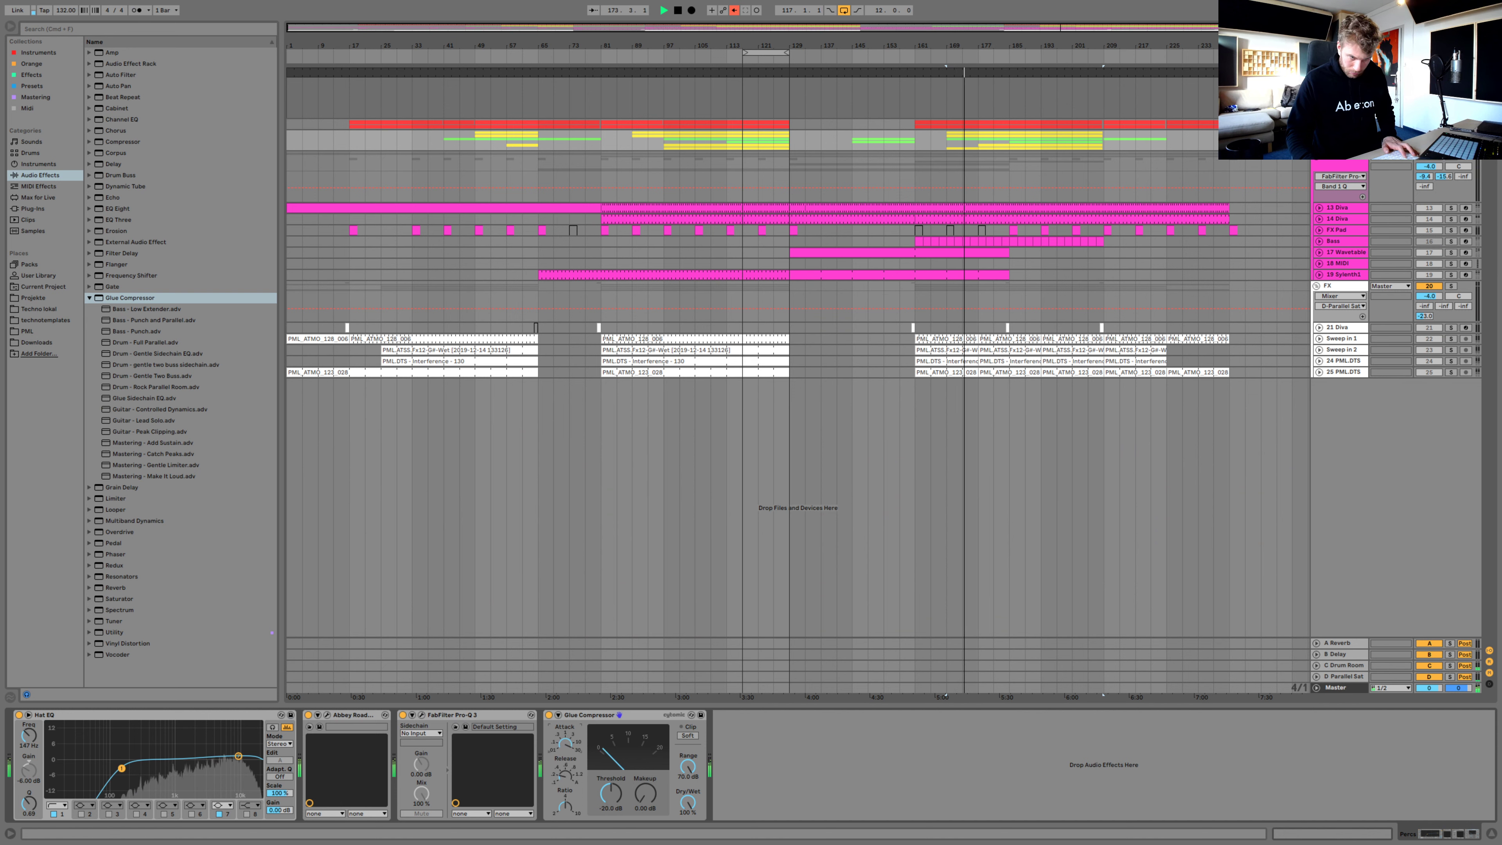
pyautogui.moveTo(613, 805); pyautogui.dragTo(645, 791)
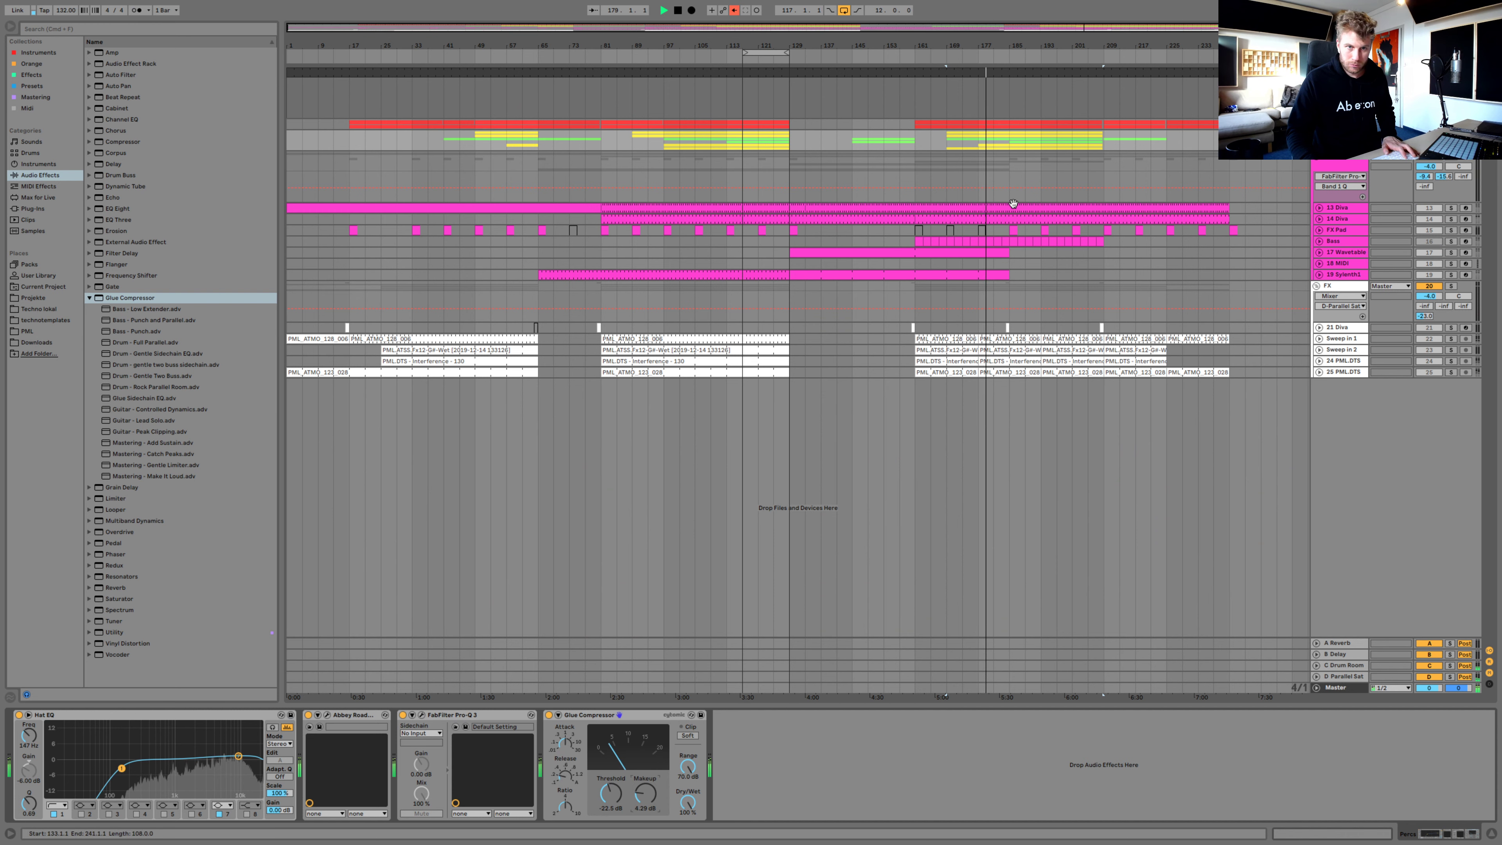
# Bypass the Glue Compressor on the Percs group to compare the sound without compression
pyautogui.click(1368, 241)
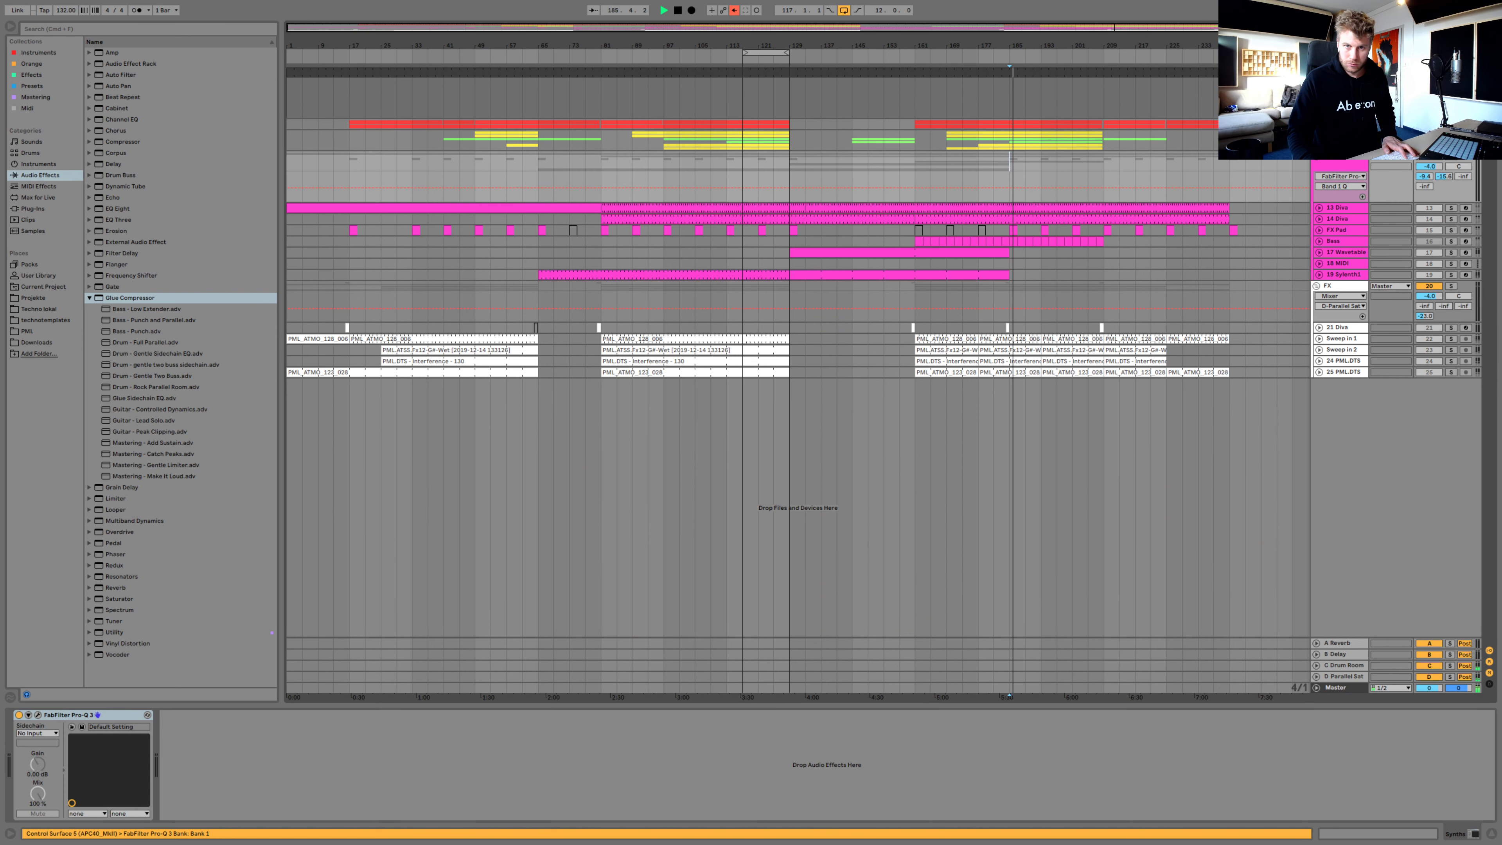
pyautogui.click(1341, 135)
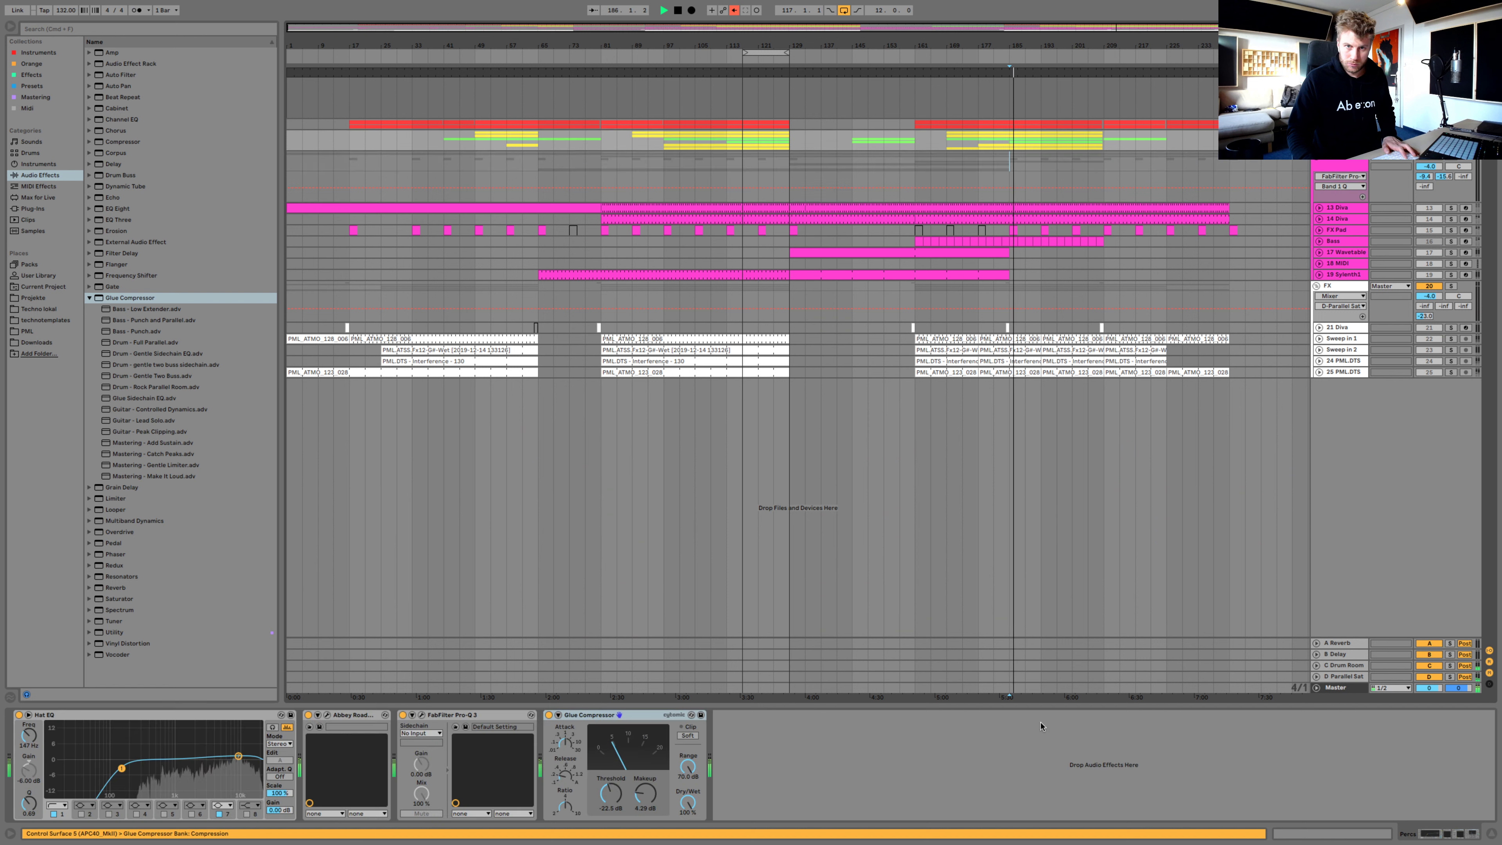
pyautogui.click(549, 715)
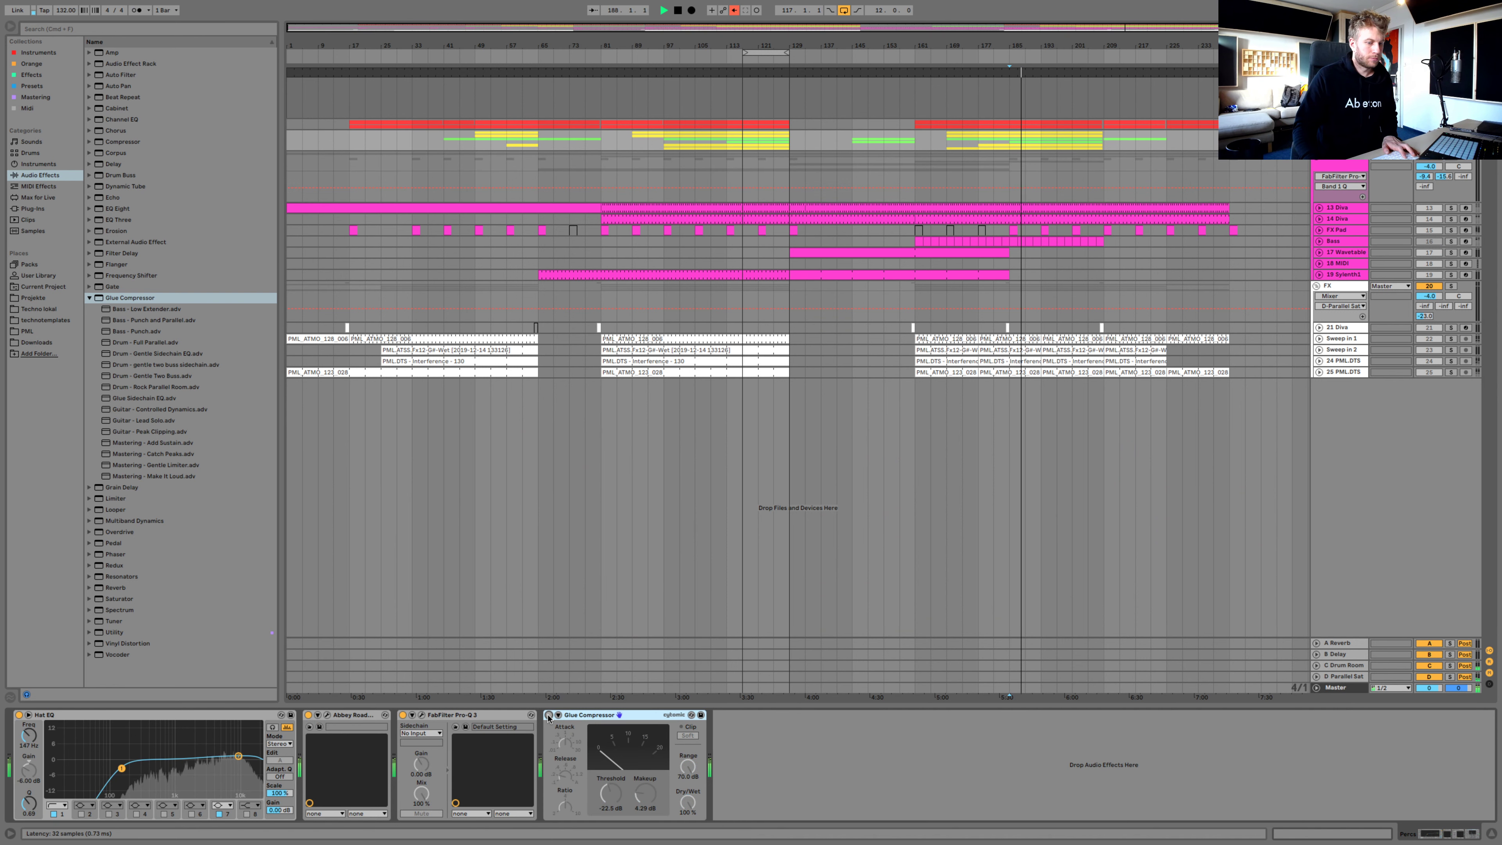
# Re-enable the Glue Compressor on the Percs group, then collapse the Synths and FX groups
pyautogui.click(549, 715)
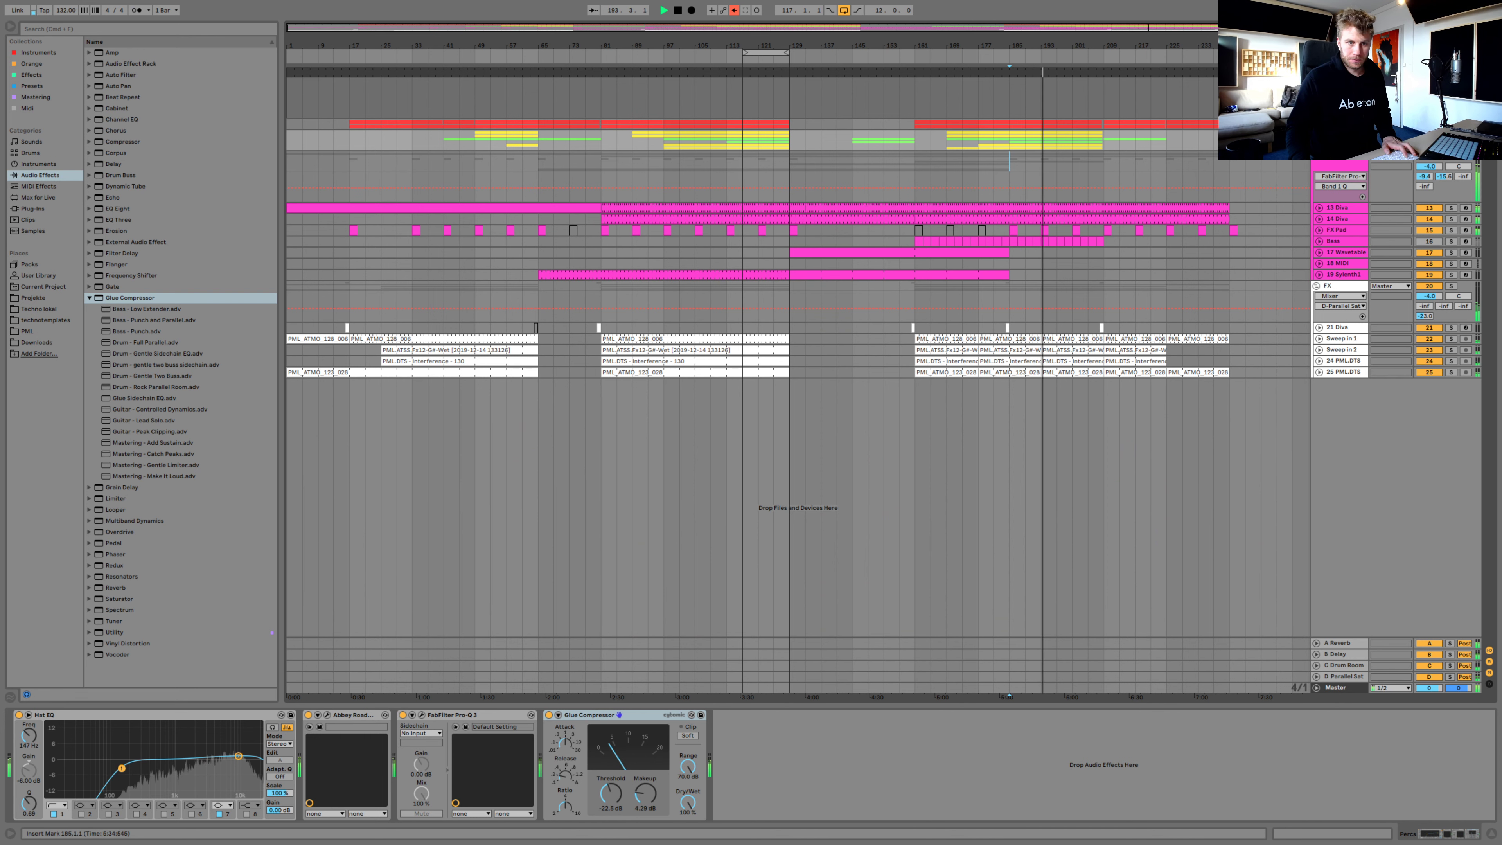
pyautogui.click(1317, 162)
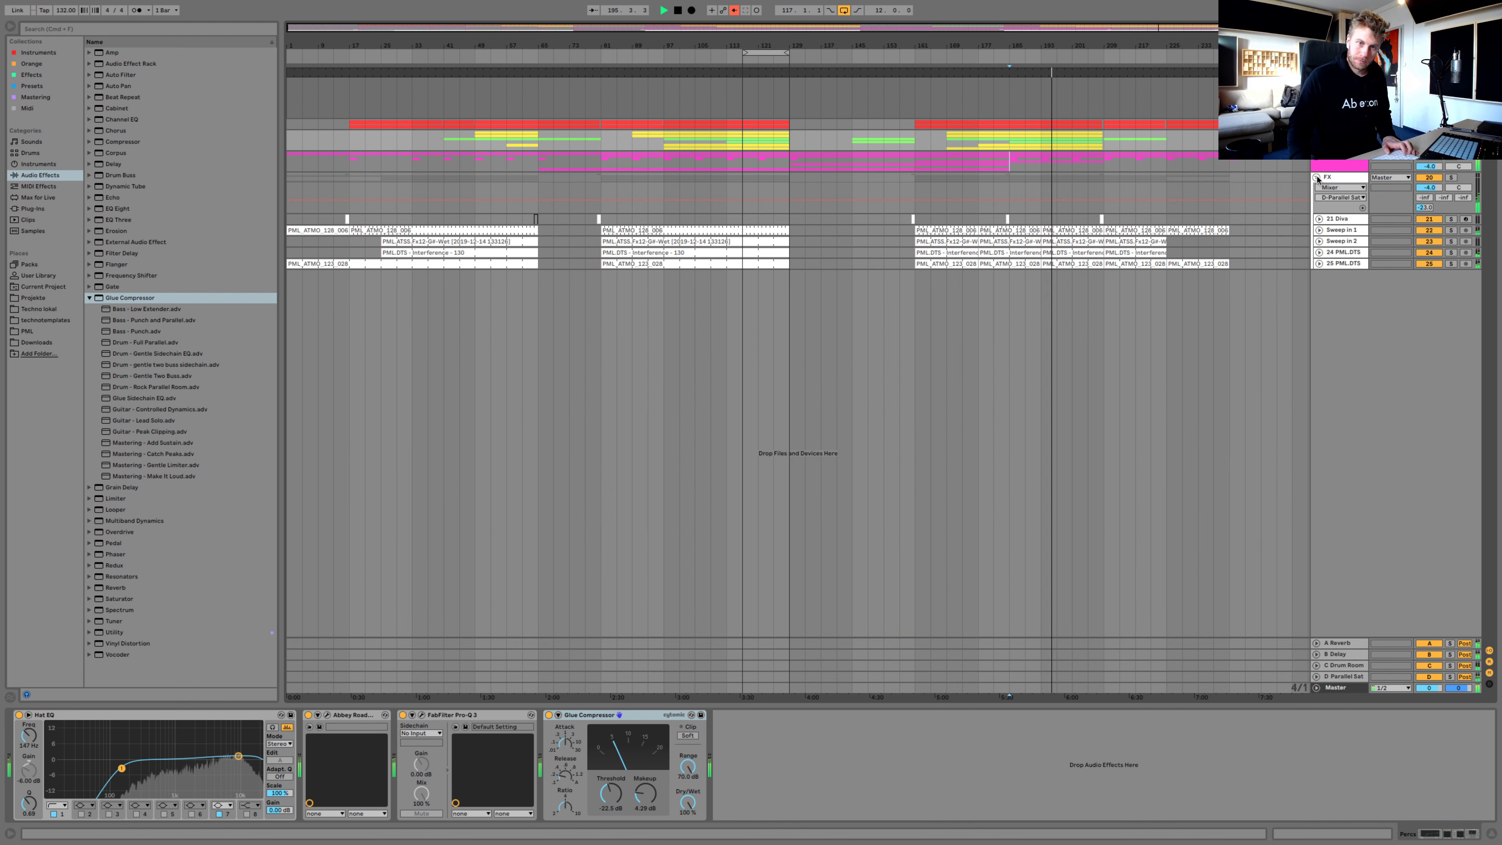
pyautogui.click(1318, 178)
pyautogui.click(1449, 177)
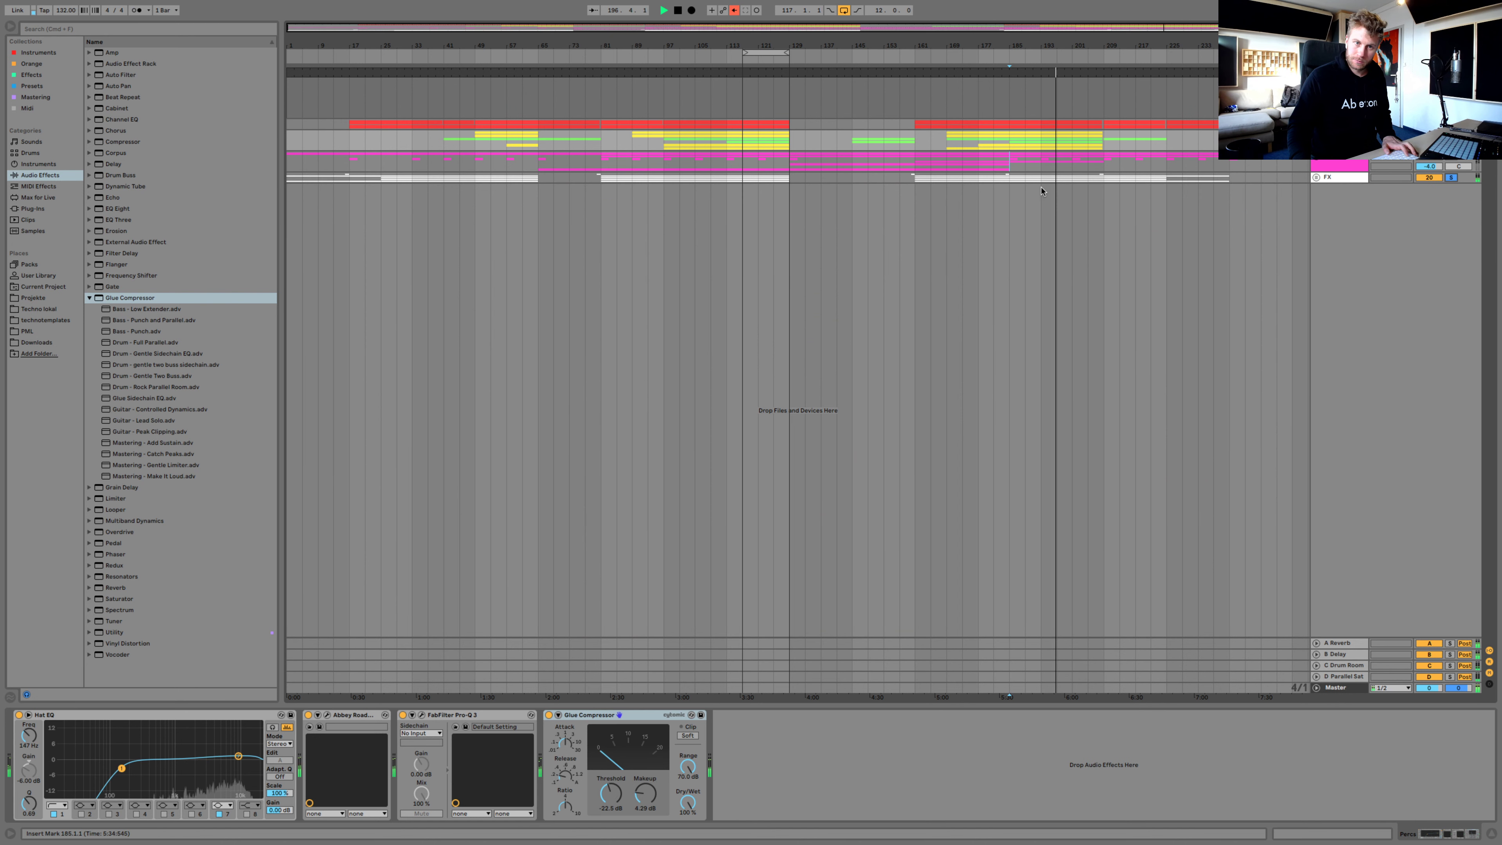
pyautogui.click(1453, 178)
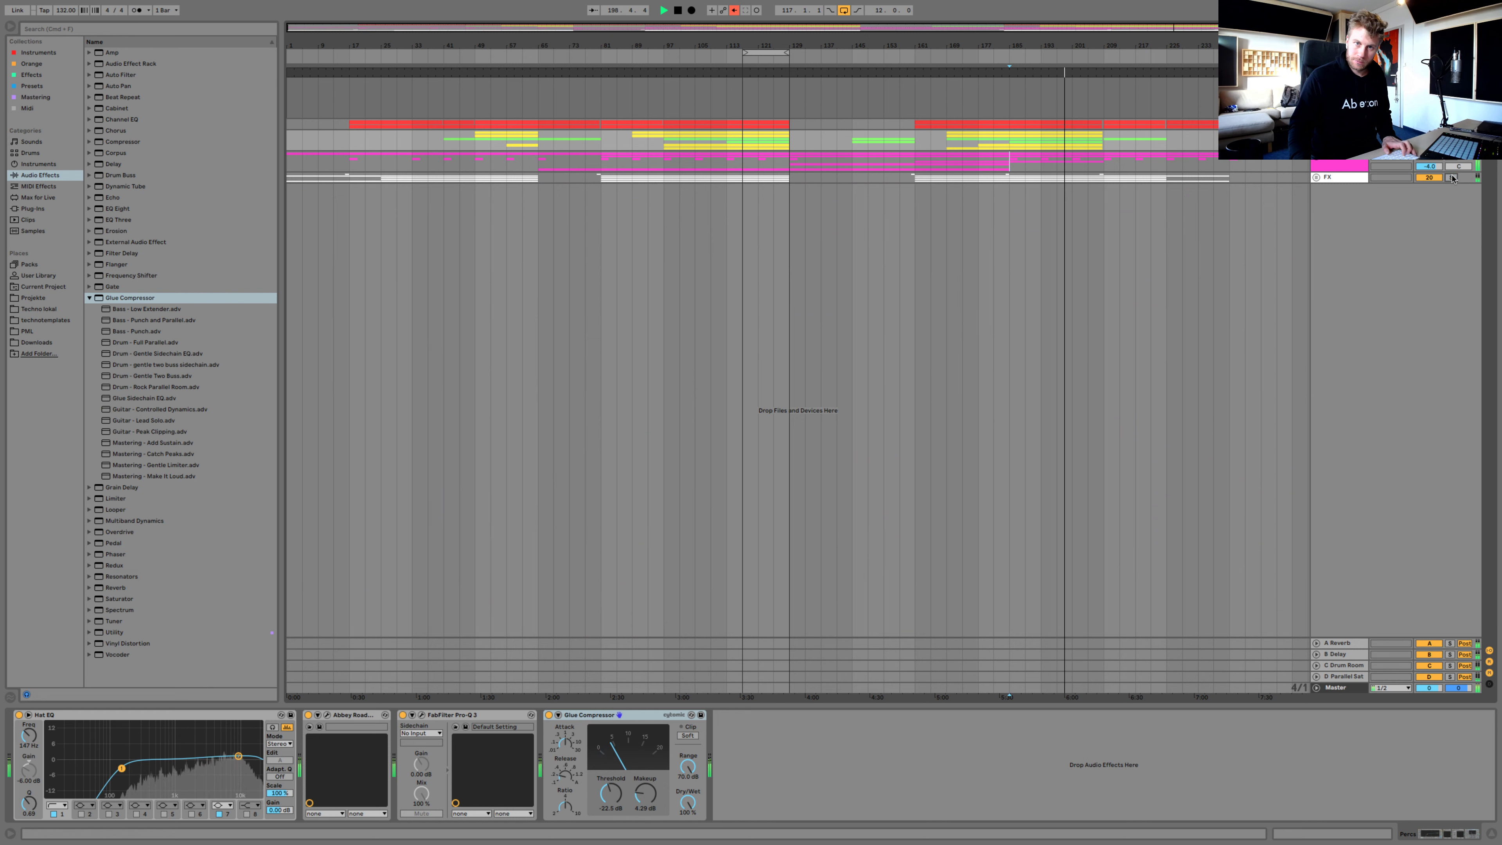
# Expand the Synths group and delete its Bass track and the empty MIDI track
pyautogui.click(1328, 166)
pyautogui.click(1316, 162)
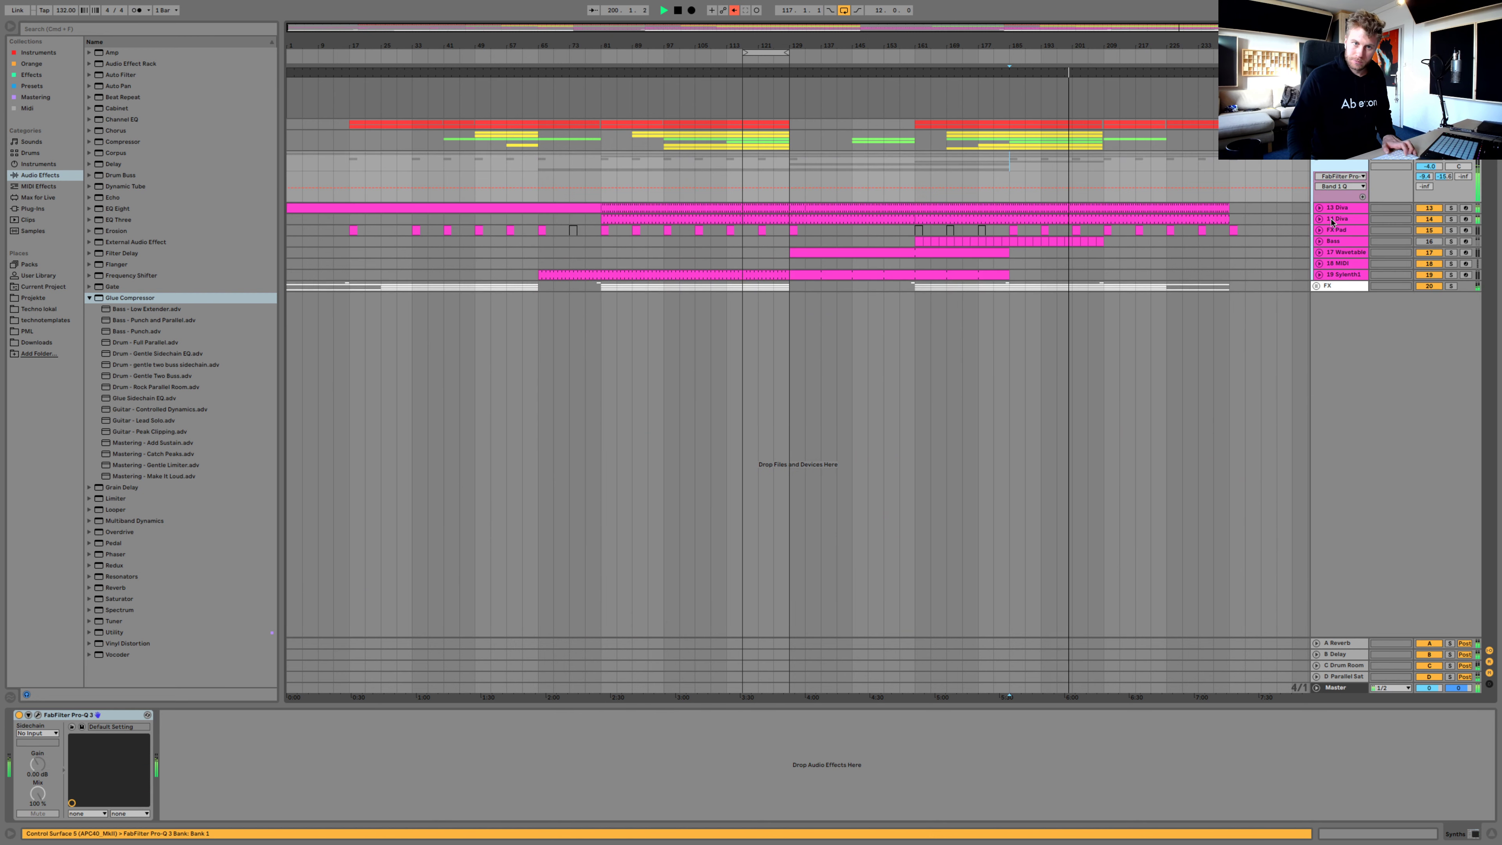
pyautogui.click(1339, 241)
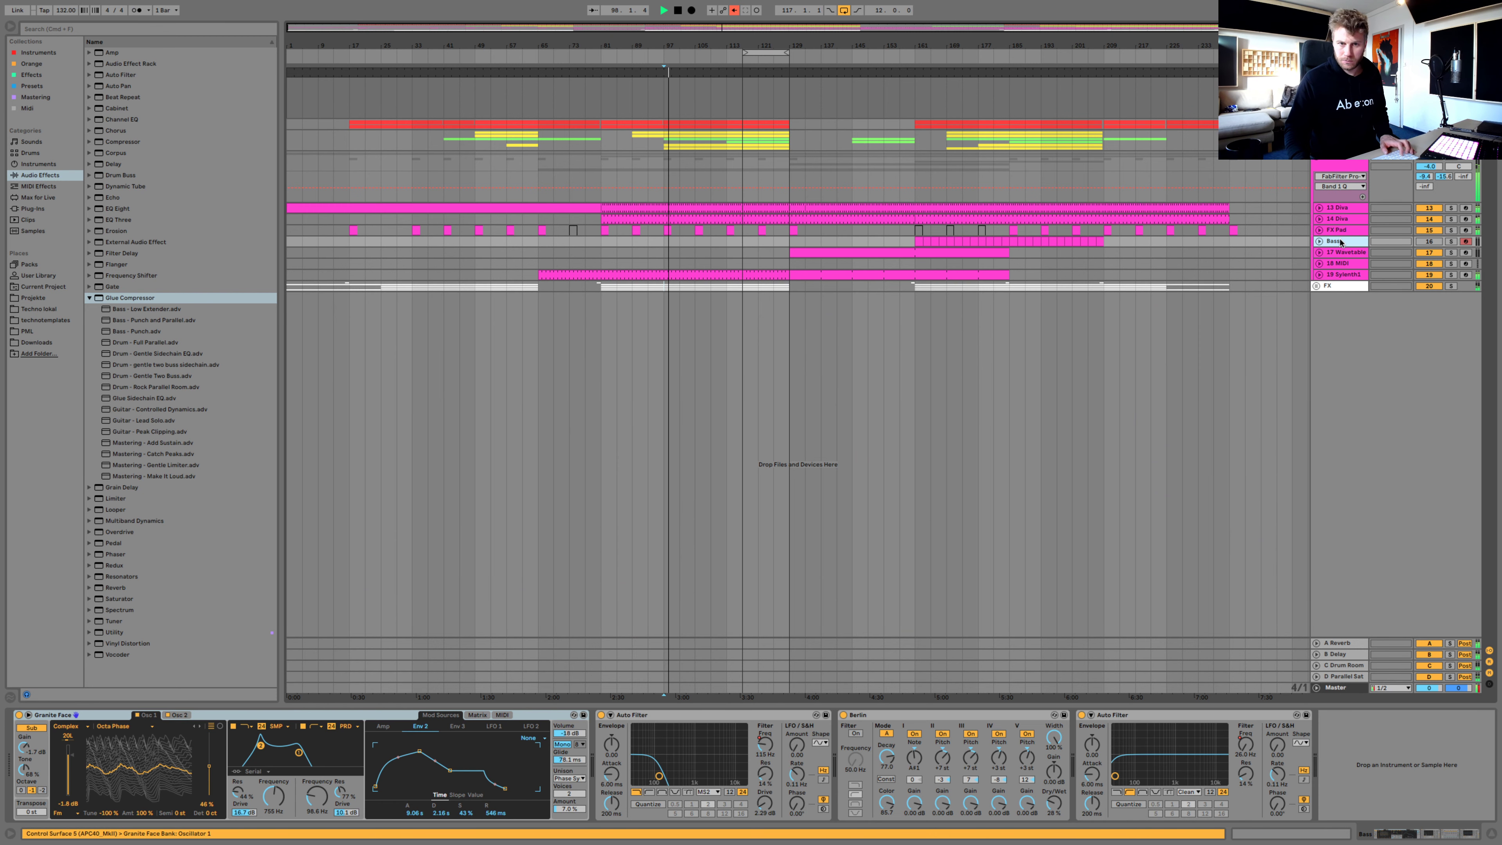
pyautogui.press('Delete')
pyautogui.click(1350, 253)
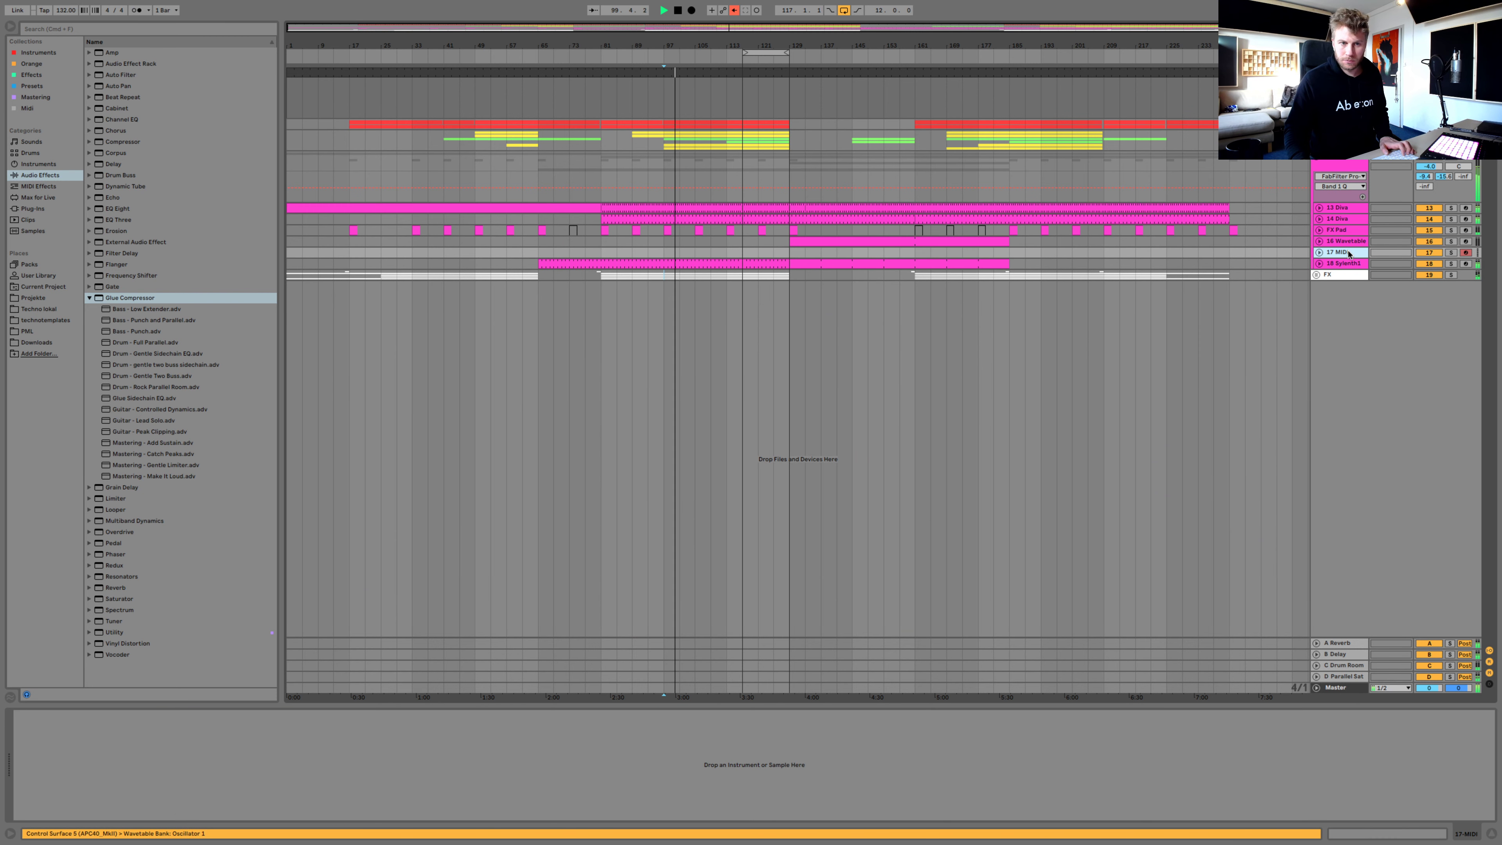
pyautogui.press('Delete')
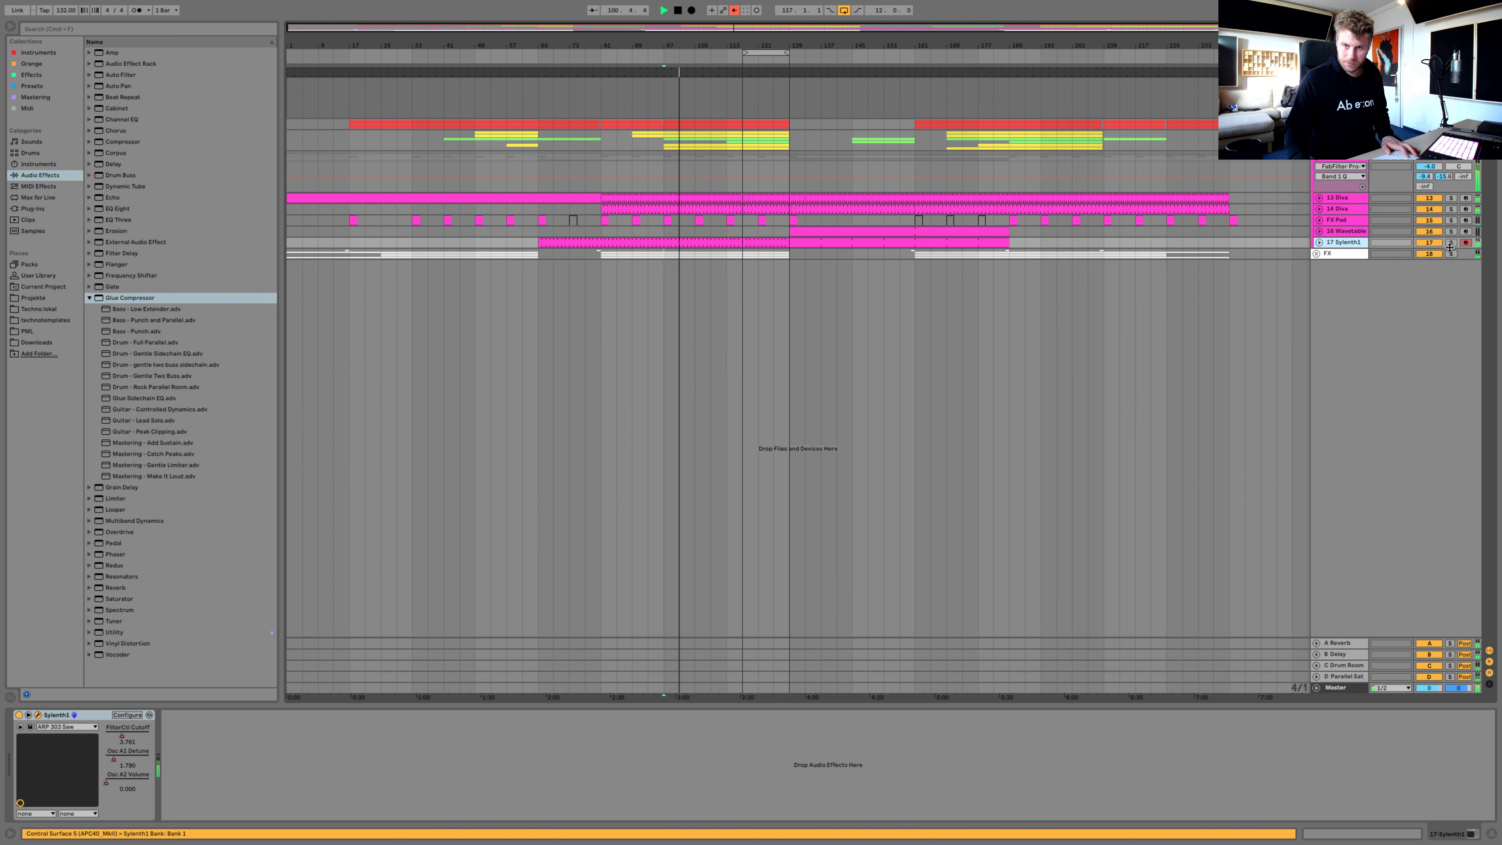
# Set A Reverb and B Delay sends on the soloed Sylenth1 track, then unsolo it
pyautogui.click(1320, 242)
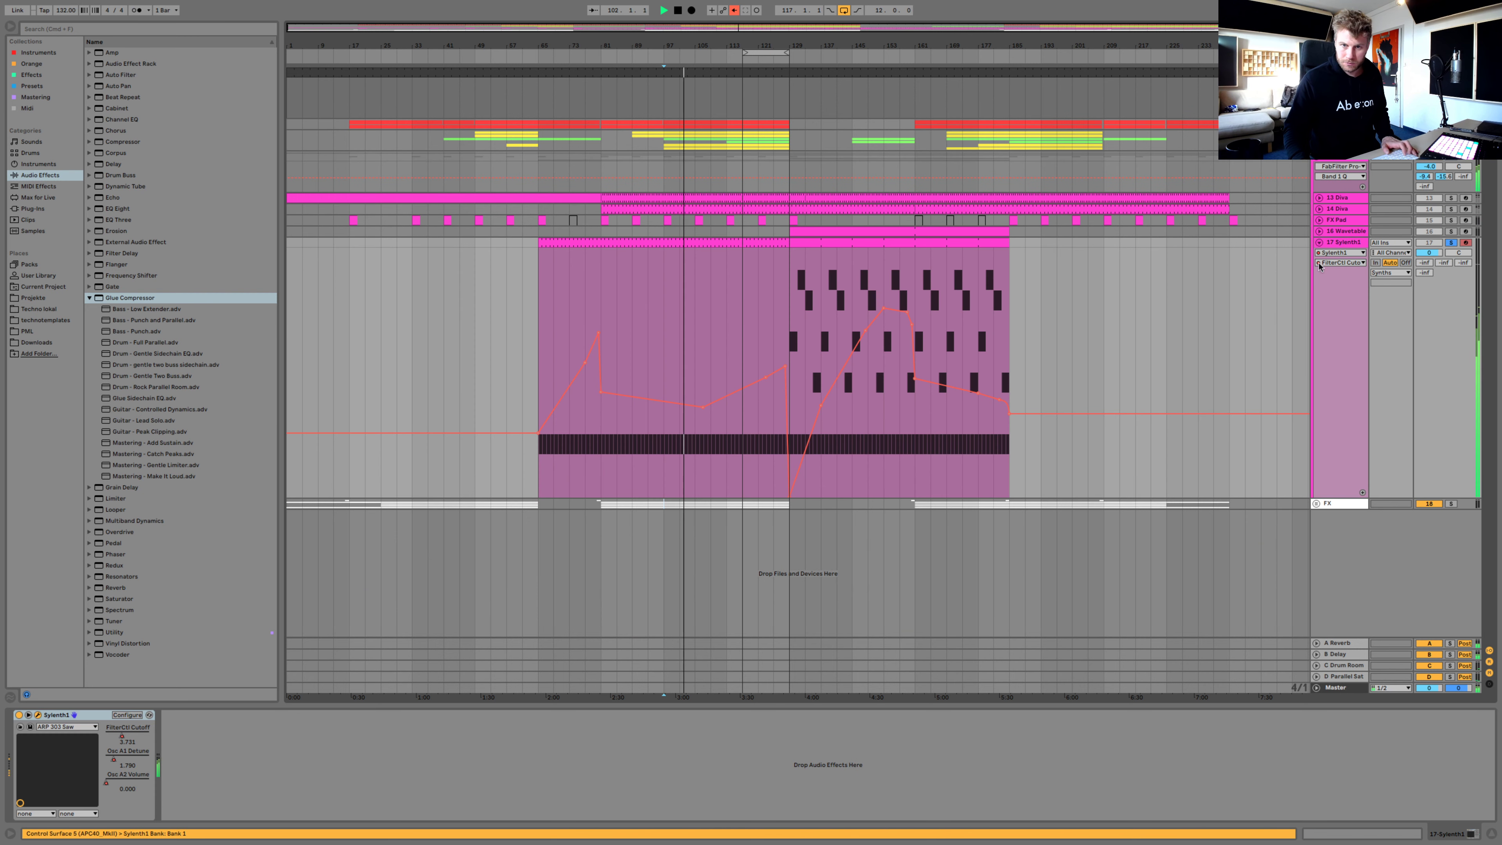
pyautogui.moveTo(1422, 263); pyautogui.dragTo(1422, 178)
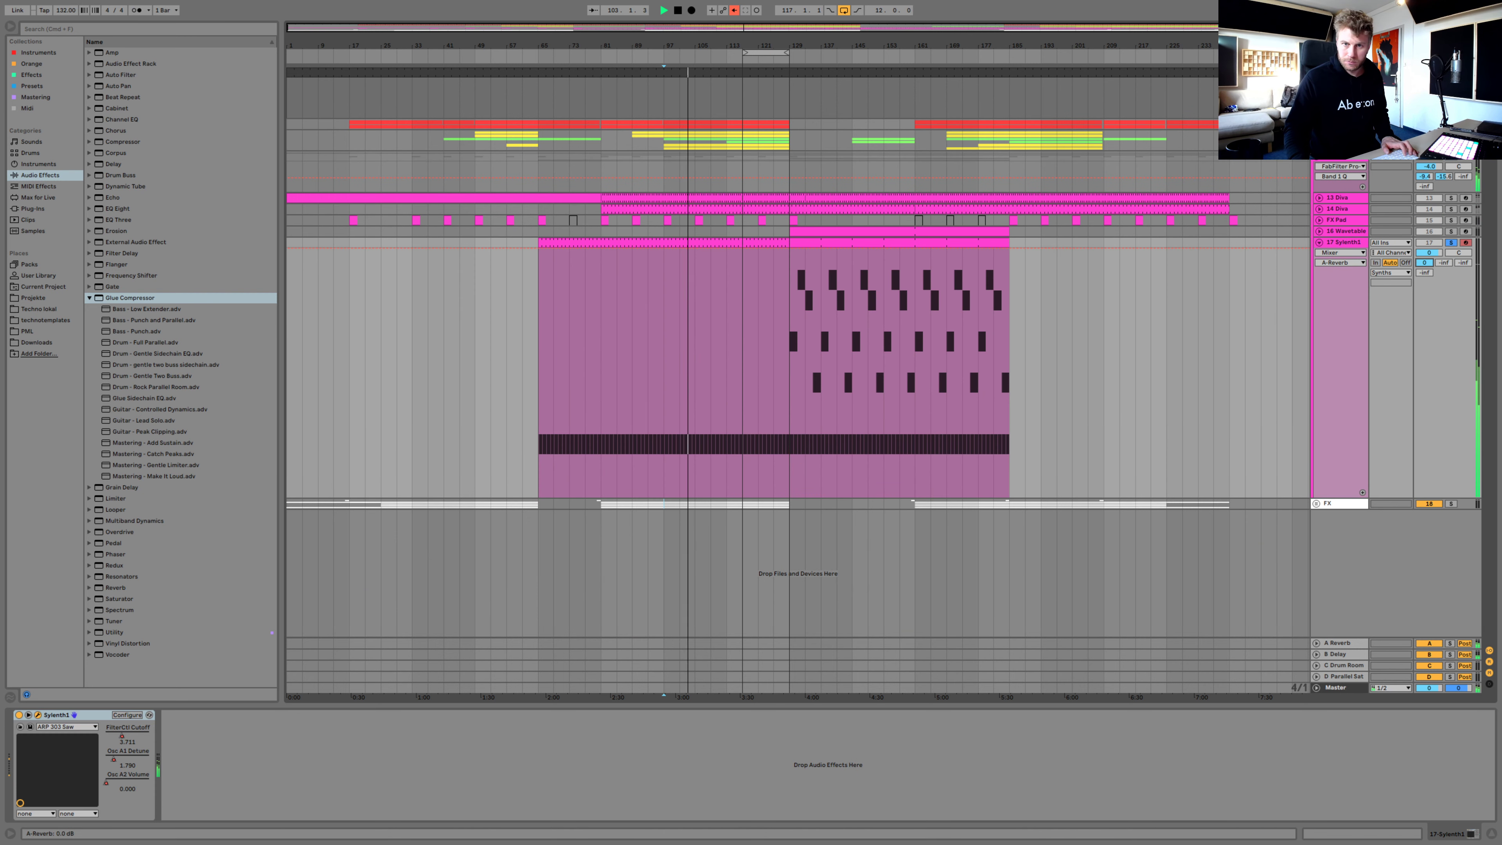
pyautogui.moveTo(1424, 263)
pyautogui.mouseDown()
pyautogui.moveTo(1424, 286)
pyautogui.moveTo(1444, 219)
pyautogui.moveTo(1444, 280)
pyautogui.mouseUp()
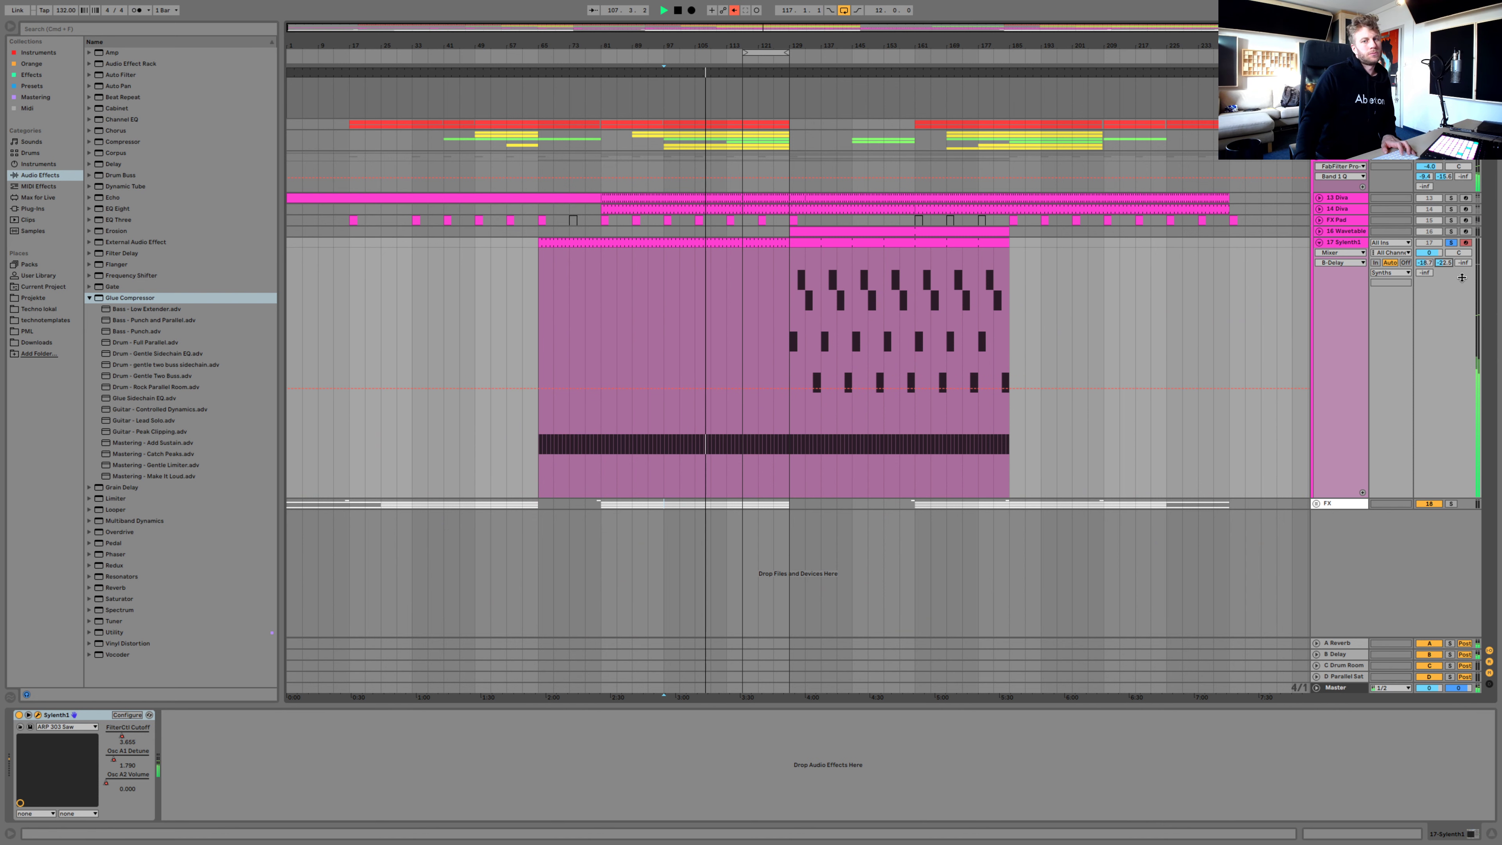
pyautogui.click(1451, 244)
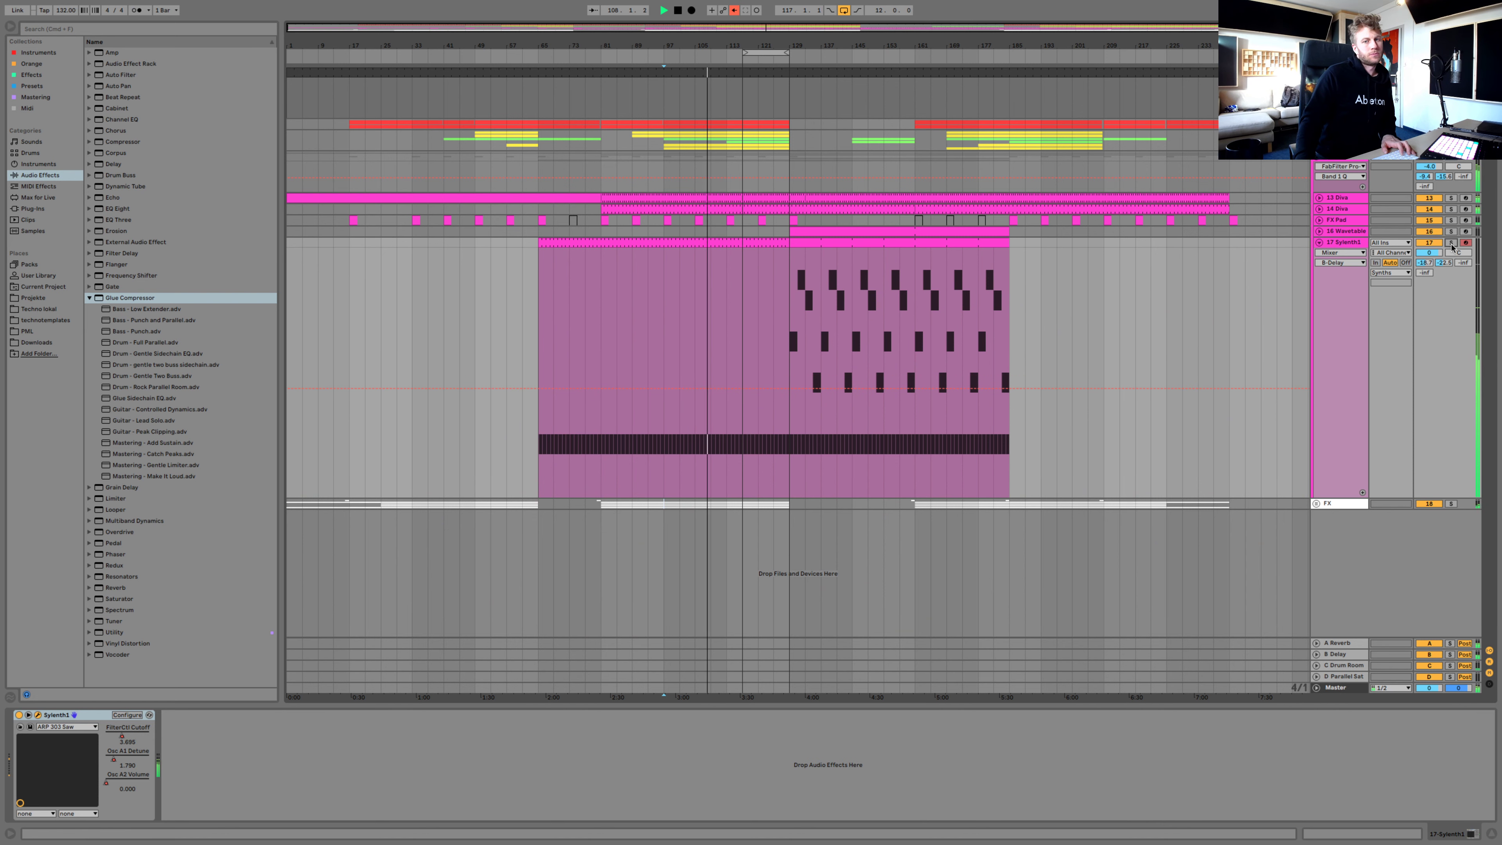
pyautogui.click(1319, 243)
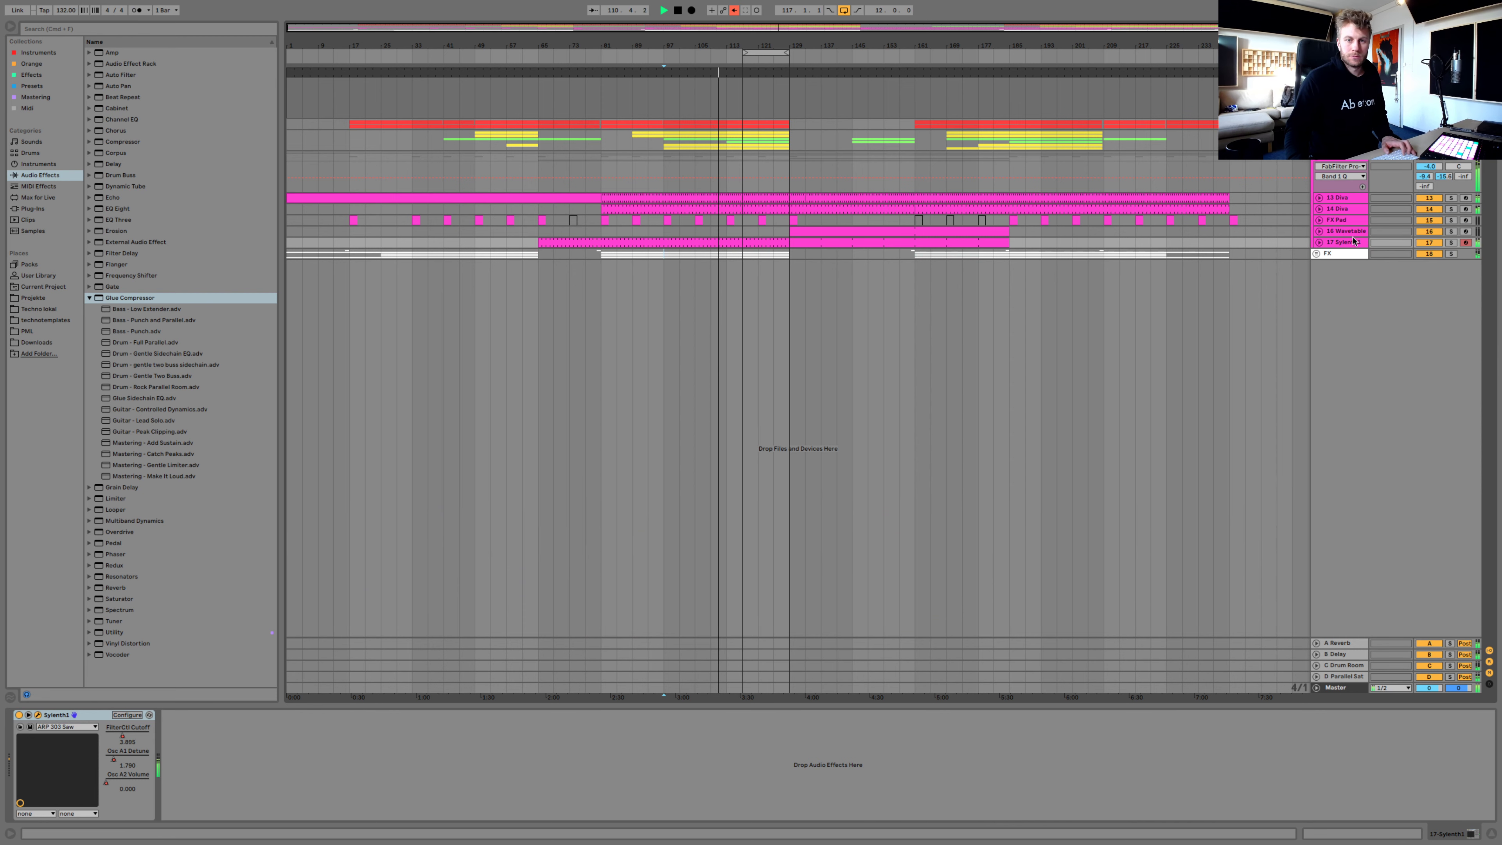
pyautogui.click(1320, 242)
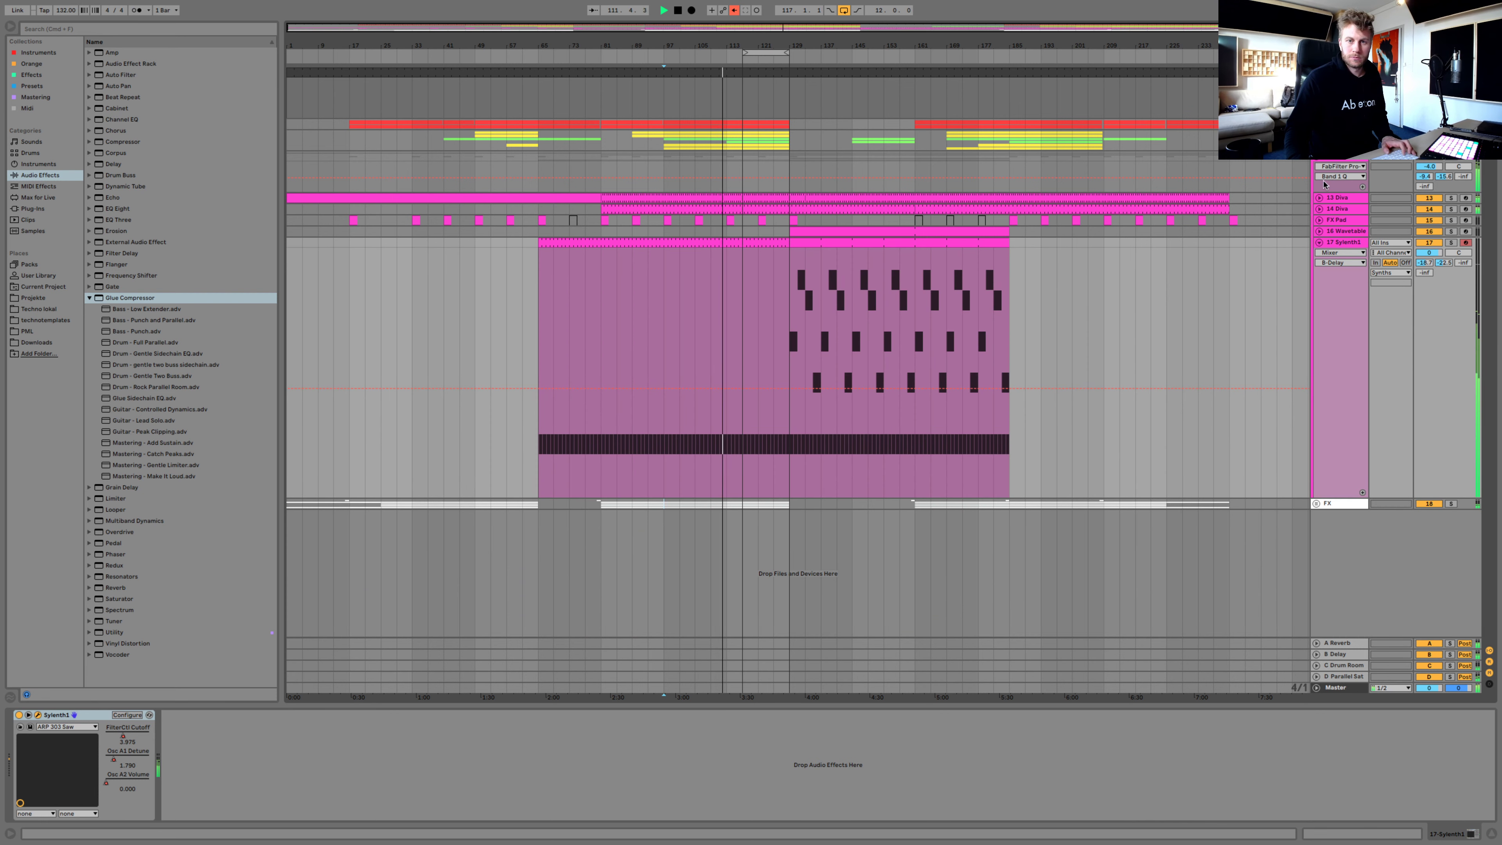
# Loop the four bars starting at bar 117 with the Synths group deactivated and the Percs group expanded to its individual tracks
pyautogui.click(1432, 158)
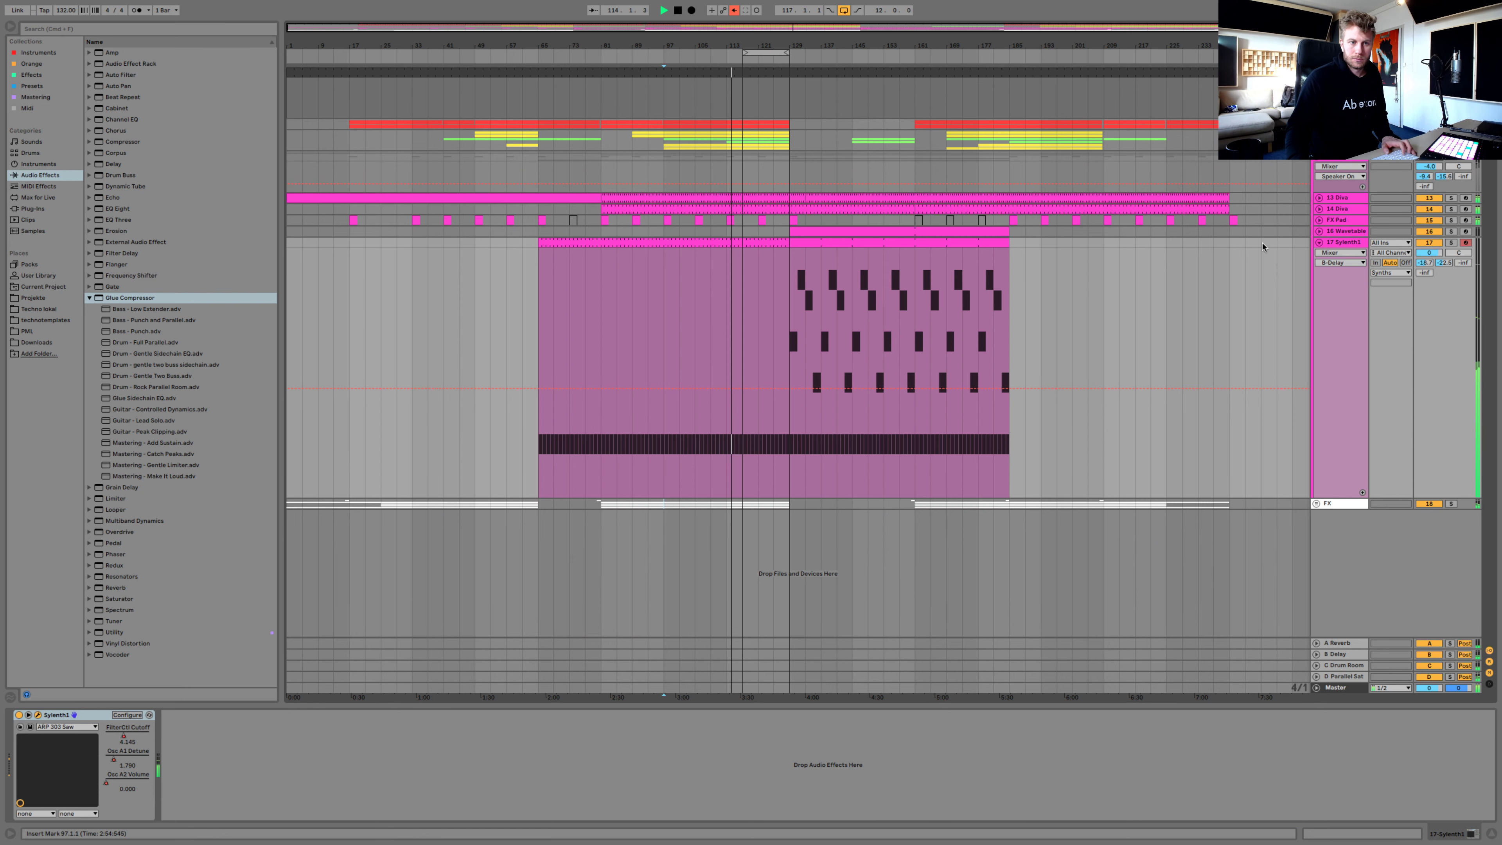
pyautogui.press('Tab')
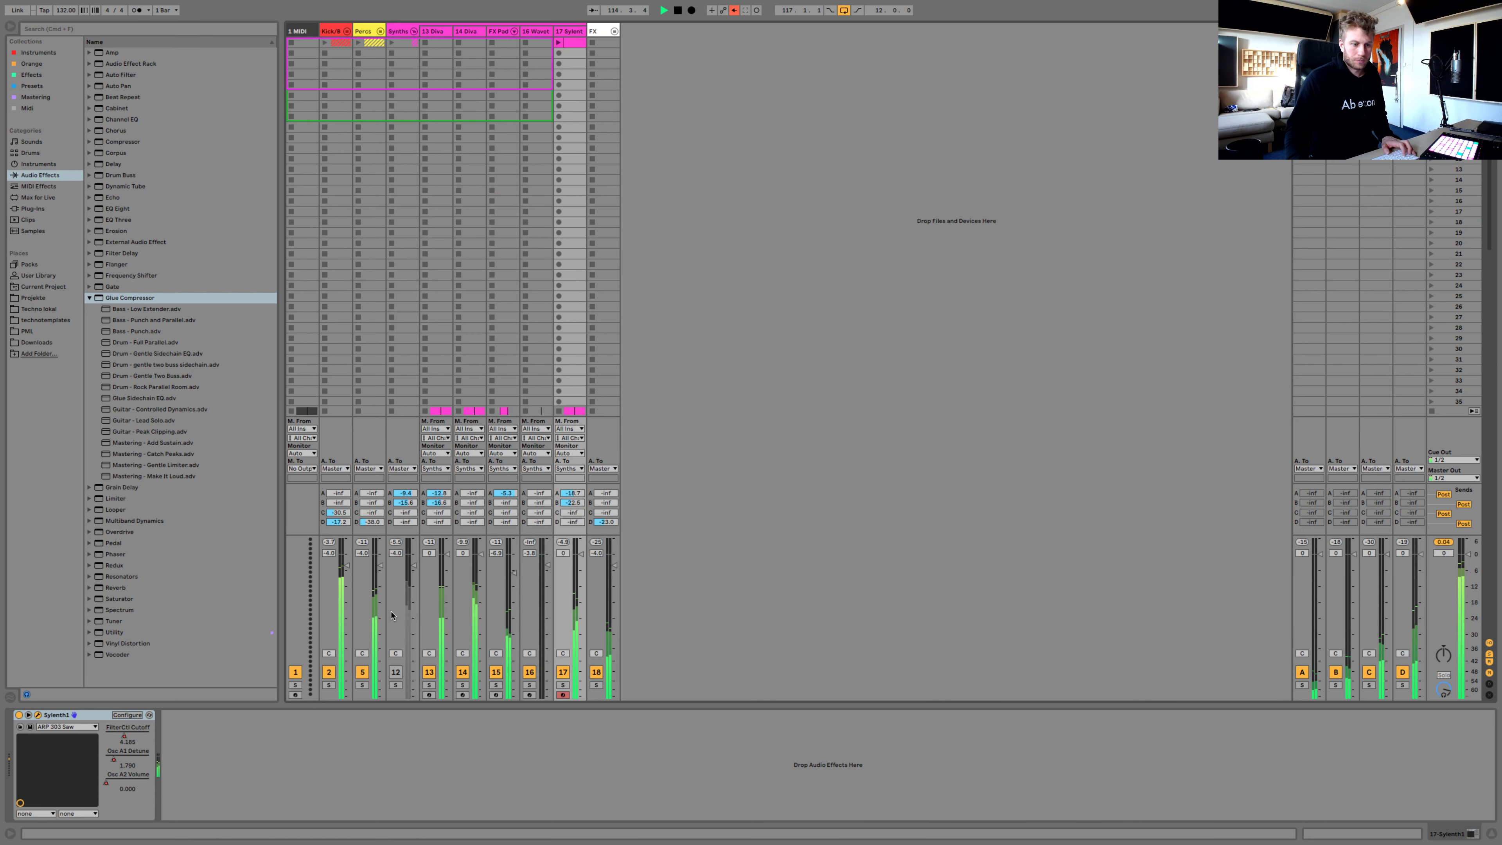
pyautogui.click(380, 31)
pyautogui.press('Tab')
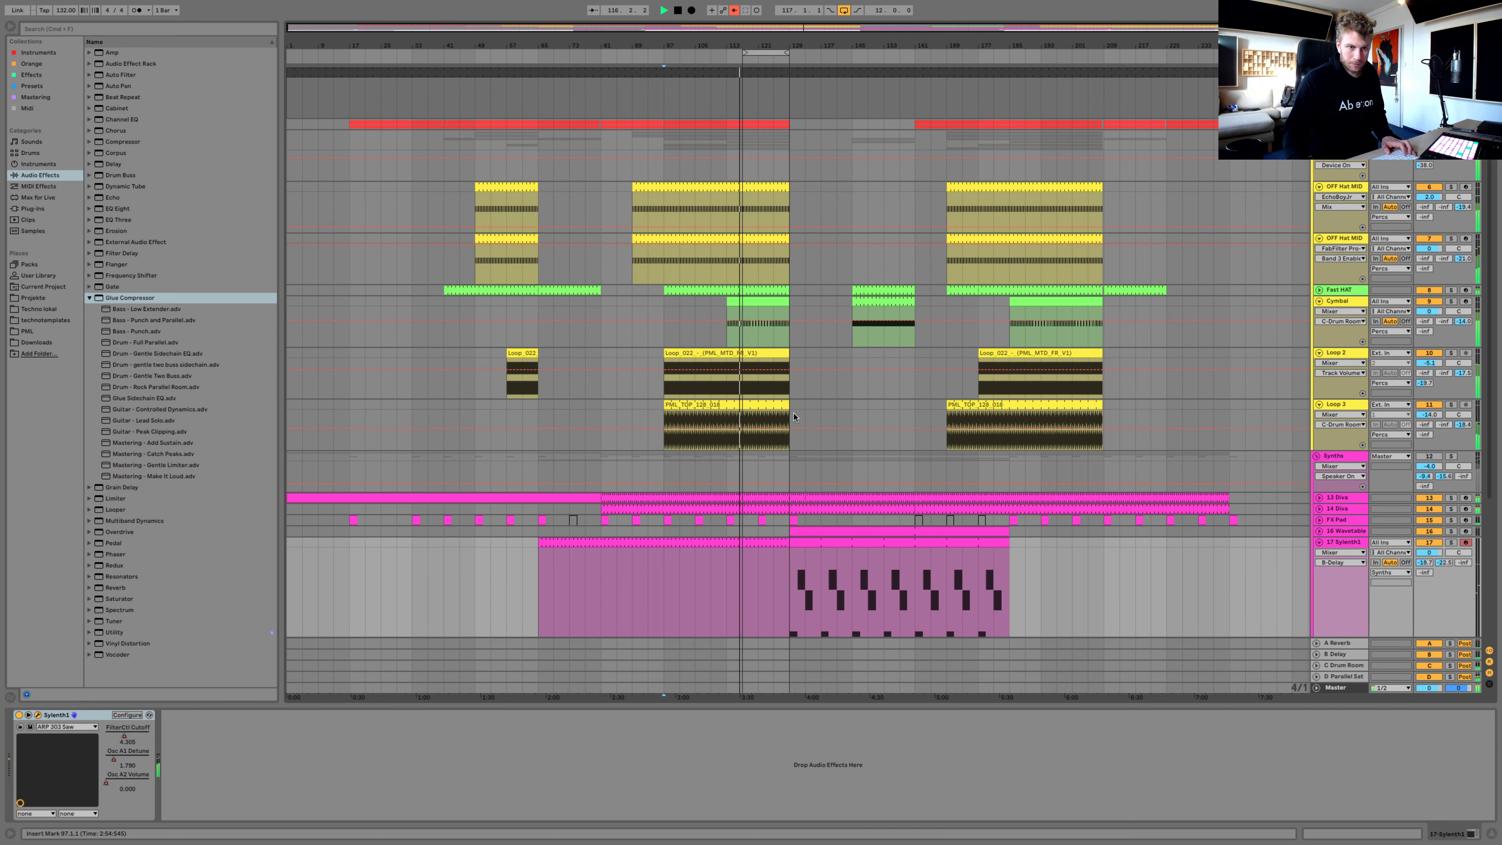
pyautogui.moveTo(741, 465); pyautogui.dragTo(758, 465)
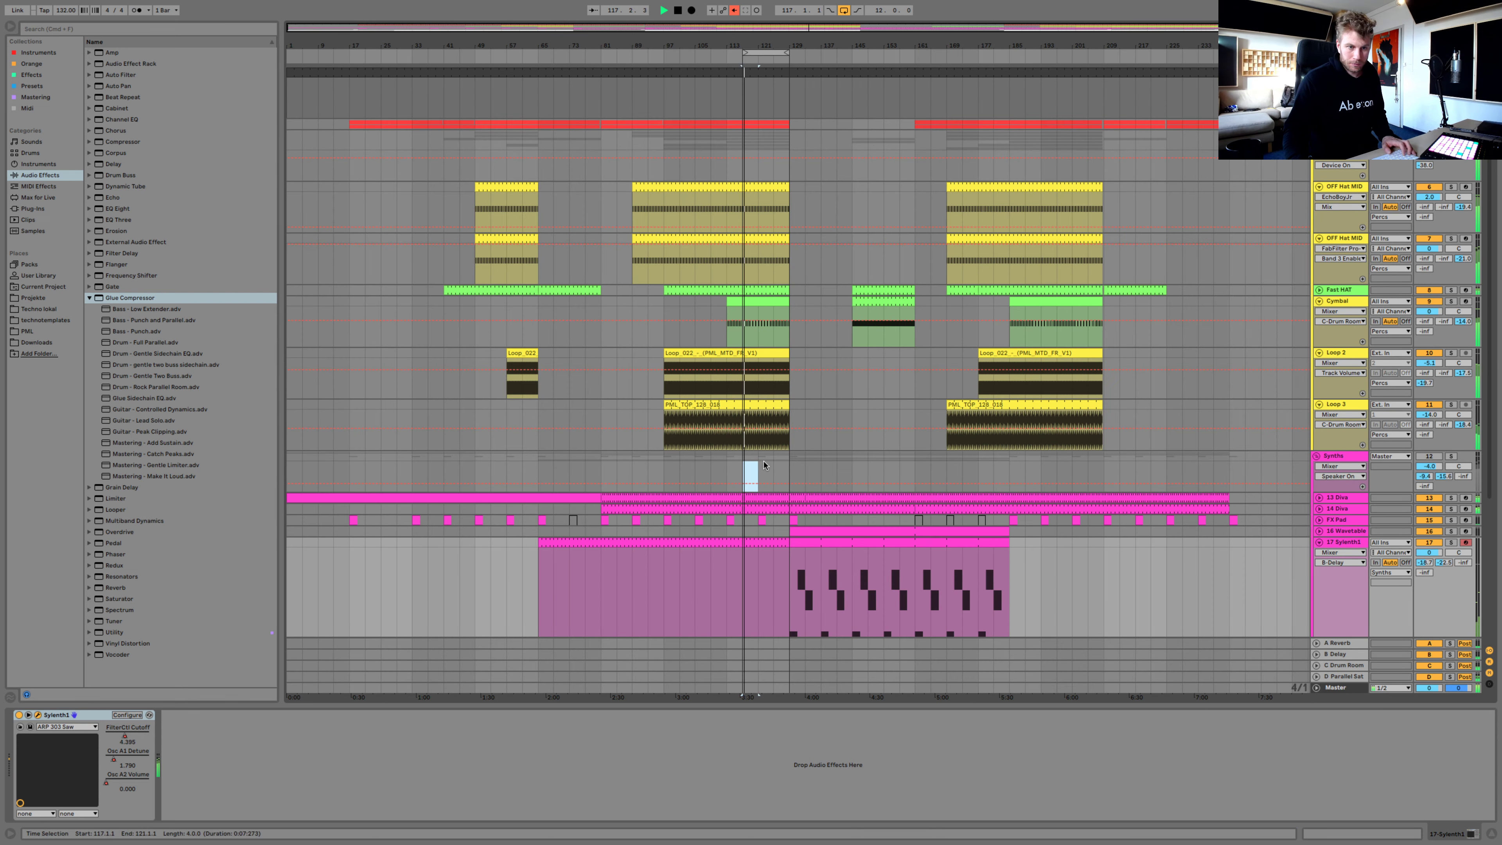
pyautogui.press('Tab')
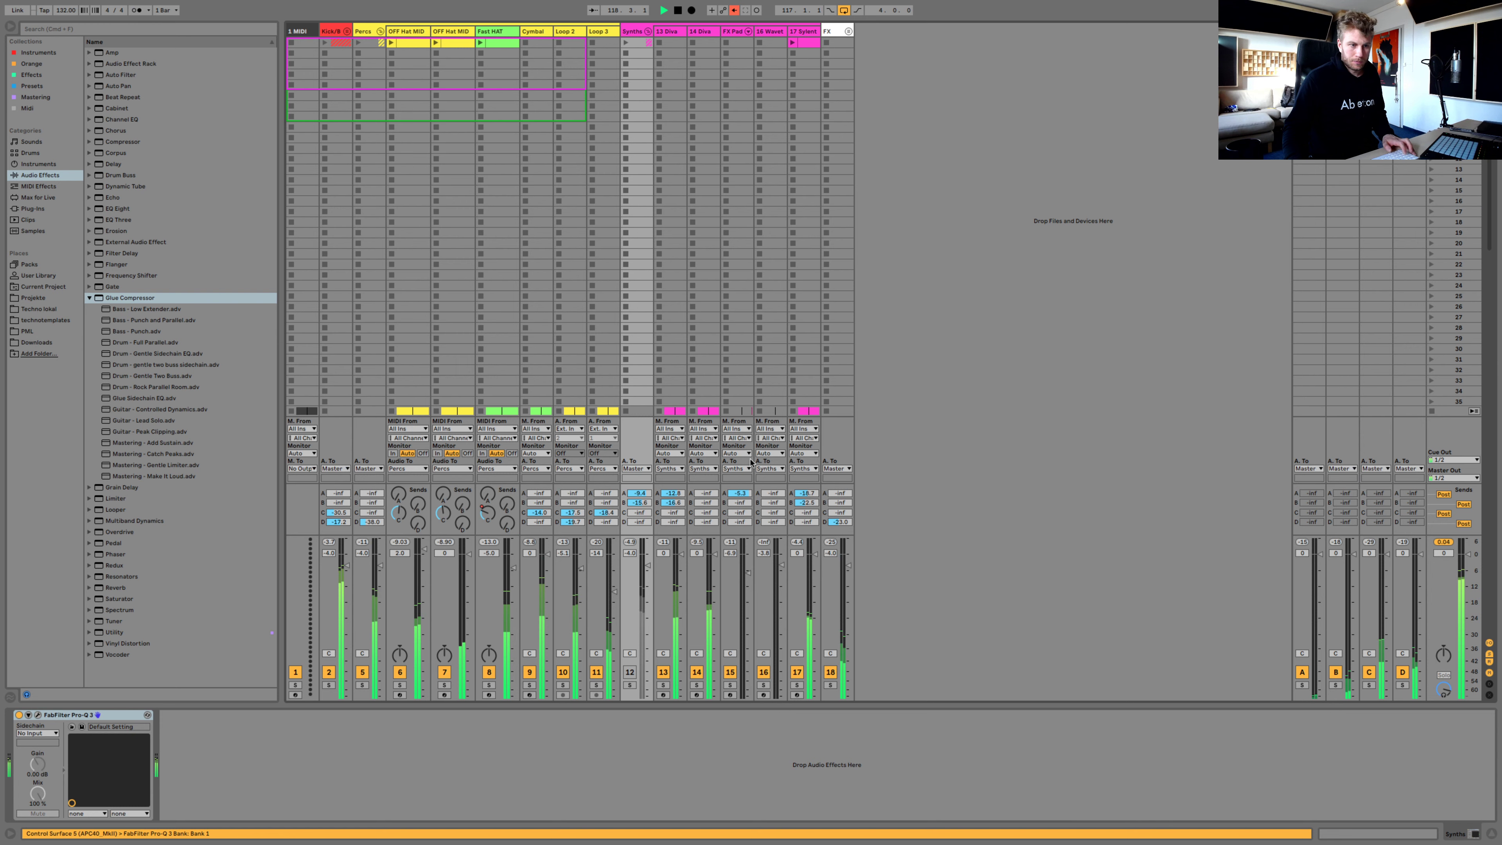
# Pull the volume of all individual Percs tracks down to silence and lower the FX group's level slightly
pyautogui.click(362, 47)
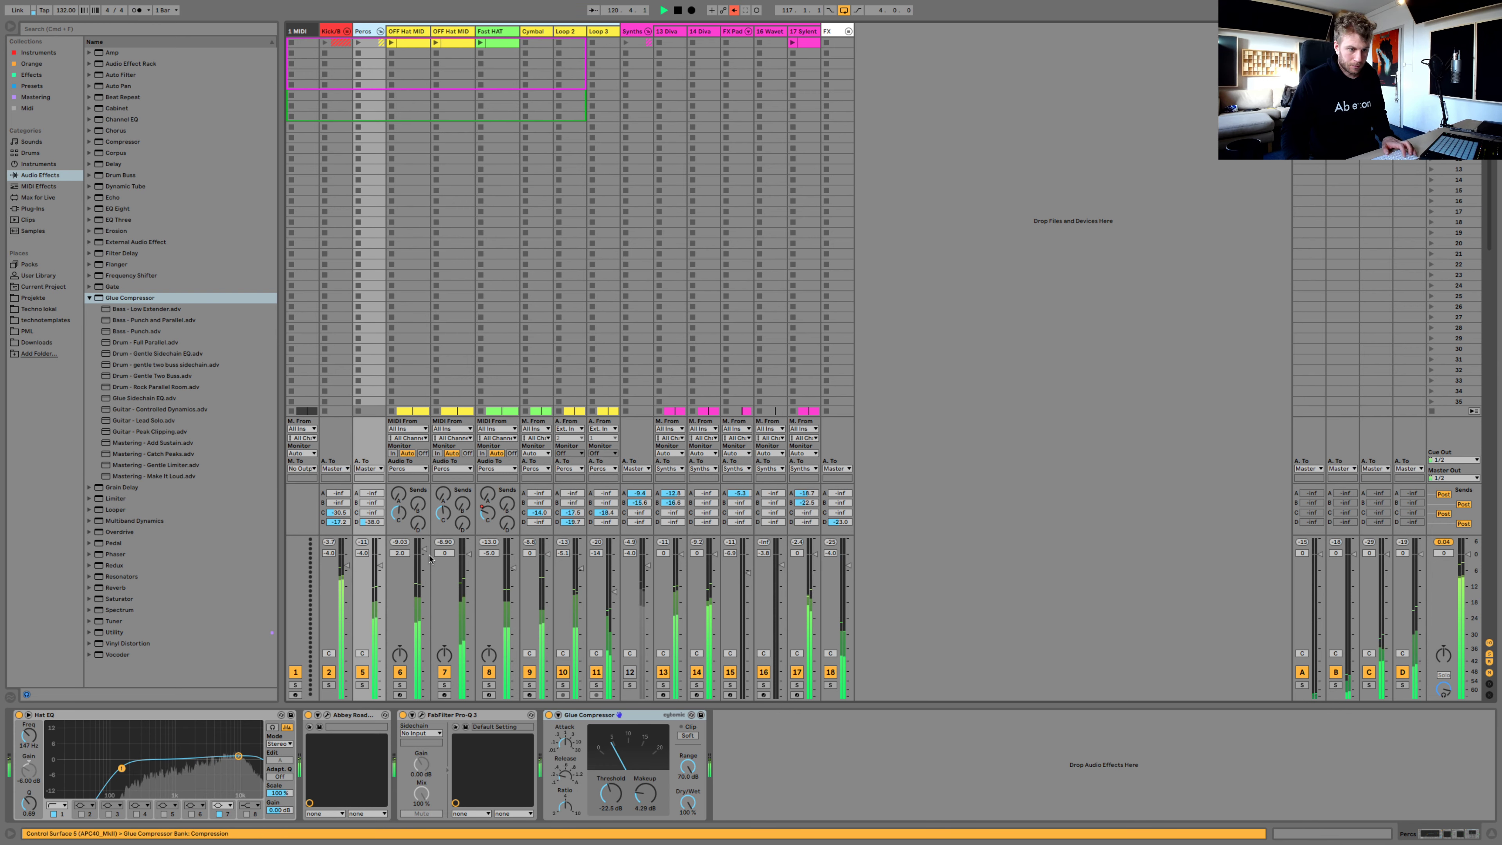
pyautogui.click(419, 30)
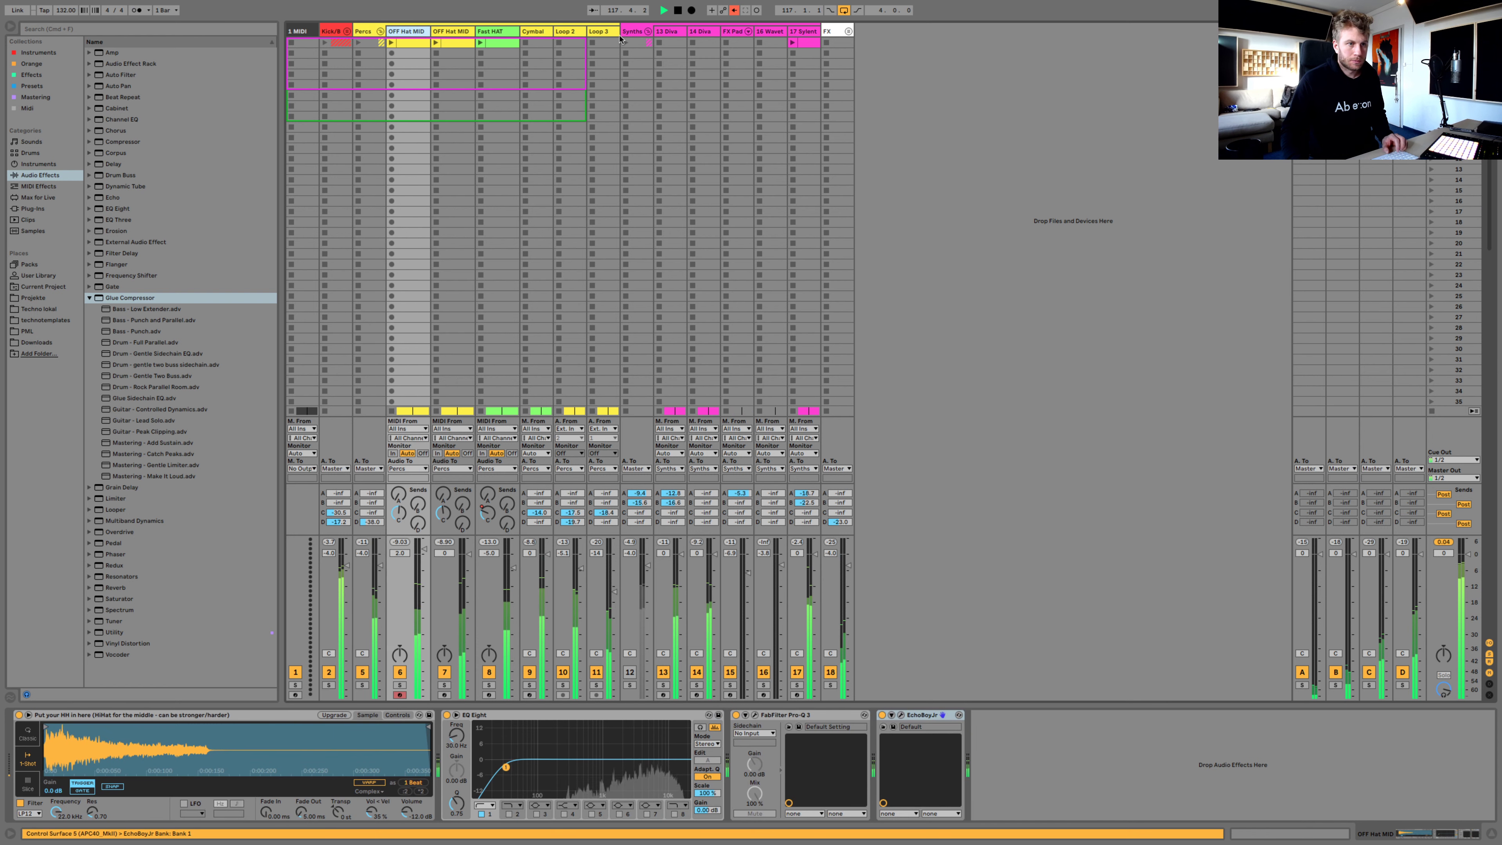
pyautogui.click(607, 674)
pyautogui.moveTo(614, 592); pyautogui.dragTo(614, 699)
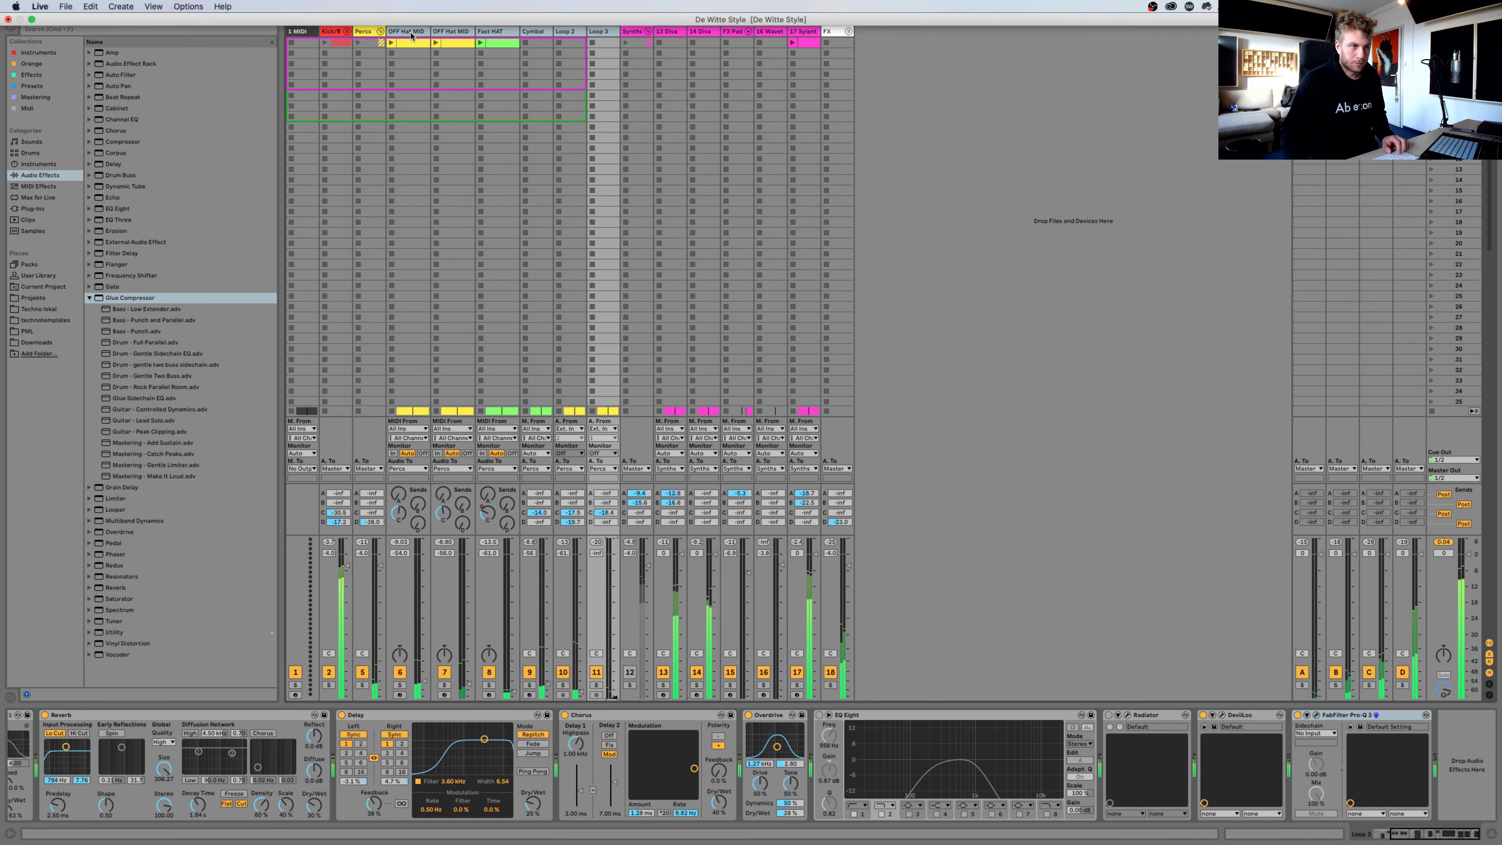
pyautogui.click(835, 30)
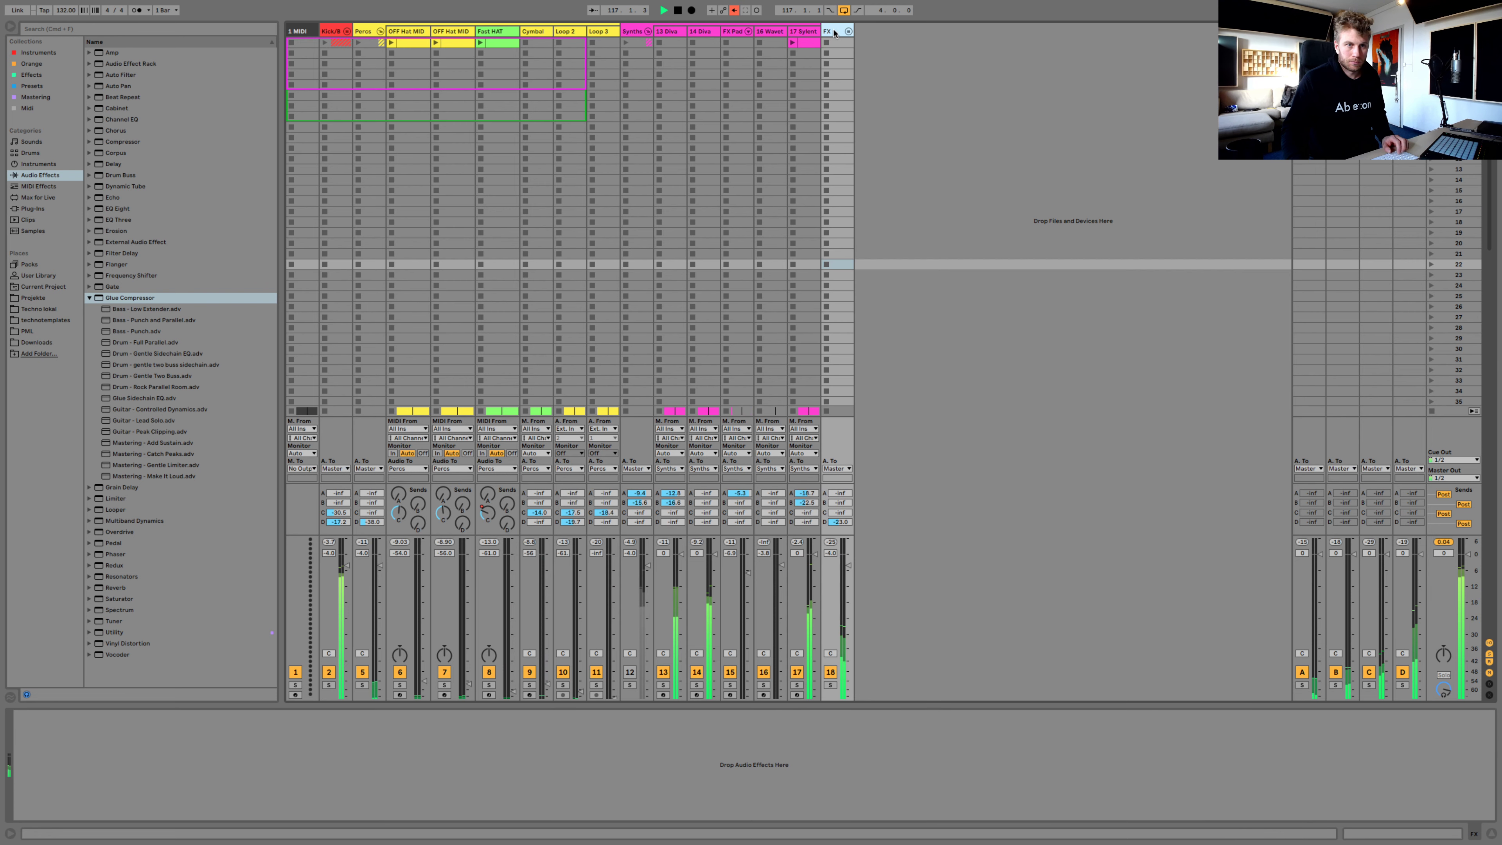
pyautogui.moveTo(850, 565); pyautogui.dragTo(850, 569)
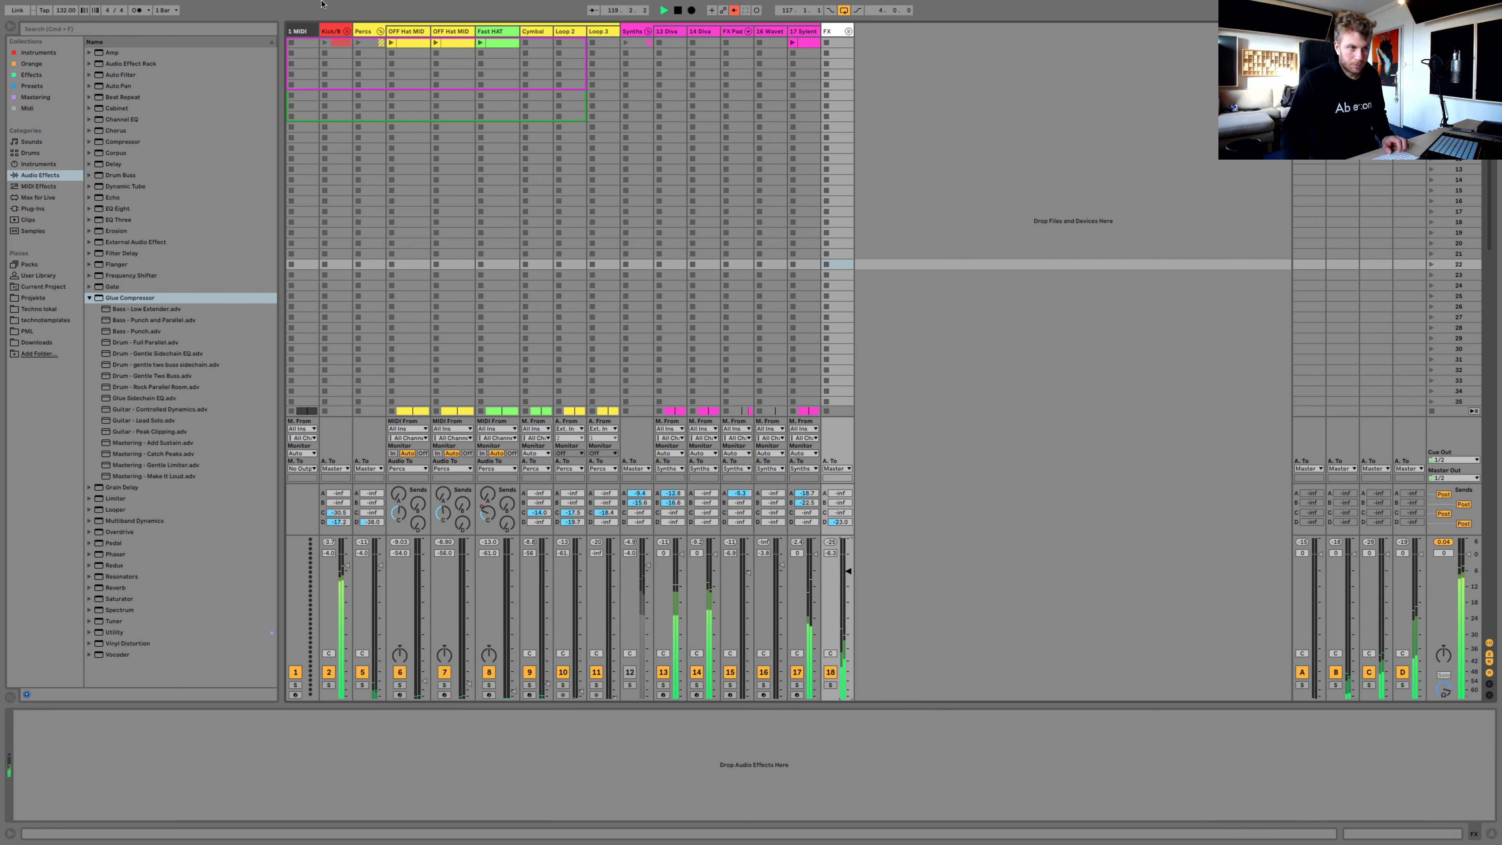
# Bring both OFF Hat MIDI tracks back into the mix, with Fast HAT and Cymbal at about -5 dB each
pyautogui.click(400, 33)
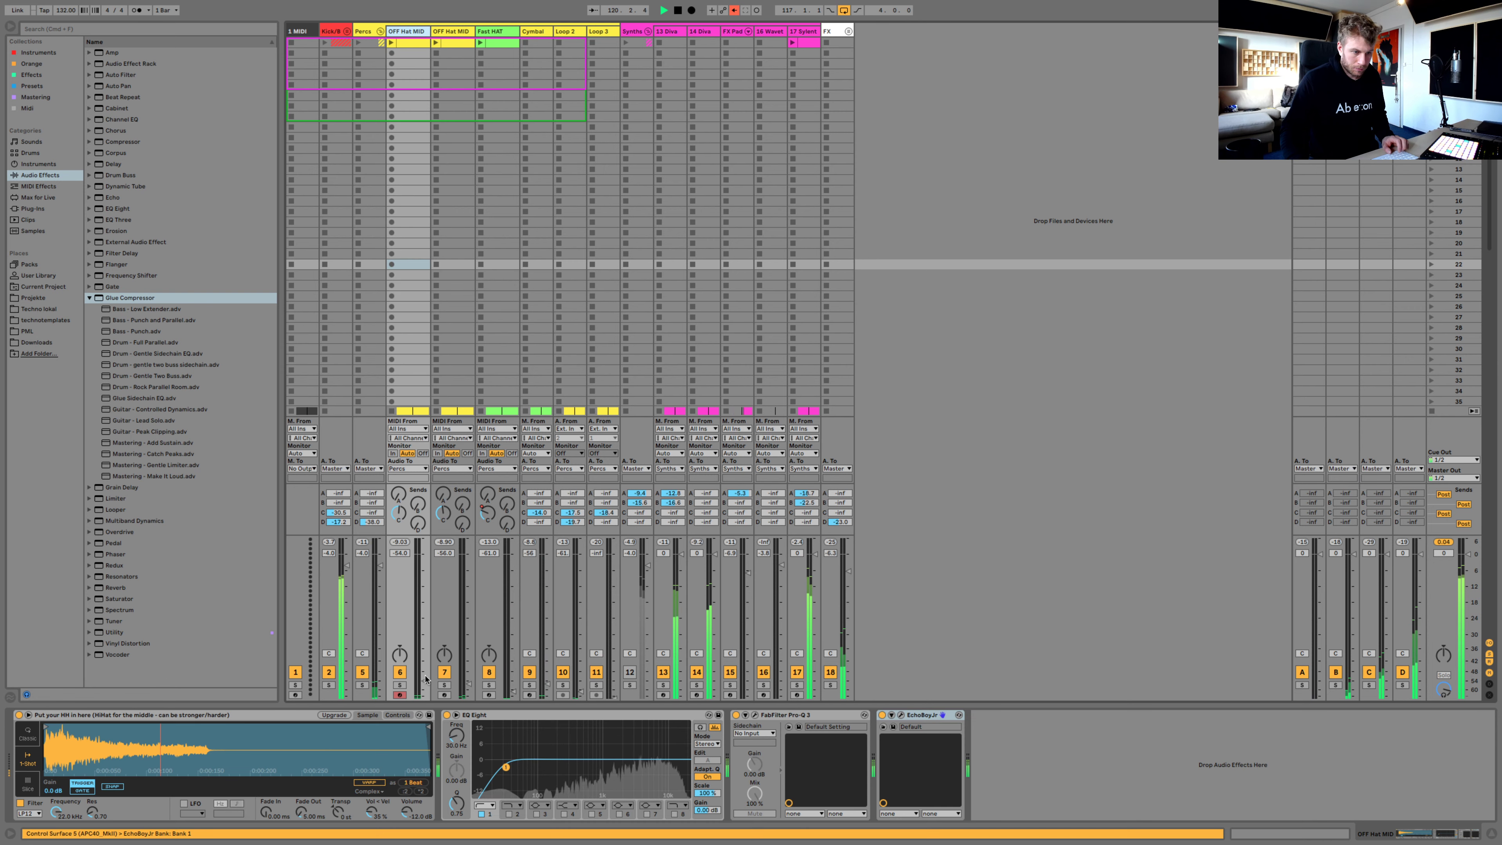
pyautogui.moveTo(424, 593); pyautogui.dragTo(424, 560)
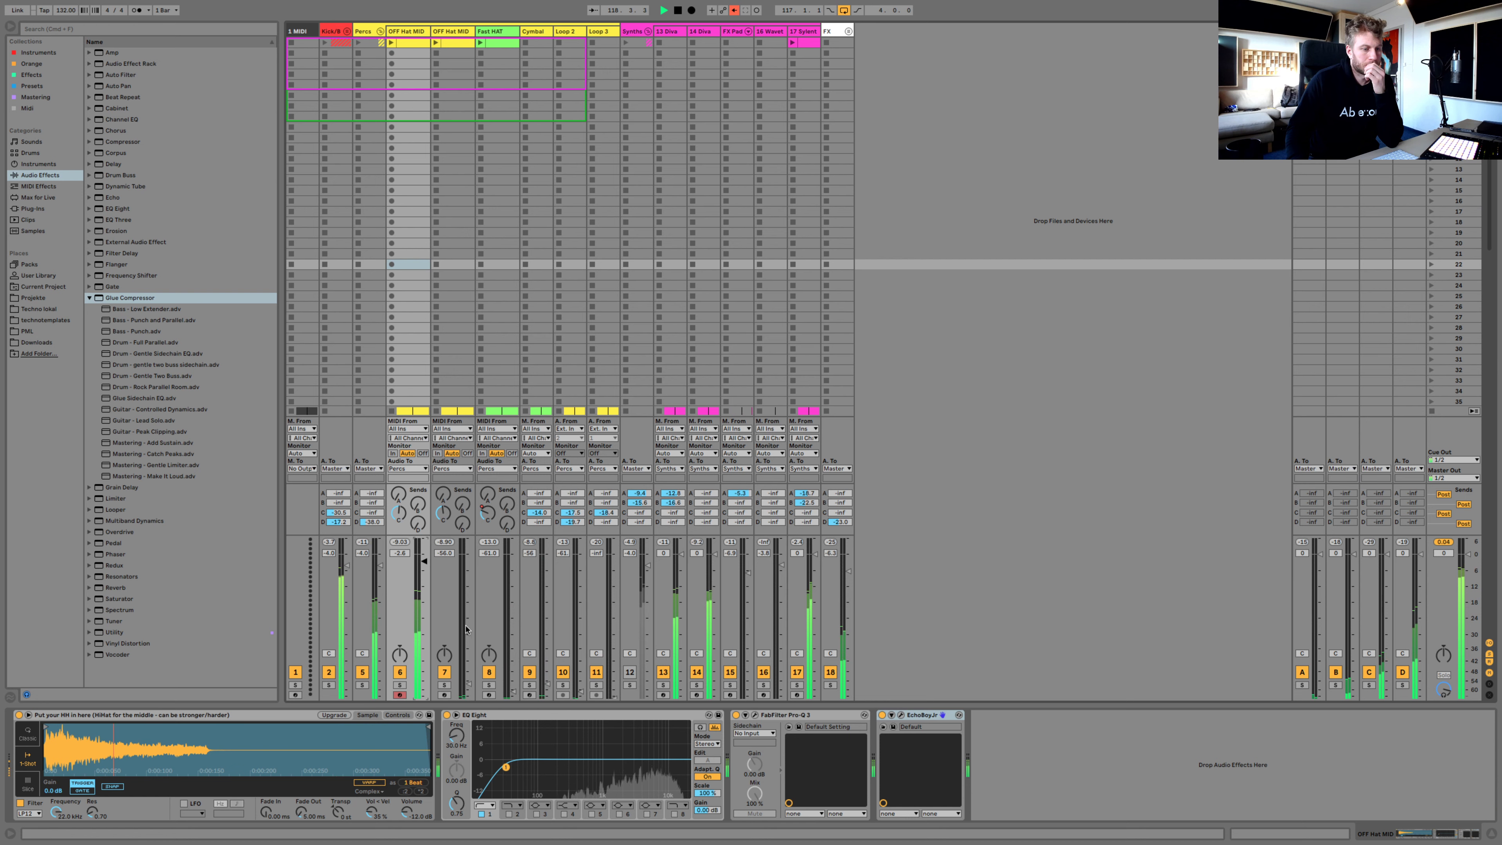
pyautogui.moveTo(471, 666); pyautogui.dragTo(468, 559)
pyautogui.moveTo(513, 689); pyautogui.dragTo(513, 569)
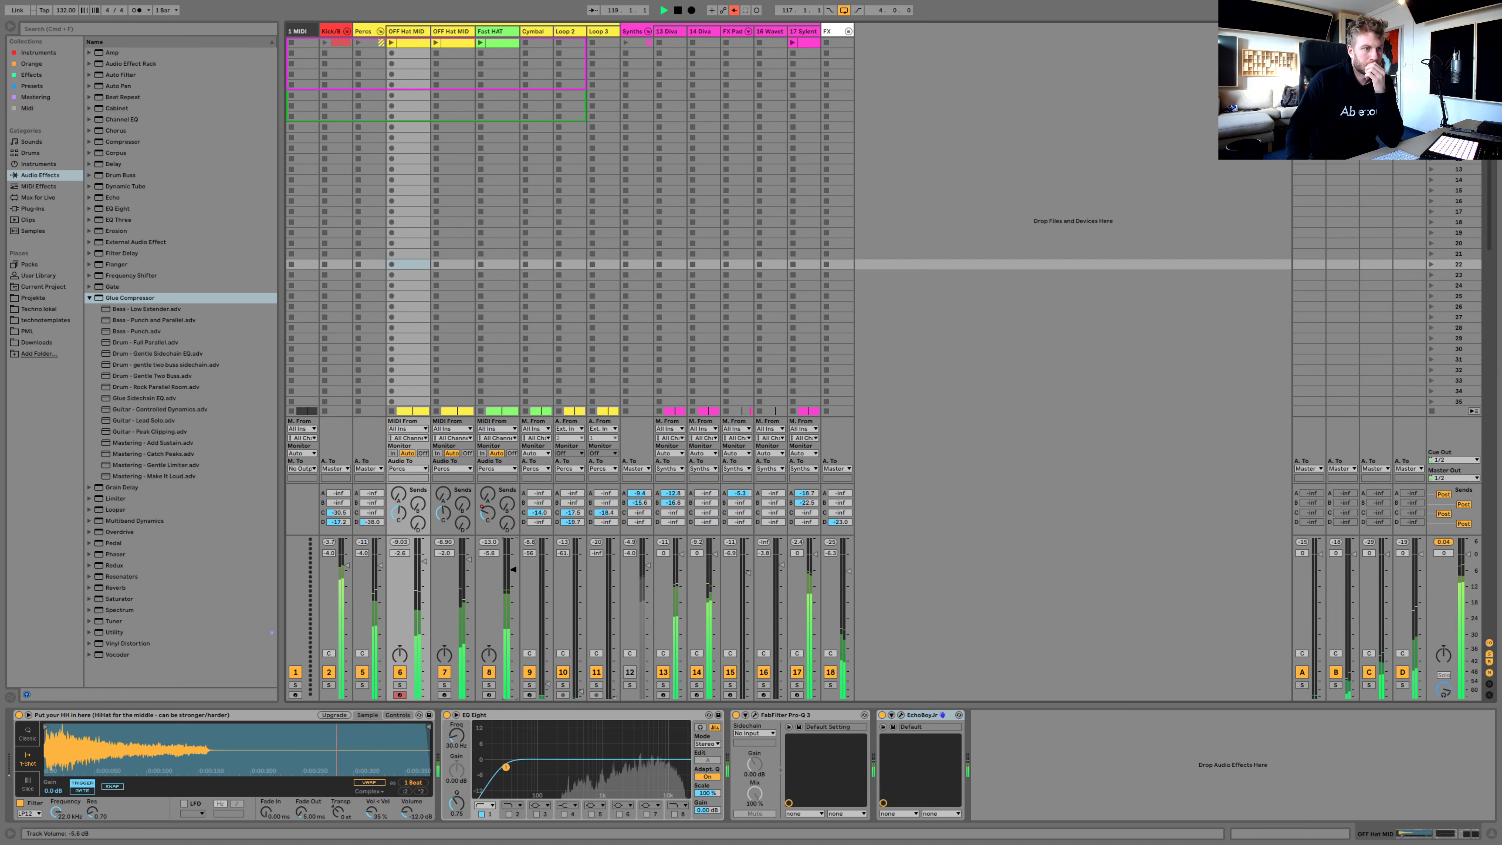
pyautogui.moveTo(547, 681); pyautogui.dragTo(547, 572)
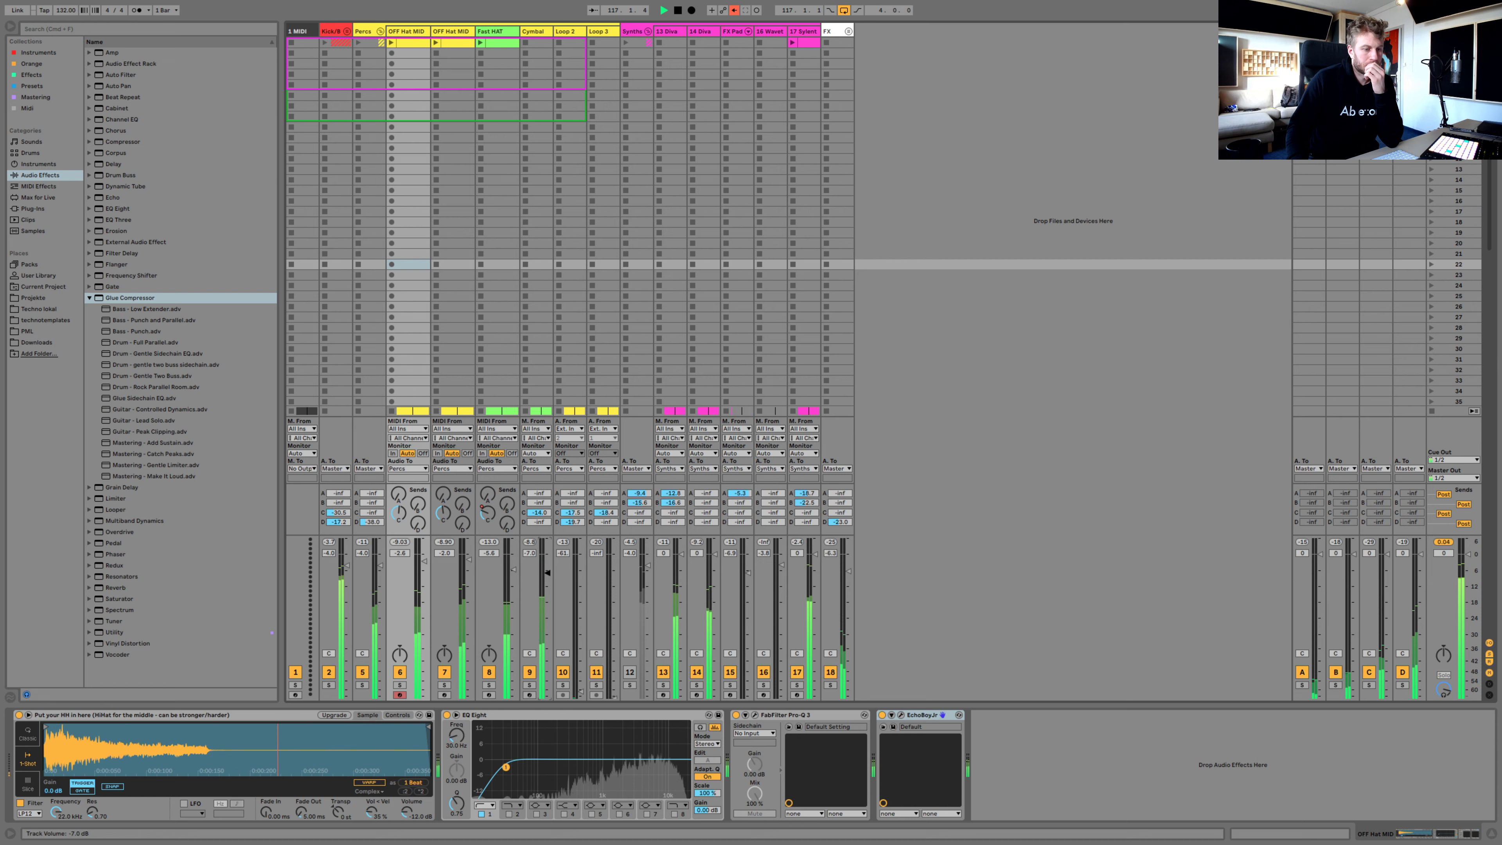
pyautogui.moveTo(424, 561); pyautogui.dragTo(424, 555)
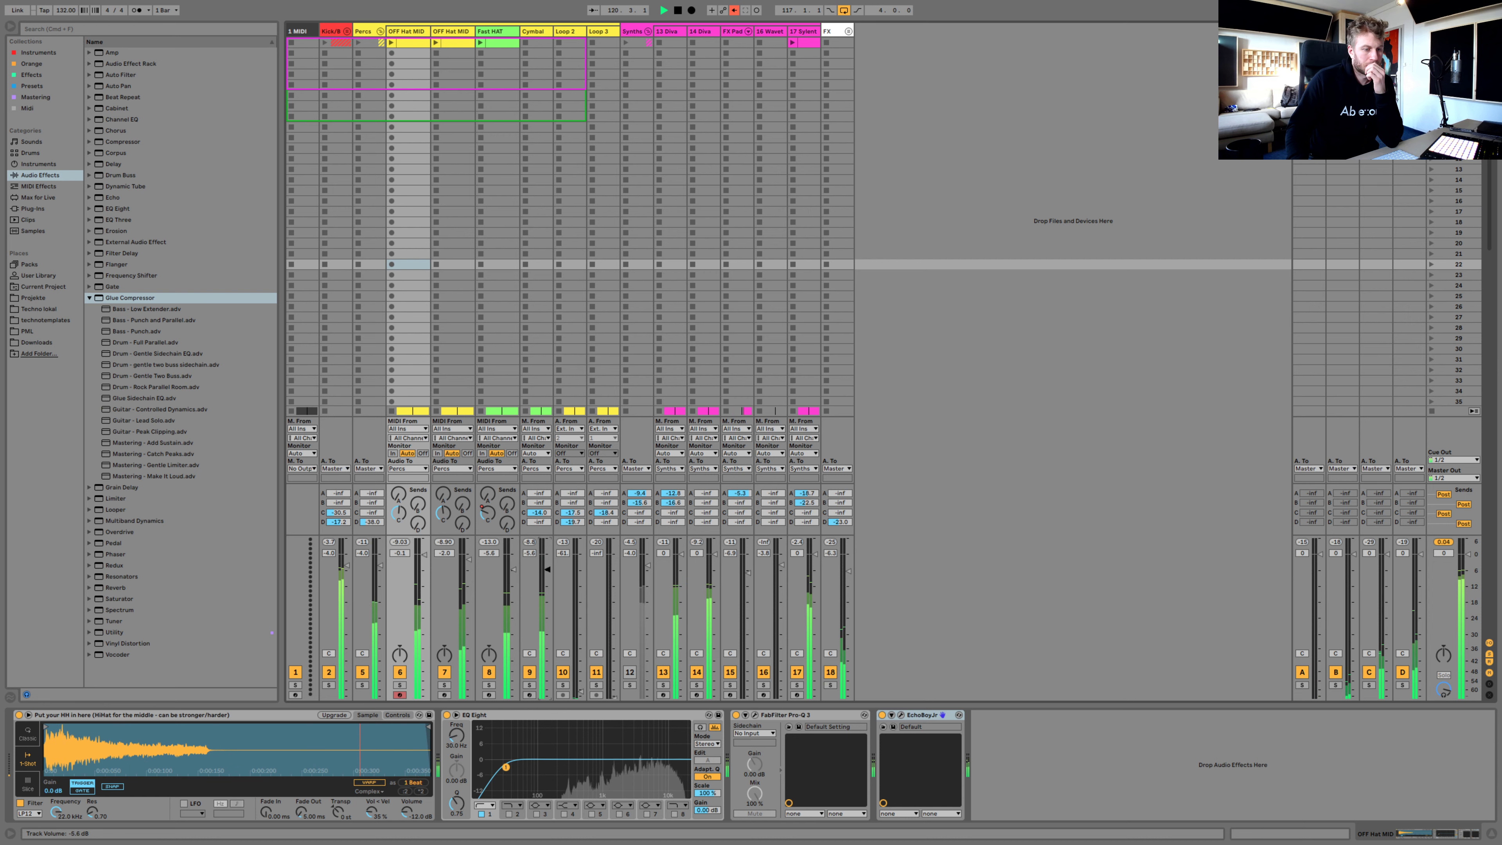
pyautogui.moveTo(547, 567); pyautogui.dragTo(547, 567)
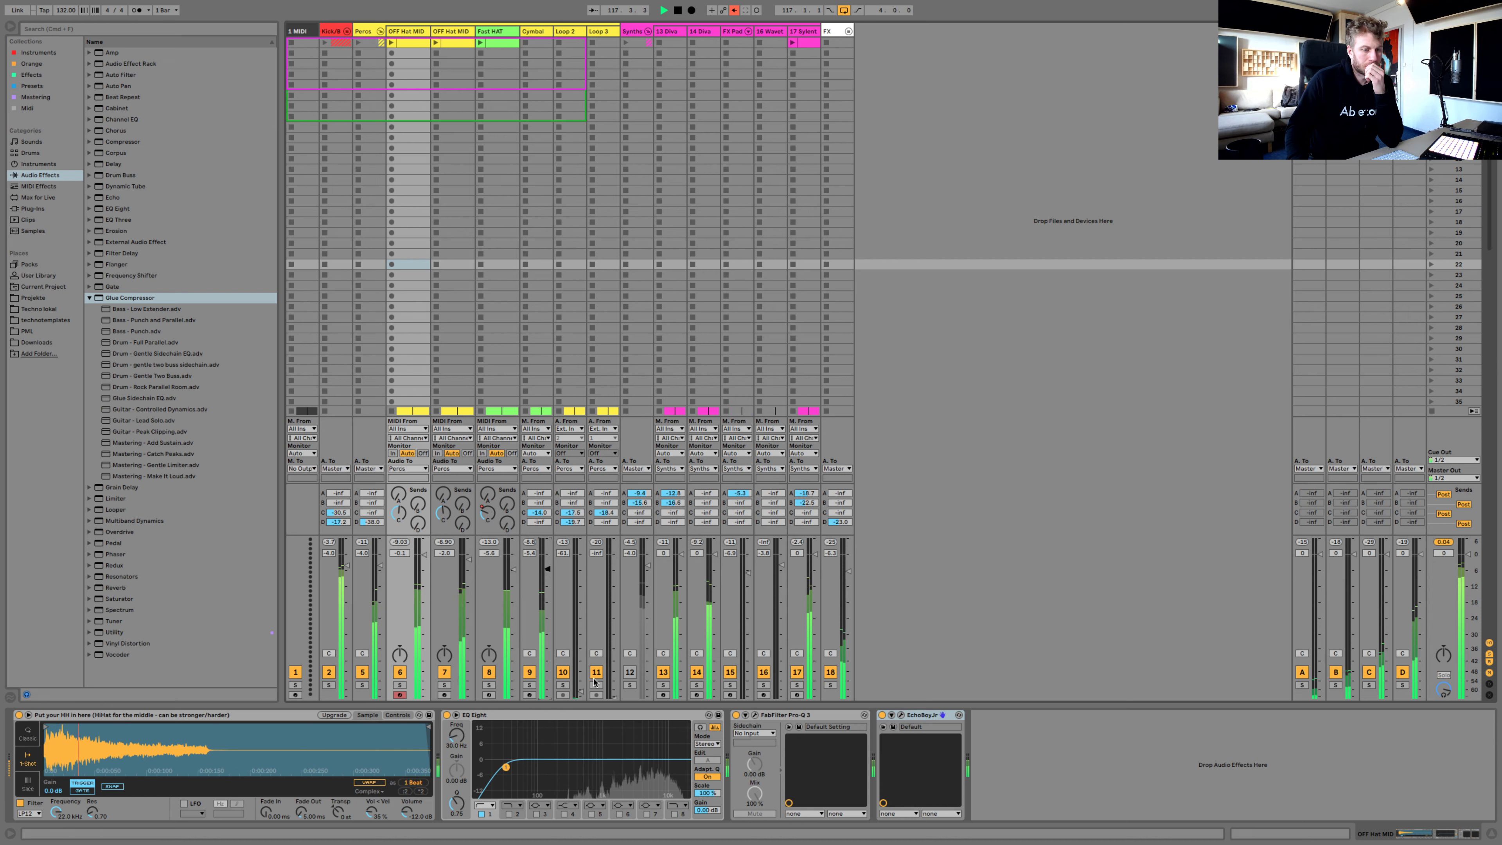
# Raise Loop 2 to about -4 dB and Loop 3 to about -8.7 dB
pyautogui.moveTo(581, 692); pyautogui.dragTo(581, 579)
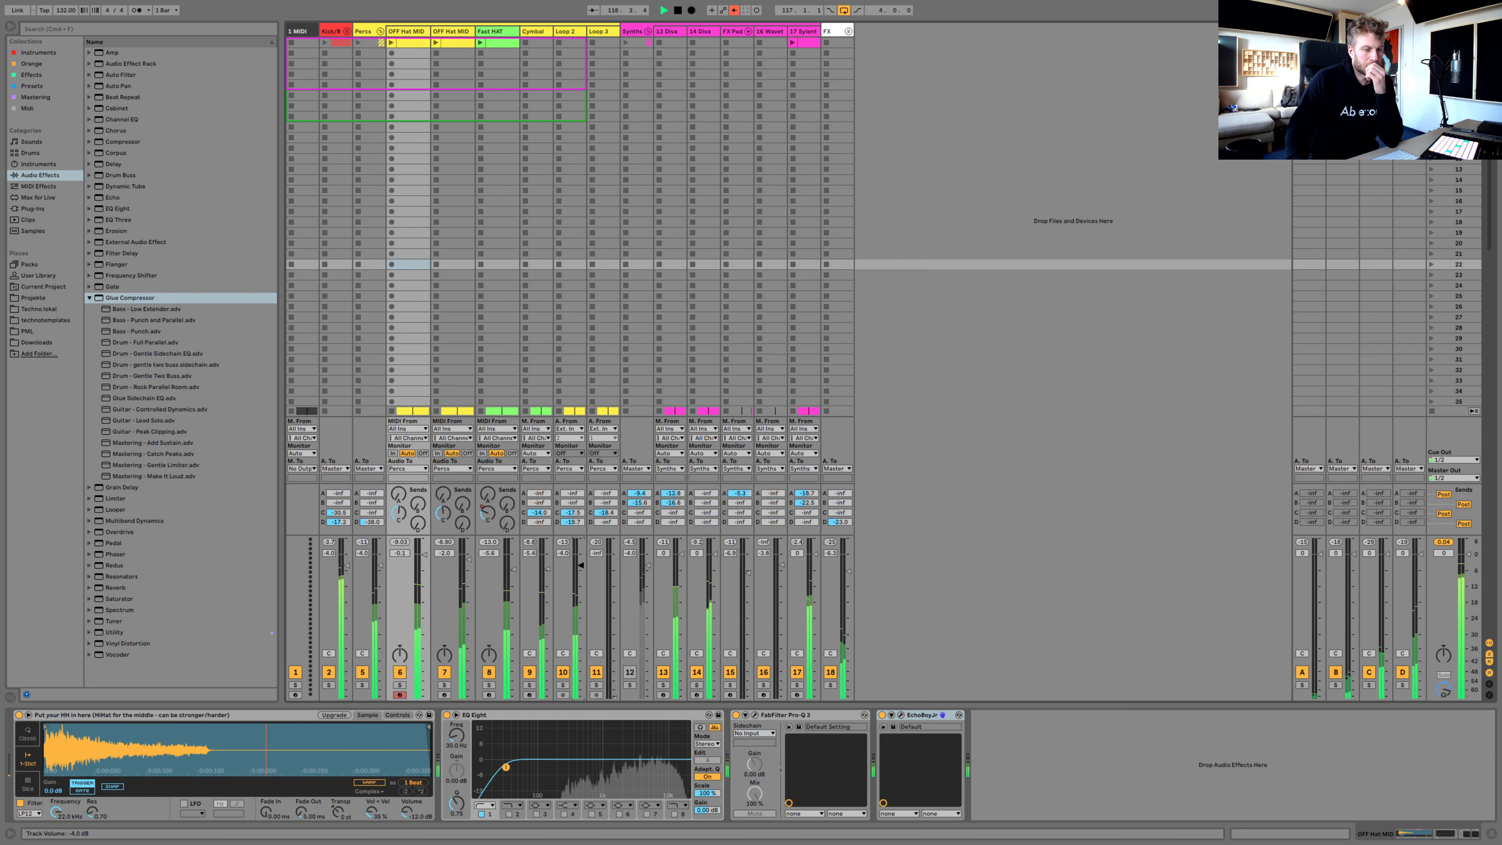
pyautogui.moveTo(581, 567); pyautogui.dragTo(581, 565)
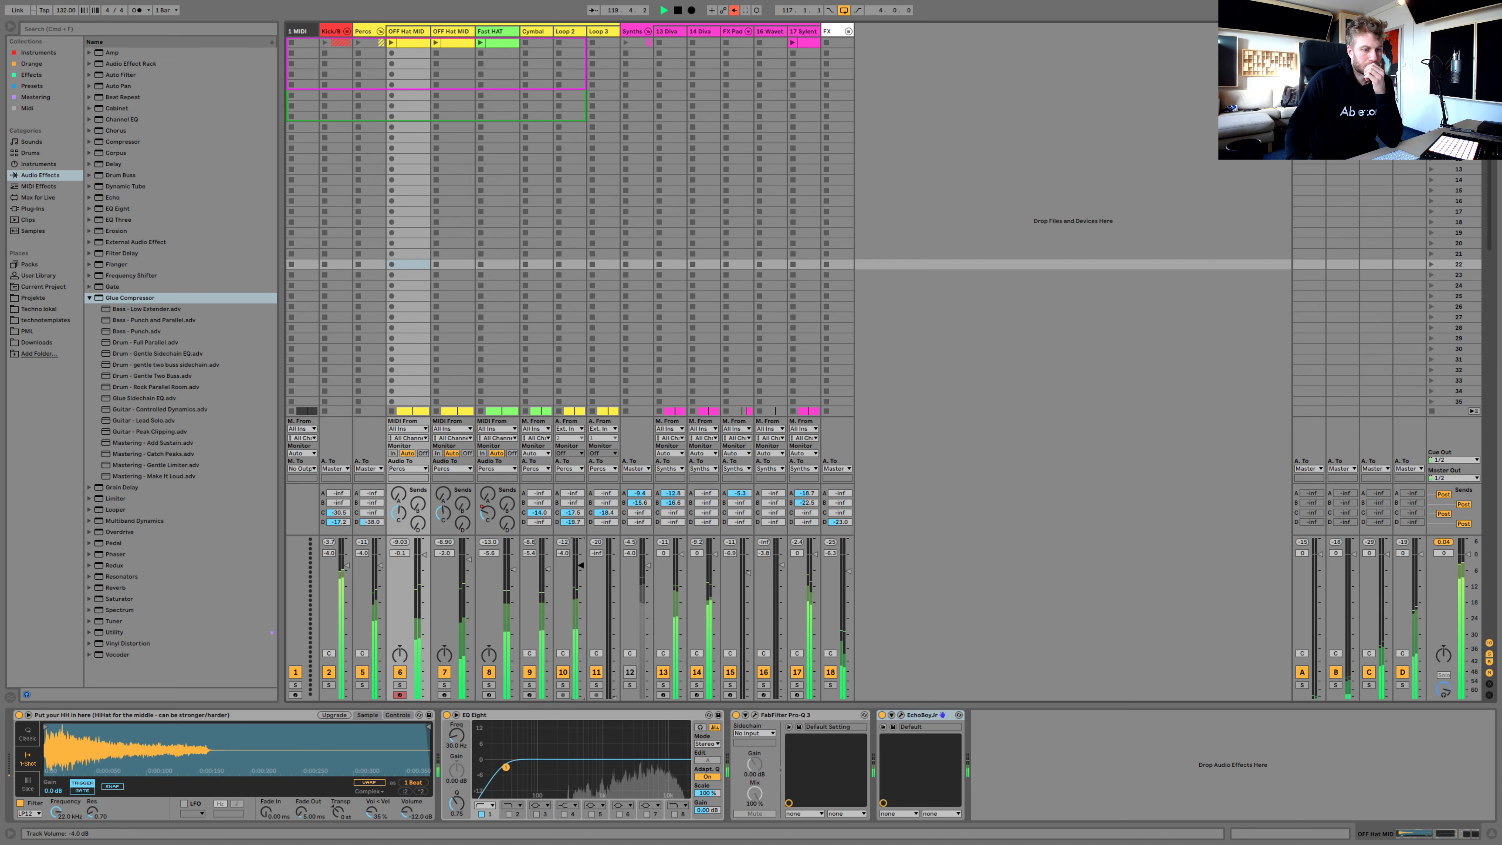
pyautogui.moveTo(613, 671); pyautogui.dragTo(614, 573)
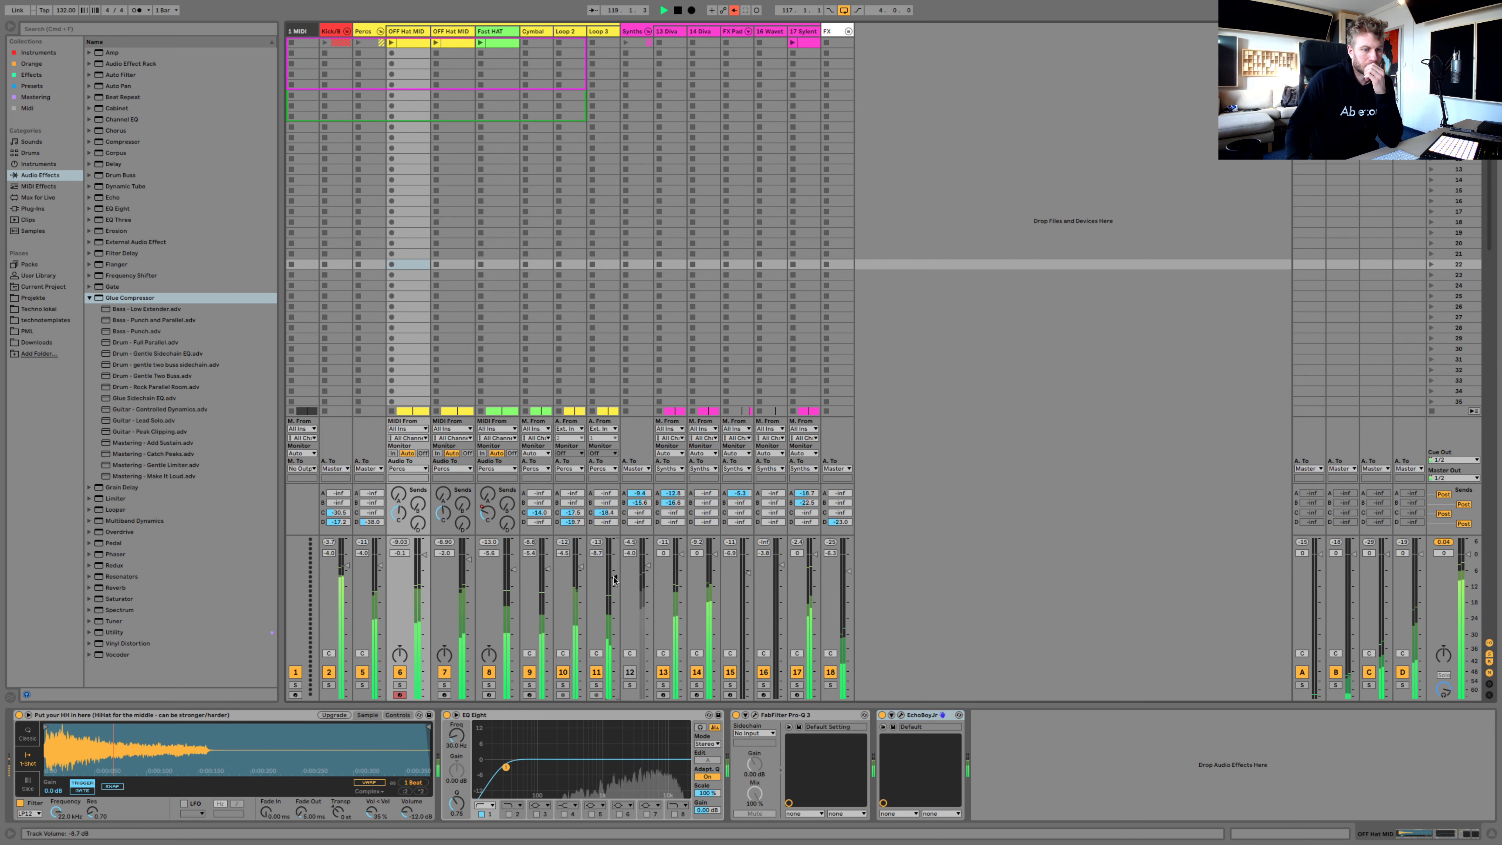
# Reactivate the Synths group and lower its level slightly
pyautogui.click(631, 673)
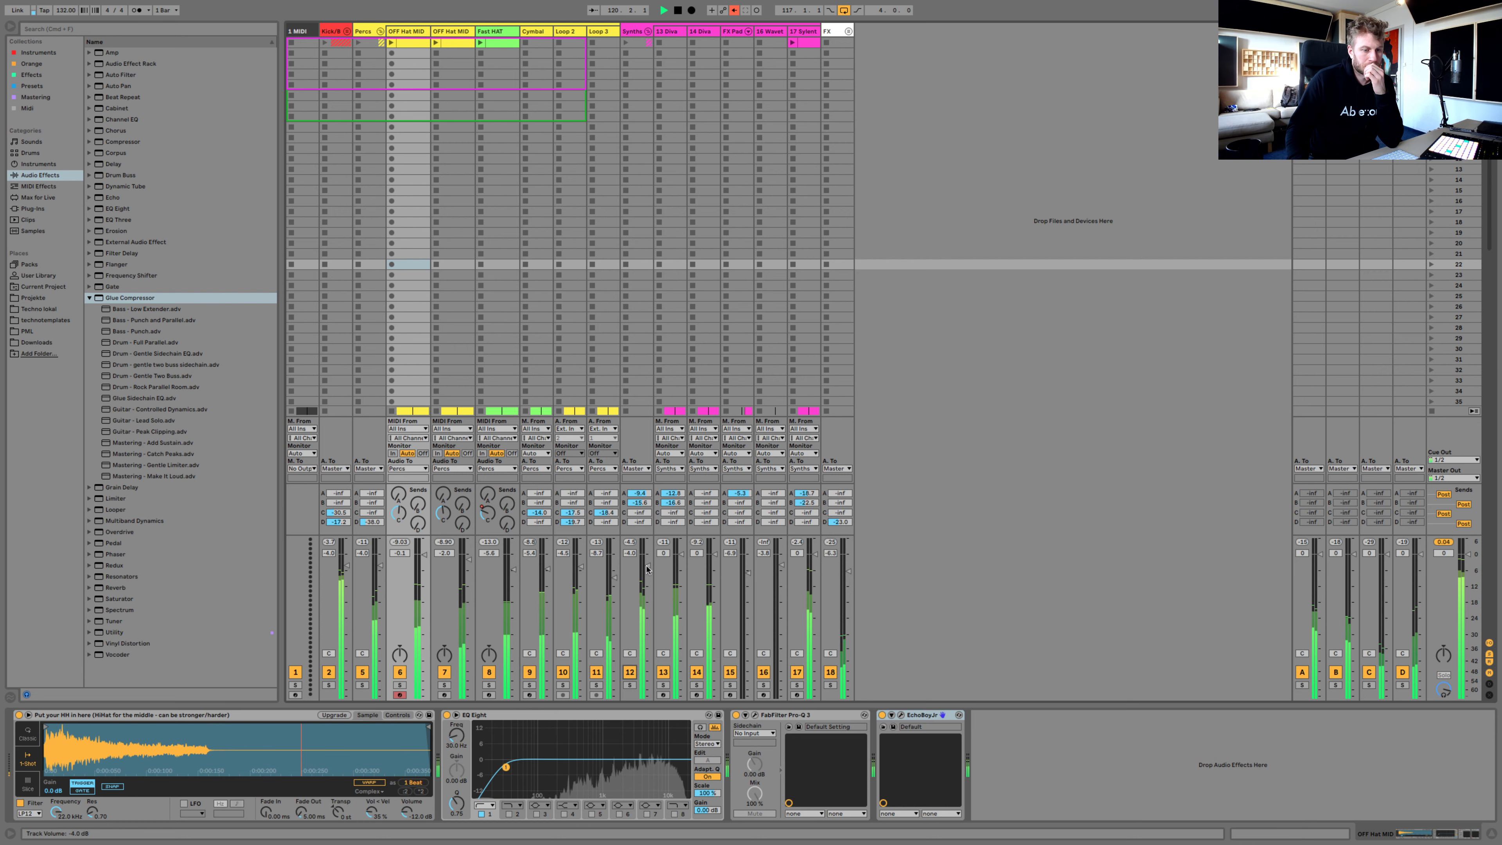
pyautogui.moveTo(647, 565); pyautogui.dragTo(647, 570)
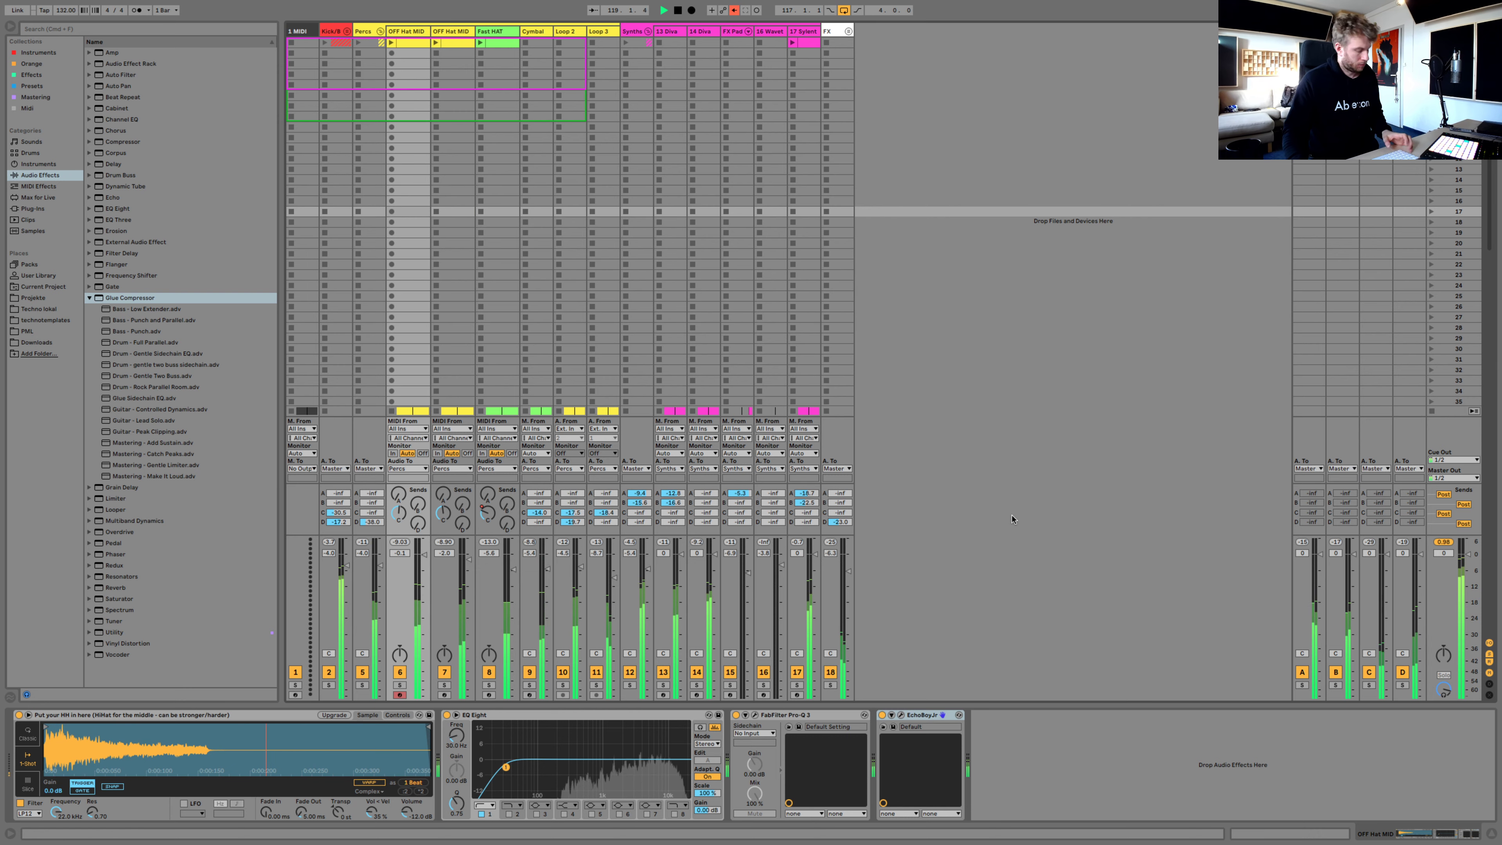
# Re-enable the overridden automation and play the arrangement from its start with looping switched off
pyautogui.press('Tab')
pyautogui.click(734, 10)
pyautogui.press('Home')
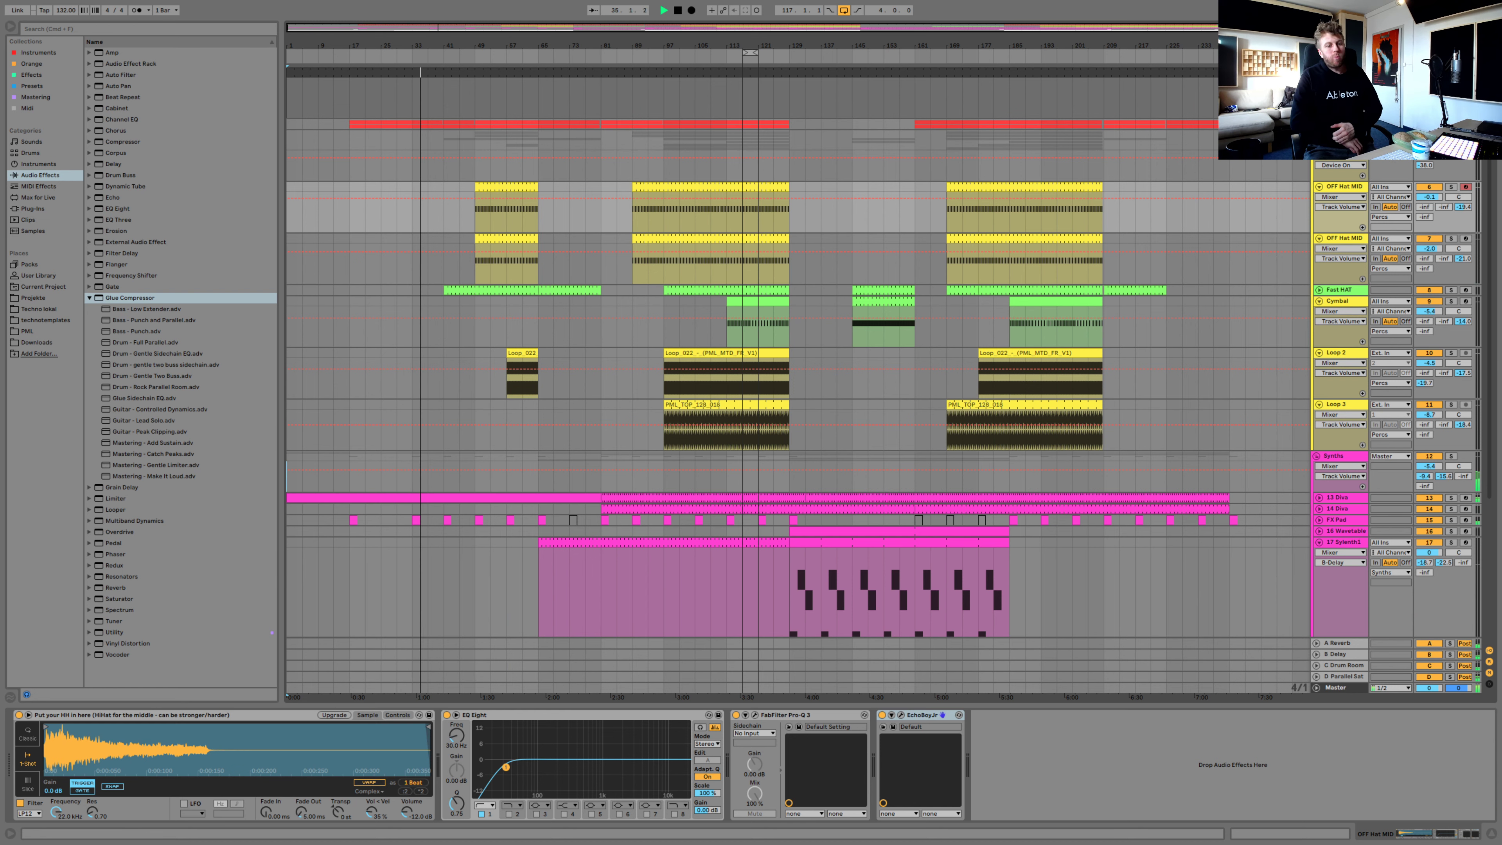
pyautogui.click(843, 11)
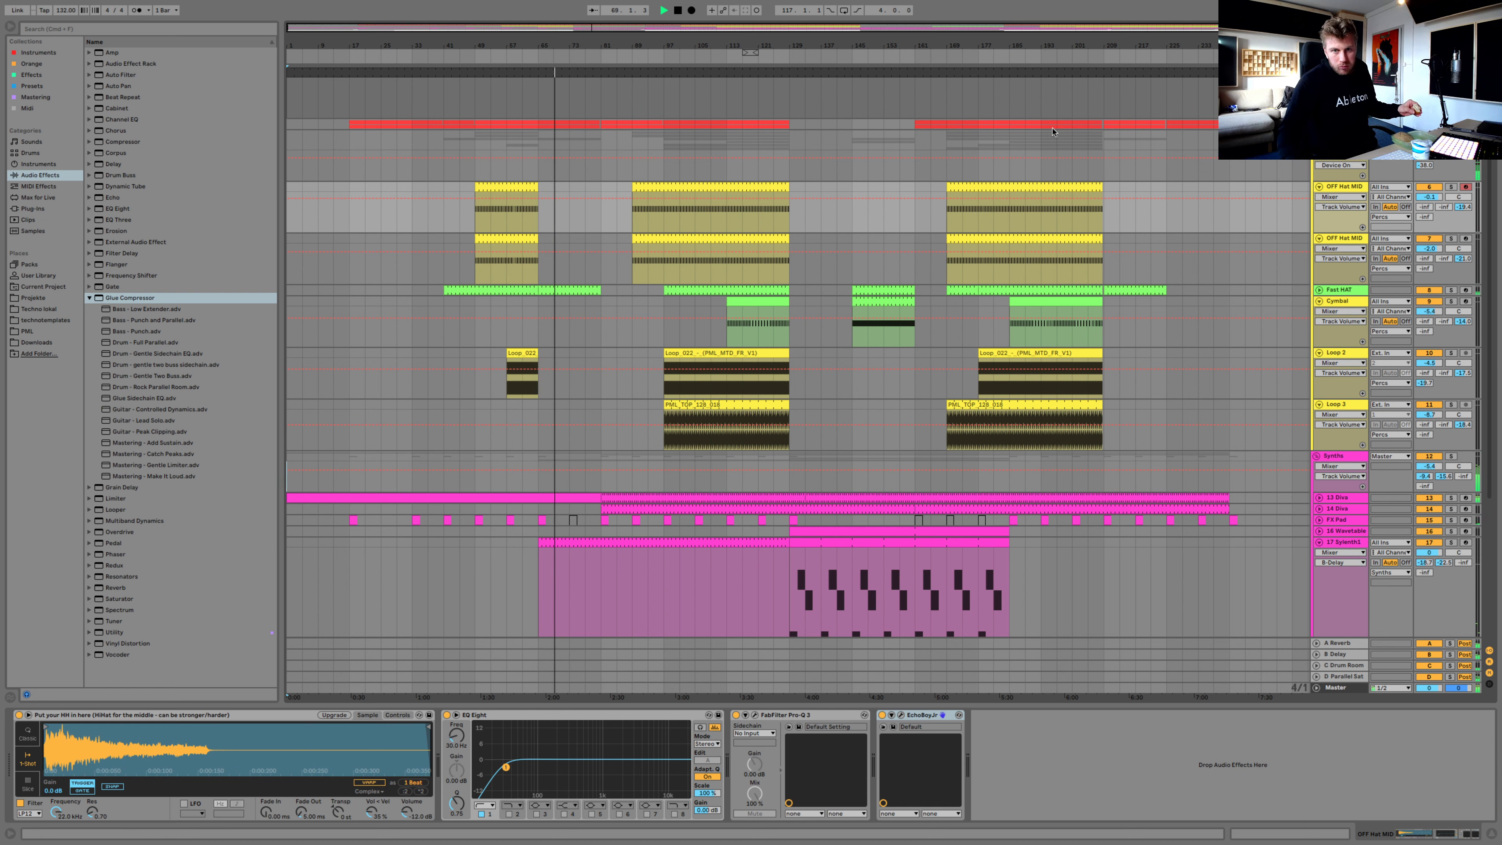
# Lower the 17 Sylenth1 track's volume to about -1 dB
pyautogui.click(1339, 135)
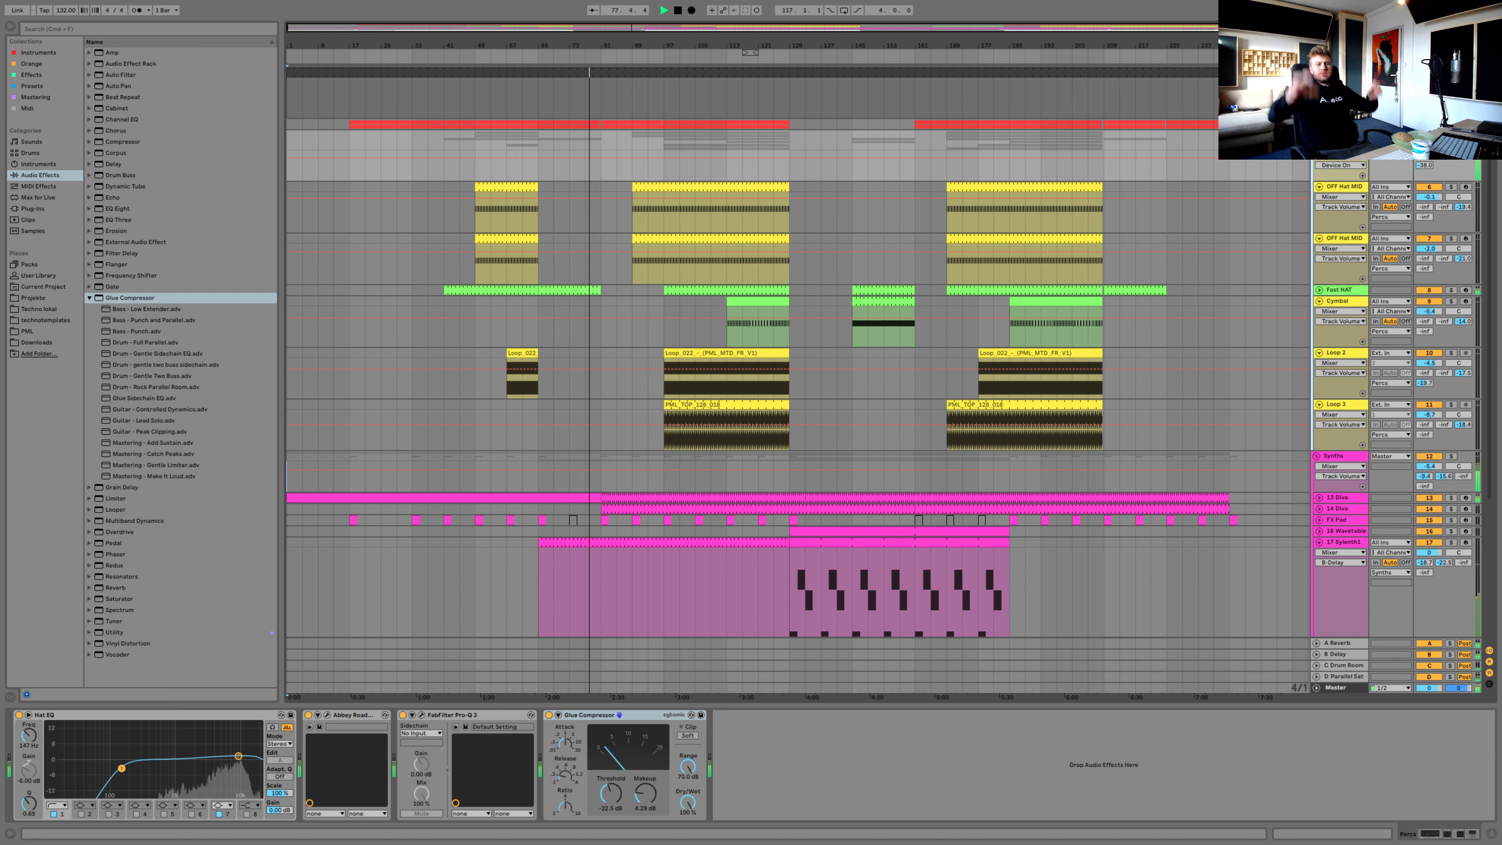
pyautogui.moveTo(1429, 552); pyautogui.dragTo(1436, 553)
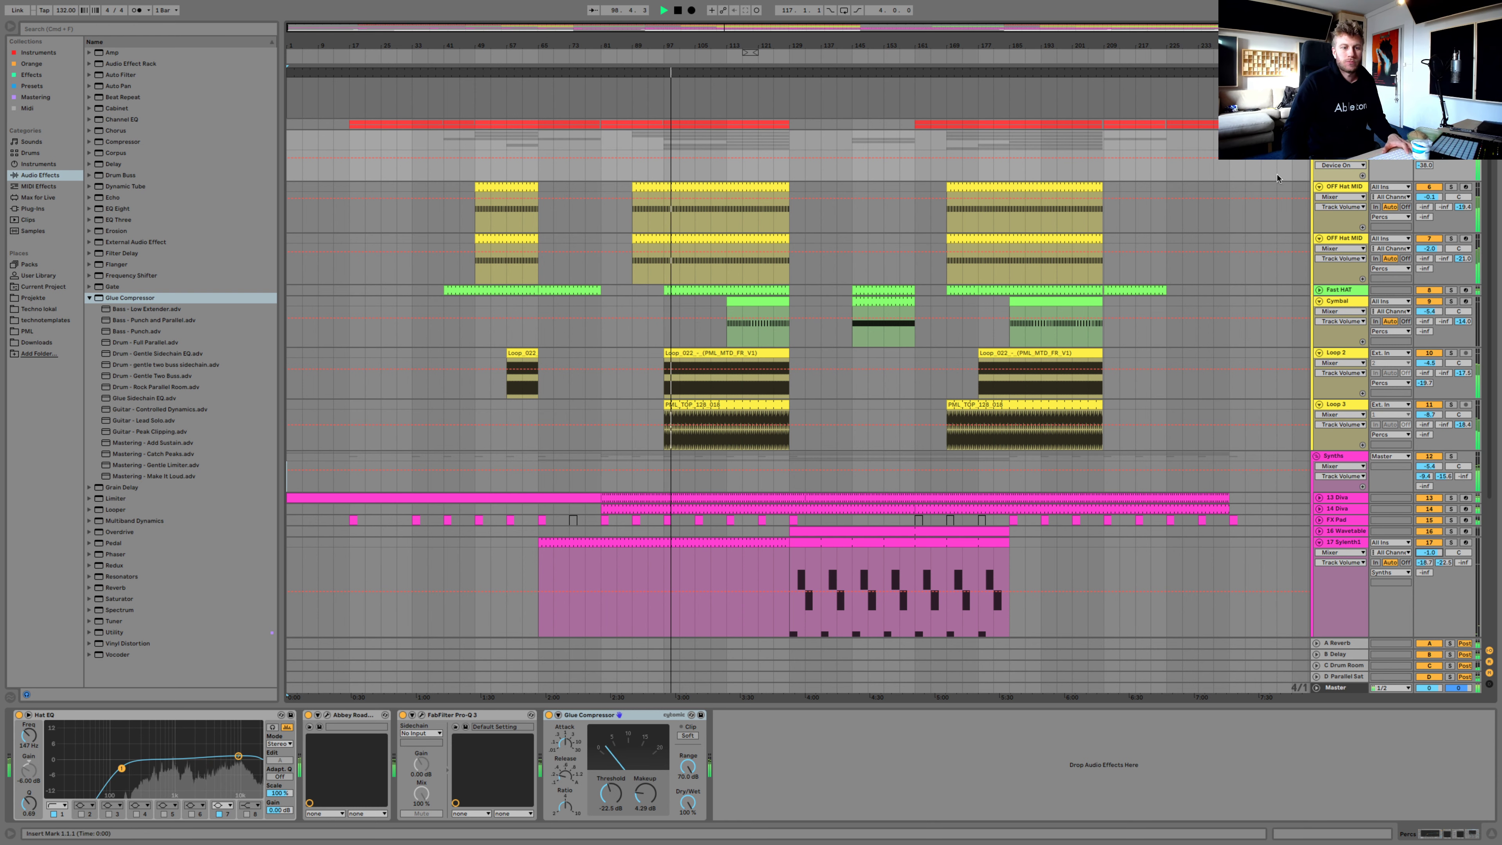
# Audition the first OFF Hat MIDI track in solo and raise its volume to about 0.7 dB
pyautogui.click(1347, 187)
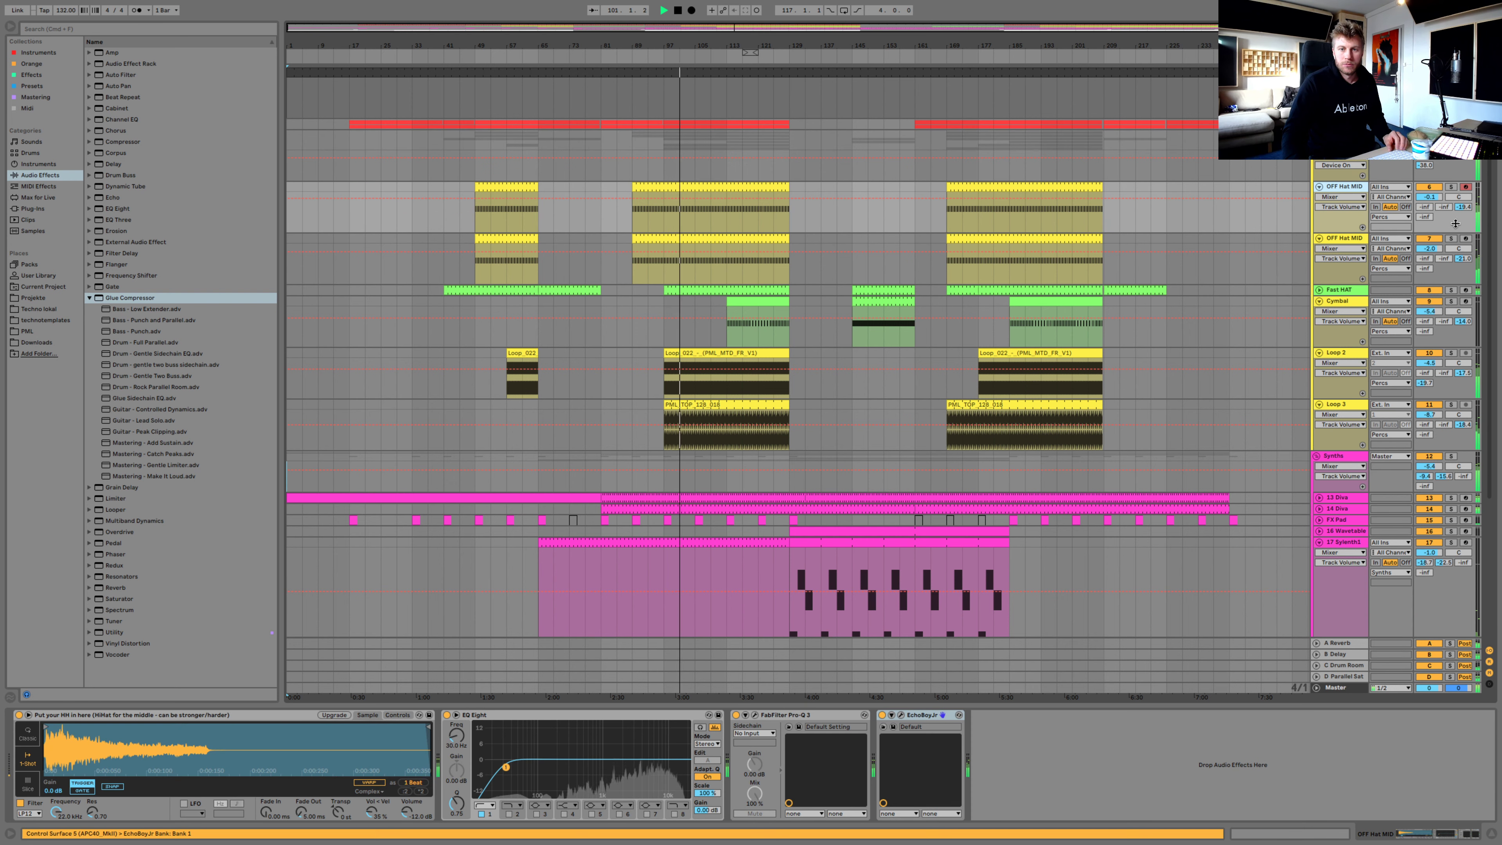
pyautogui.click(1452, 187)
pyautogui.click(1452, 187)
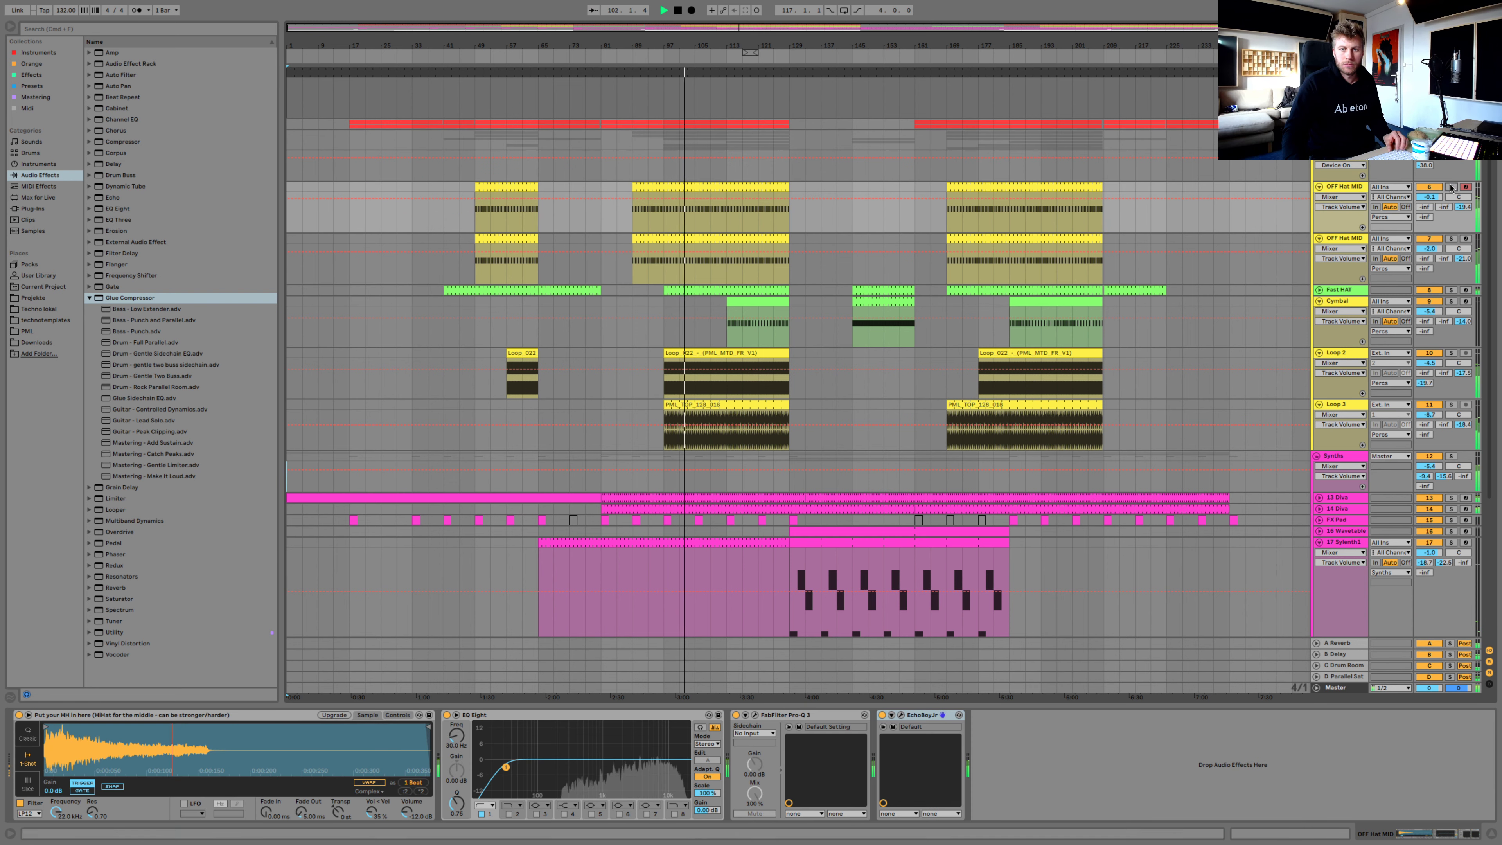
pyautogui.moveTo(1435, 197); pyautogui.dragTo(1435, 192)
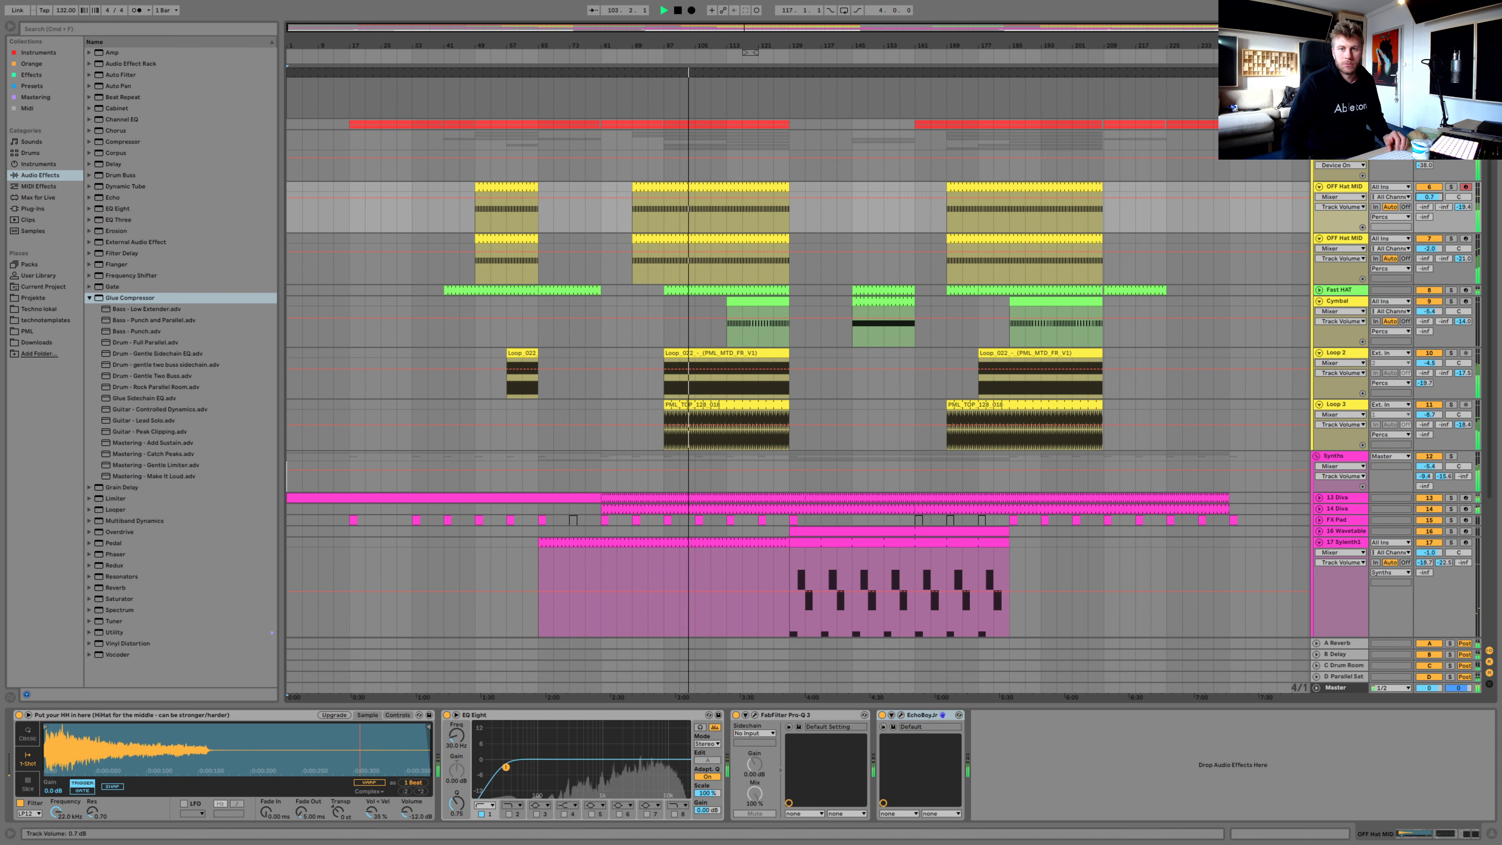
# Mute the second OFF Hat MIDI track briefly to compare, and raise its volume slightly
pyautogui.click(1439, 238)
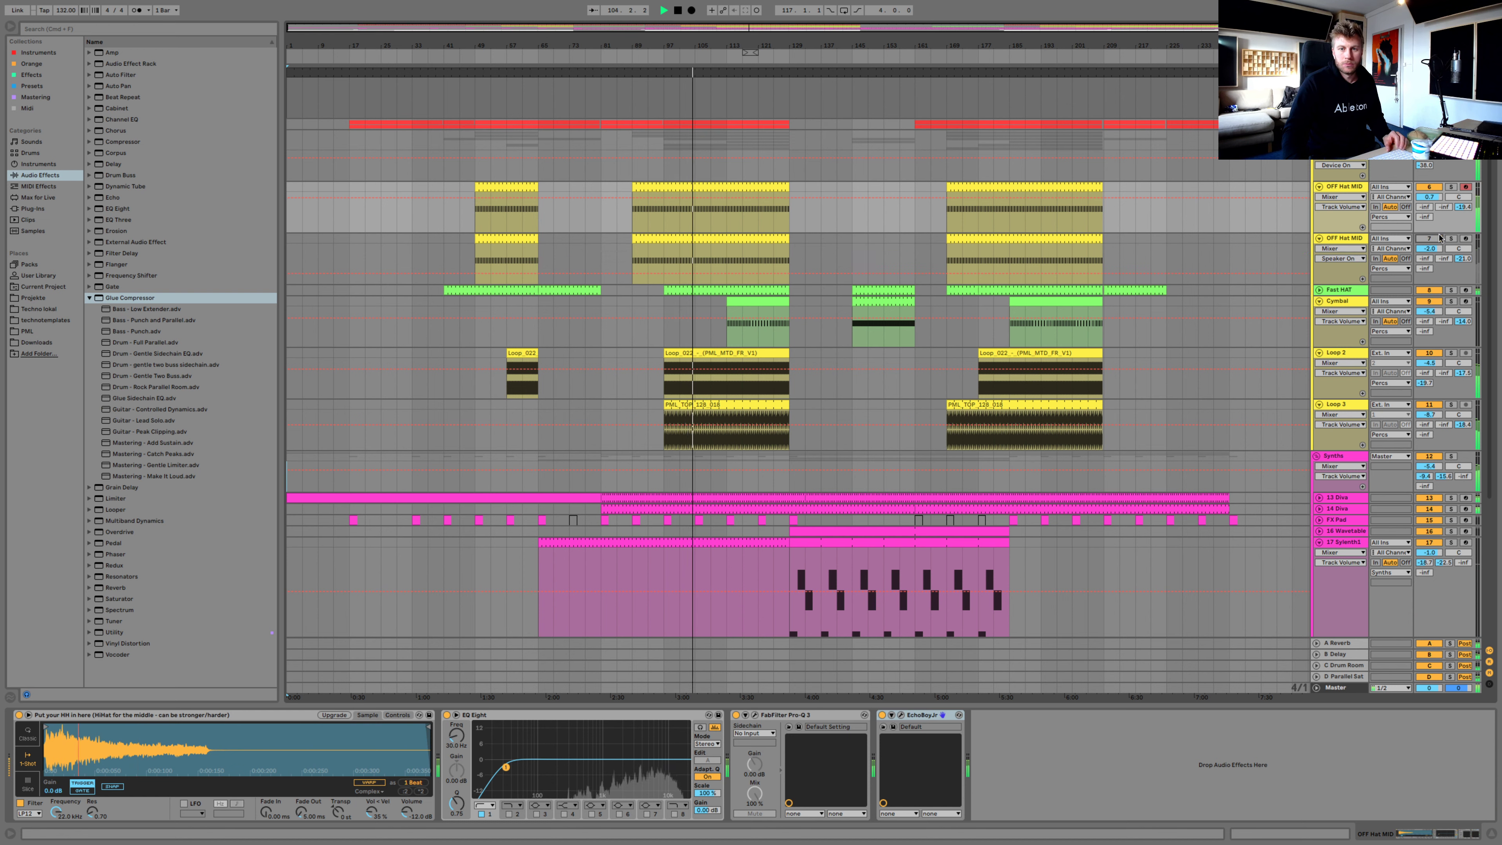
pyautogui.click(1439, 238)
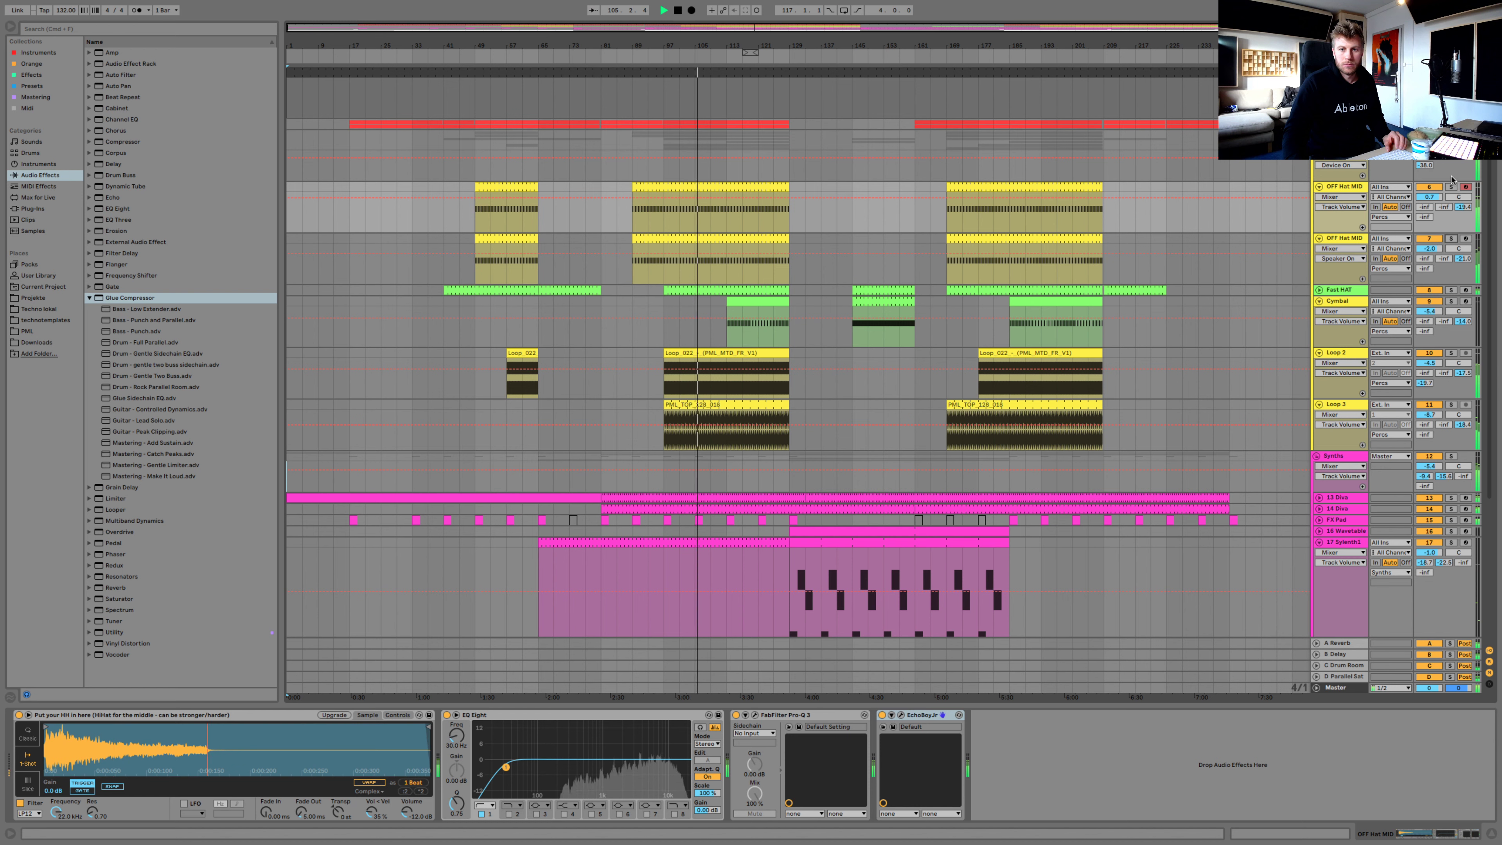
pyautogui.moveTo(1435, 251); pyautogui.dragTo(1436, 238)
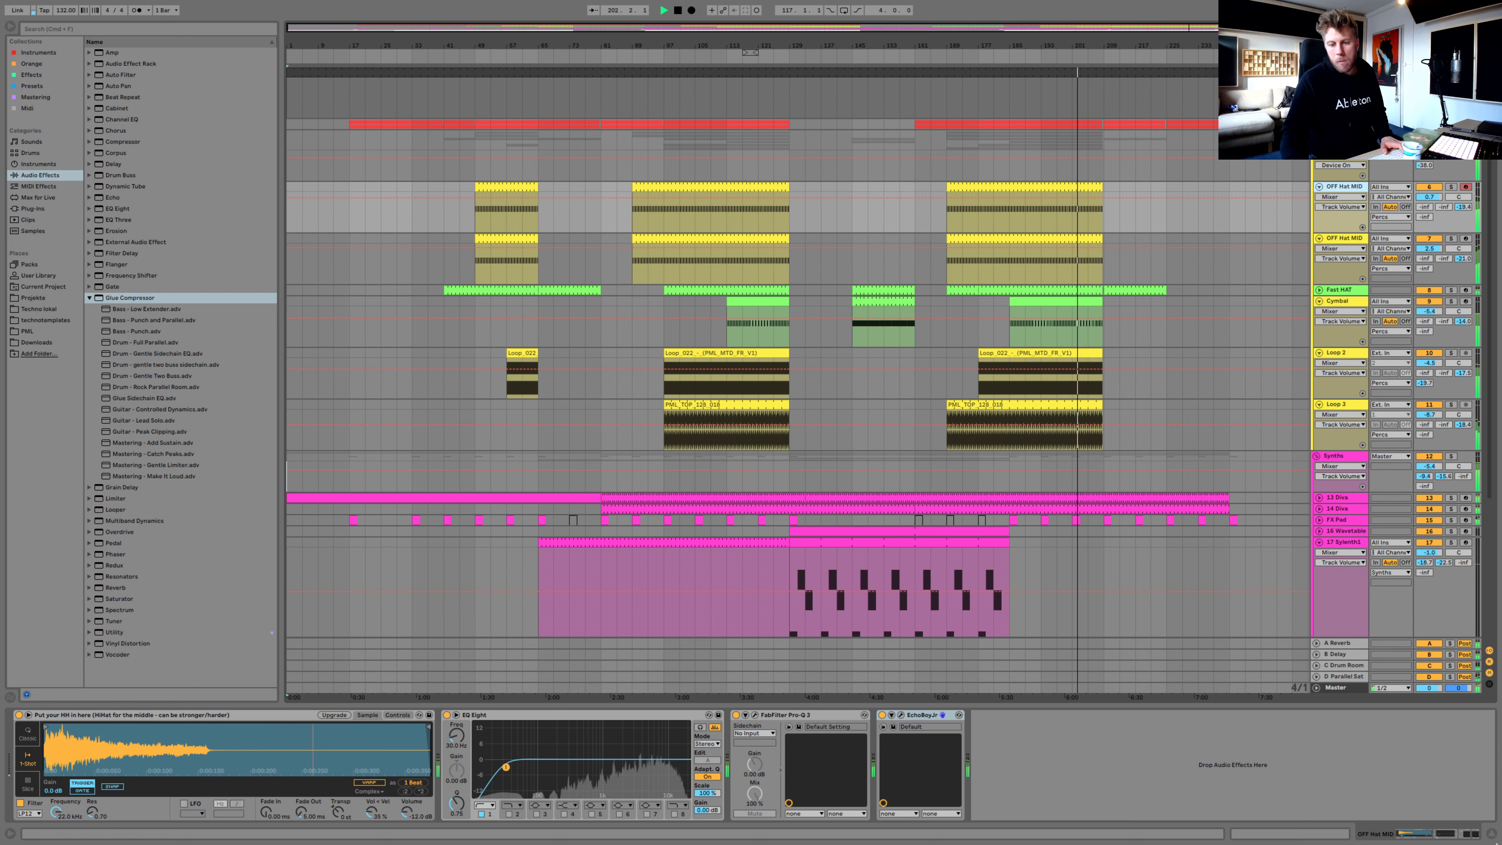
# Remove the FabFilter Pro-Q 3 from the Master track, keeping the Utility device
pyautogui.click(1338, 689)
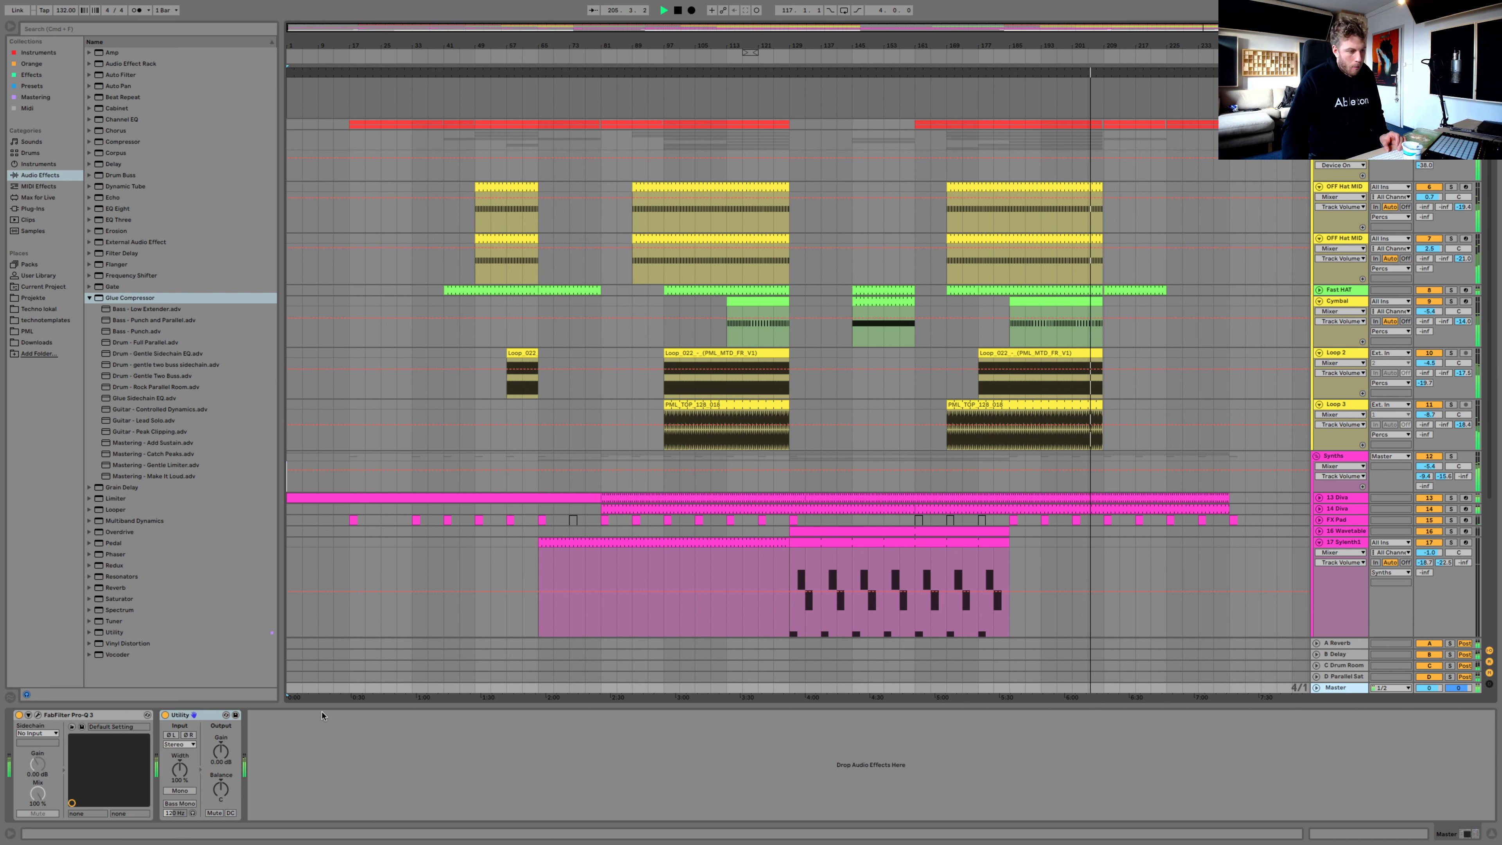
pyautogui.click(103, 722)
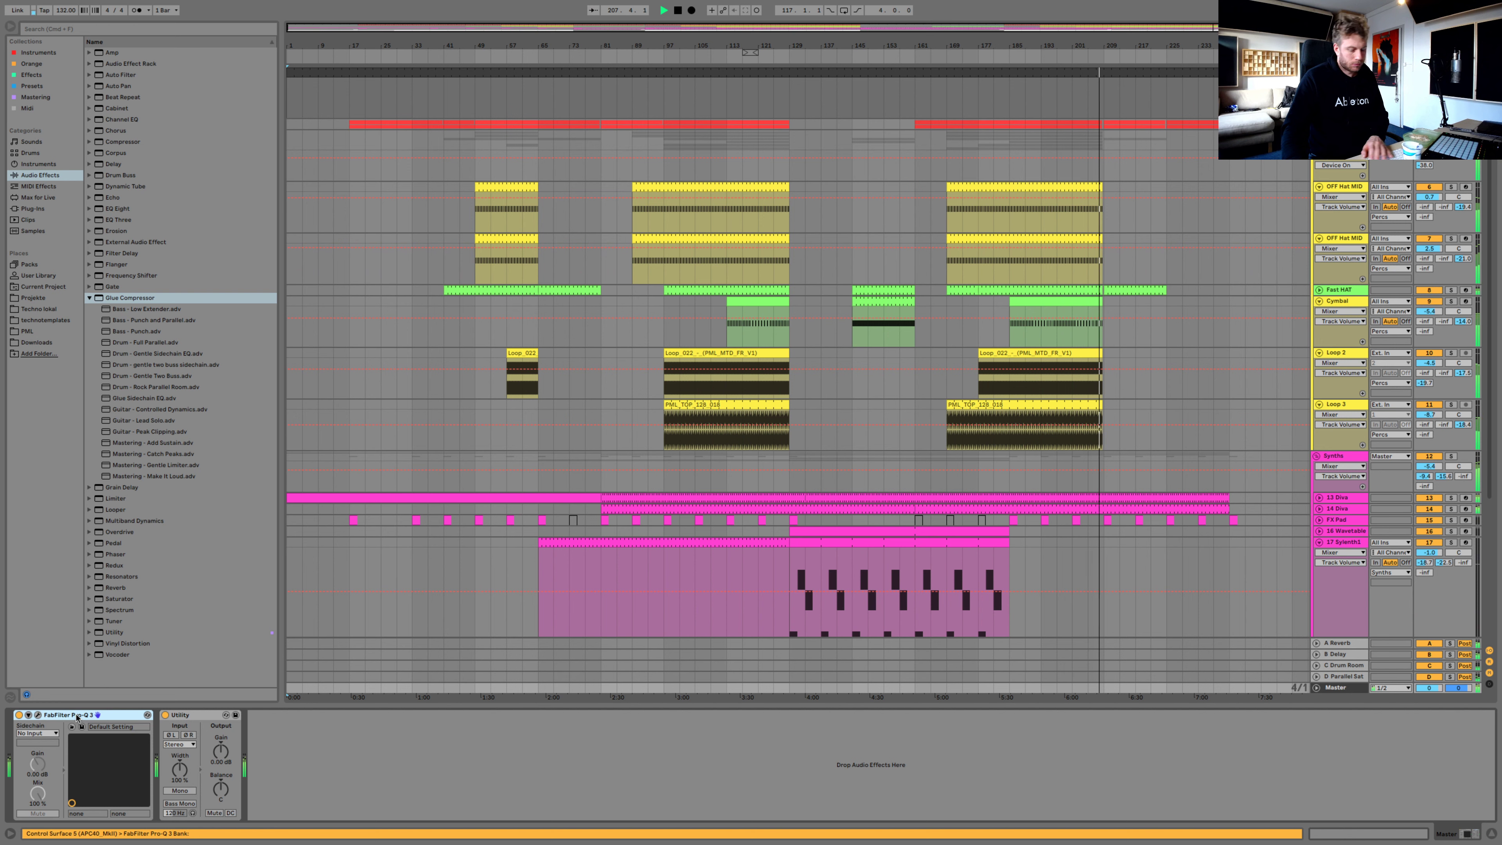
pyautogui.press('Delete')
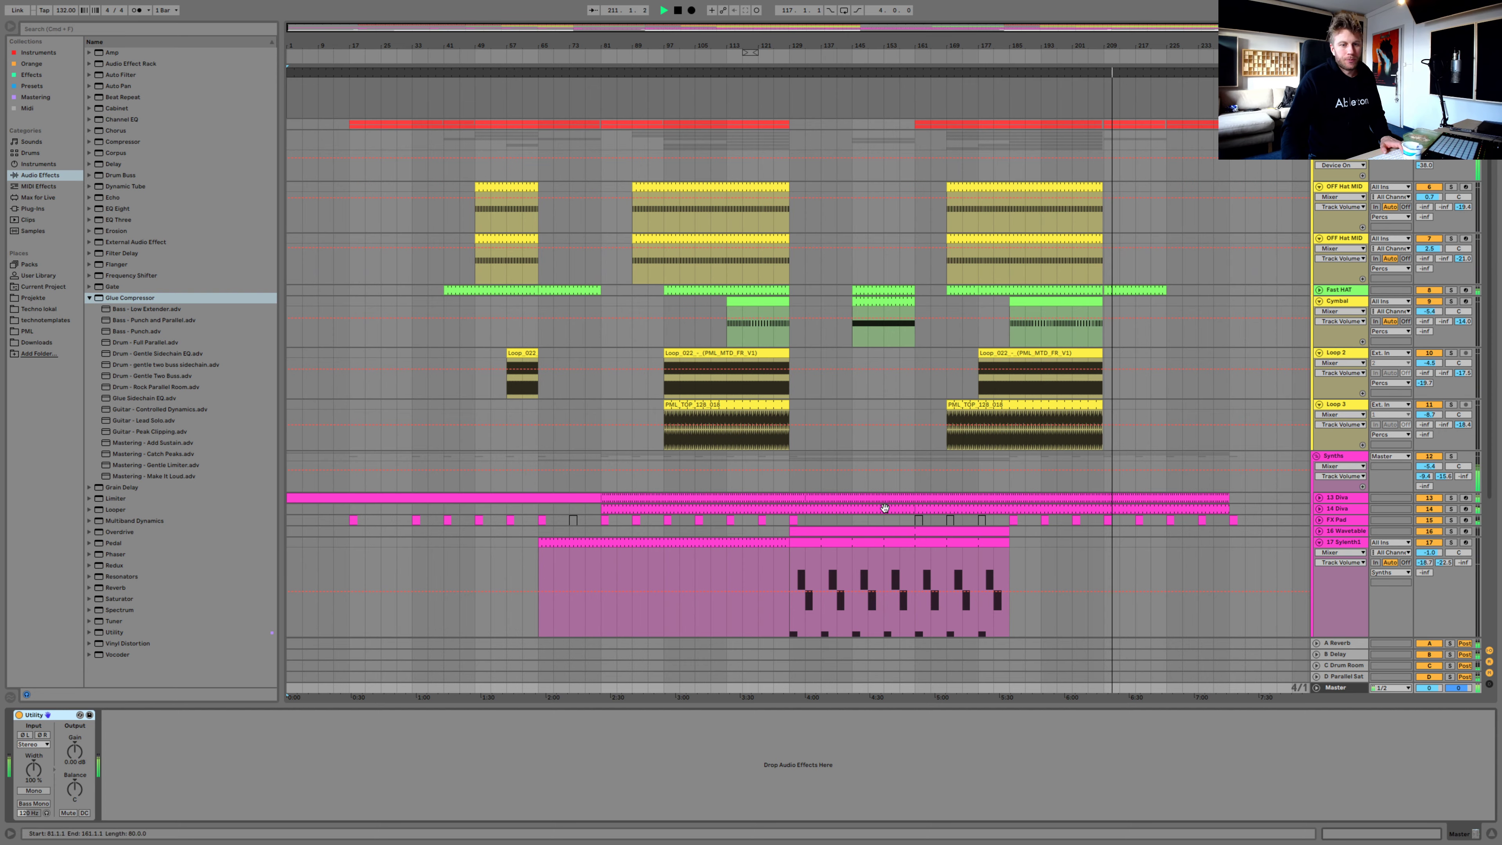
# Select the two bars from 121.1.1 to 123.1.1 on the 17 Sylenth1 track and loop that section
pyautogui.scroll(-3, 885, 506)
pyautogui.moveTo(755, 495); pyautogui.dragTo(765, 493)
pyautogui.press('super+l')
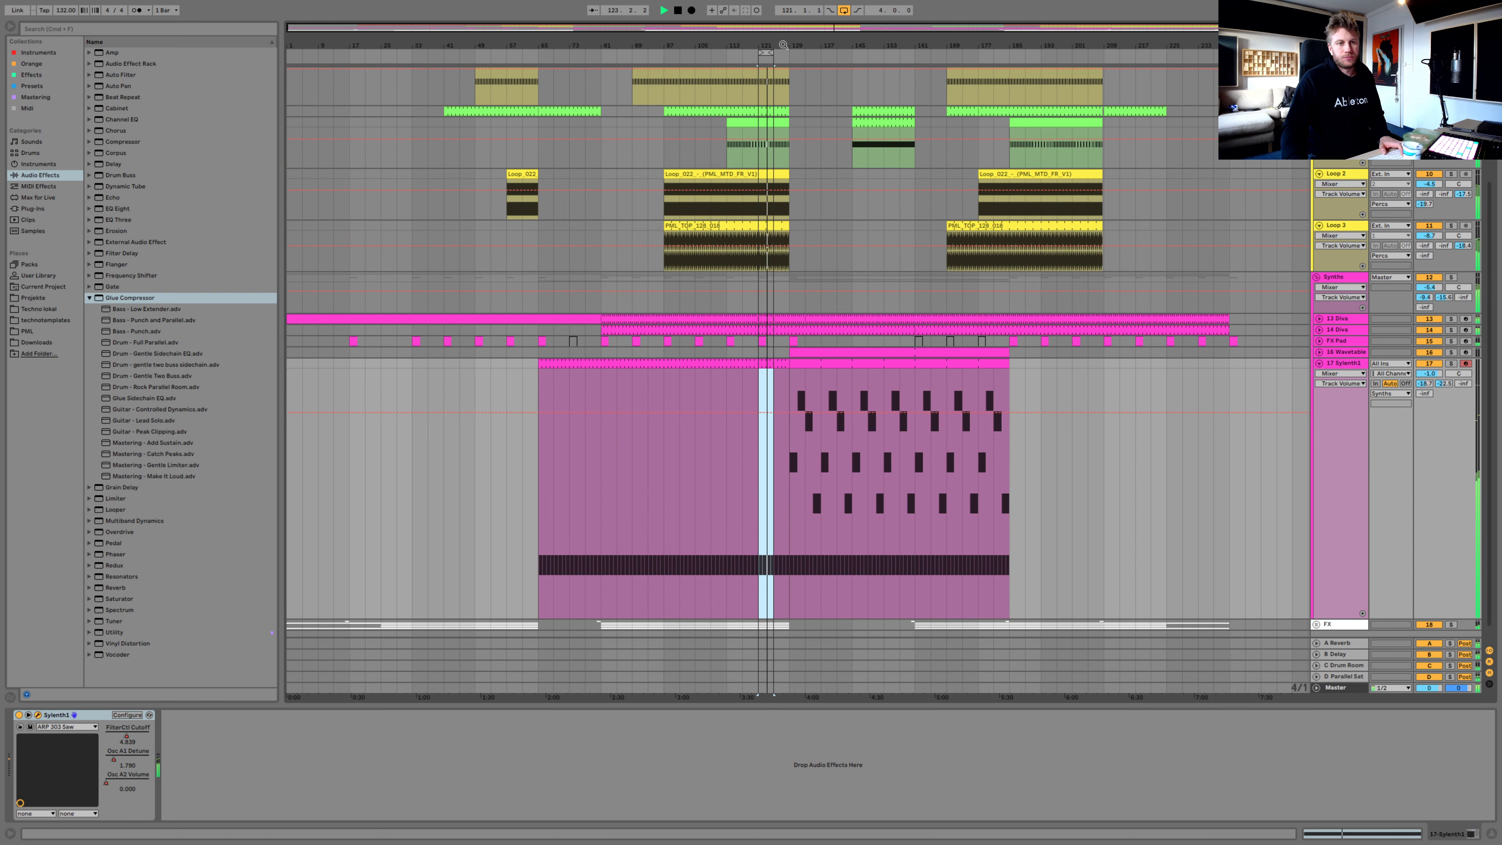
pyautogui.moveTo(783, 46); pyautogui.dragTo(784, 112)
pyautogui.moveTo(711, 431); pyautogui.dragTo(727, 431)
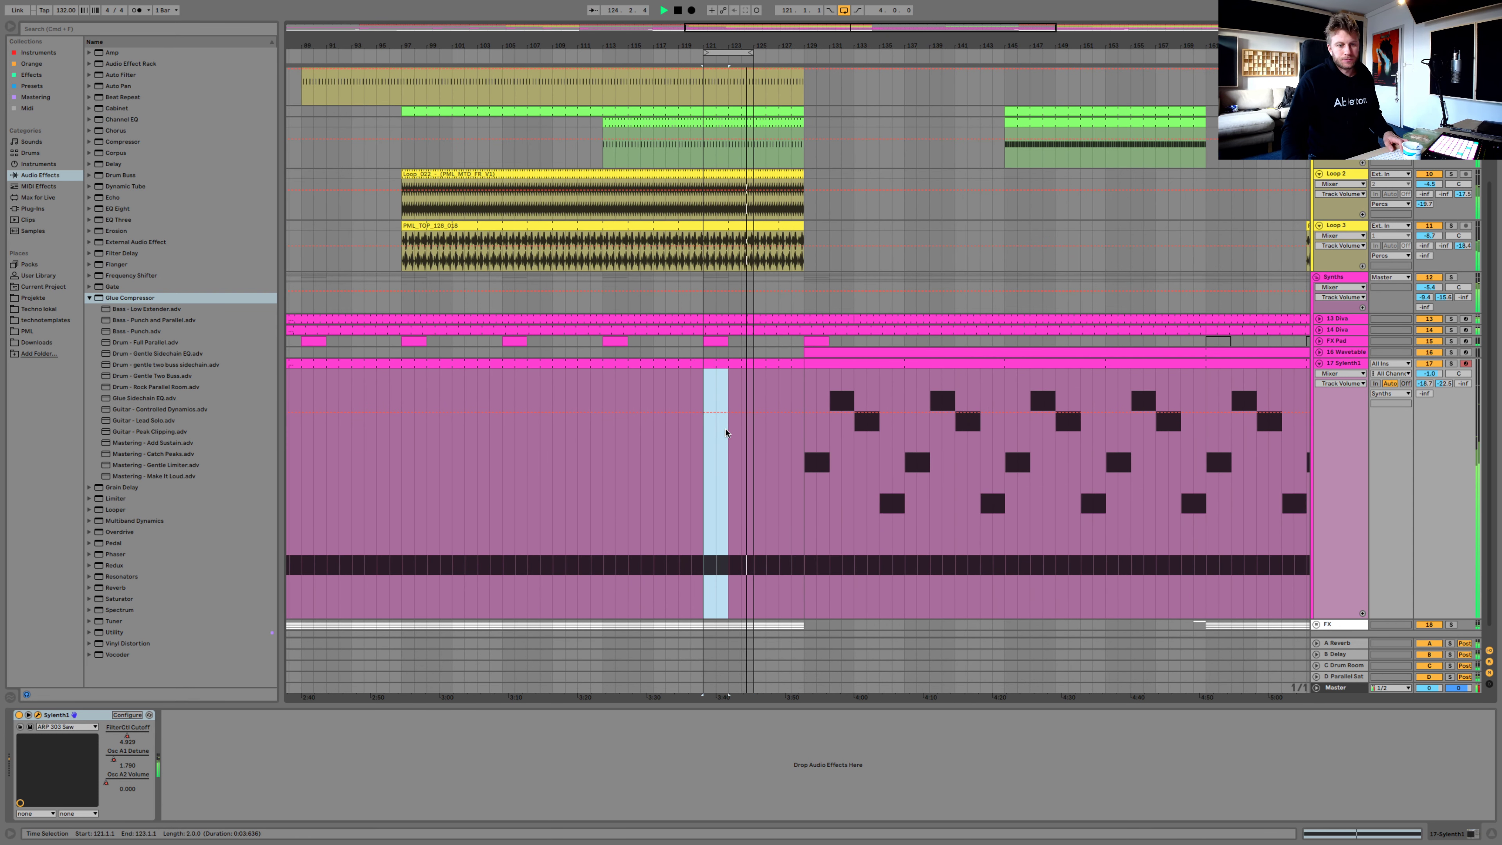
pyautogui.press('super+l')
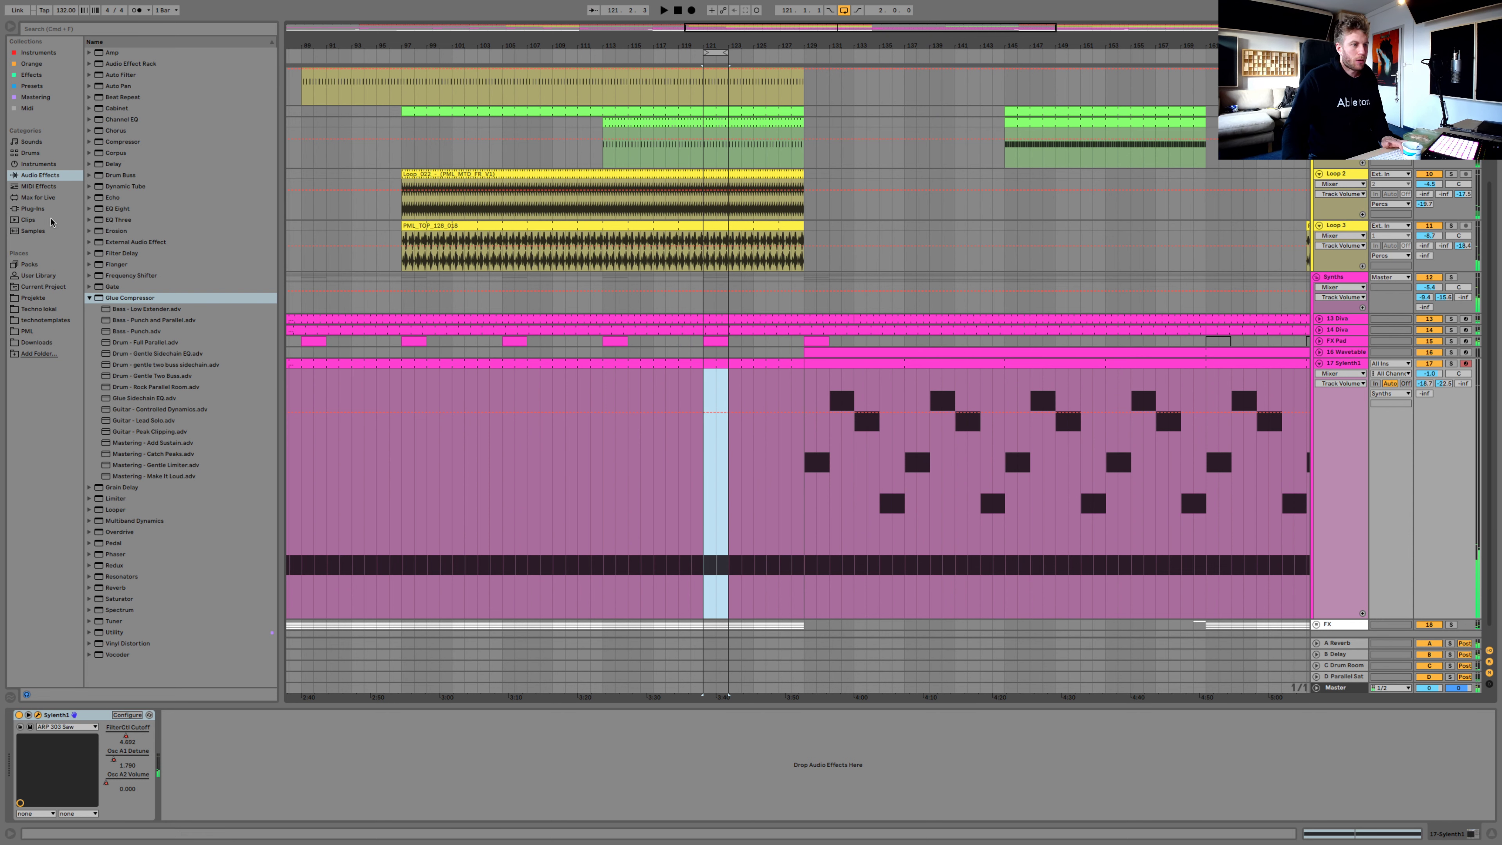
# Add iZotope's Ozone 9 plug-in after Sylenth1 on the 17 Sylenth1 track
pyautogui.click(64, 209)
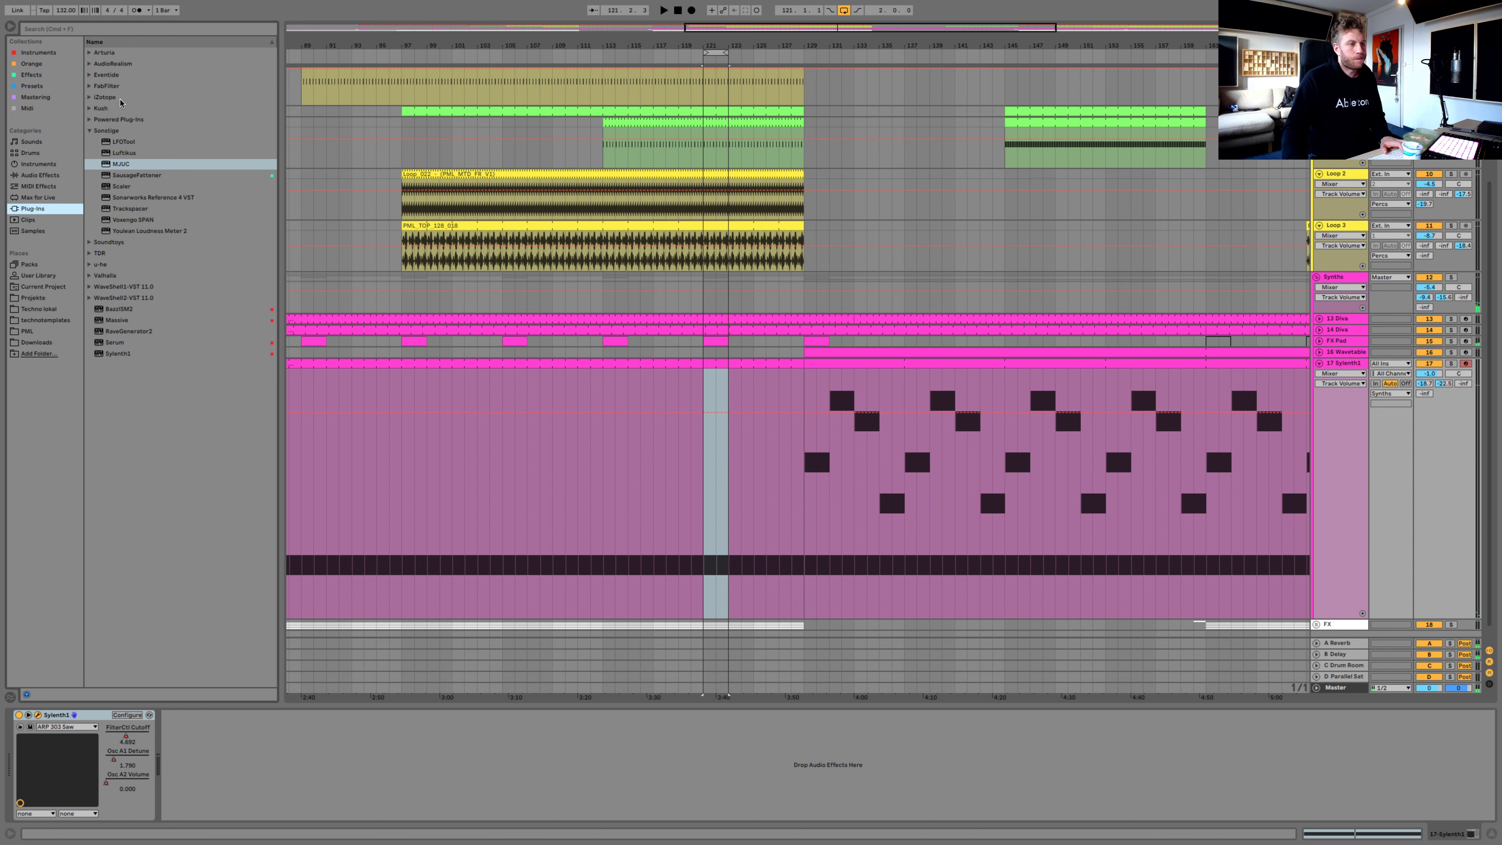
pyautogui.click(118, 98)
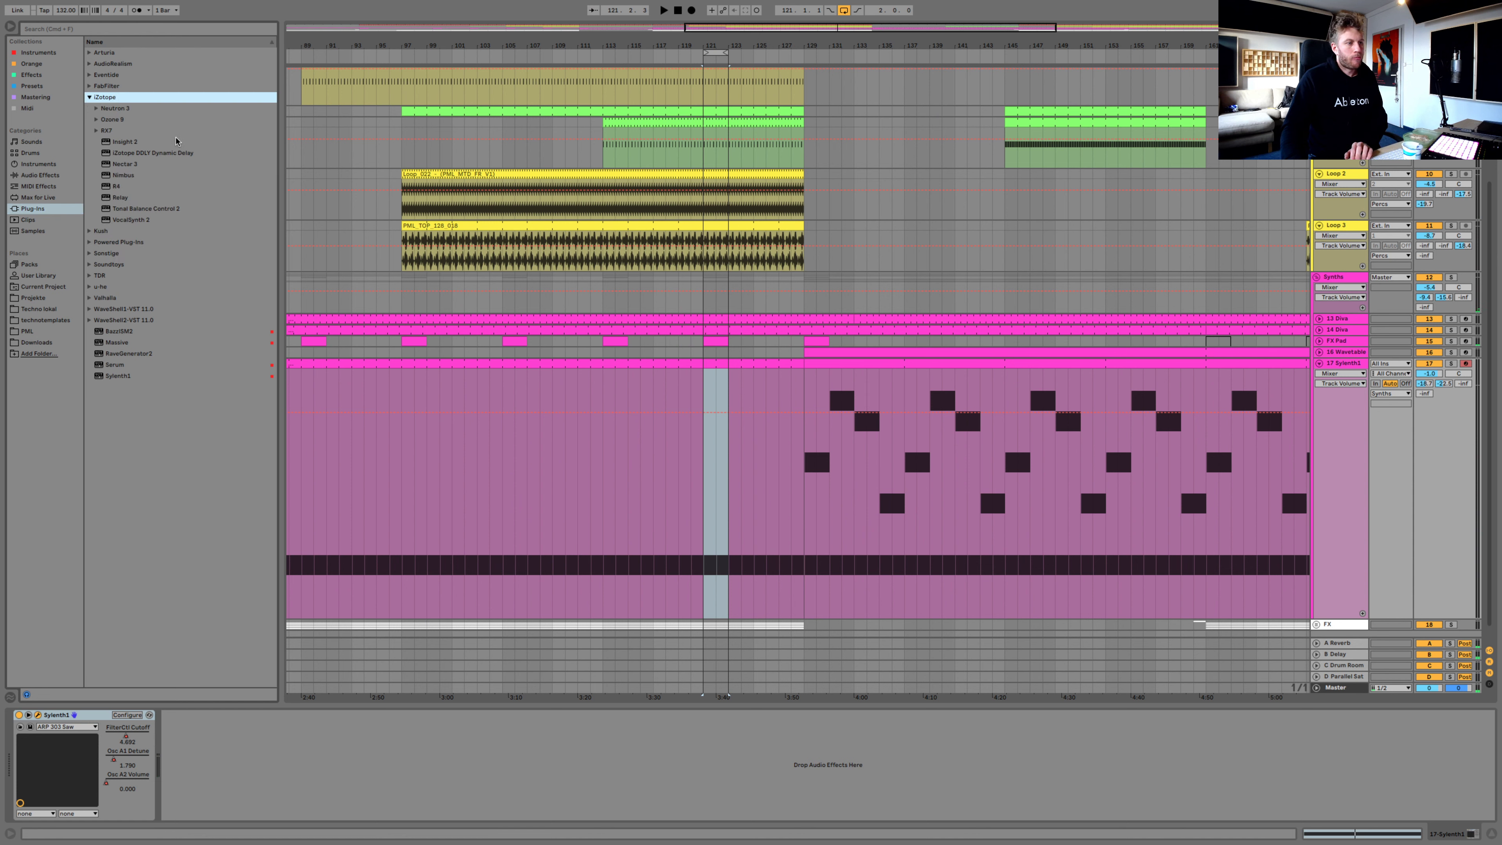
pyautogui.press('Down')
pyautogui.press('Down')
pyautogui.press('Right')
pyautogui.press('Down')
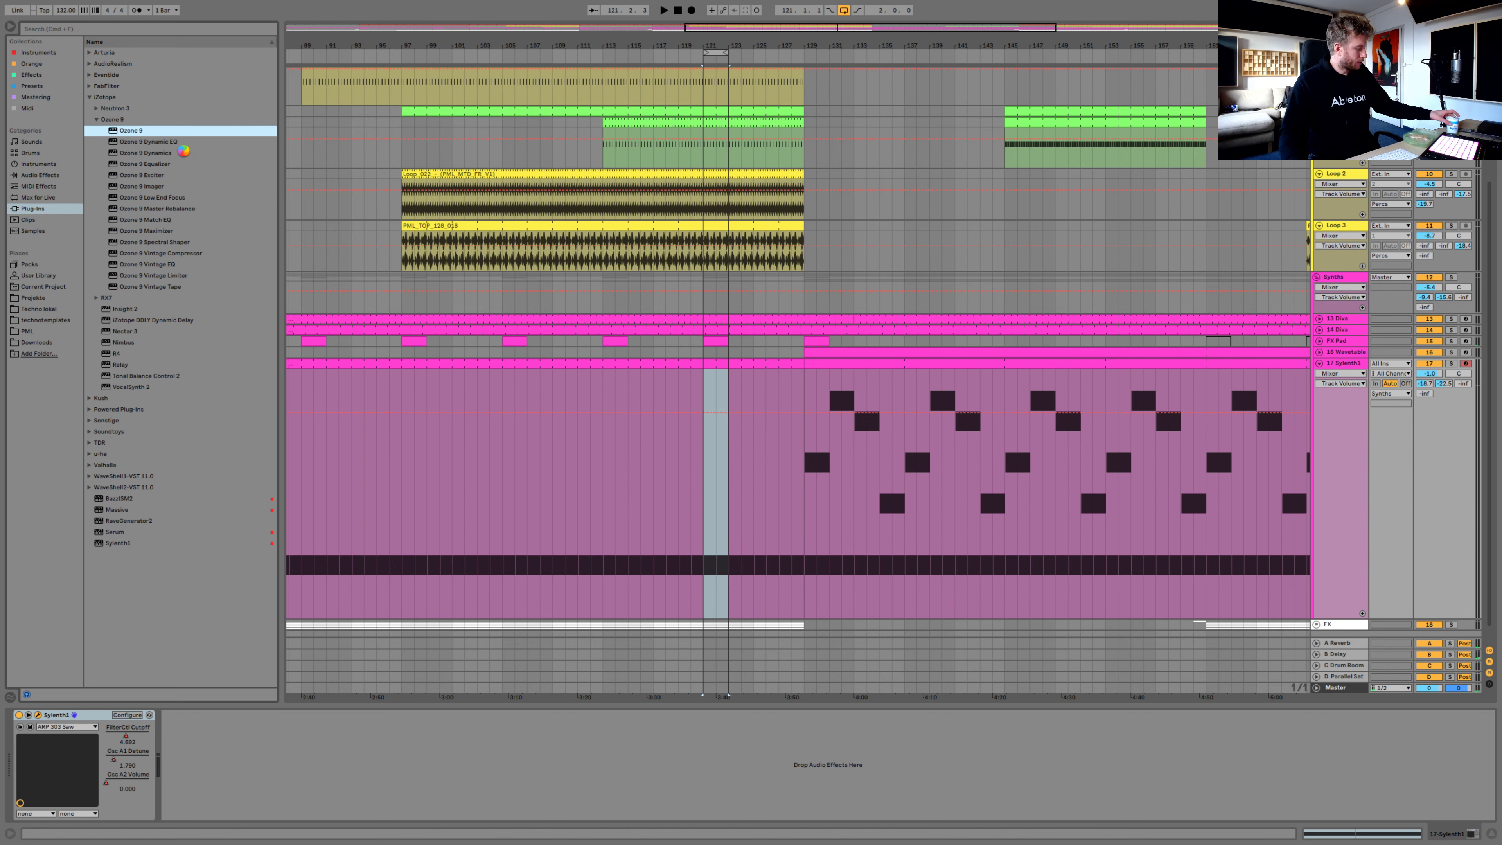
pyautogui.press('Return')
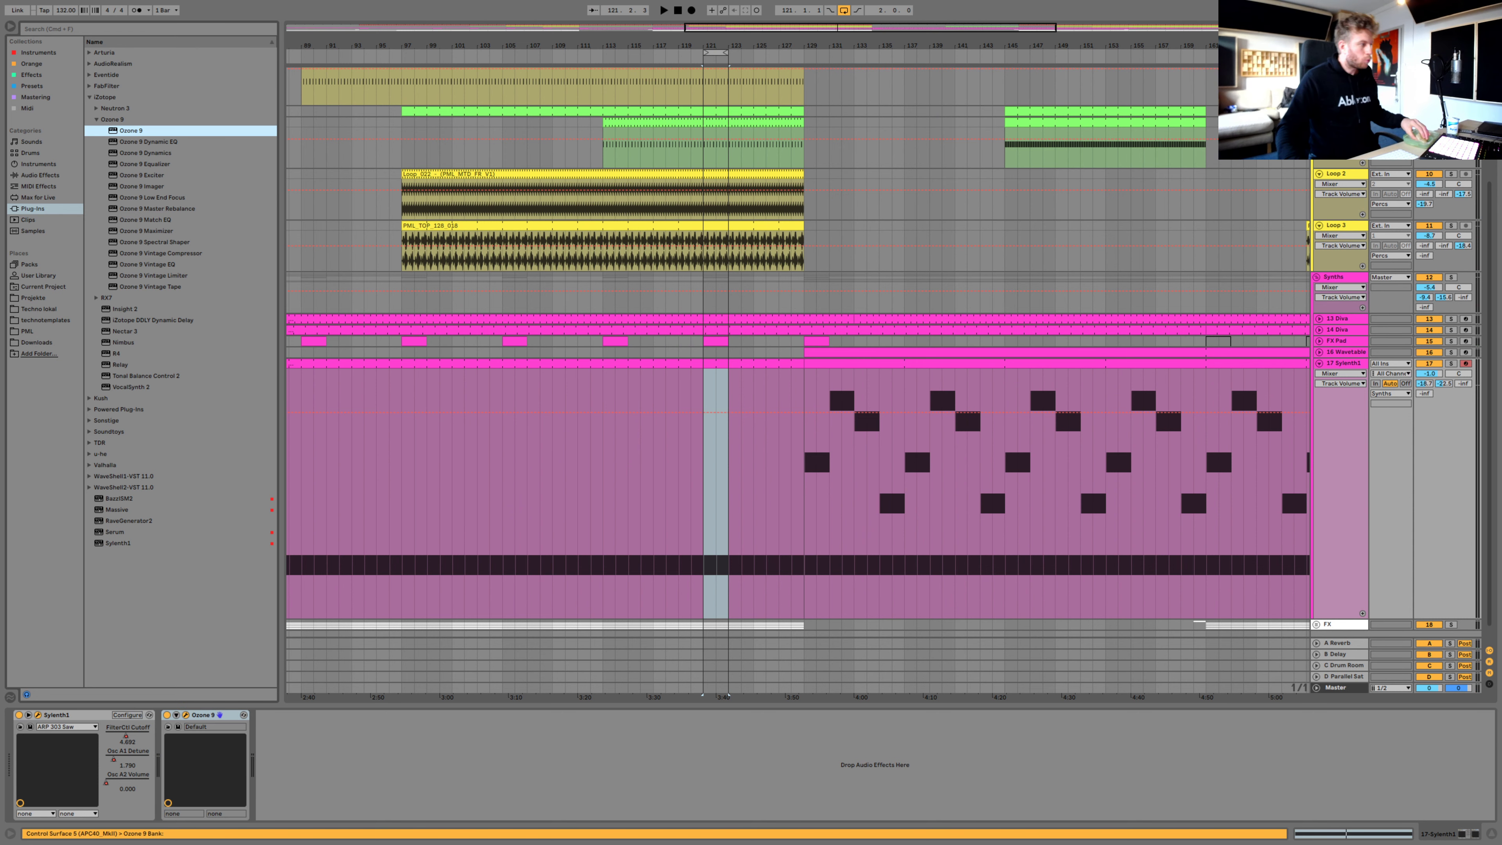
# Run Ozone's Master Assistant with Modern modules, High intensity and CD destination while the looped section plays
pyautogui.moveTo(755, 231); pyautogui.dragTo(832, 231)
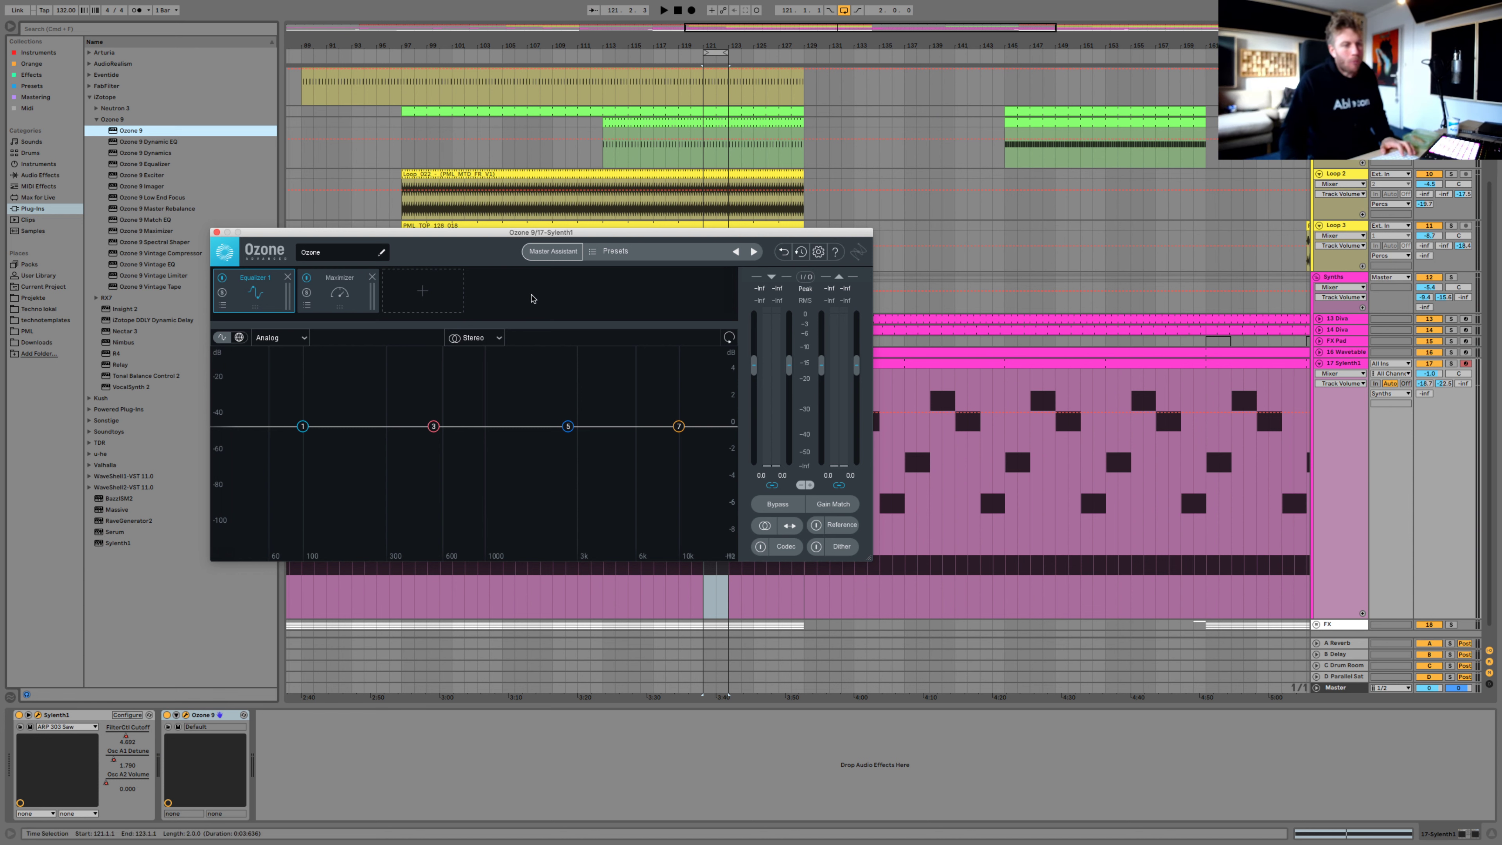
pyautogui.click(547, 254)
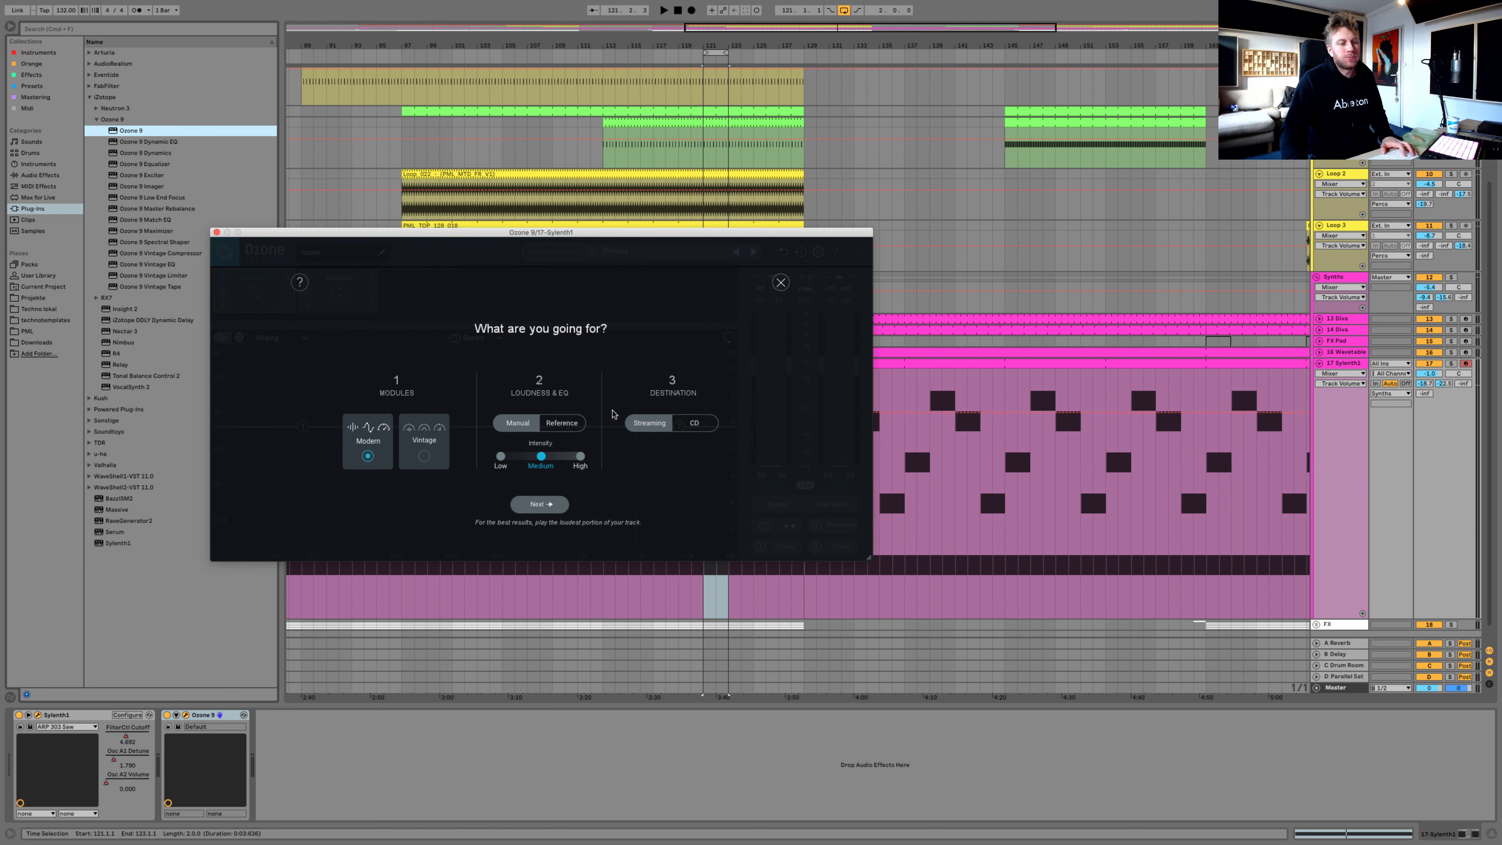
pyautogui.click(580, 462)
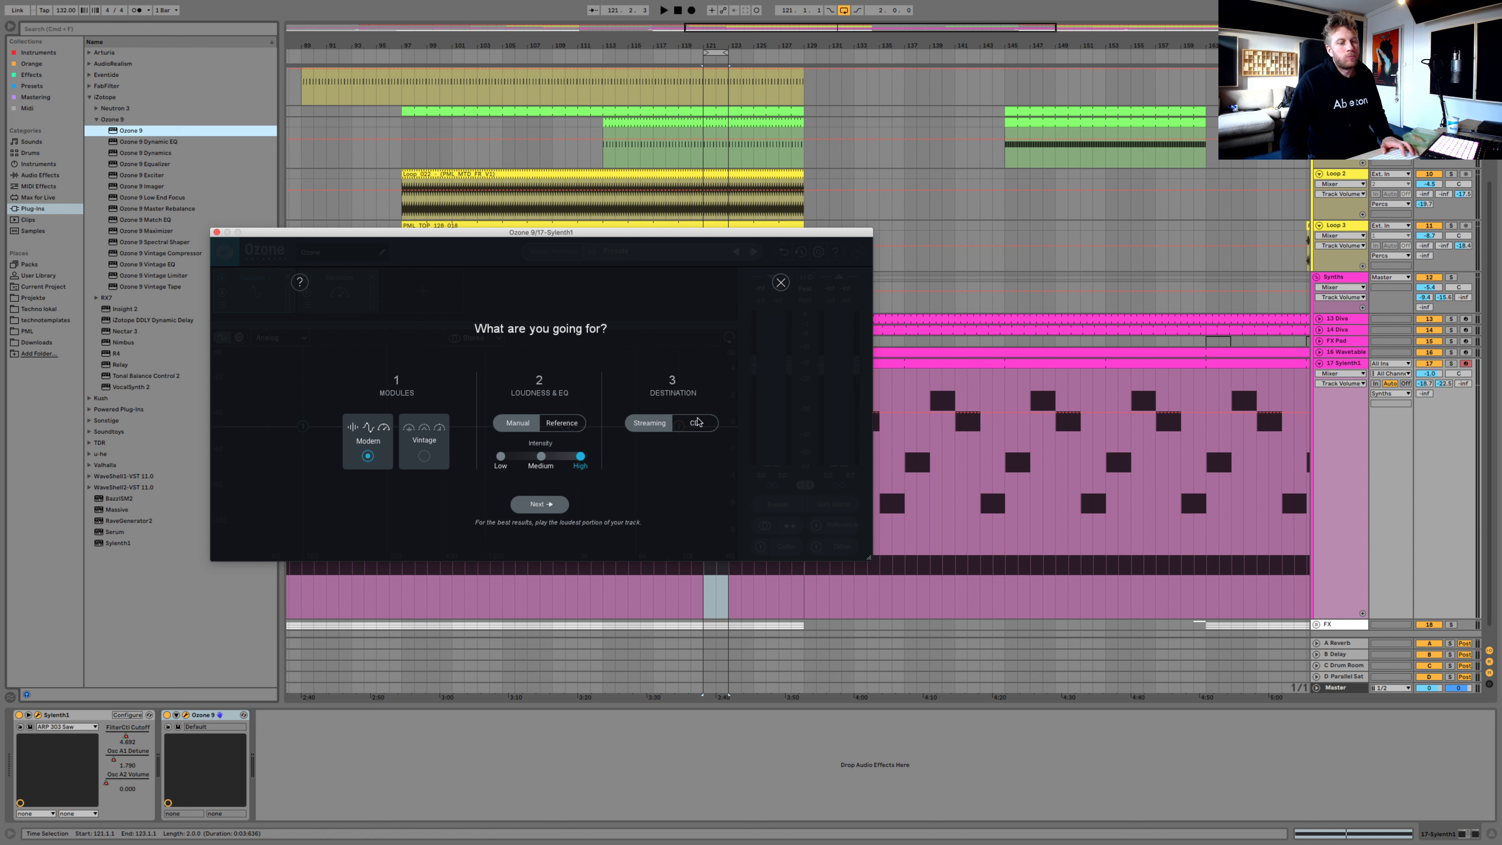
pyautogui.click(694, 423)
pyautogui.click(538, 505)
pyautogui.press('space')
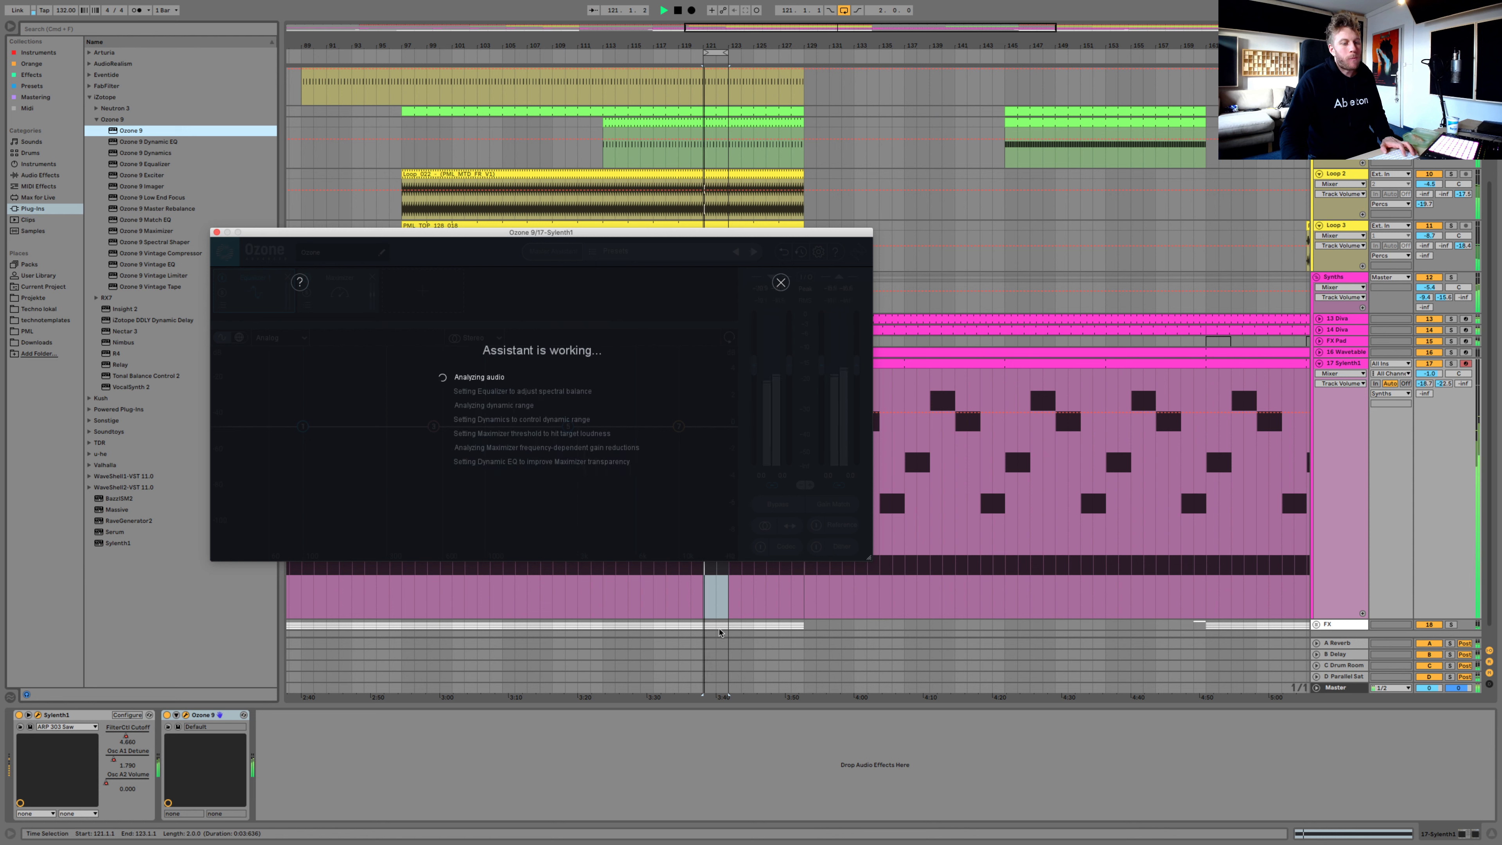
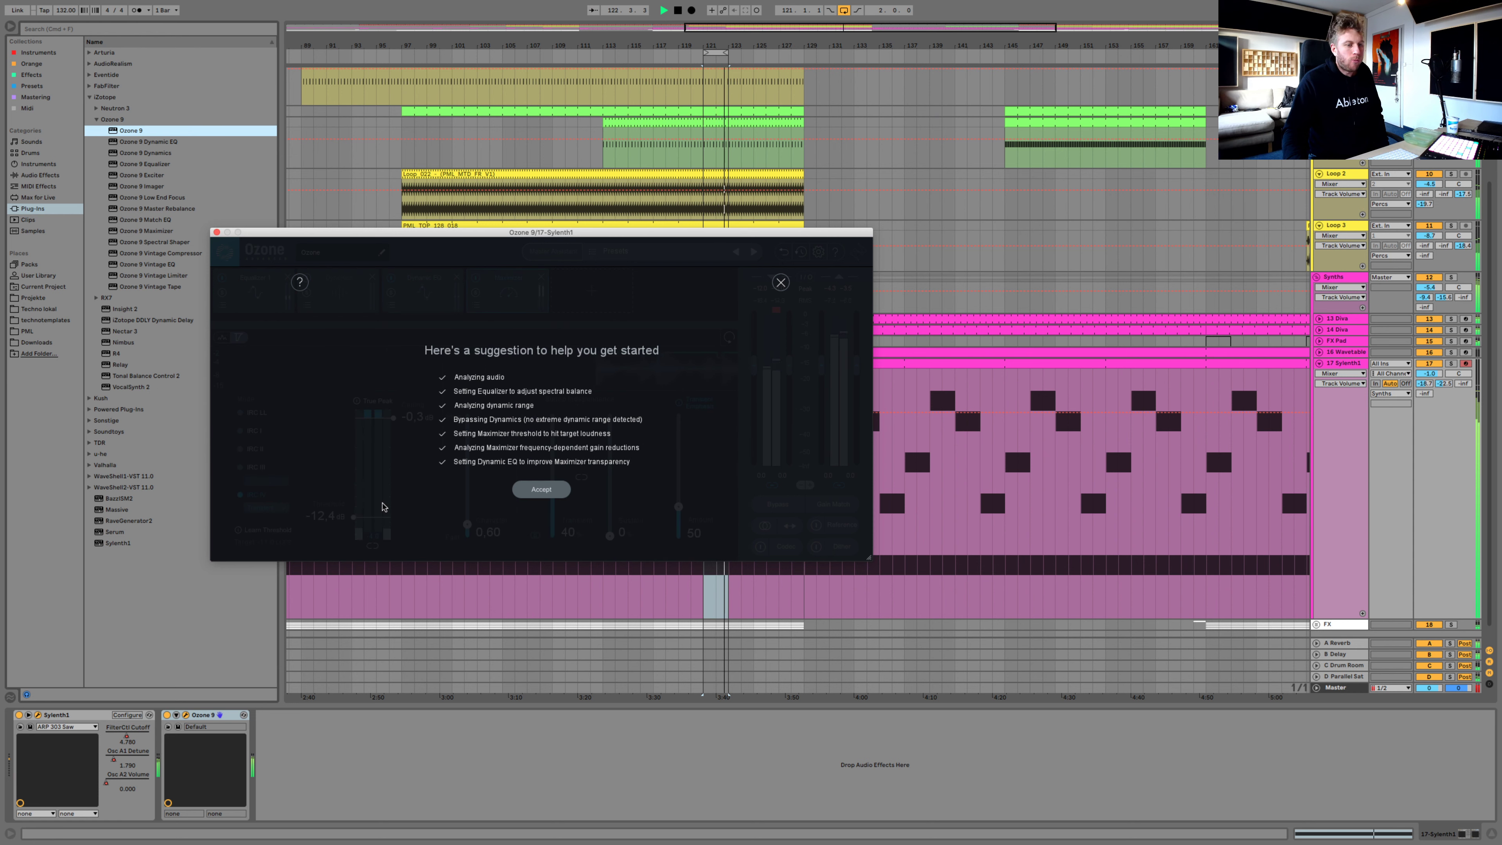
# Accept the Master Assistant suggestion, remove the bypassed Dynamics module and display Equalizer 1
pyautogui.click(531, 489)
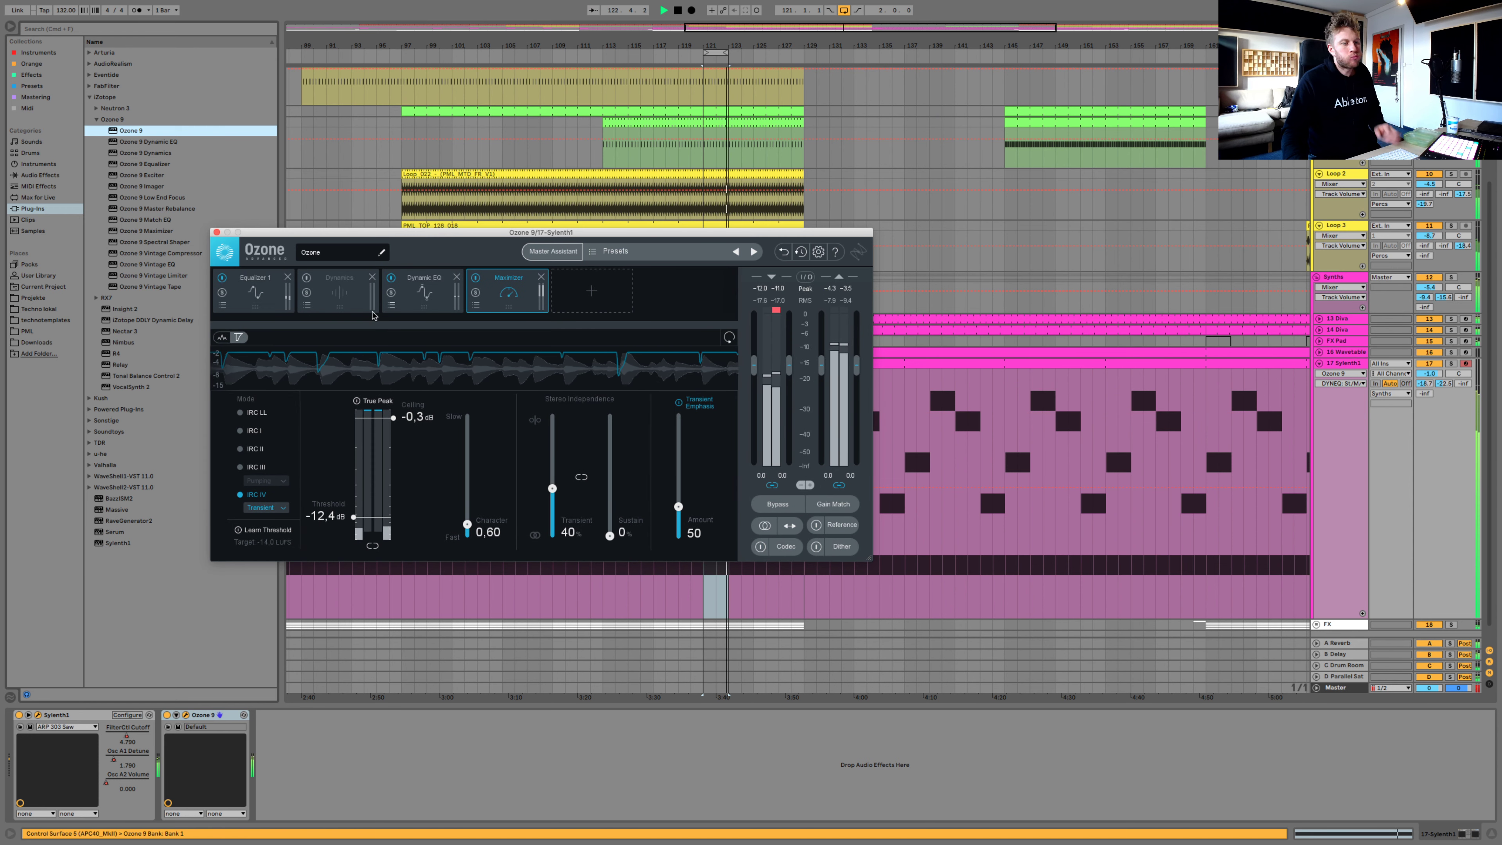
pyautogui.click(373, 277)
pyautogui.click(260, 296)
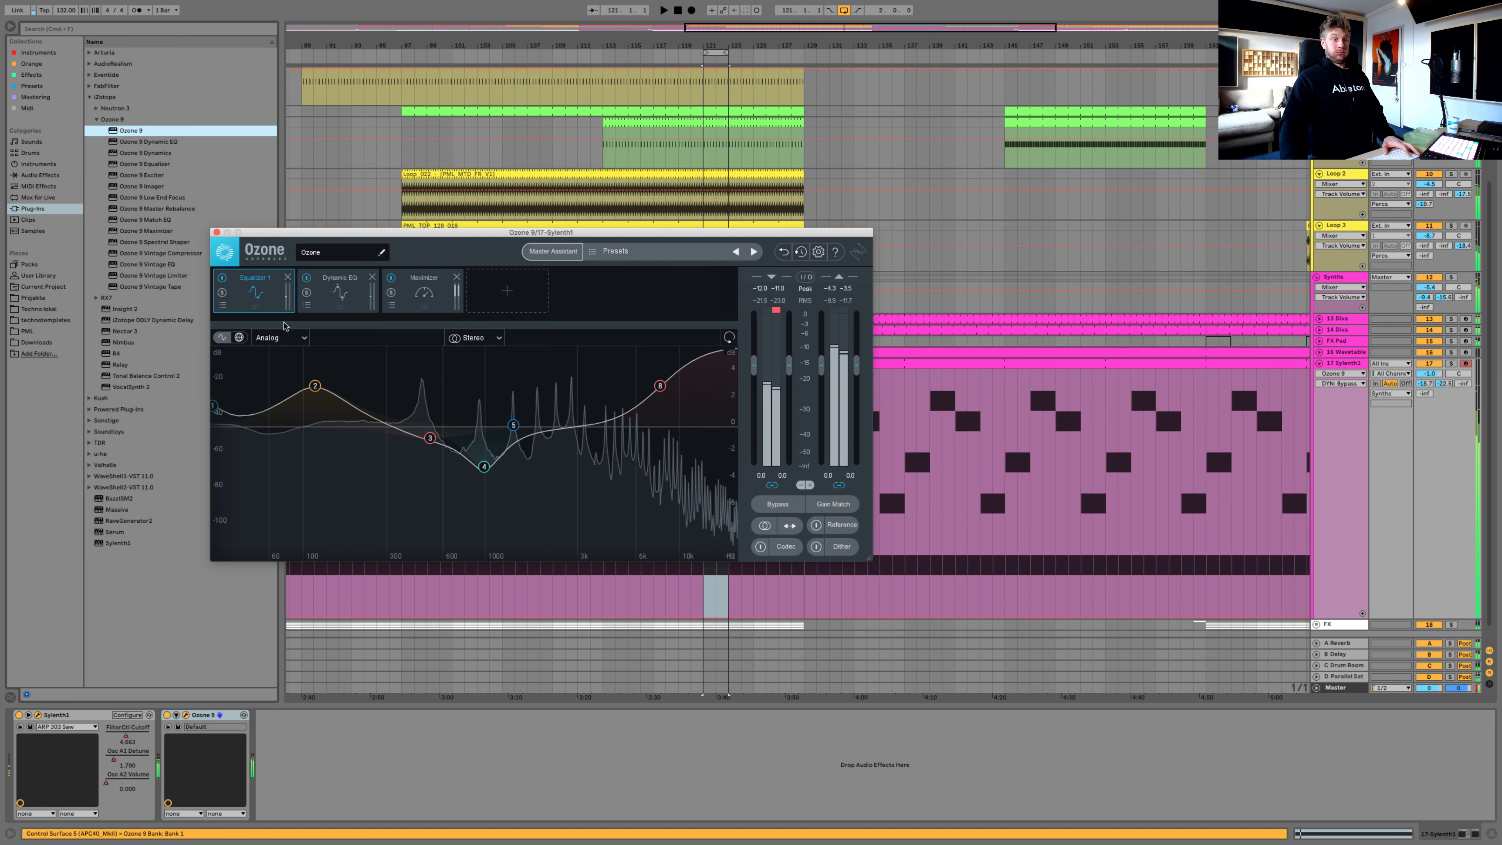
# Compare the looped synth sound with Ozone's Equalizer 1 bypassed and active during playback
pyautogui.press('space')
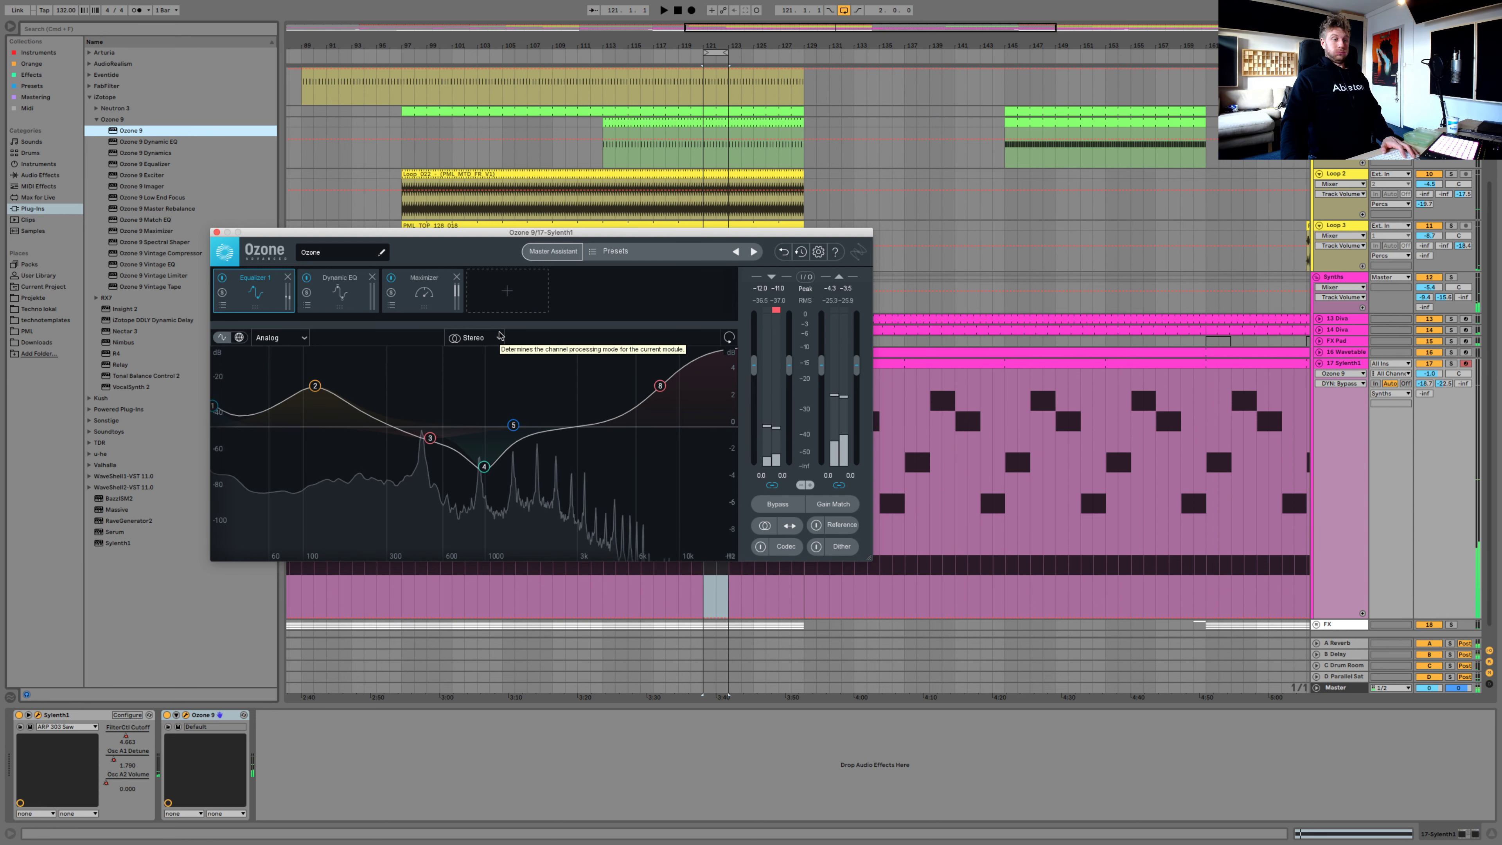
pyautogui.press('space')
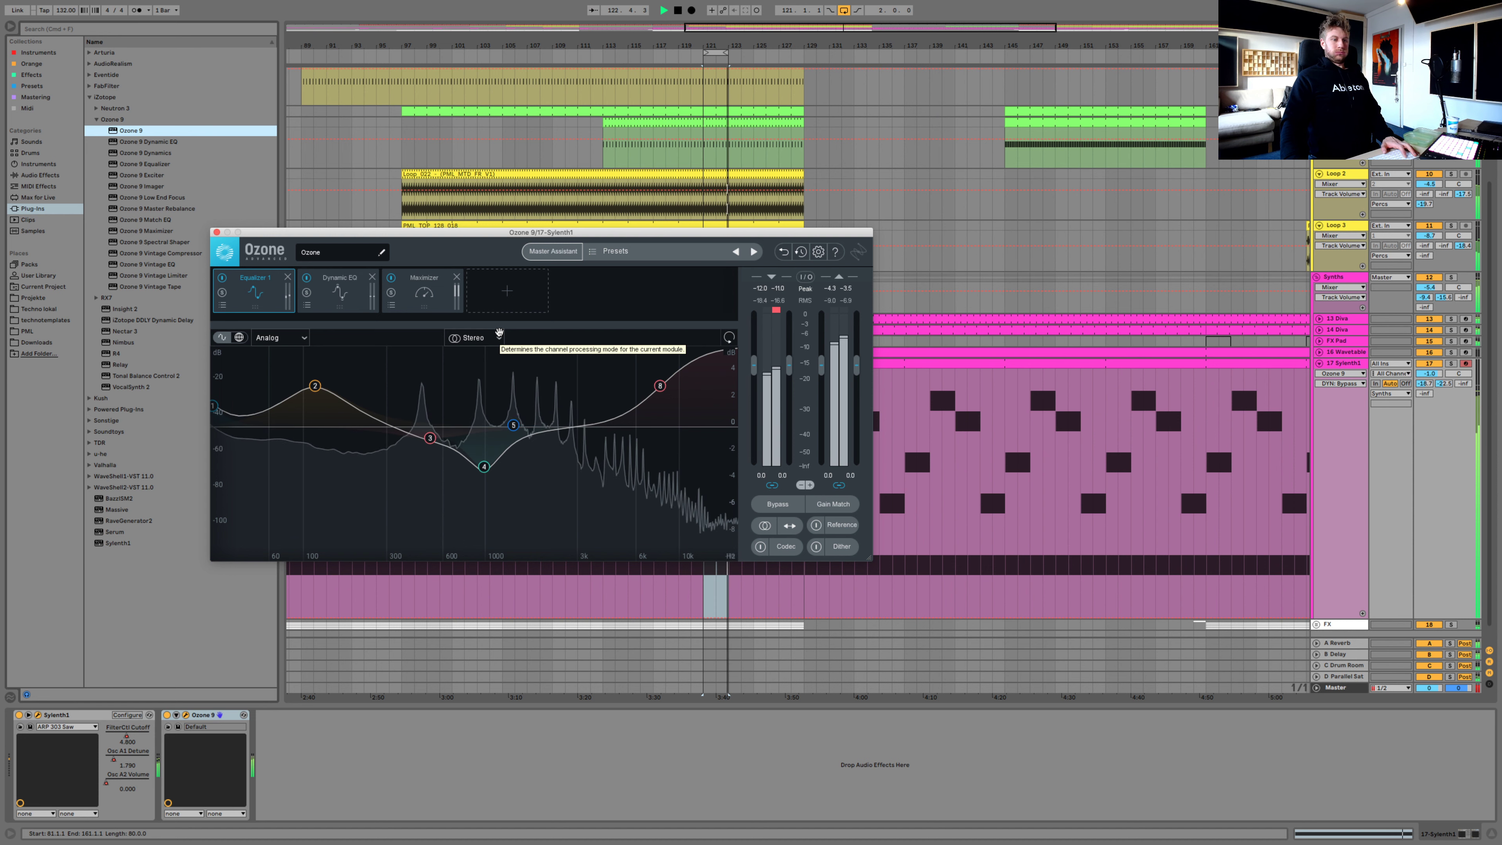
pyautogui.click(222, 278)
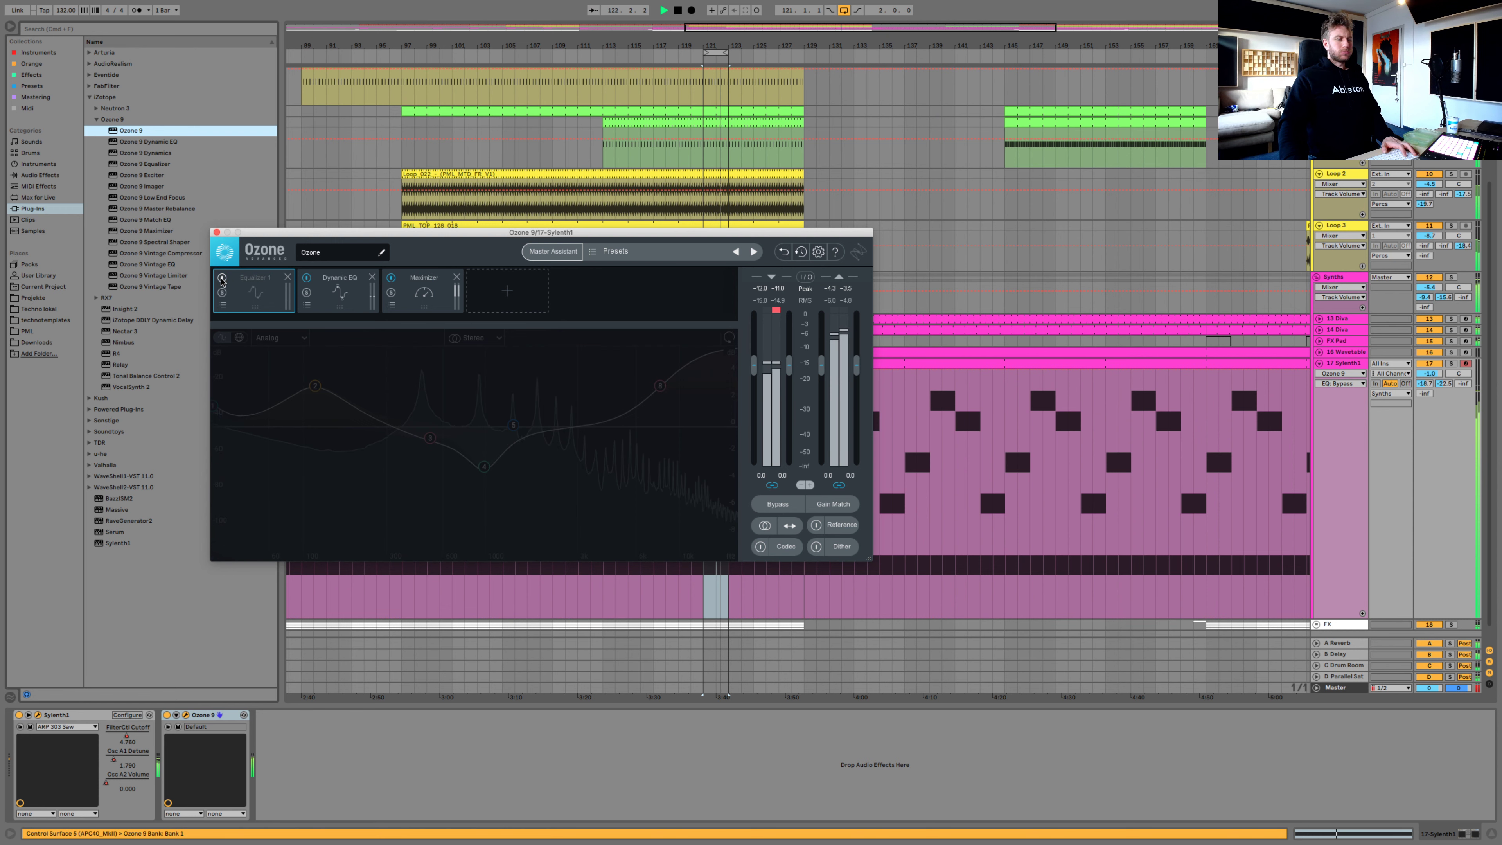
pyautogui.click(222, 279)
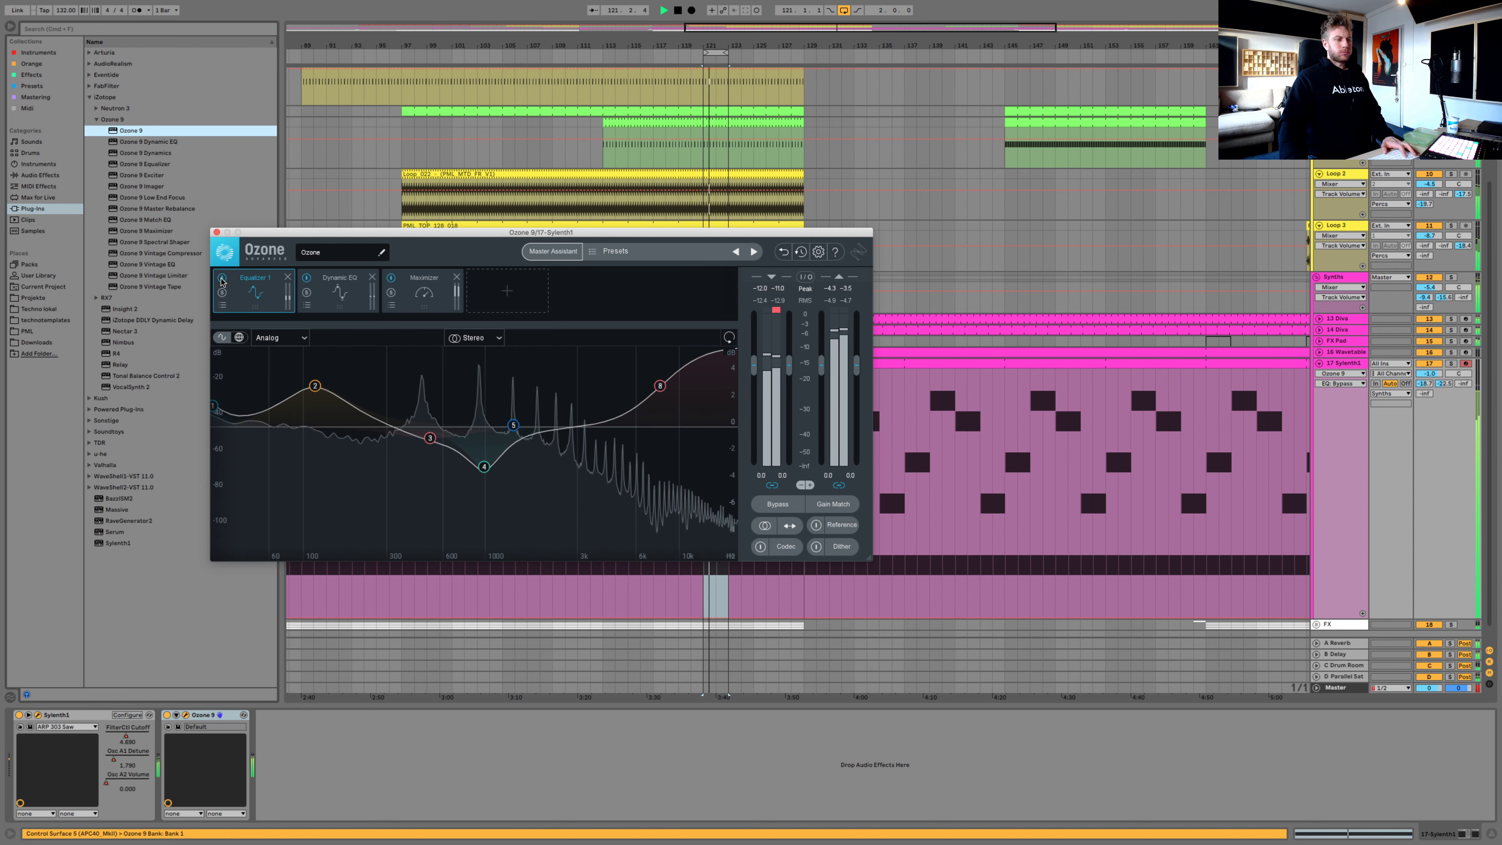
pyautogui.press('space')
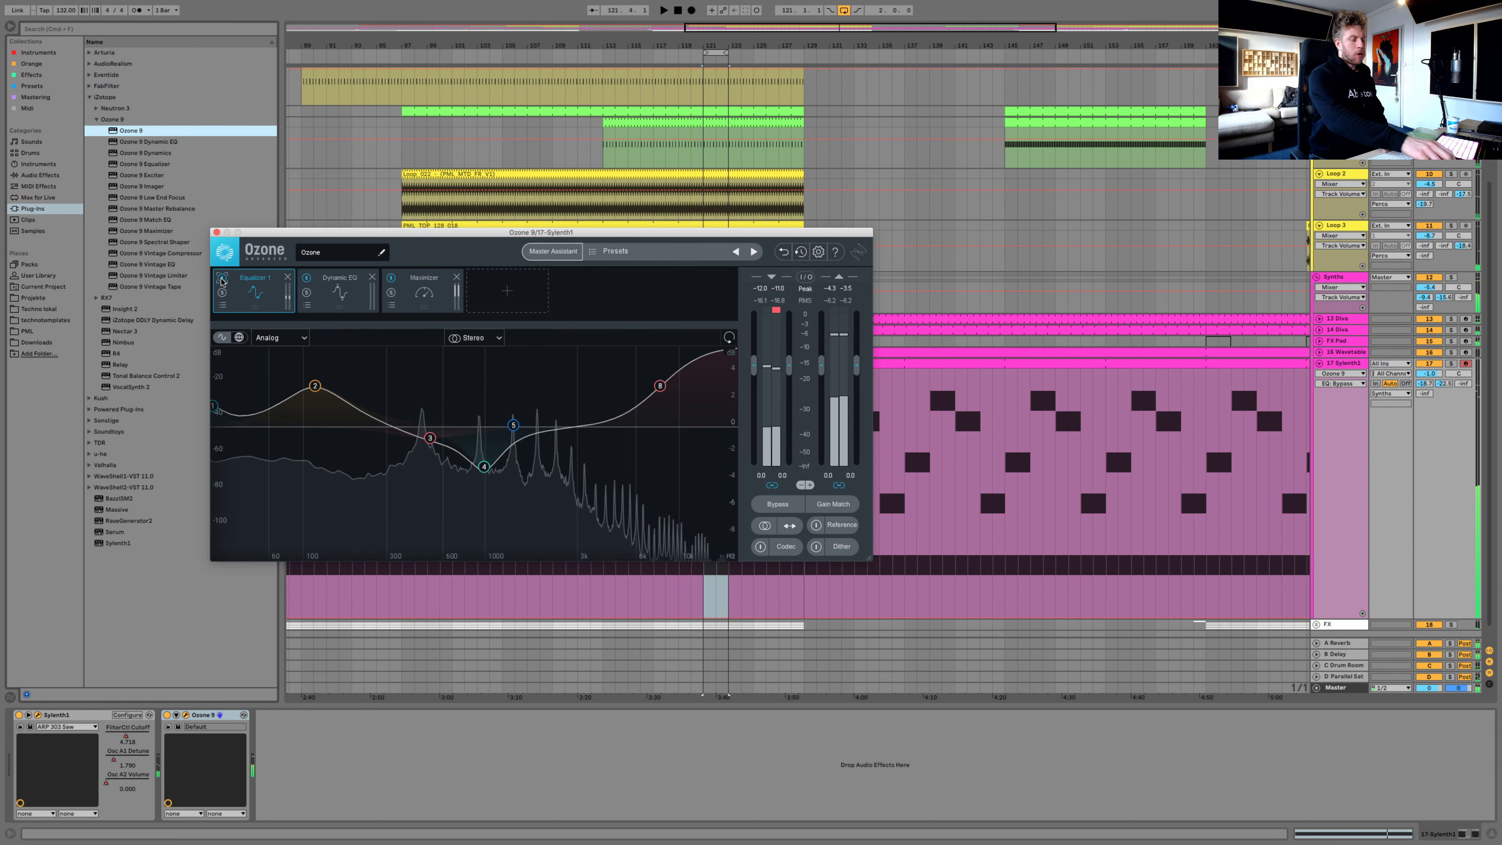
pyautogui.press('space')
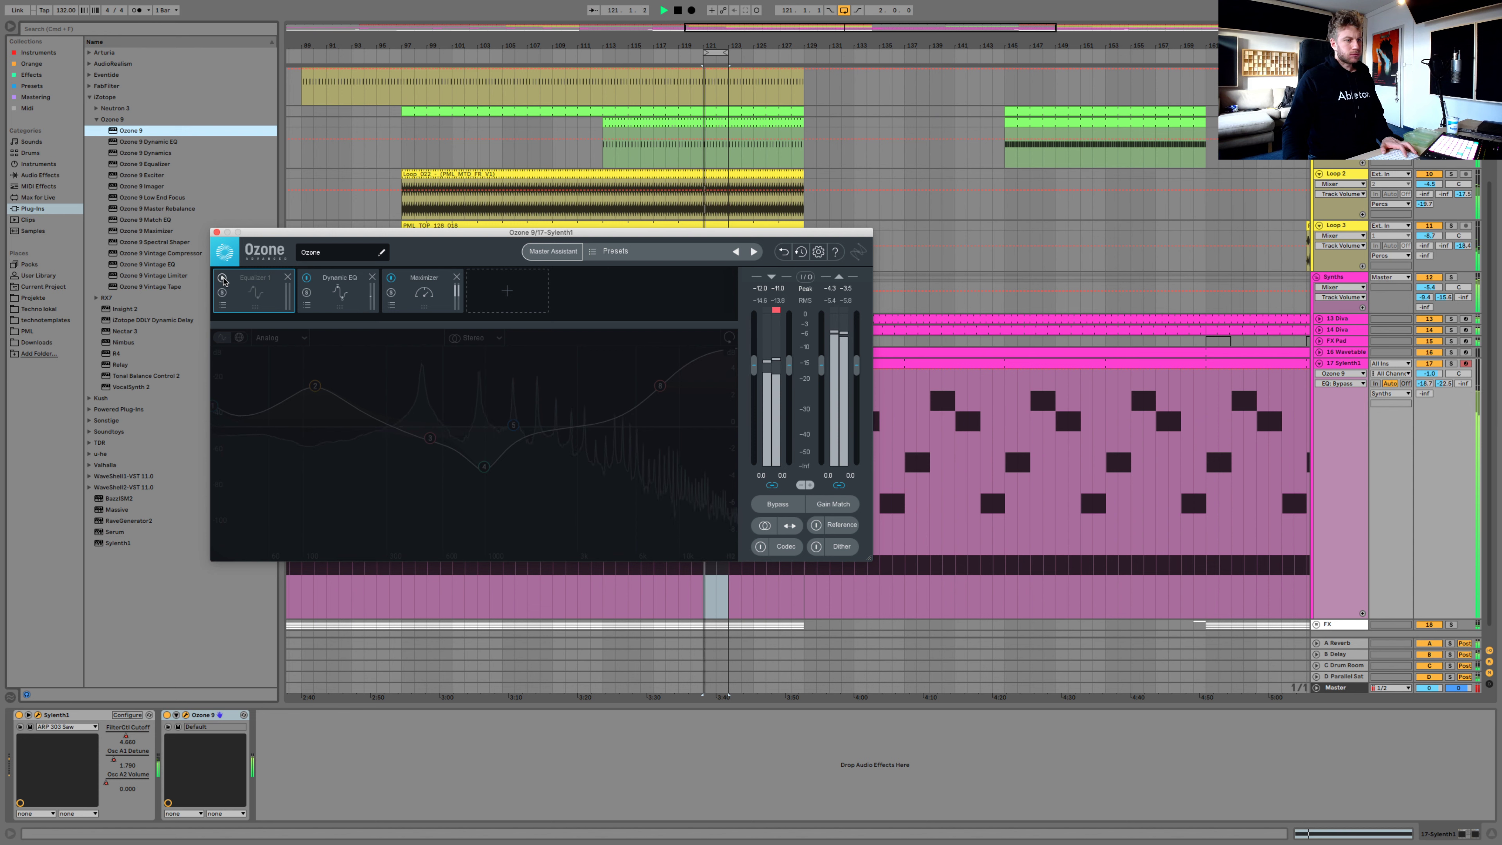
pyautogui.click(222, 278)
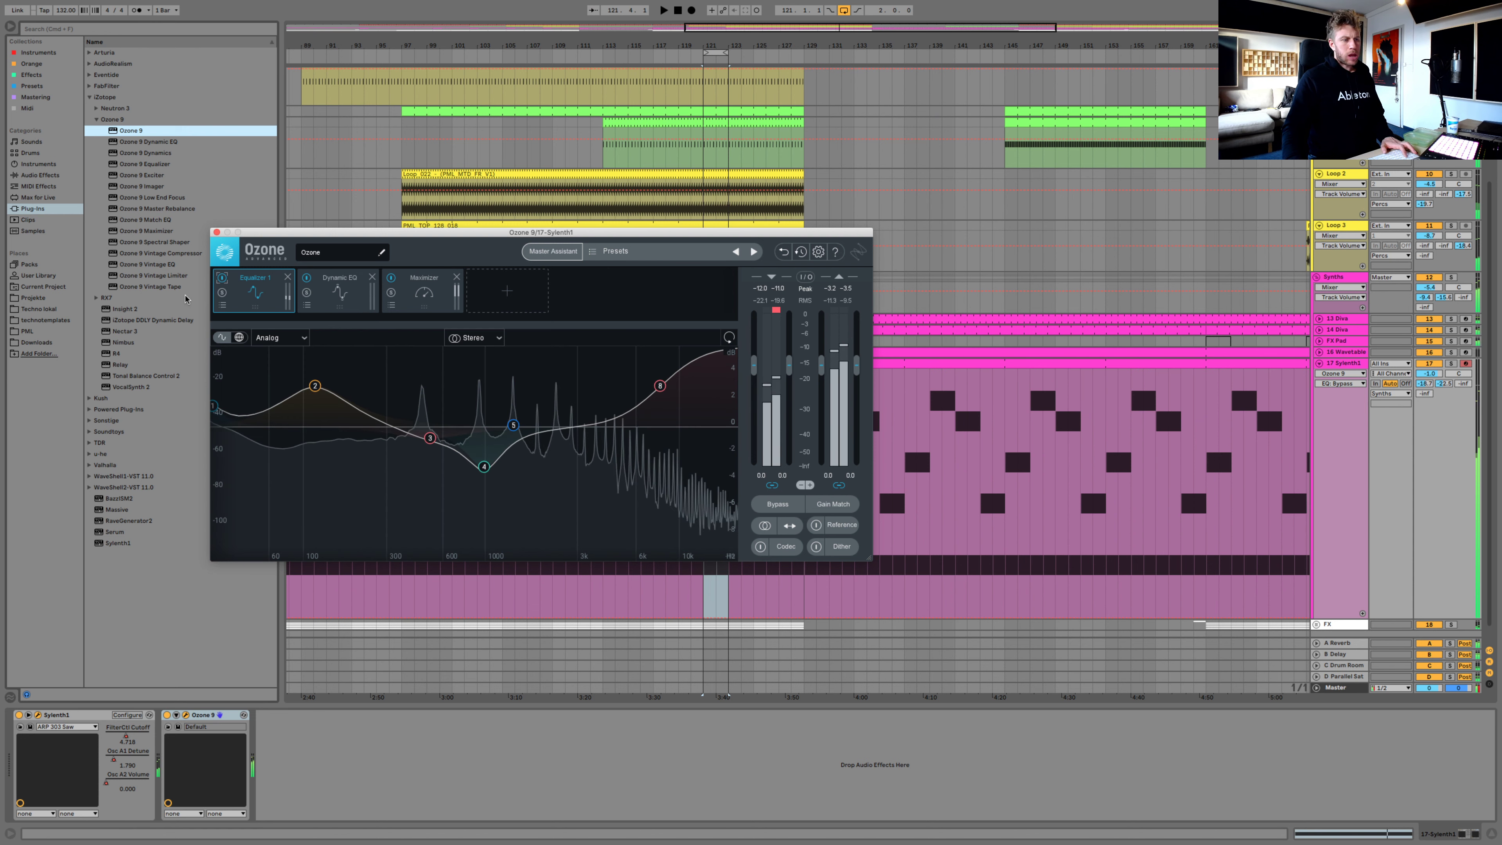
# Add Tonal Balance Control 2 after Ozone 9 on the 17 Sylenth1 track with the Techno target, placing its window beside Ozone
pyautogui.click(146, 376)
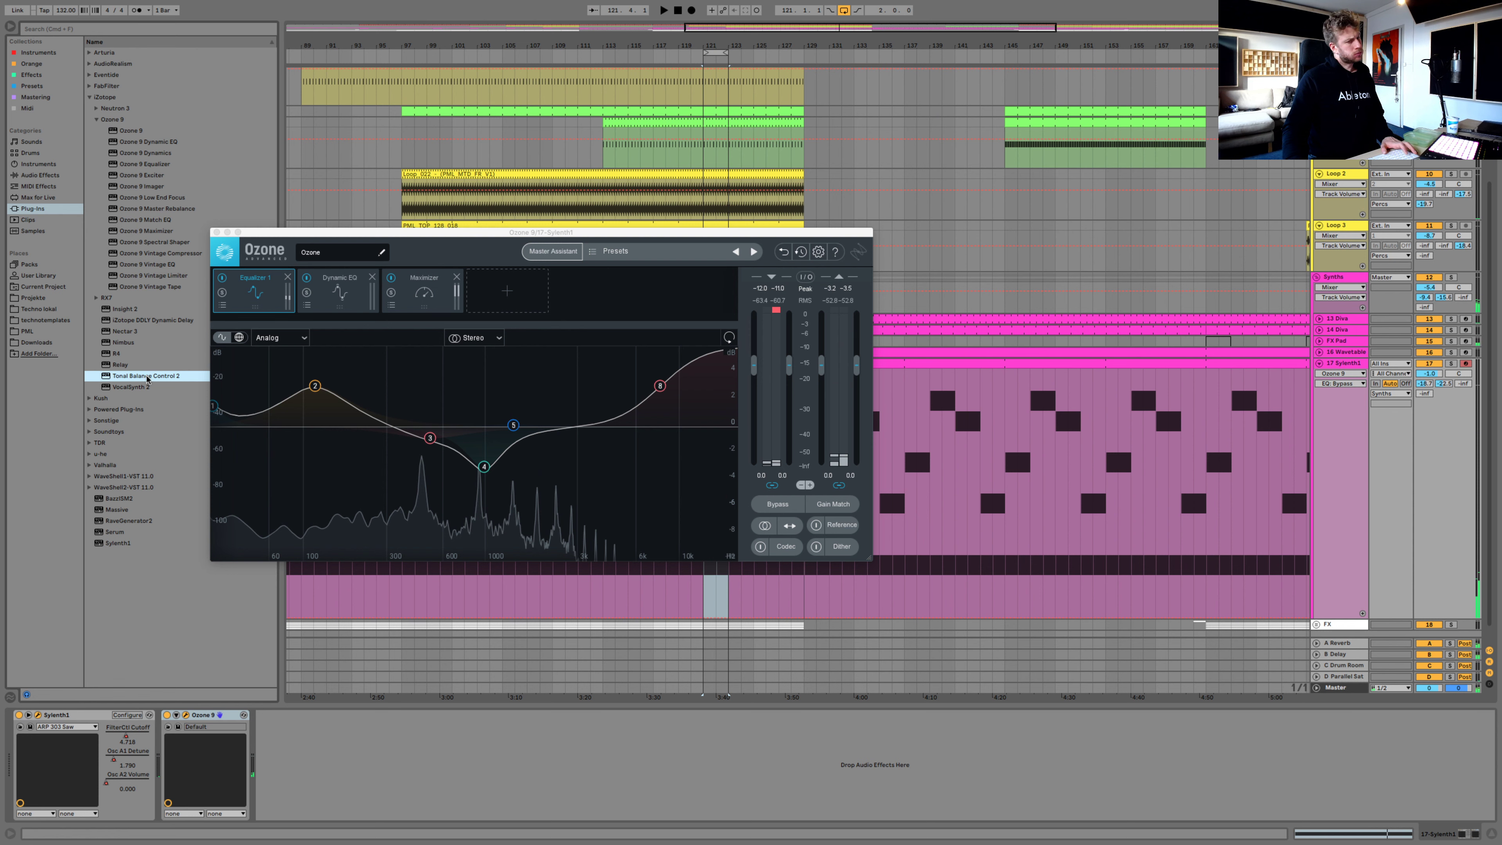
pyautogui.doubleClick(147, 377)
pyautogui.click(578, 259)
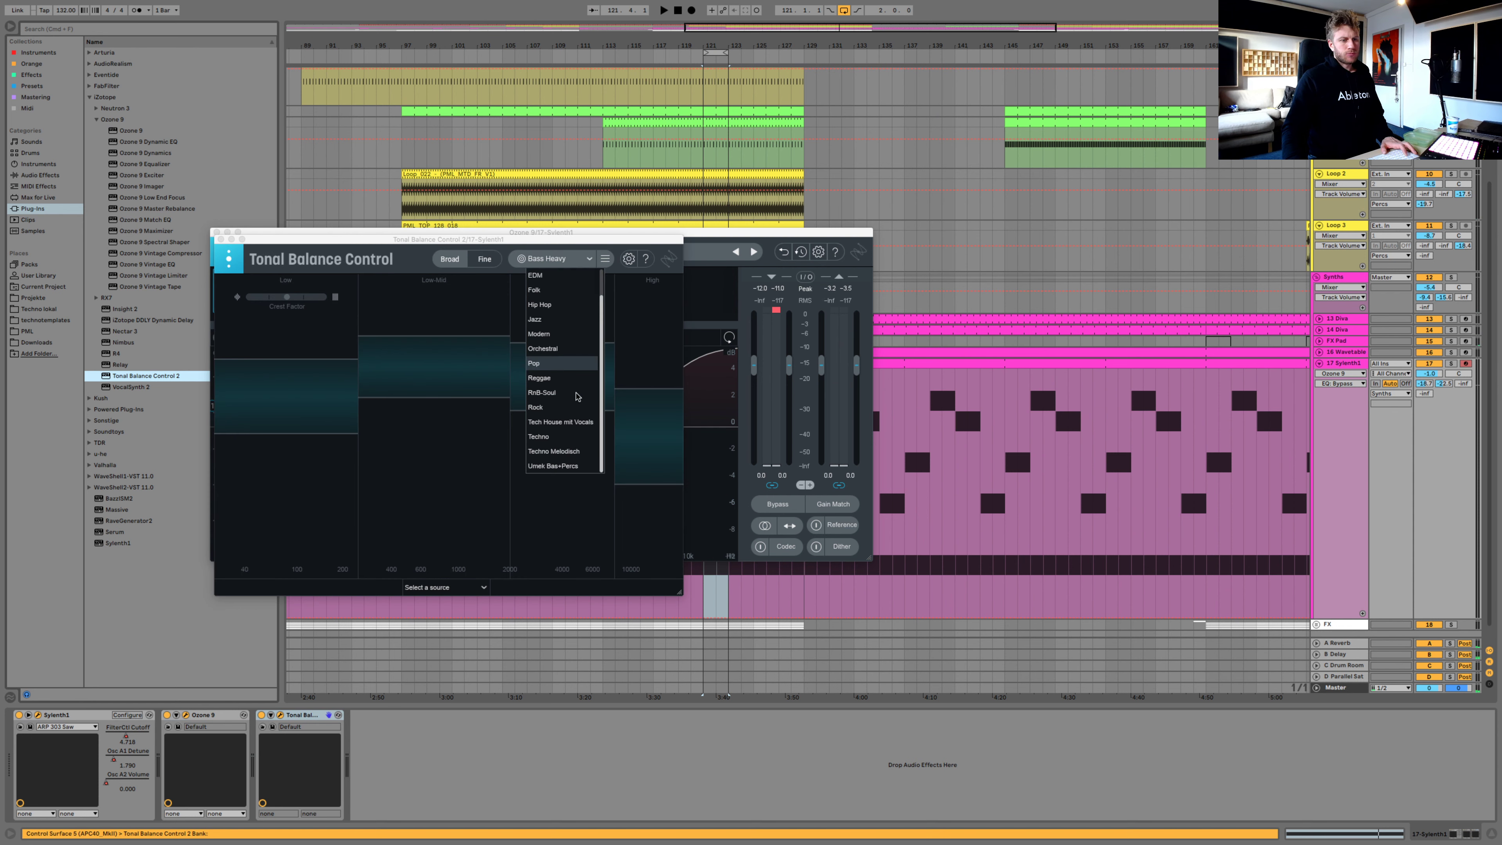
pyautogui.click(572, 441)
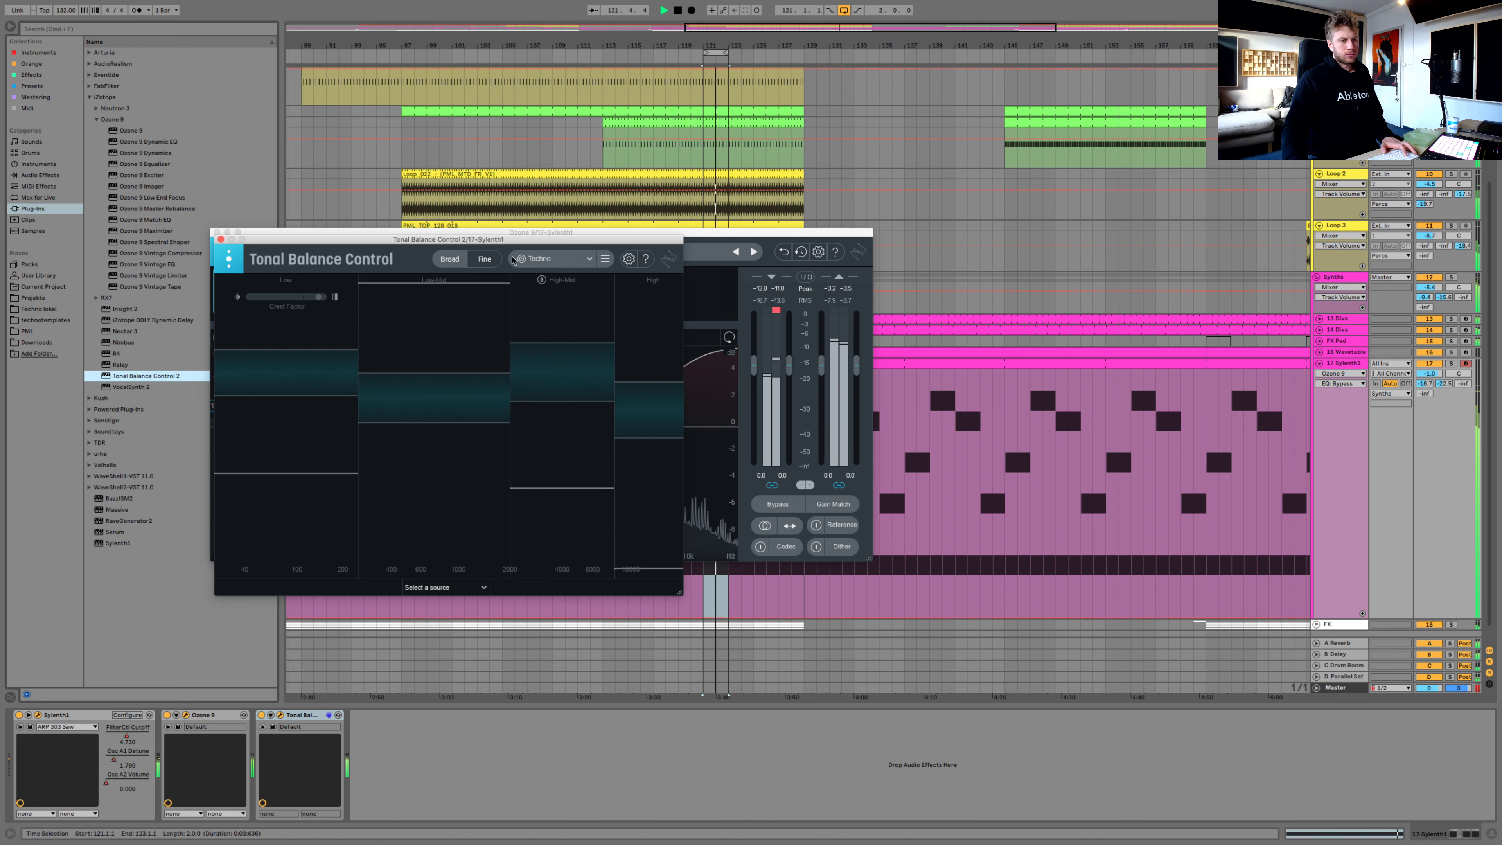
pyautogui.moveTo(492, 243); pyautogui.dragTo(1161, 263)
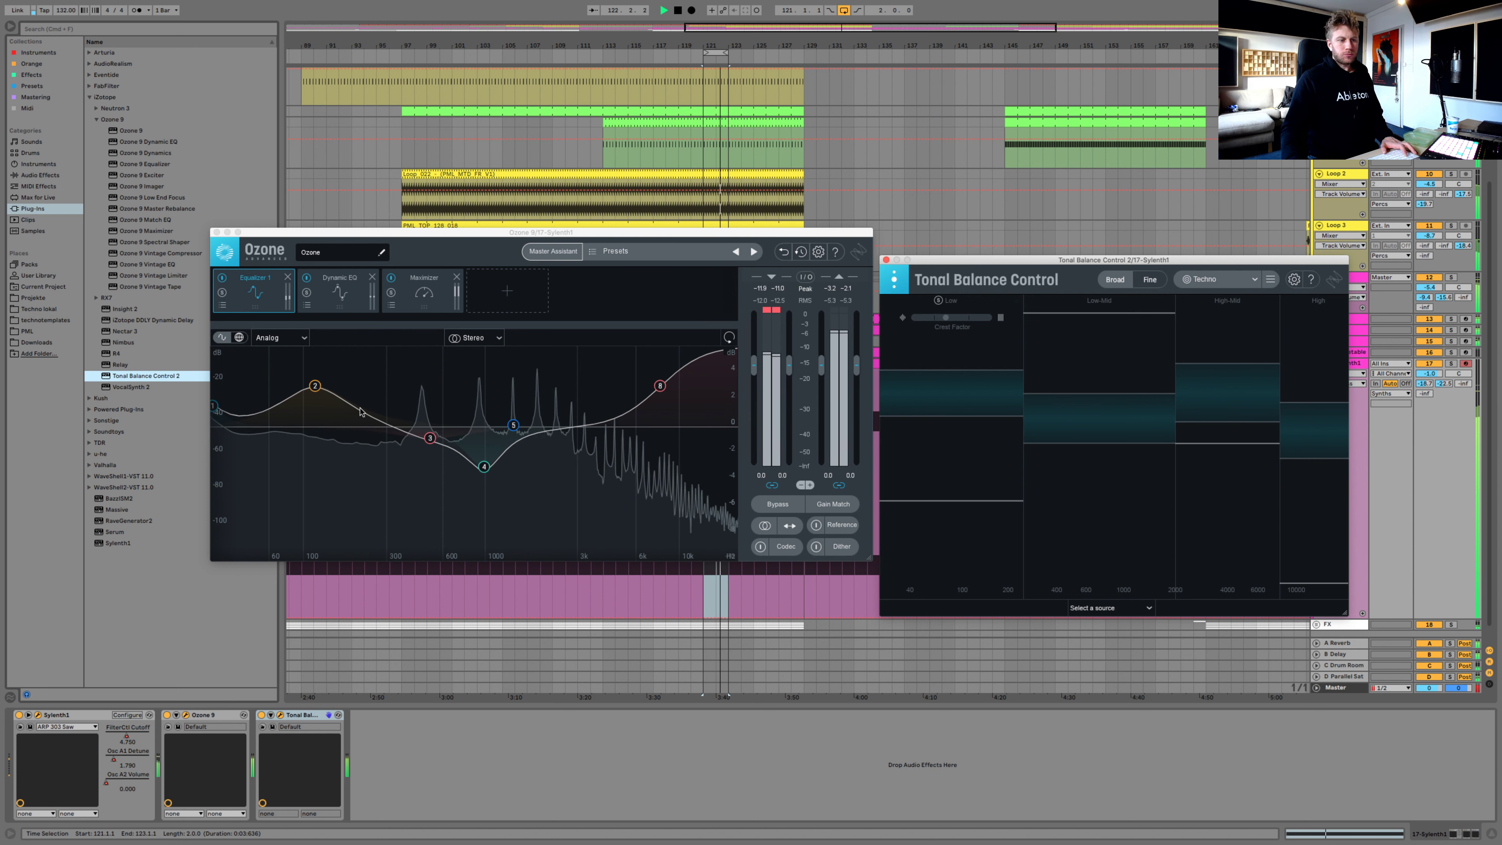
# Check the synth's tonal balance with Ozone's Equalizer 1 bypassed, toggling the Synths group off and on during playback
pyautogui.click(222, 277)
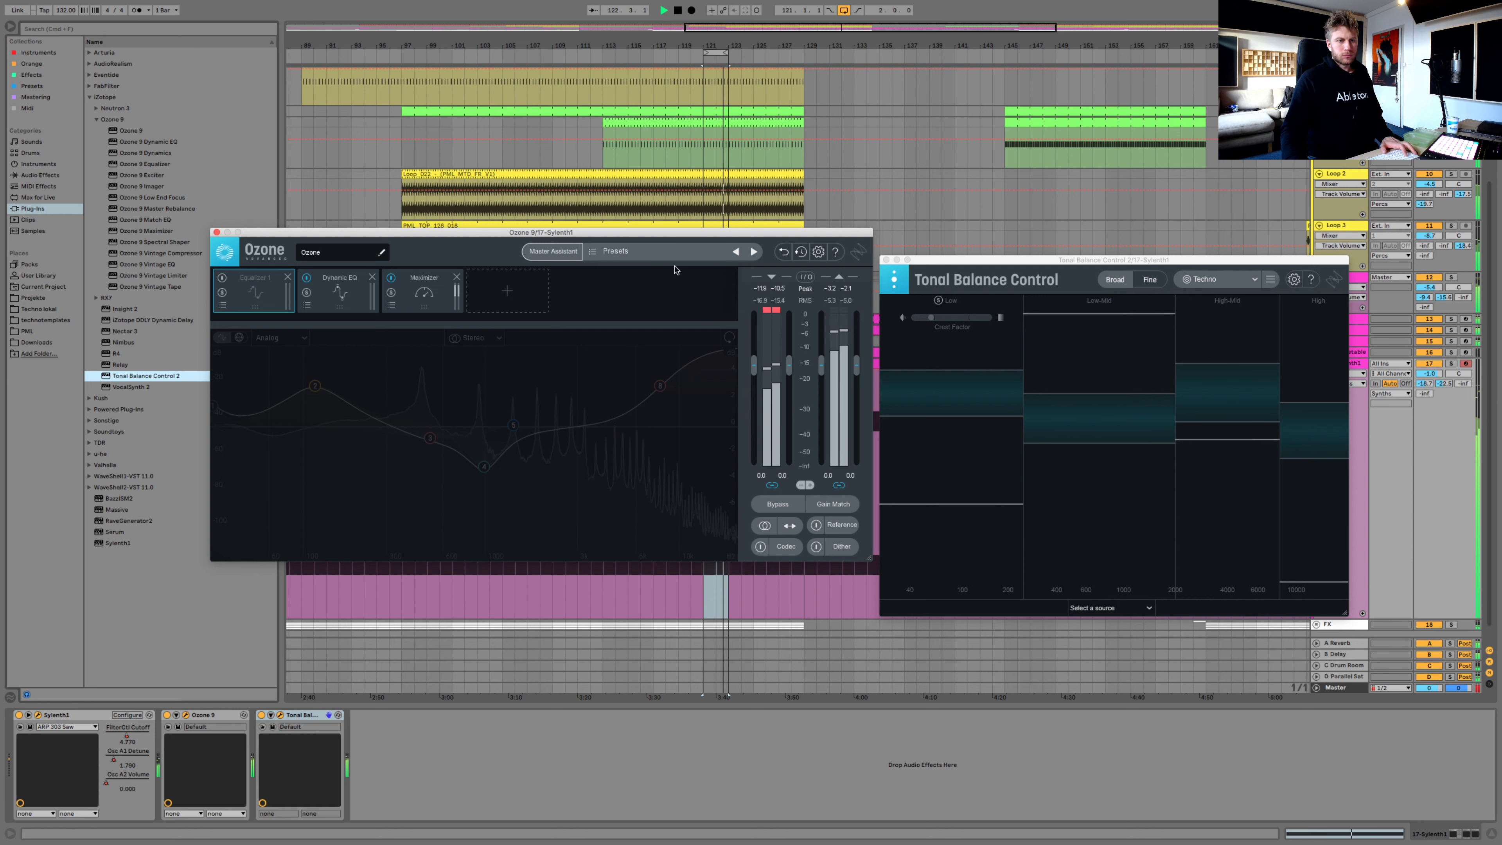
pyautogui.click(1432, 278)
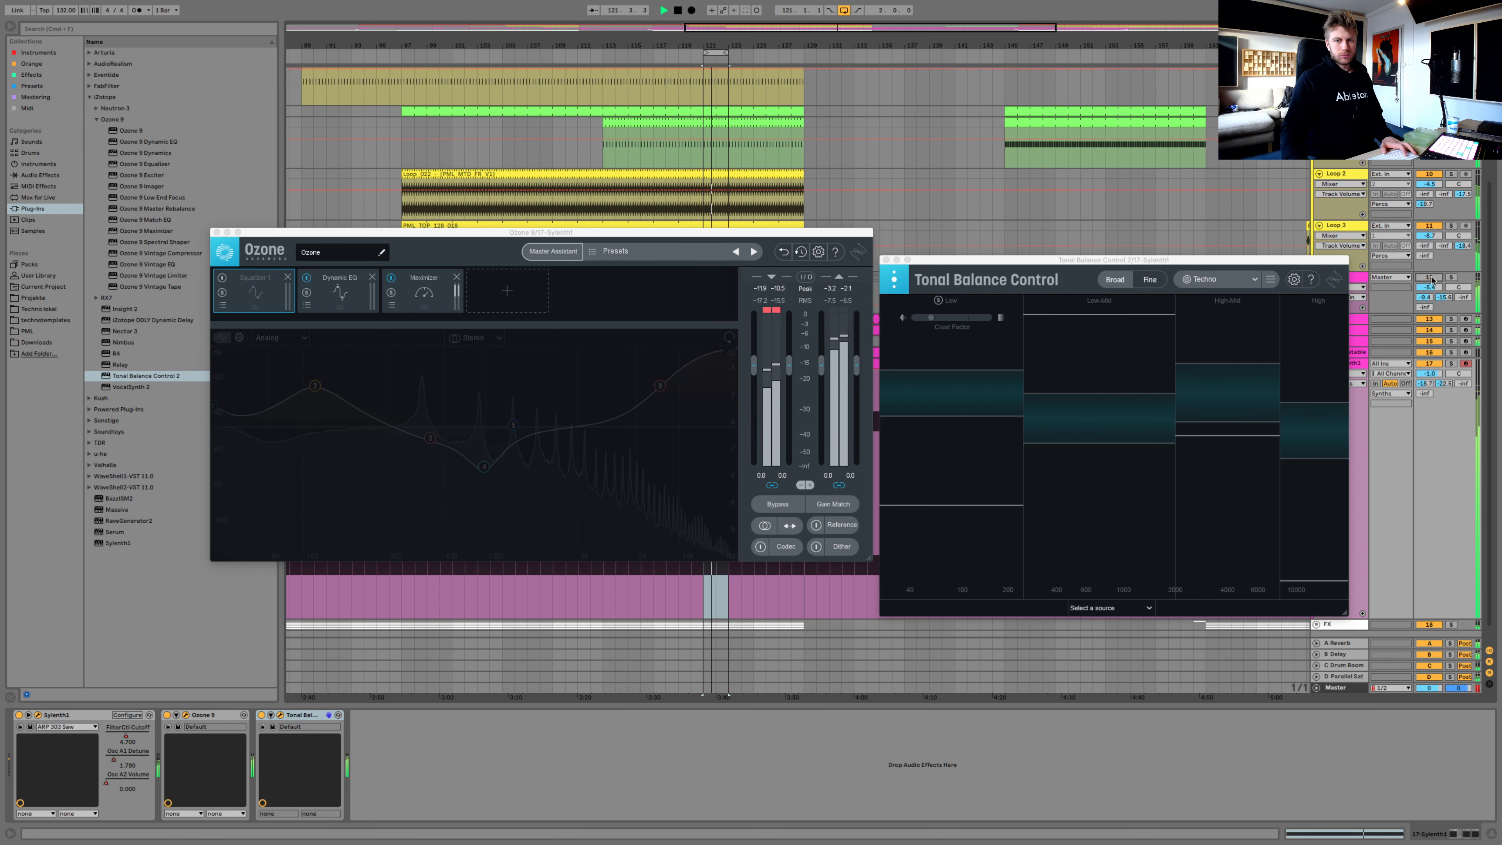
pyautogui.click(1432, 278)
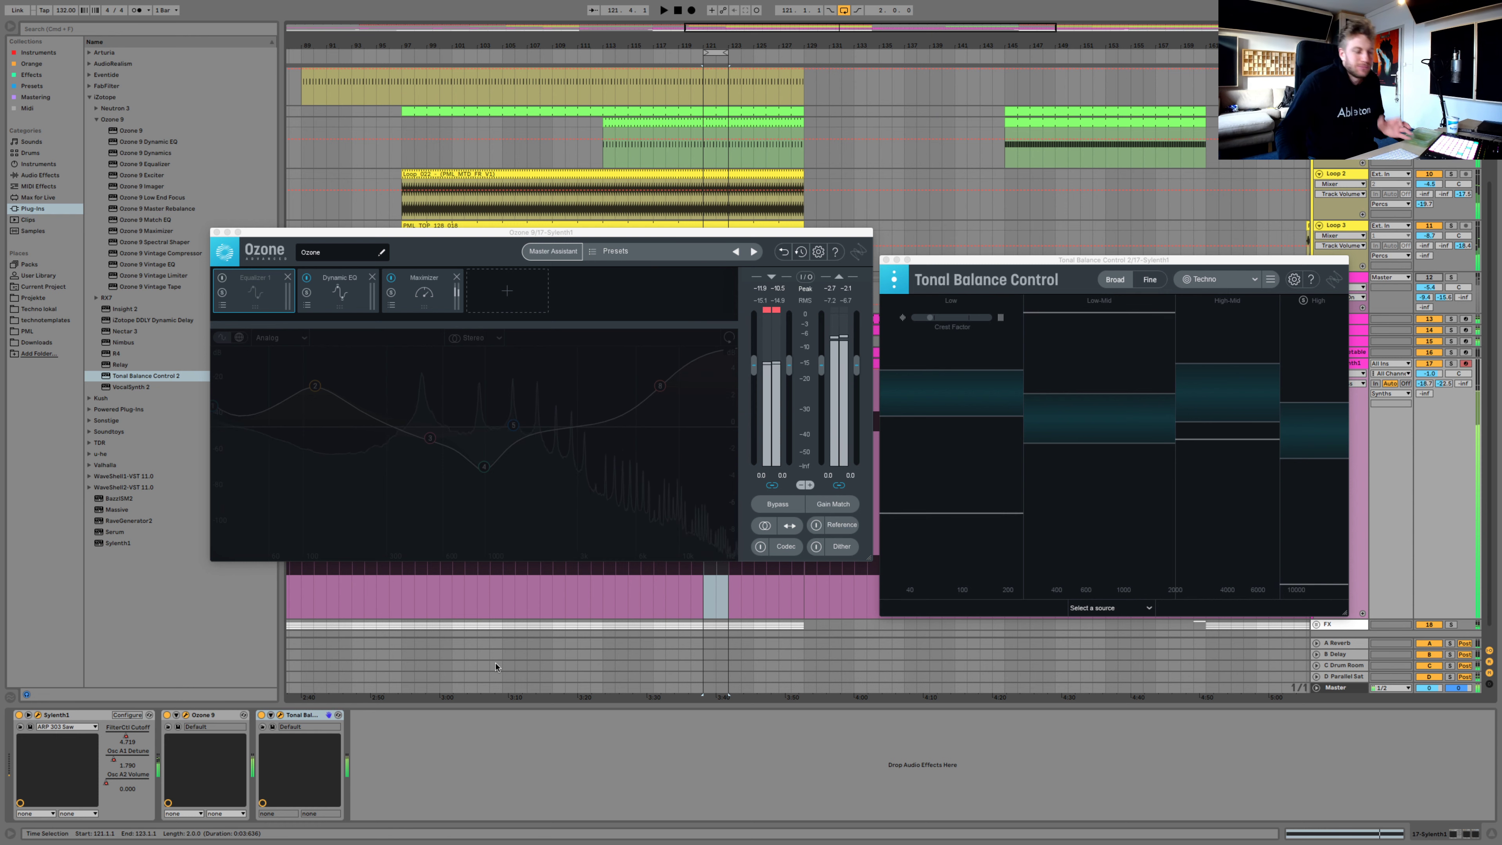
# Remove Ozone 9 and Tonal Balance Control 2 from the 17 Sylenth1 track and collapse the track
pyautogui.click(227, 716)
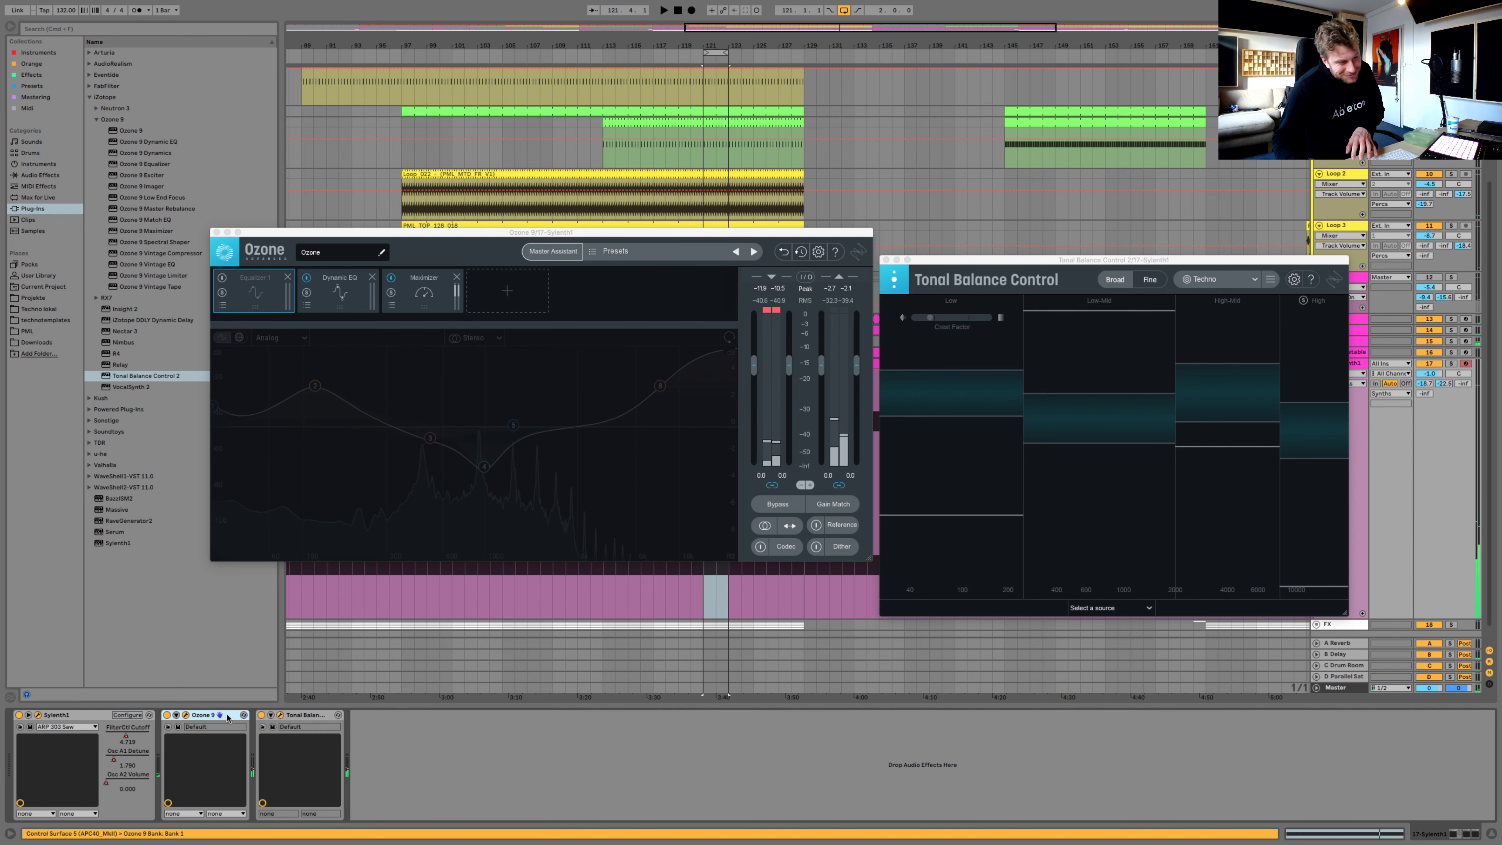
pyautogui.press('Delete')
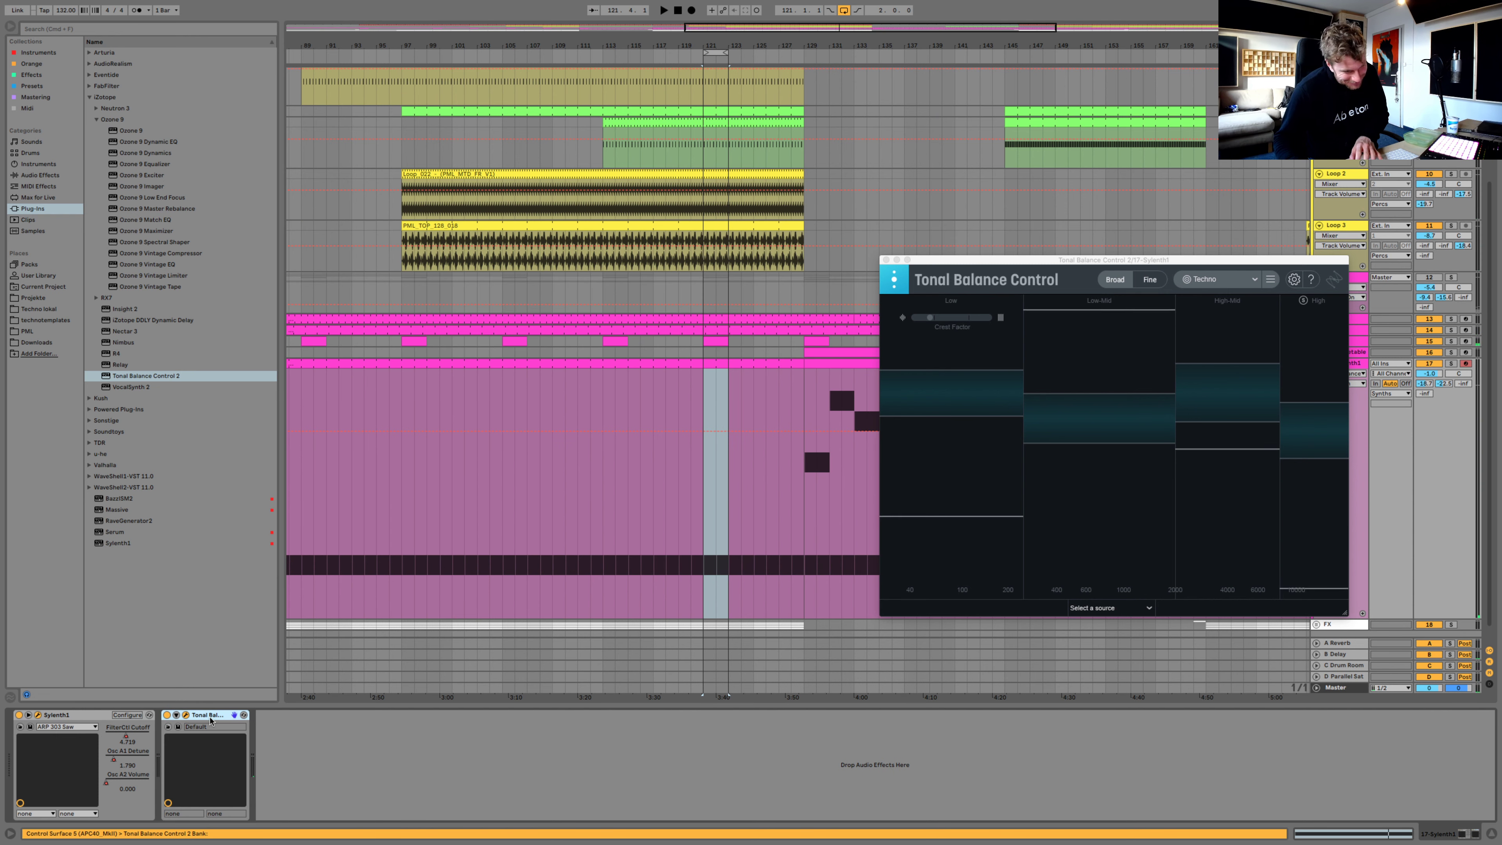
pyautogui.press('Delete')
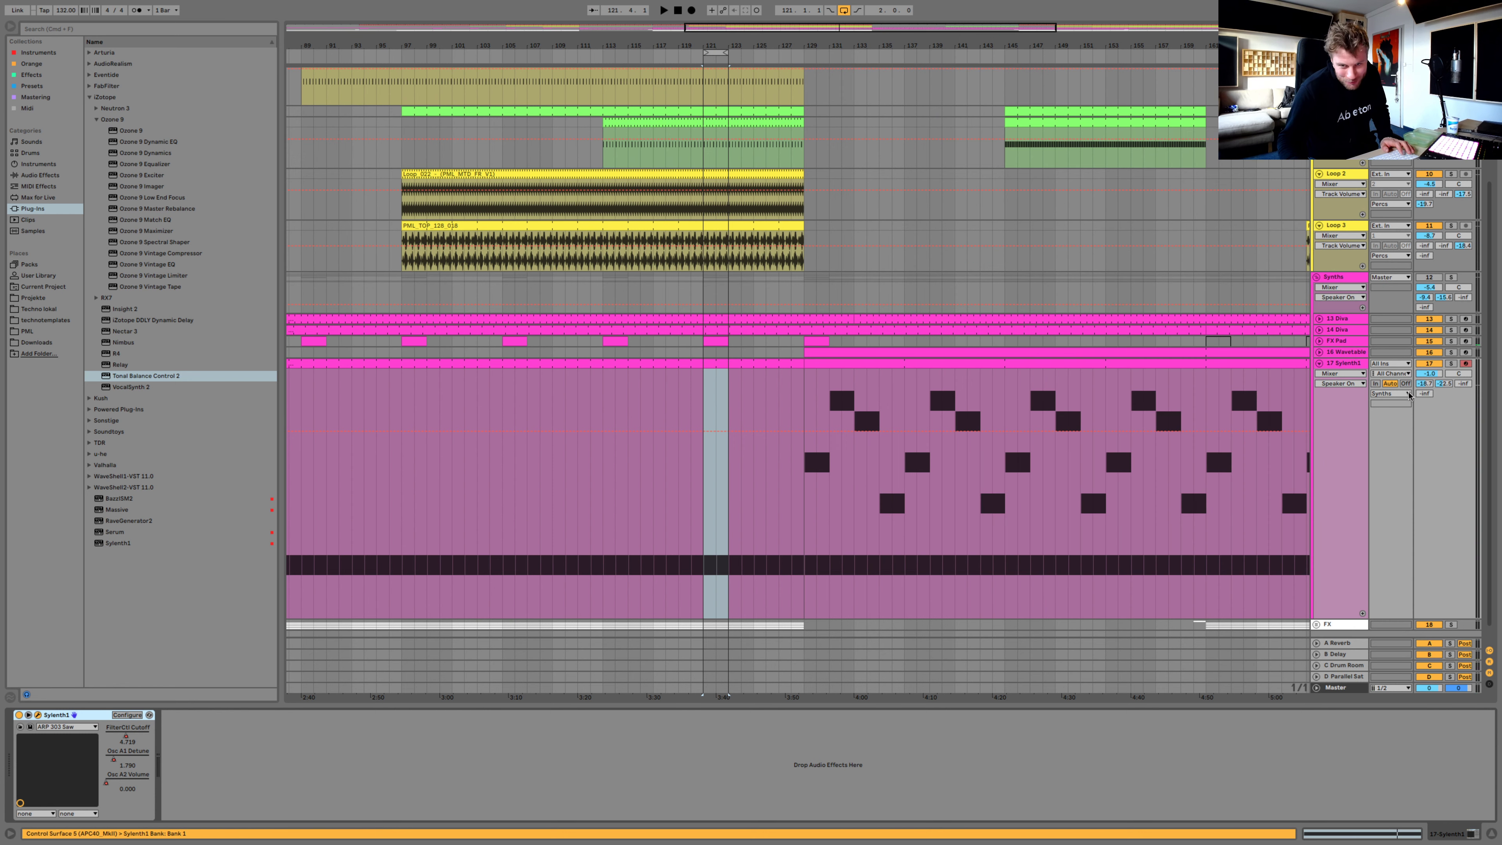
pyautogui.click(1320, 363)
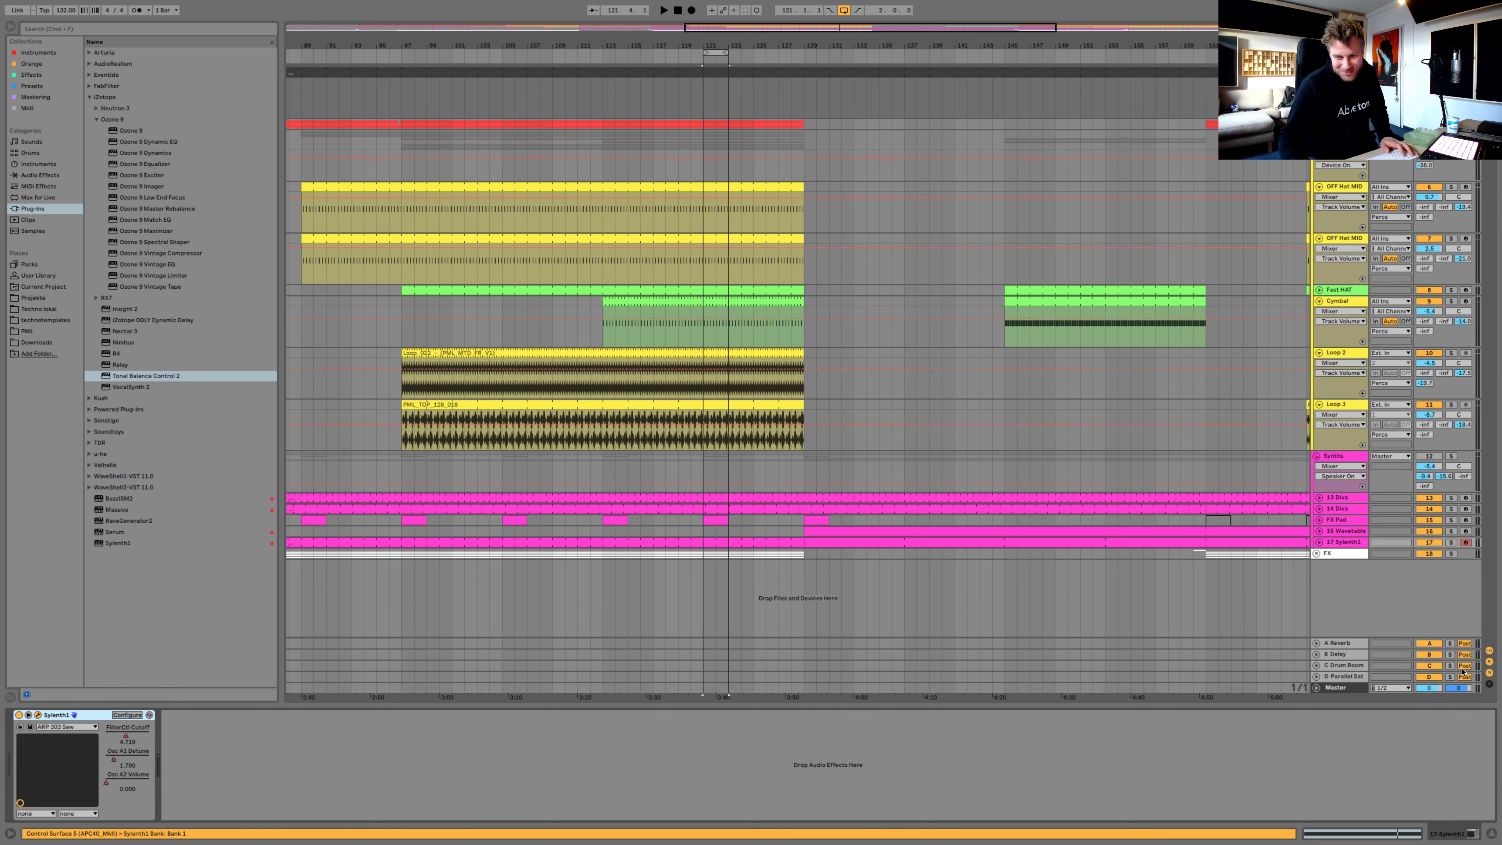
# Add iZotope's Ozone 9 plug-in after Utility on the Master track
pyautogui.click(1348, 688)
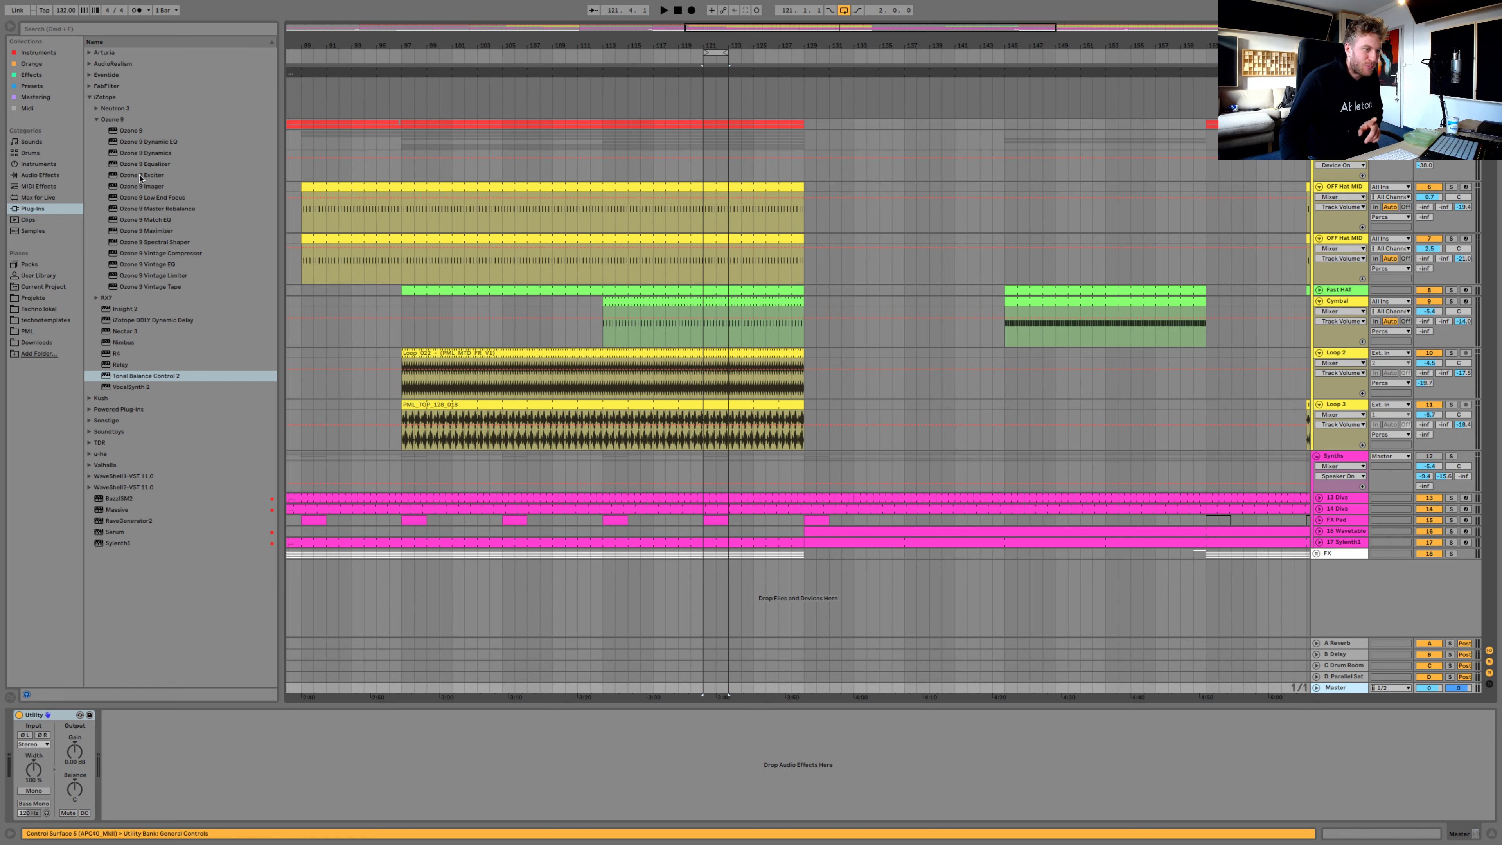
pyautogui.click(145, 130)
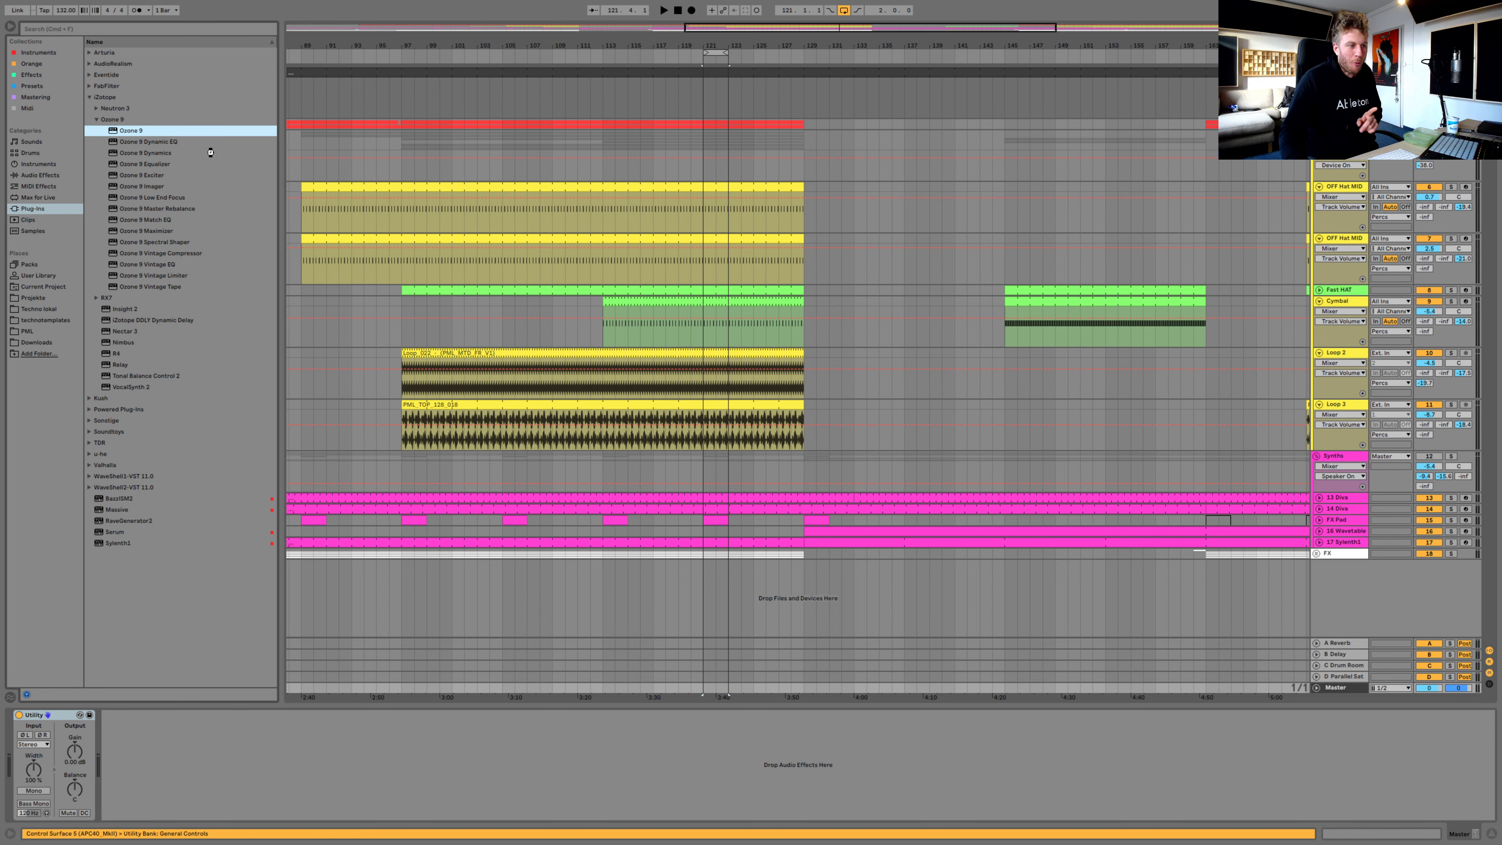
pyautogui.press('Return')
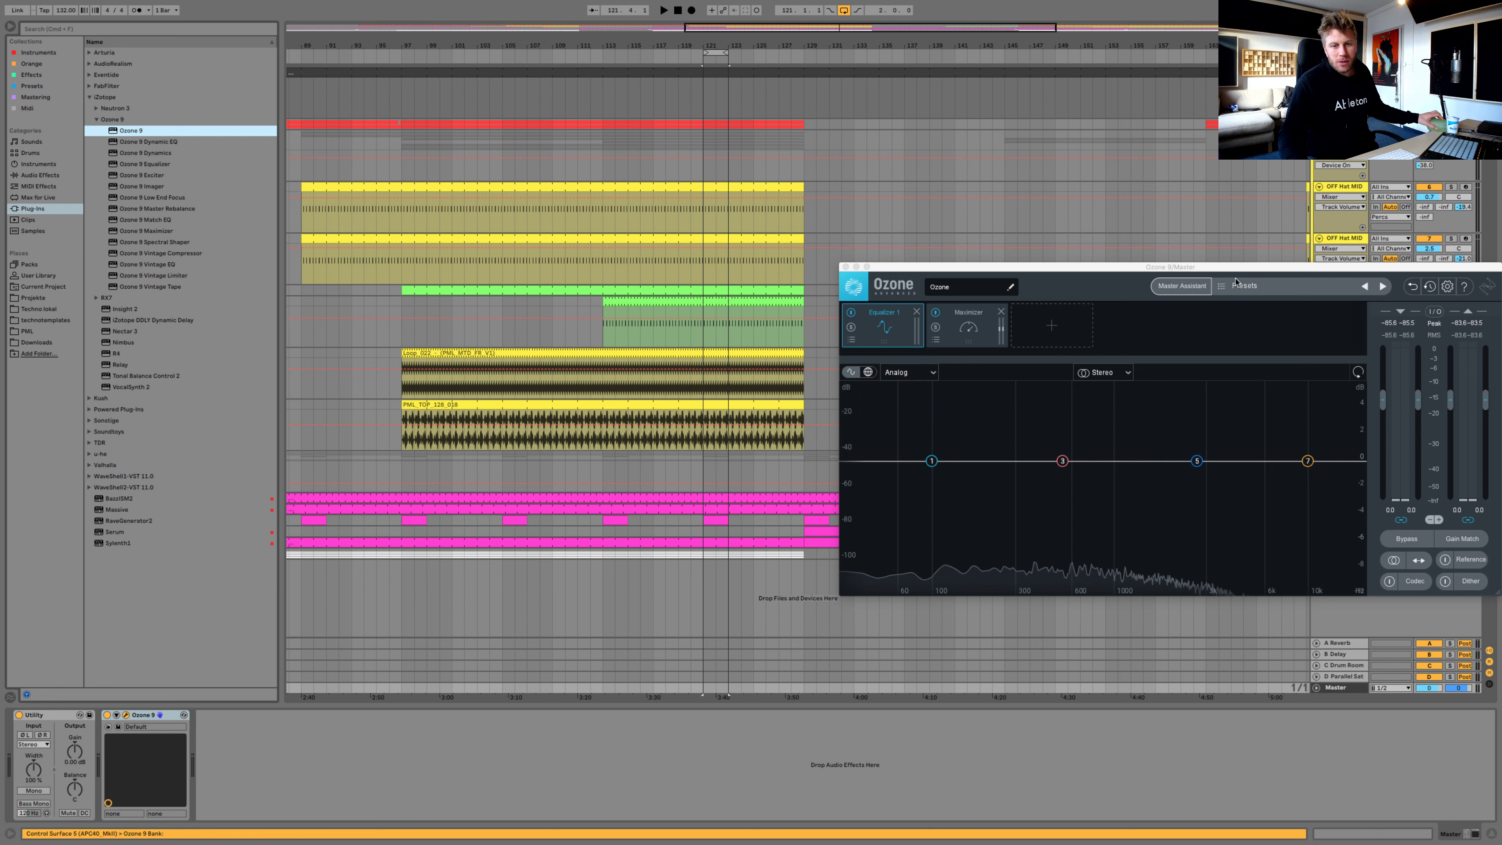
pyautogui.click(1182, 287)
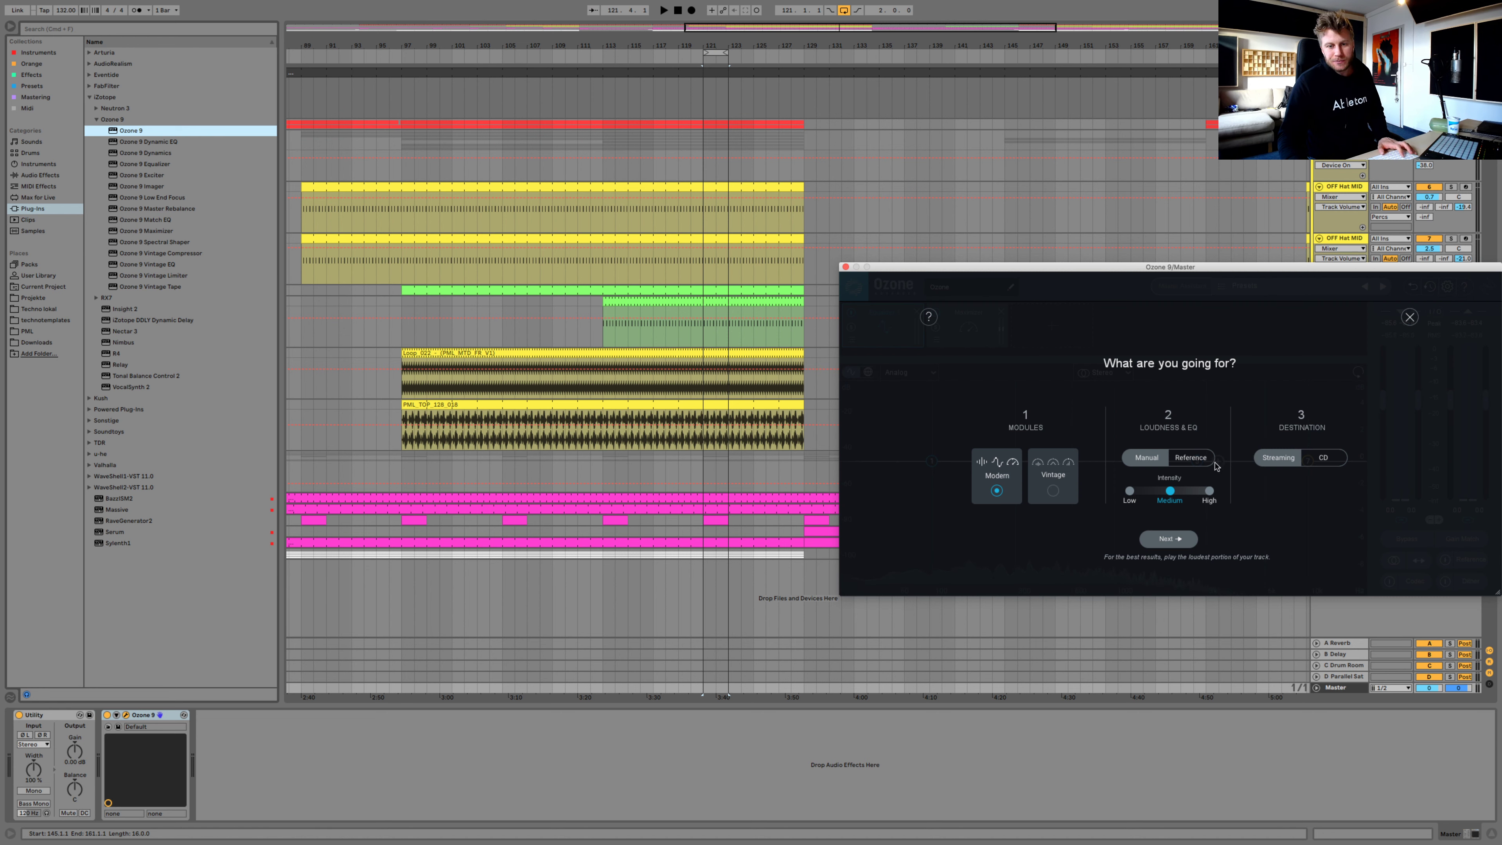
pyautogui.click(1310, 463)
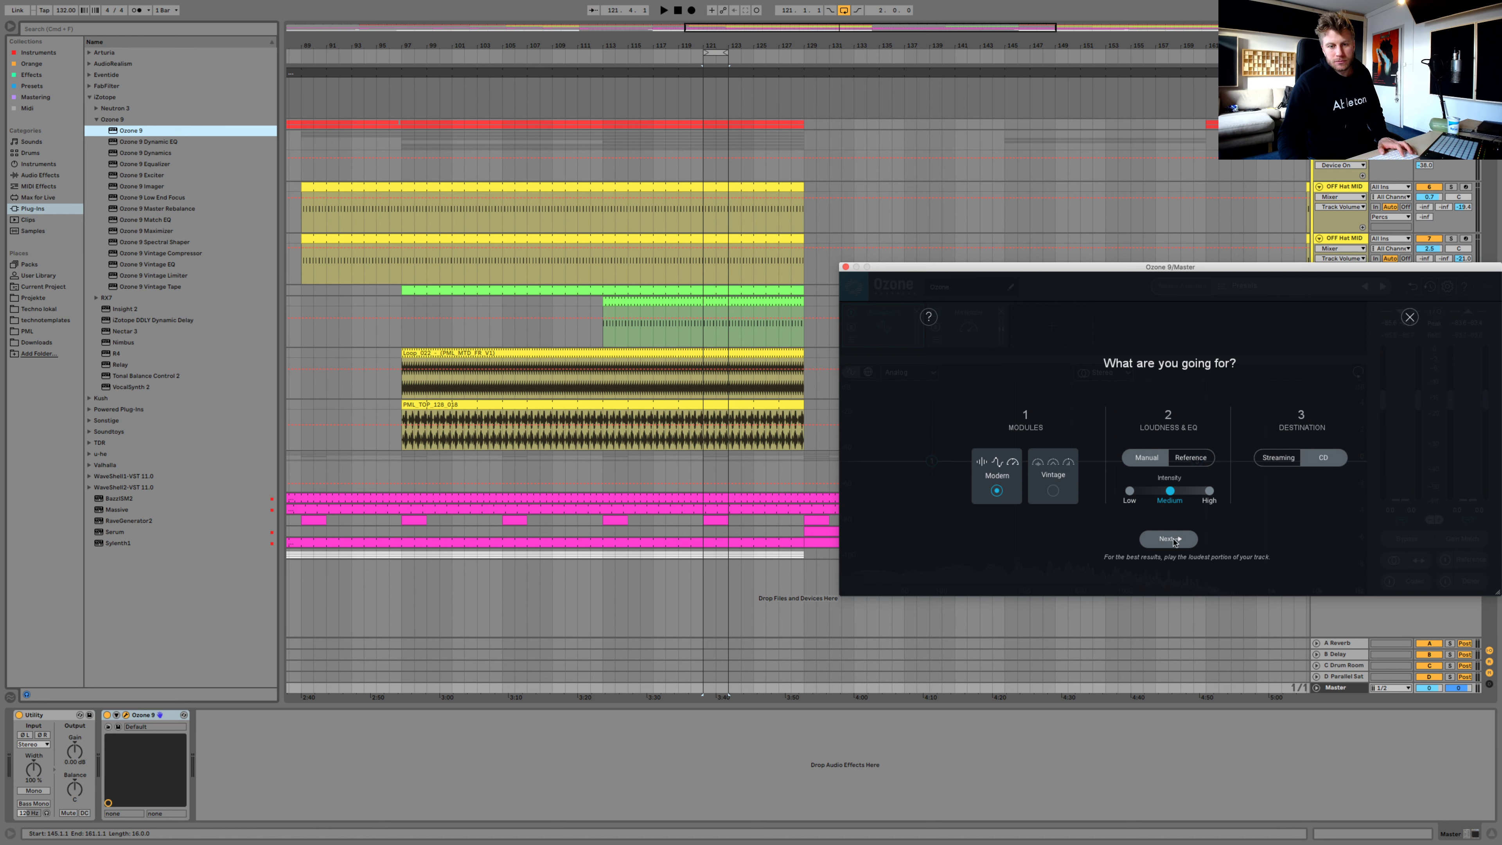
pyautogui.click(1173, 546)
pyautogui.press('space')
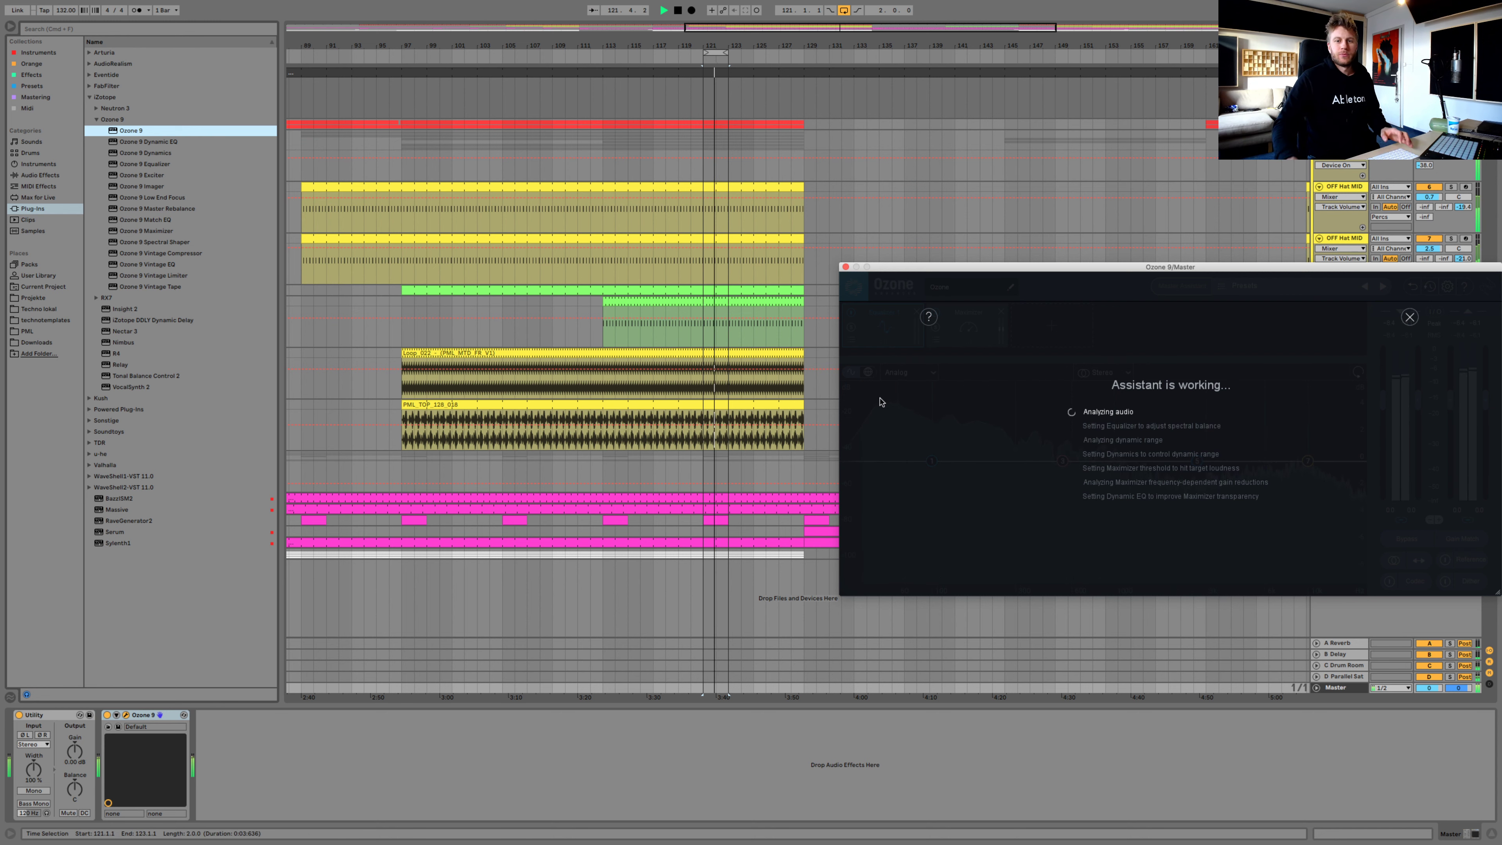
pyautogui.moveTo(1261, 271); pyautogui.dragTo(602, 280)
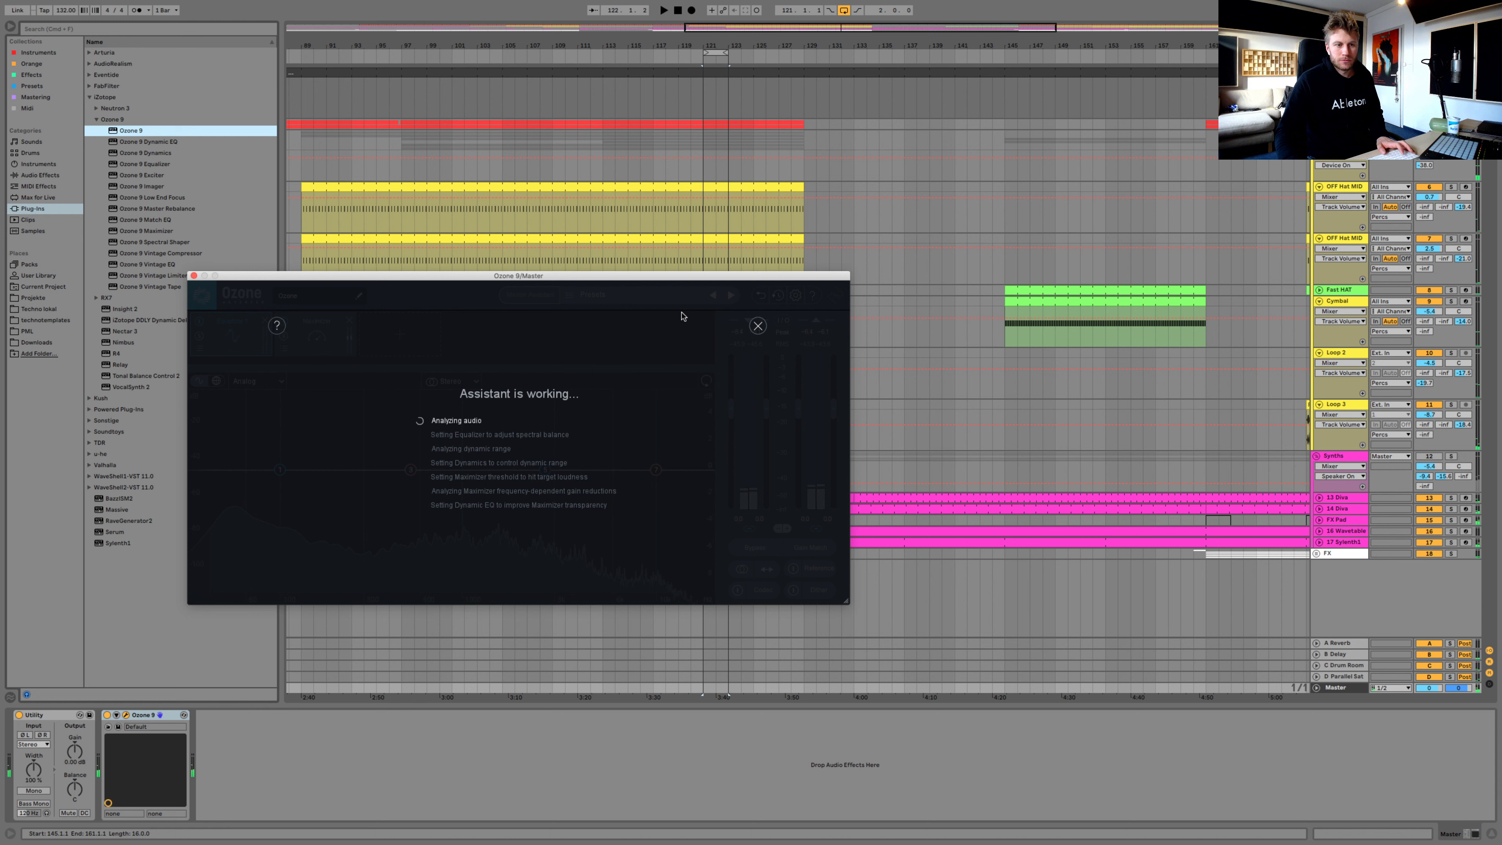
pyautogui.click(757, 326)
# Run the Master's Ozone Master Assistant with Modern modules, High intensity and CD destination while the looped section plays
pyautogui.click(529, 294)
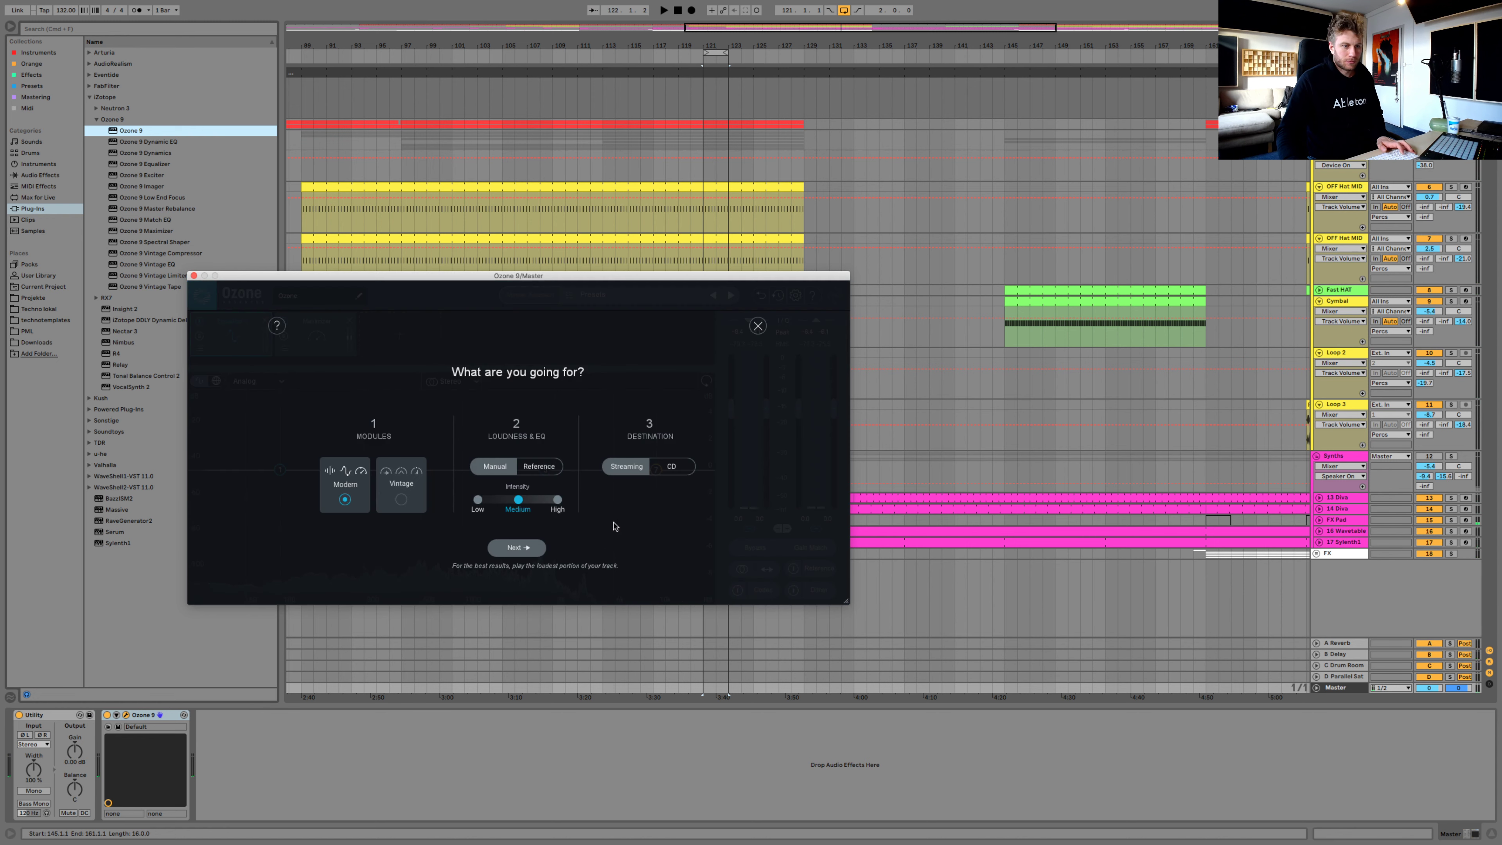
pyautogui.click(672, 468)
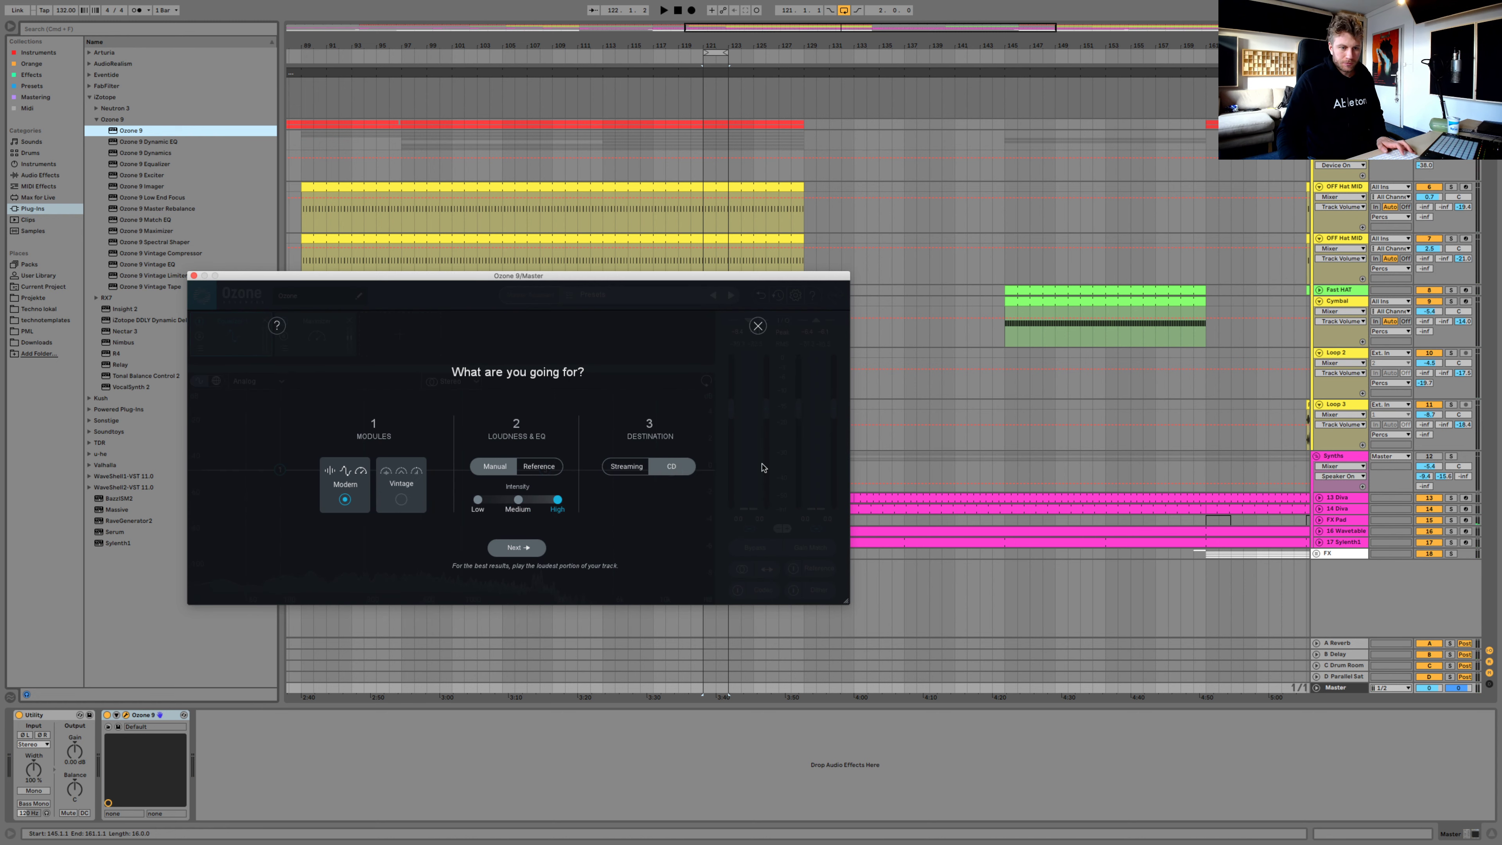
pyautogui.click(1434, 457)
pyautogui.click(514, 548)
pyautogui.press('space')
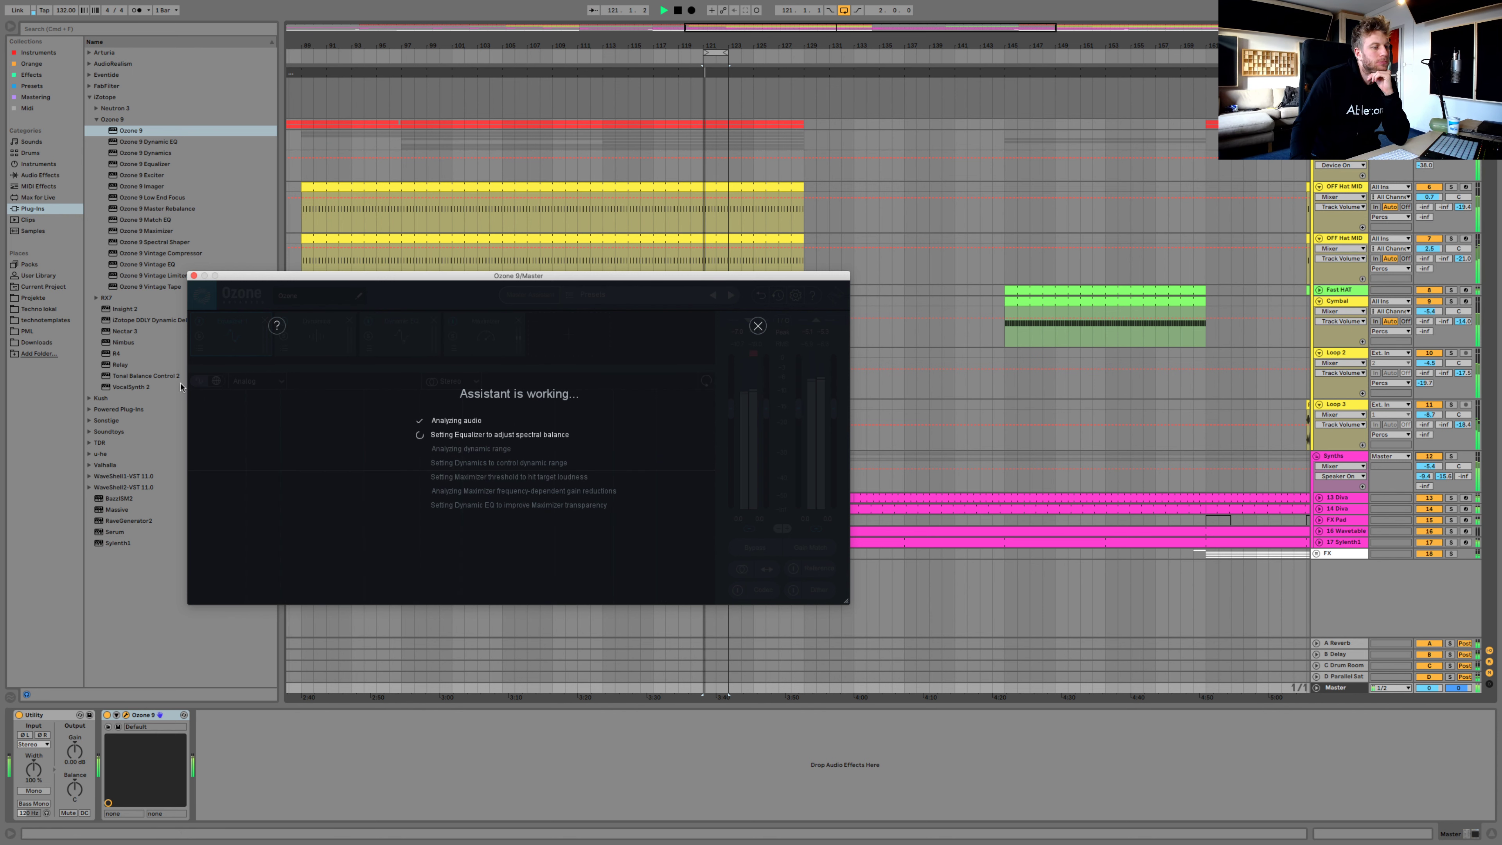
# Add Tonal Balance Control 2 and Youlean Loudness Meter 2 to the Master track and arrange their windows clear of Ozone
pyautogui.click(135, 375)
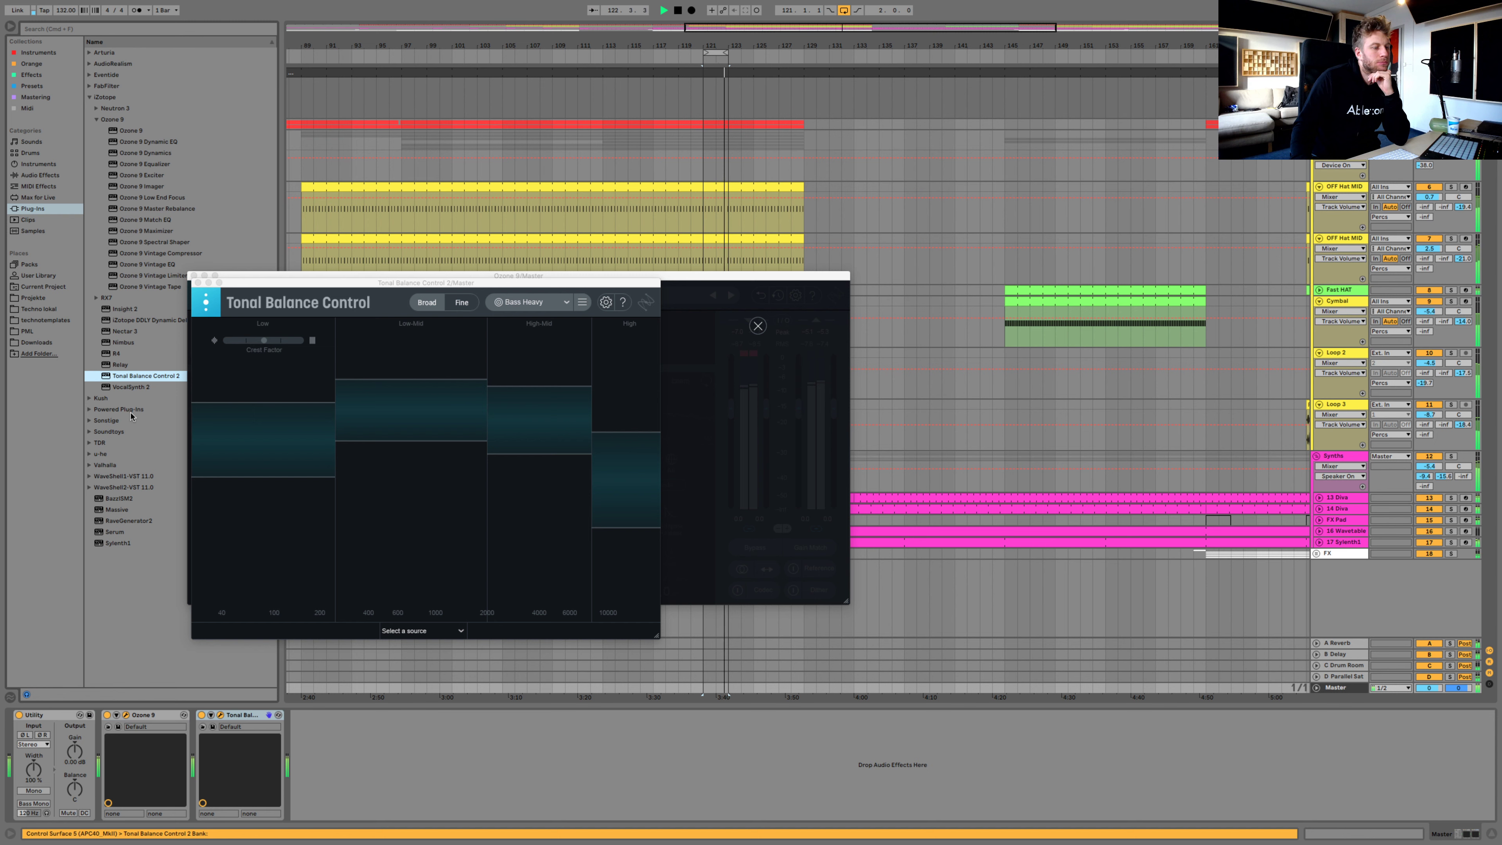
pyautogui.click(142, 420)
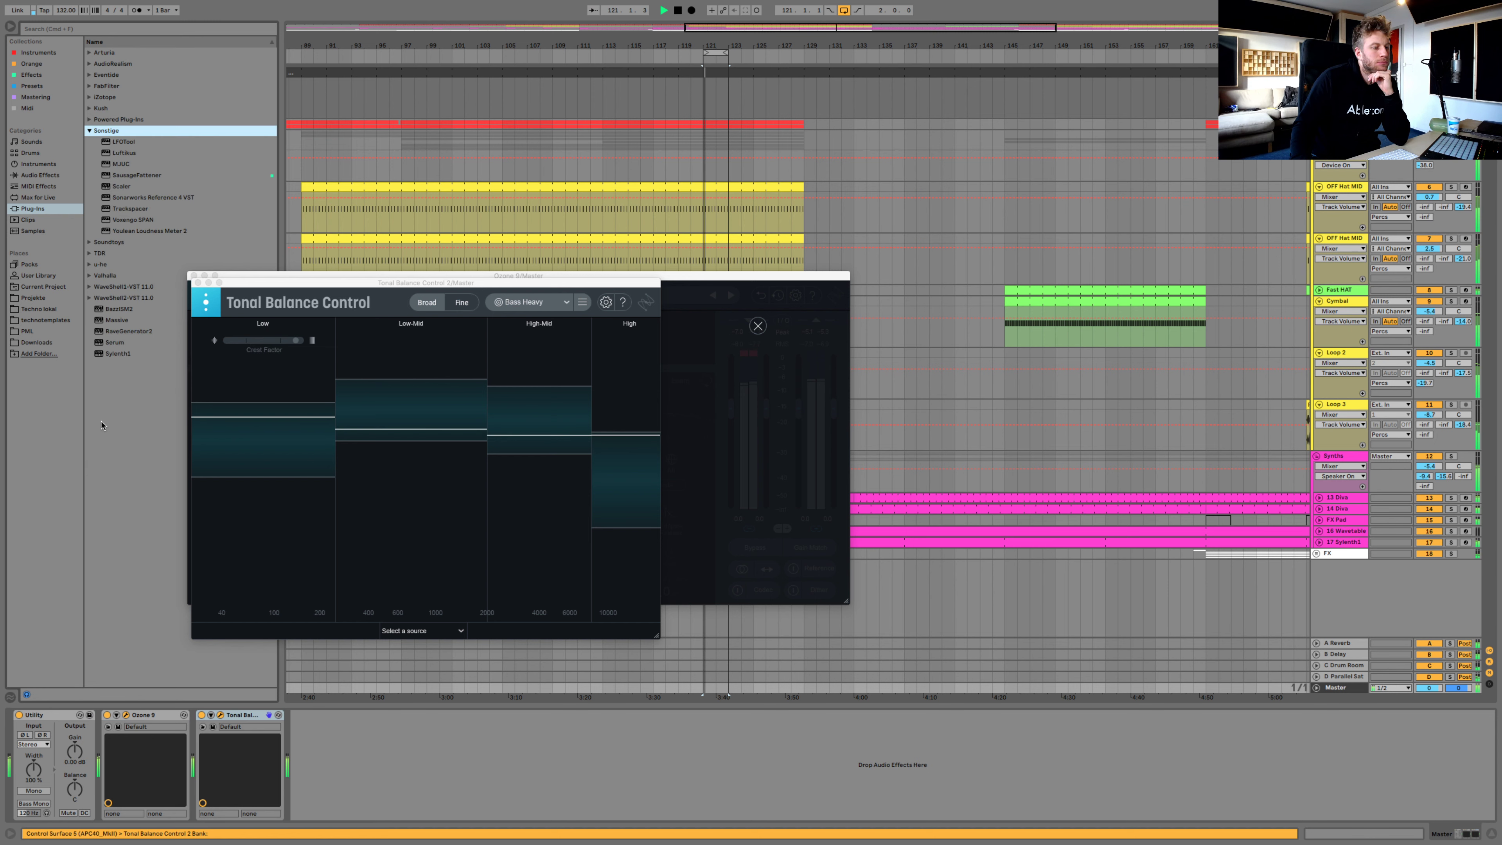
pyautogui.click(148, 231)
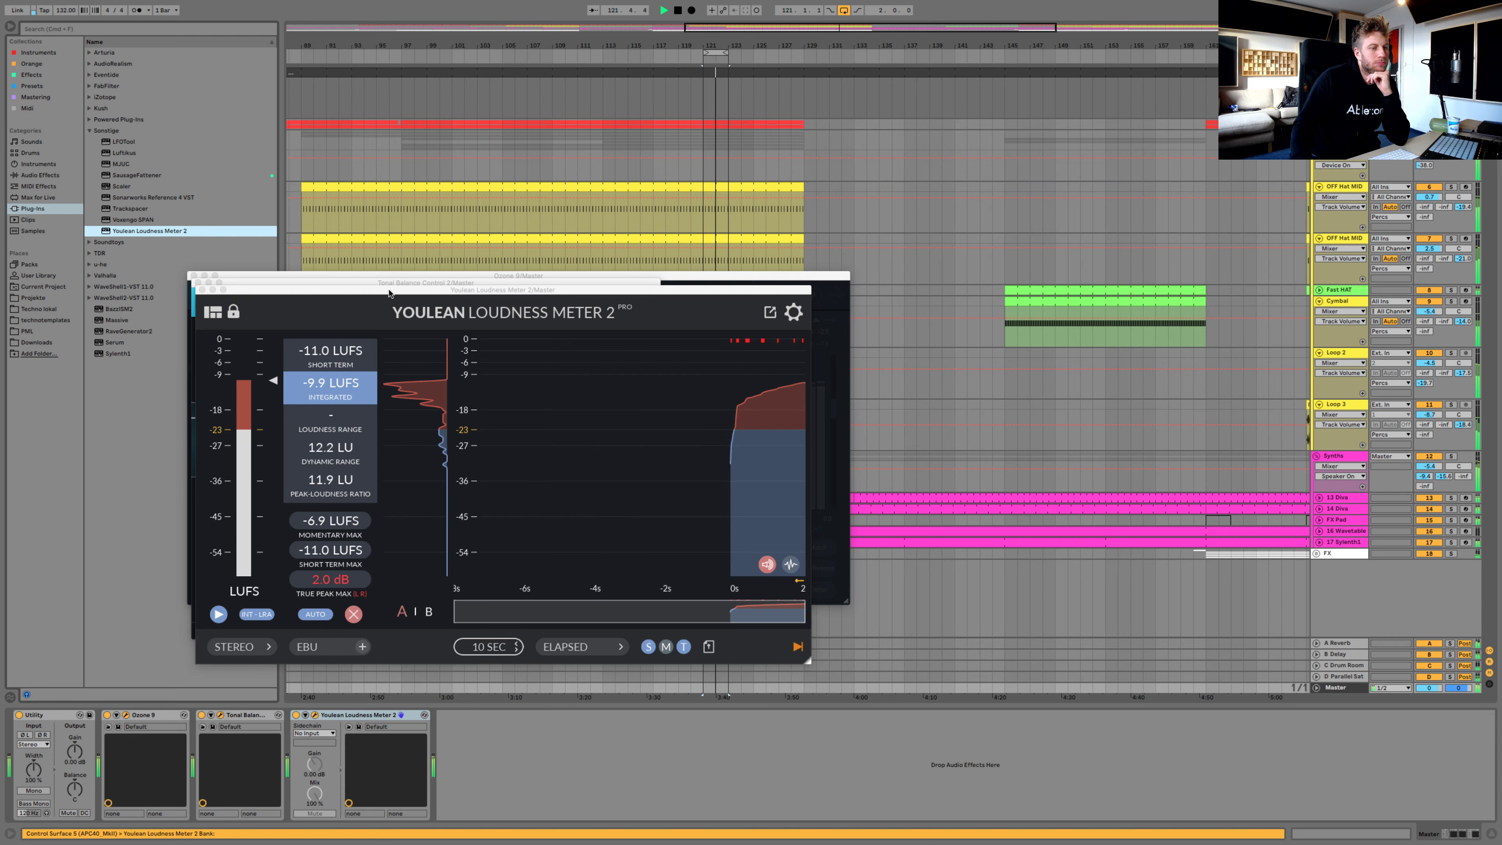
pyautogui.moveTo(390, 292); pyautogui.dragTo(967, 74)
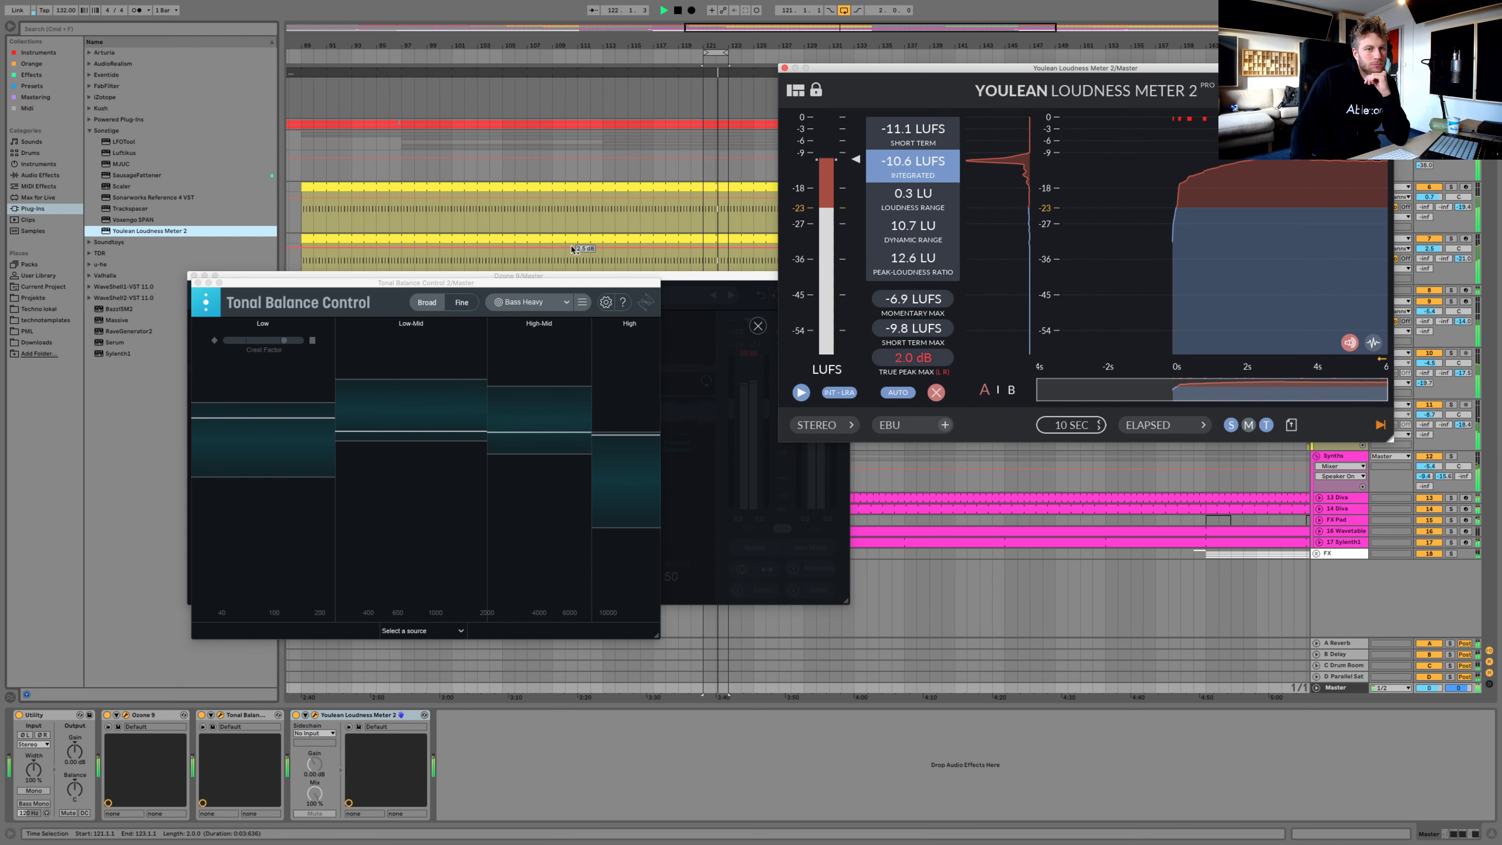
pyautogui.click(595, 283)
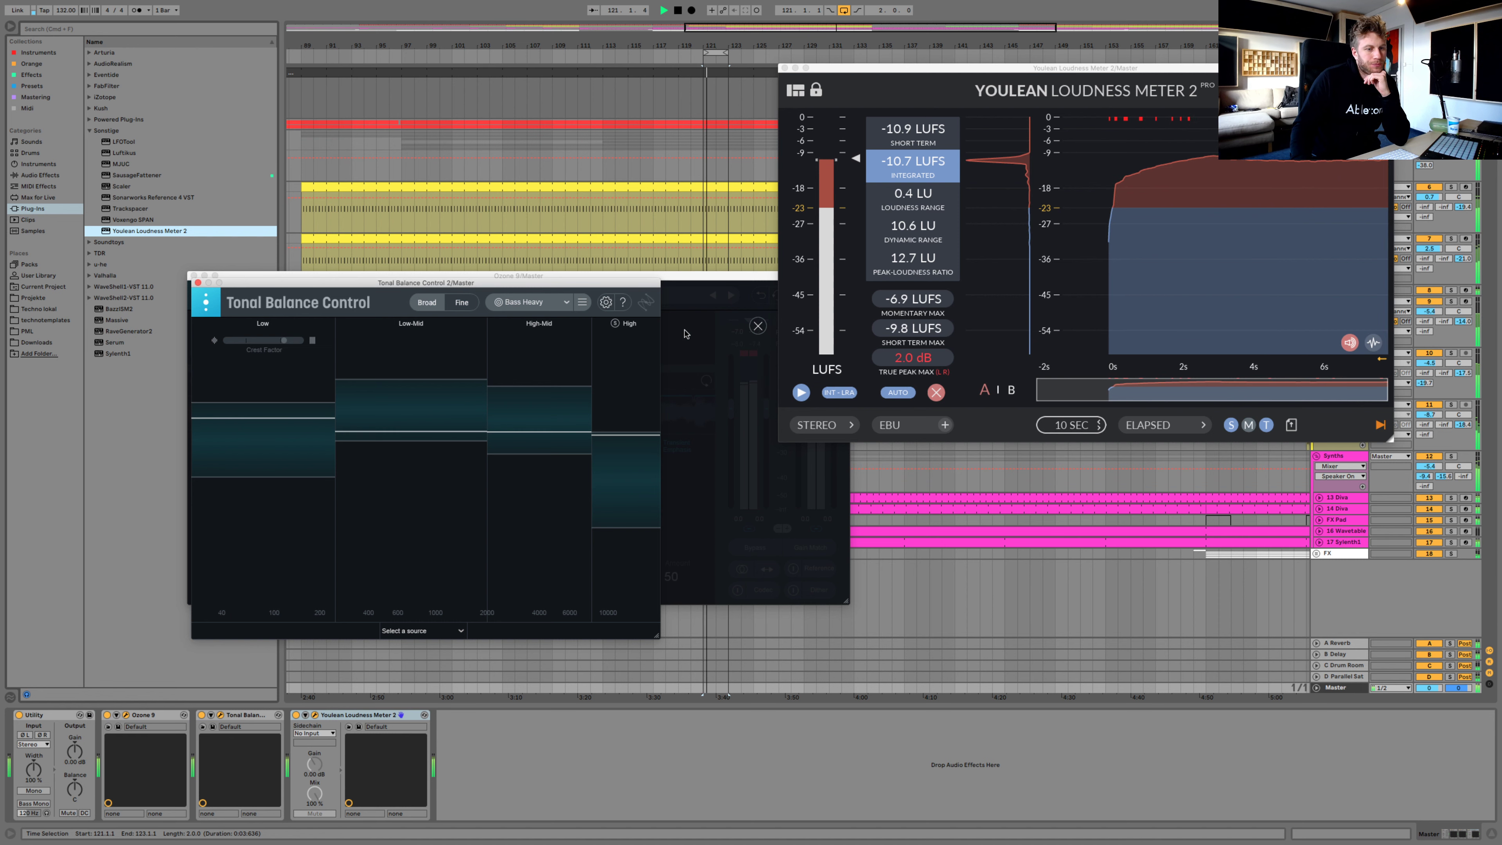
pyautogui.moveTo(463, 287); pyautogui.dragTo(1245, 462)
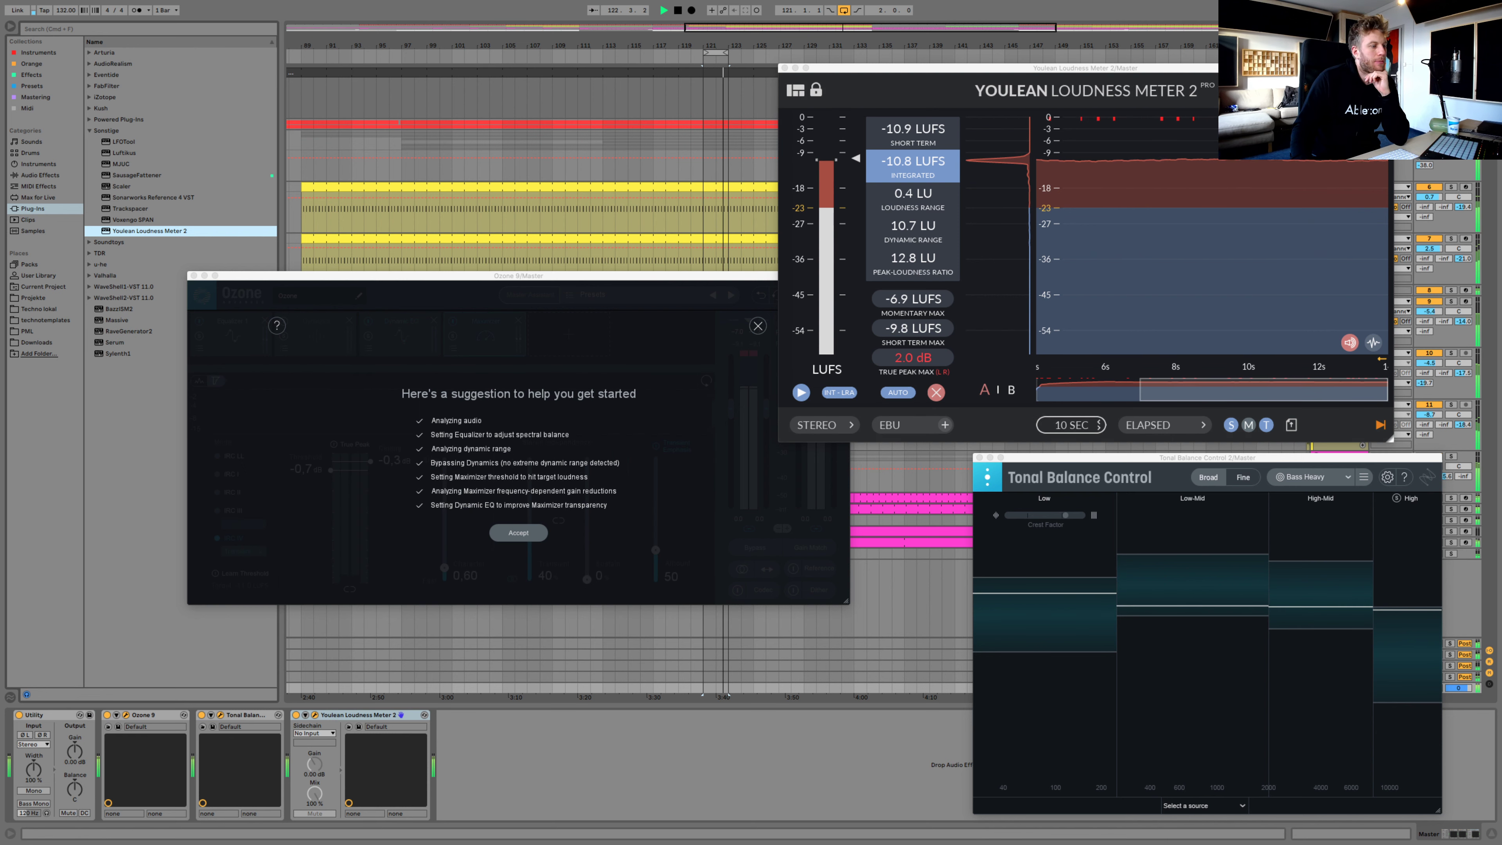
pyautogui.moveTo(1161, 70)
pyautogui.mouseDown()
pyautogui.moveTo(1078, 57)
pyautogui.moveTo(1134, 59)
pyautogui.mouseUp()
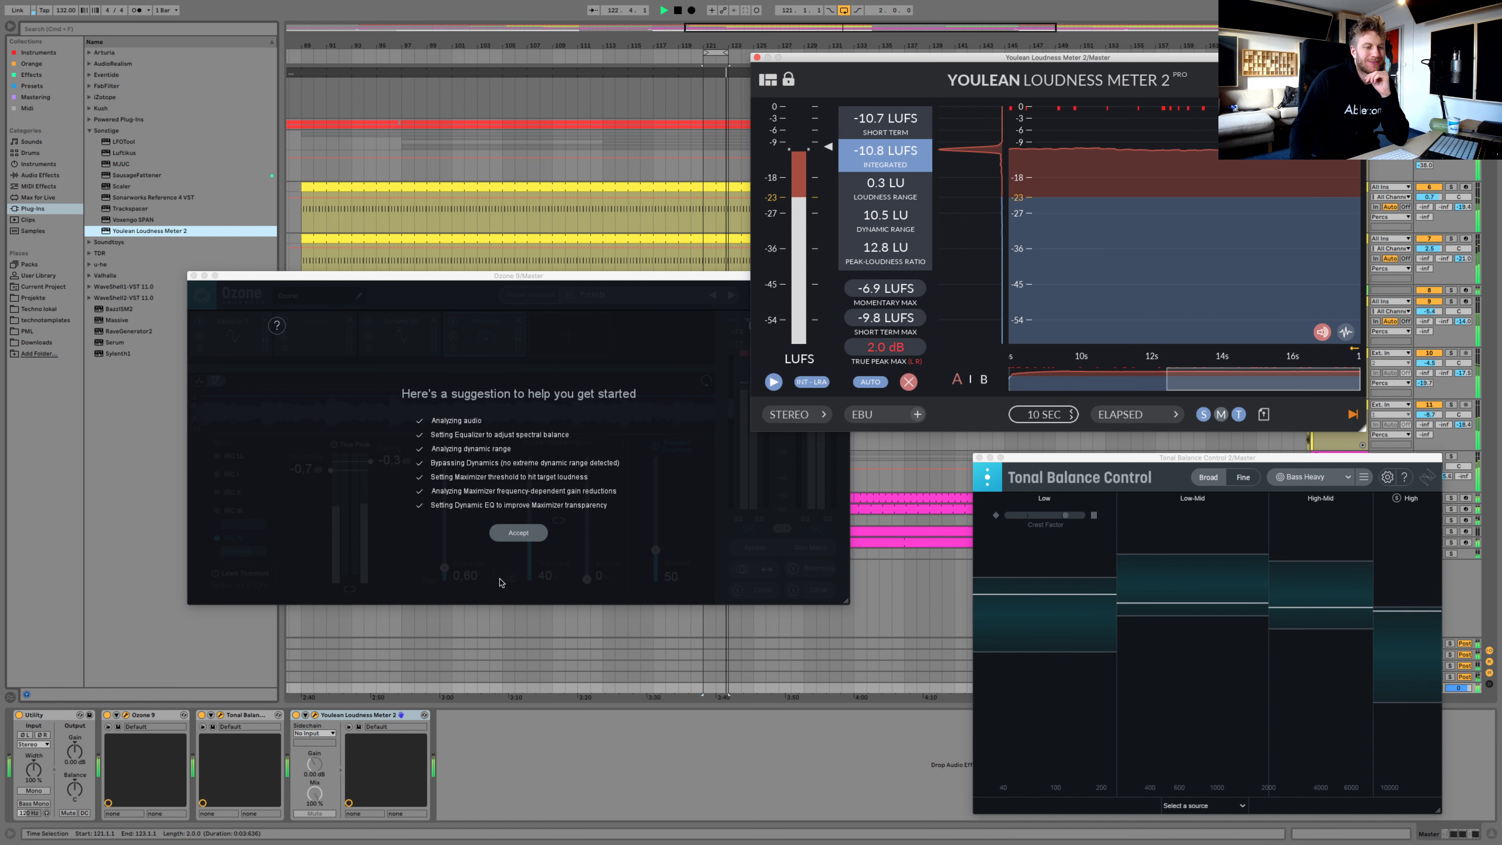
# Accept the Master Assistant suggestion on the Master track and display Ozone's Equalizer 1
pyautogui.click(518, 532)
pyautogui.click(239, 337)
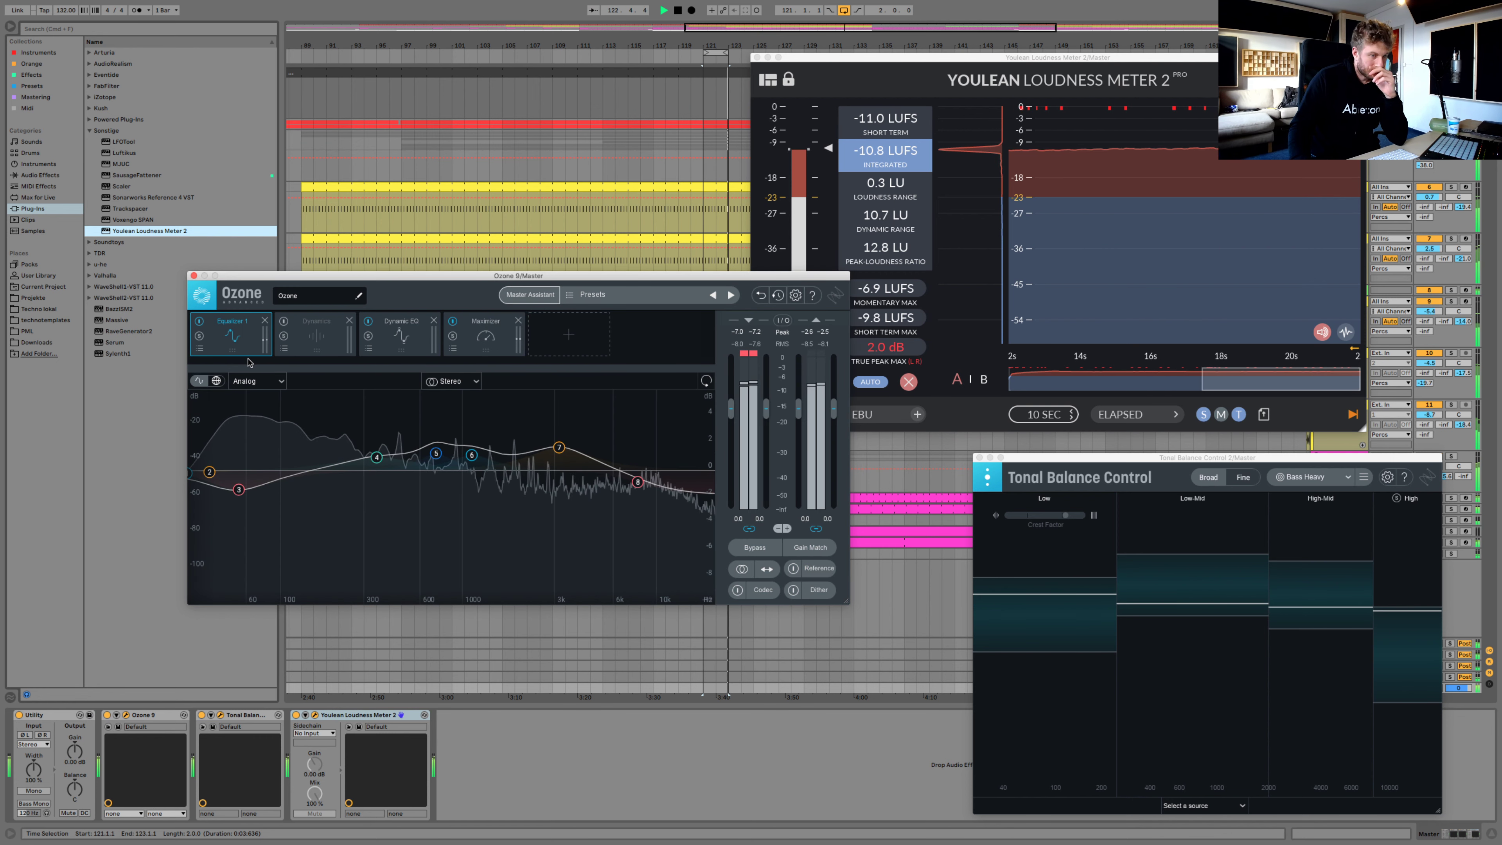
# Compare the looped full mix with the Master's Ozone Equalizer 1 bypassed and active
pyautogui.click(200, 321)
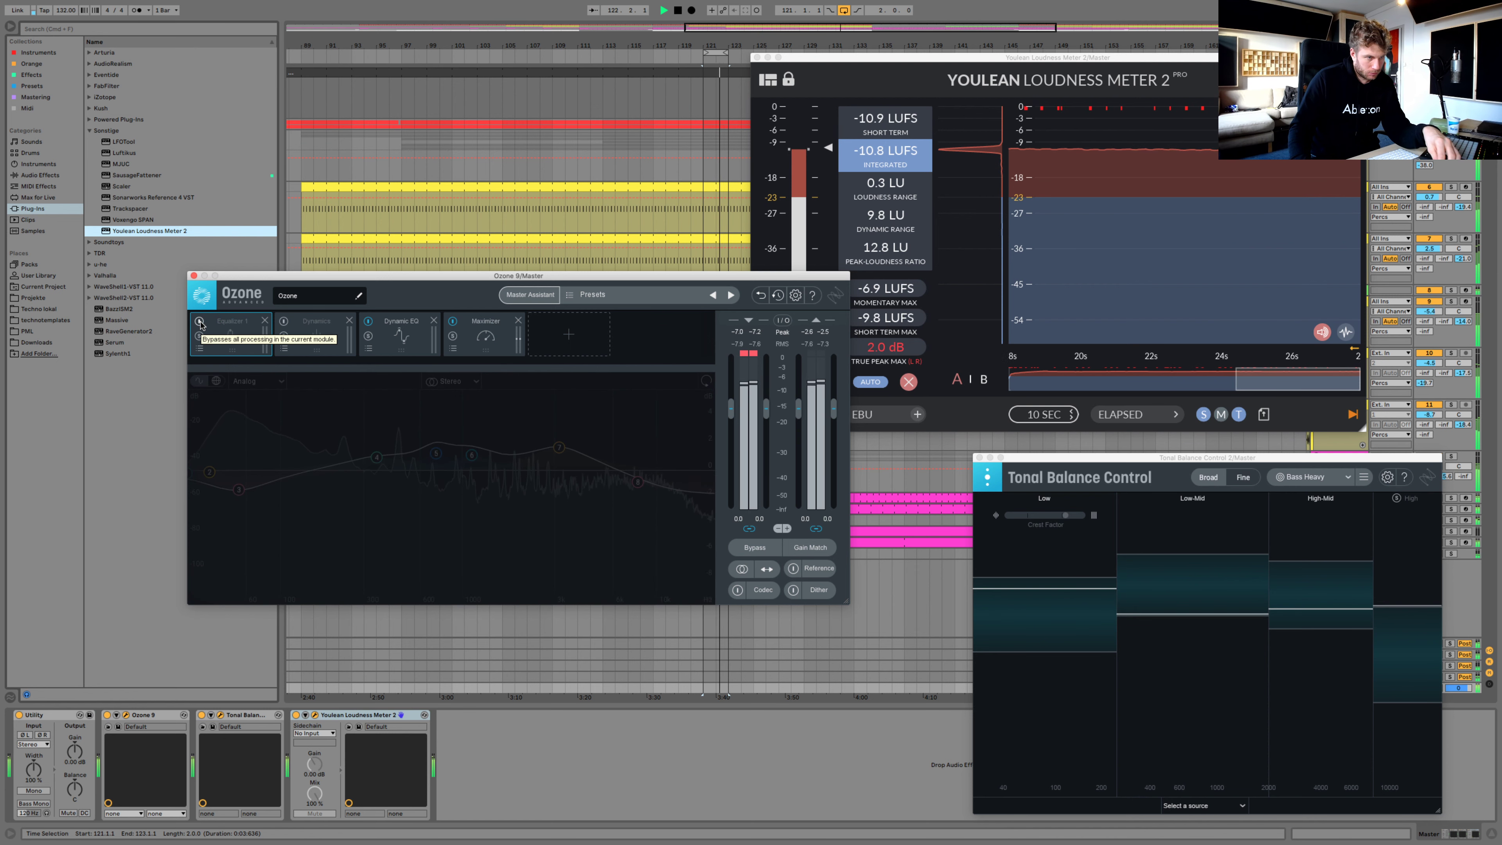
pyautogui.click(200, 321)
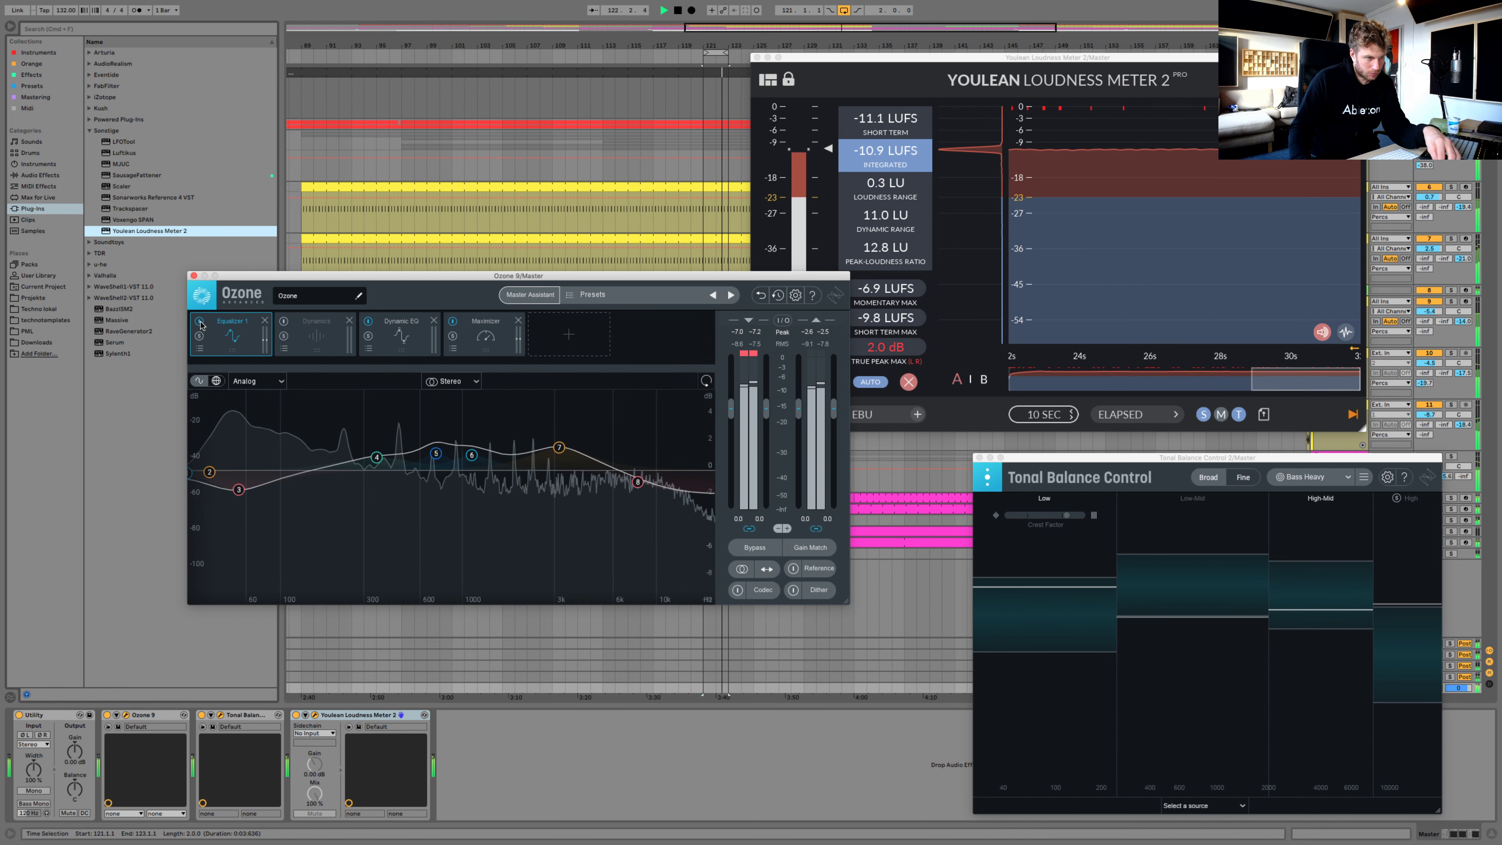
pyautogui.click(200, 321)
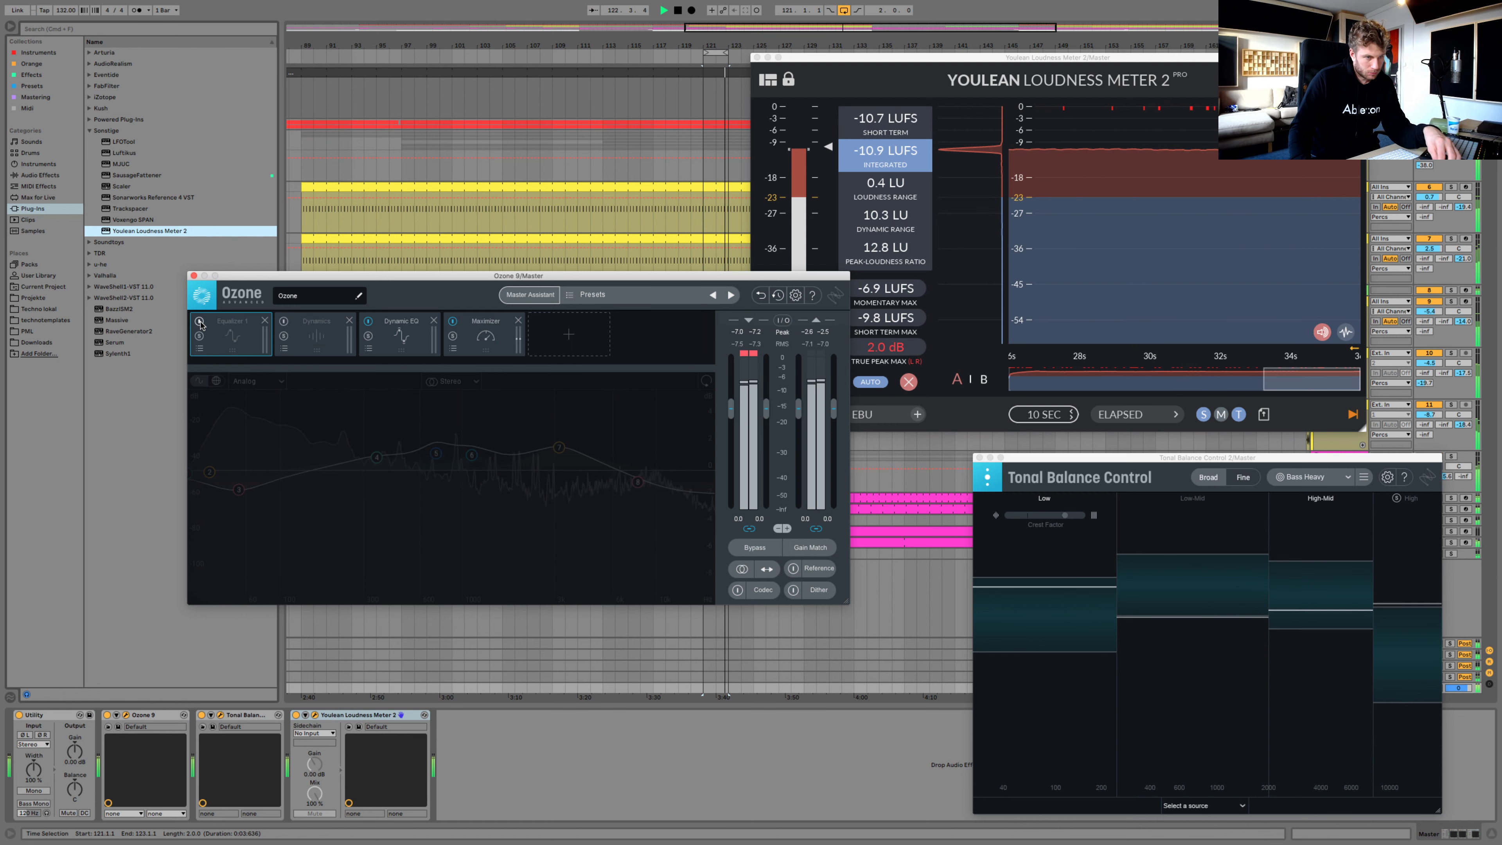
pyautogui.click(200, 321)
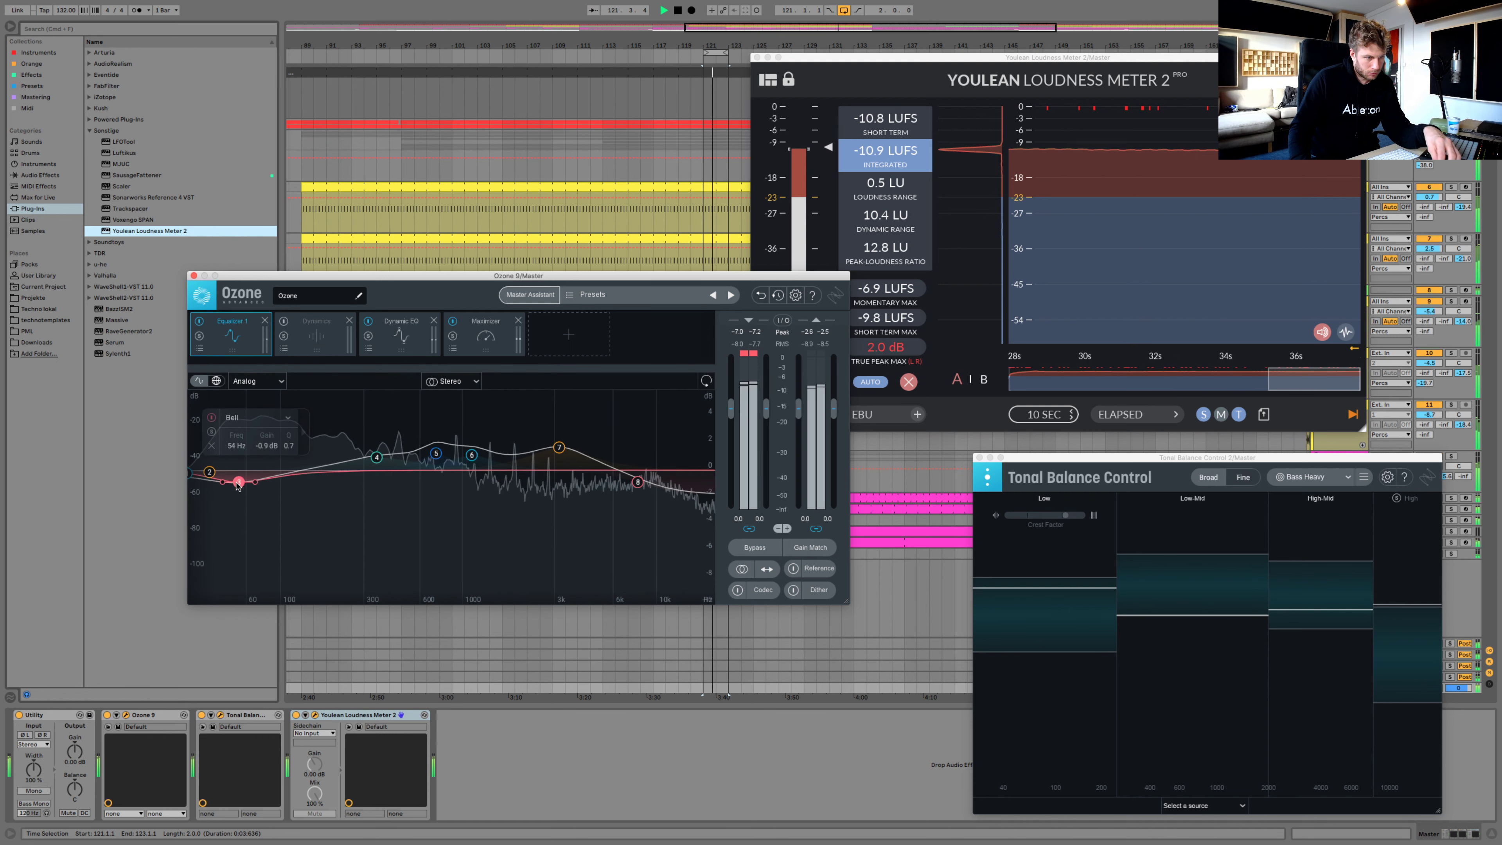
# Remove the 32 Hz bell band 2 from the Equalizer 1 curve
pyautogui.click(209, 471)
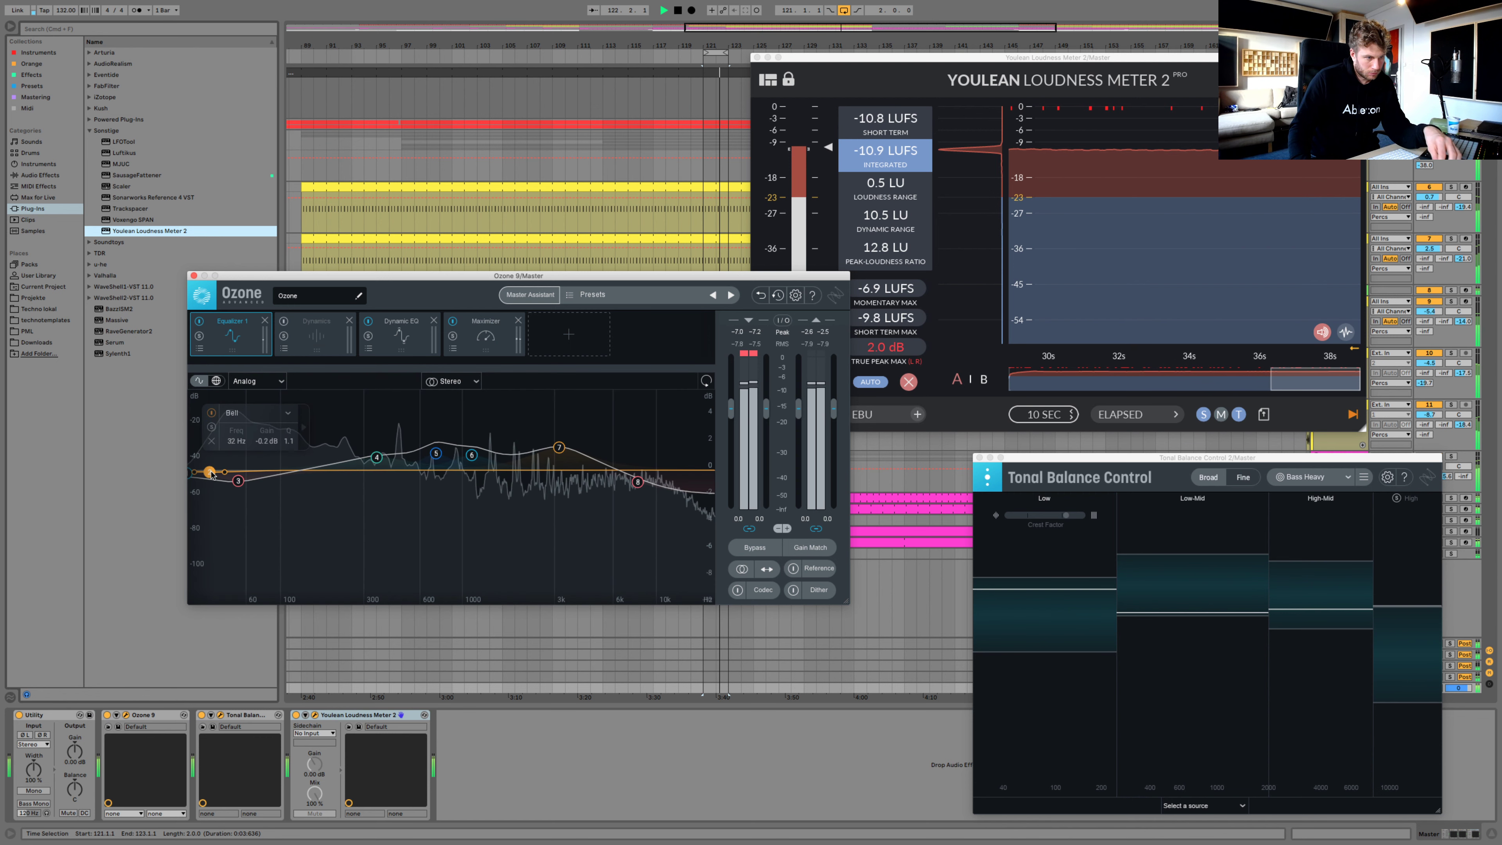
pyautogui.click(212, 442)
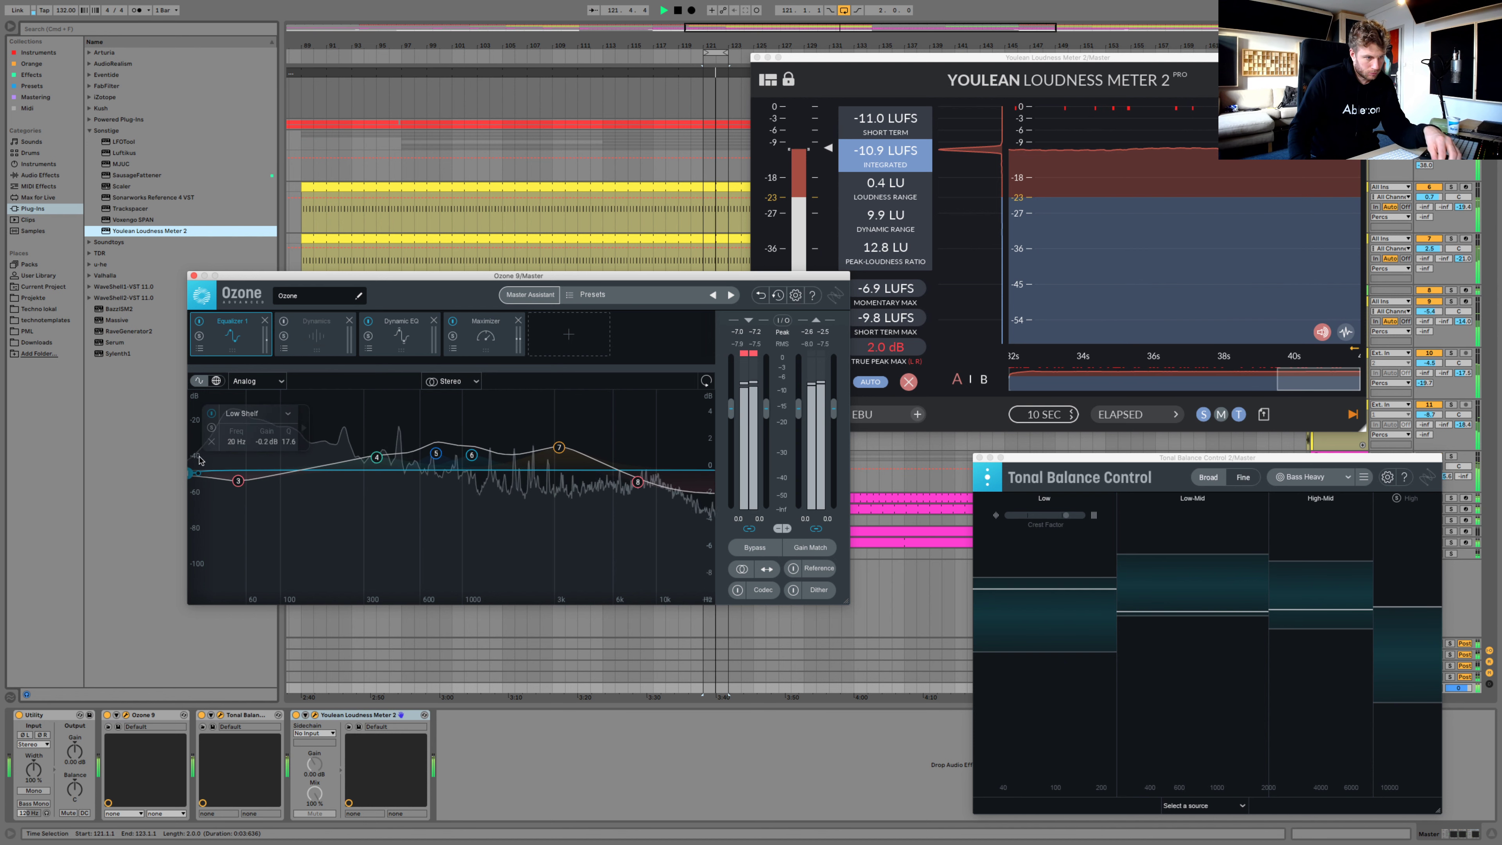
# Set Equalizer 1's low bell band 3 to 52 Hz at -0.5 dB and remove the bypassed Dynamics module from Ozone
pyautogui.moveTo(230, 484); pyautogui.dragTo(233, 477)
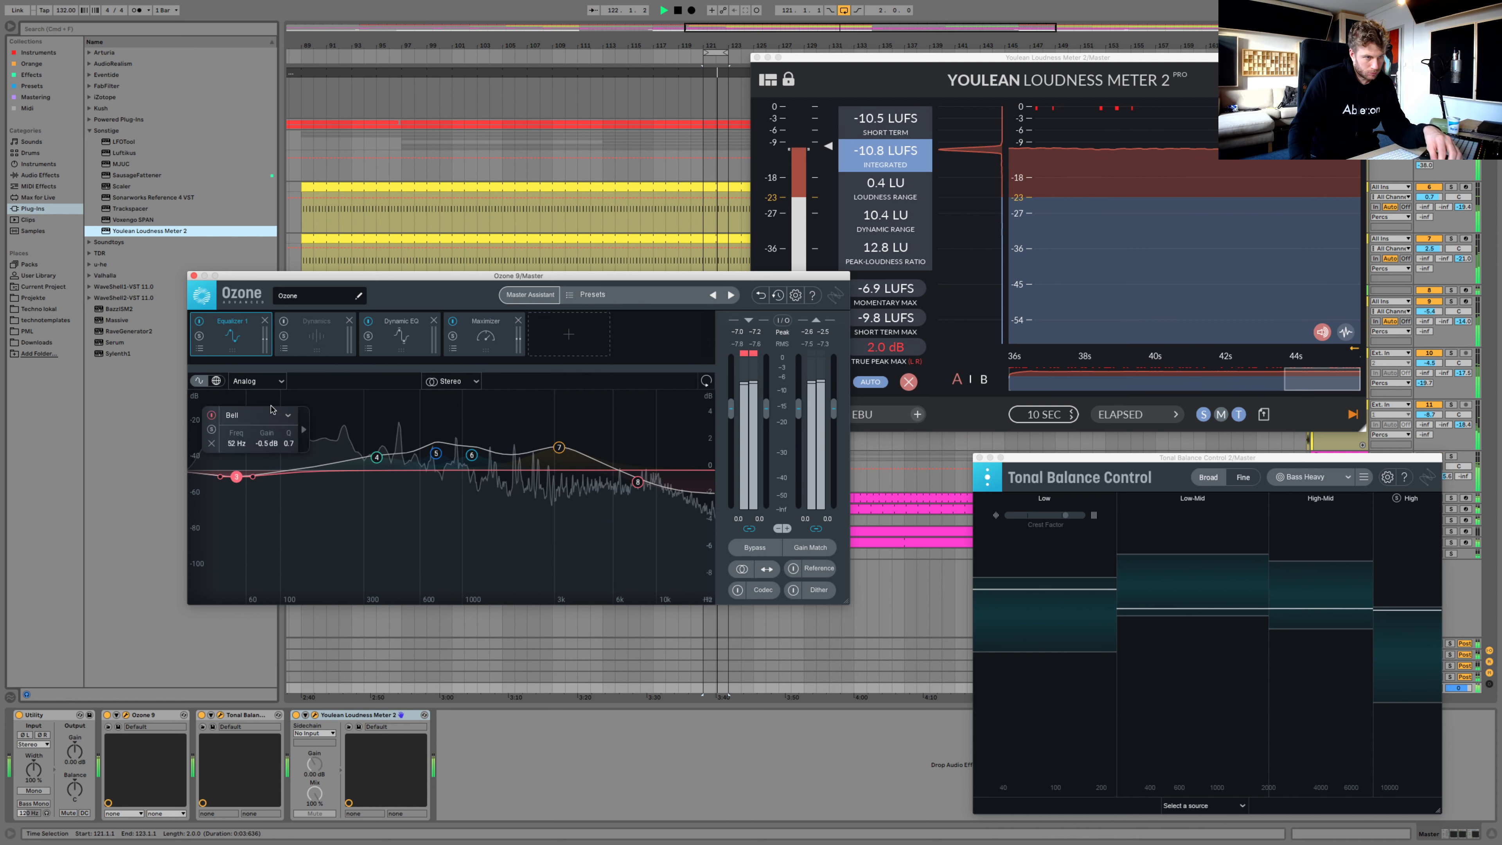
pyautogui.click(350, 321)
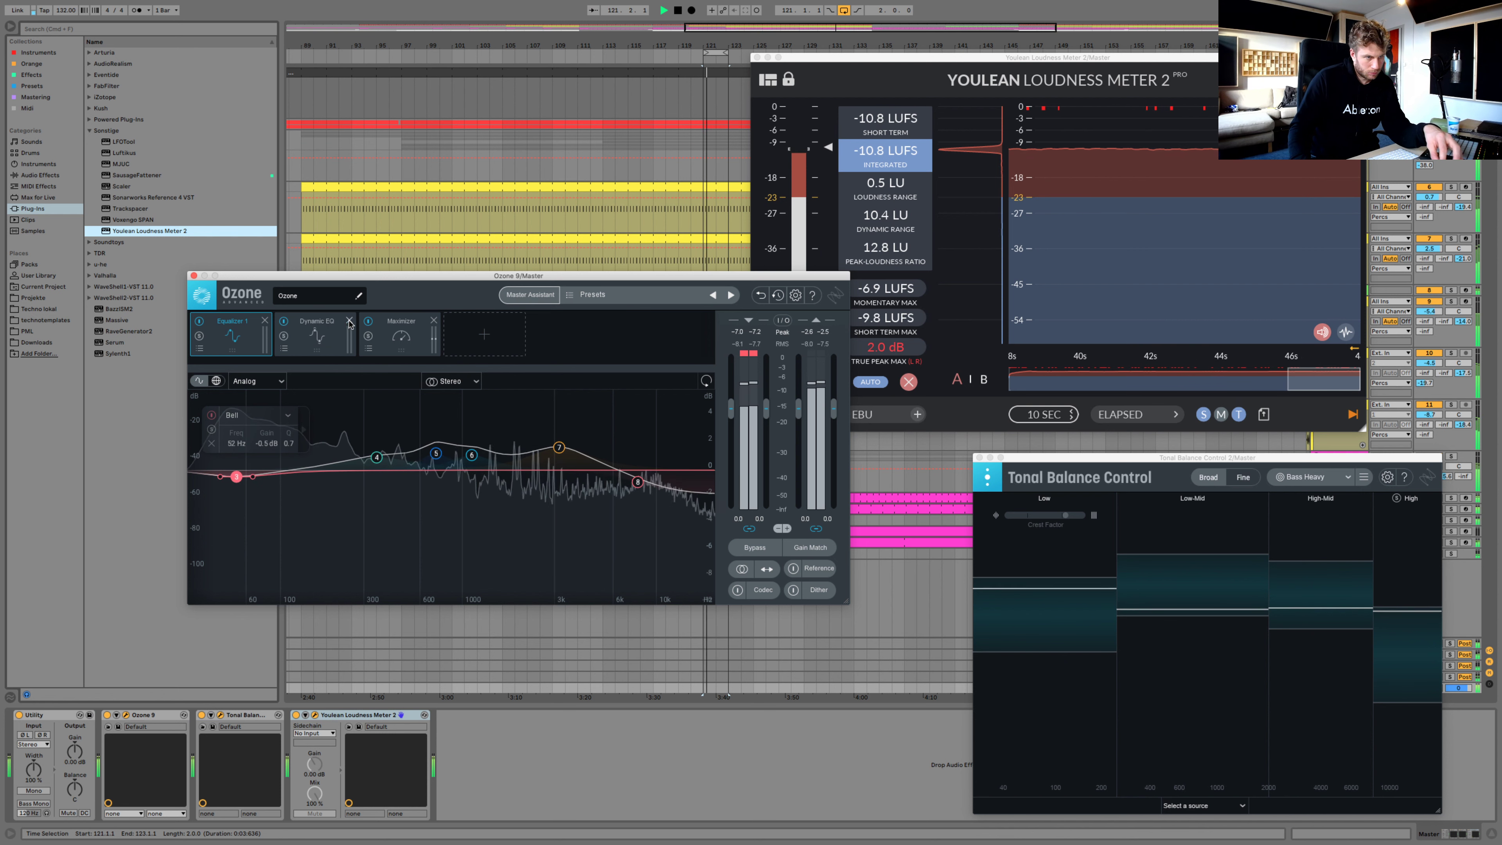
# Compare the mix with Dynamic EQ bypassed and active, review the Maximizer settings, and return to Equalizer 1
pyautogui.click(291, 325)
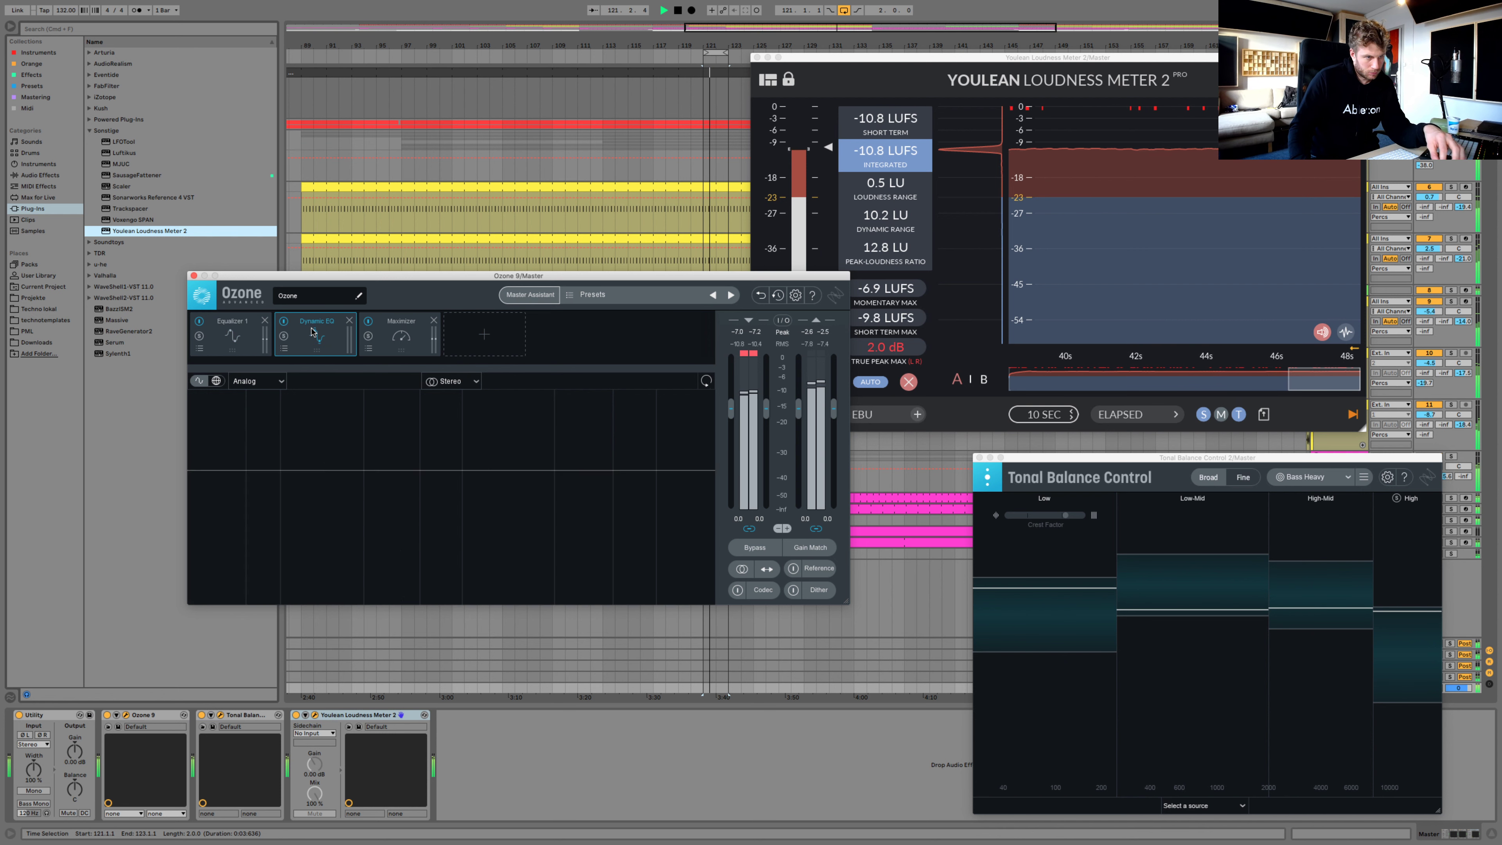
pyautogui.click(284, 322)
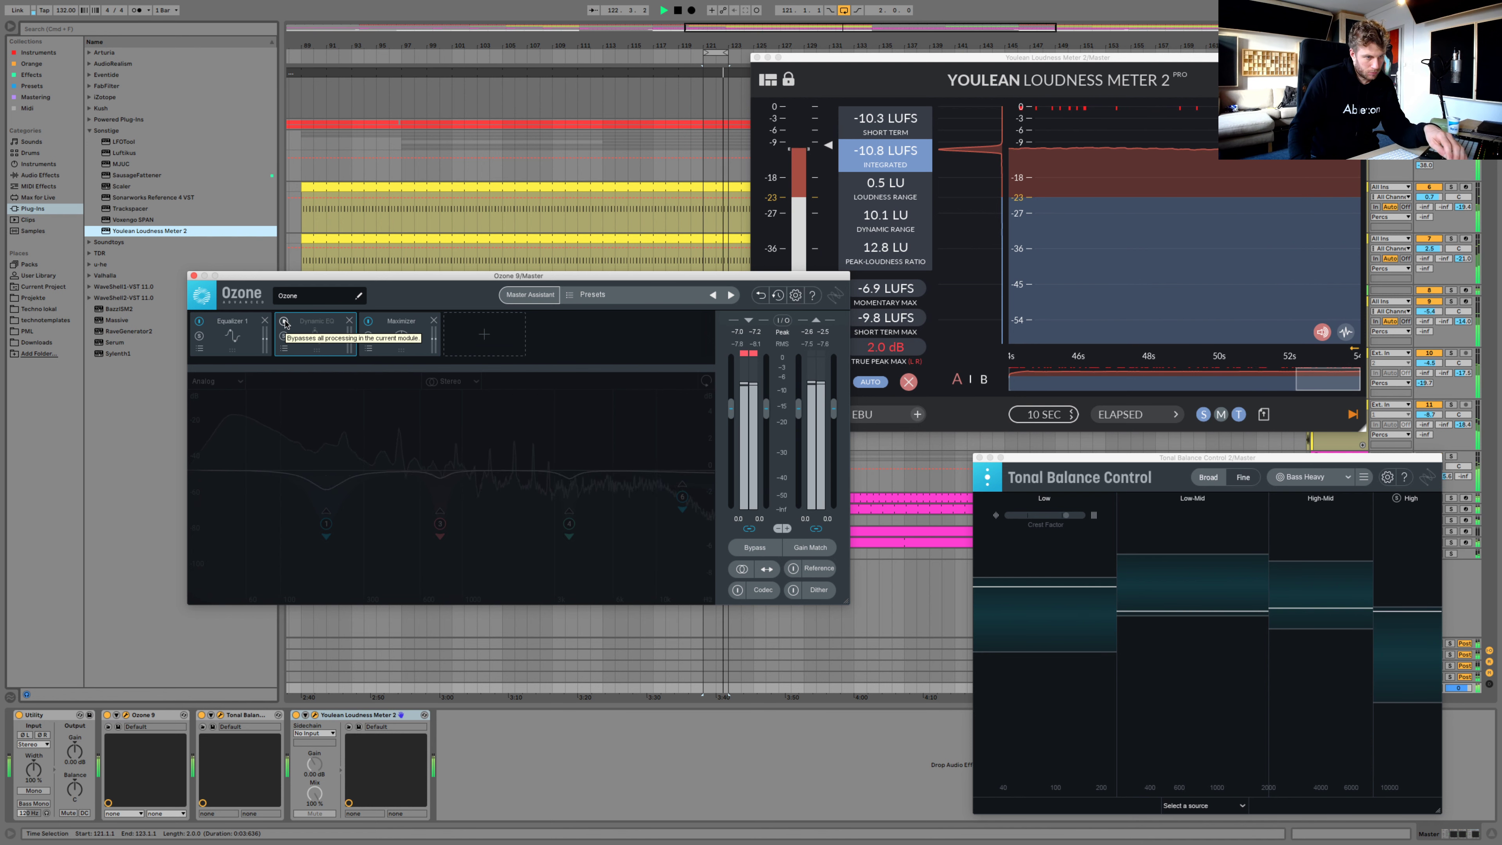
pyautogui.click(284, 322)
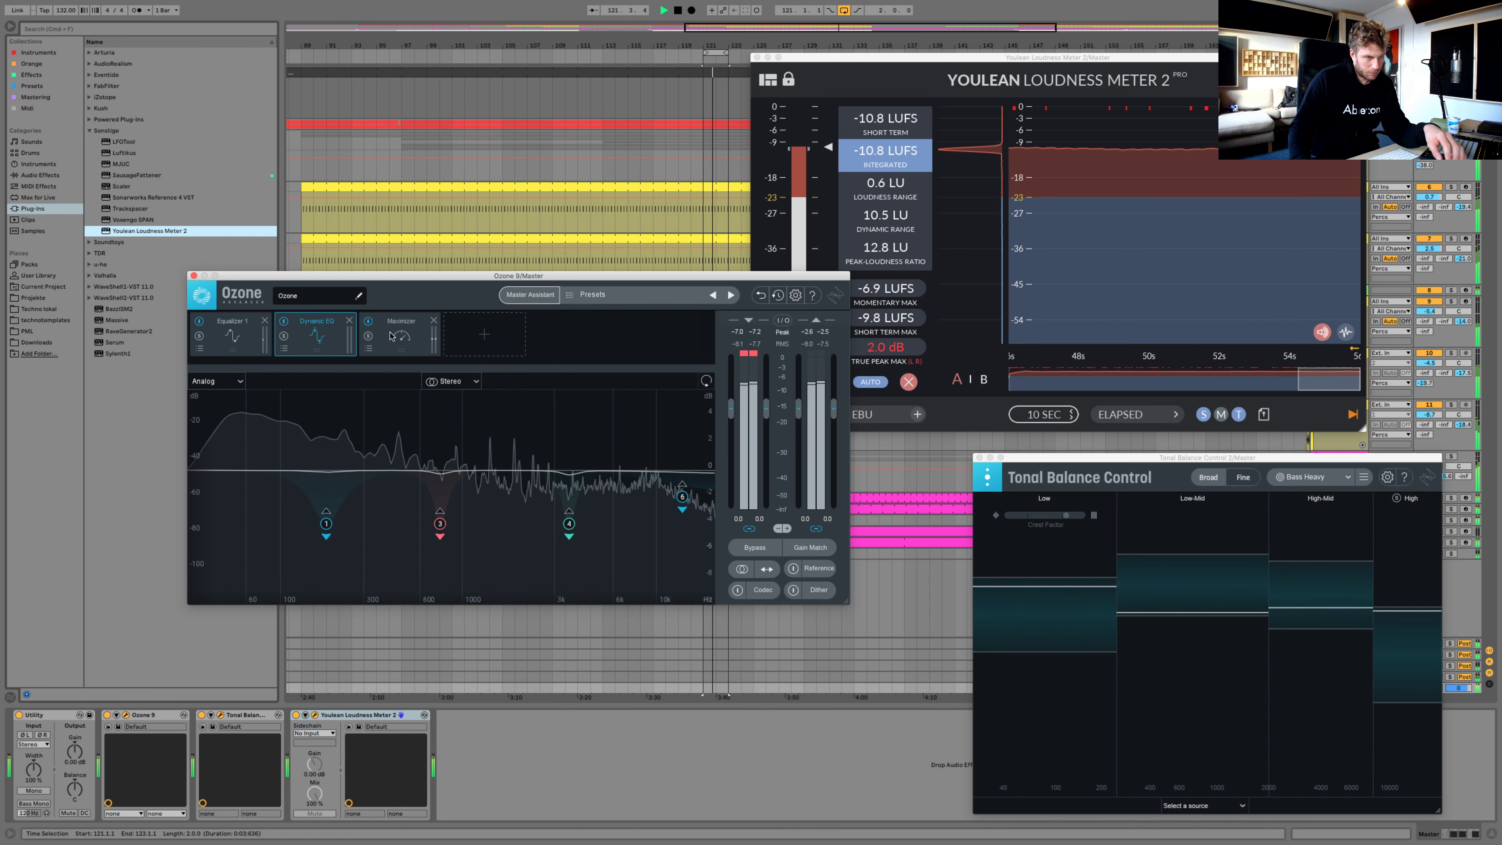
pyautogui.click(403, 336)
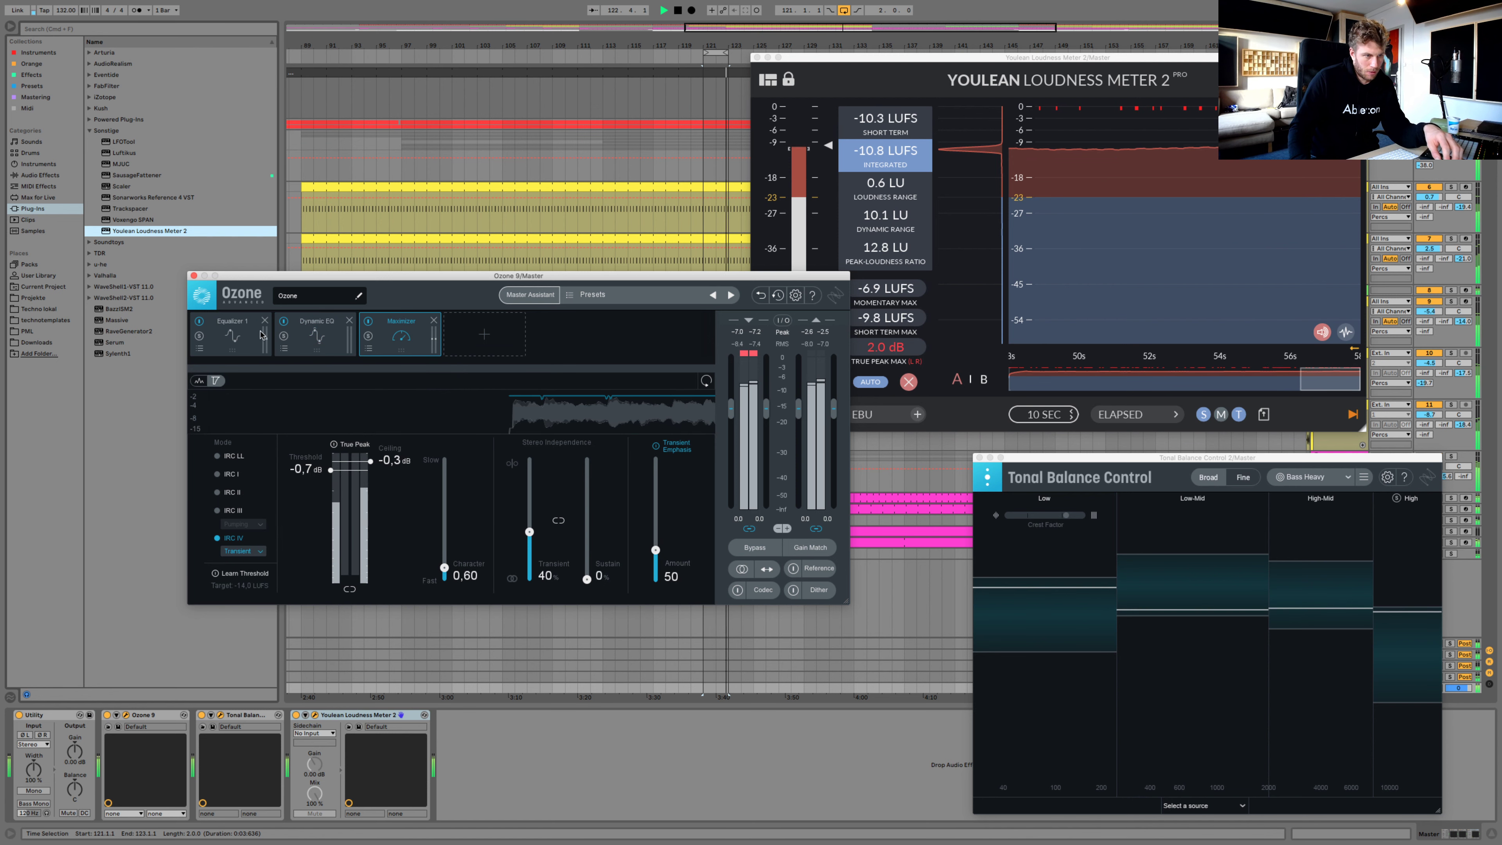
pyautogui.click(233, 336)
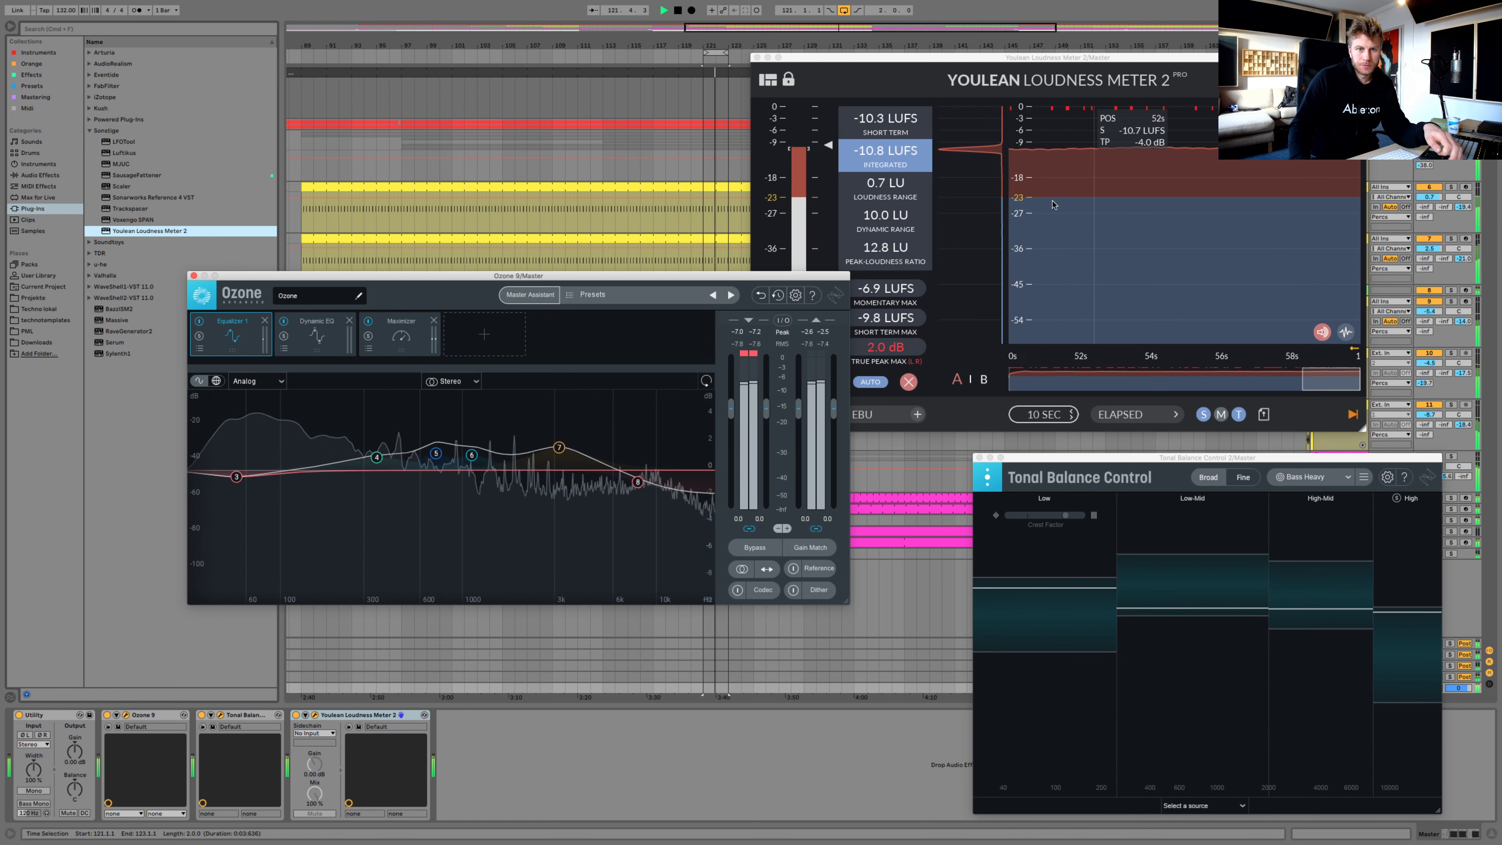
# Configure Youlean Loudness Meter's display with the upper split at -7 and the range at 20
pyautogui.click(1350, 79)
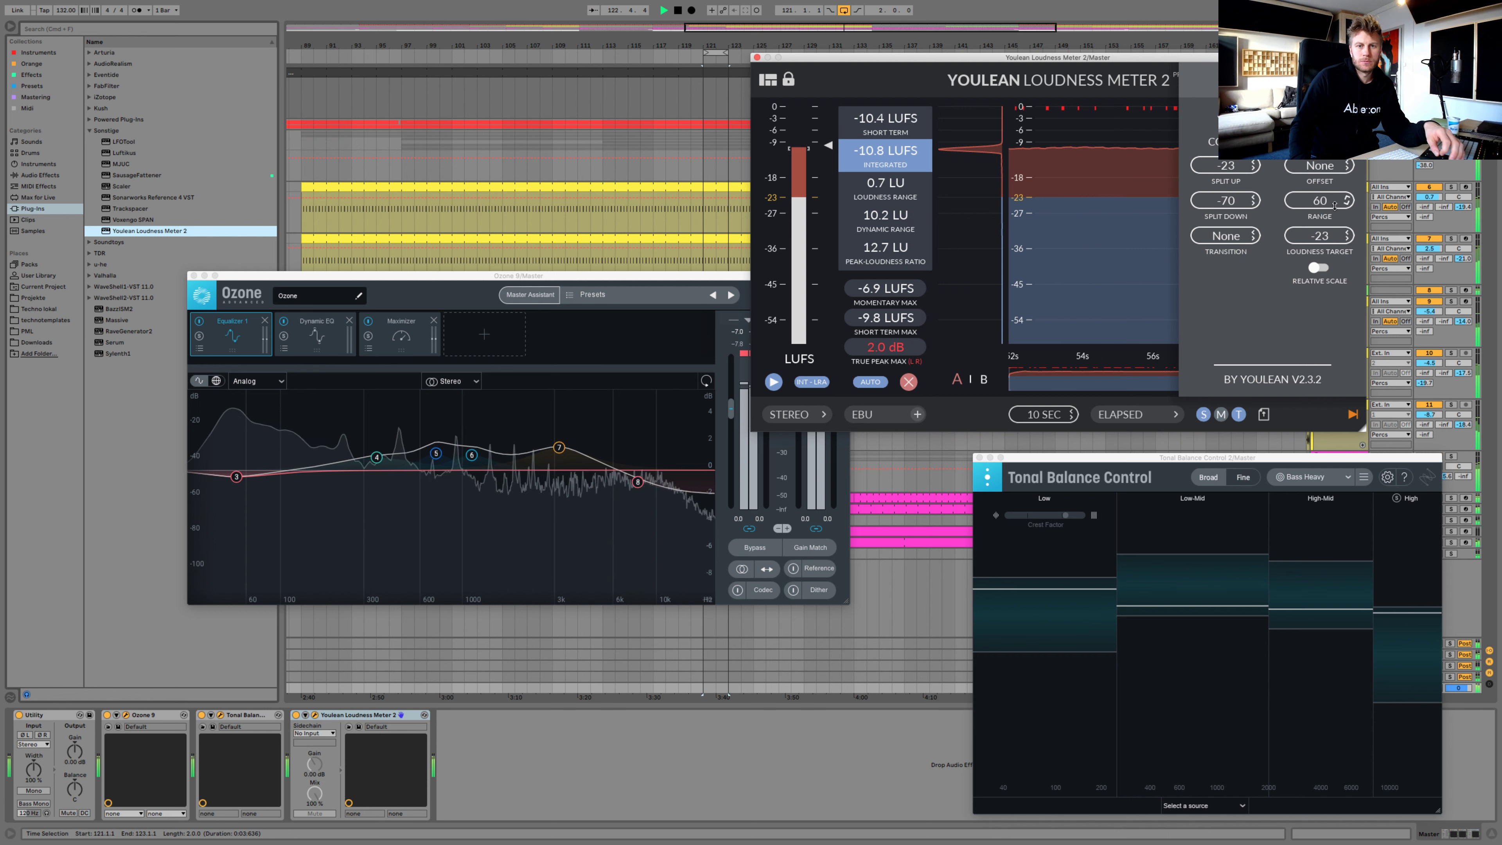
pyautogui.scroll(-4, 1336, 206)
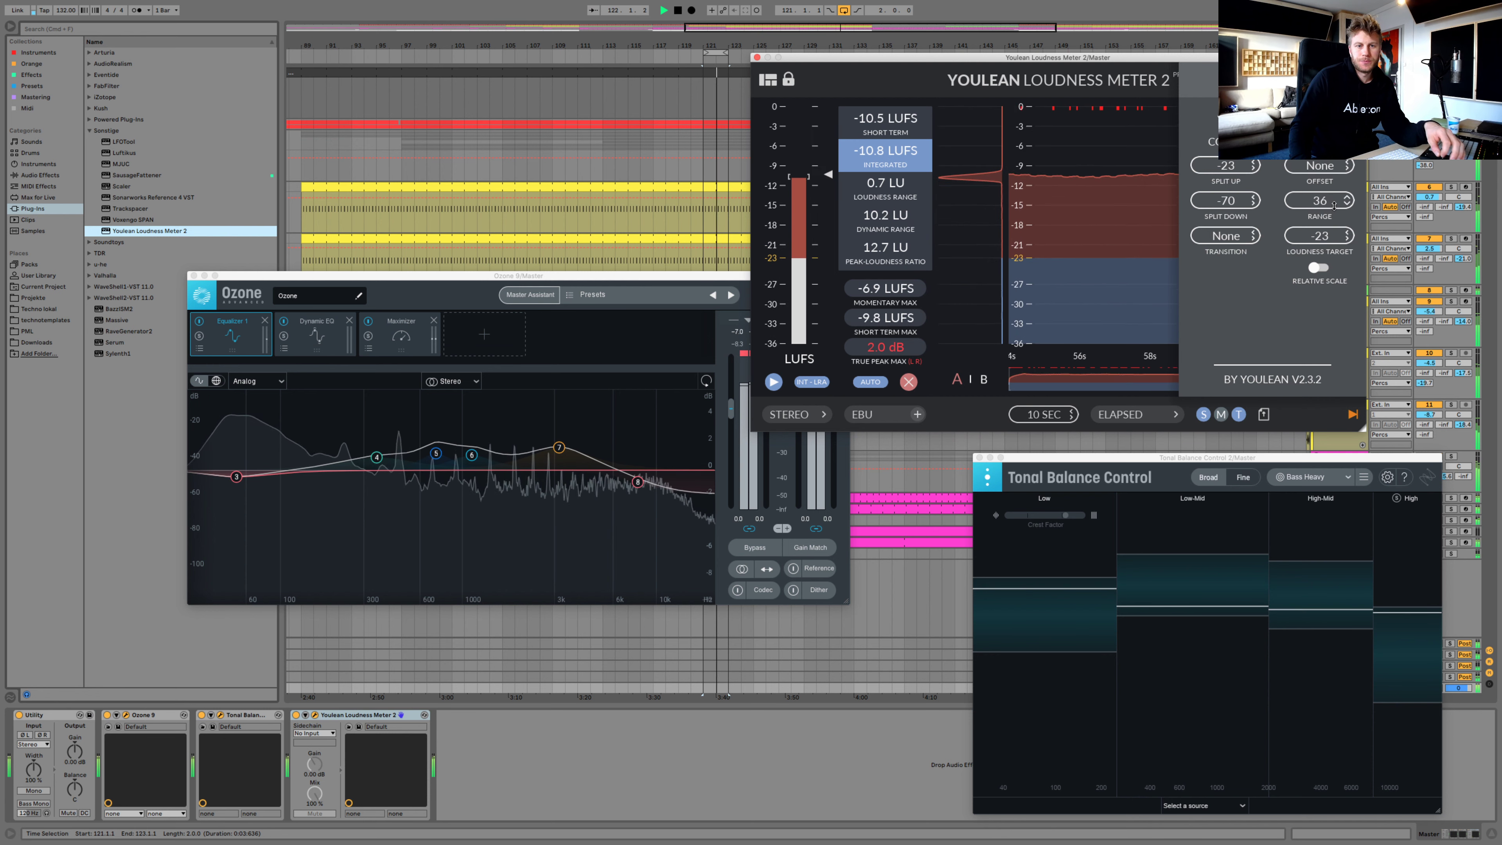
pyautogui.scroll(-2, 1335, 206)
pyautogui.scroll(4, 1214, 166)
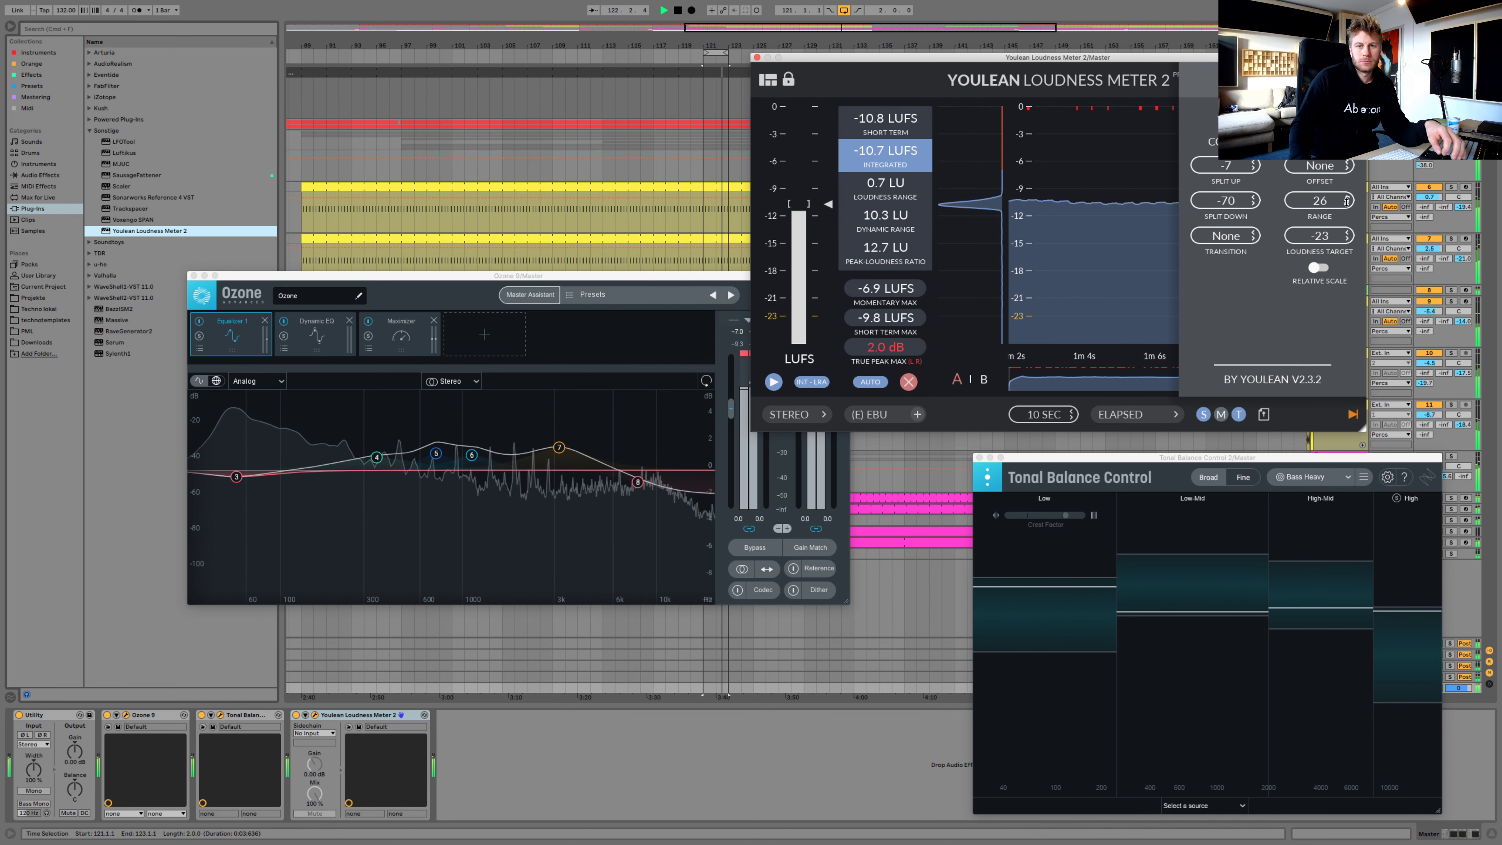
pyautogui.scroll(-6, 1347, 201)
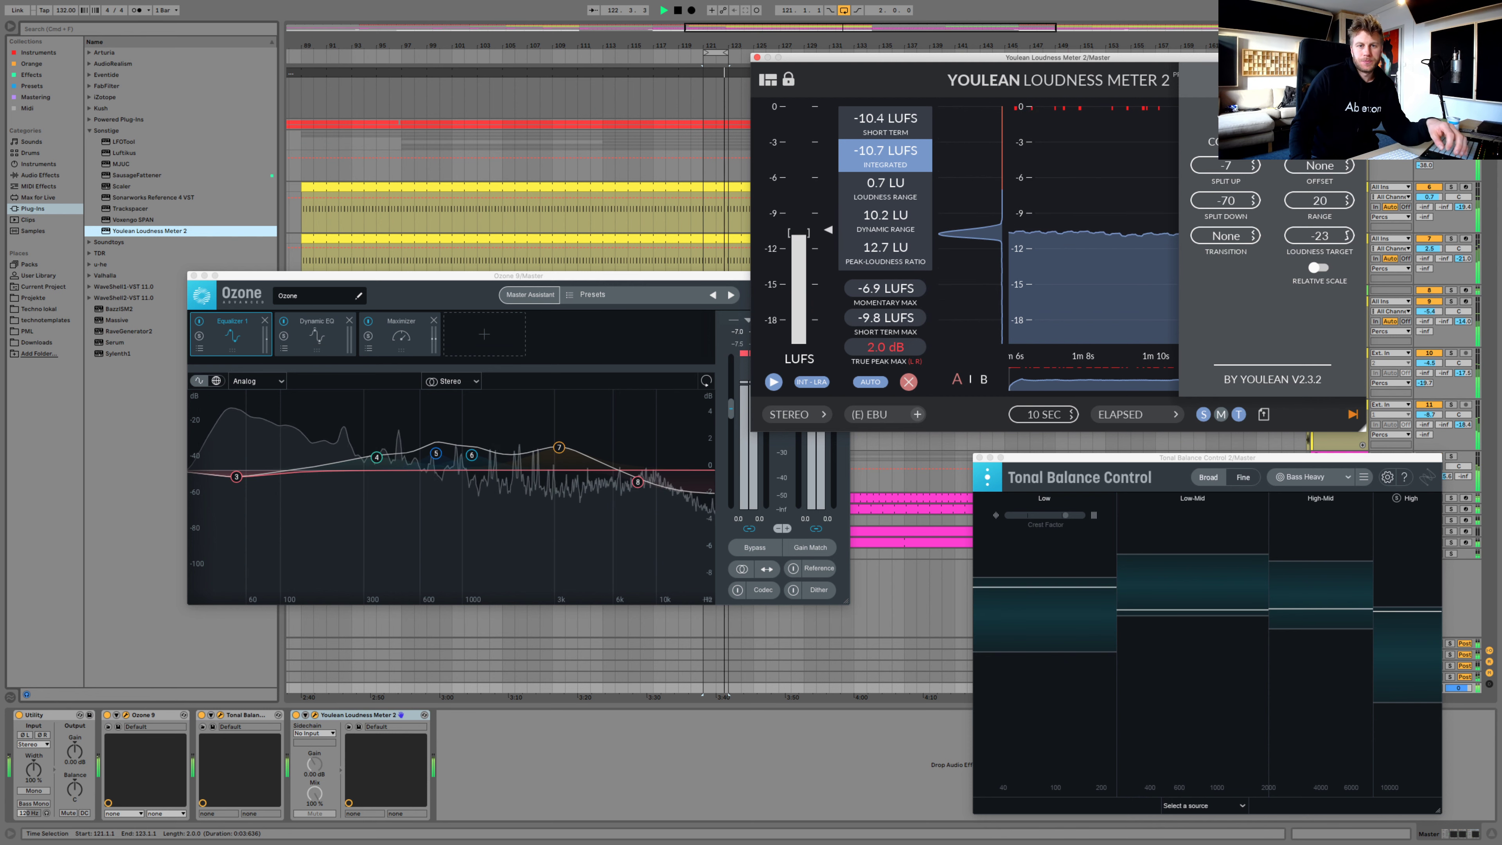
pyautogui.click(1349, 80)
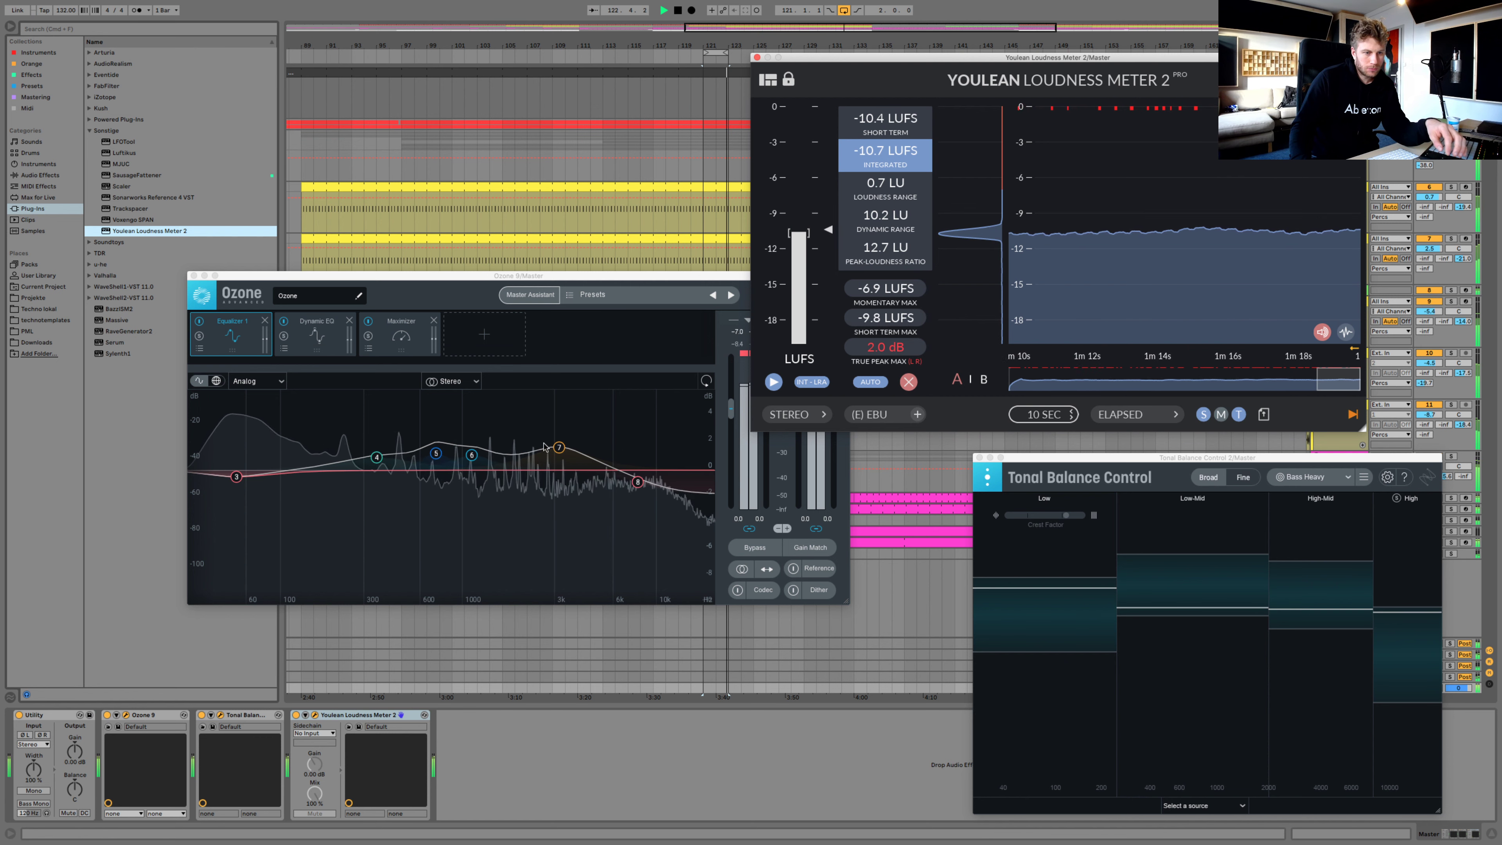
# Remove bell band 5 from Equalizer 1 and shift band 7 to 2881 Hz at 1.6 dB, keeping band 6 enabled
pyautogui.click(437, 457)
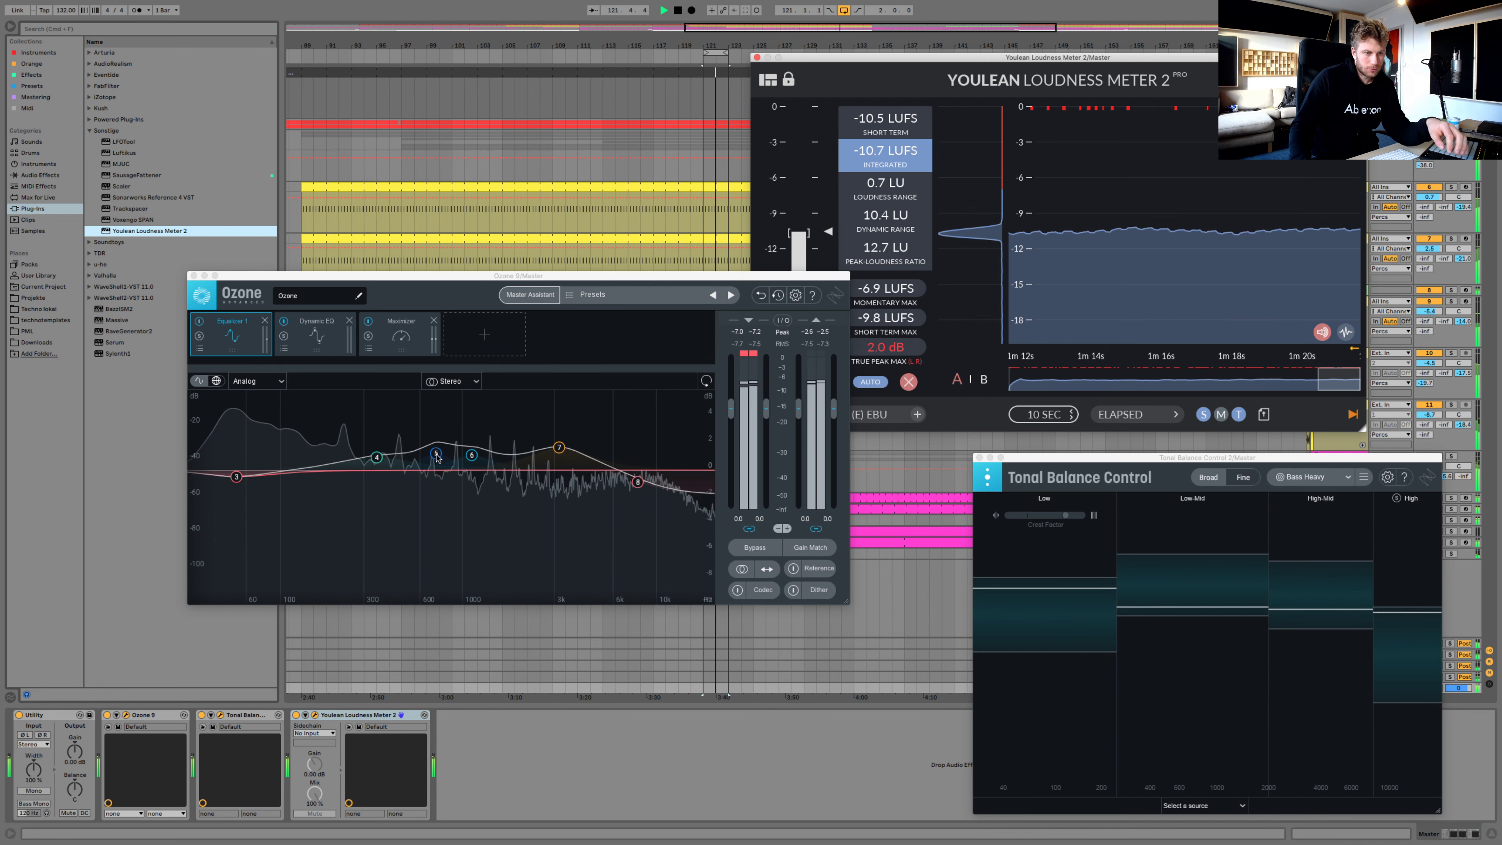
pyautogui.moveTo(437, 461); pyautogui.dragTo(473, 457)
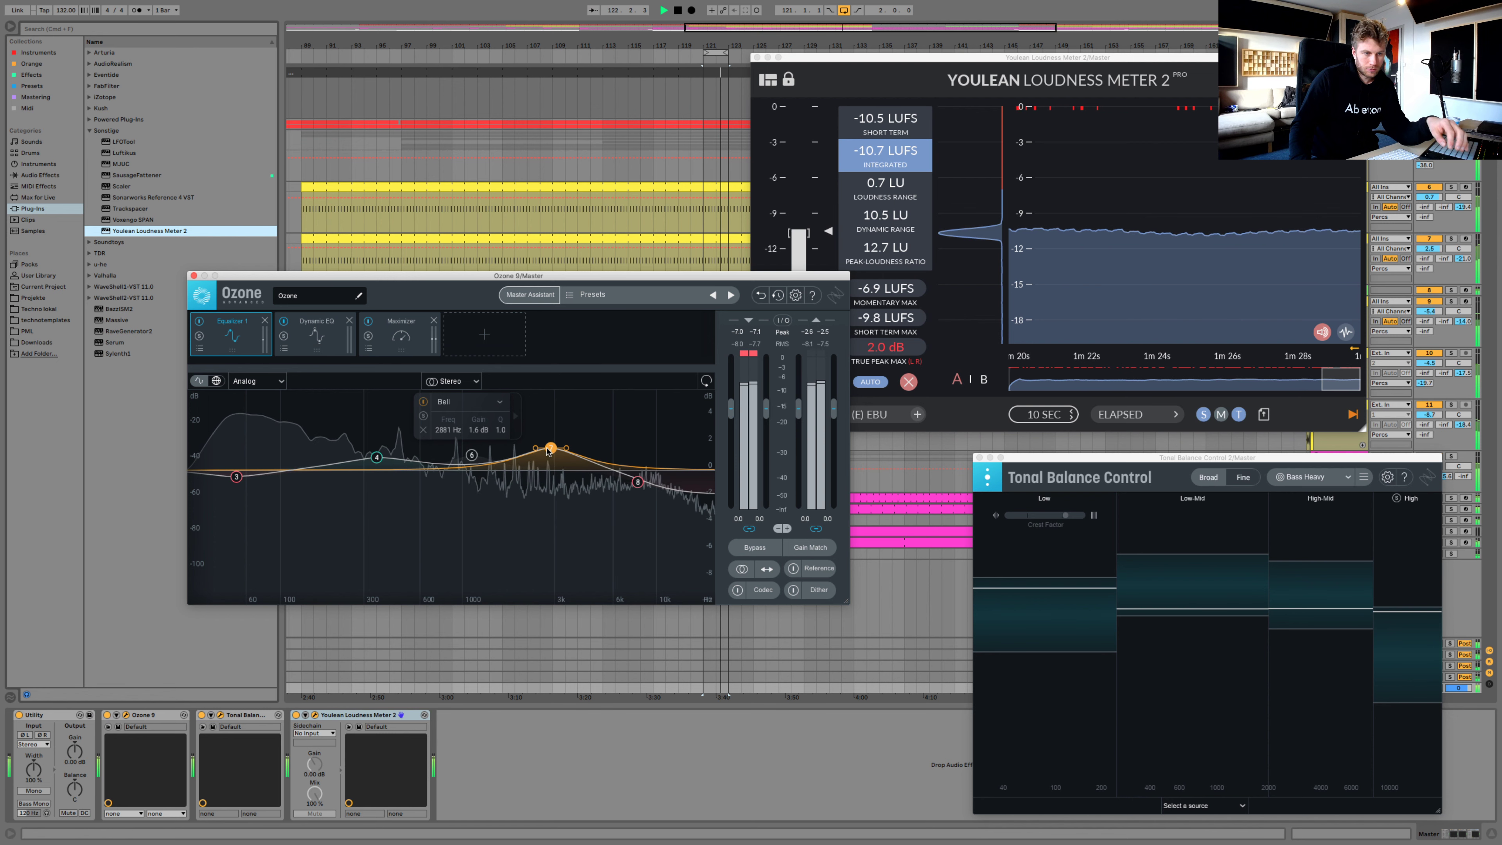
pyautogui.click(346, 402)
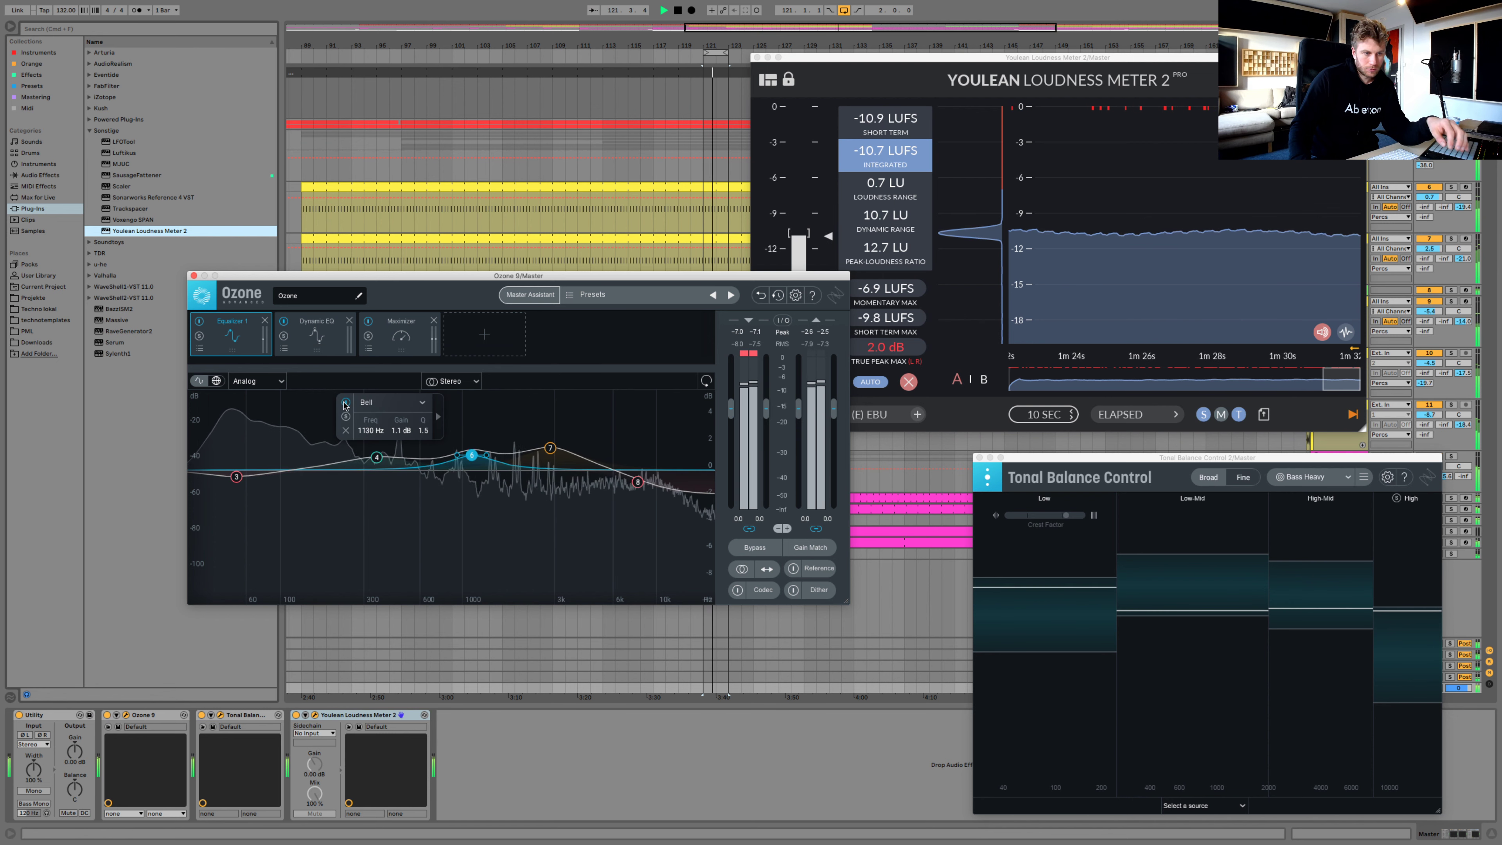
# Compare the looped mix with the revised Equalizer 1 curve bypassed and active
pyautogui.click(200, 321)
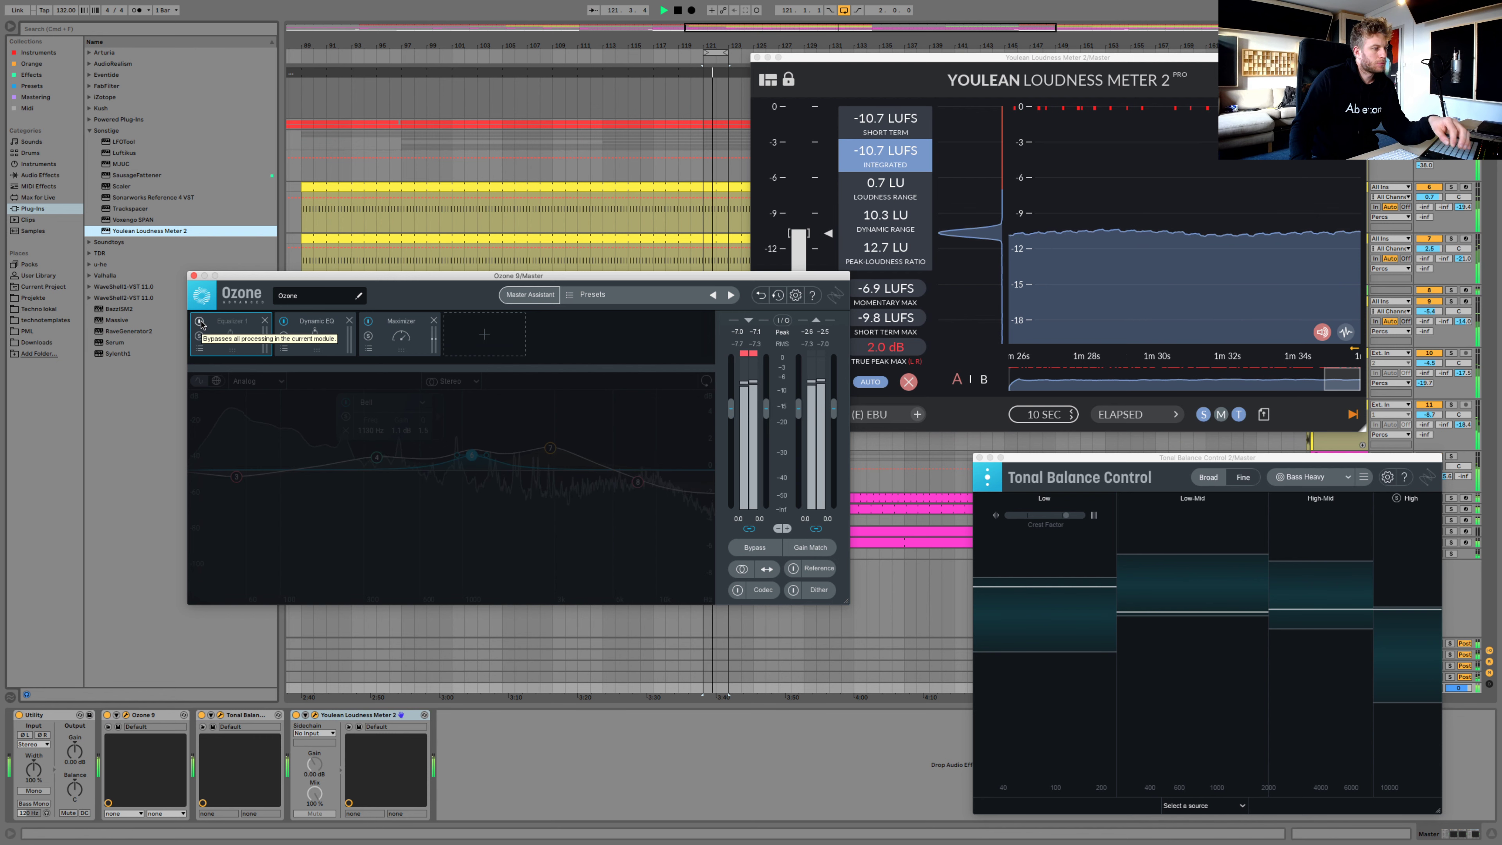
pyautogui.click(200, 322)
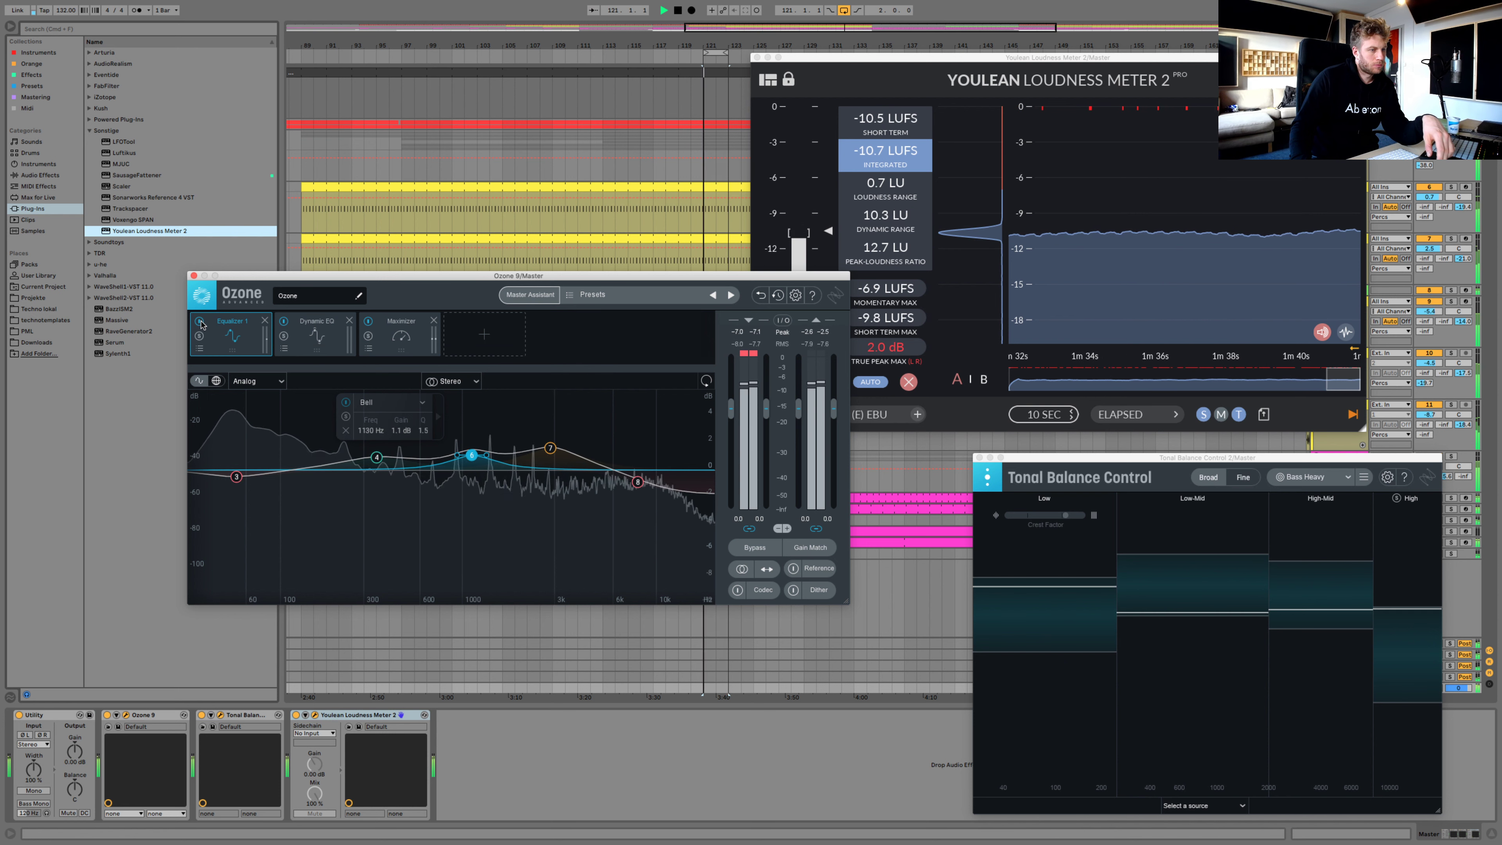
pyautogui.click(200, 321)
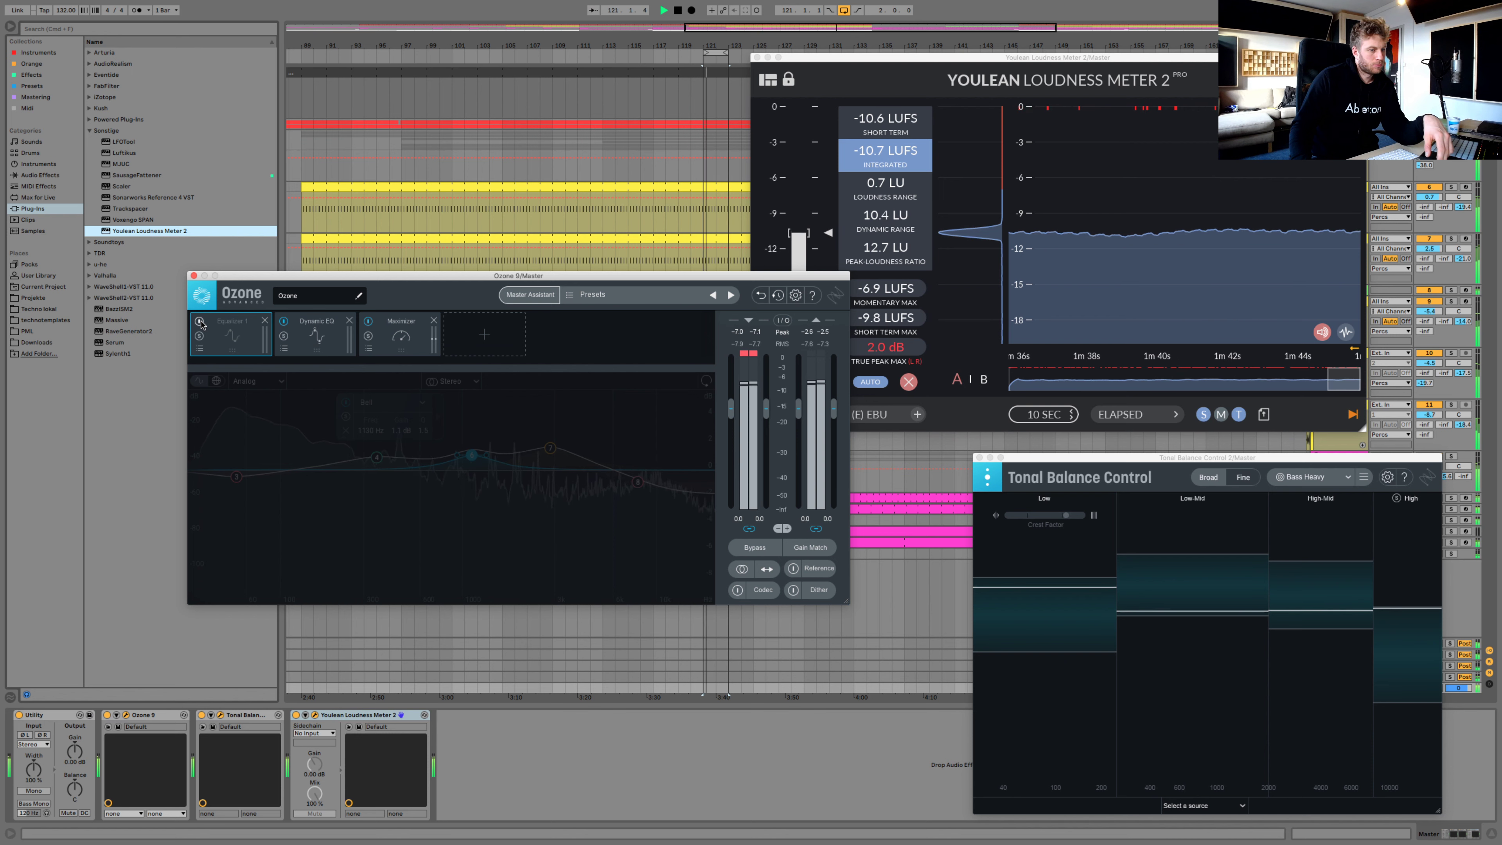
pyautogui.click(200, 321)
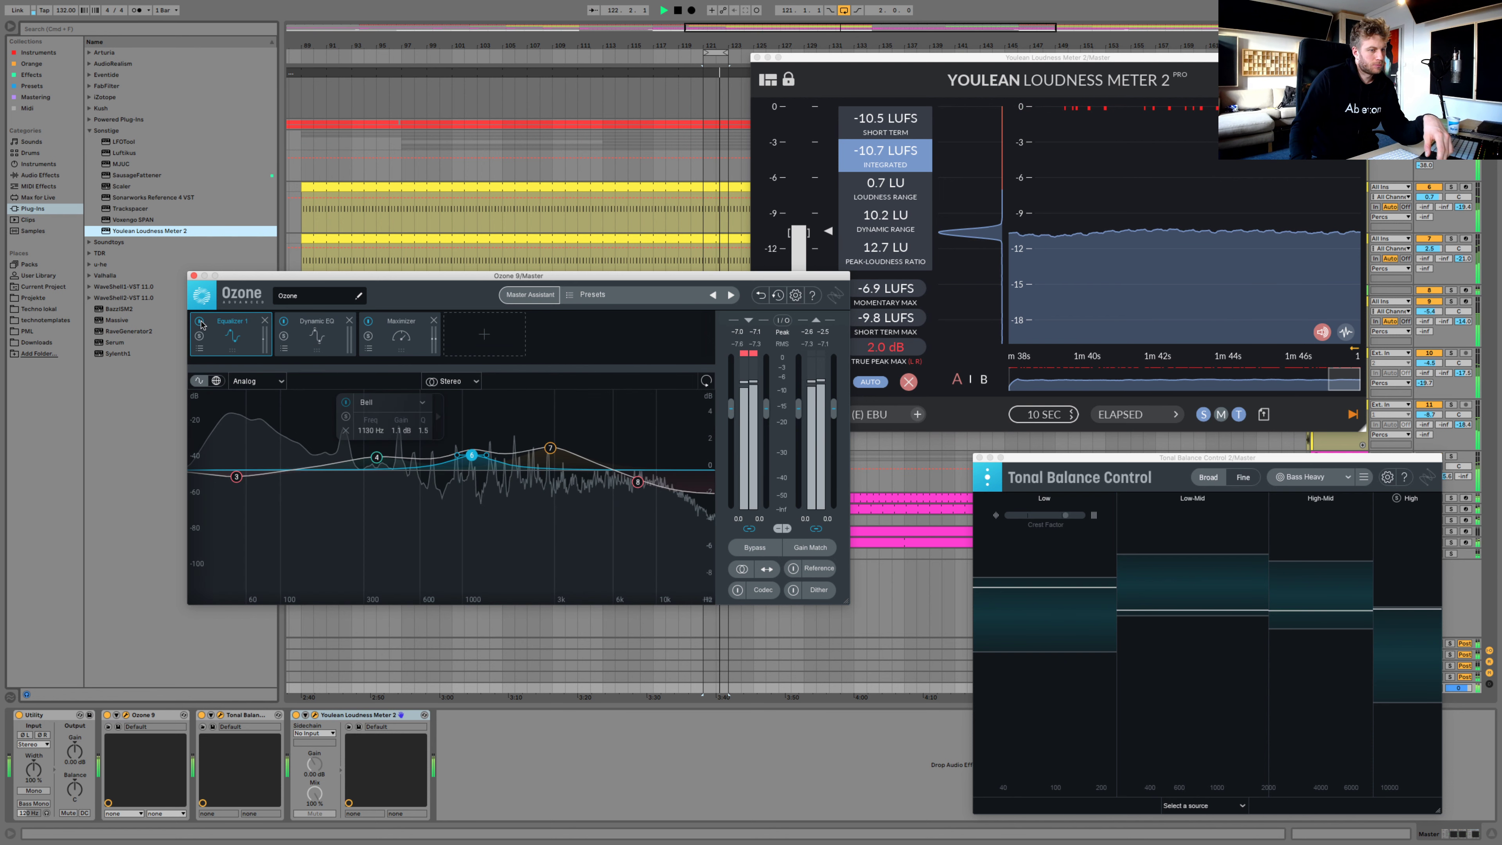
# Set Equalizer 1's band 6 to 1123 Hz at 0.8 dB and choose the Umek Bas+Perc target in Tonal Balance Control
pyautogui.moveTo(473, 461); pyautogui.dragTo(471, 462)
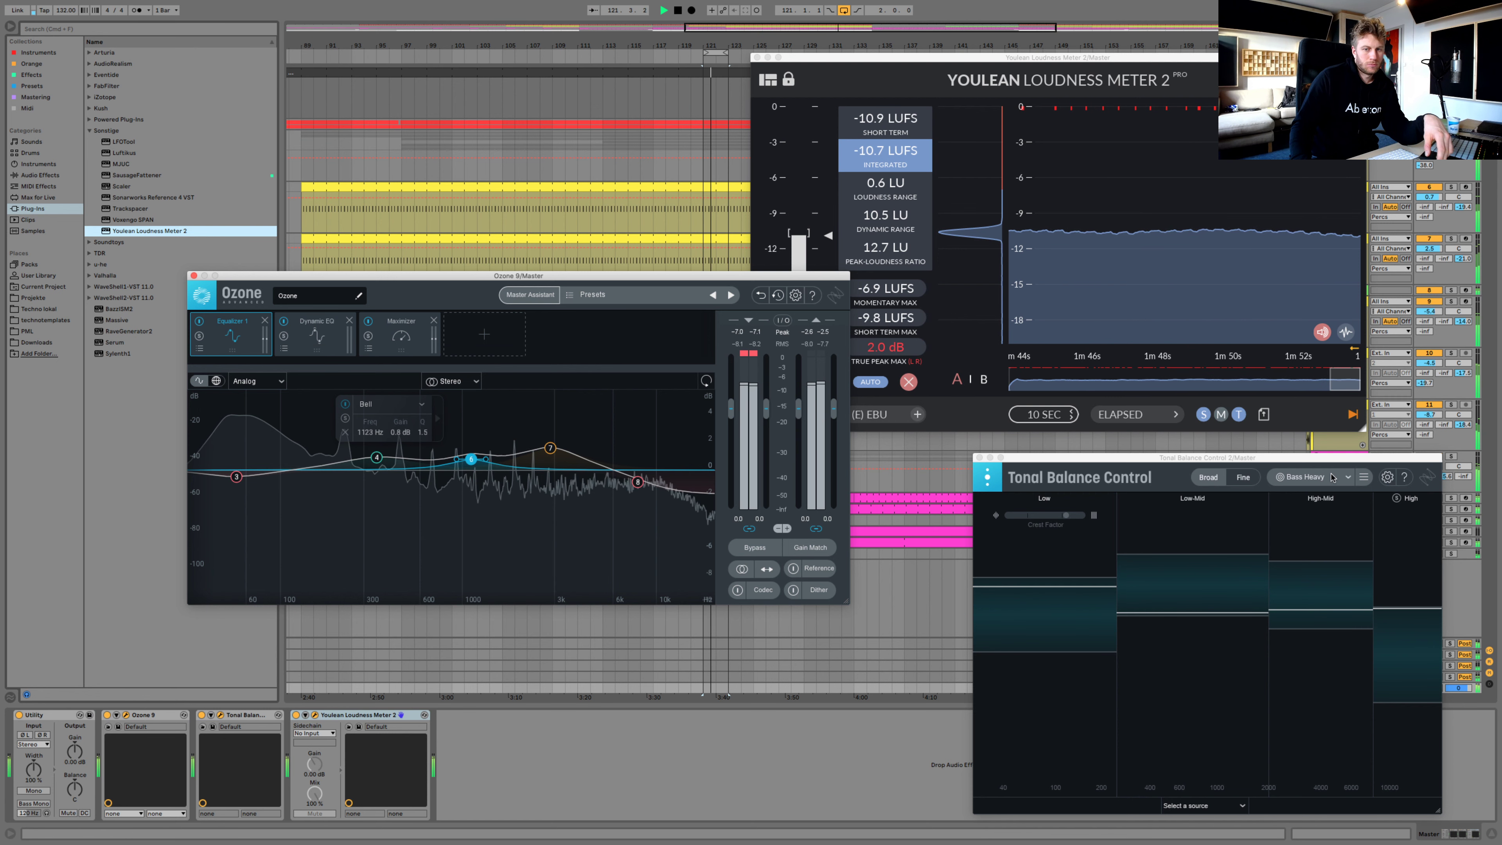
pyautogui.click(1311, 477)
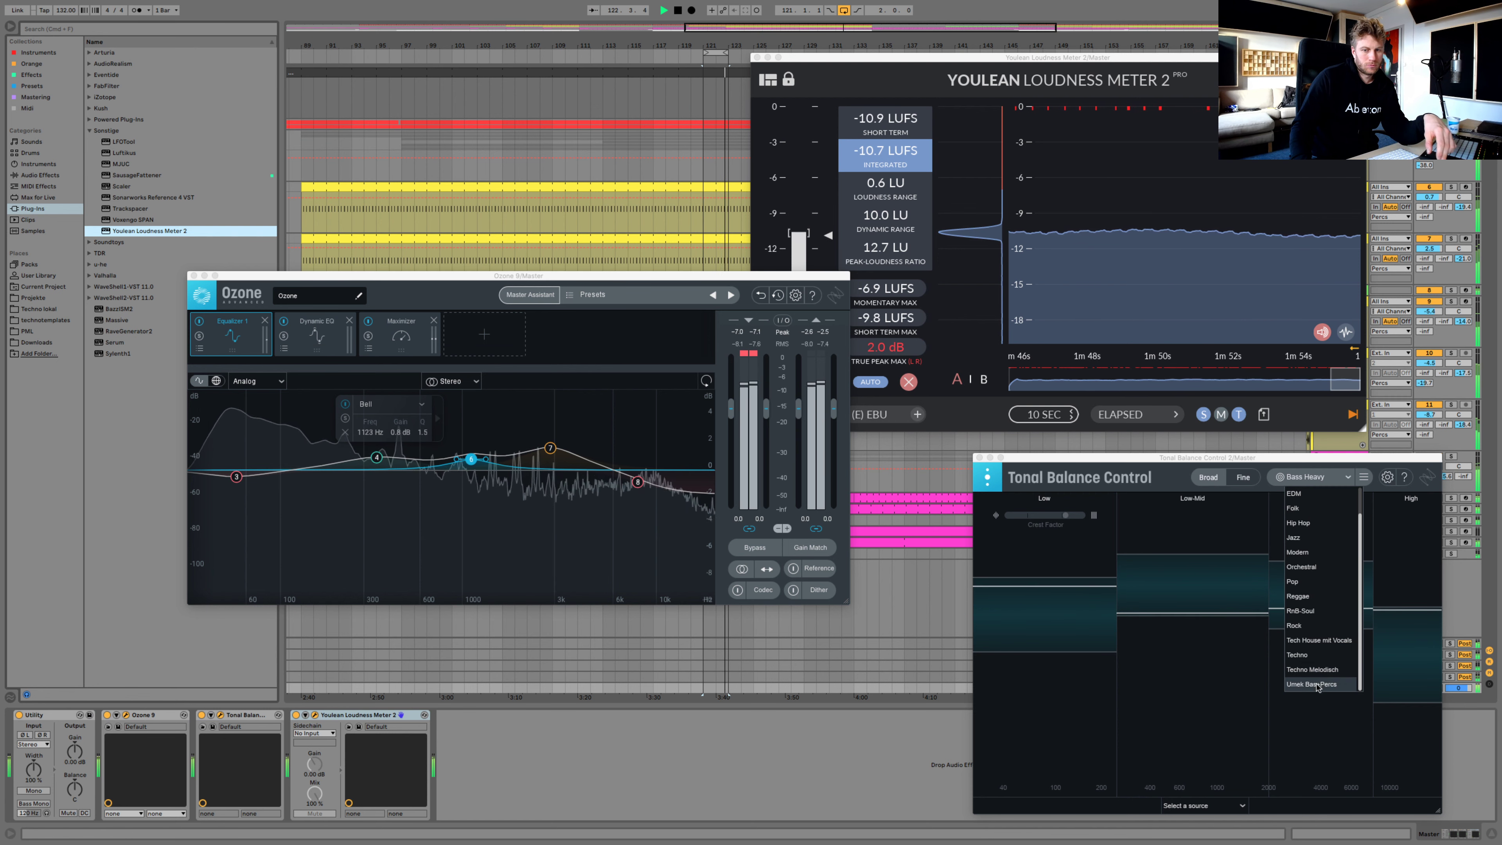
pyautogui.click(1313, 684)
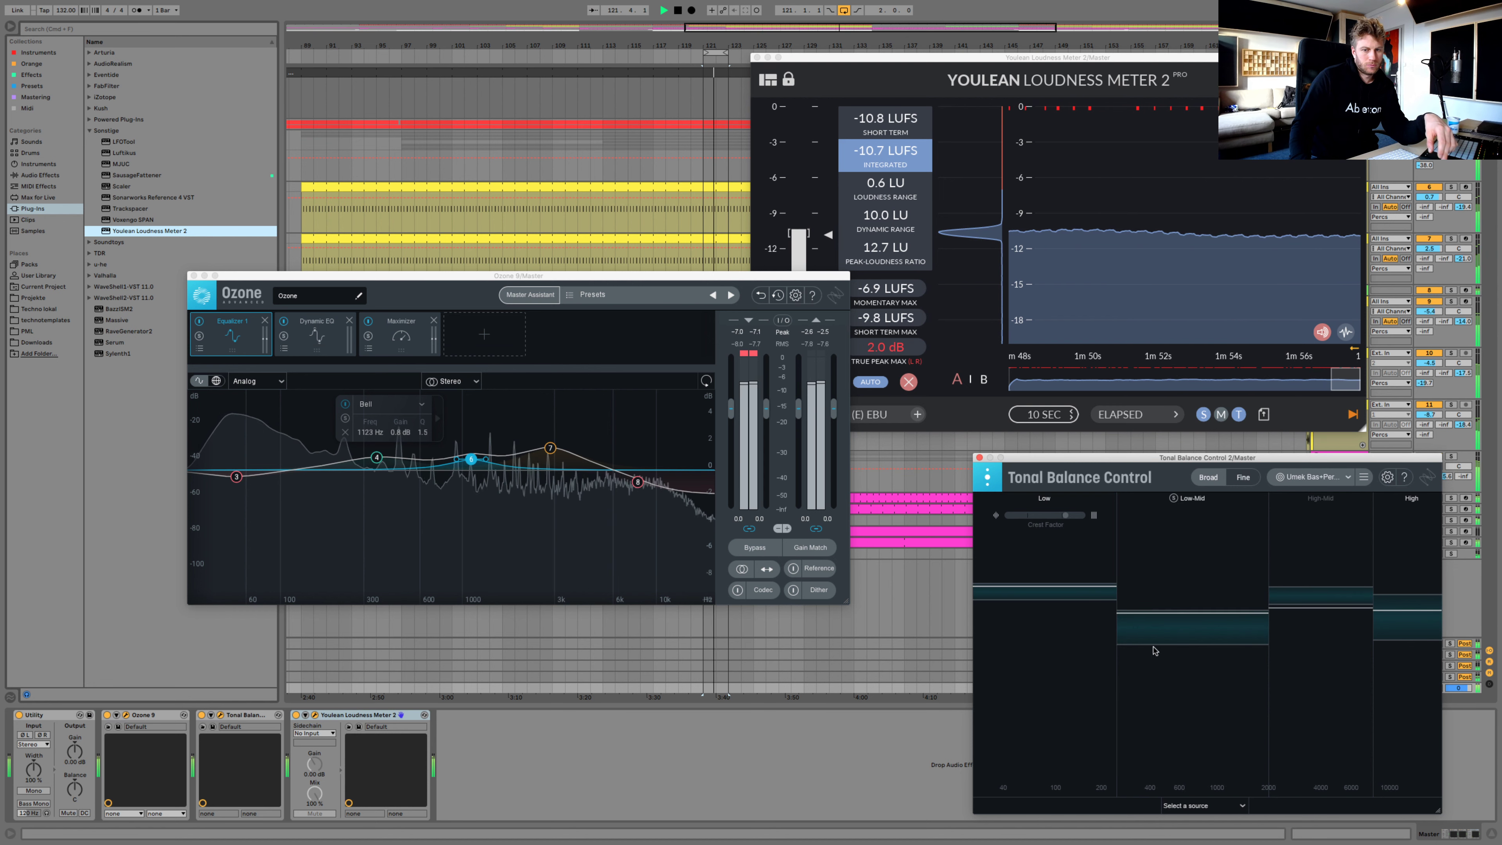
# Disable Equalizer 1's band 6 and the 355 Hz bell band 4
pyautogui.click(345, 404)
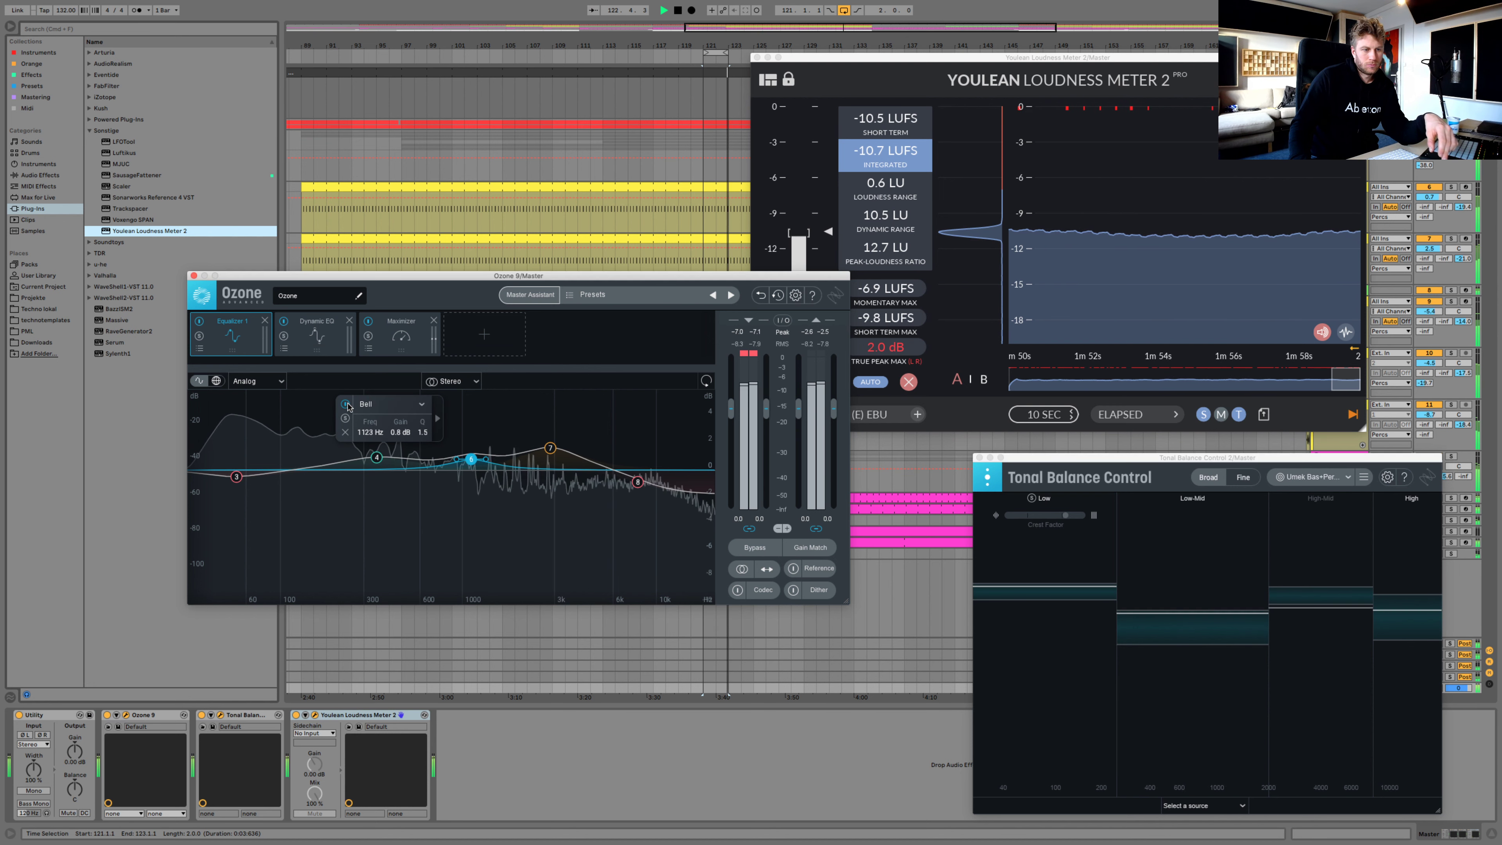
pyautogui.click(376, 458)
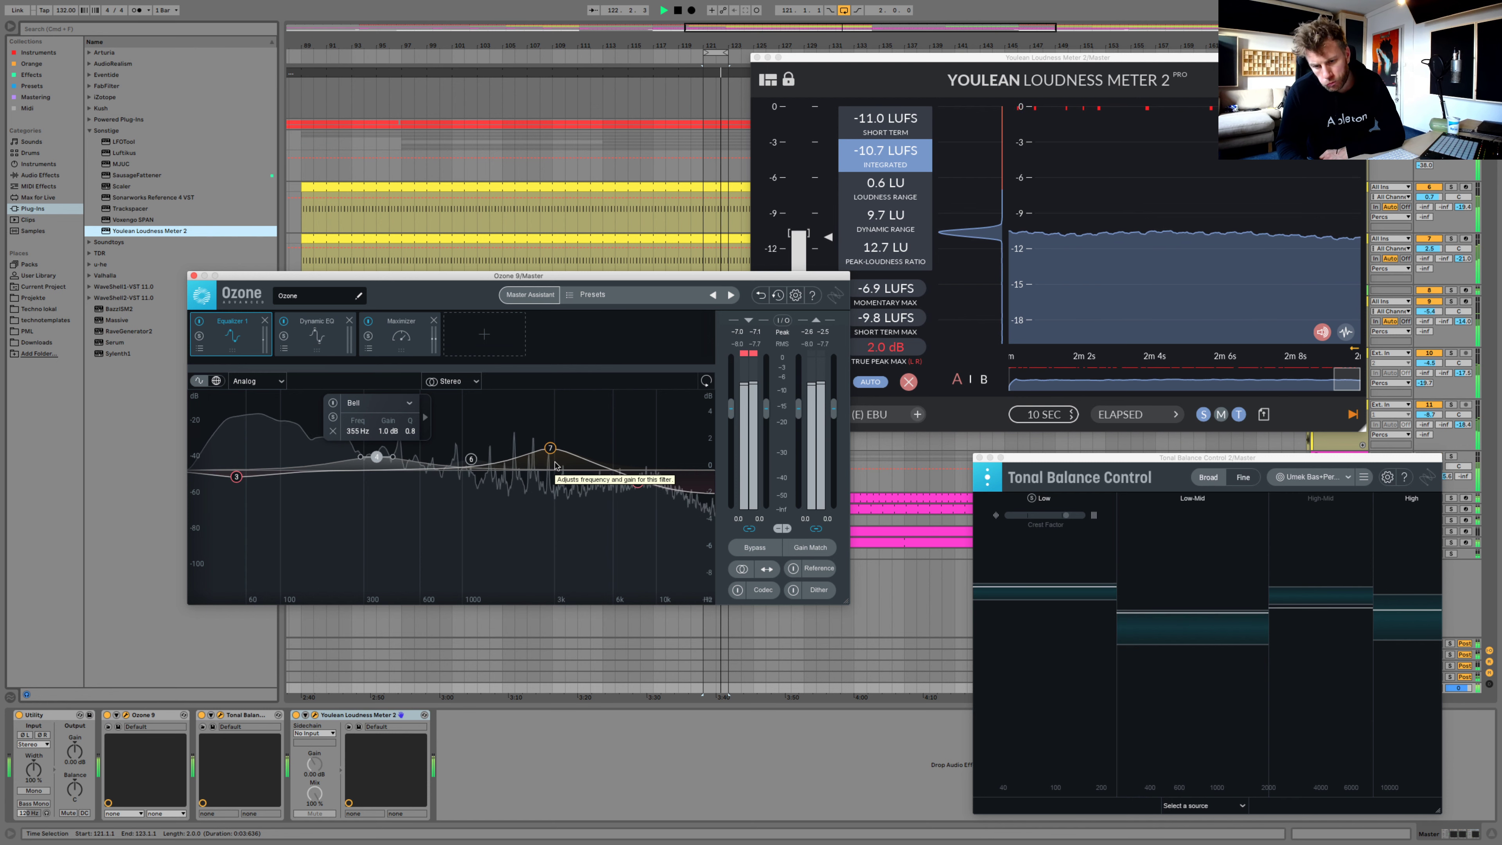
# Solo Equalizer 1's band 7 to hear its range and set it to 3110 Hz at 1.1 dB
pyautogui.click(550, 449)
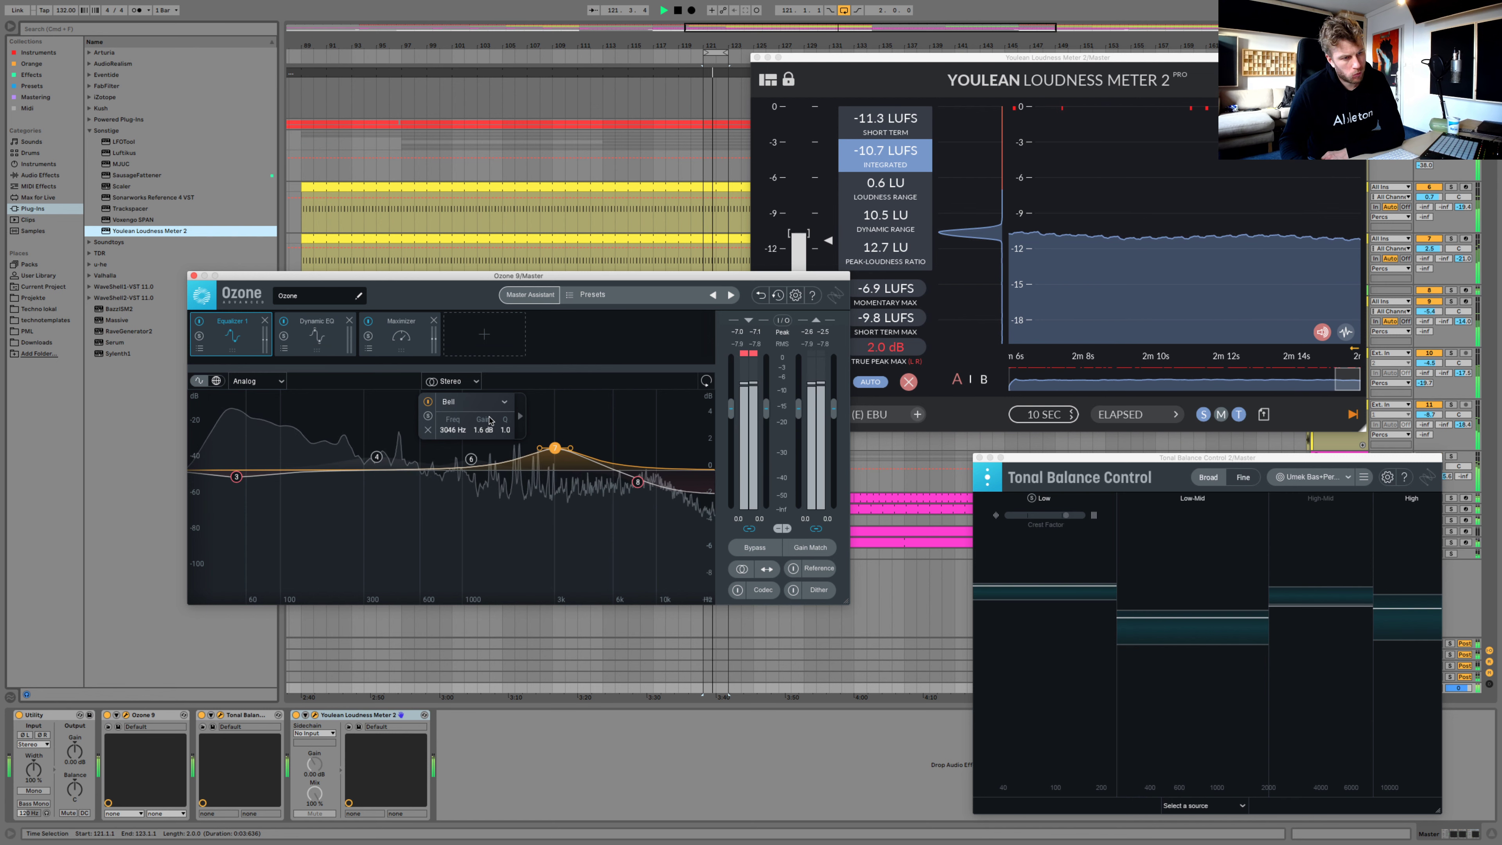
pyautogui.keyDown('alt'); pyautogui.click(553, 448); pyautogui.keyUp('alt')
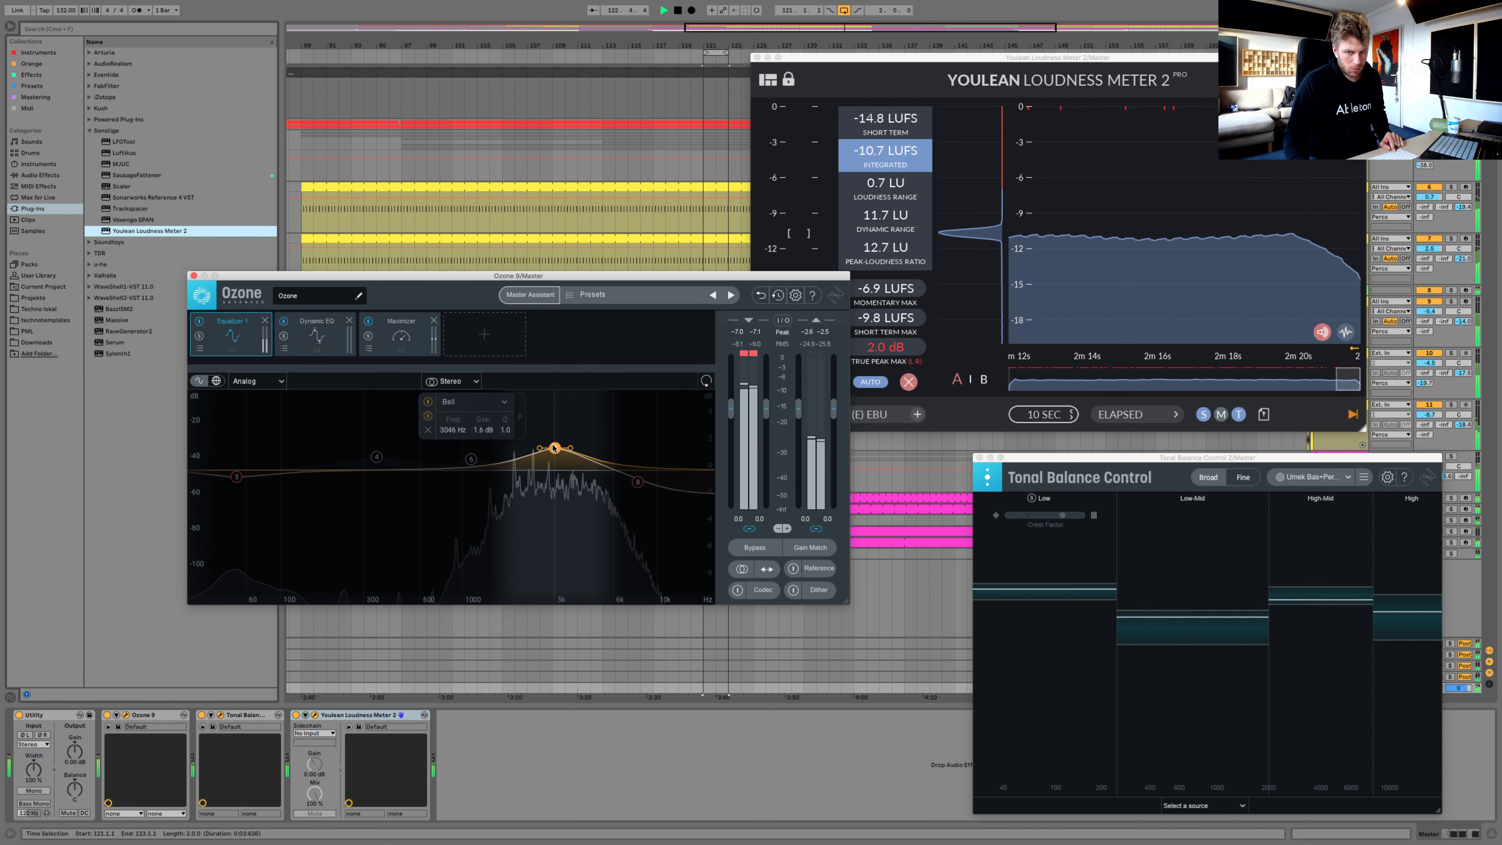
pyautogui.moveTo(553, 448); pyautogui.dragTo(557, 454)
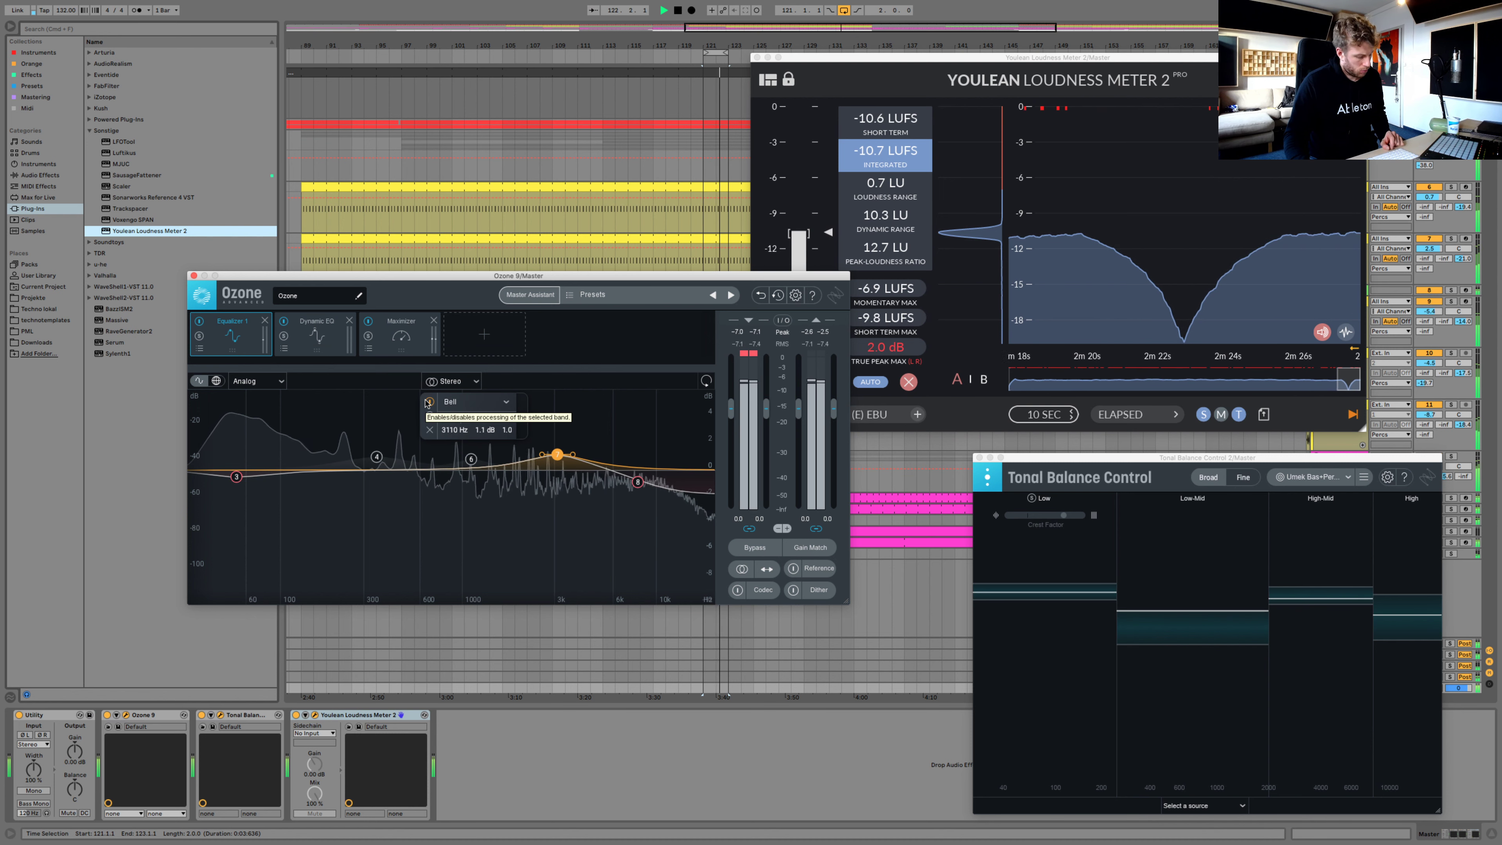
# Check the looped mix in mono with the Master's Utility and return it to stereo
pyautogui.press('m')
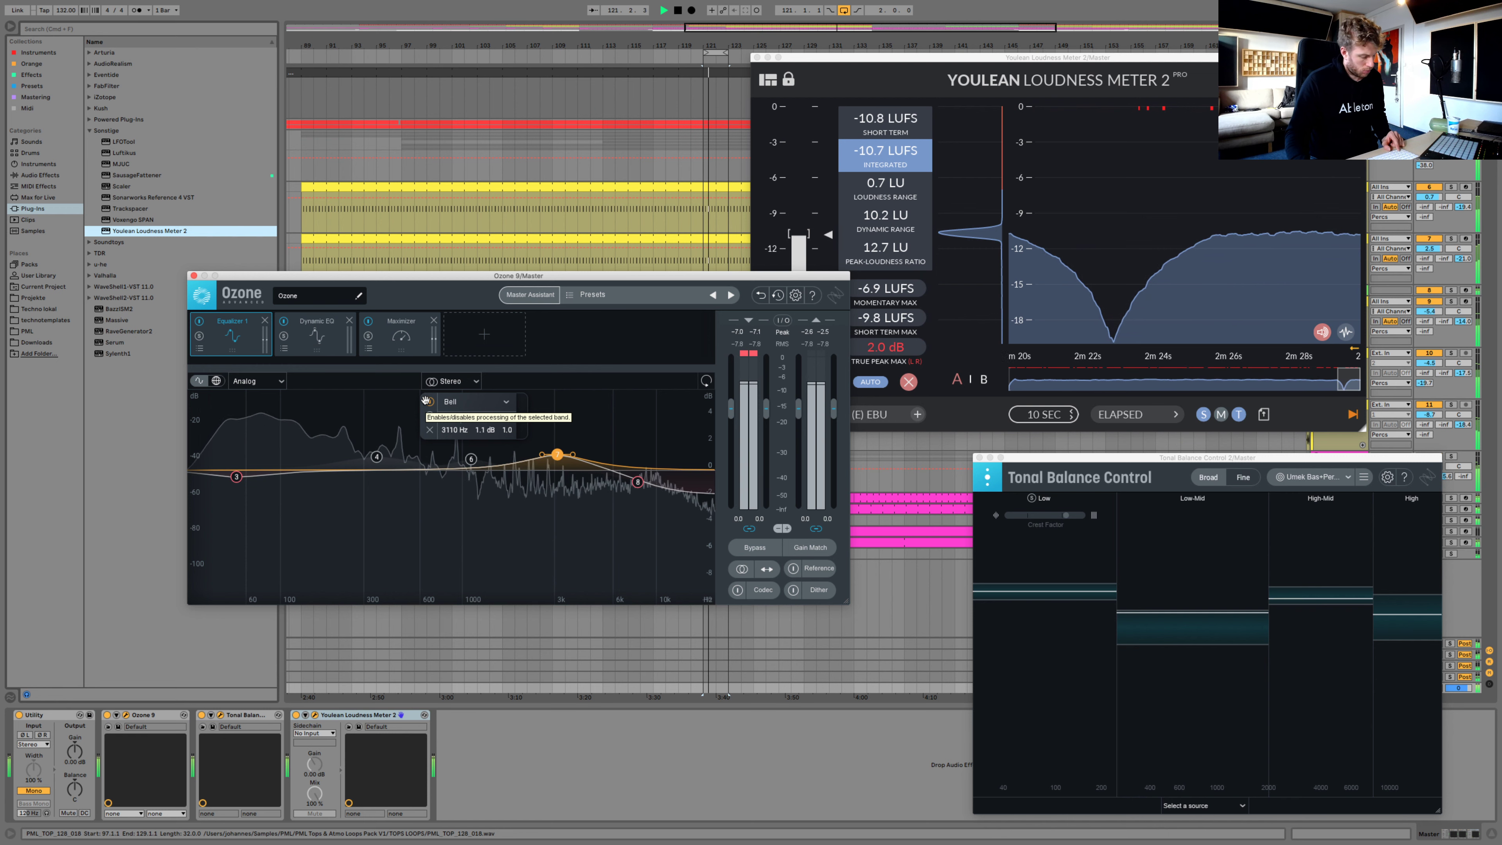
pyautogui.press('m')
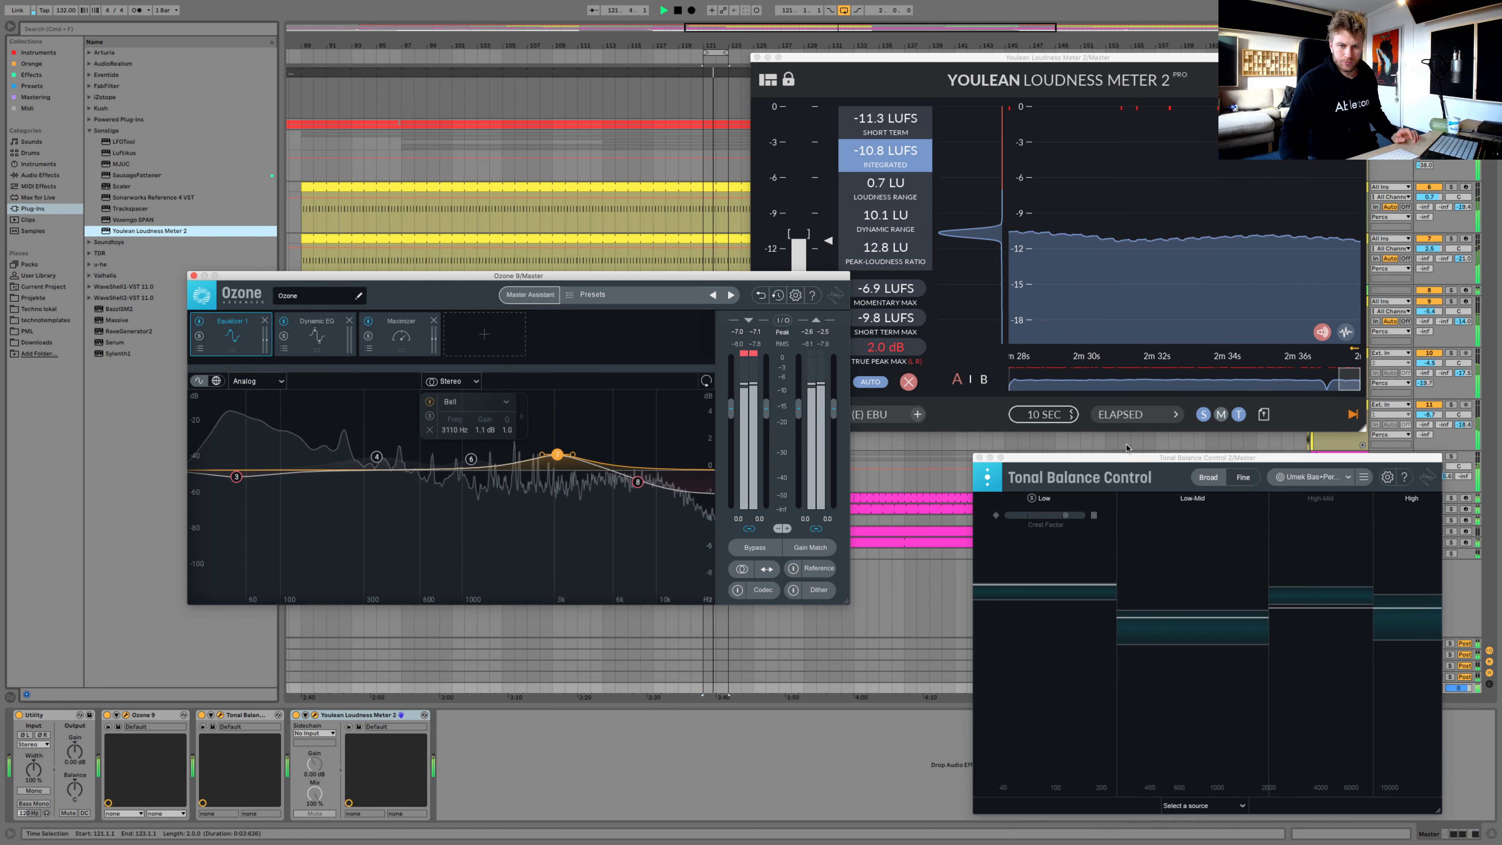
# Move the Tonal Balance Control window out of the way and add an Imager module to Ozone directly before the Maximizer
pyautogui.moveTo(1124, 457); pyautogui.dragTo(1, 405)
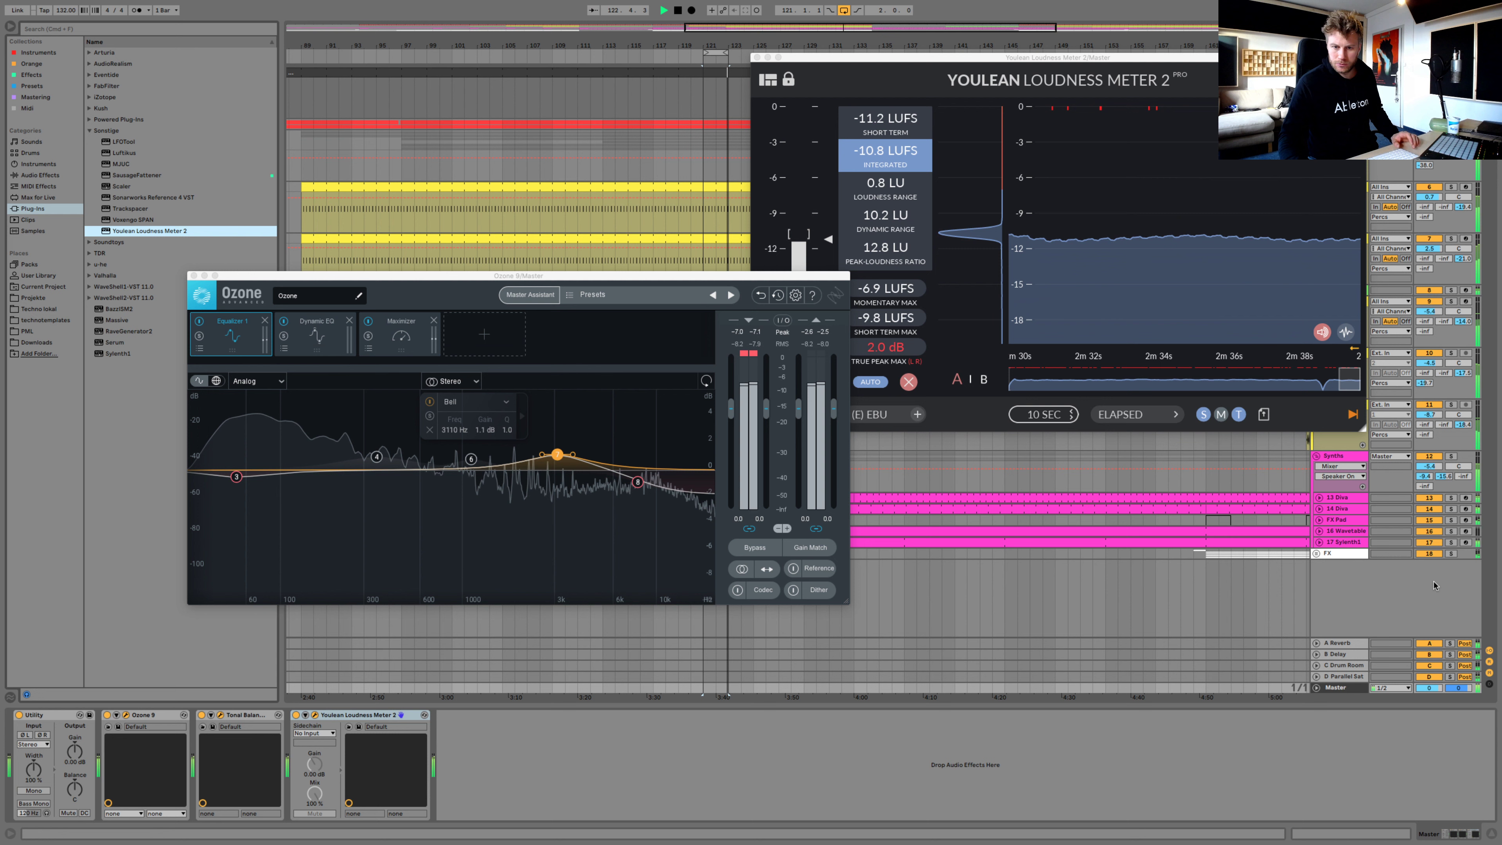
pyautogui.click(1258, 795)
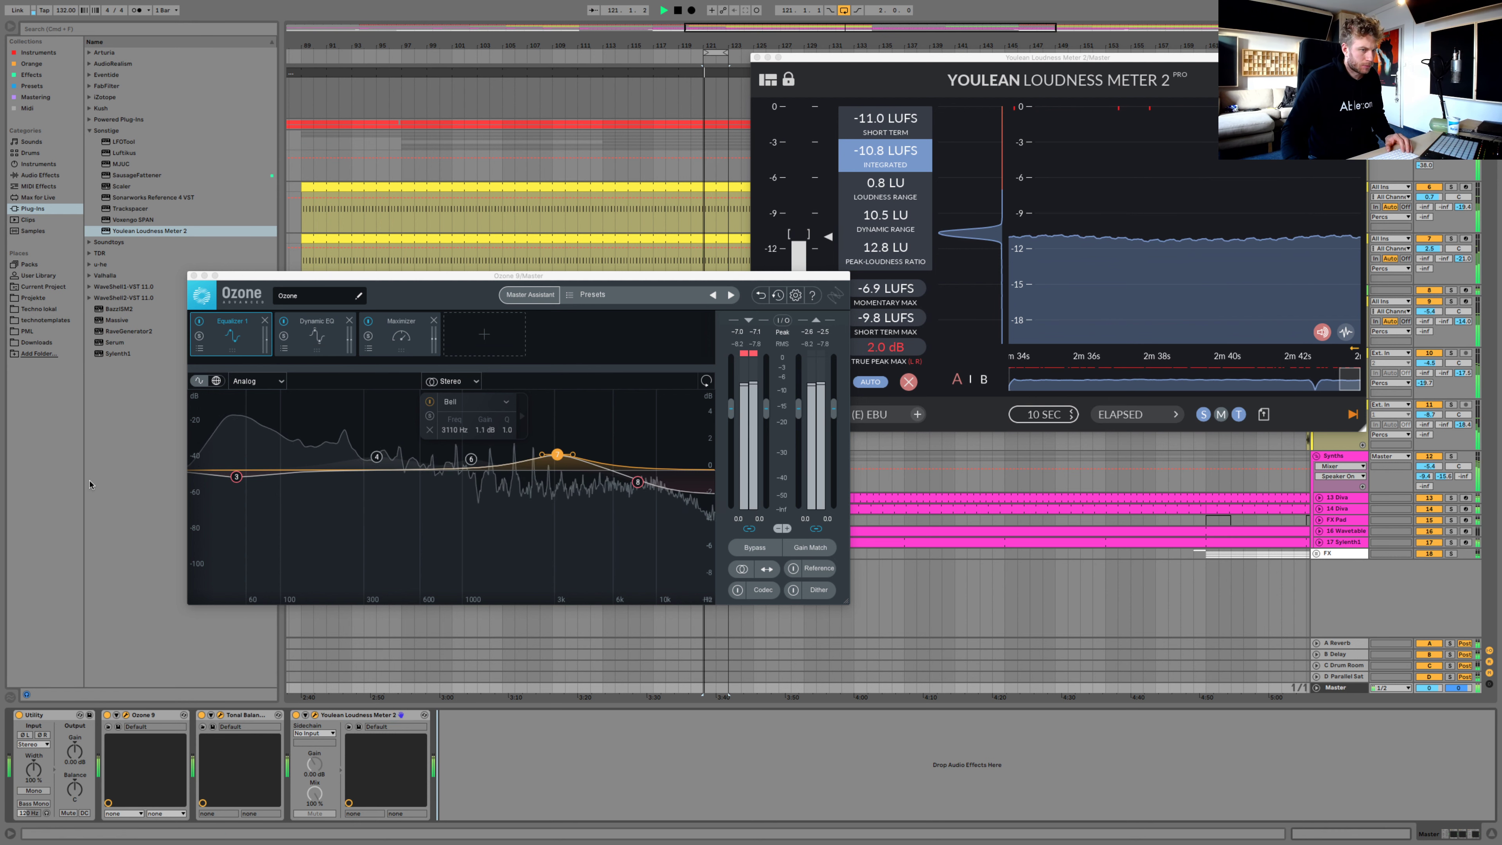
pyautogui.click(509, 334)
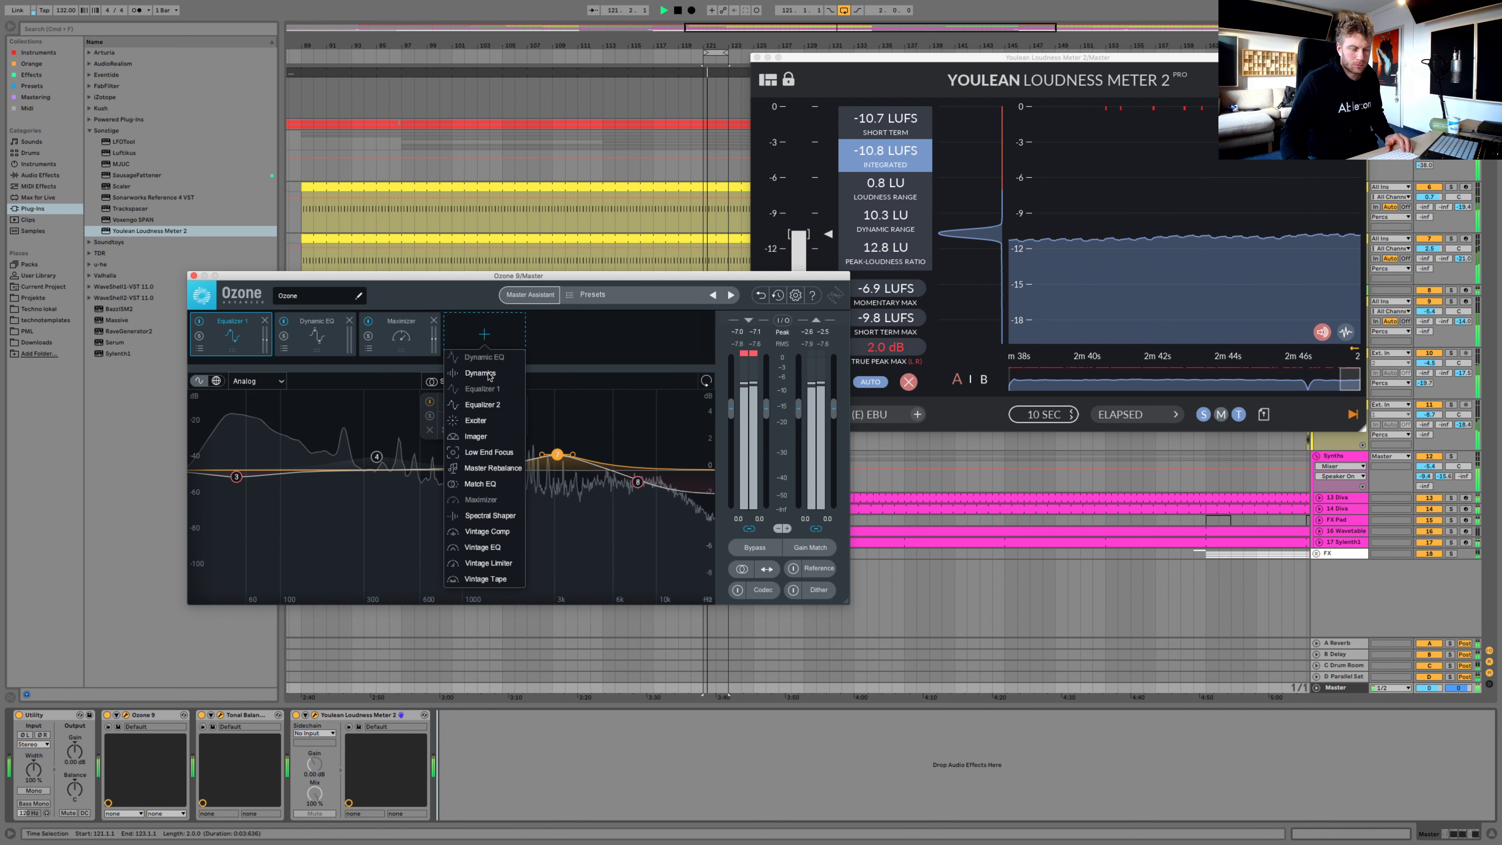
pyautogui.click(477, 438)
pyautogui.moveTo(455, 345)
pyautogui.mouseDown()
pyautogui.moveTo(349, 346)
pyautogui.moveTo(430, 347)
pyautogui.mouseUp()
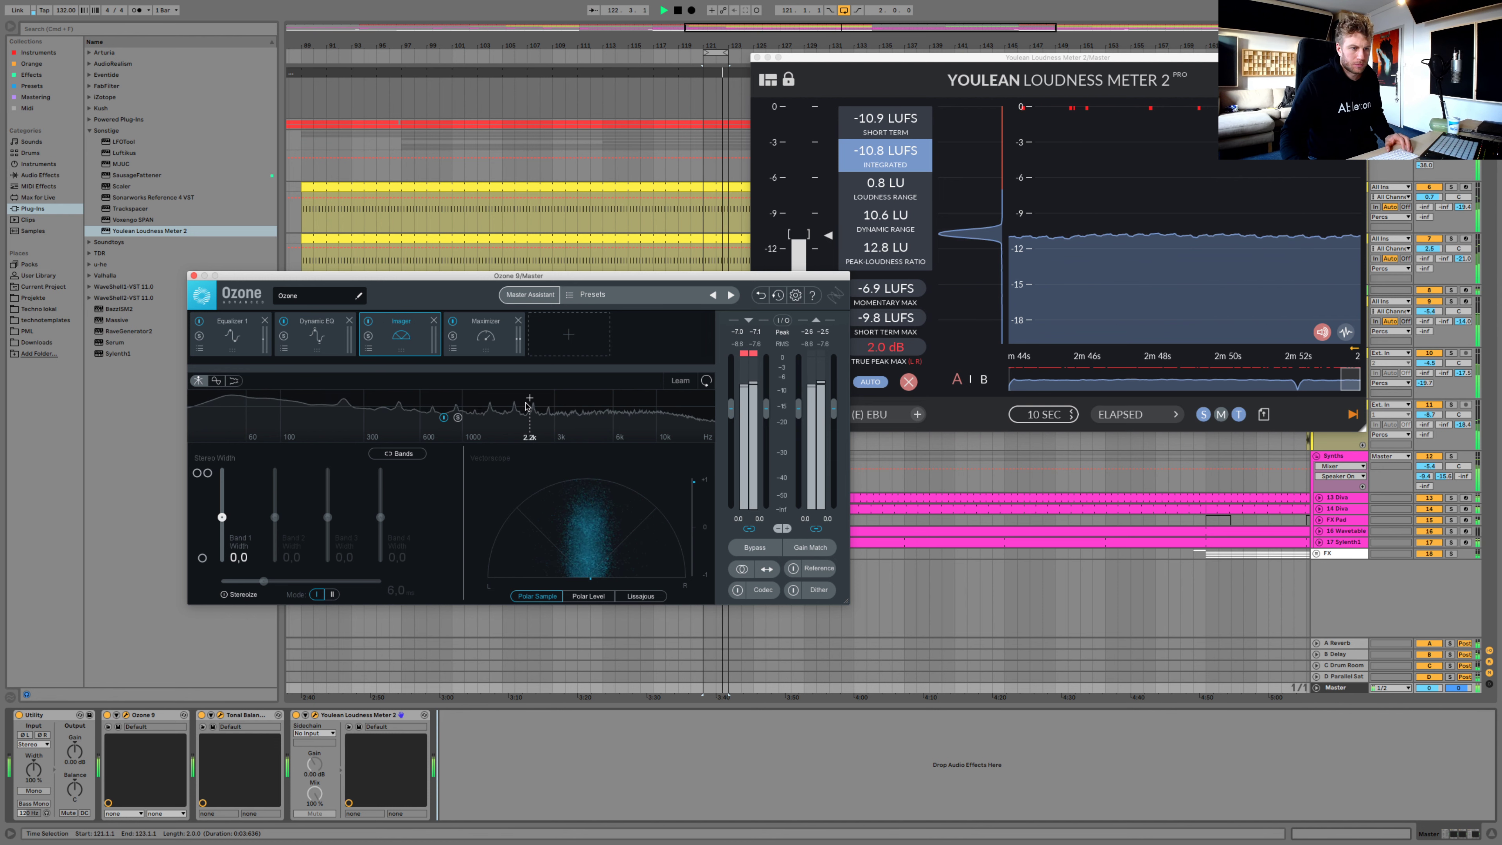
# Split the Imager into four bands with three crossovers and engage automatic crossover learning
pyautogui.click(318, 401)
pyautogui.click(431, 401)
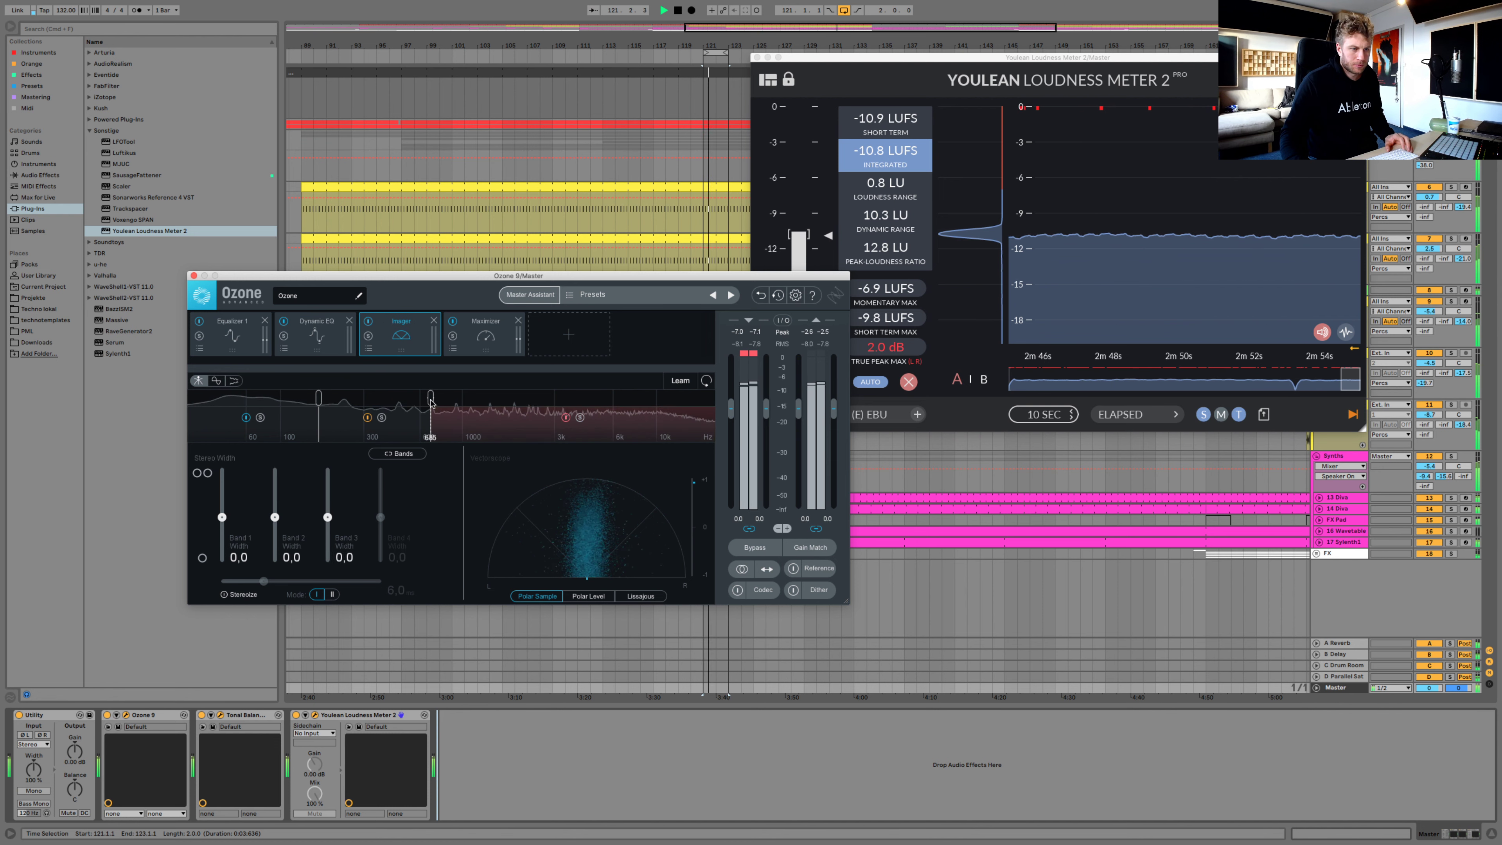
pyautogui.click(508, 400)
pyautogui.click(683, 382)
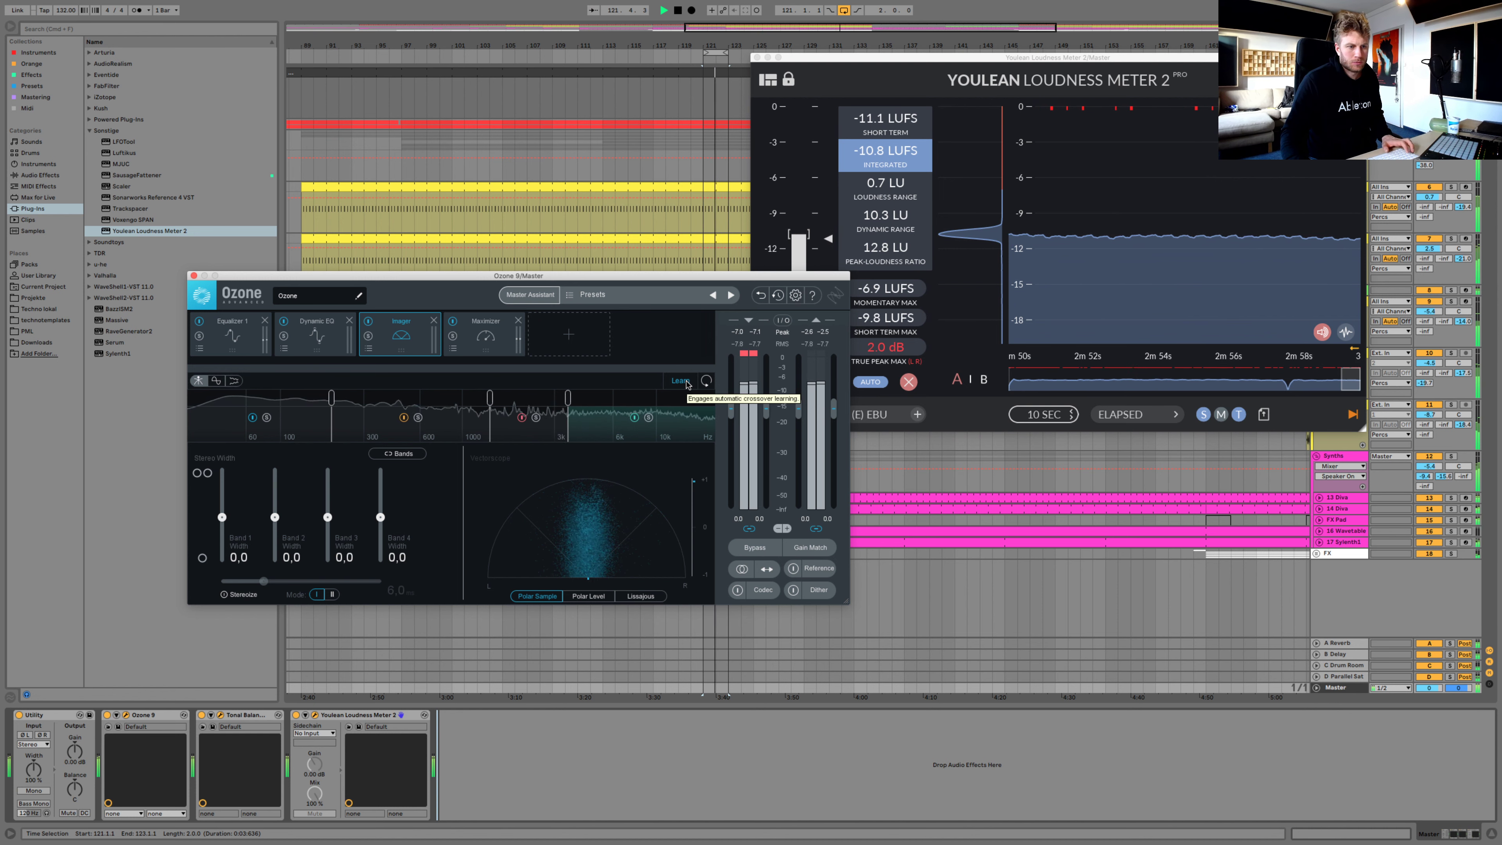
# Nudge the Imager's middle crossover lower and raise its highest crossover to about 6 kHz, soloing band 4 to hear its range
pyautogui.moveTo(490, 405); pyautogui.dragTo(483, 405)
pyautogui.moveTo(590, 403); pyautogui.dragTo(615, 403)
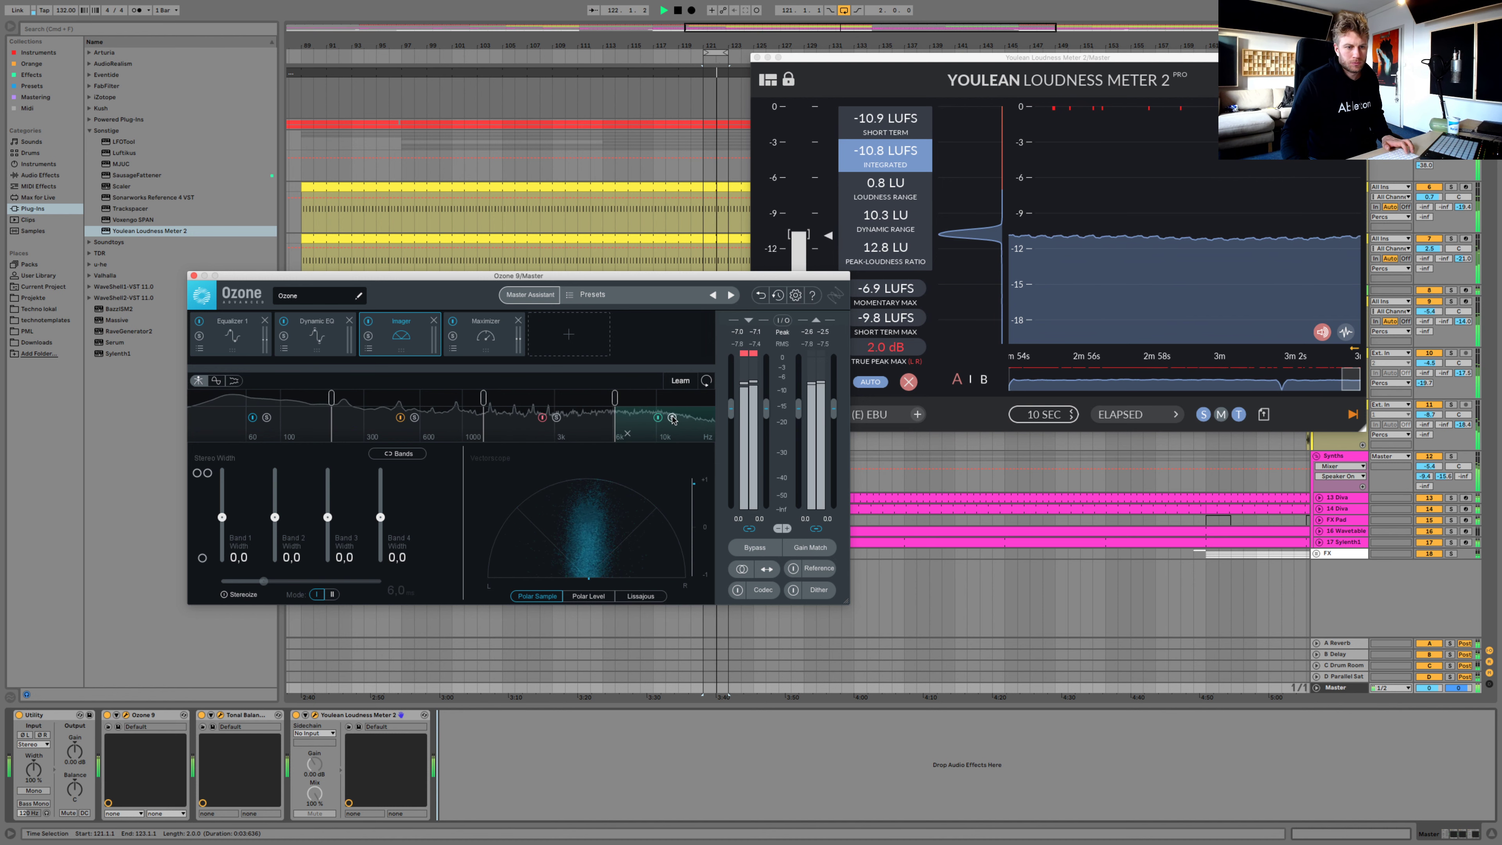
pyautogui.moveTo(616, 403); pyautogui.dragTo(601, 401)
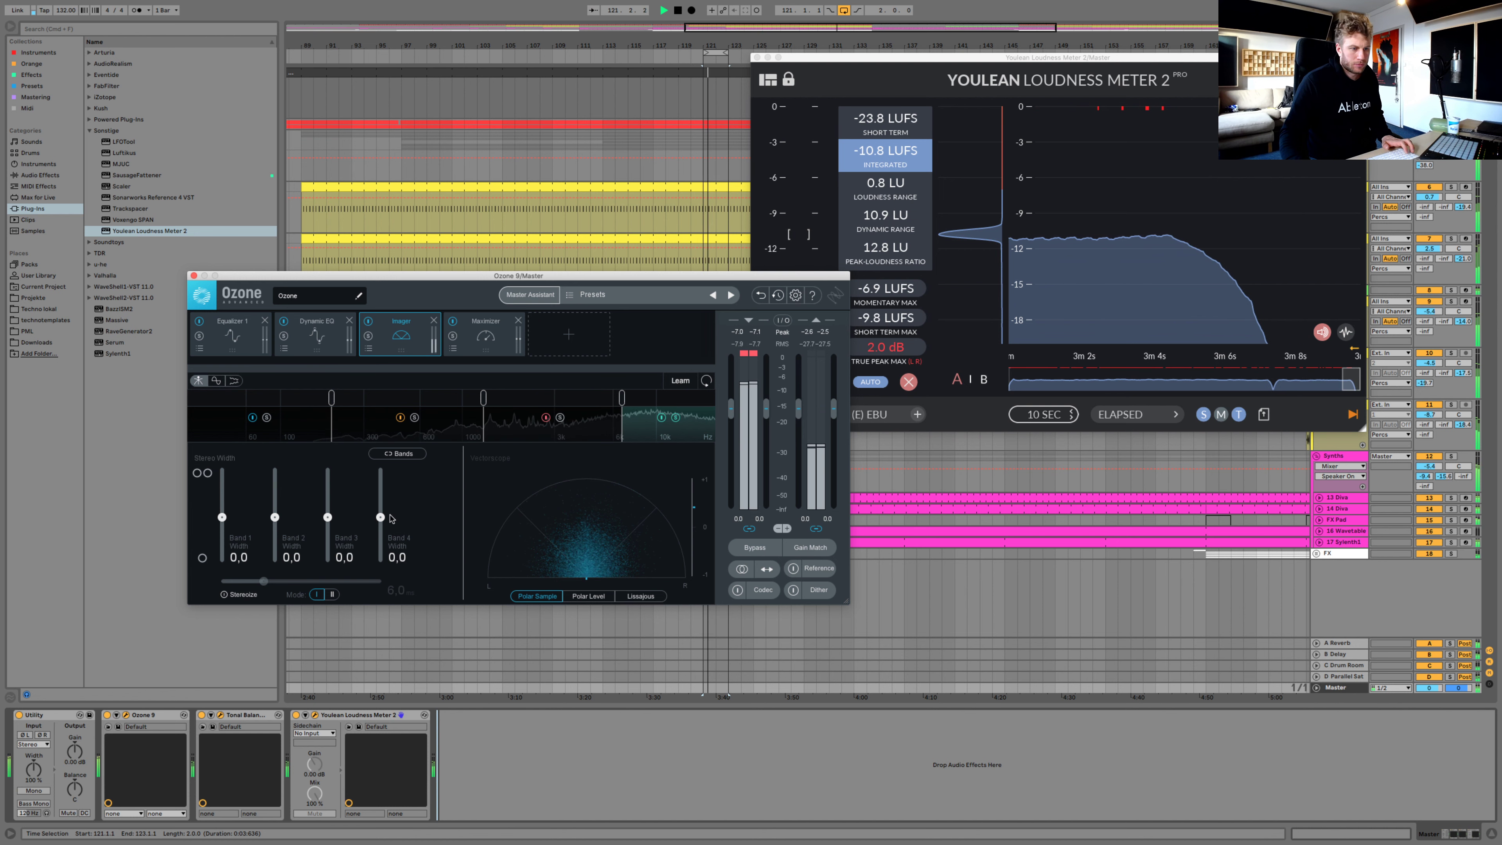
# Widen the Imager's band 4 to 53.0 and, with band 3 soloed, its width to 32.9
pyautogui.moveTo(380, 517)
pyautogui.mouseDown()
pyautogui.moveTo(381, 481)
pyautogui.moveTo(381, 495)
pyautogui.mouseUp()
pyautogui.click(561, 418)
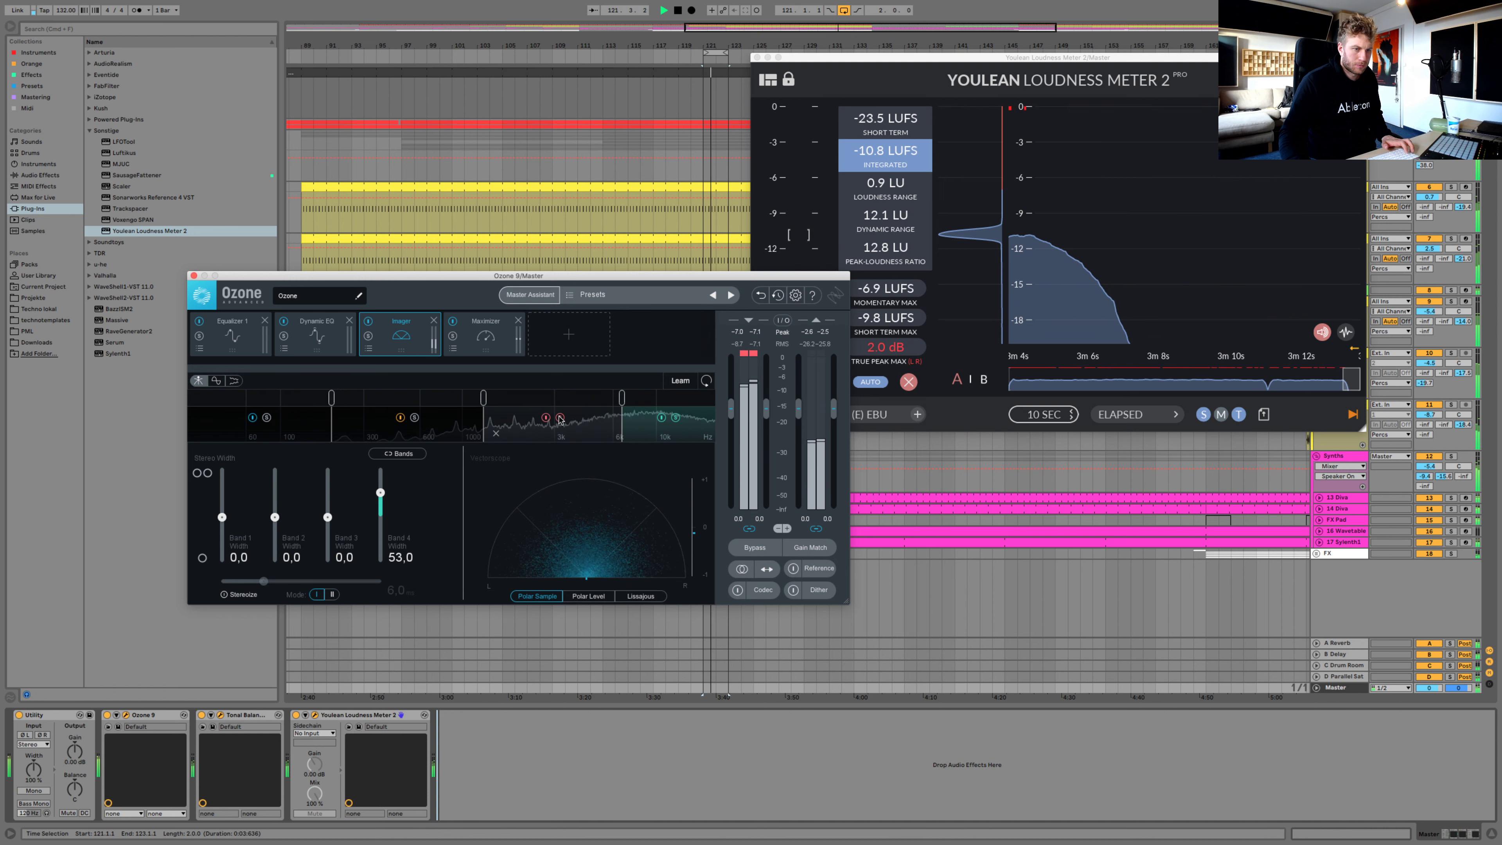
pyautogui.moveTo(333, 512); pyautogui.dragTo(329, 501)
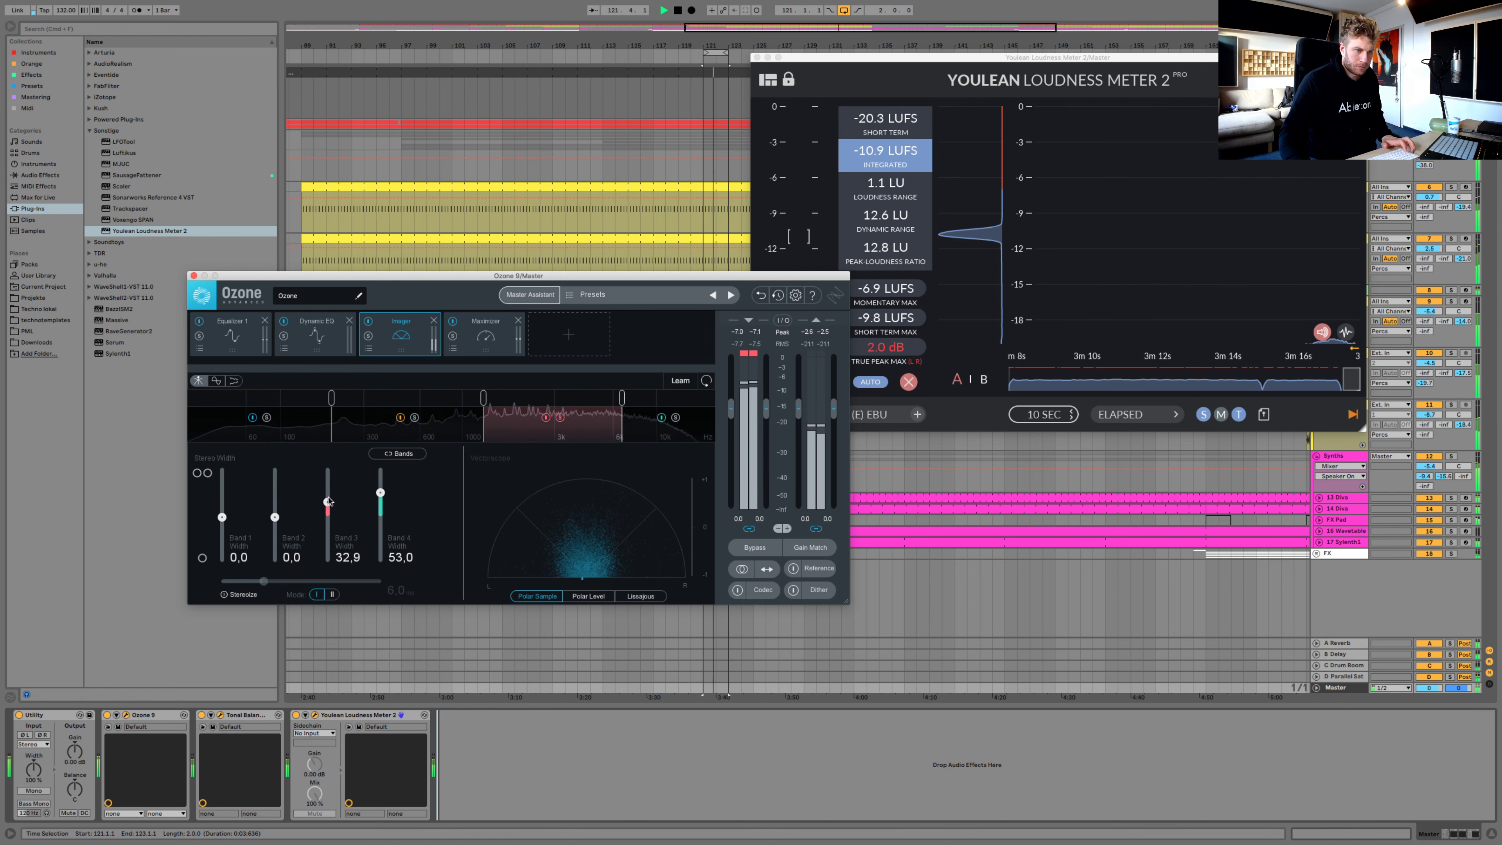
# Solo the Imager's band 1, lower its crossover to about 129 Hz and narrow its width to -83.5
pyautogui.click(268, 418)
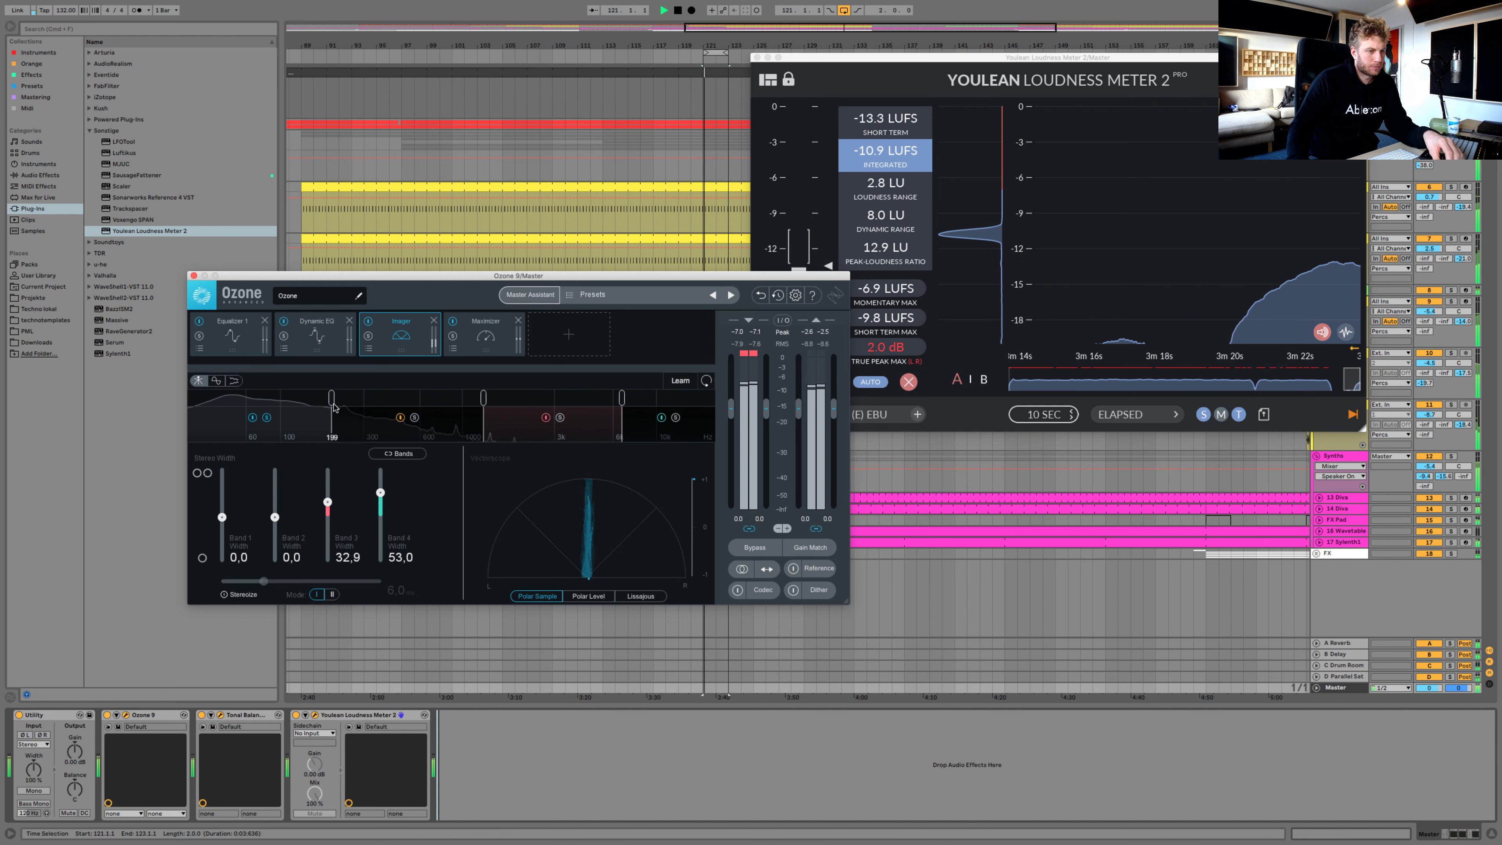
pyautogui.moveTo(333, 408); pyautogui.dragTo(299, 401)
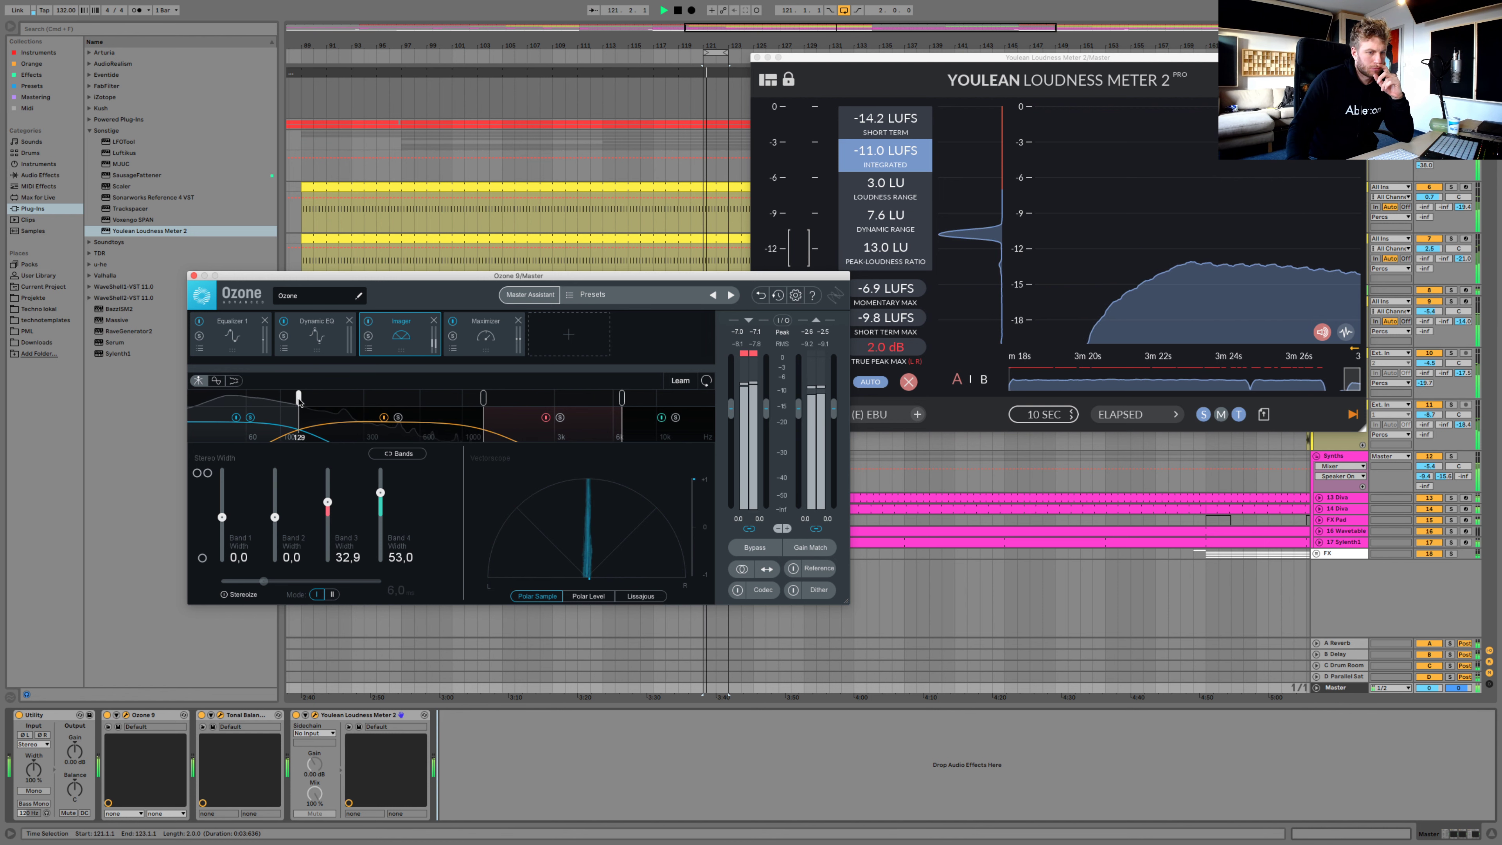
pyautogui.moveTo(224, 538); pyautogui.dragTo(223, 562)
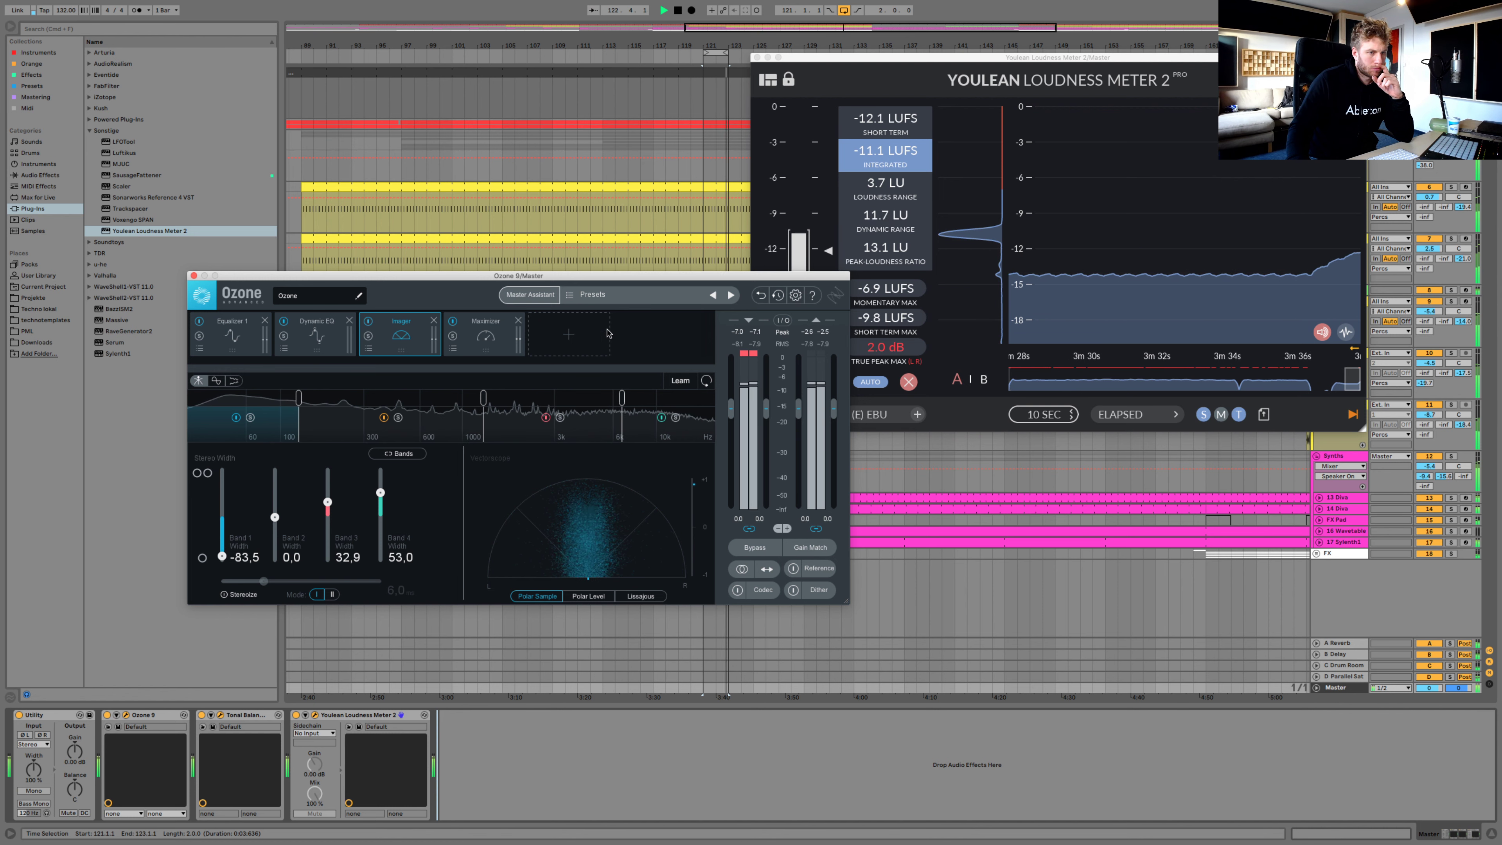
# Add a Low End Focus module at the start of Ozone's chain and limit its action region to 125 Hz
pyautogui.click(569, 334)
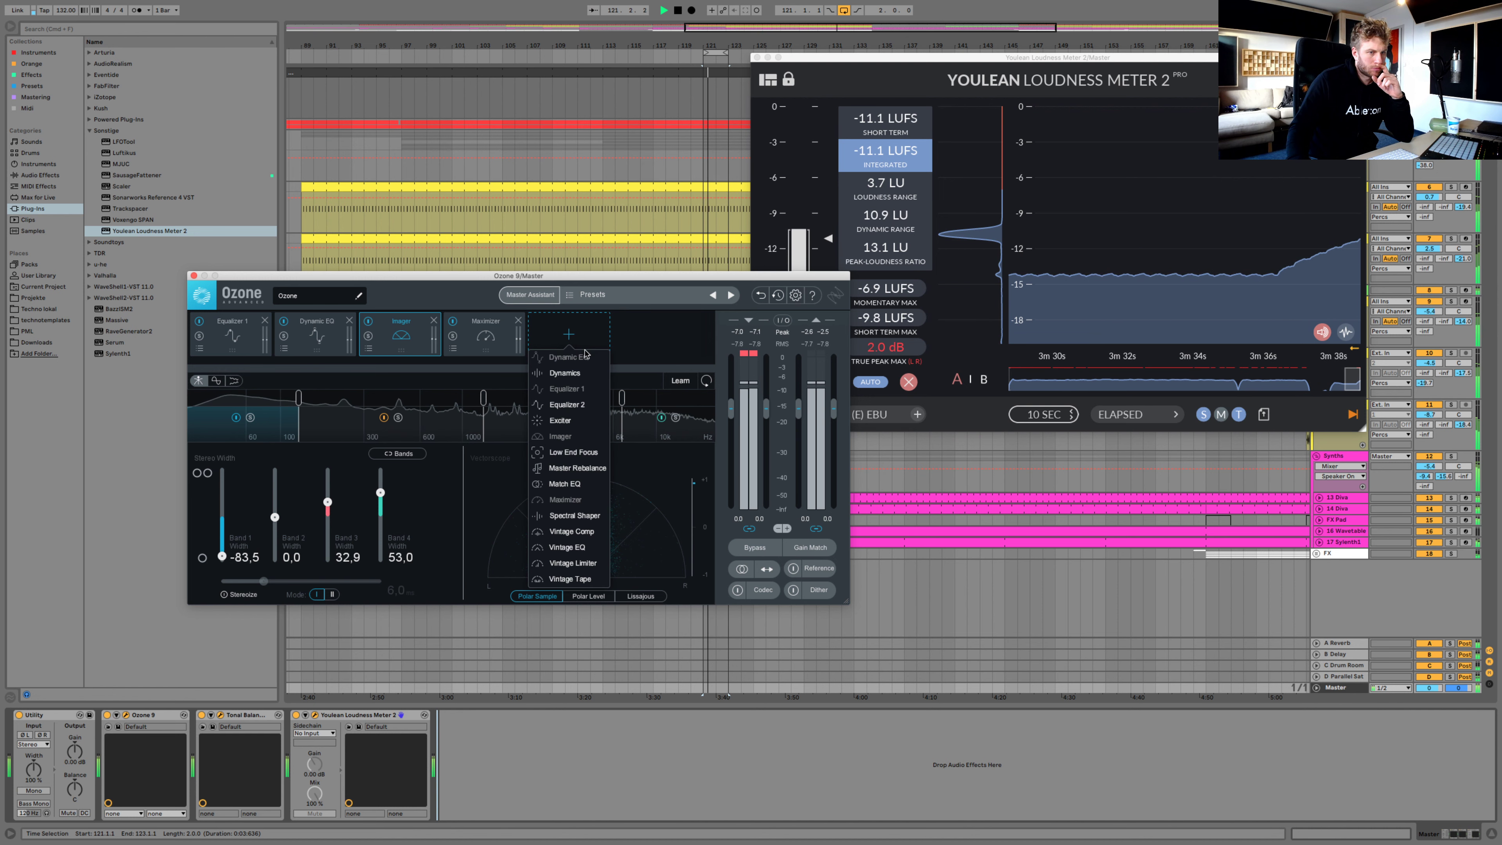
pyautogui.click(593, 453)
pyautogui.moveTo(576, 351); pyautogui.dragTo(252, 351)
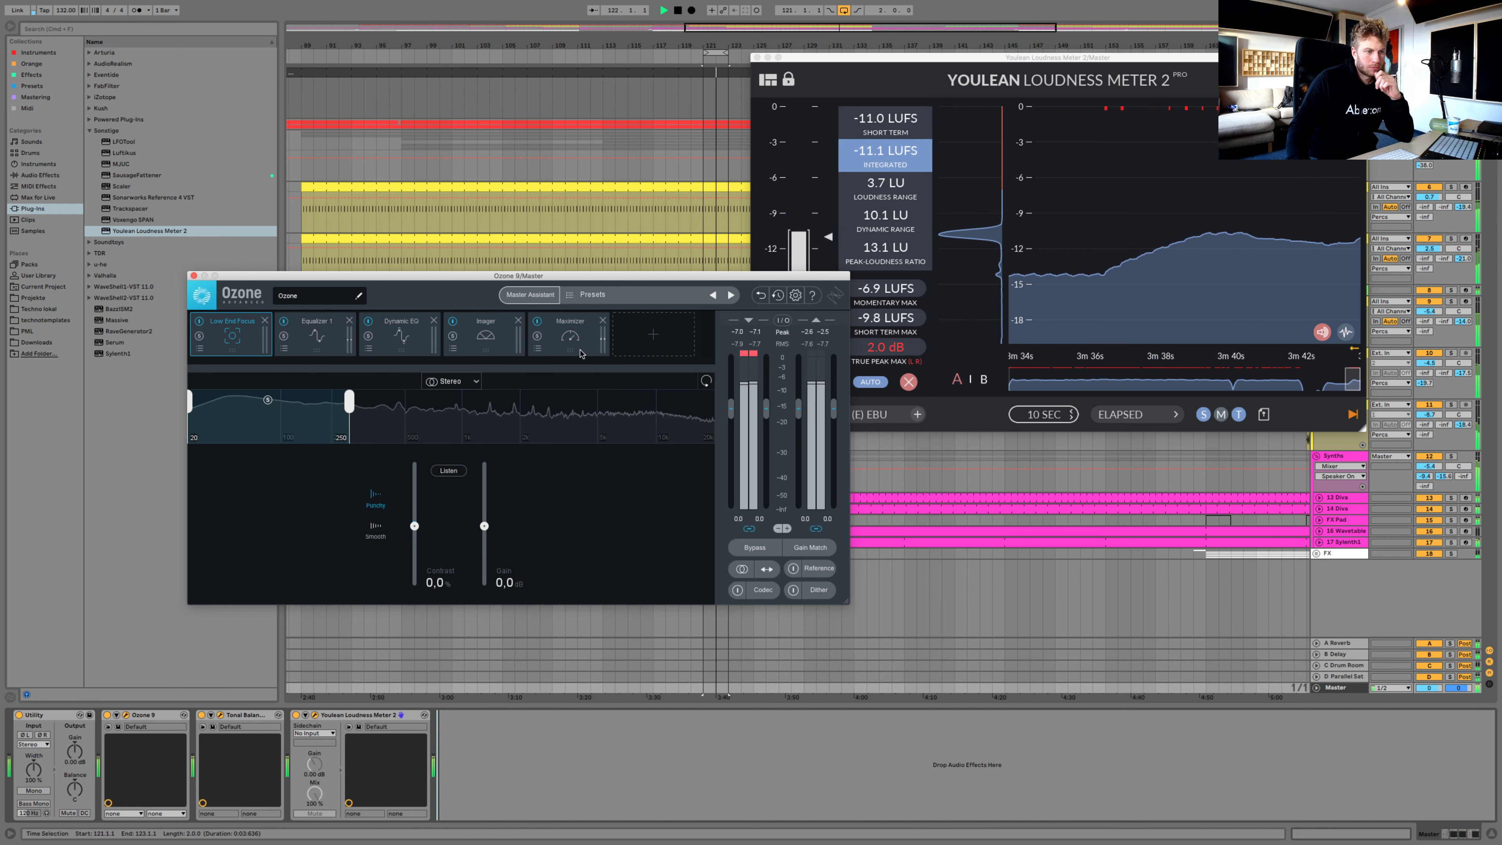
pyautogui.moveTo(349, 402); pyautogui.dragTo(309, 409)
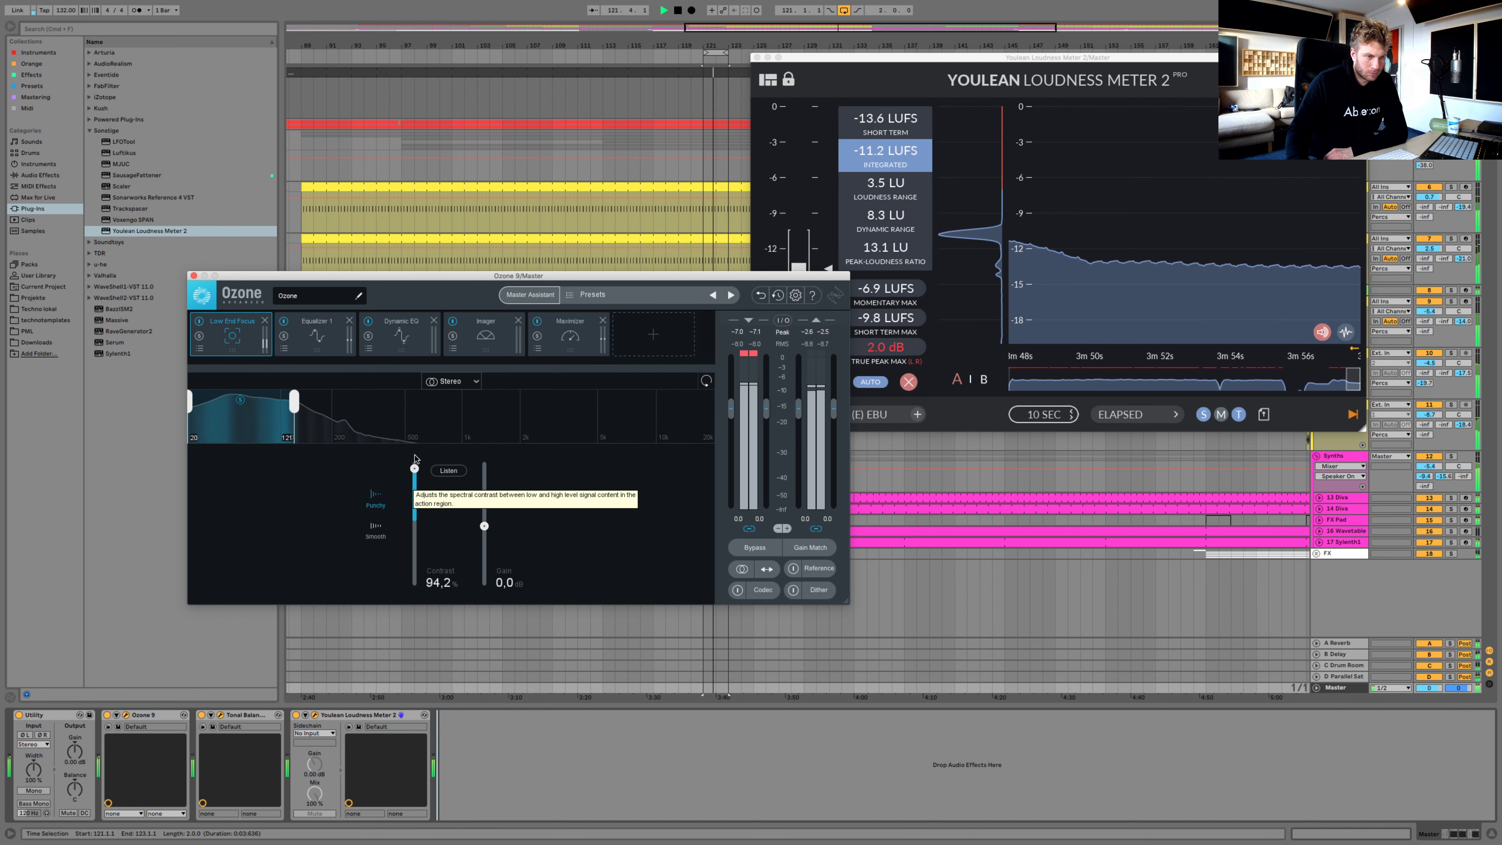
# Audition Low End Focus contrast extremes in Punchy and Smooth modes, then try Punchy with 70.2% contrast and 1.0 dB gain
pyautogui.moveTo(414, 456); pyautogui.dragTo(415, 455)
pyautogui.moveTo(407, 551); pyautogui.dragTo(416, 452)
pyautogui.click(375, 533)
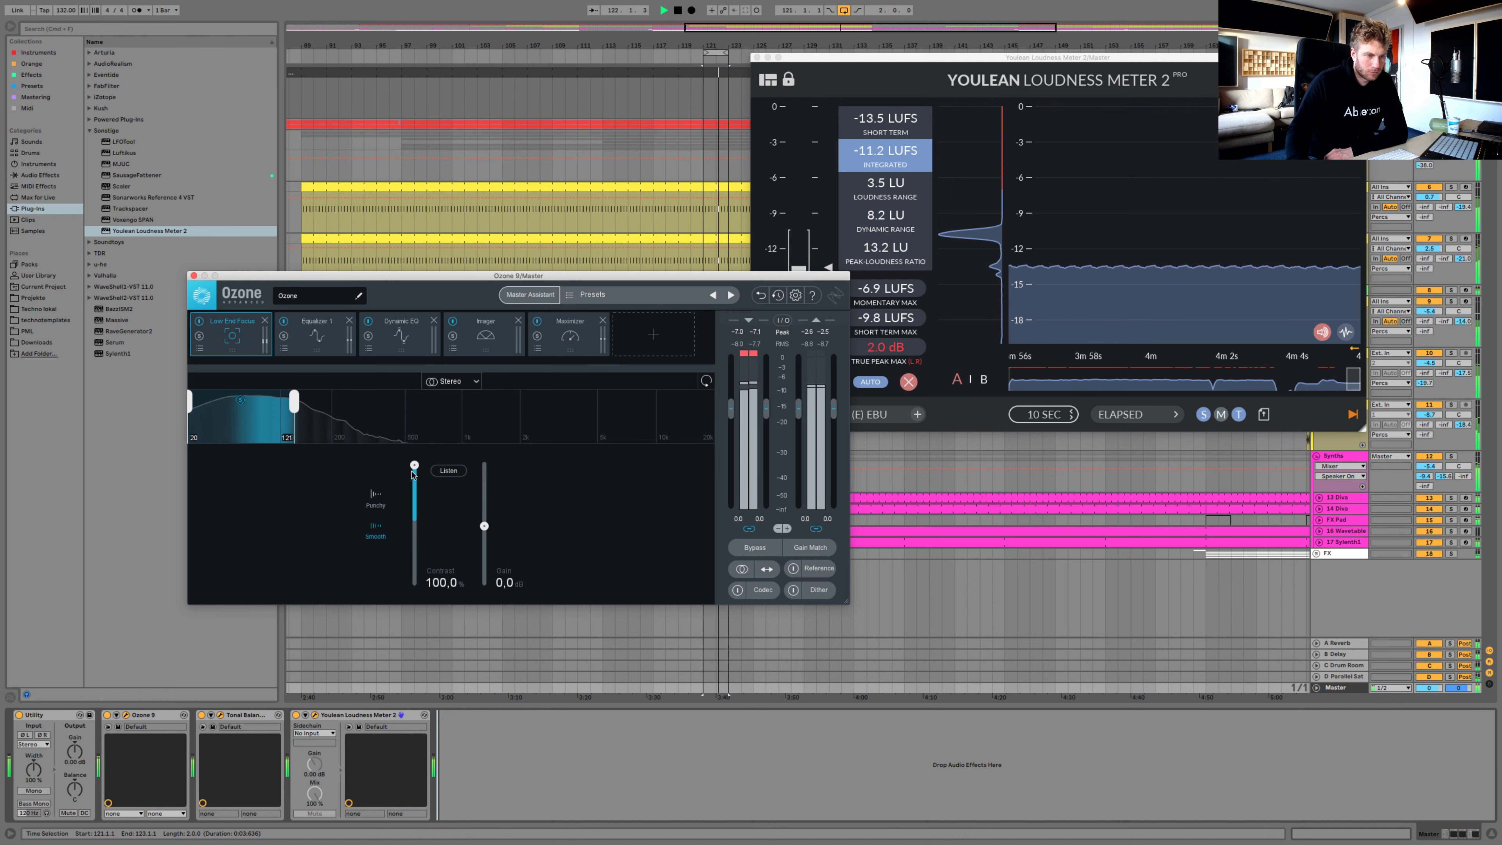
pyautogui.moveTo(414, 494); pyautogui.dragTo(414, 580)
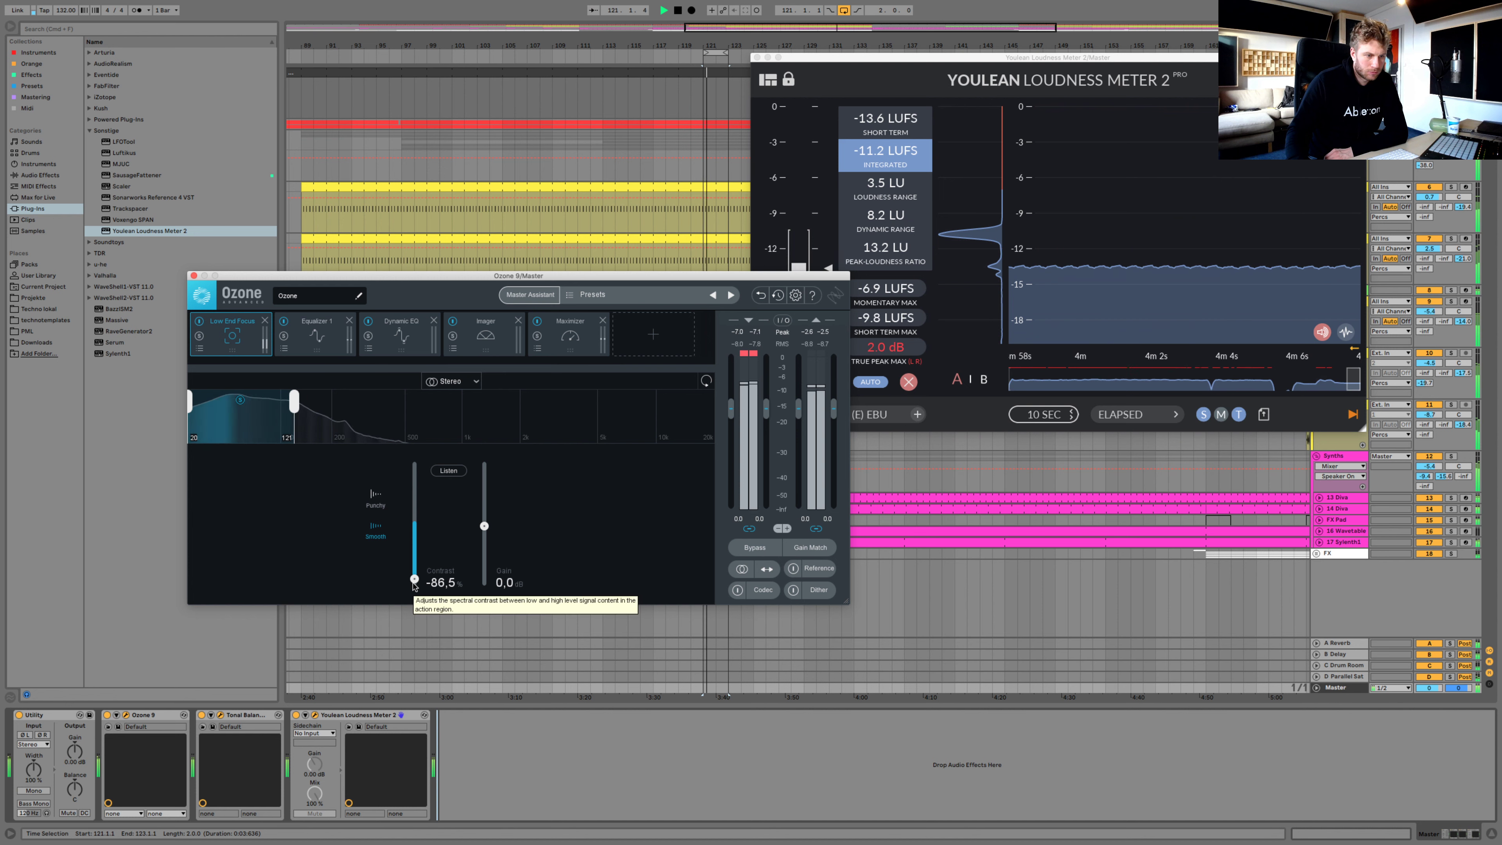
pyautogui.moveTo(414, 580); pyautogui.dragTo(431, 419)
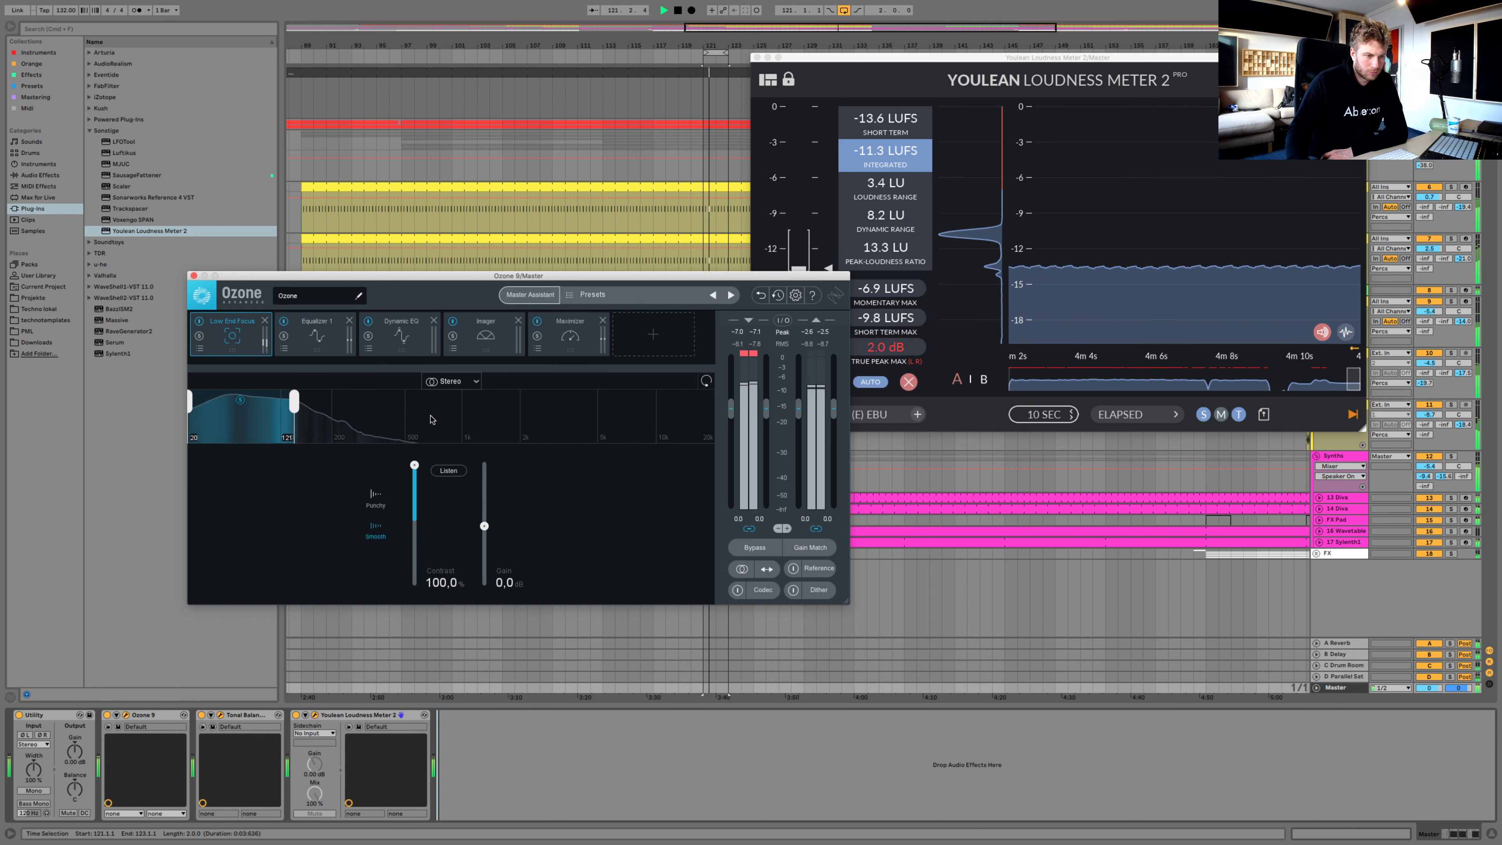
pyautogui.moveTo(431, 419); pyautogui.dragTo(434, 496)
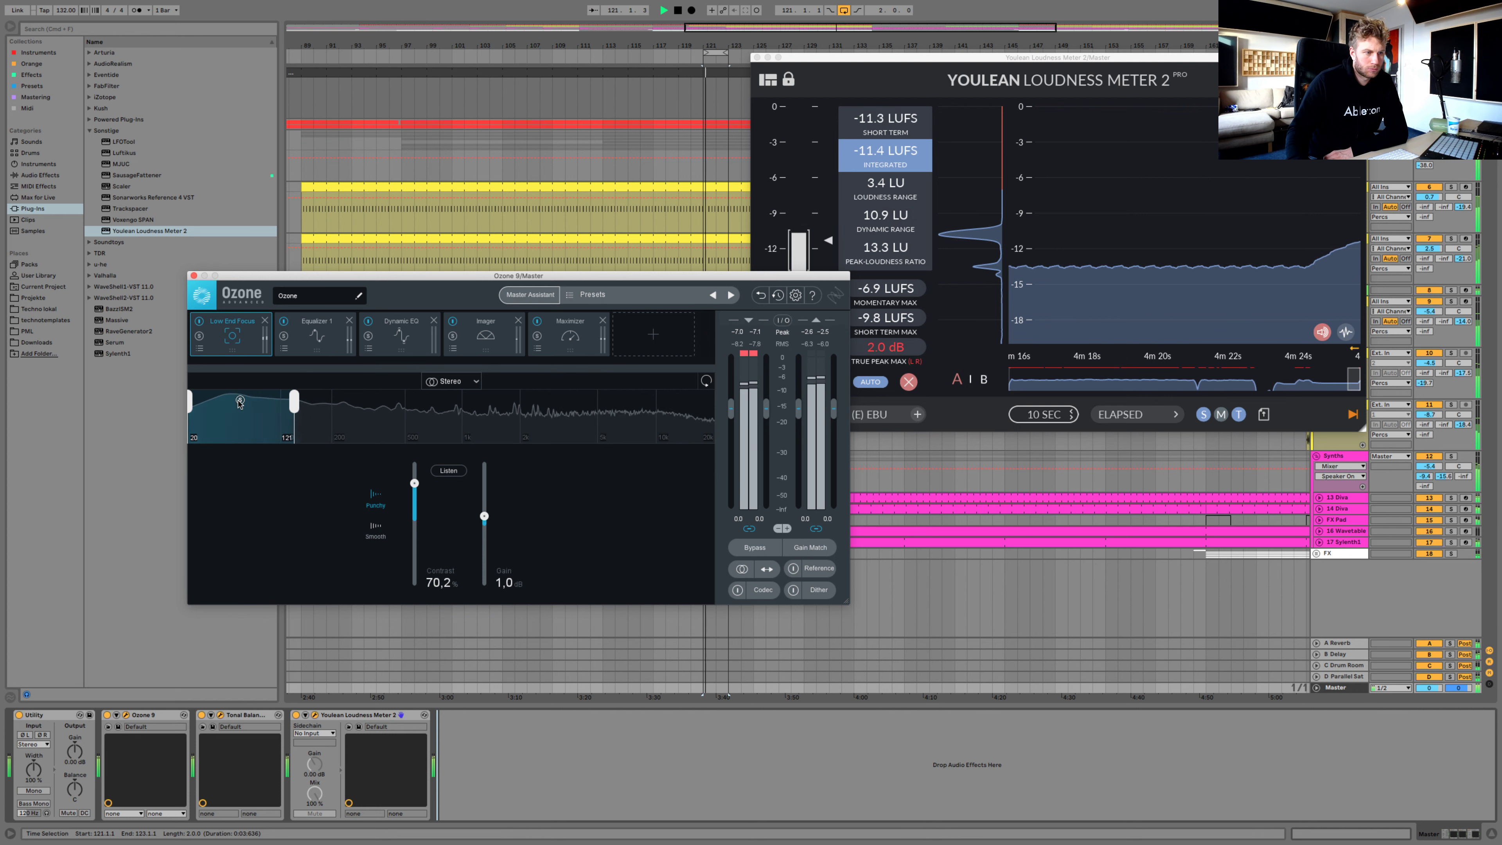
# Compare the mix with the Low End Focus module bypassed and active
pyautogui.click(199, 322)
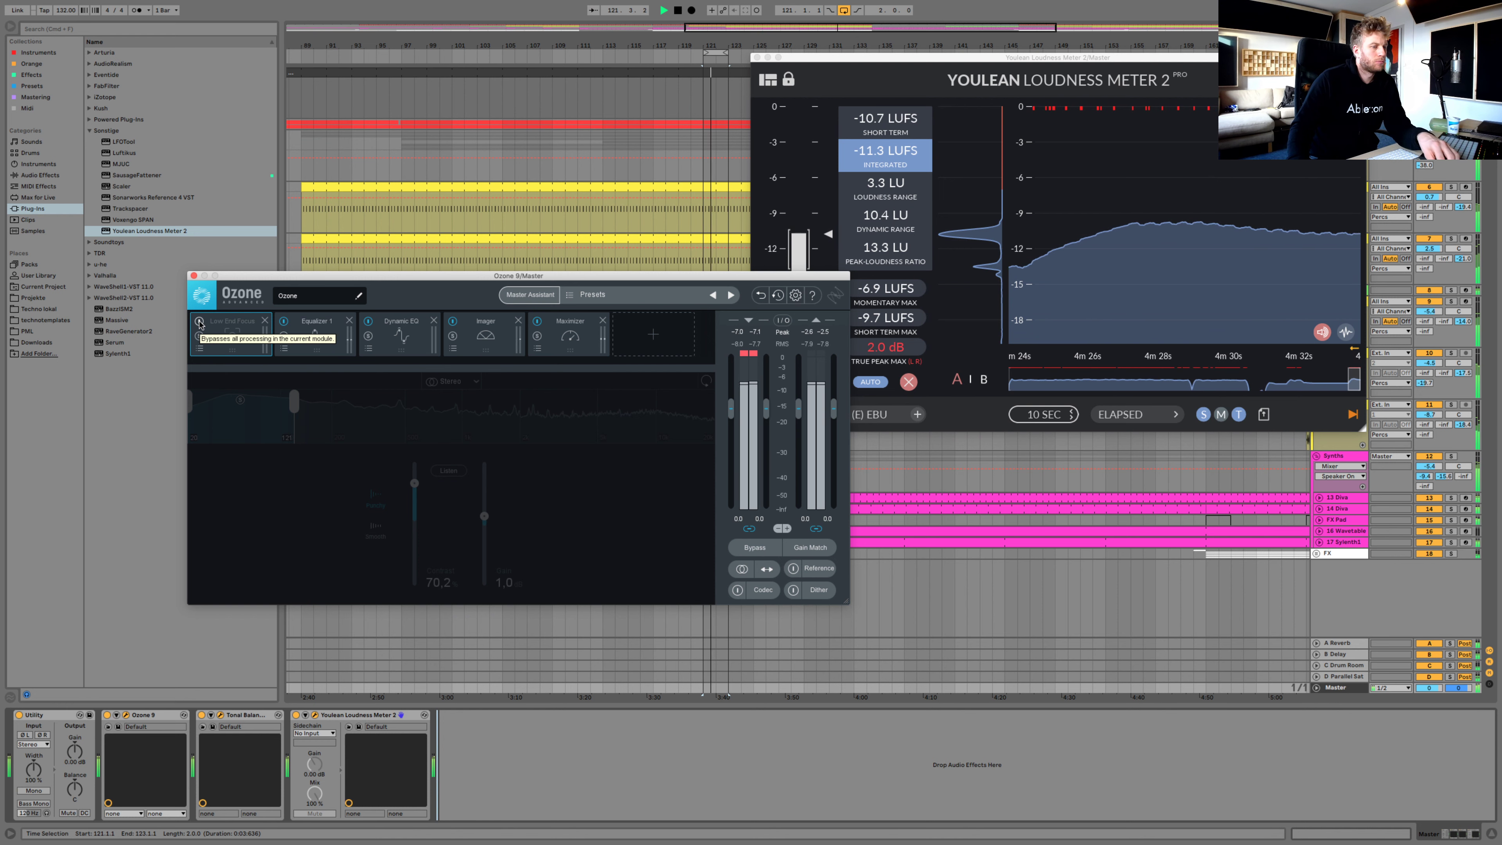
pyautogui.click(200, 322)
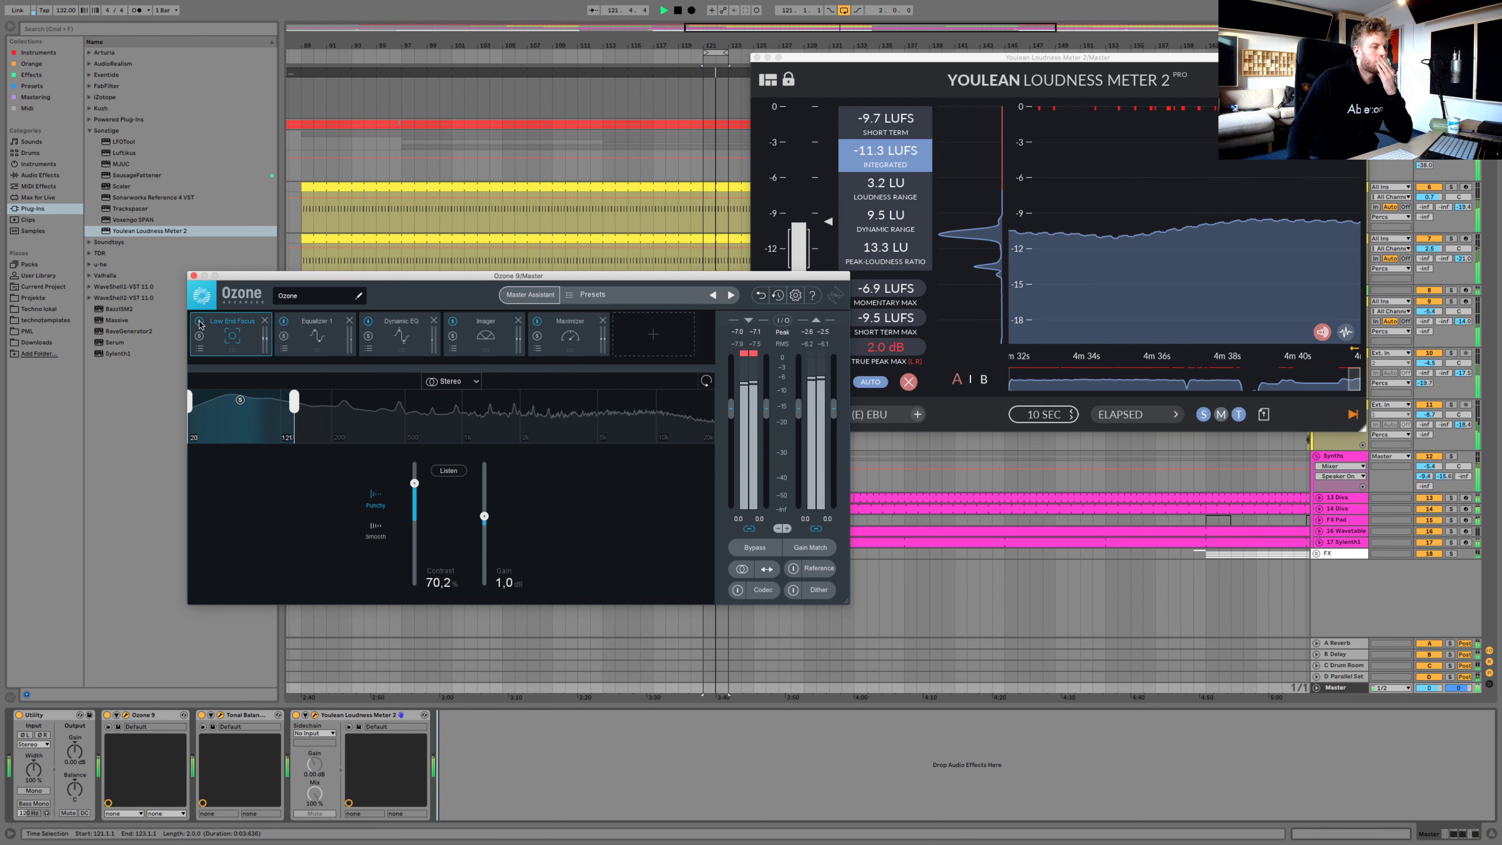
pyautogui.click(200, 322)
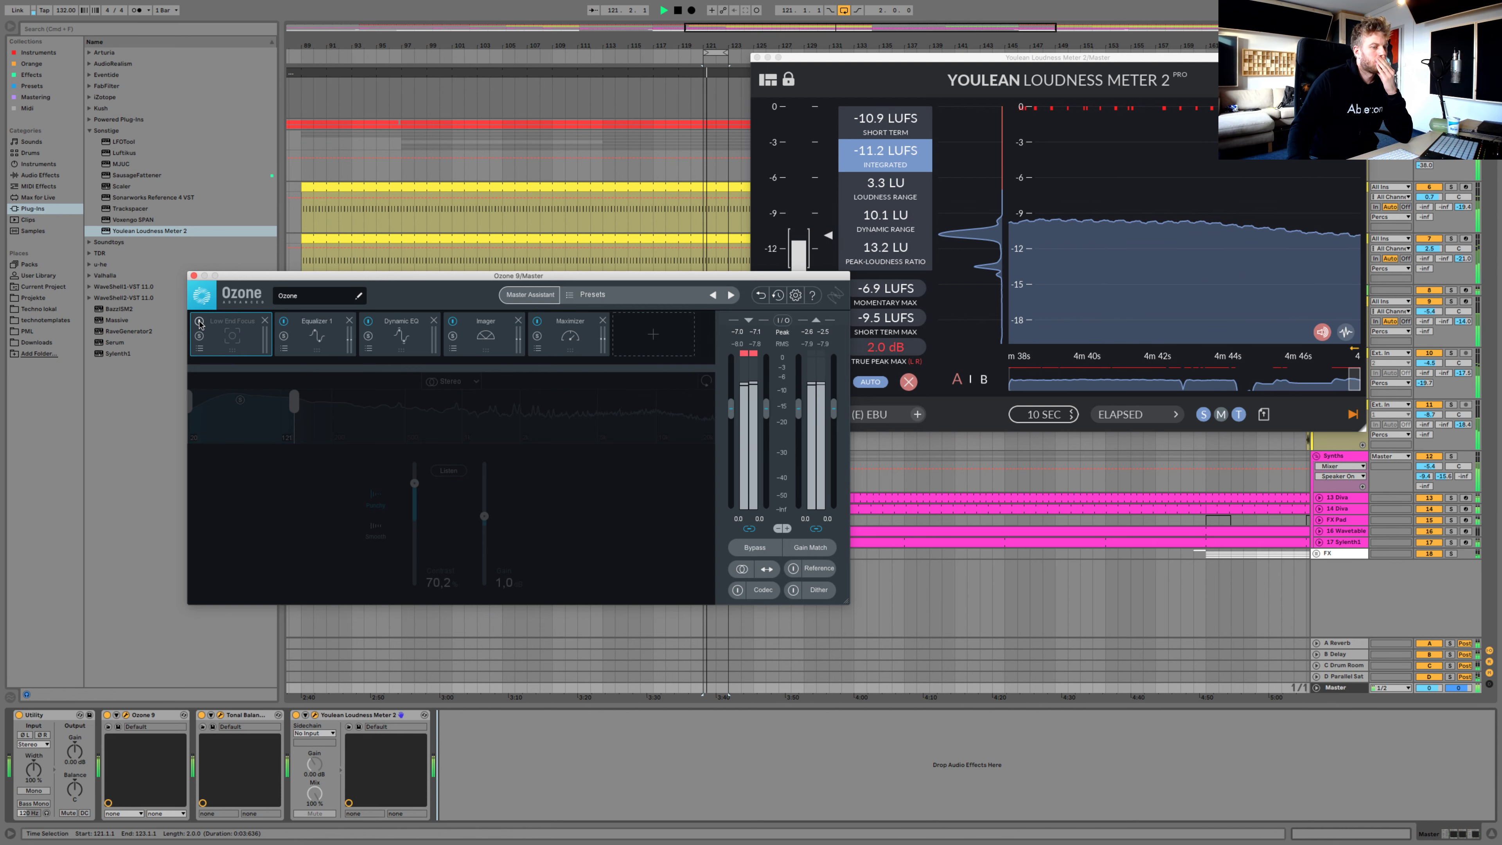
pyautogui.click(199, 322)
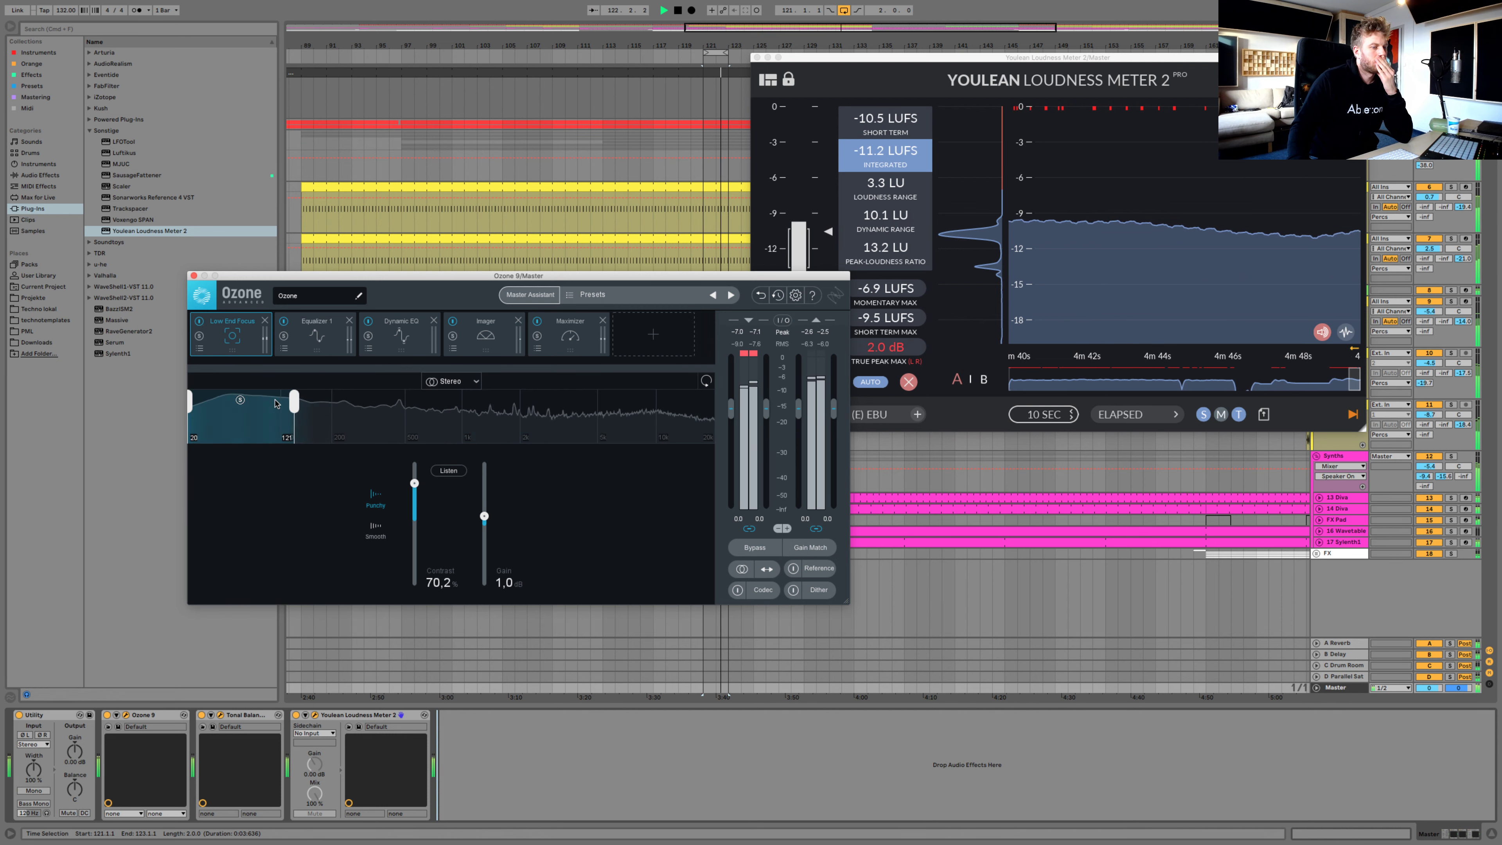
# Set Low End Focus to 0.0 dB gain and 54.8% contrast and compare the result against bypass
pyautogui.moveTo(485, 519); pyautogui.dragTo(484, 523)
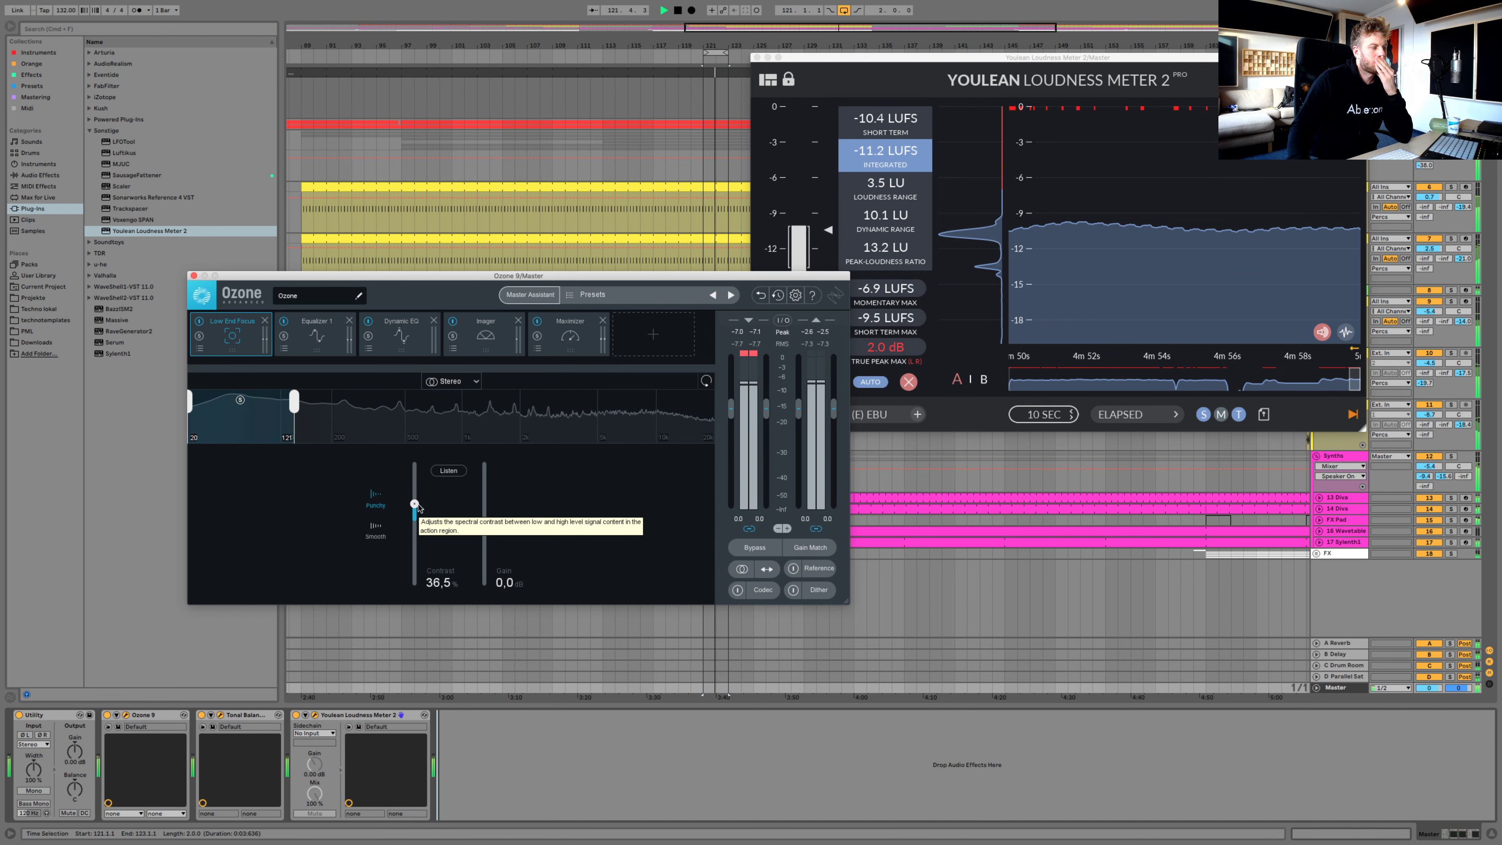
pyautogui.moveTo(421, 467); pyautogui.dragTo(422, 463)
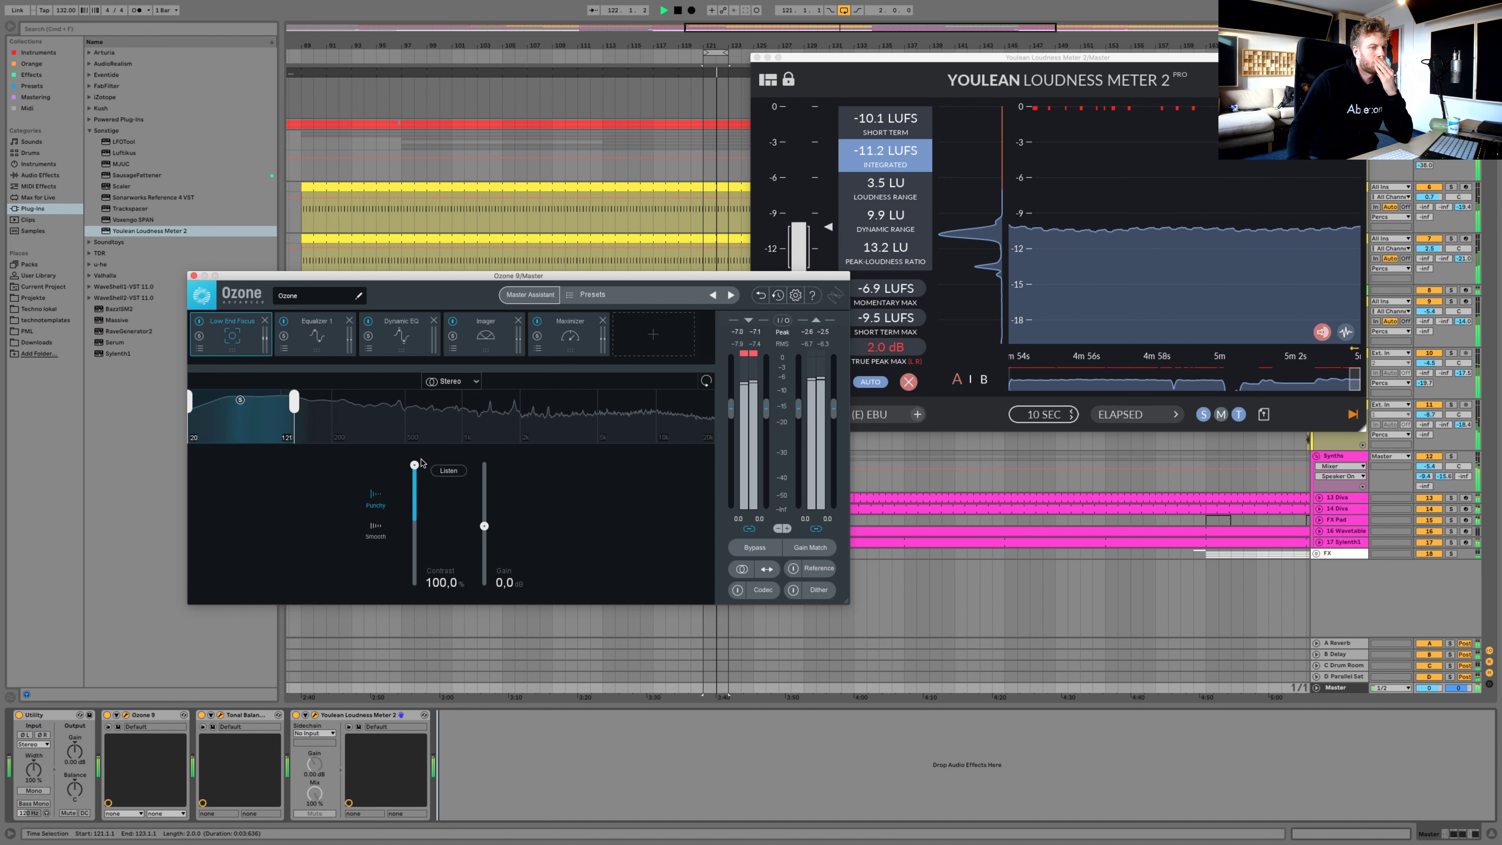
pyautogui.moveTo(421, 496); pyautogui.dragTo(419, 497)
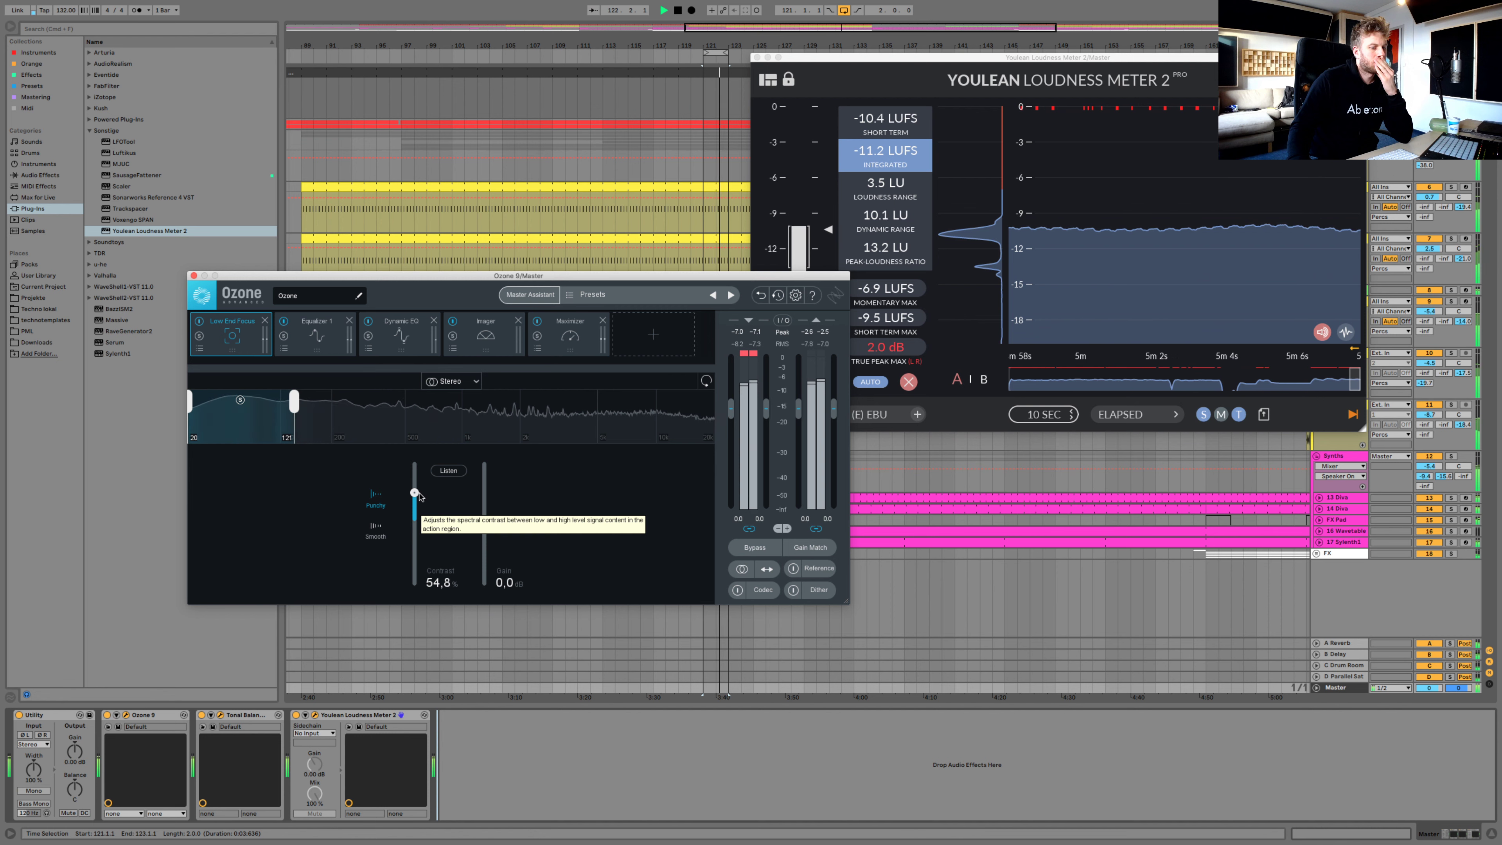
pyautogui.click(200, 321)
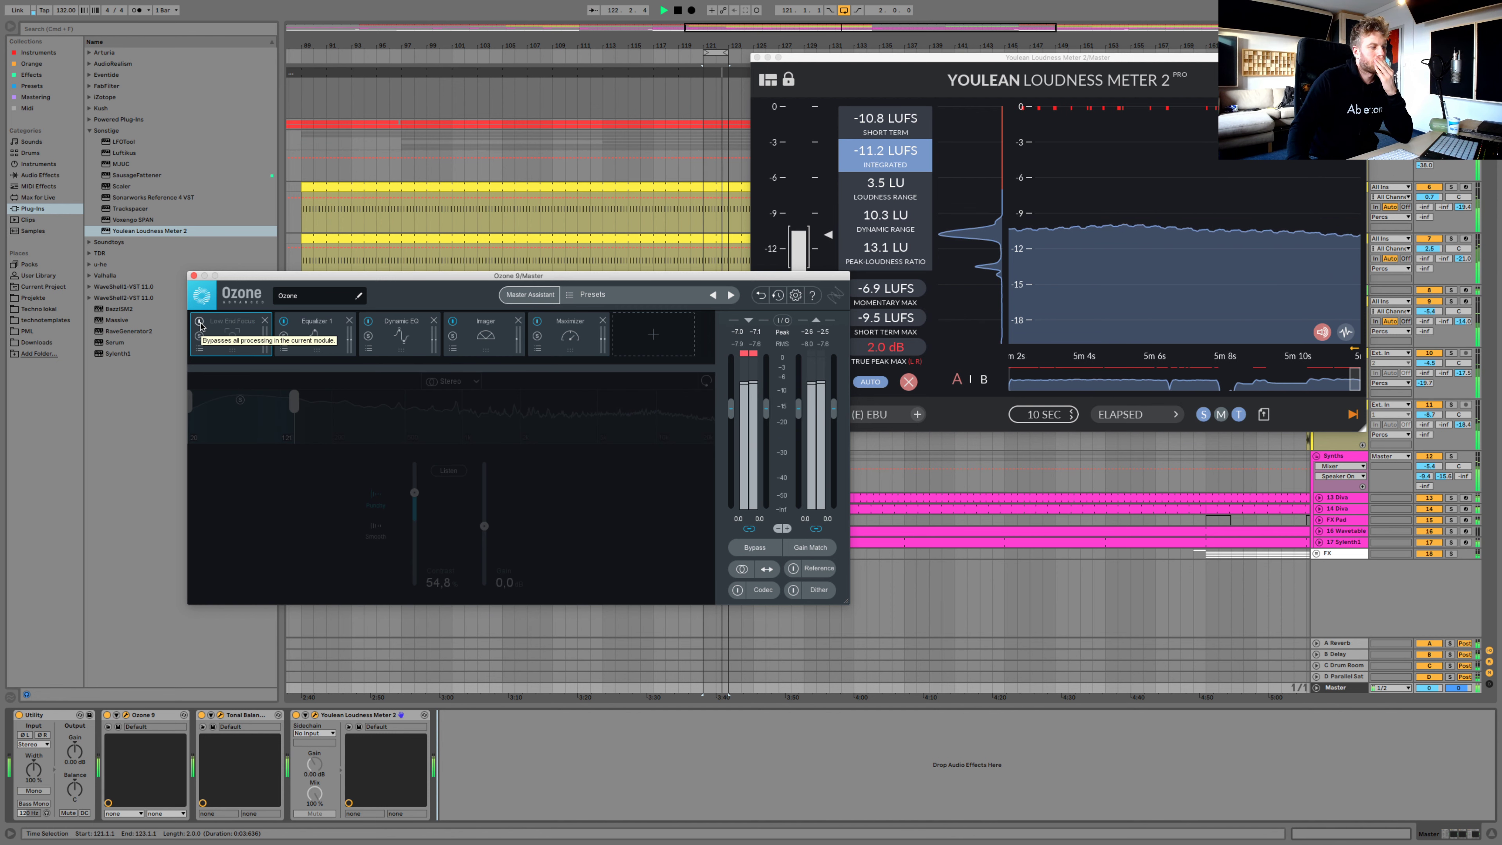
pyautogui.click(200, 321)
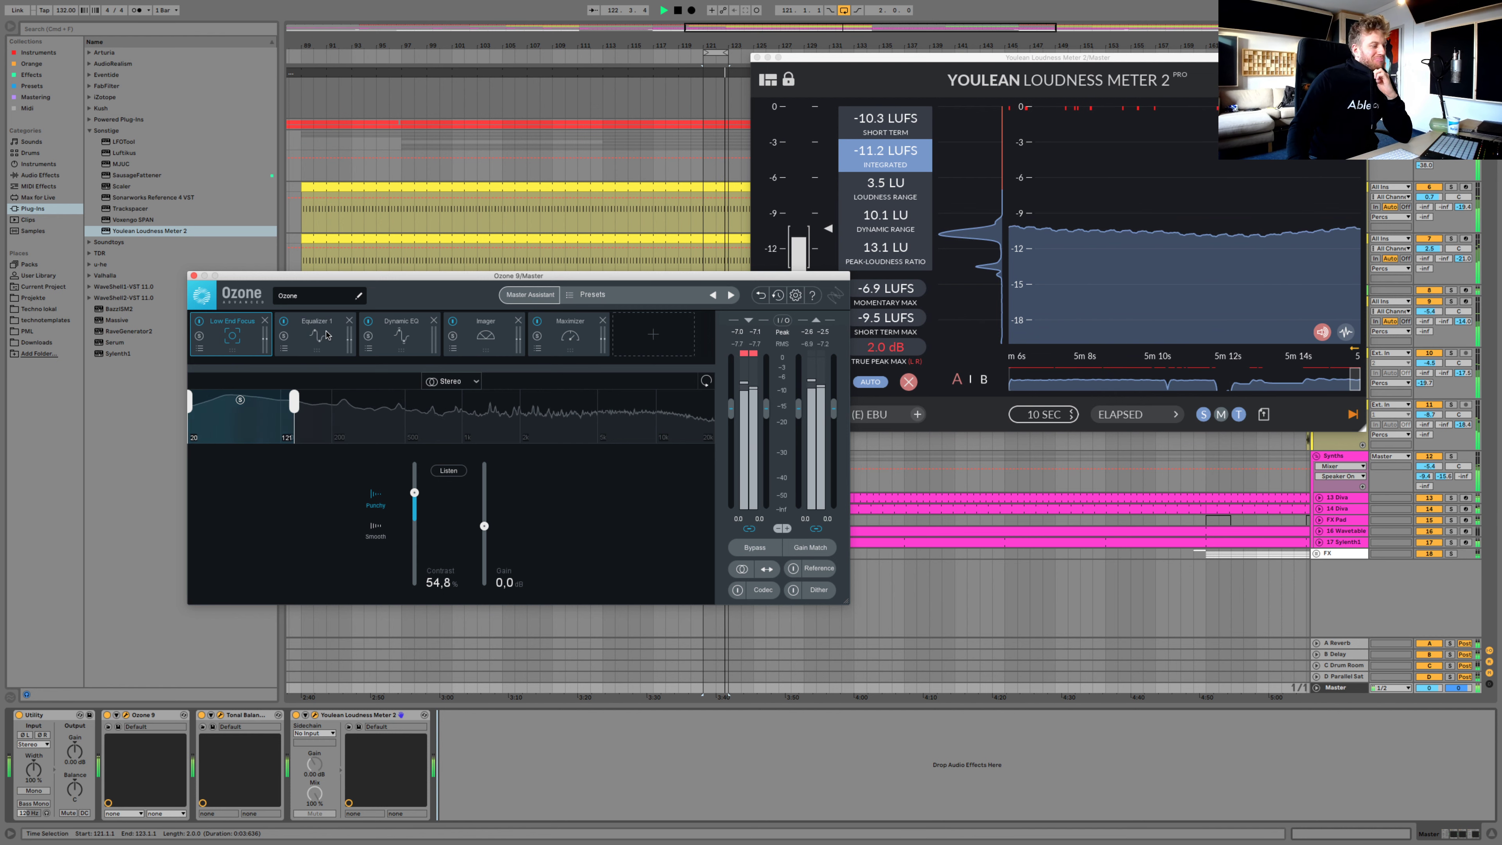
# Enable True Peak limiting in the Maximizer, keep IRC IV on Transient and lower the threshold to -3.7 dB
pyautogui.click(570, 334)
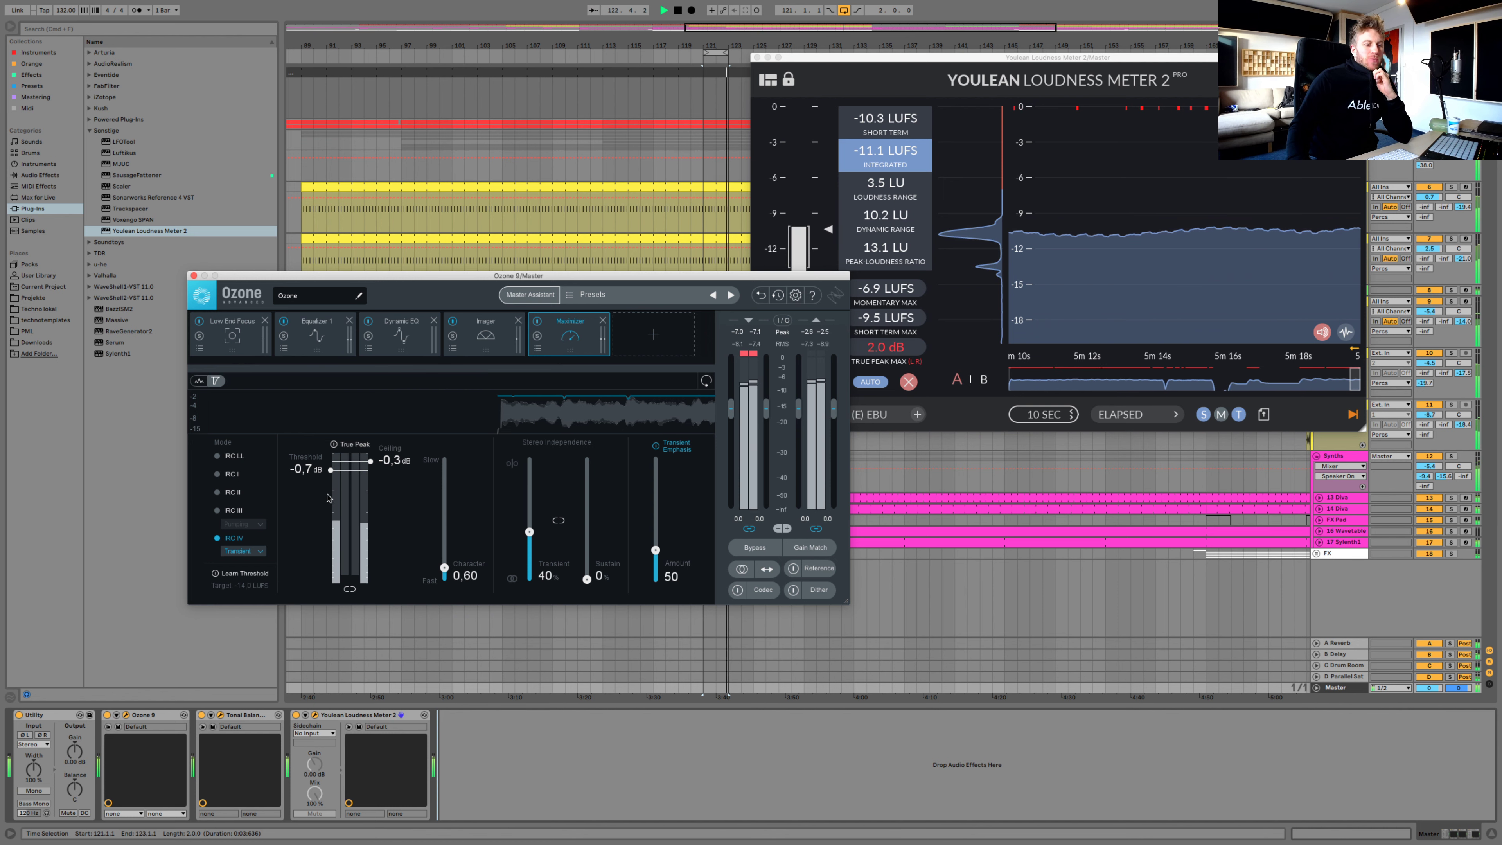
pyautogui.click(355, 445)
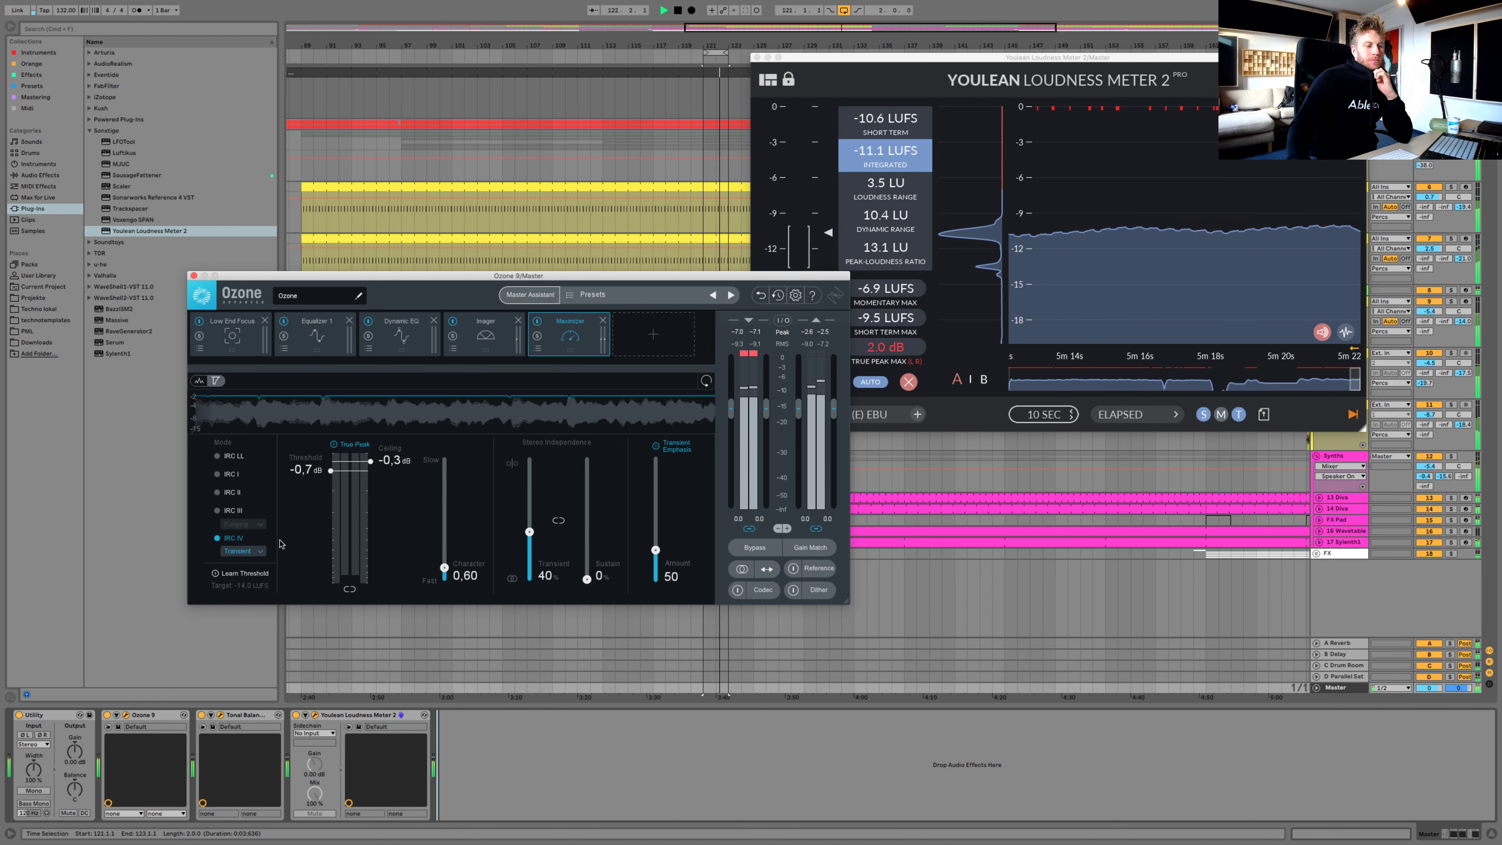
pyautogui.click(243, 551)
pyautogui.click(255, 556)
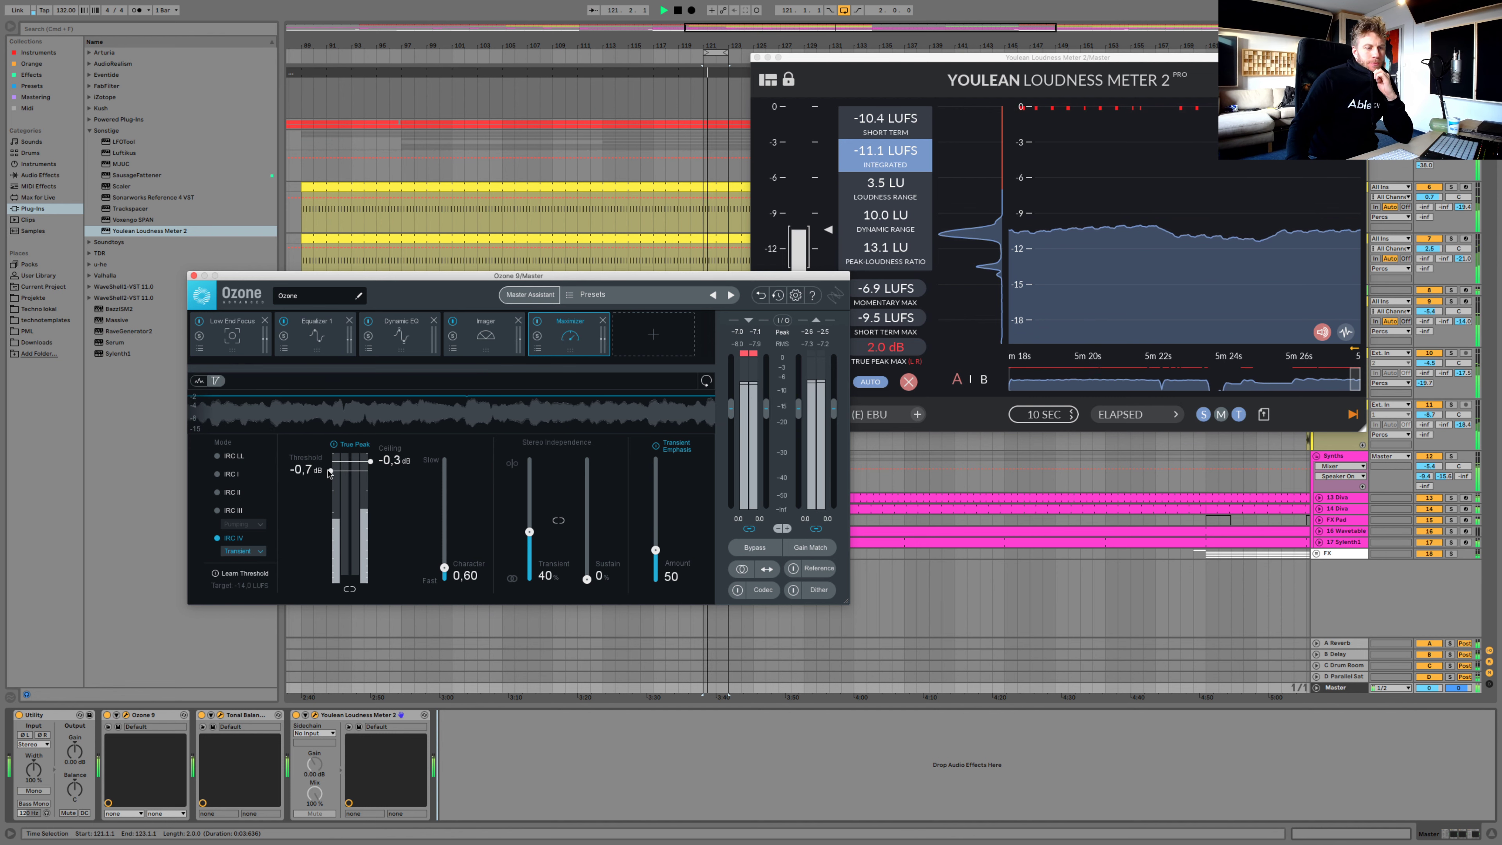
pyautogui.moveTo(330, 472); pyautogui.dragTo(331, 510)
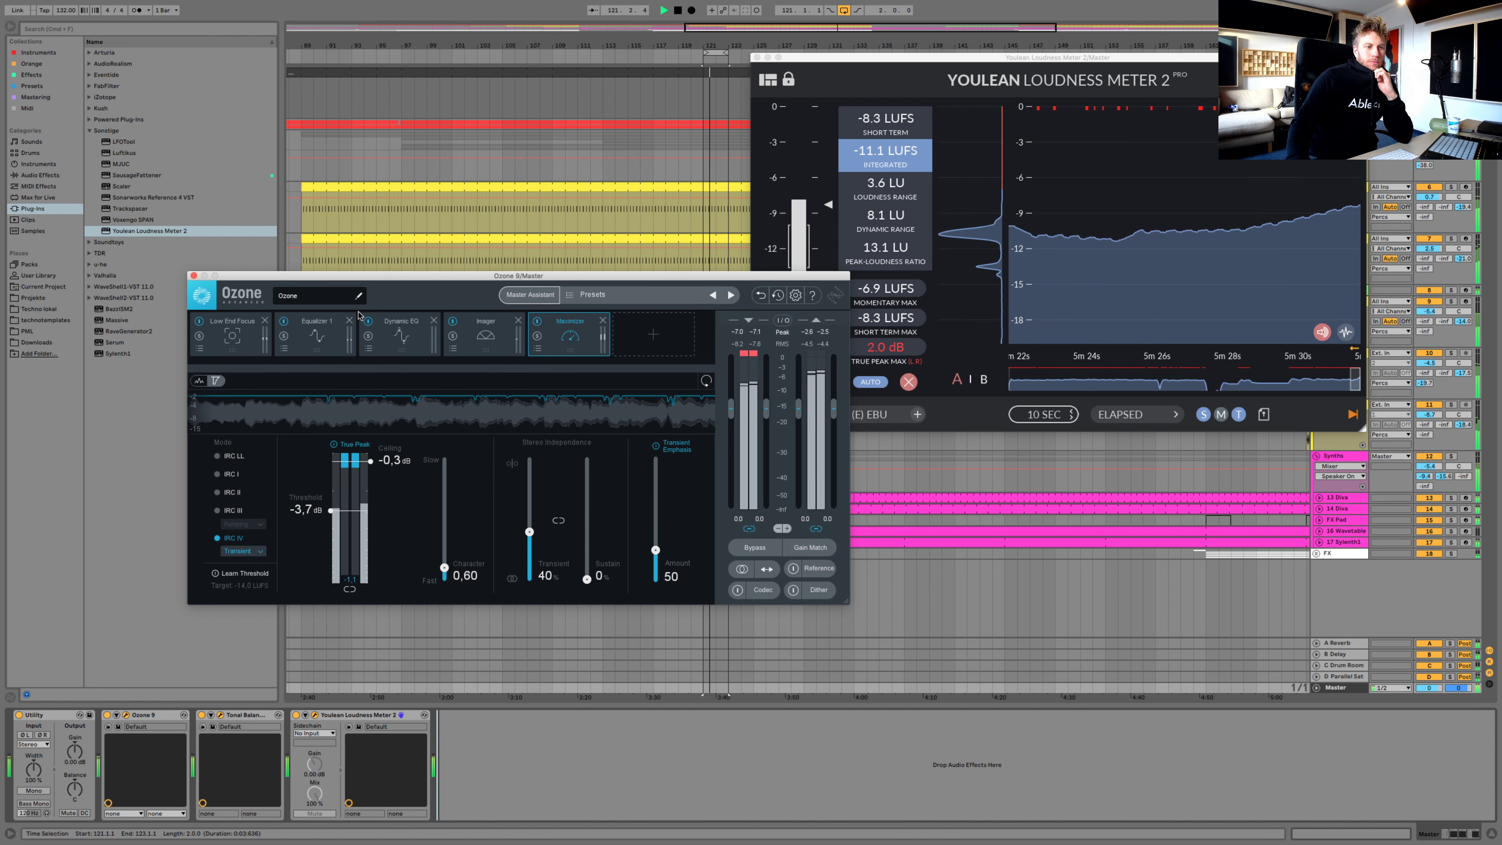
# Enlarge and reposition the Ozone window and move the Youlean Loudness Meter so its readings stay in view beside the Maximizer
pyautogui.moveTo(397, 275); pyautogui.dragTo(300, 139)
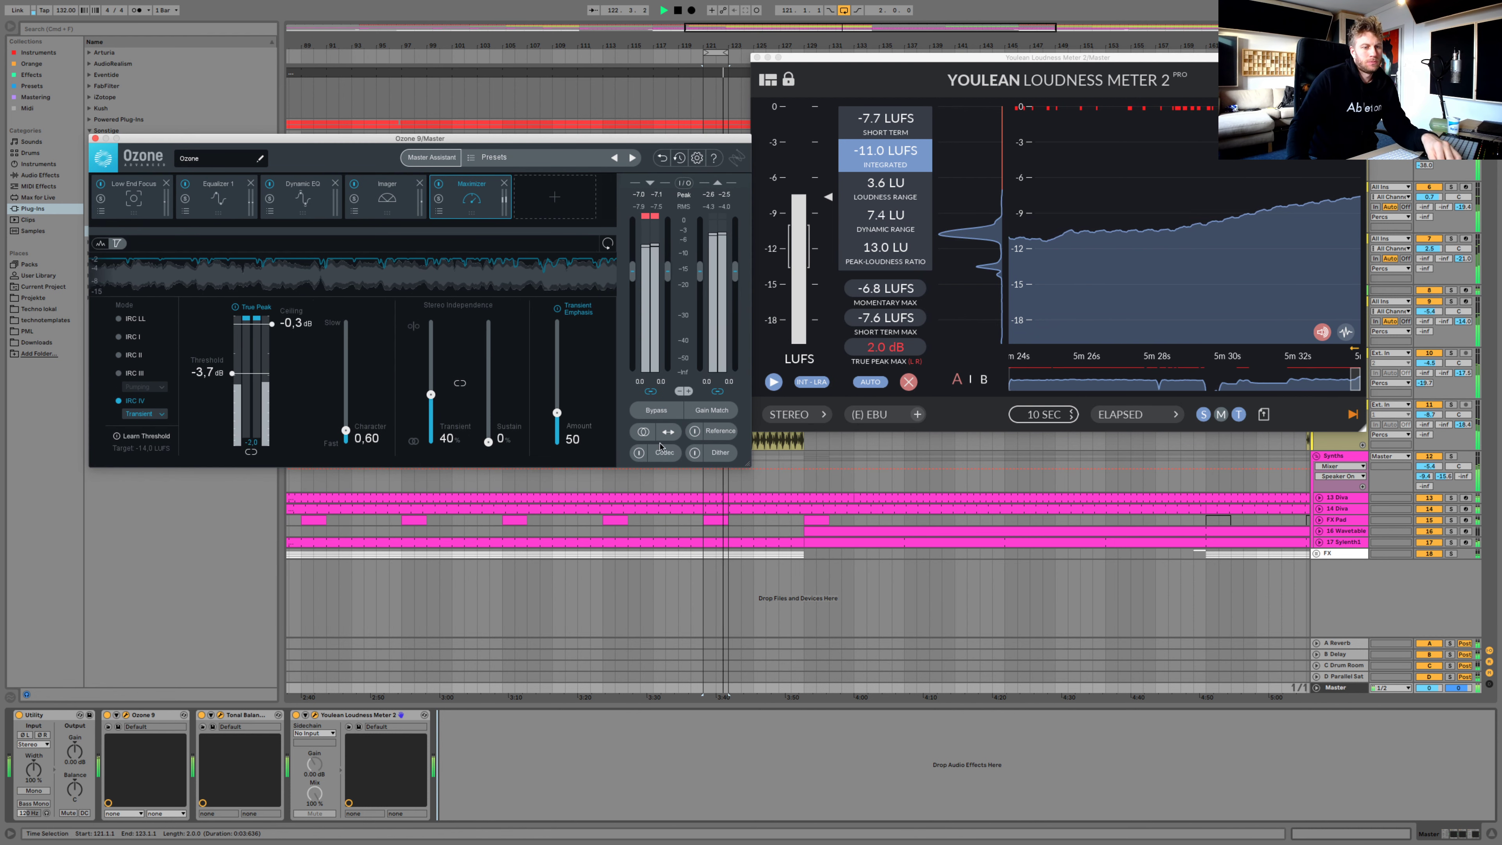
pyautogui.moveTo(755, 472); pyautogui.dragTo(1054, 740)
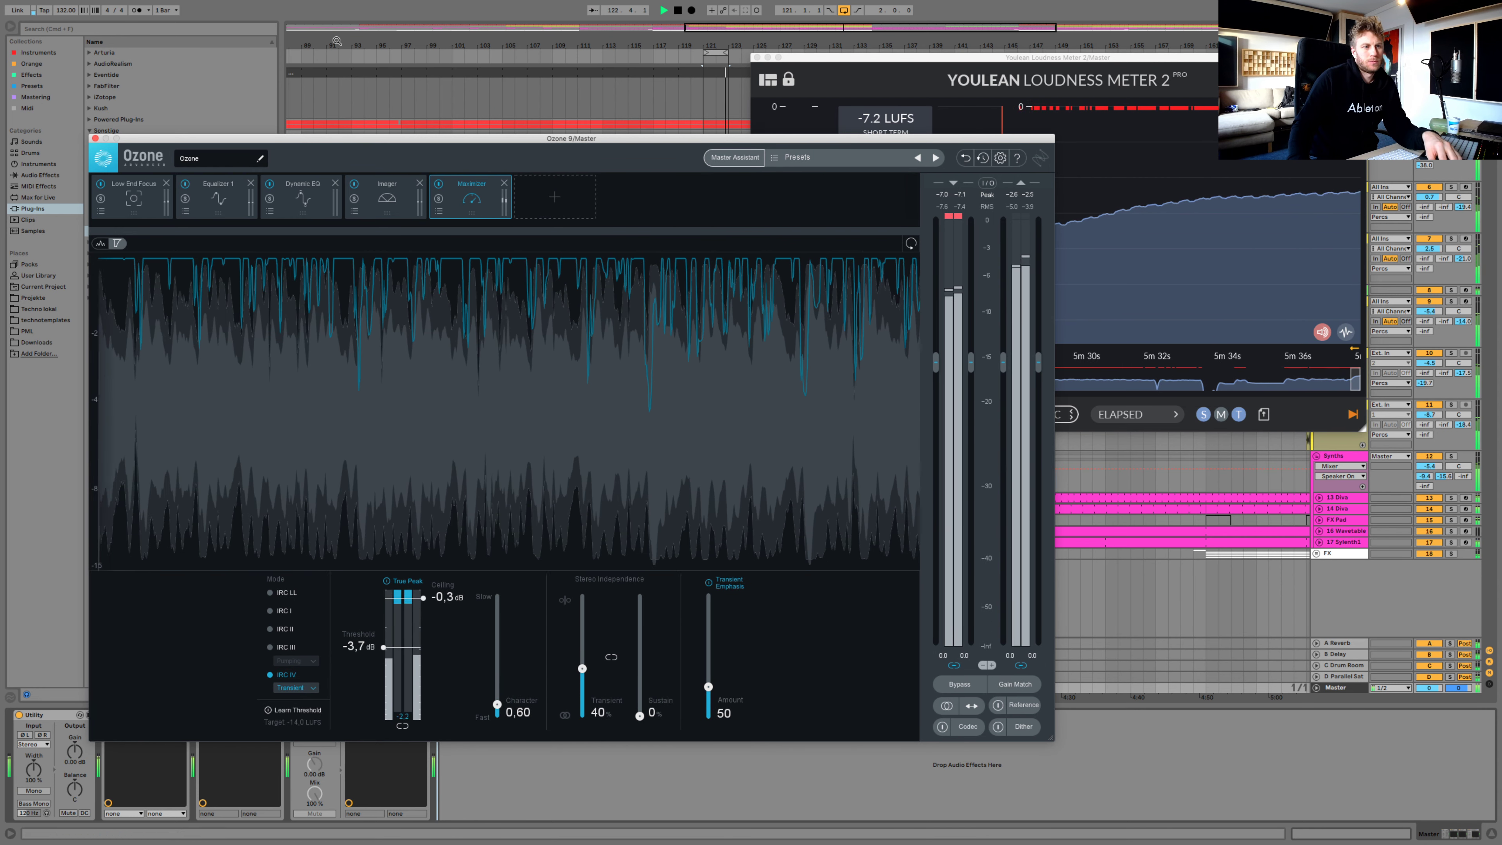
pyautogui.moveTo(423, 144); pyautogui.dragTo(340, 118)
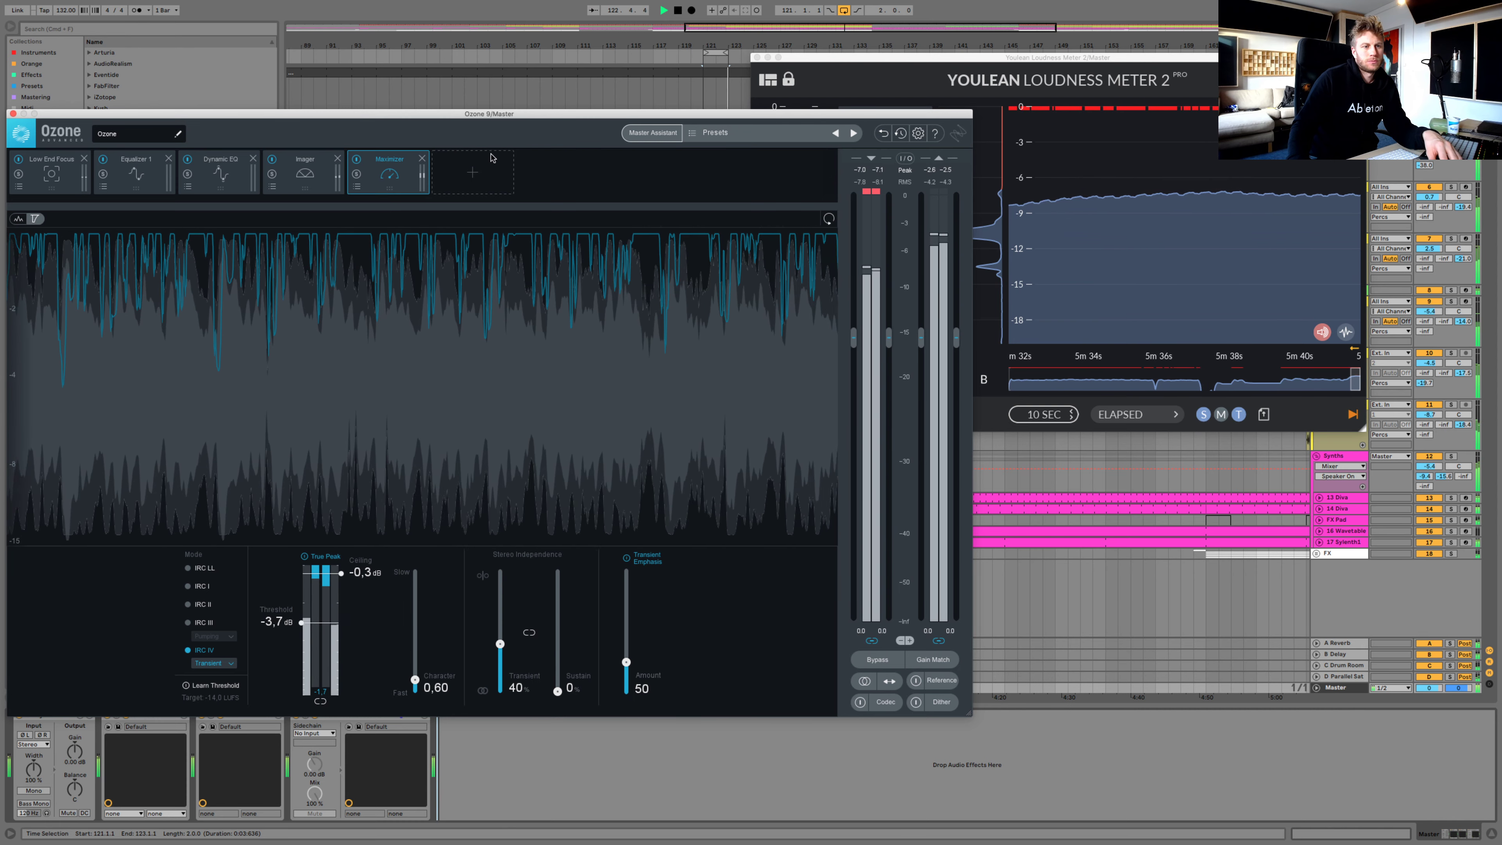
pyautogui.moveTo(851, 61); pyautogui.dragTo(977, 21)
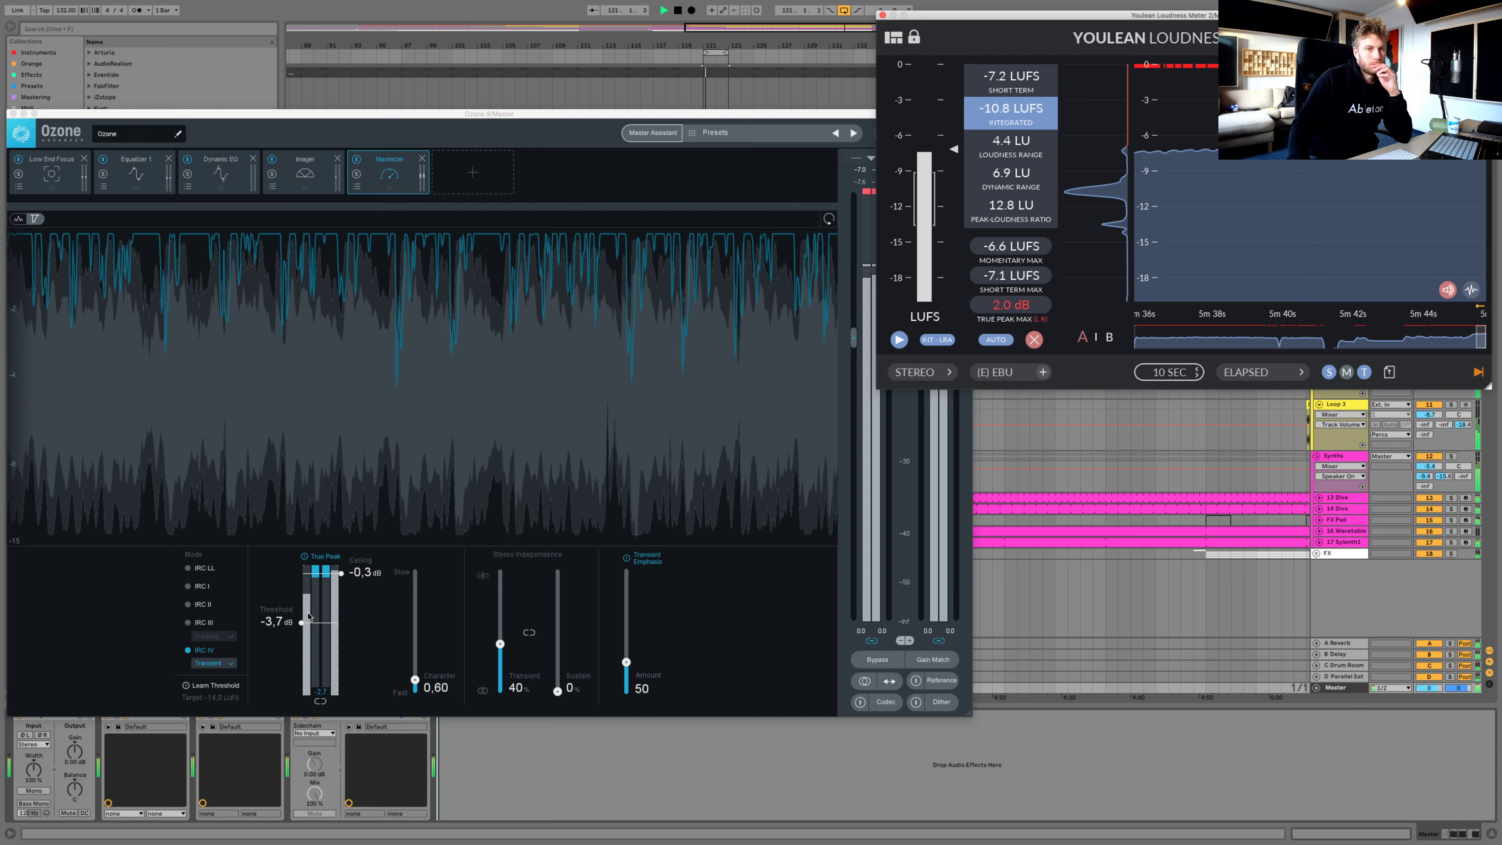
# Lower the Maximizer's threshold to -4.0 dB and close the Ozone window
pyautogui.moveTo(303, 624); pyautogui.dragTo(302, 627)
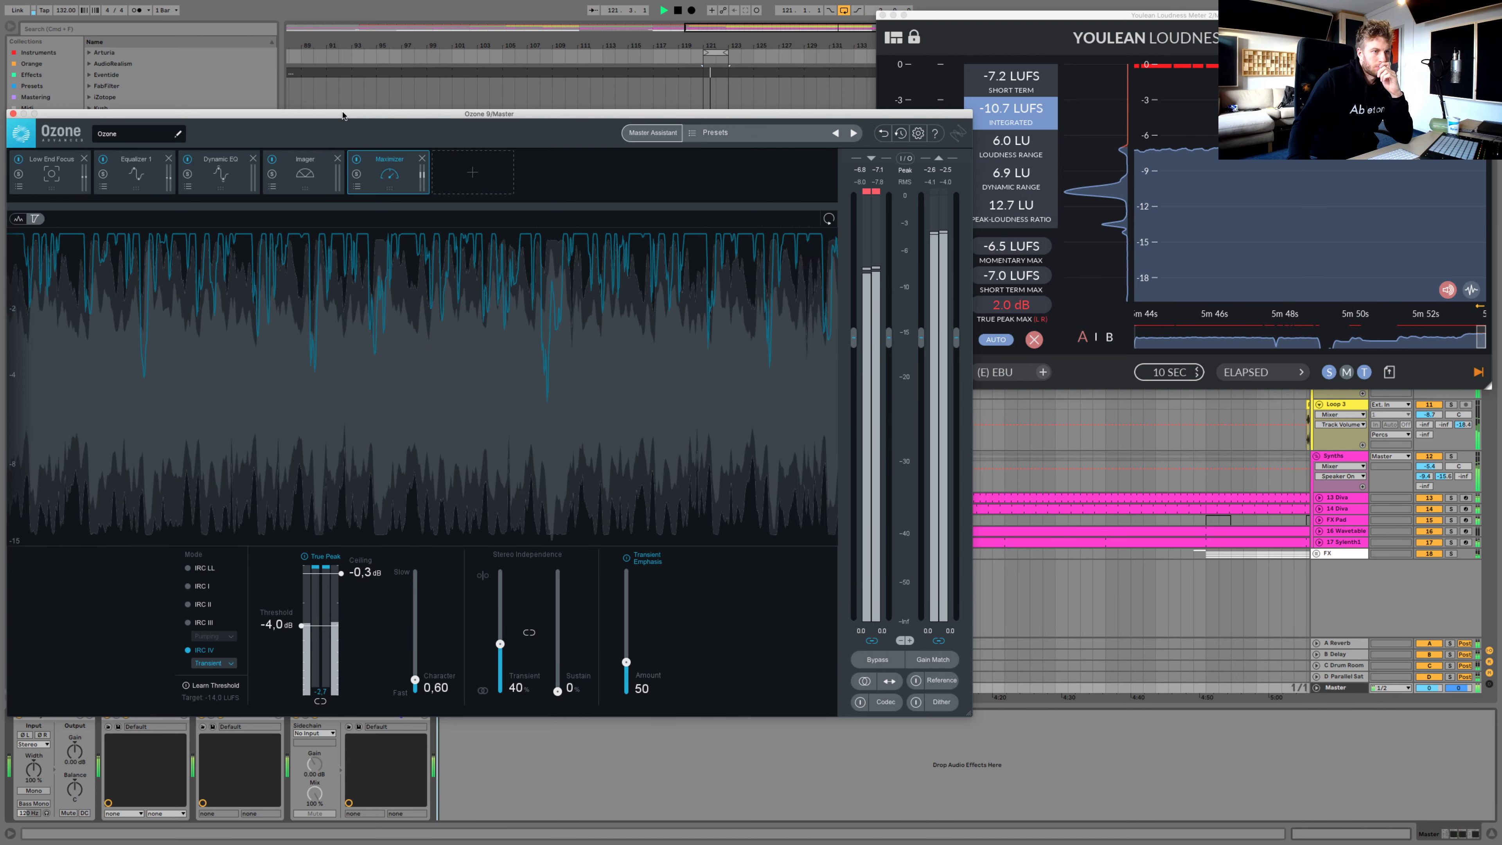
pyautogui.press('super+w')
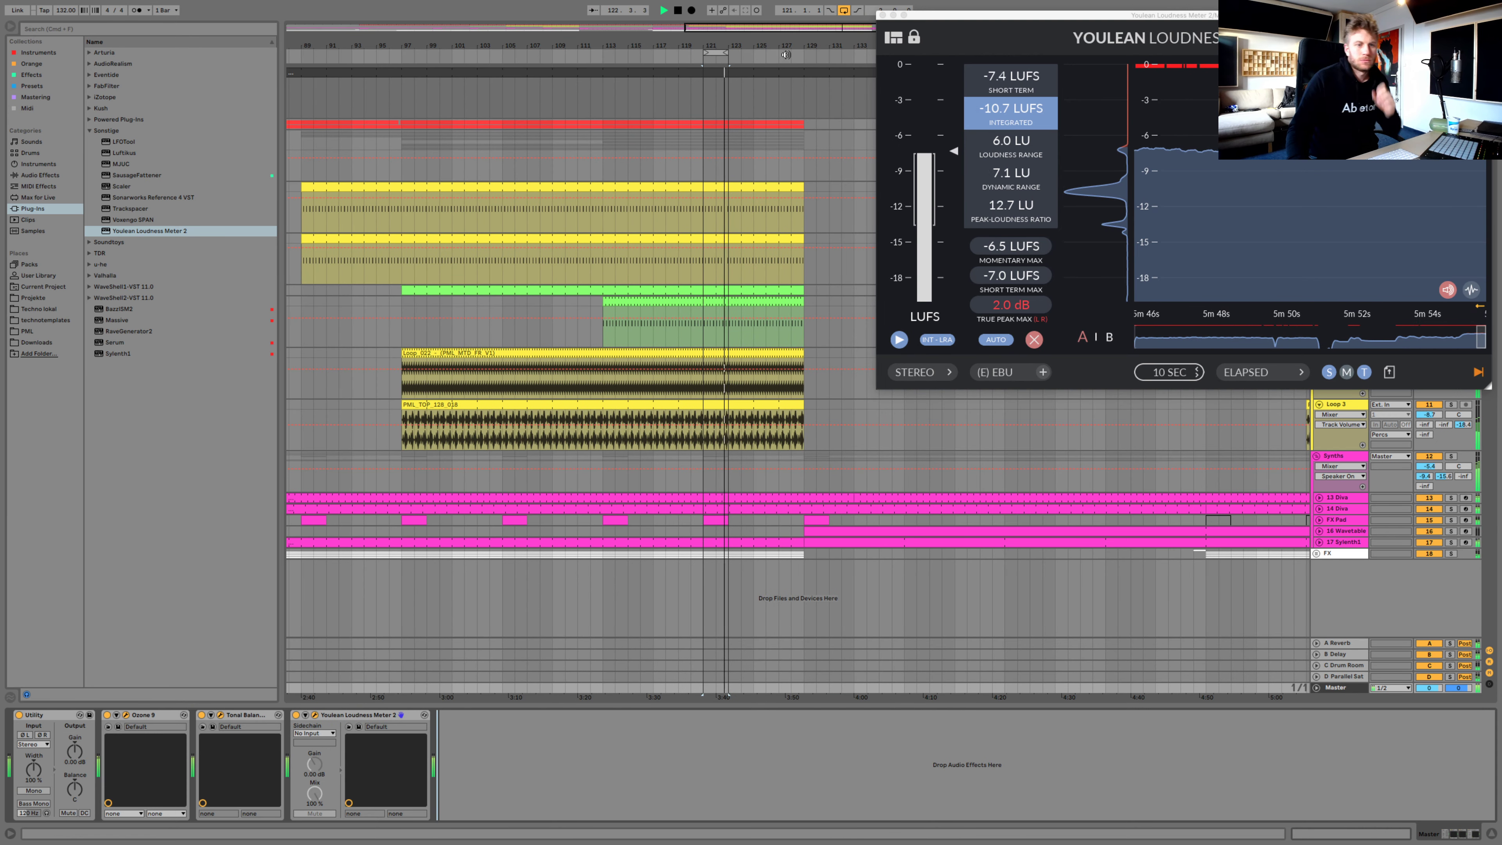
# Restart playback from the beginning of the arrangement and turn off the loop
pyautogui.doubleClick(679, 9)
pyautogui.press('space')
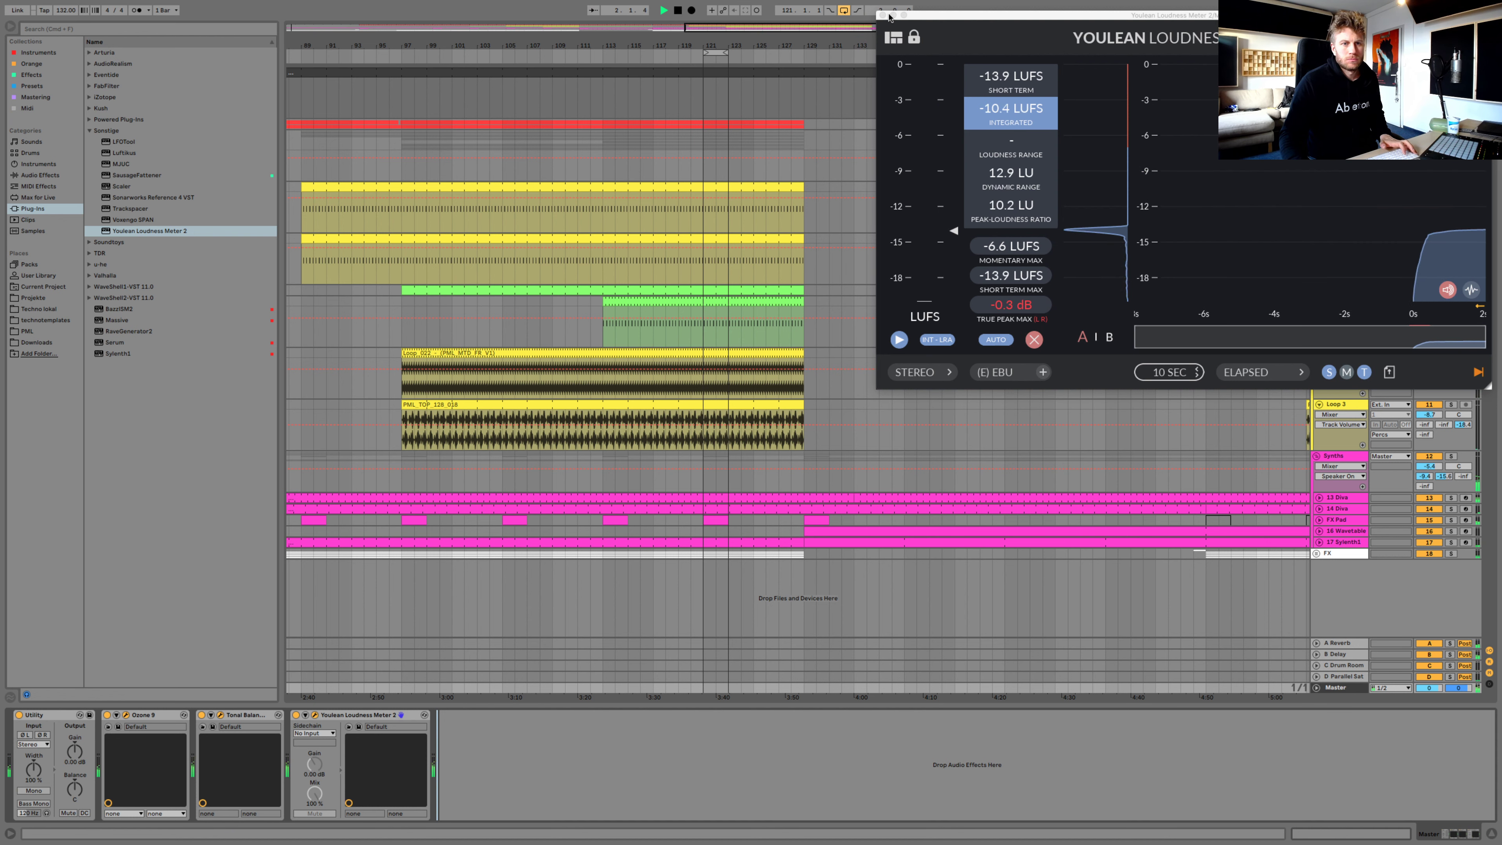
pyautogui.click(844, 10)
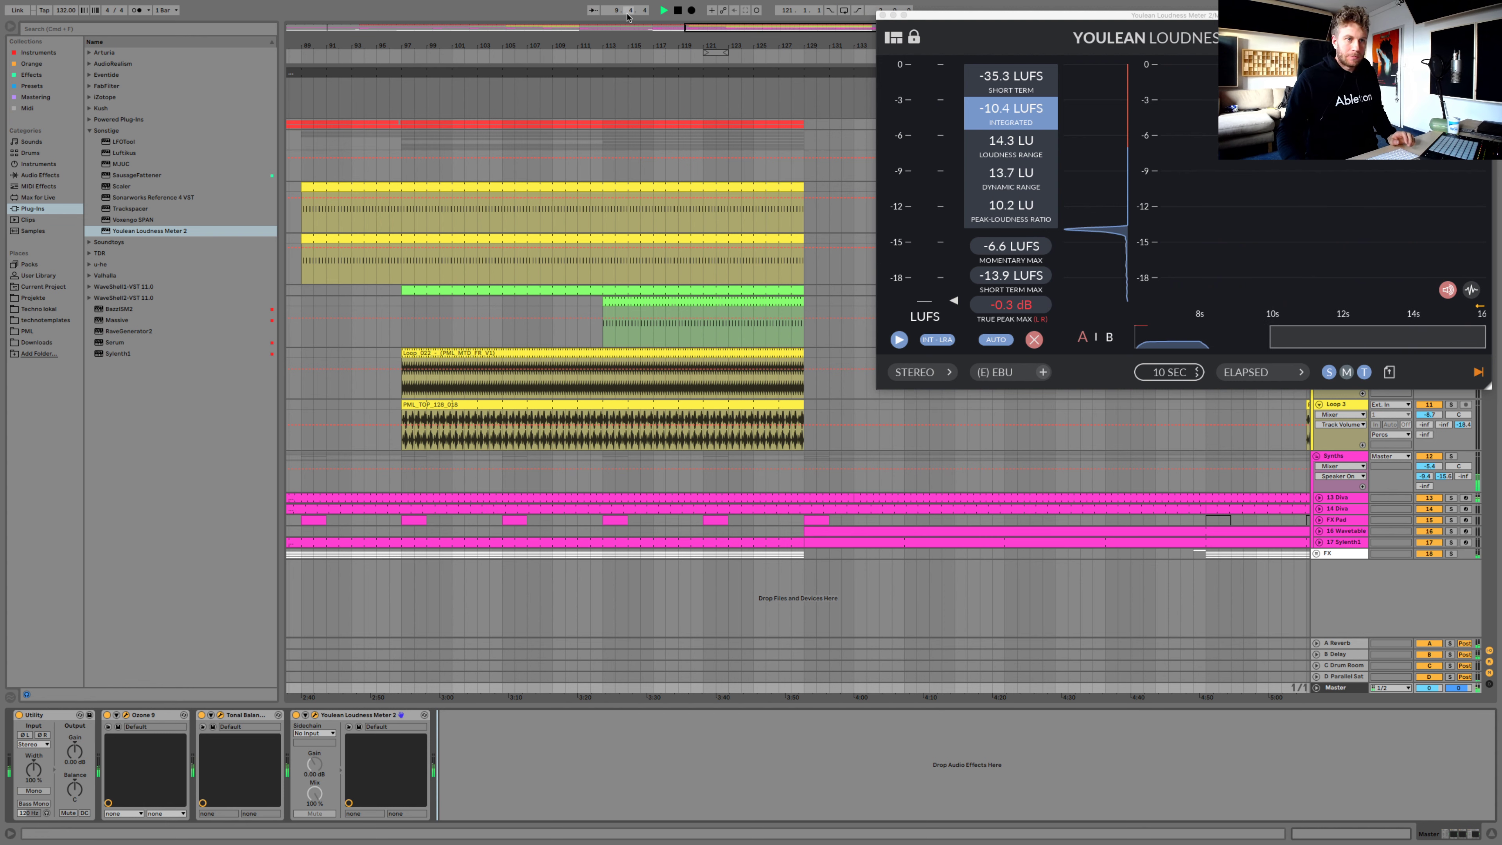
# Check the audio preferences and review the whole arrangement with the plug-in windows temporarily hidden
pyautogui.moveTo(613, 46); pyautogui.dragTo(736, 44)
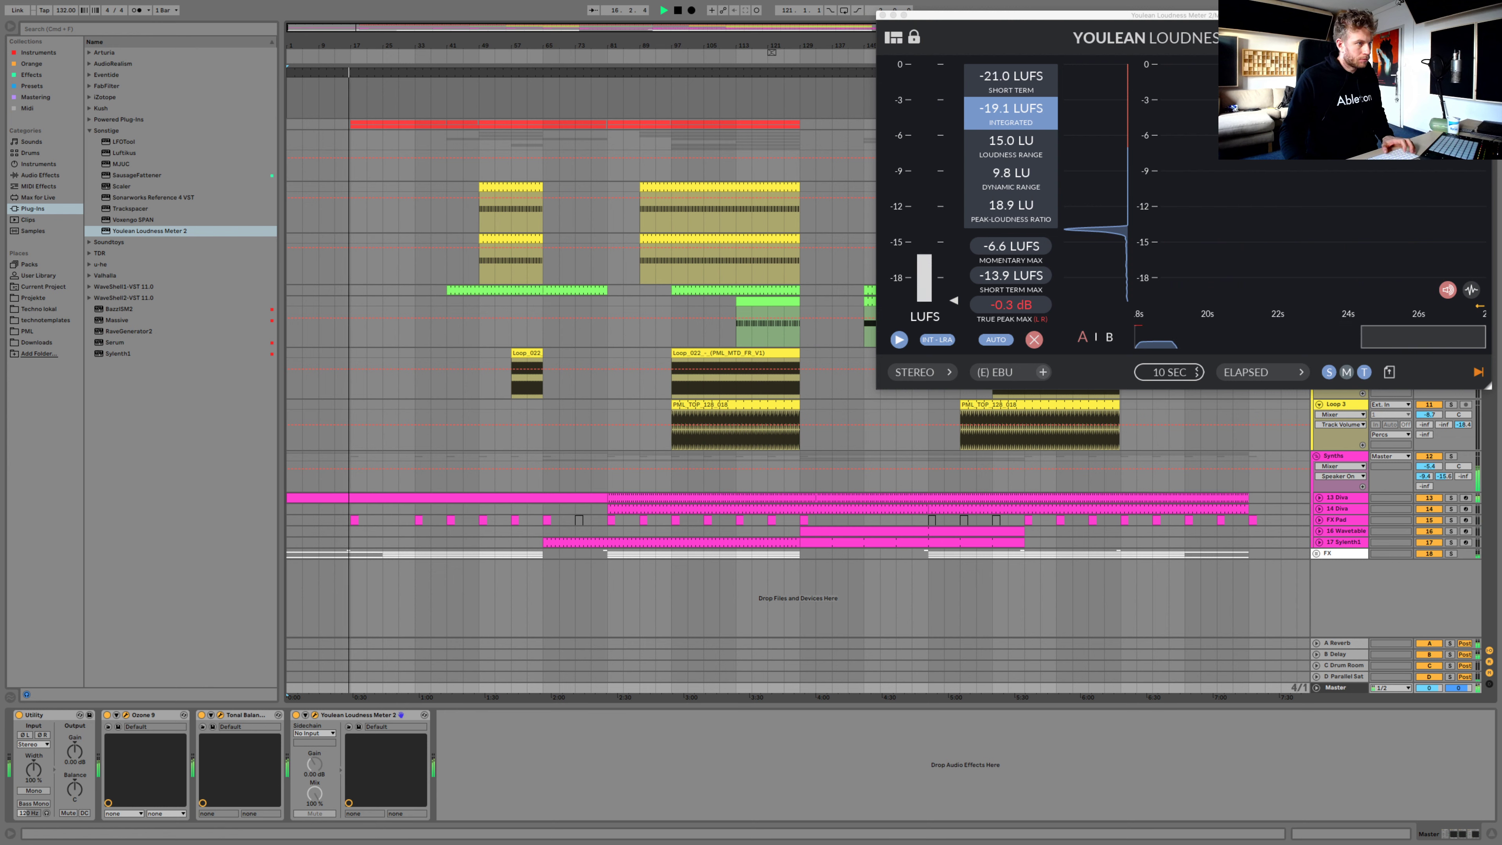
pyautogui.click(763, 794)
pyautogui.press('super+comma')
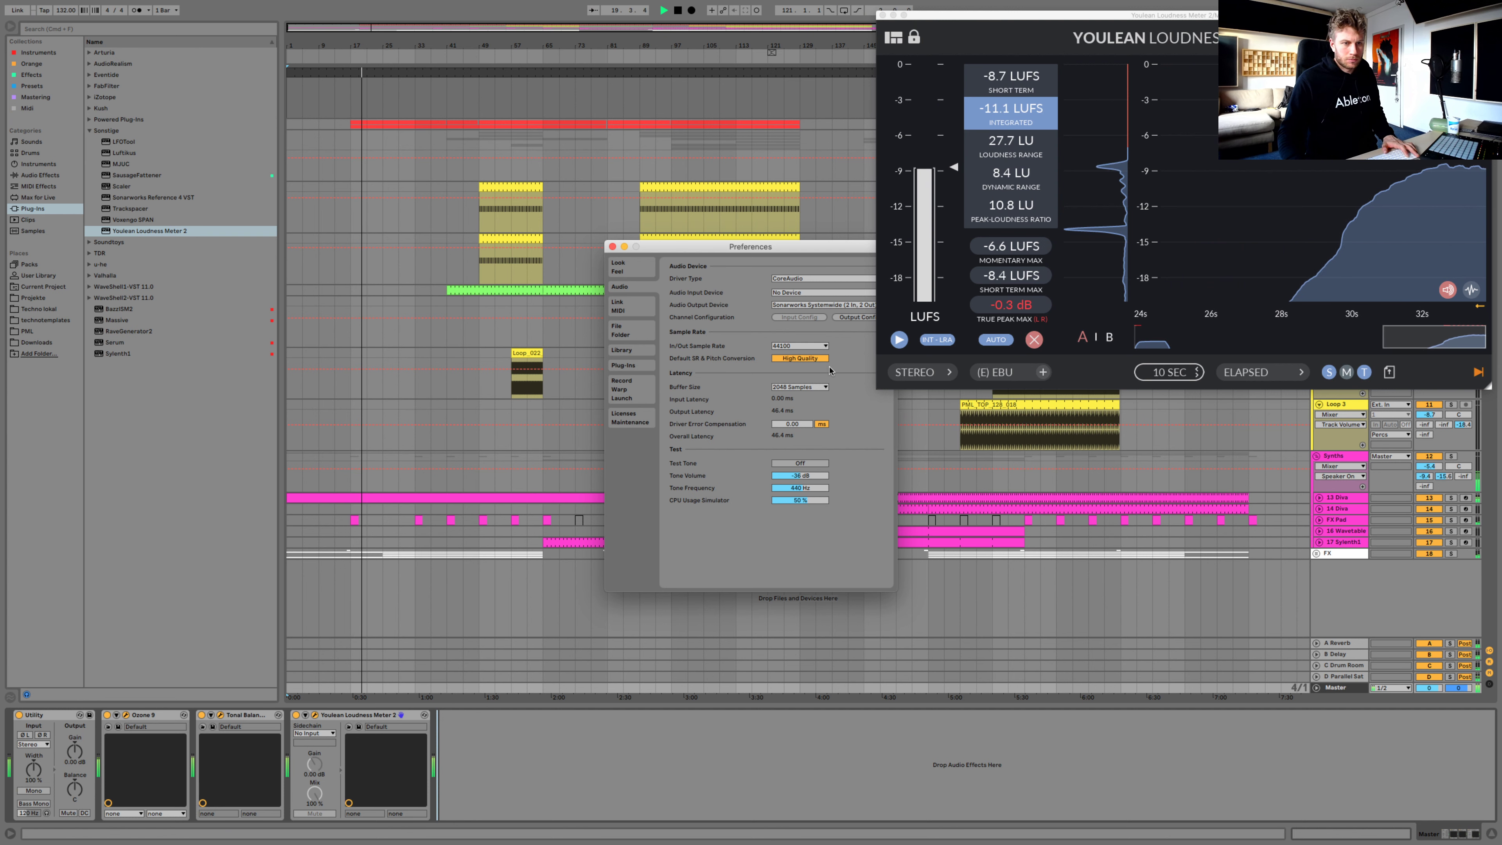
pyautogui.click(612, 247)
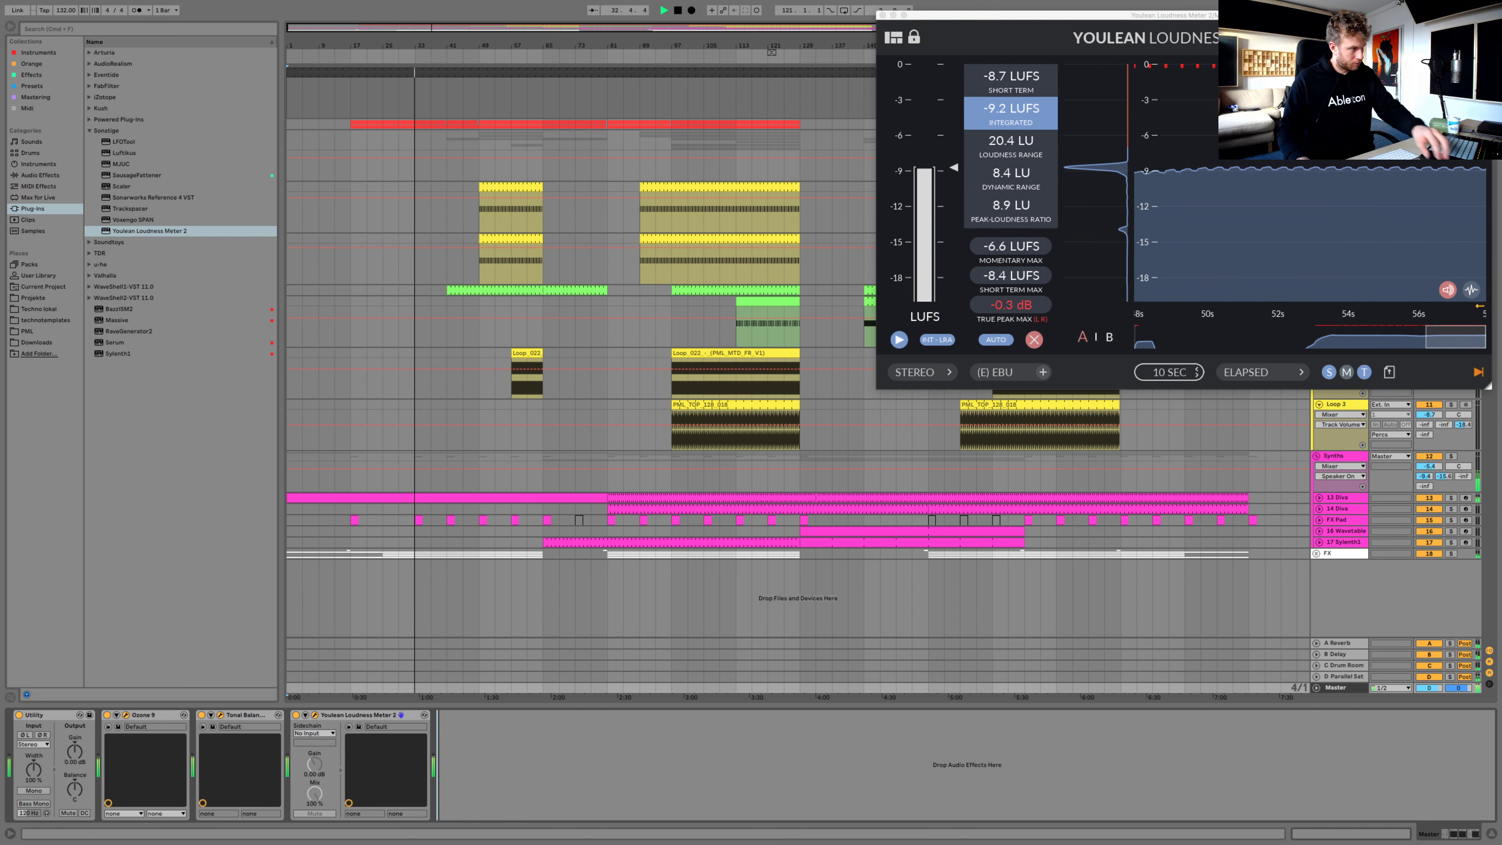
pyautogui.press('super+alt+p')
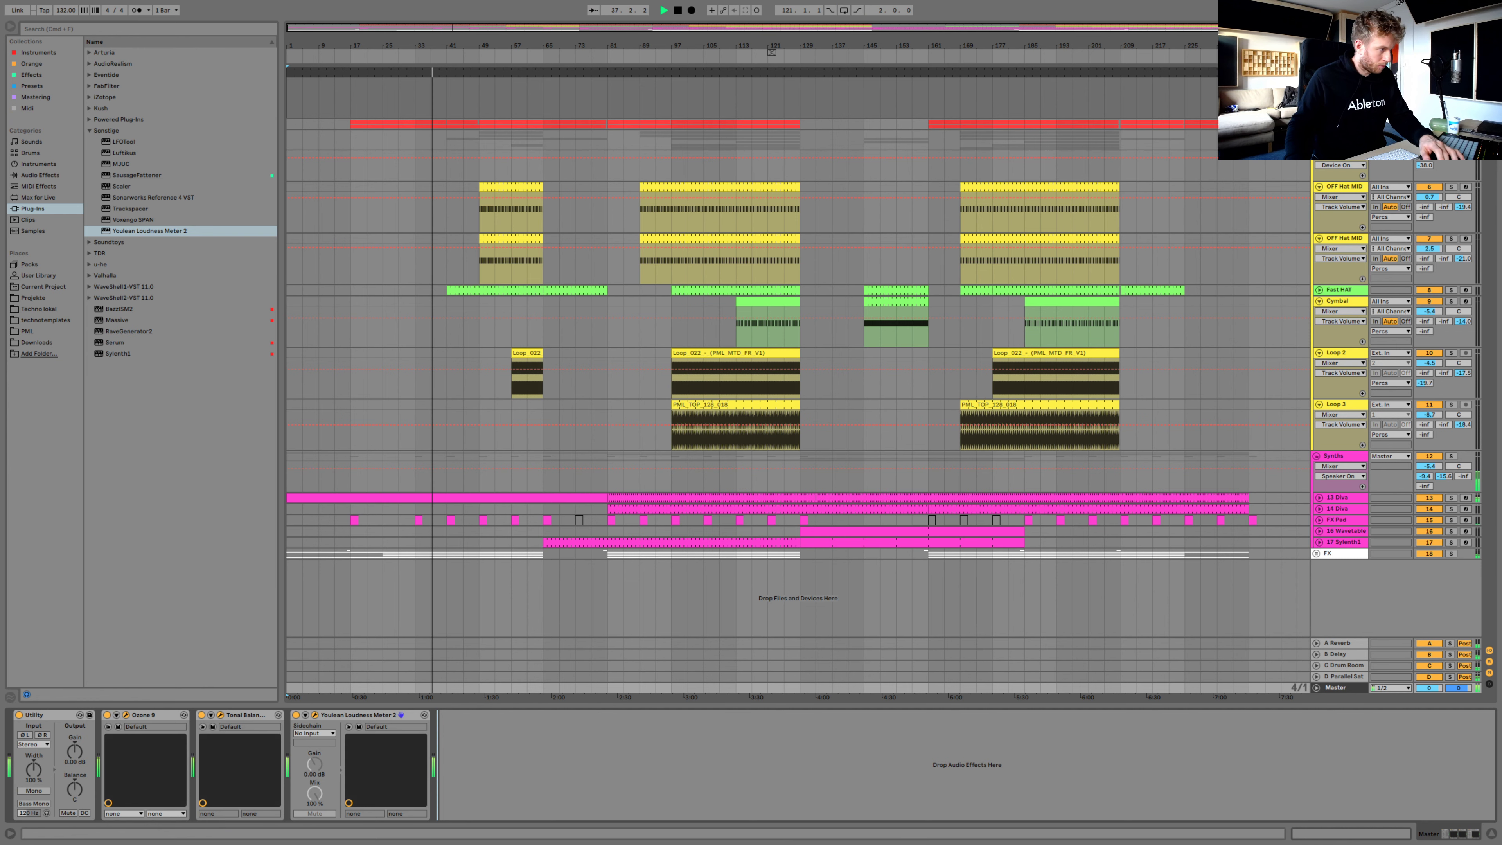
pyautogui.press('alt+super+p')
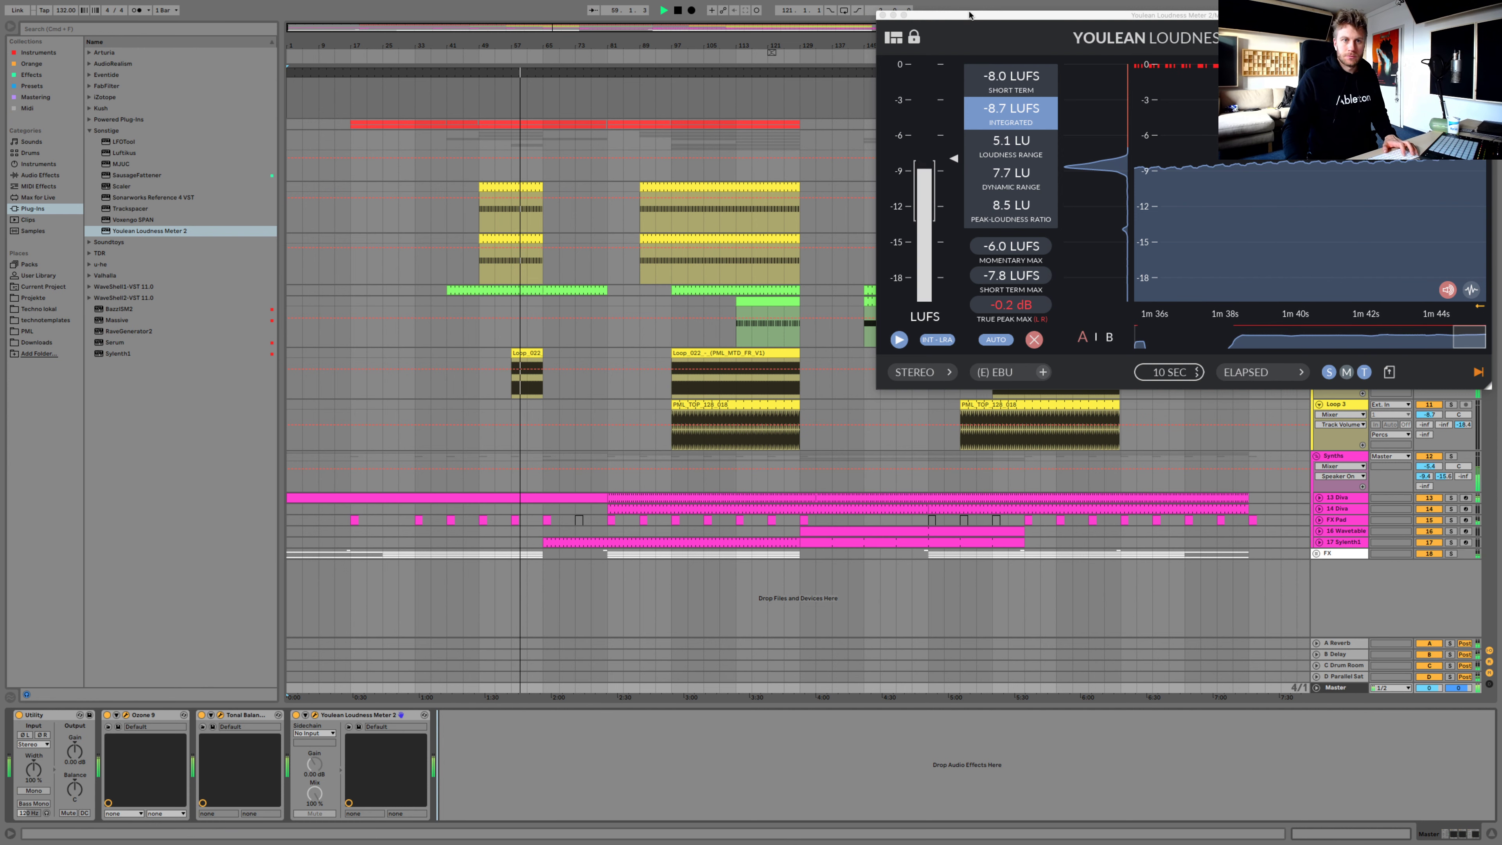
# Clear the loudness meter off the track list, compare the mix without the Loop 2 track and raise Loop 2's volume slightly
pyautogui.moveTo(969, 15); pyautogui.dragTo(1, 113)
pyautogui.click(1407, 362)
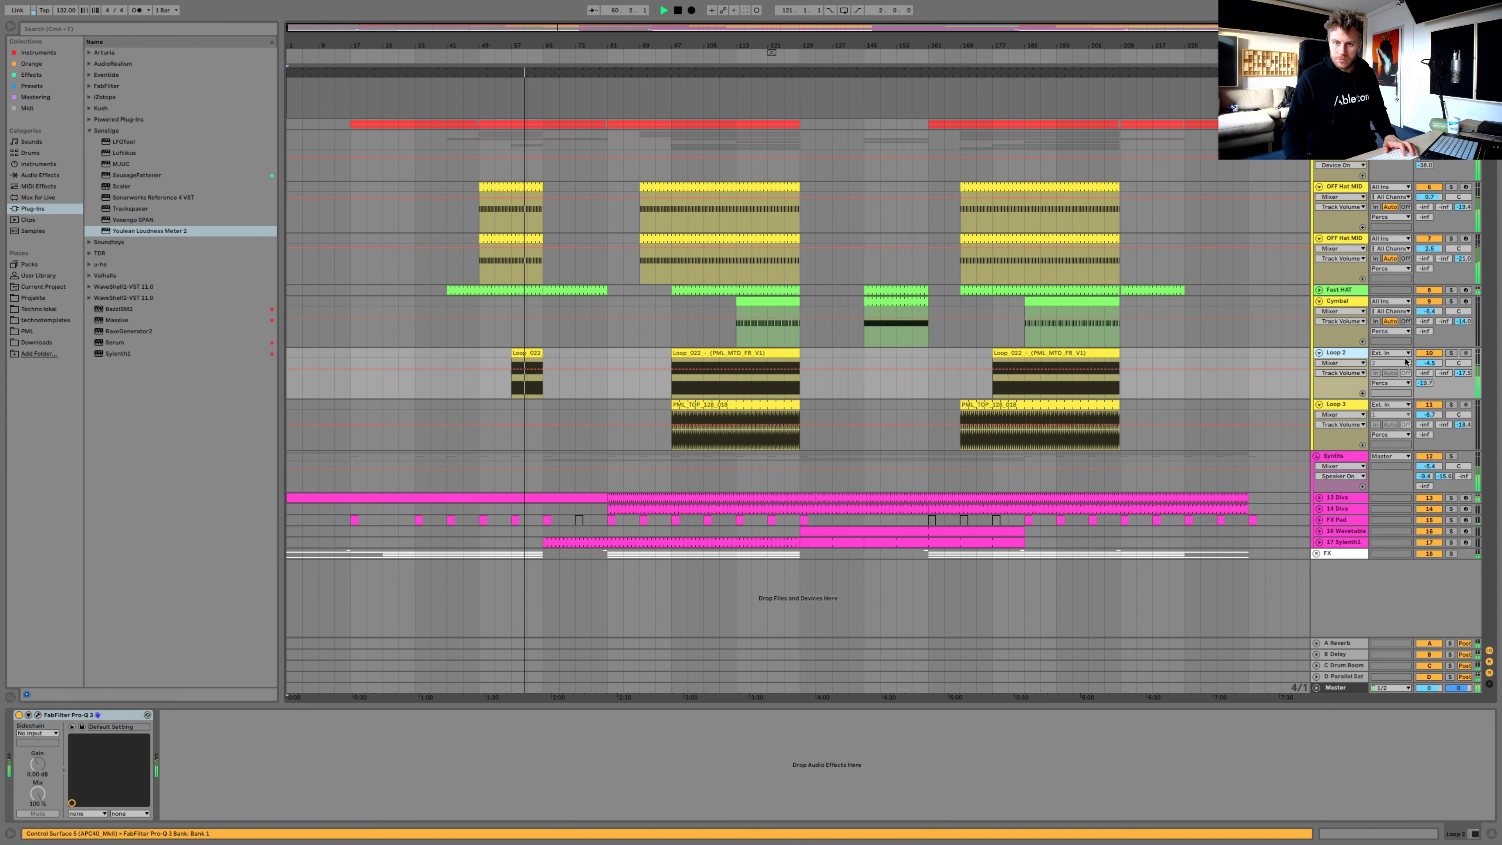
pyautogui.click(1431, 354)
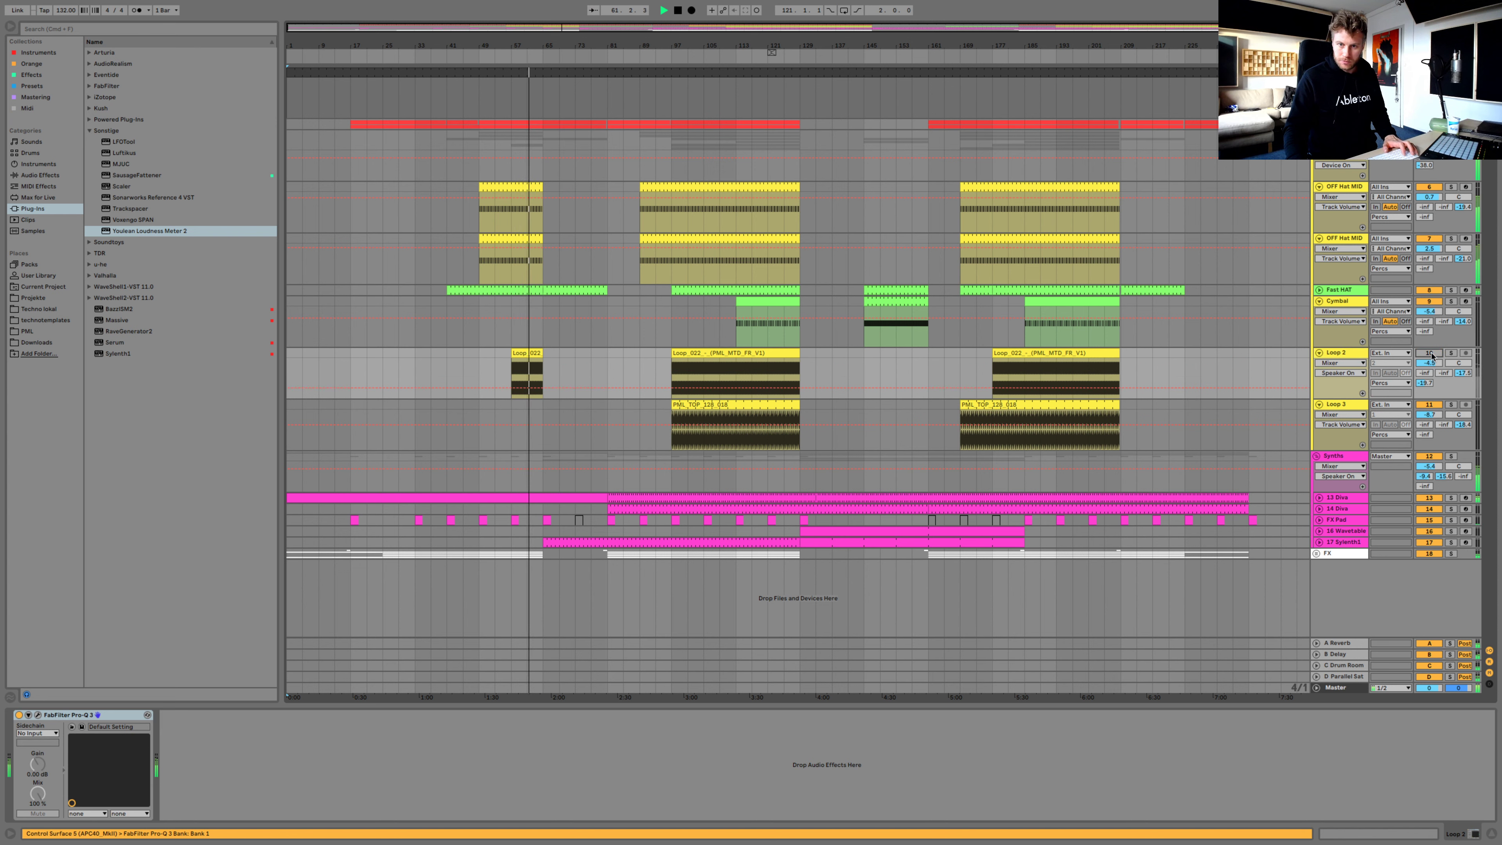
pyautogui.click(1431, 353)
pyautogui.moveTo(1431, 365); pyautogui.dragTo(1432, 363)
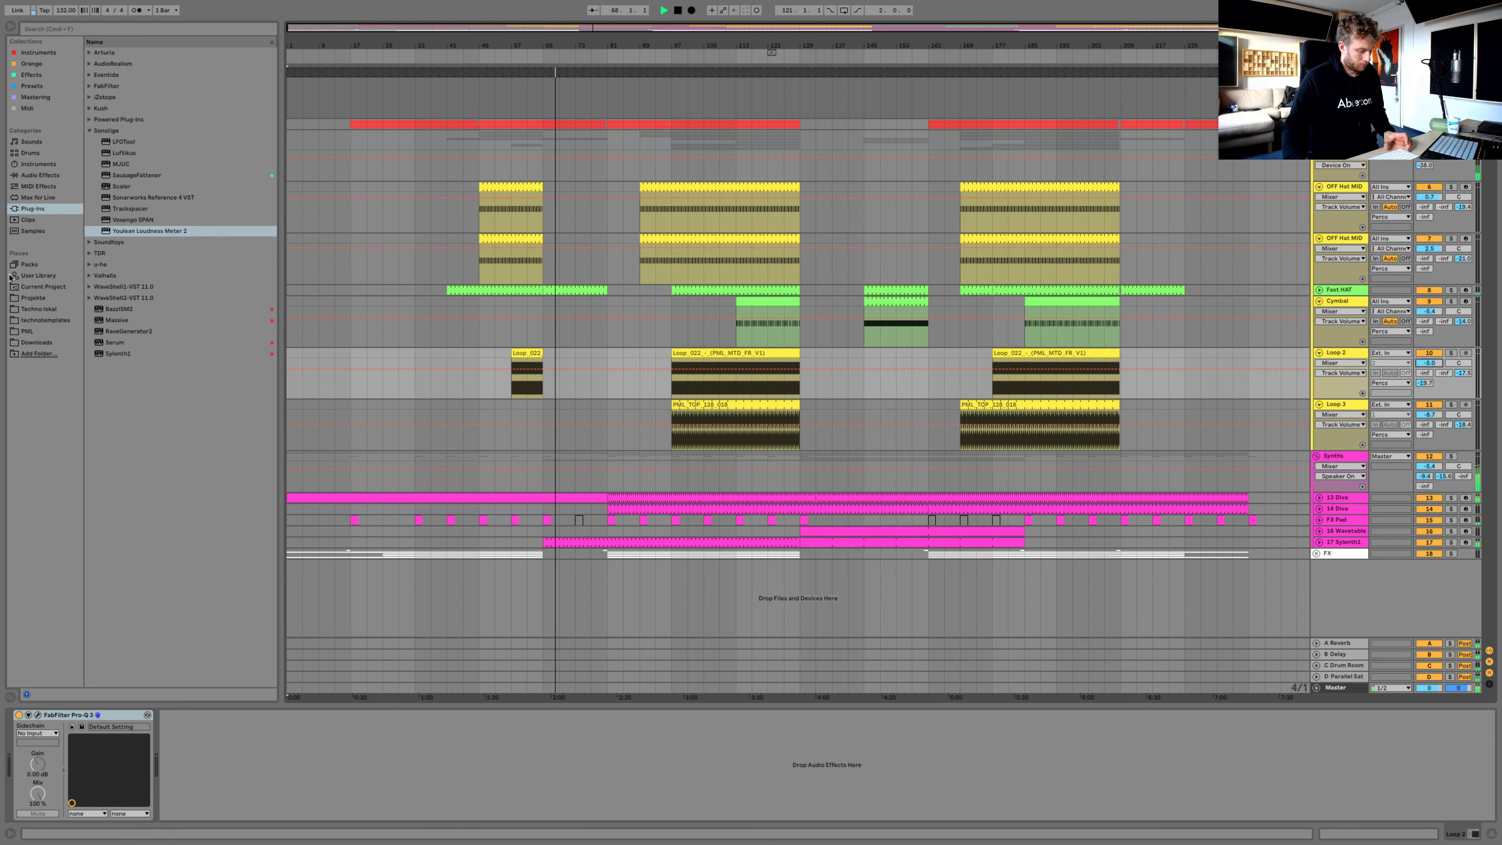
# Switch to Session View, bring back the plug-in windows and show a smaller Ozone window with the Maximizer beside the mixer
pyautogui.press('Tab')
pyautogui.press('super+alt+p')
pyautogui.moveTo(1283, 5); pyautogui.dragTo(1347, 20)
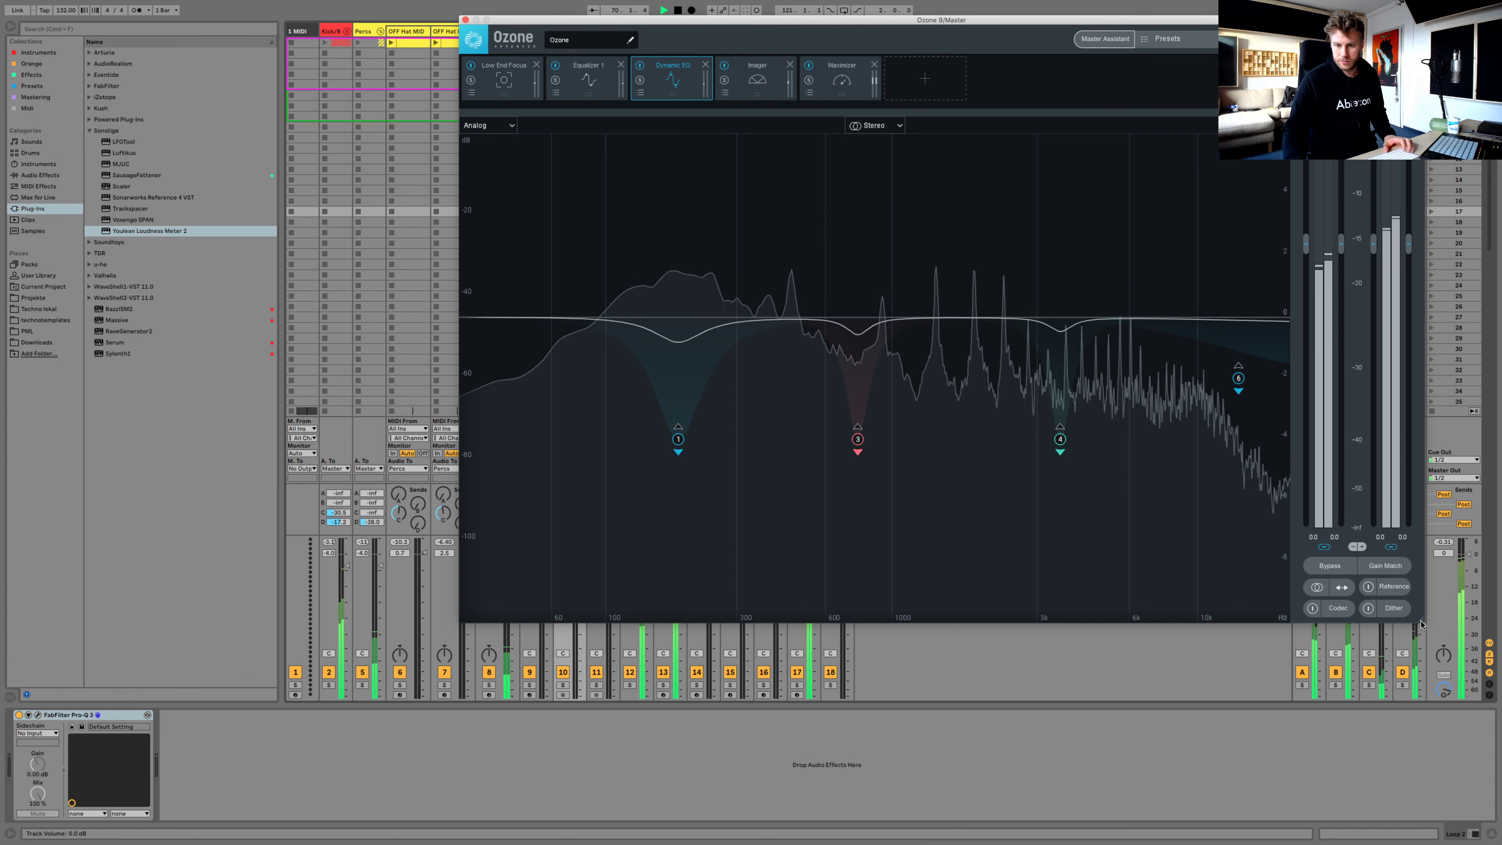
pyautogui.moveTo(1422, 625); pyautogui.dragTo(1177, 512)
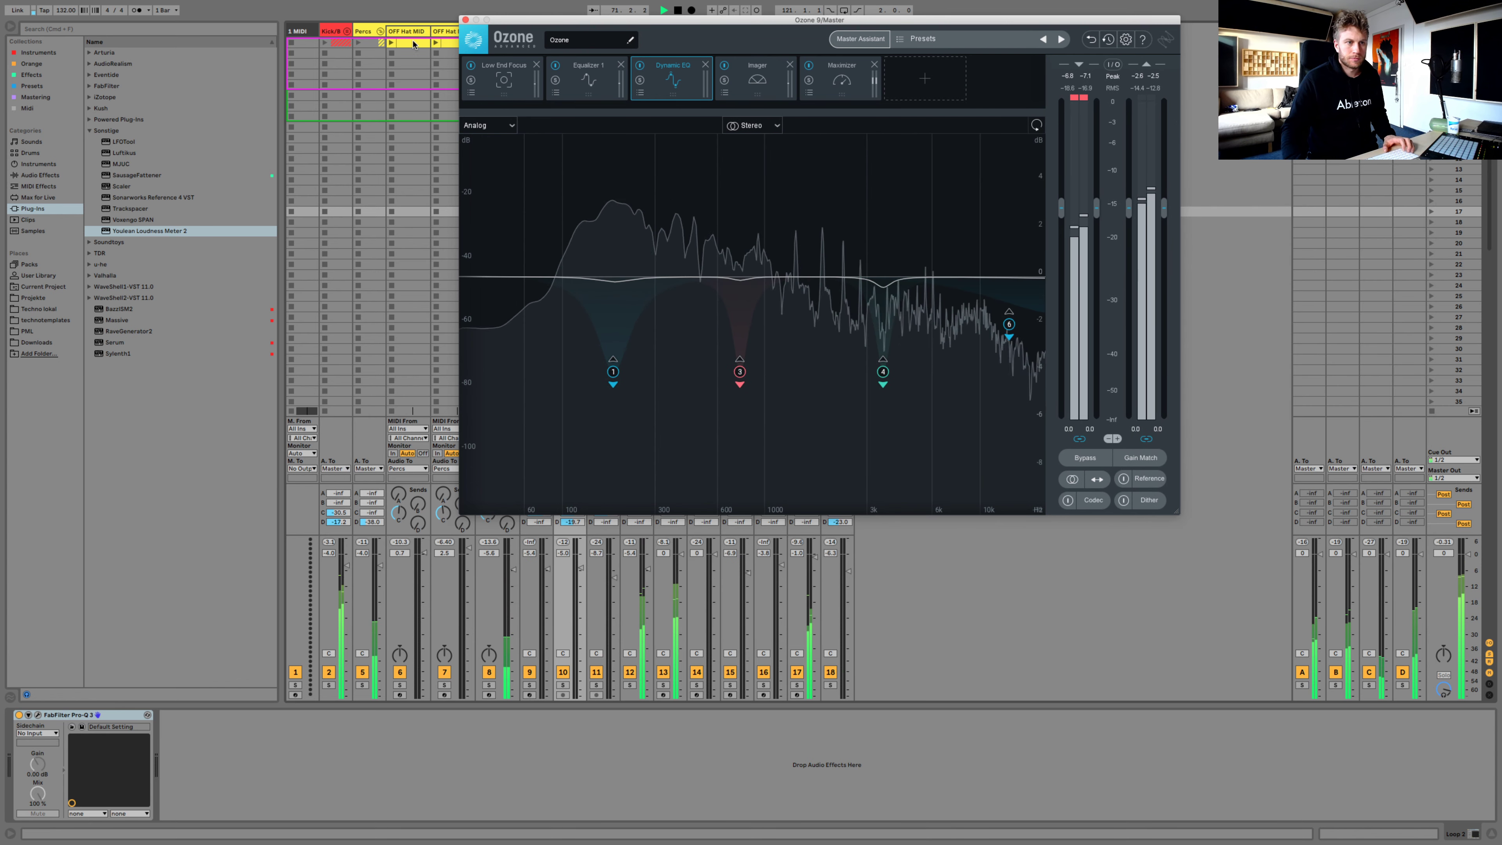
pyautogui.click(806, 67)
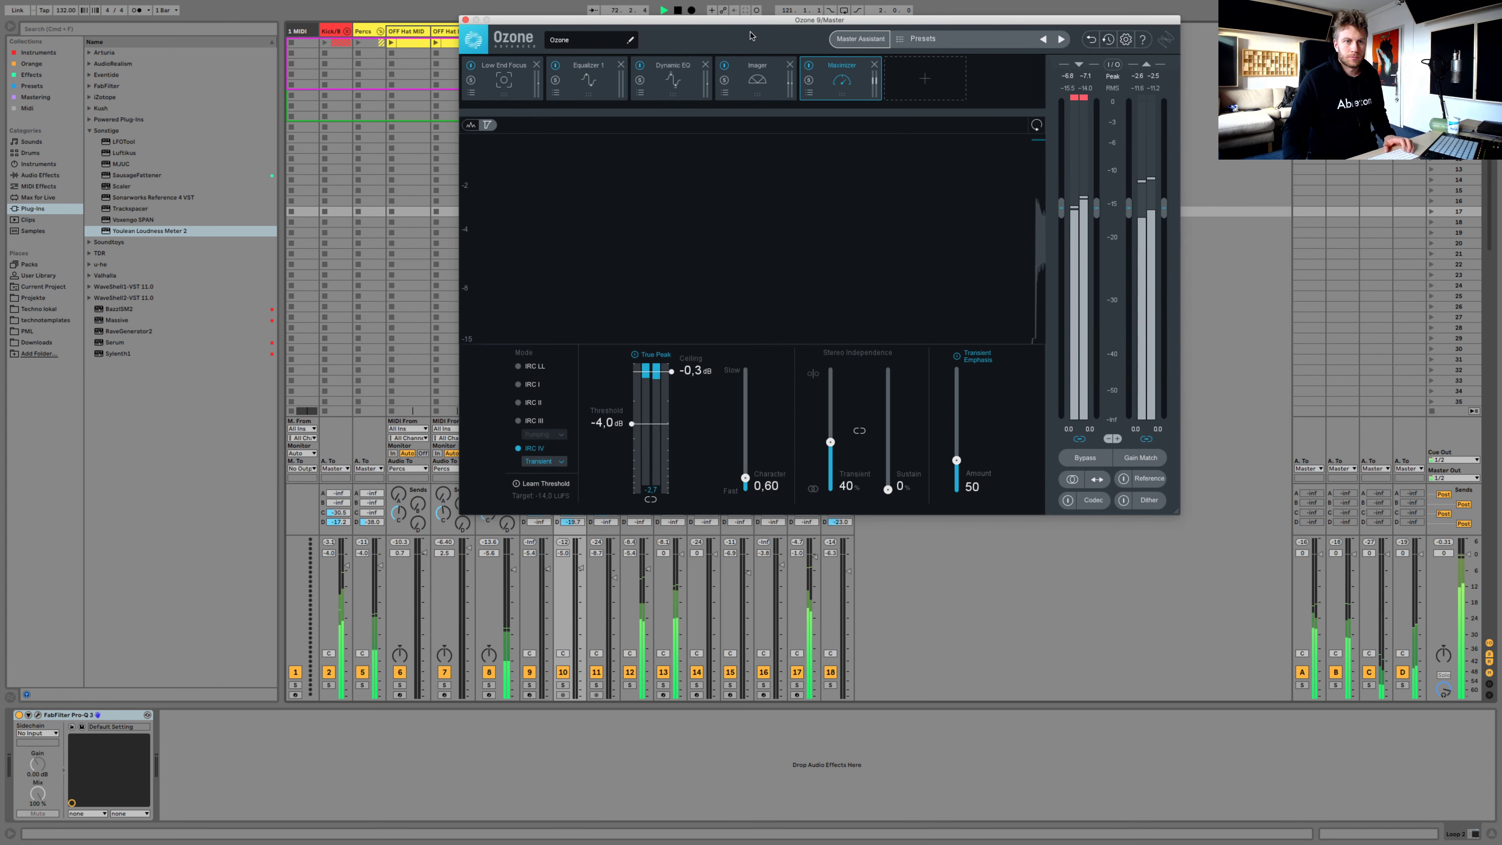
pyautogui.moveTo(804, 20); pyautogui.dragTo(1093, 19)
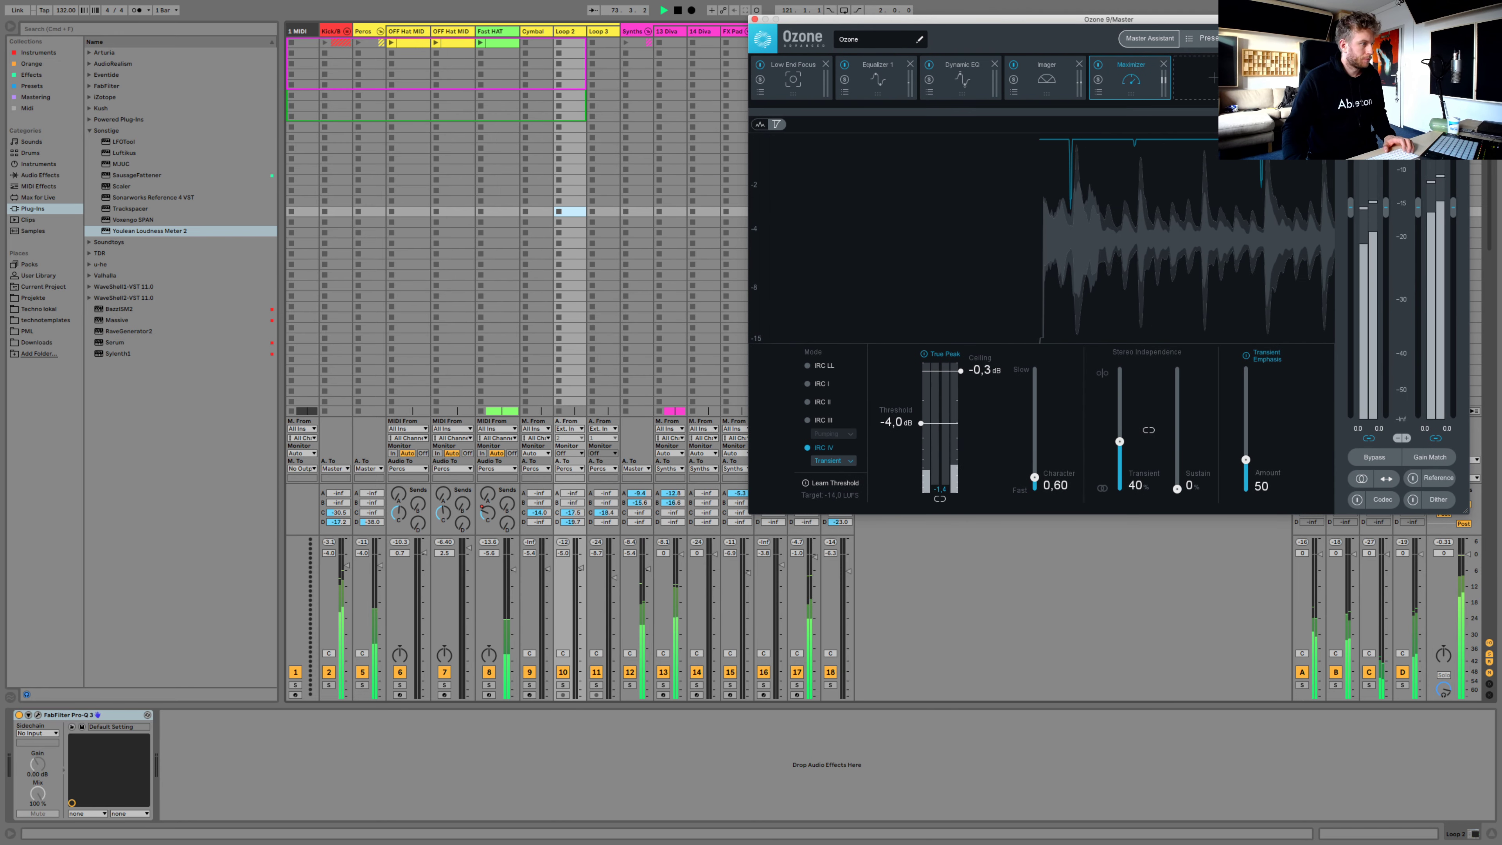
# Arrange Tonal Balance Control and the Youlean Loudness Meter beside Ozone and rearrange the mixer so its faders stay in view
pyautogui.moveTo(349, 85); pyautogui.dragTo(414, 14)
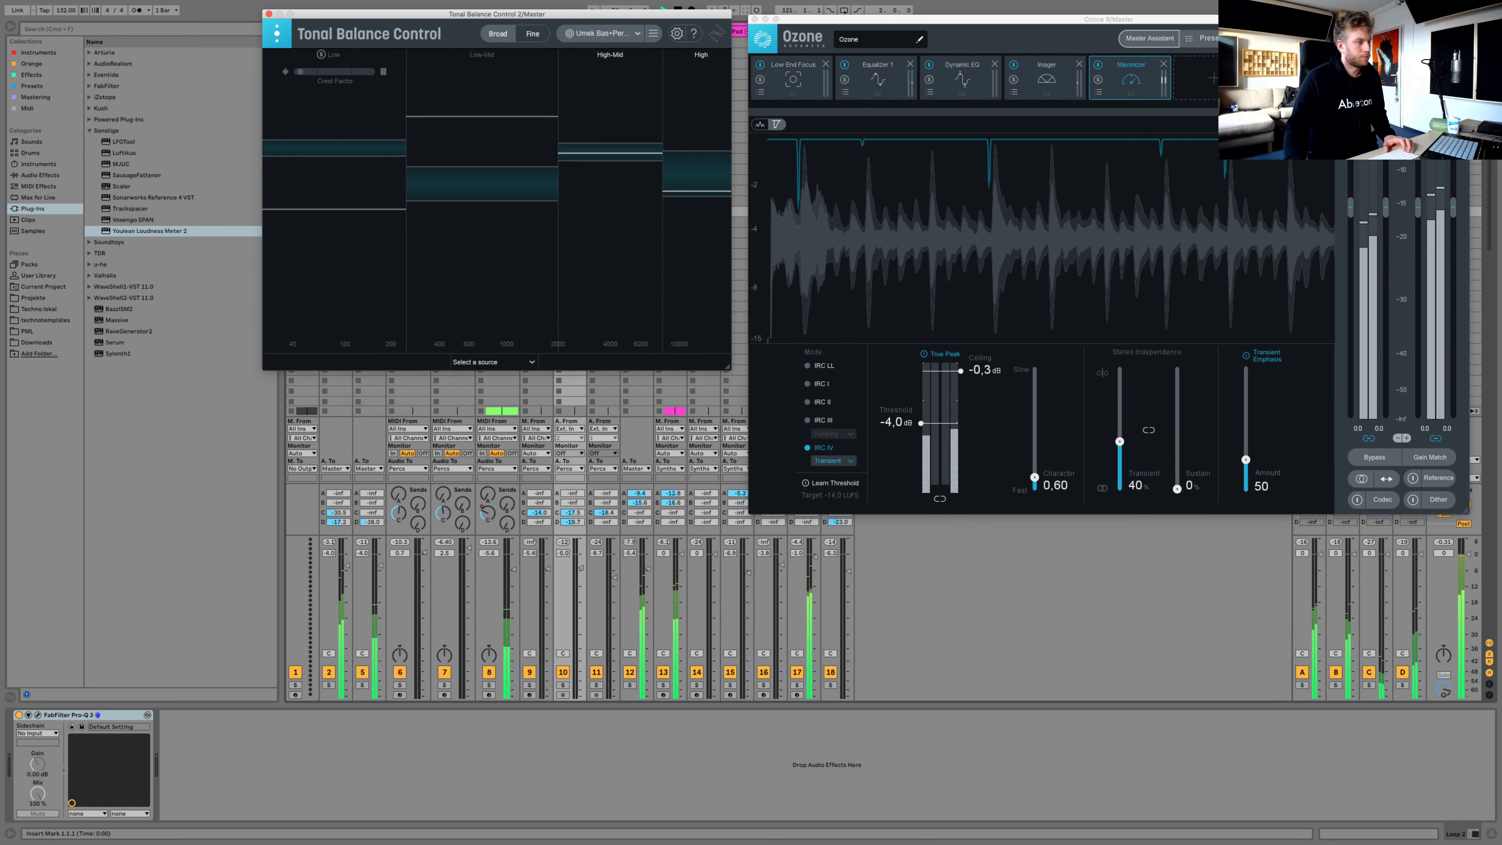
pyautogui.moveTo(591, 363); pyautogui.dragTo(591, 428)
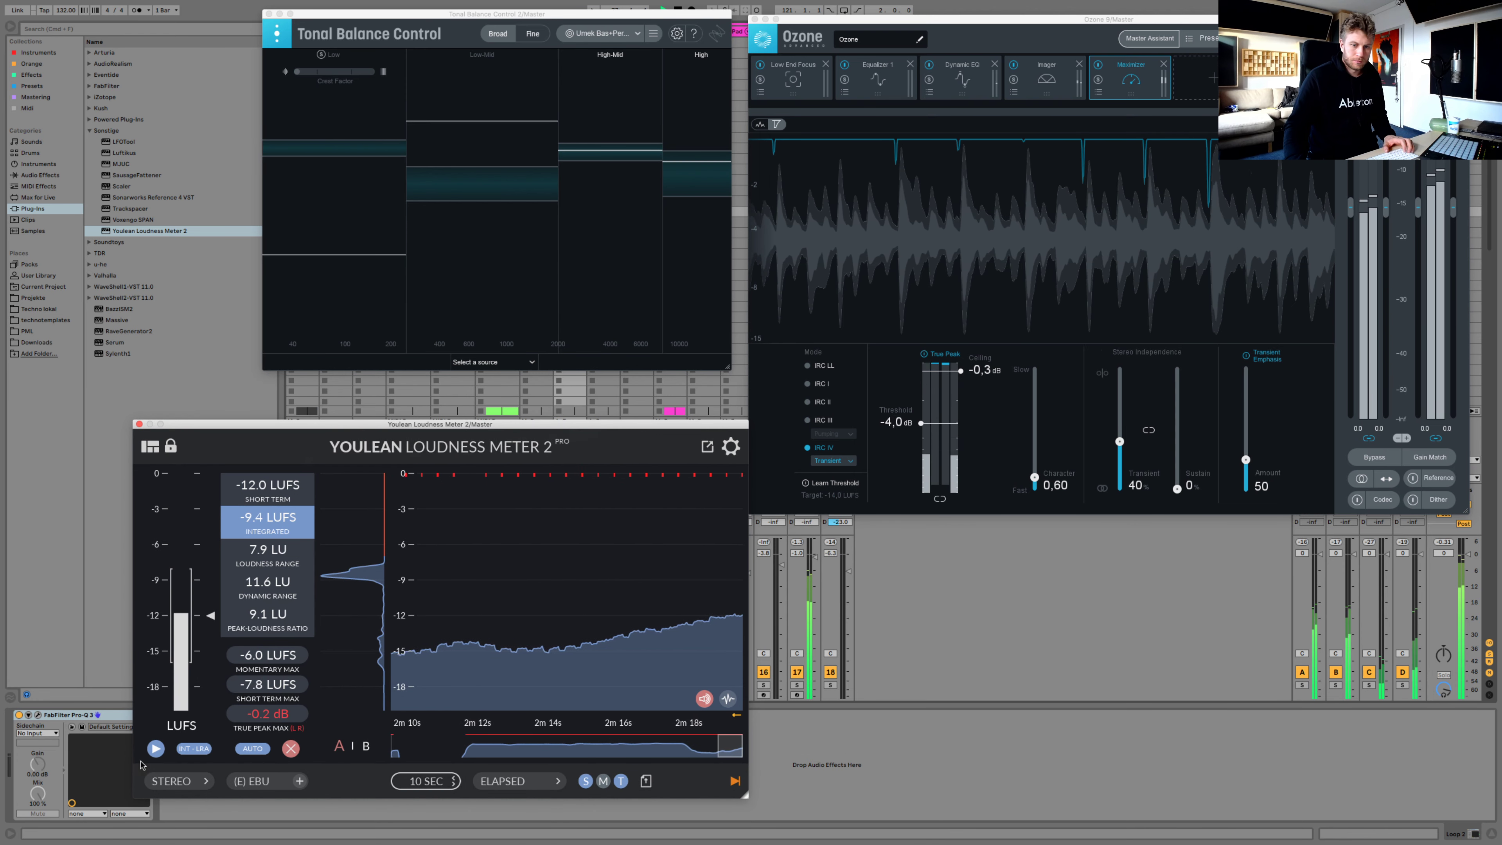
pyautogui.click(911, 843)
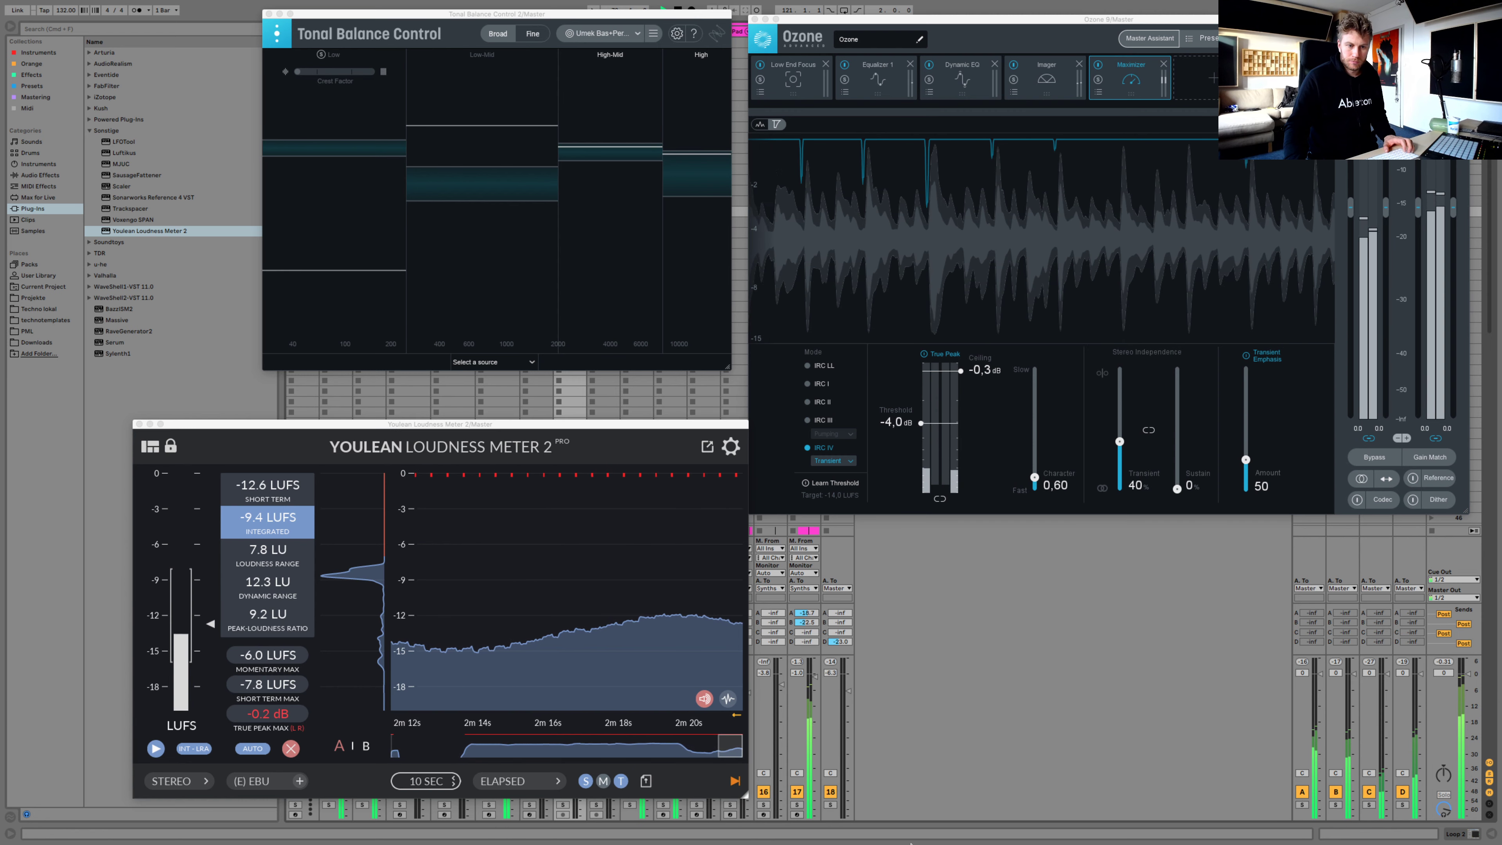
pyautogui.moveTo(439, 428); pyautogui.dragTo(336, 266)
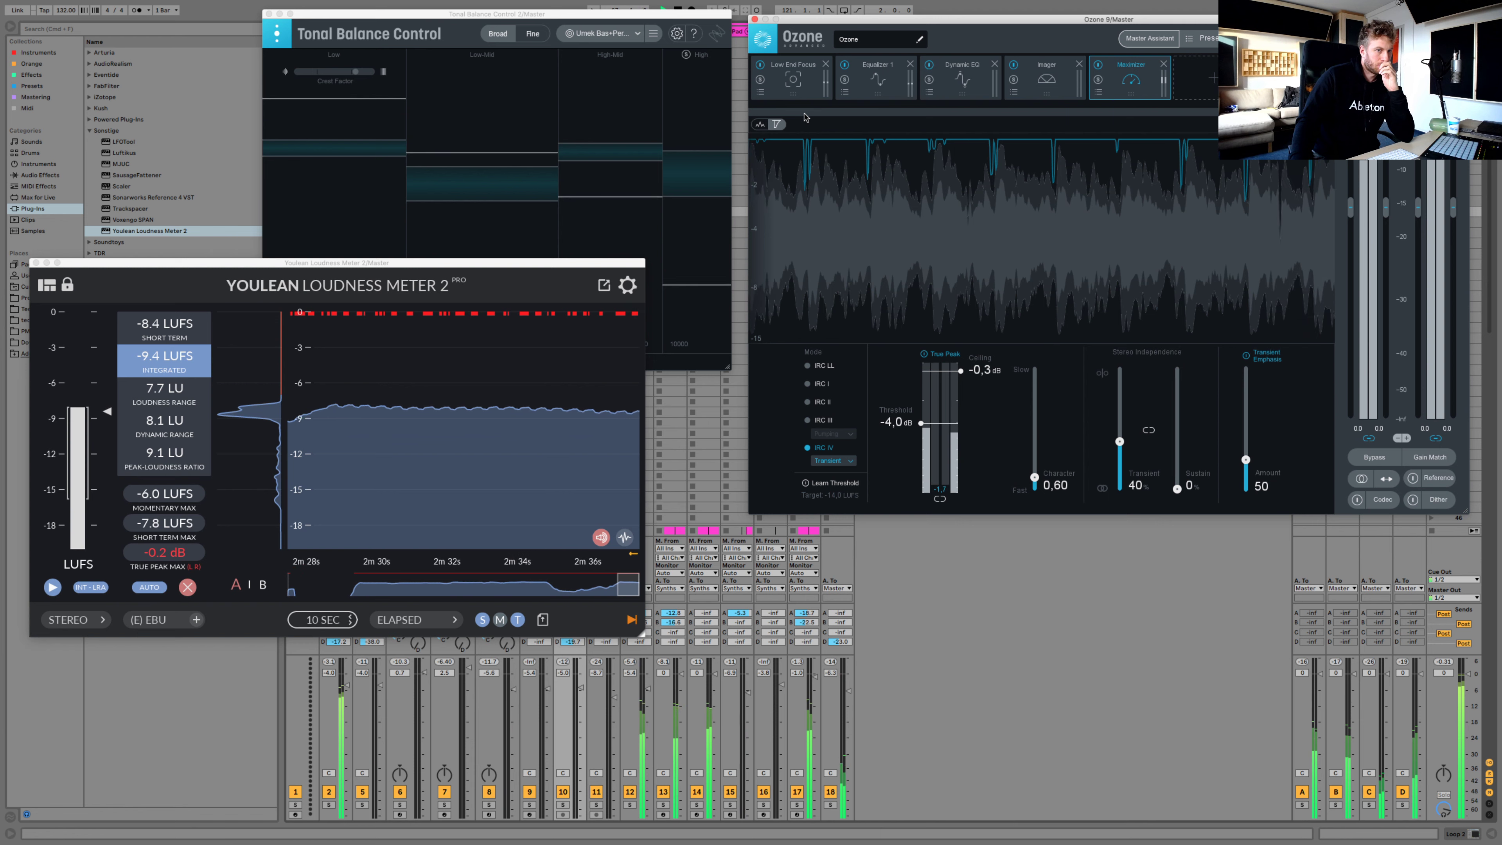
# Review Ozone's Low End Focus and Maximizer during playback and examine the mix in Tonal Balance Control's Fine view
pyautogui.click(792, 83)
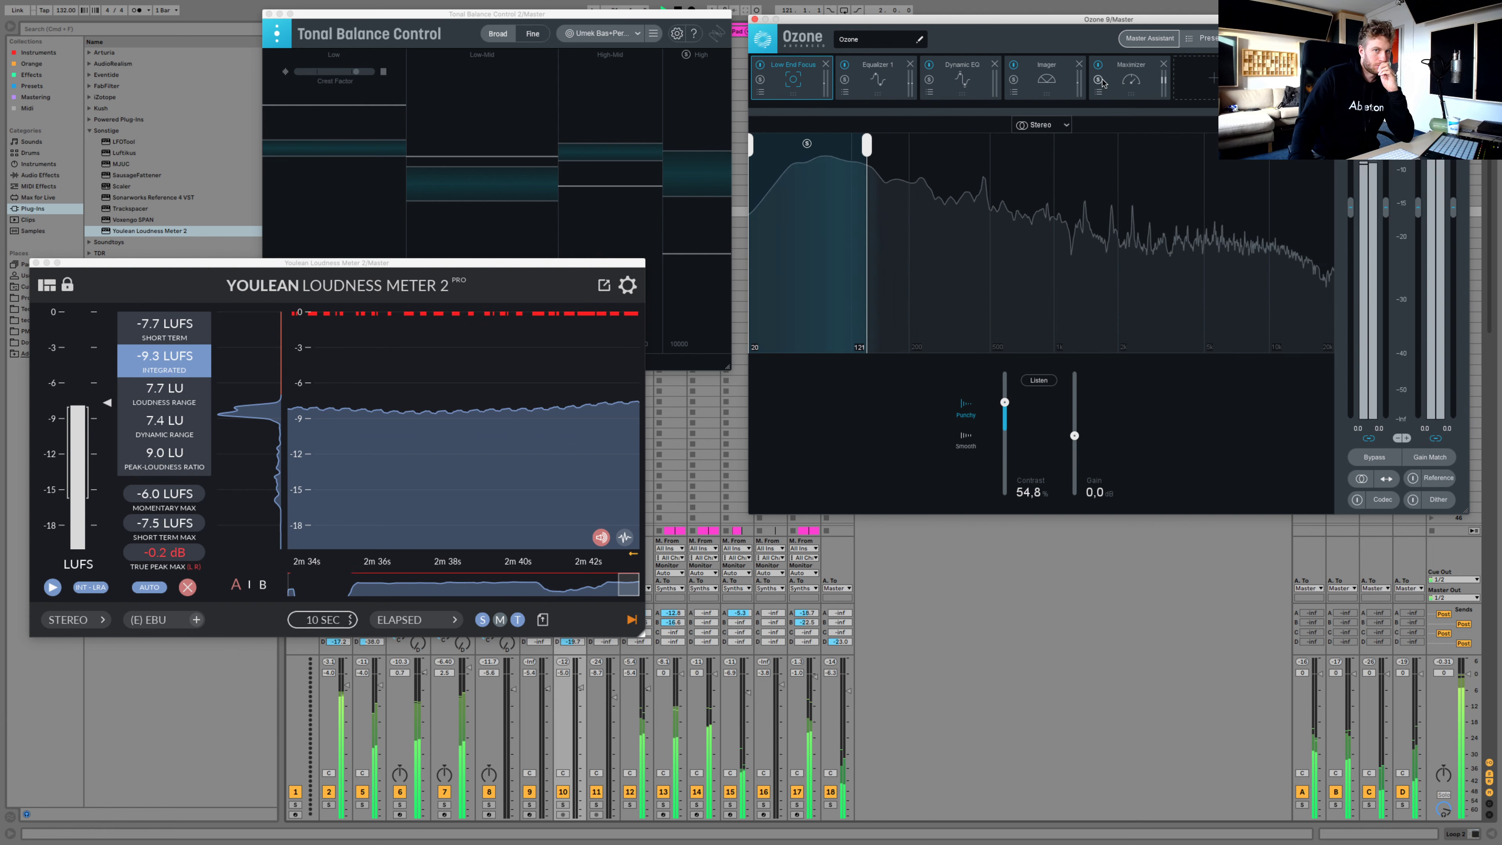
pyautogui.click(1118, 76)
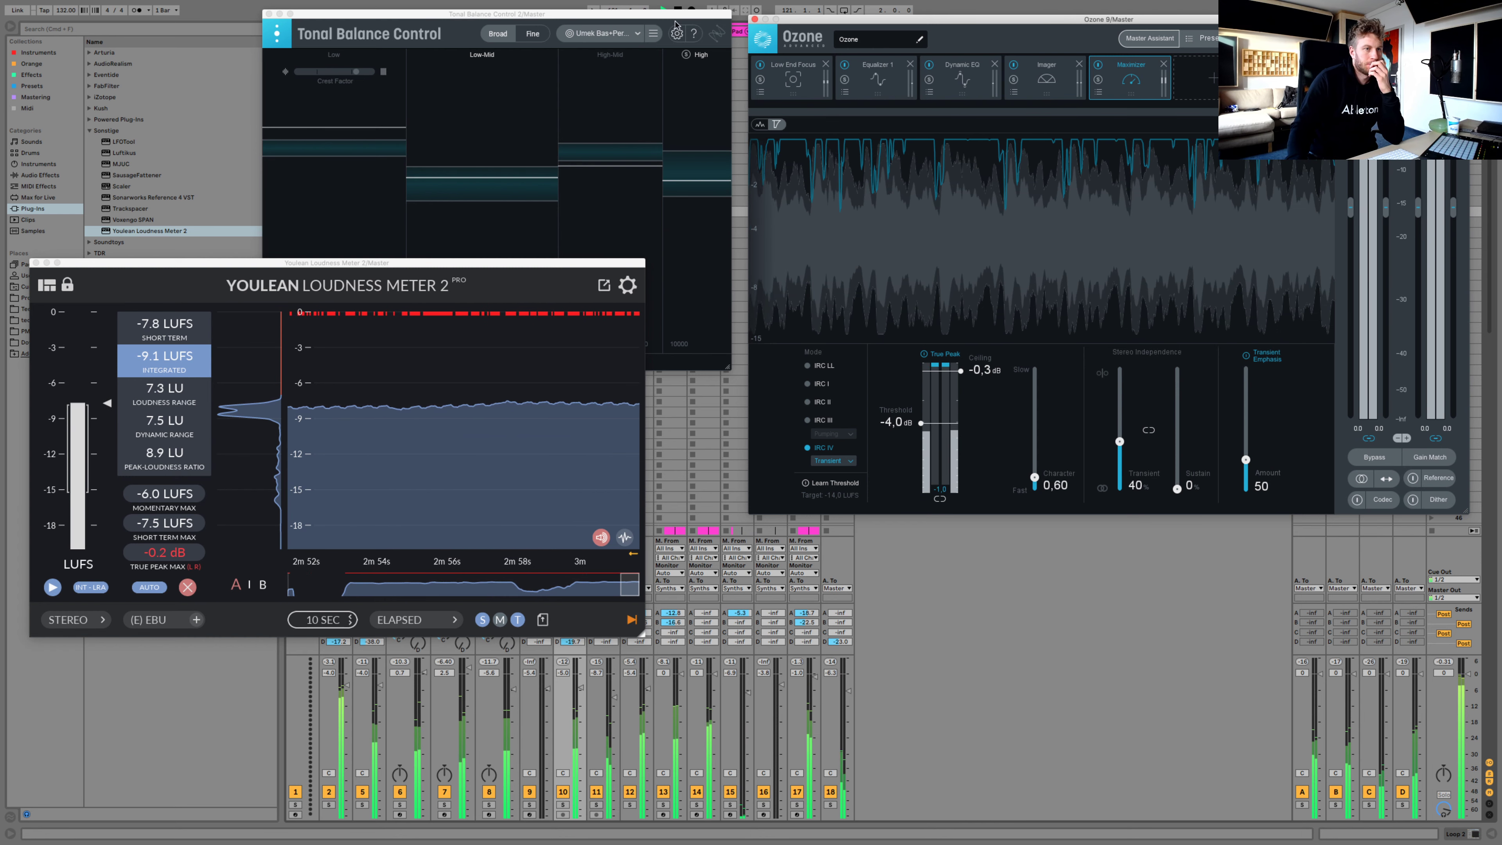
pyautogui.click(529, 34)
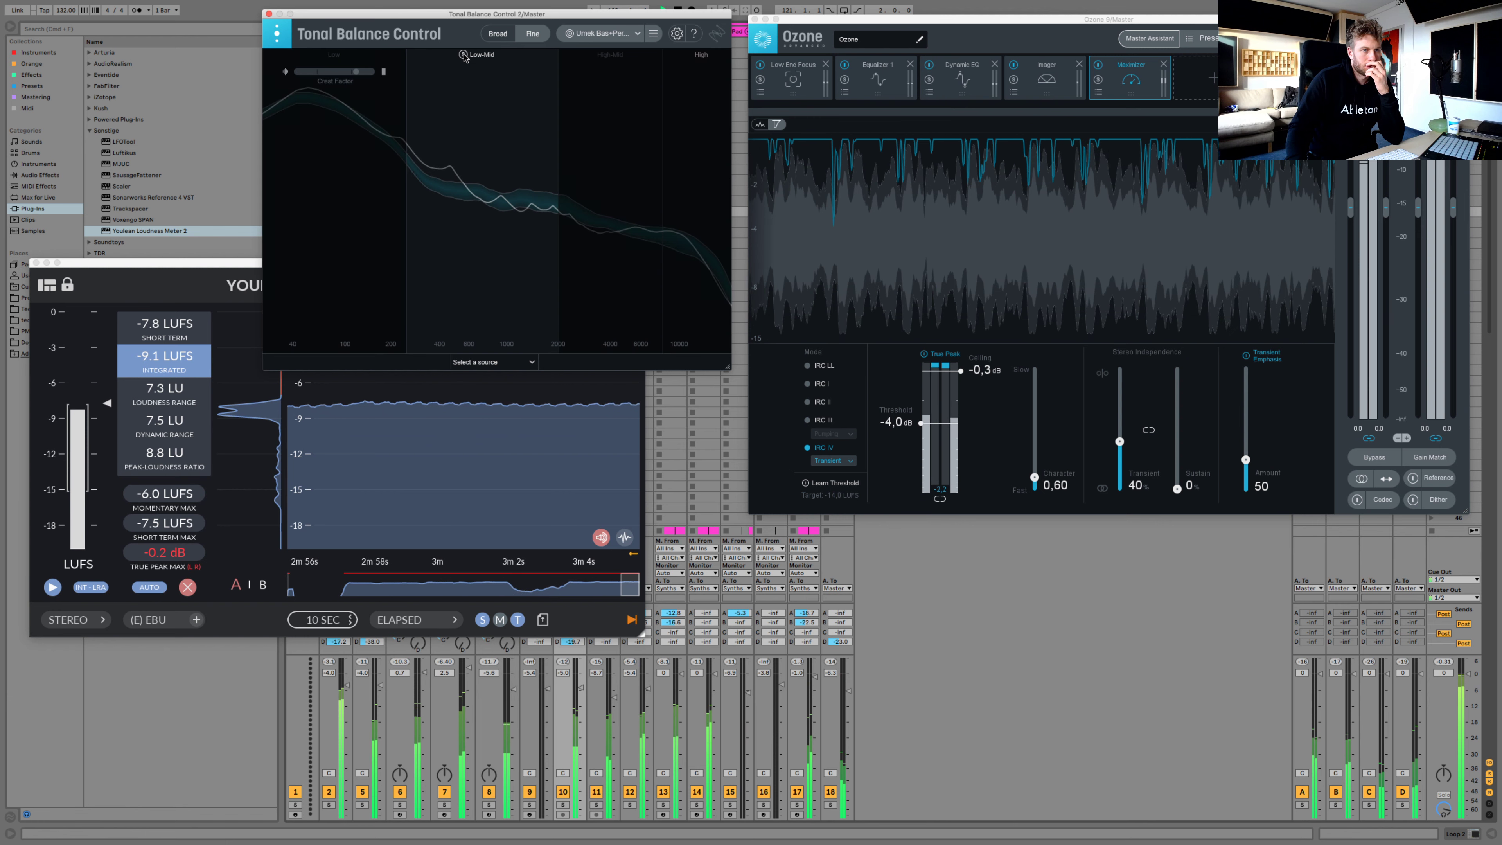
pyautogui.moveTo(464, 55)
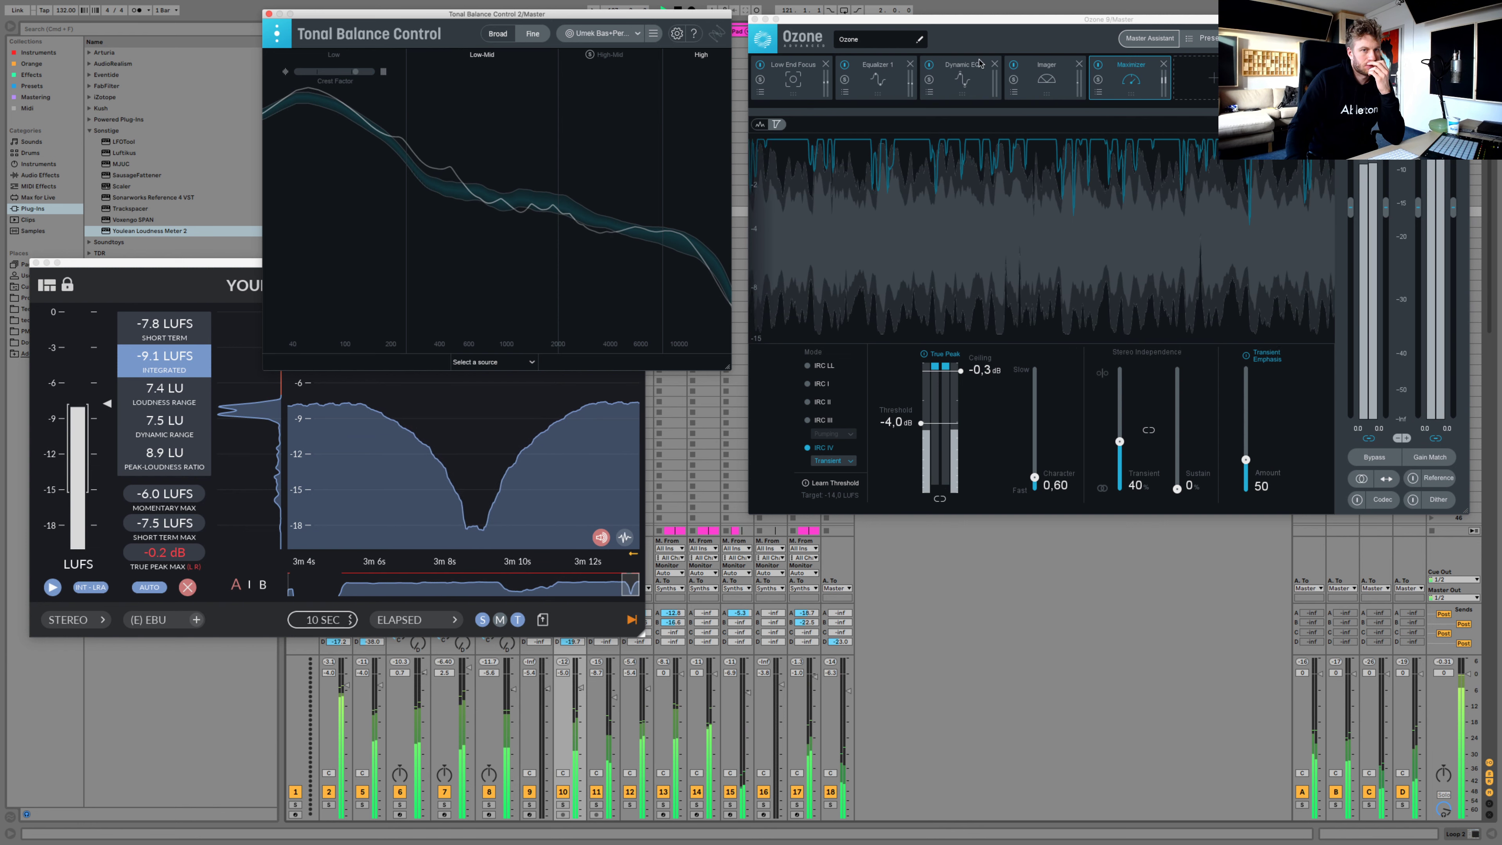
# In Ozone's Equalizer, deepen the low bell cut to about -1.0 dB and add a low-mid Proportional Q cut of -0.8 dB
pyautogui.click(878, 77)
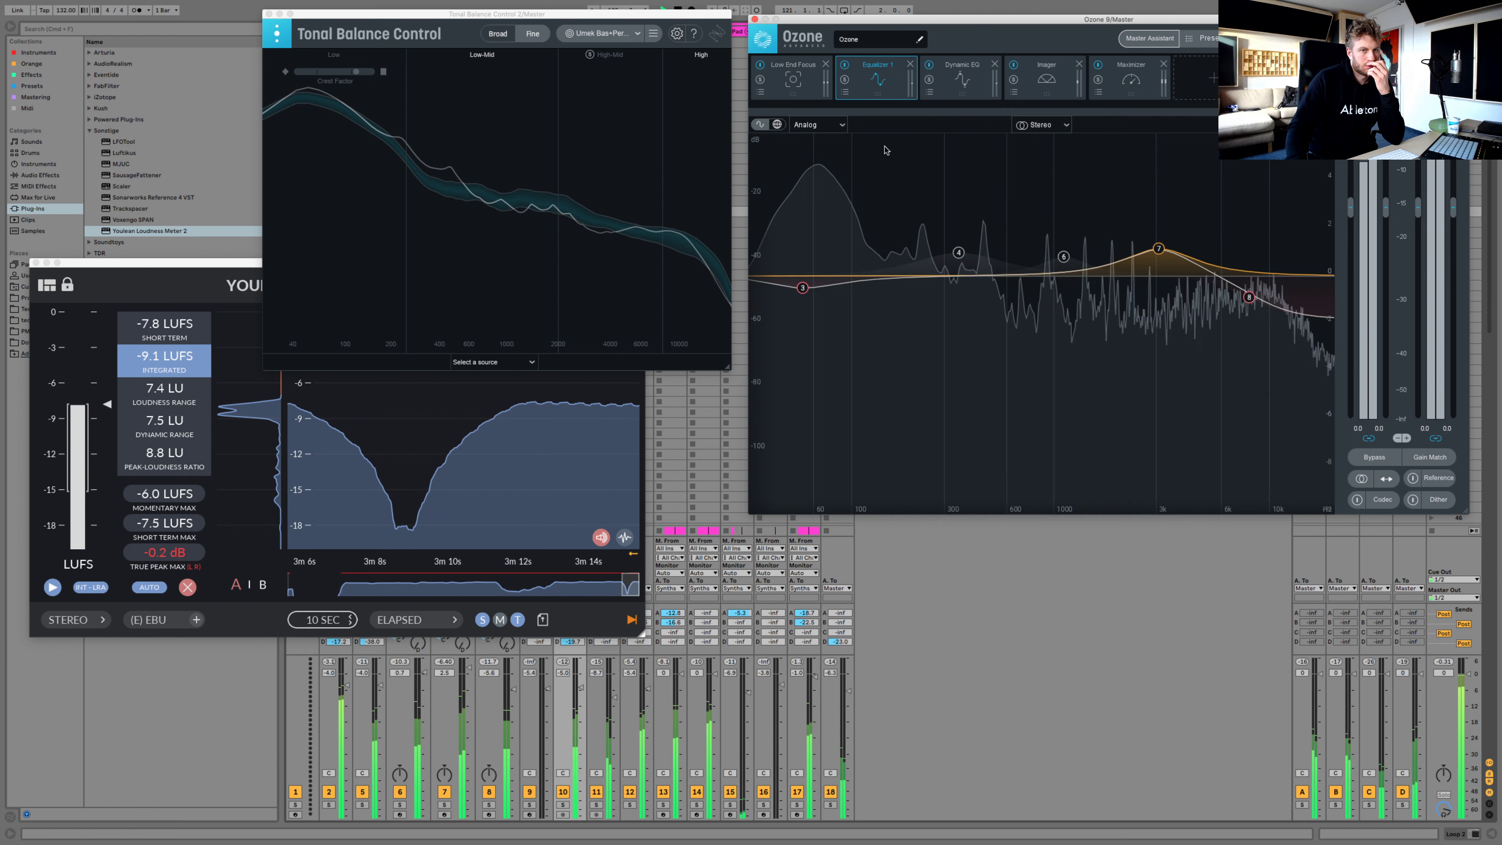
pyautogui.moveTo(803, 288); pyautogui.dragTo(804, 294)
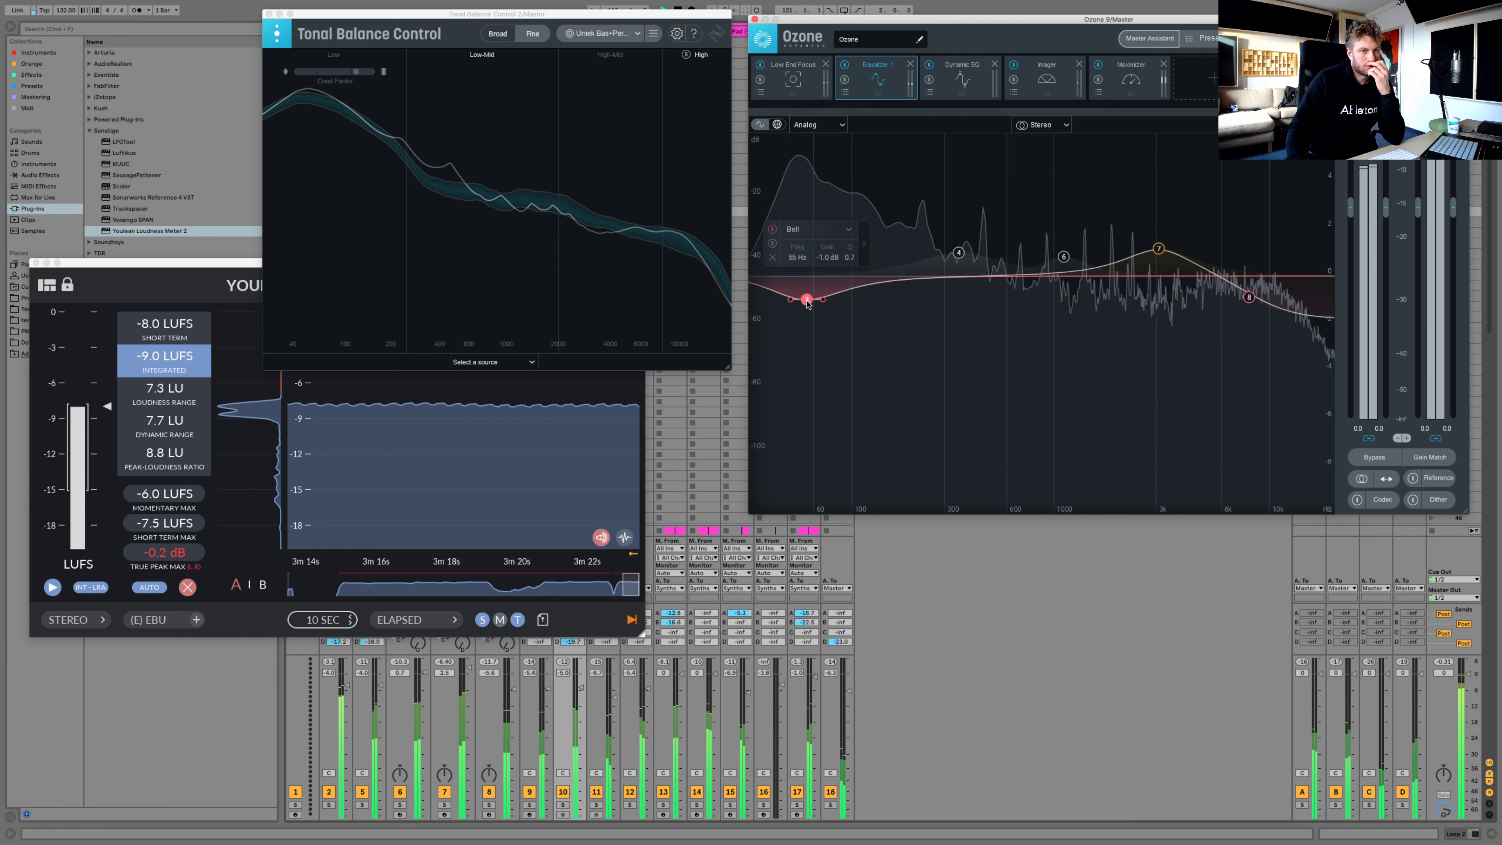
pyautogui.moveTo(810, 307); pyautogui.dragTo(810, 308)
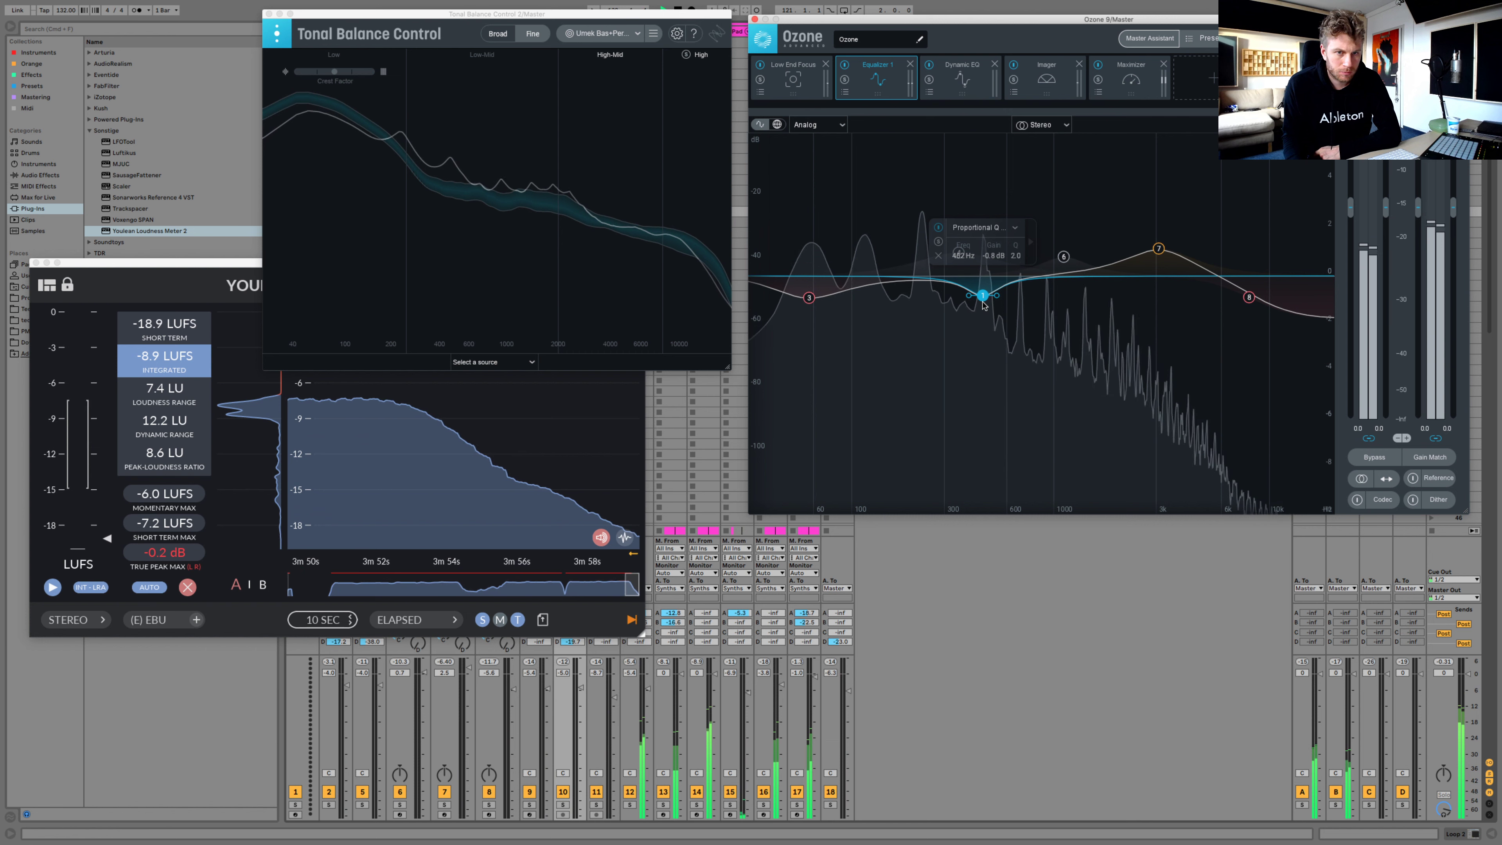
# Set the 3110 Hz bell boost to 0.8 dB and the 8349 Hz high shelf to -0.6 dB, and close Tonal Balance Control
pyautogui.click(1158, 248)
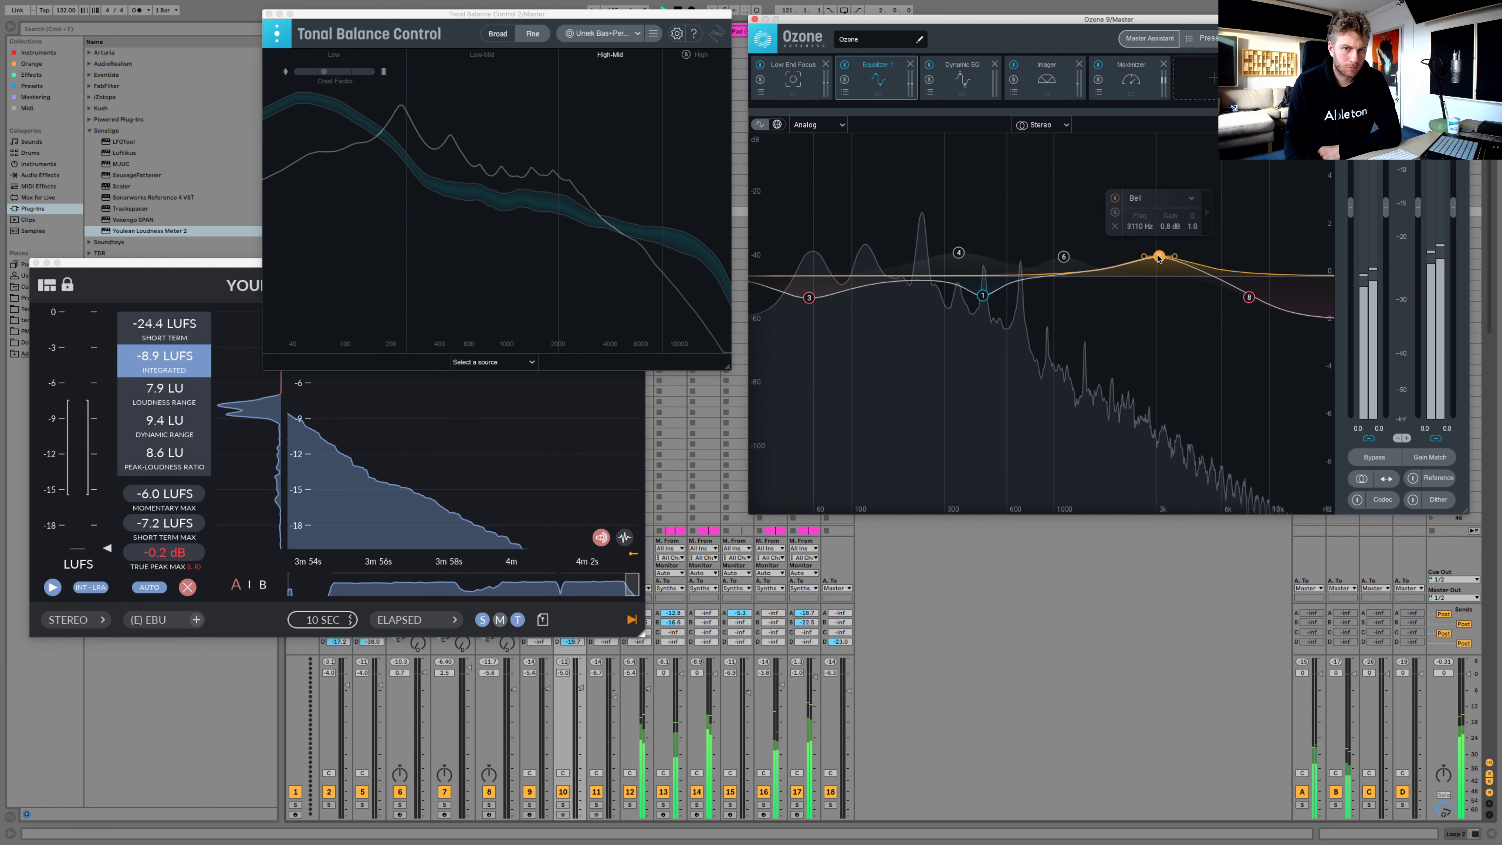
pyautogui.click(1249, 296)
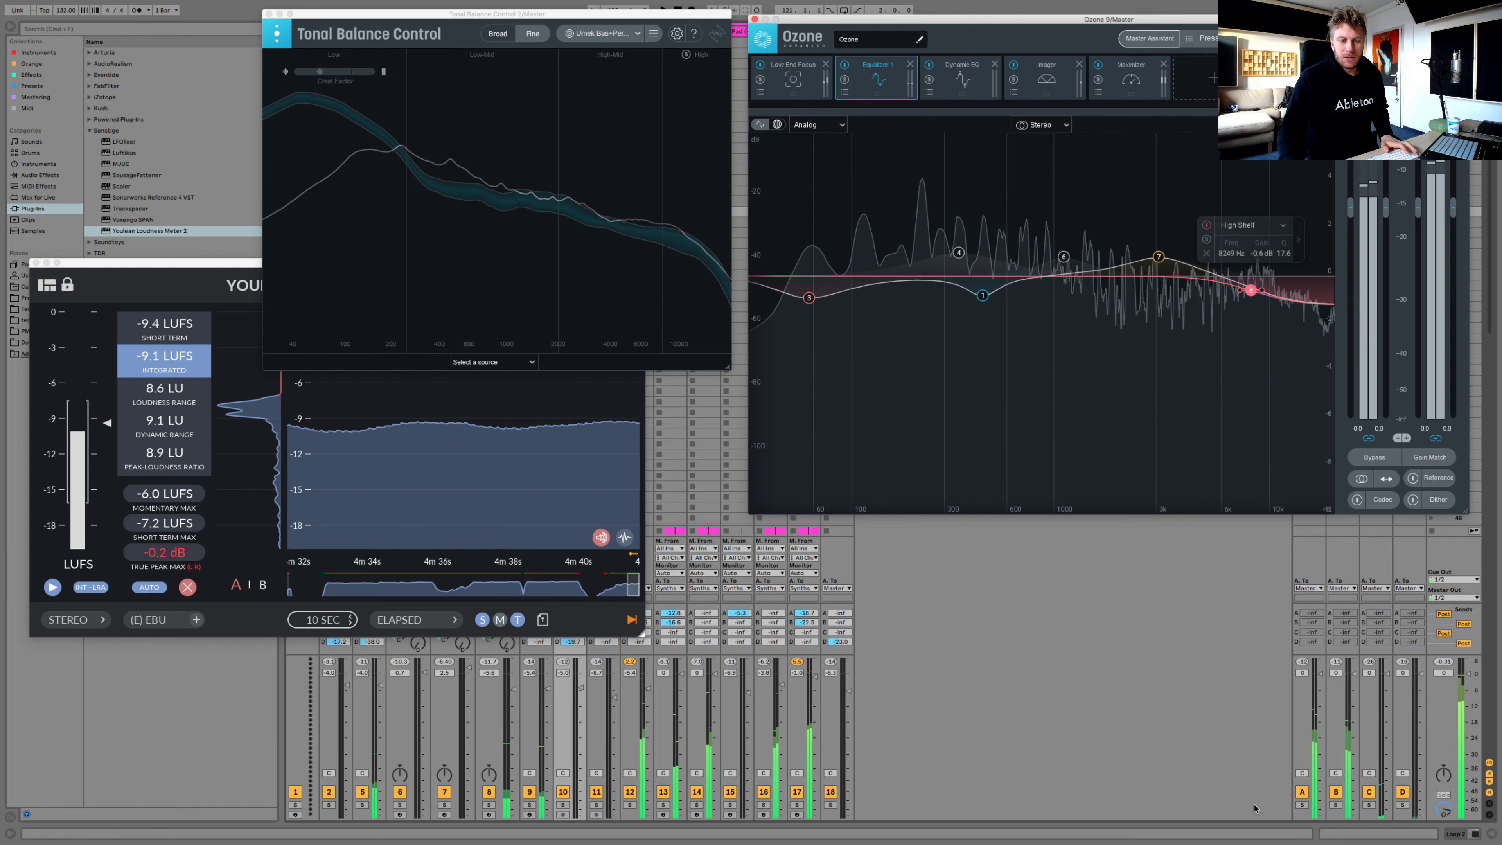
pyautogui.moveTo(269, 13); pyautogui.dragTo(267, 14)
pyautogui.click(267, 14)
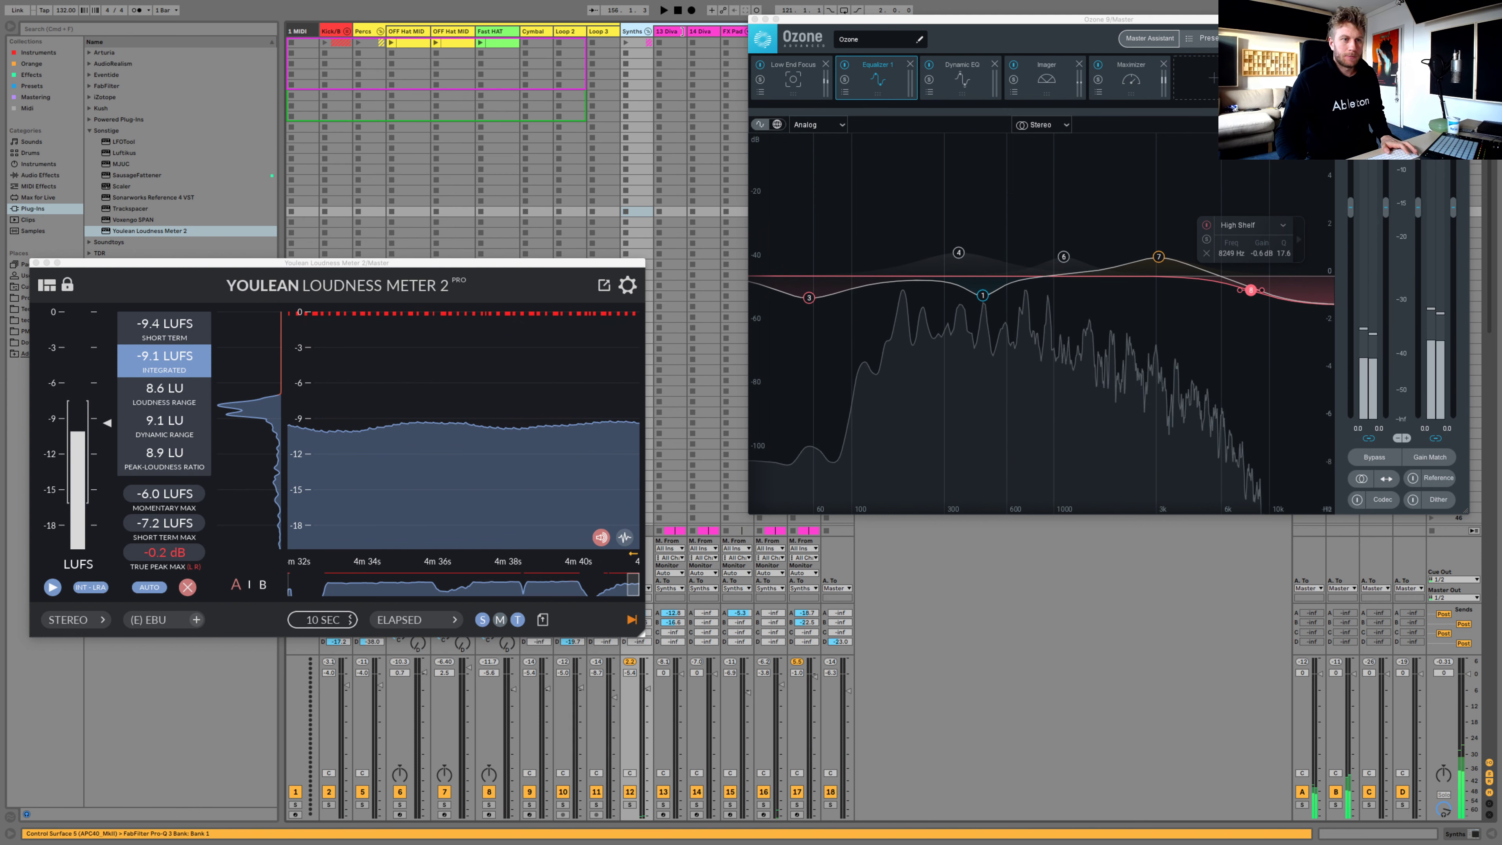
# Freeze the 13 Diva and 14 Diva tracks, moving the progress dialog clear of the plug-in windows
pyautogui.click(672, 31)
pyautogui.rightClick(672, 31)
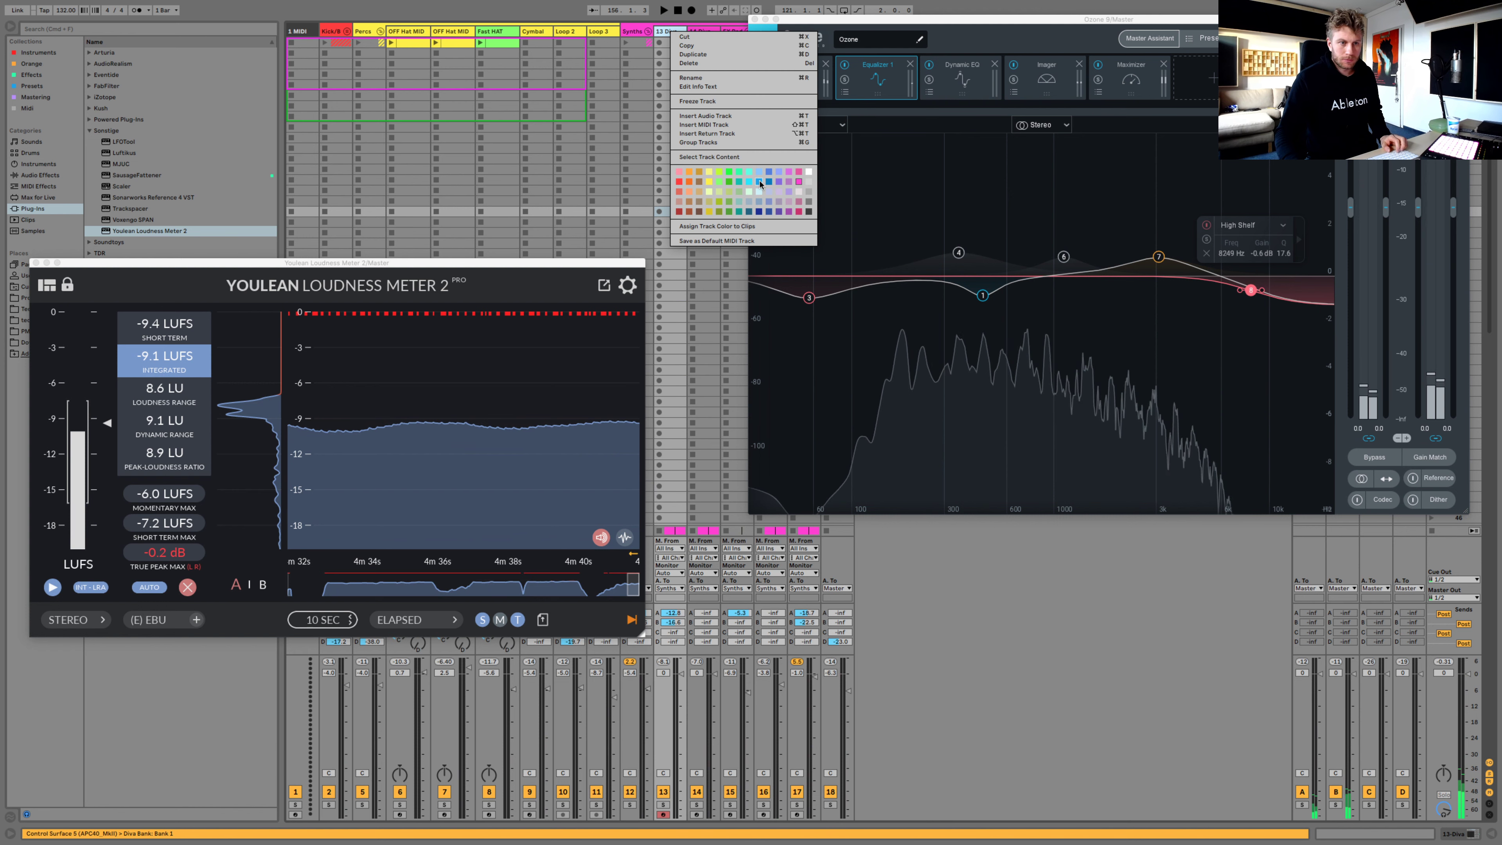
pyautogui.click(718, 102)
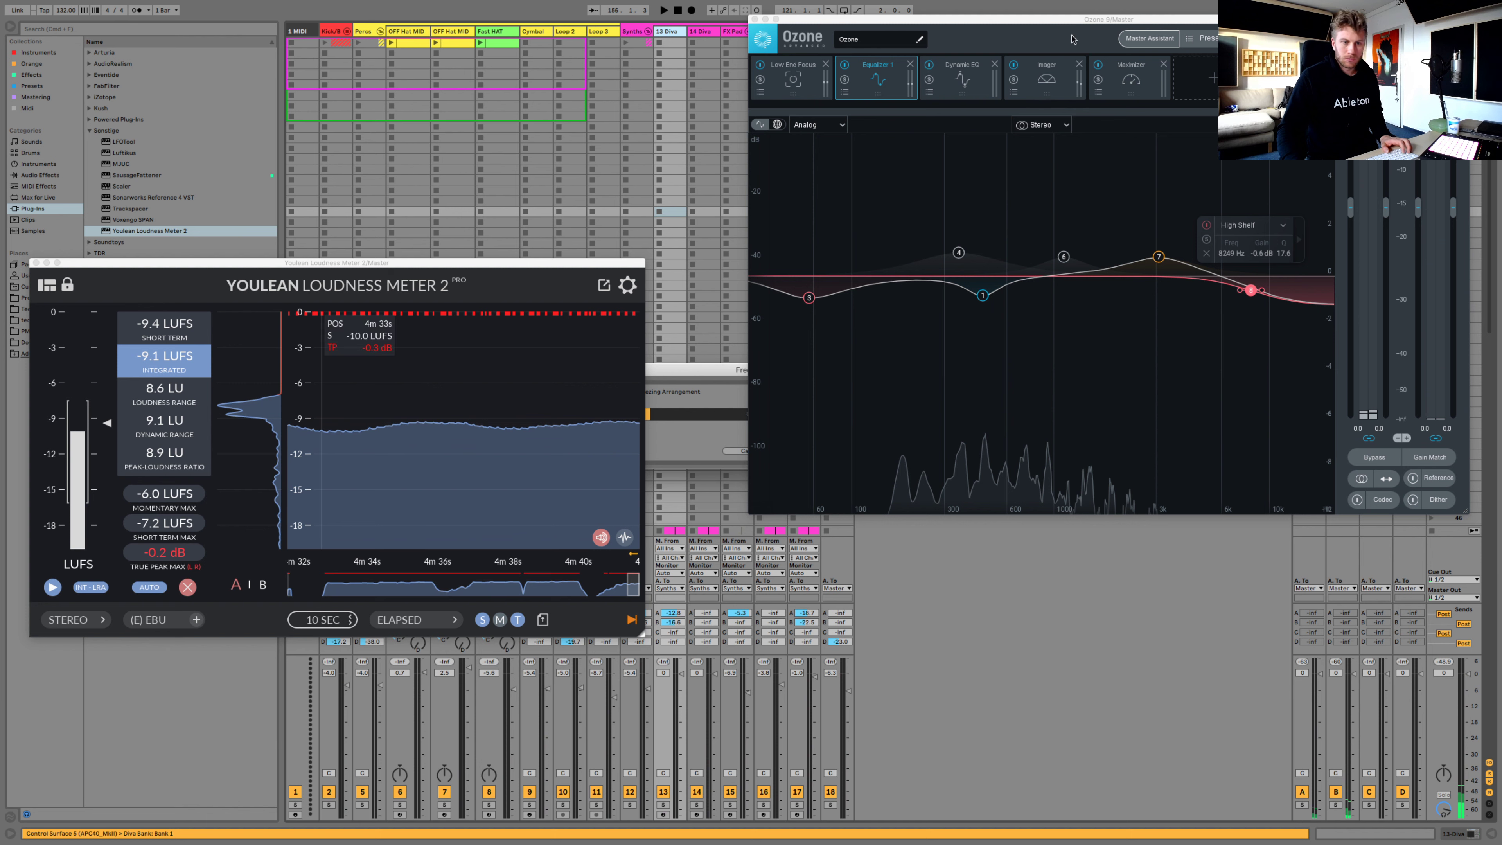
pyautogui.moveTo(735, 370); pyautogui.dragTo(510, 135)
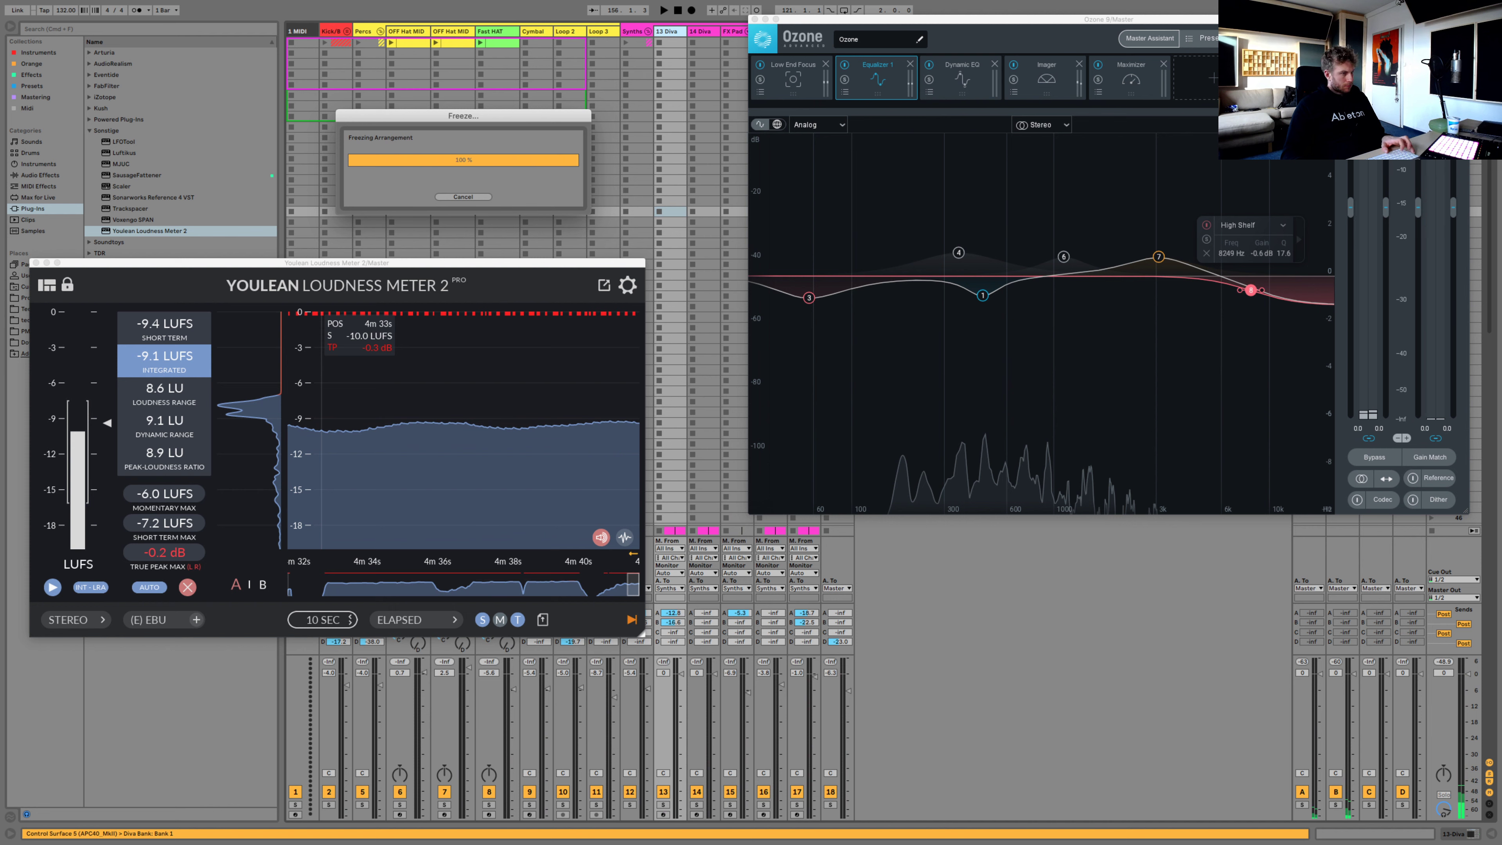
pyautogui.press('Right')
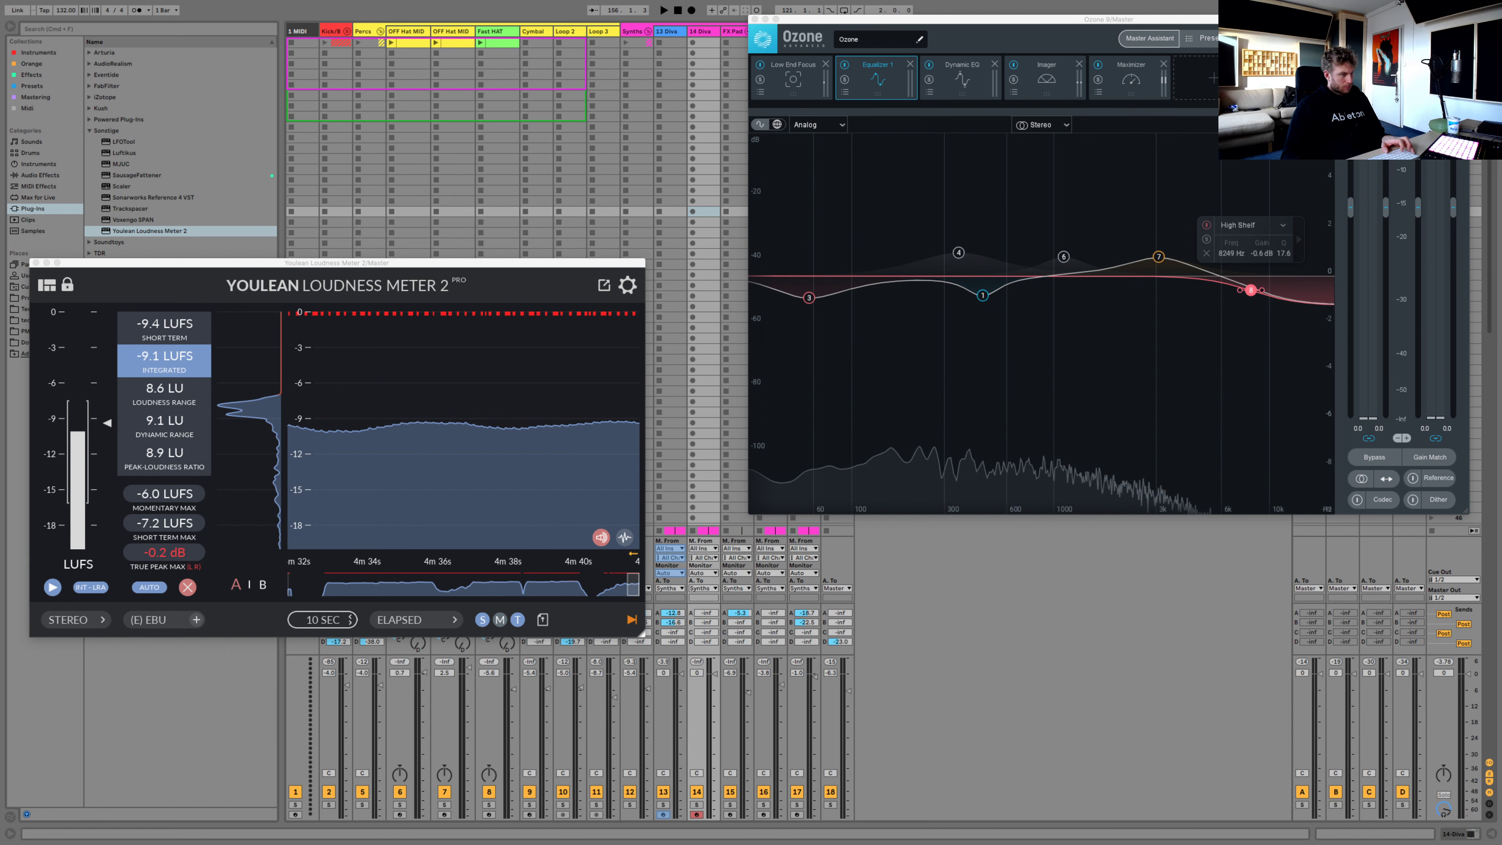
pyautogui.press('super+shift+f')
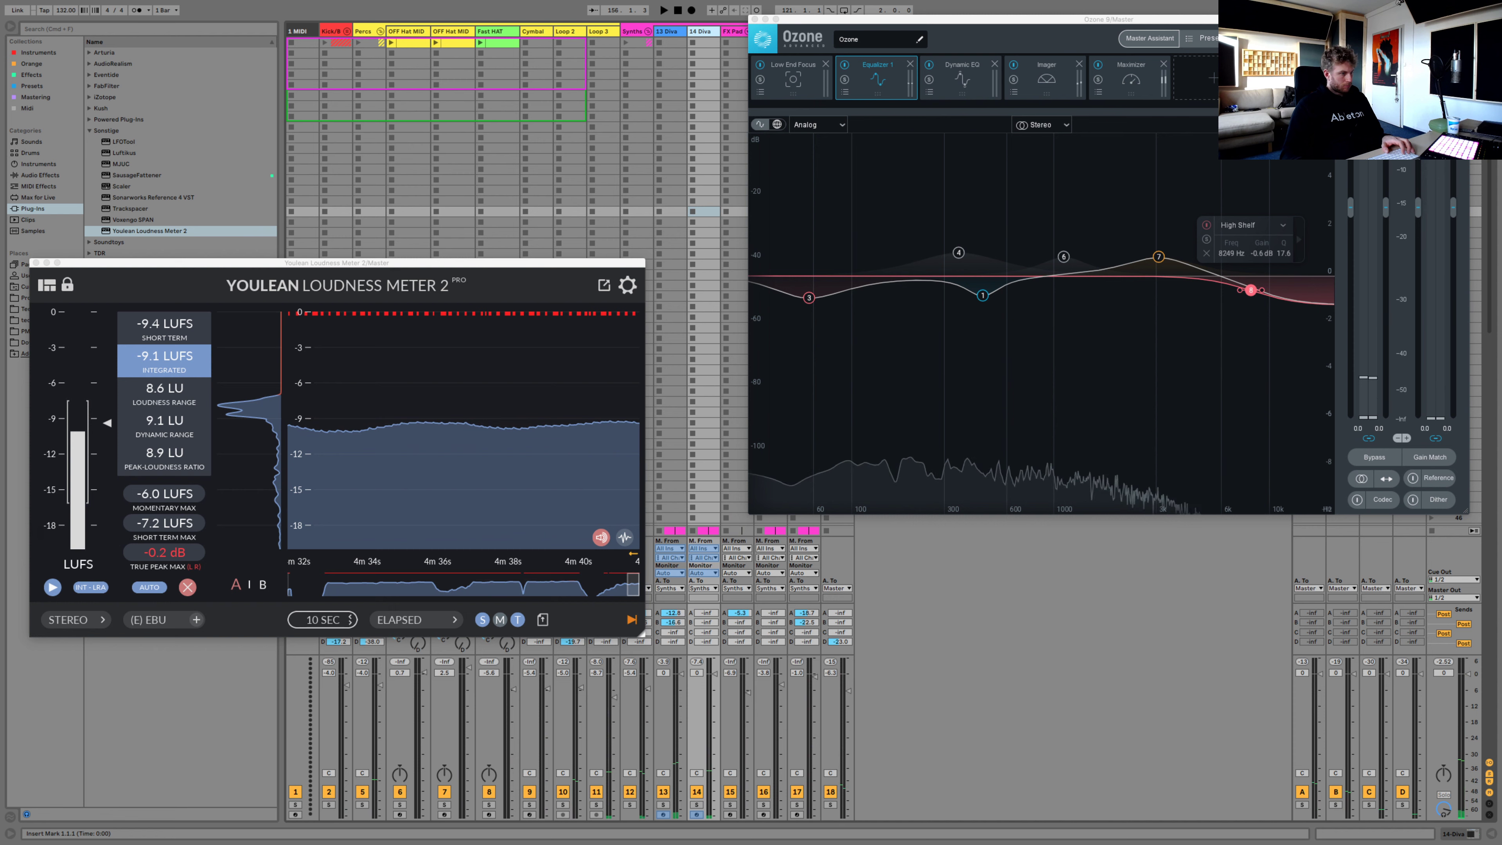
# Resume playback with the frozen tracks and check the Maximizer's limiting and the master's loudness
pyautogui.press('Right')
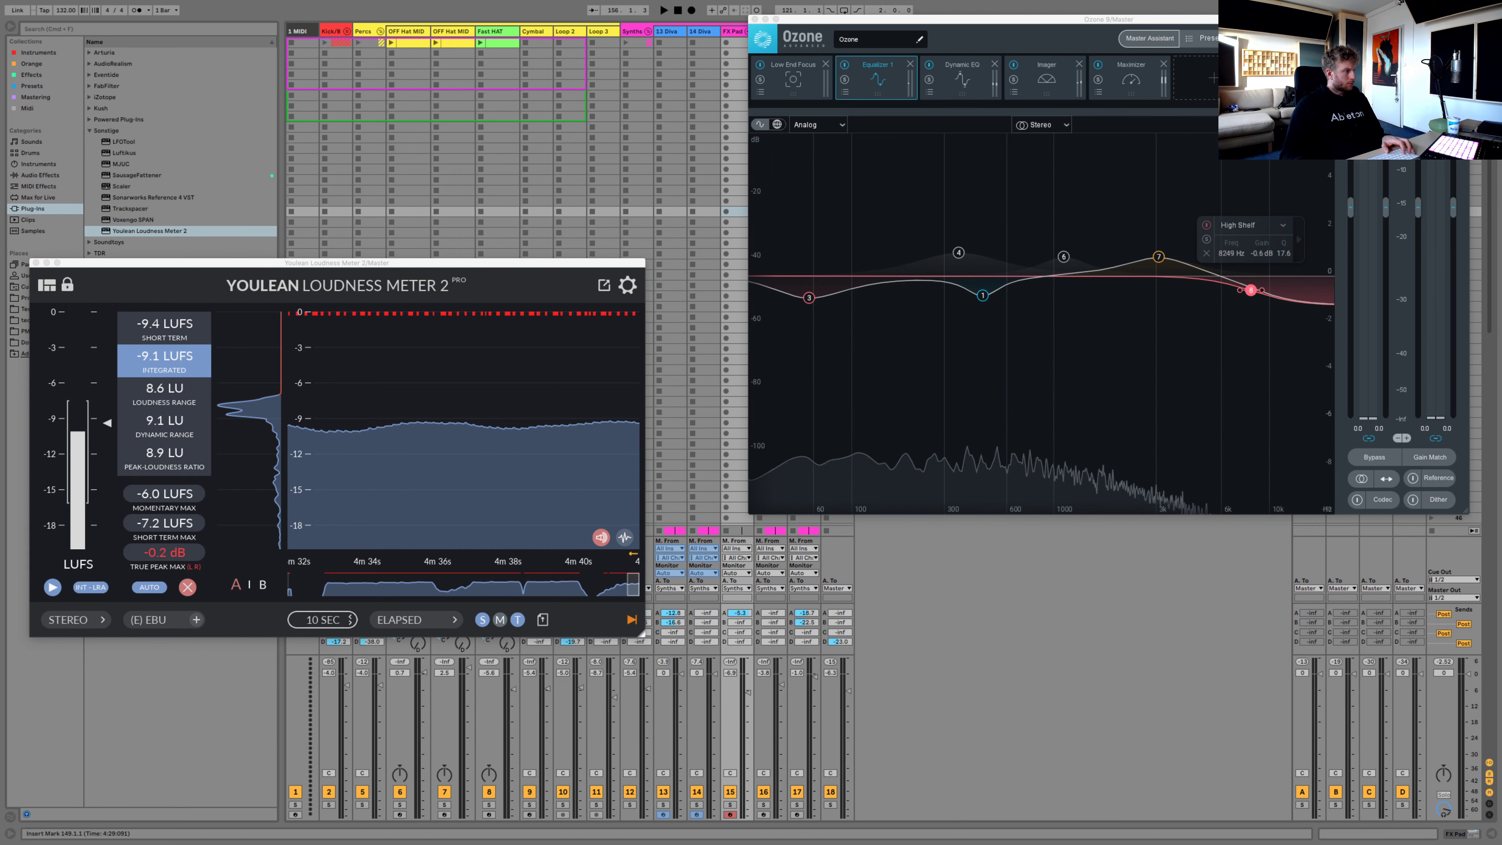
pyautogui.press('space')
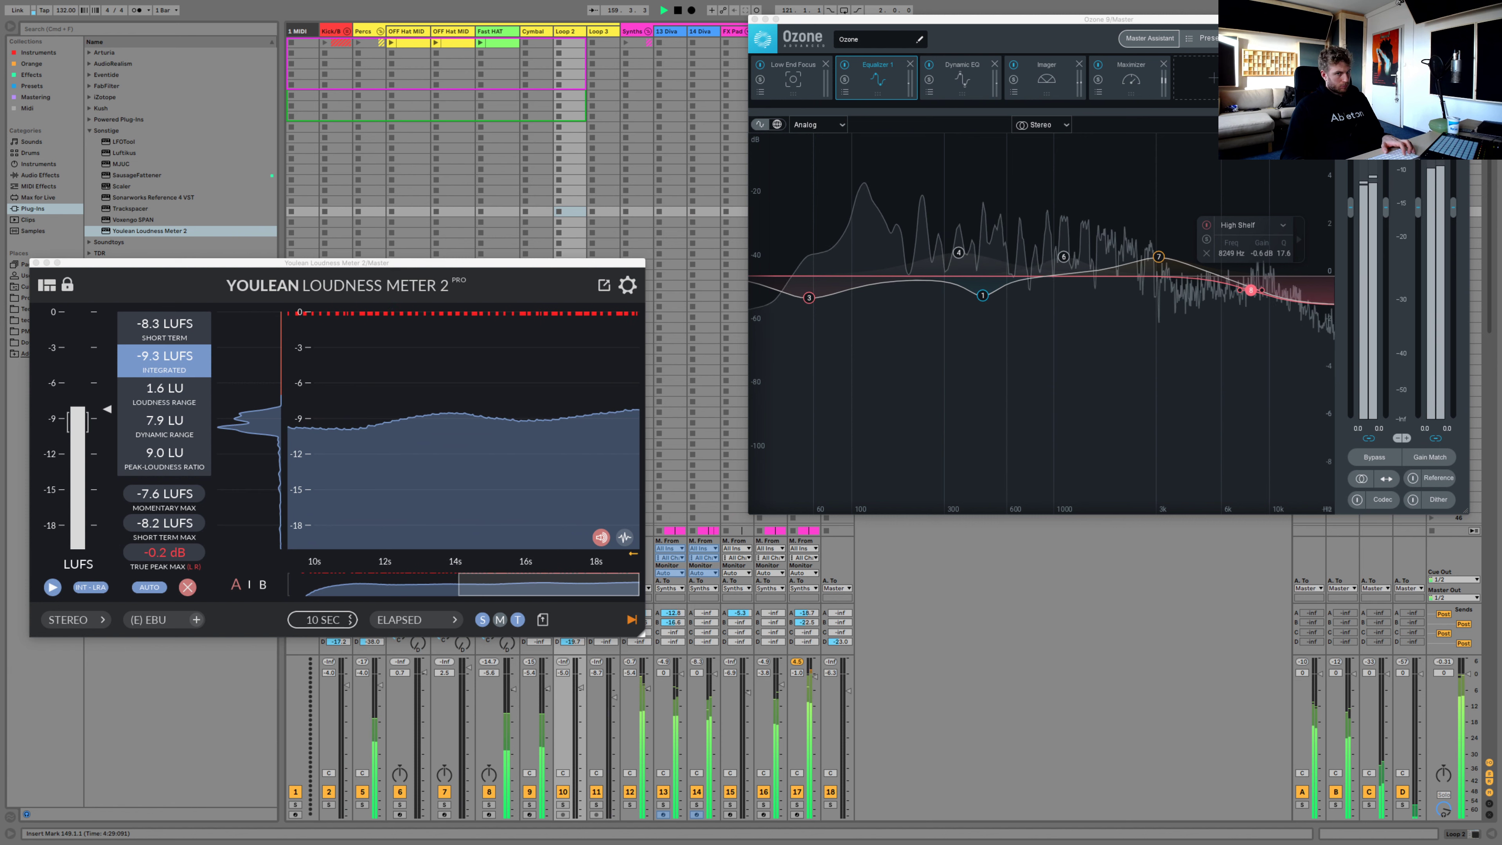
pyautogui.click(1126, 83)
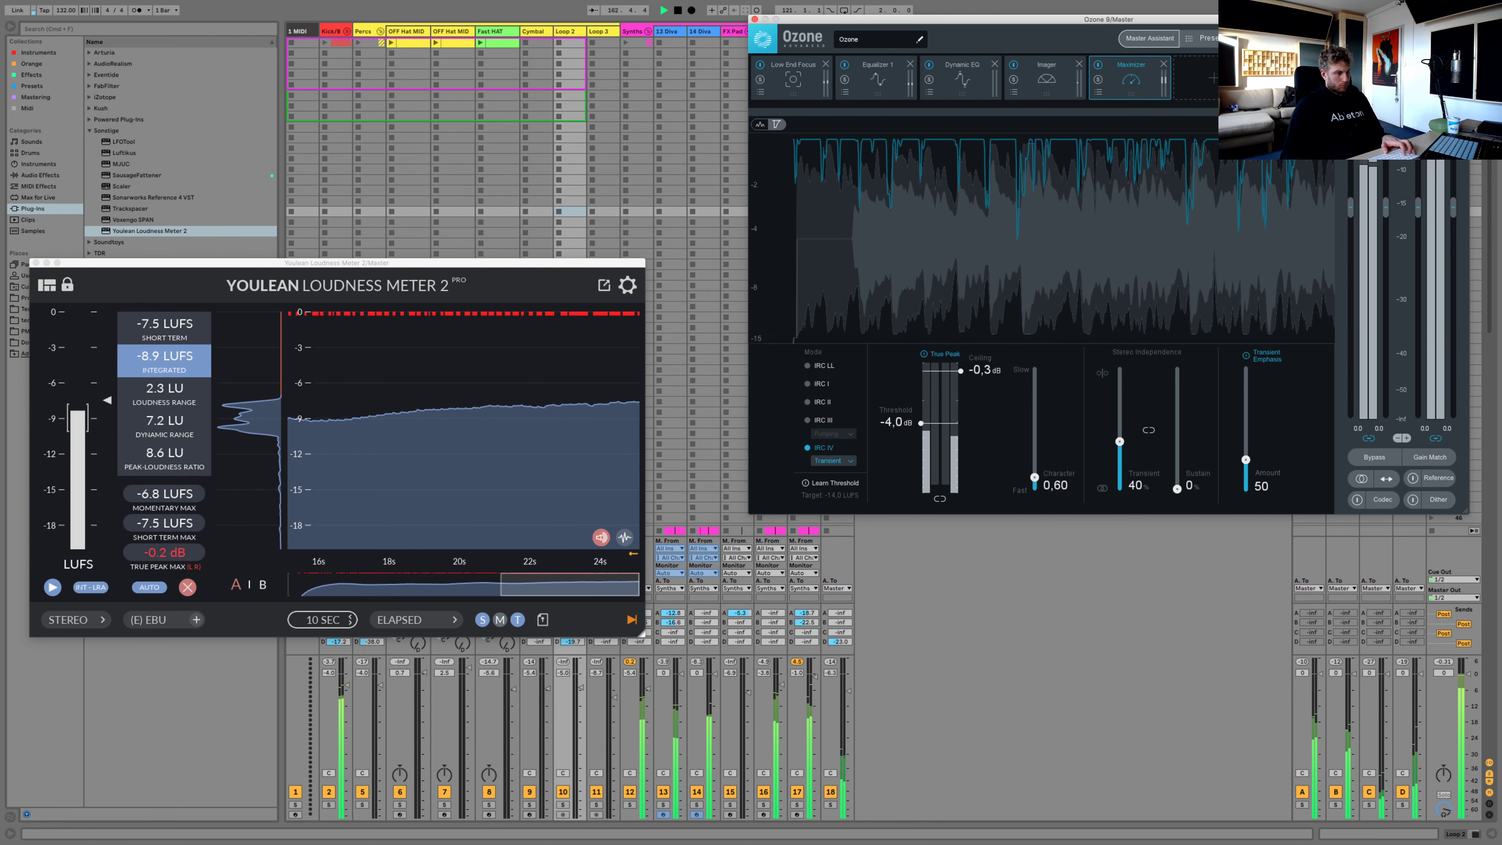
pyautogui.click(1475, 31)
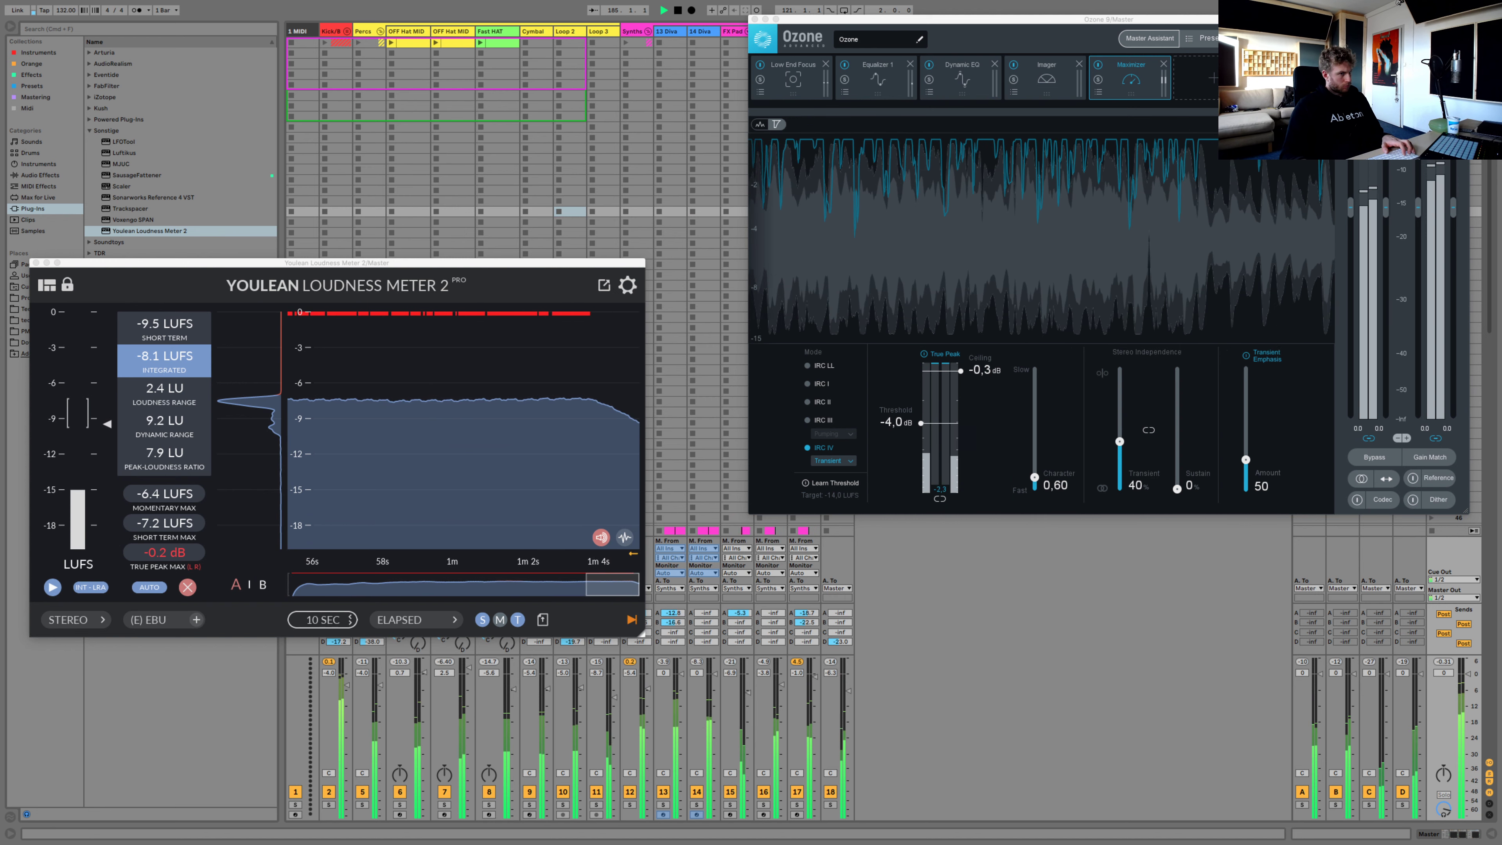
# In Ozone's Equalizer, ease the low-mid Proportional Q cut to -0.6 dB at about 430 Hz
pyautogui.click(878, 78)
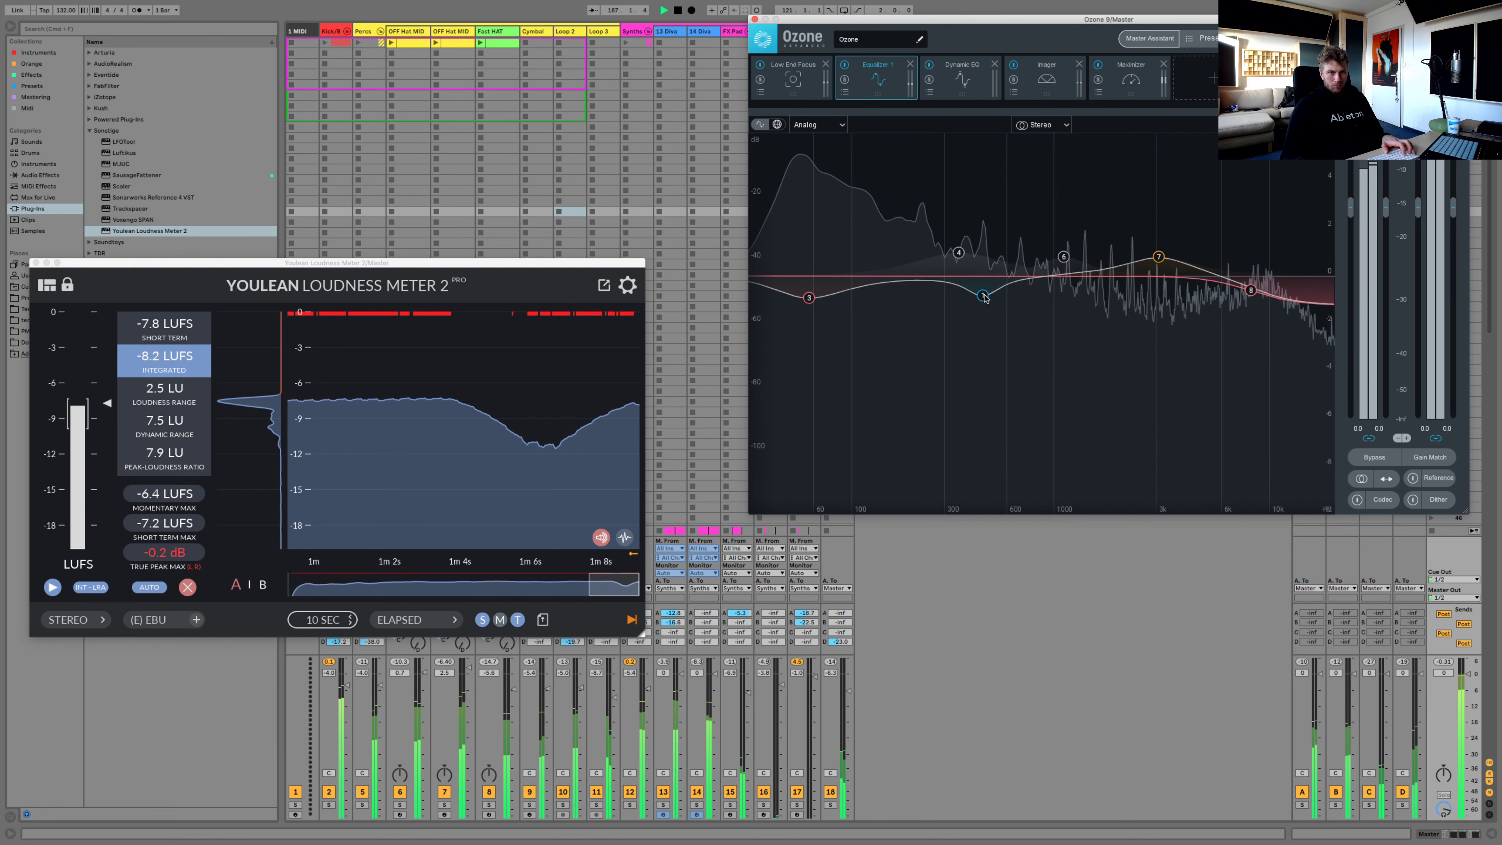
pyautogui.moveTo(994, 298); pyautogui.dragTo(996, 298)
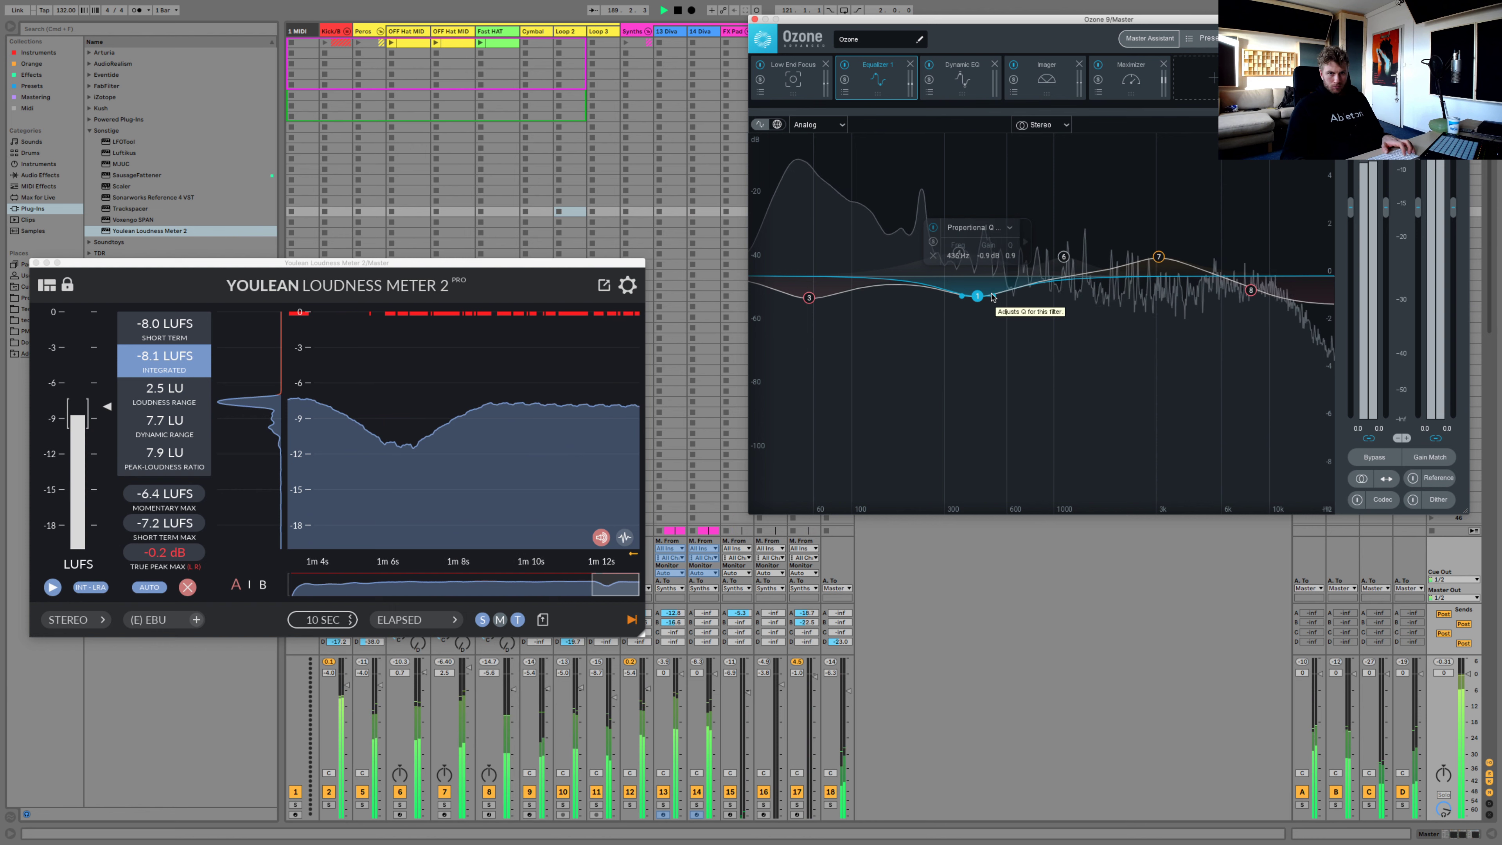
pyautogui.moveTo(978, 296); pyautogui.dragTo(979, 292)
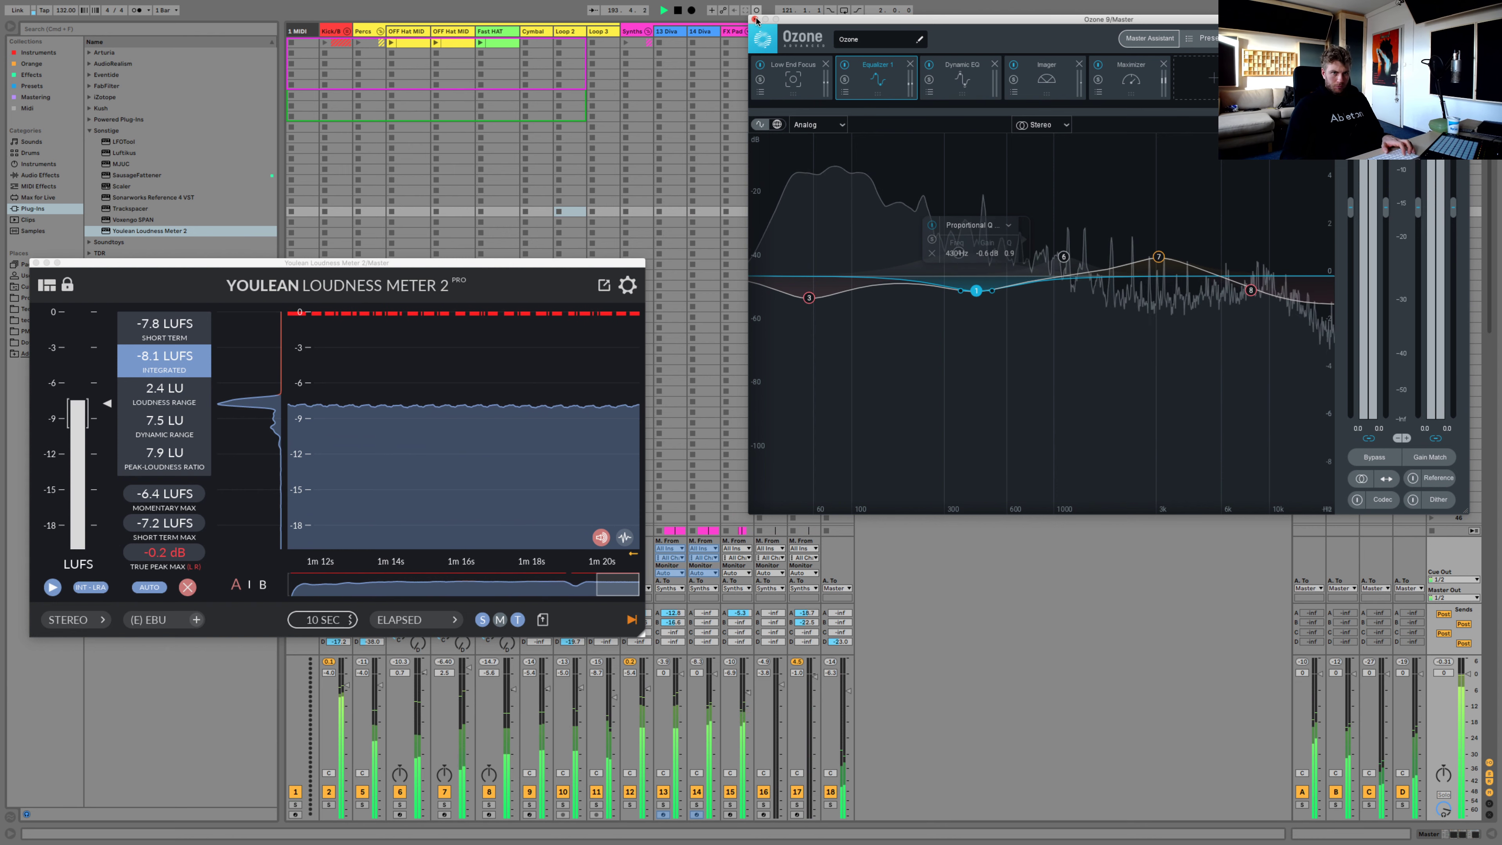
# Compare the master with Ozone's Low End Focus module bypassed and active
pyautogui.click(760, 65)
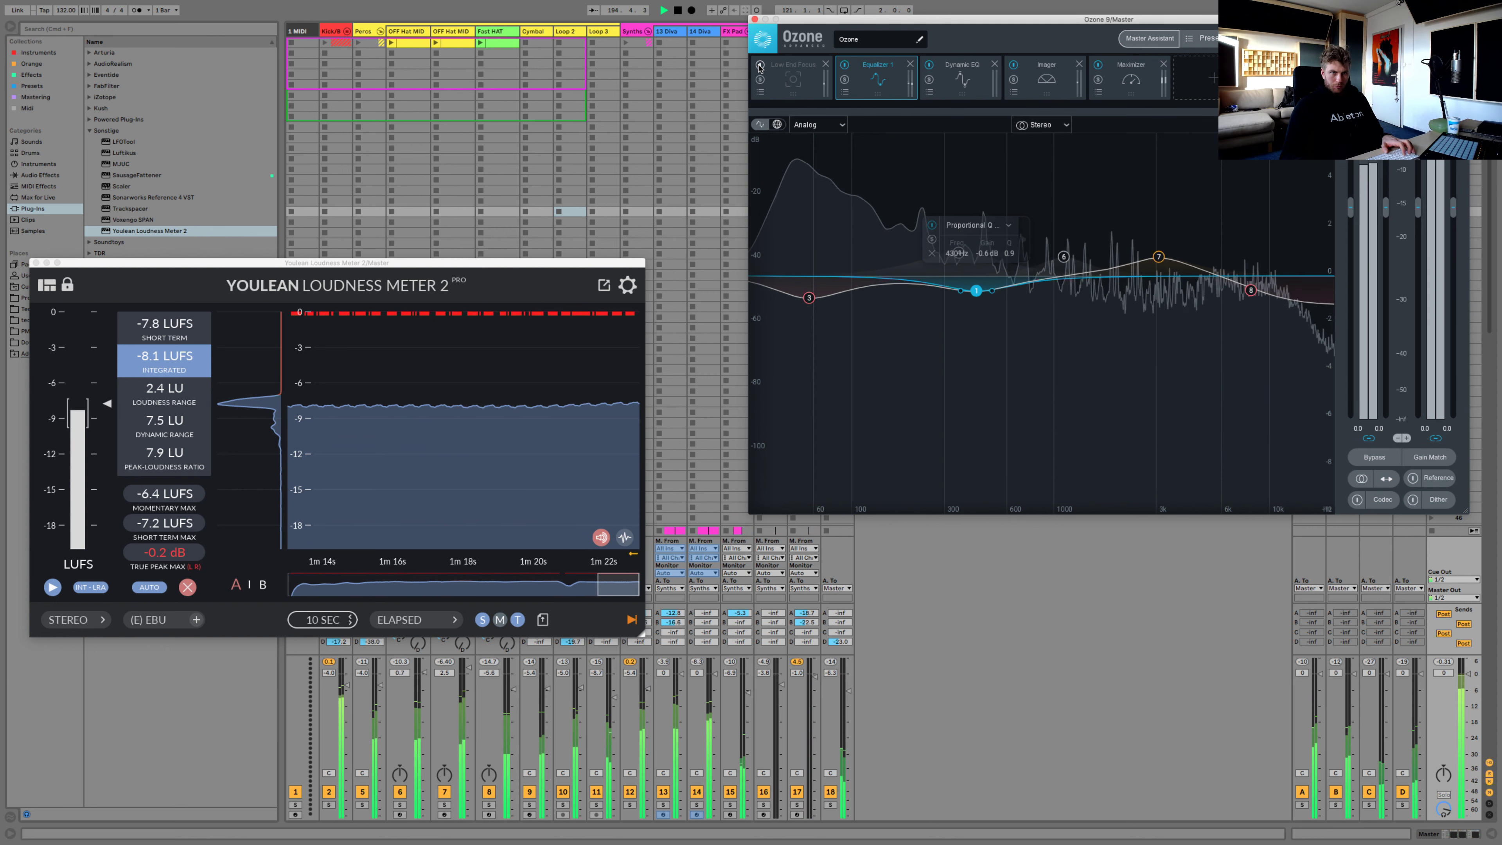
pyautogui.click(761, 65)
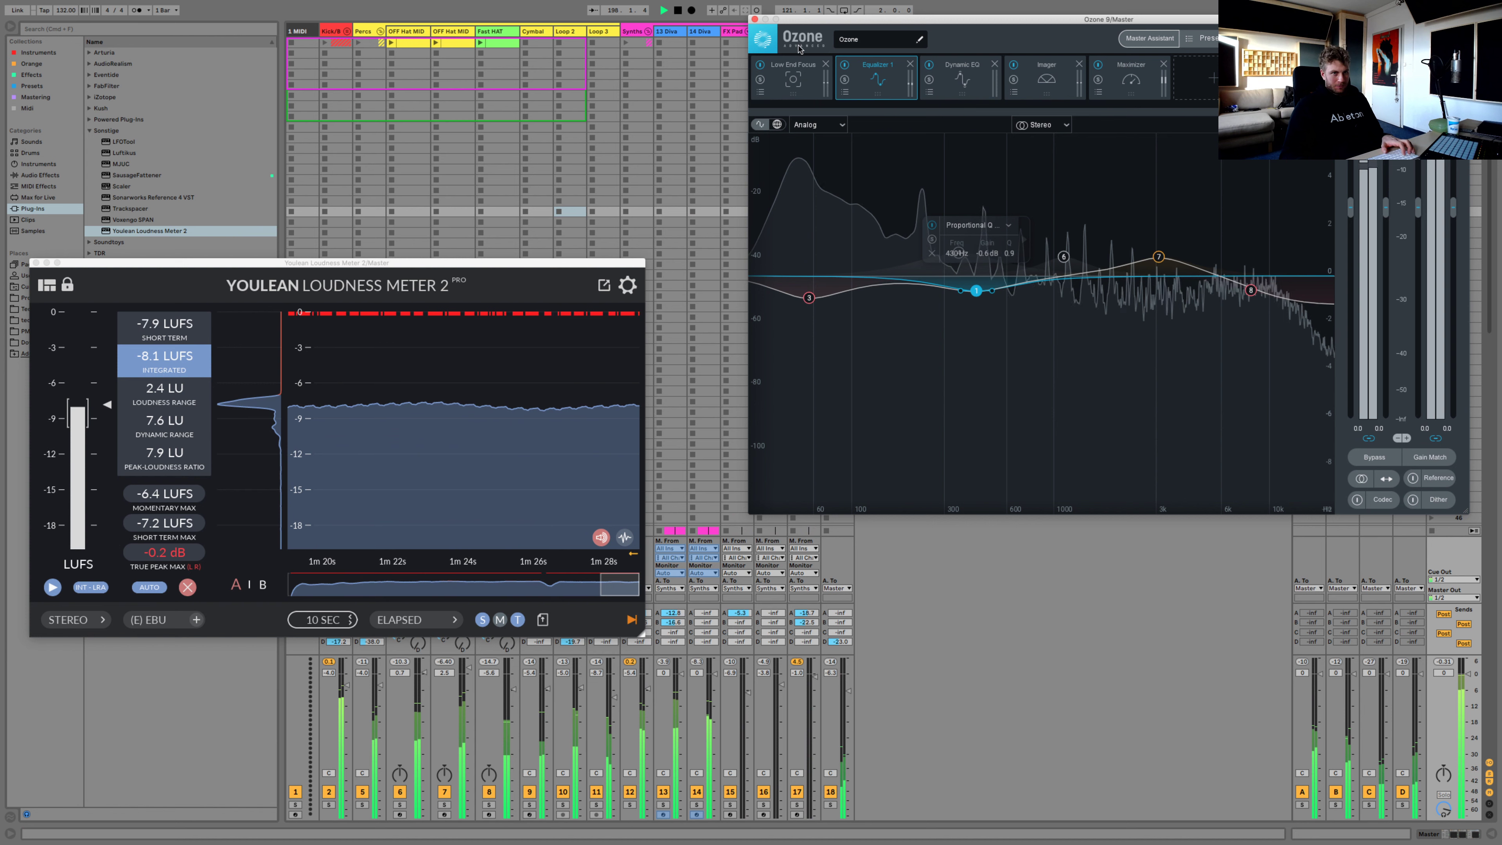
# Close the Ozone and Youlean Loudness Meter windows and stop playback
pyautogui.click(755, 19)
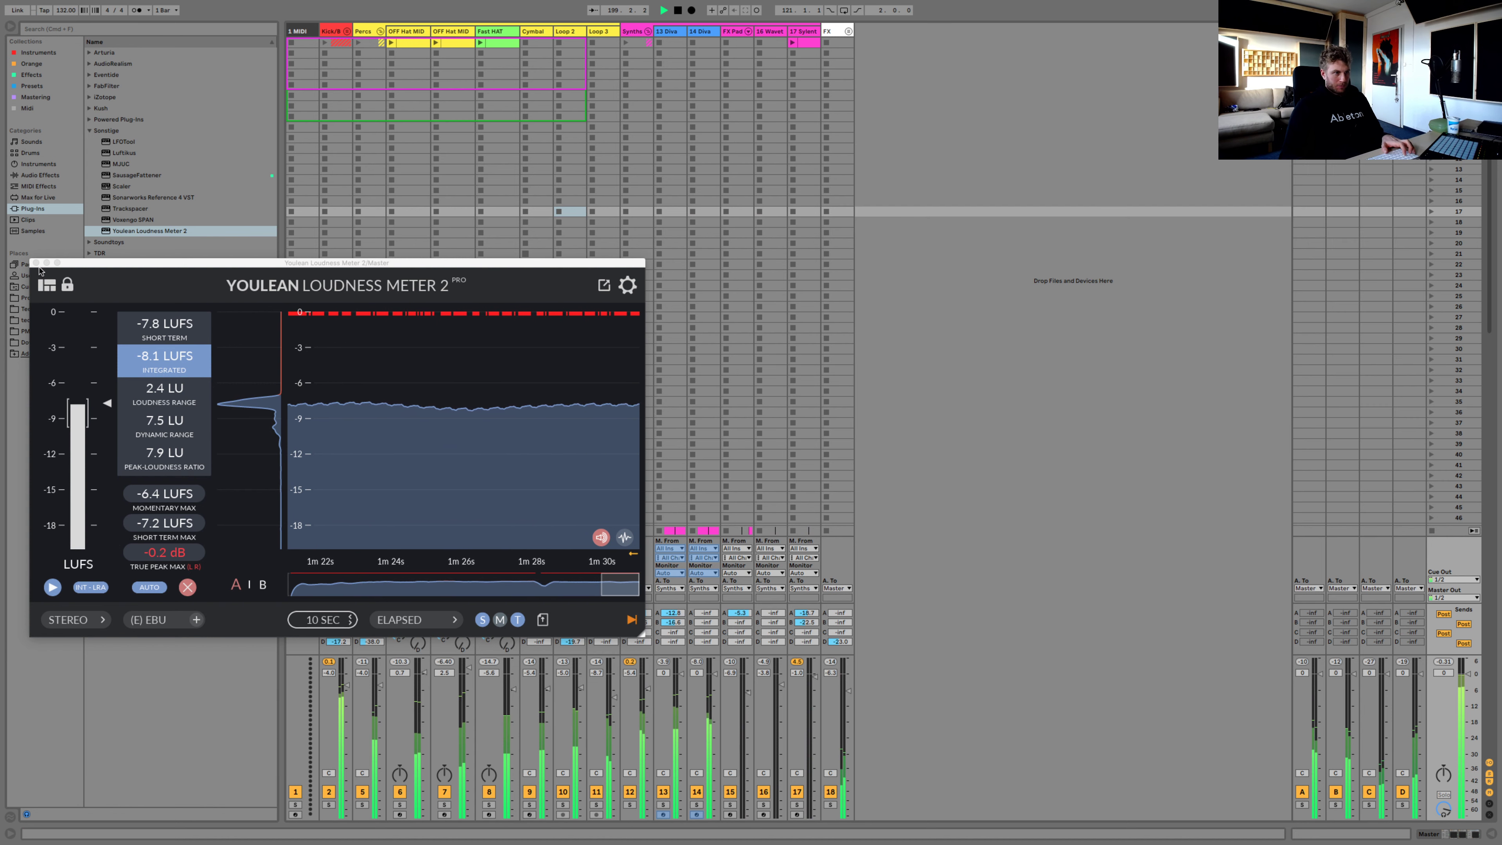
pyautogui.click(35, 262)
pyautogui.press('space')
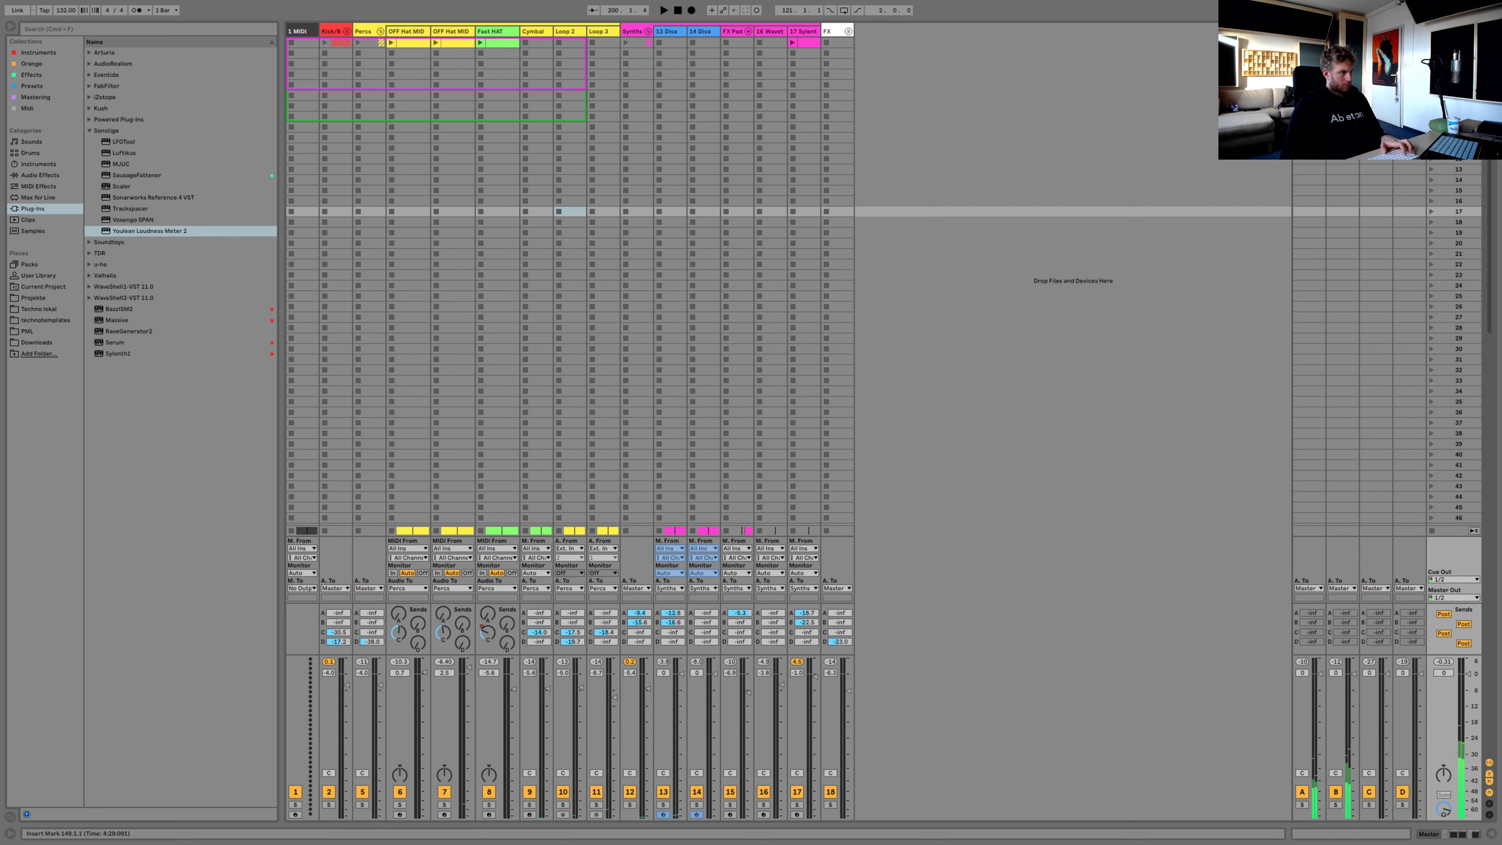